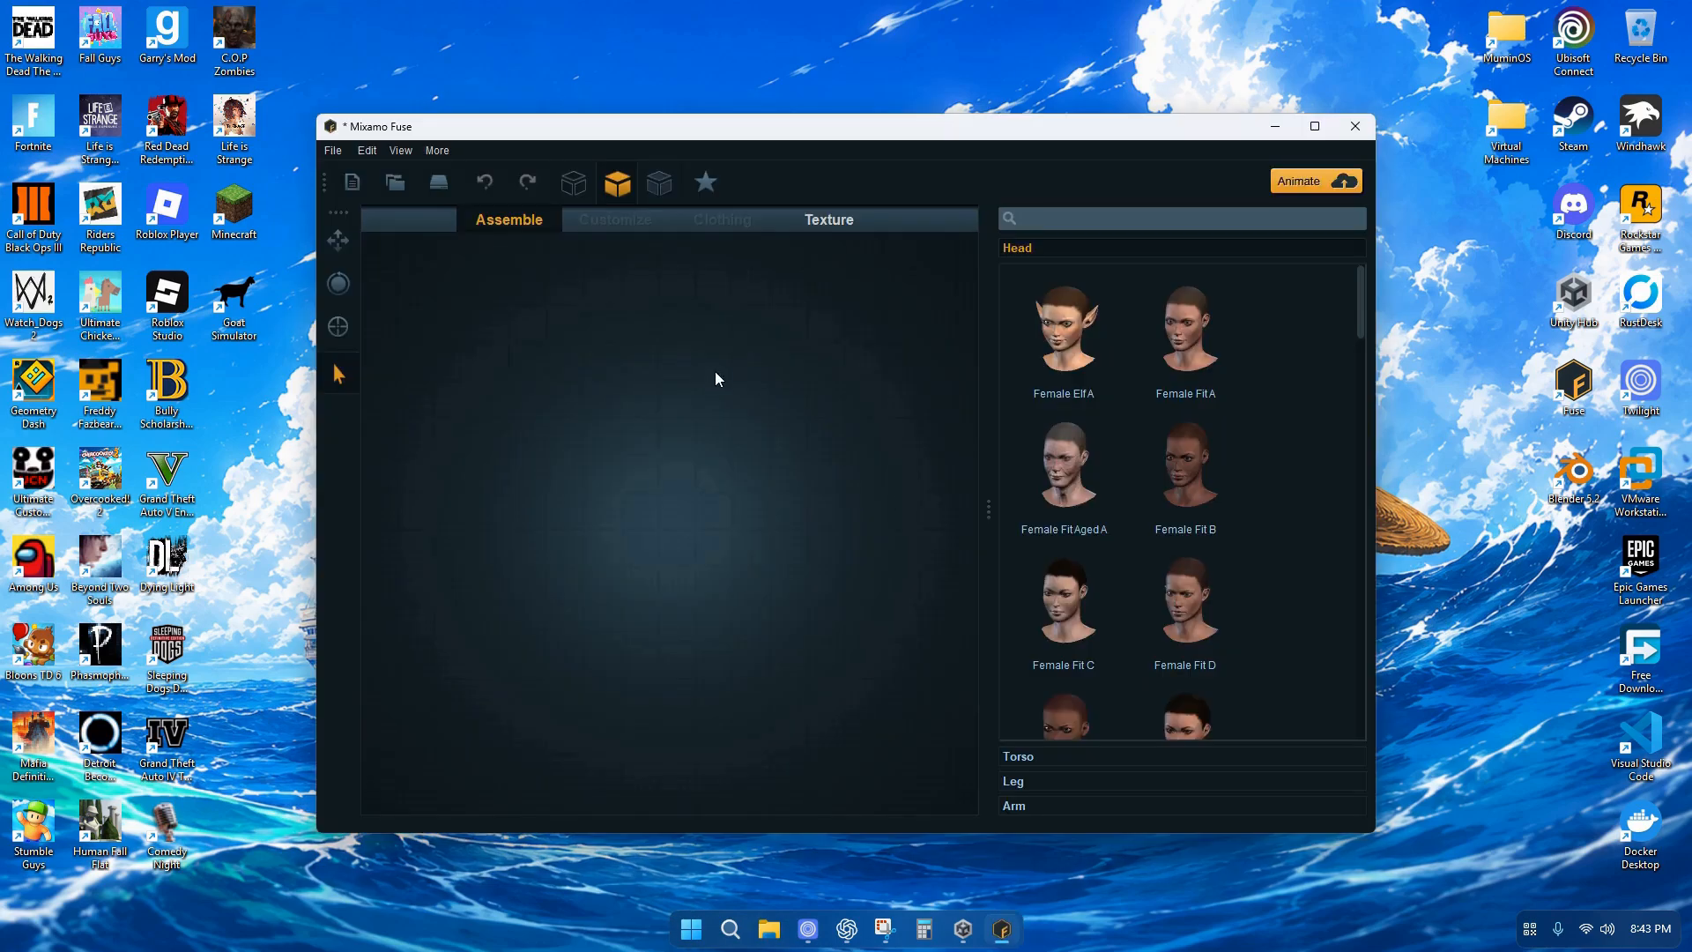
Add the Male FitAged A head to the empty character assembly
scroll(1083, 399, down, 5)
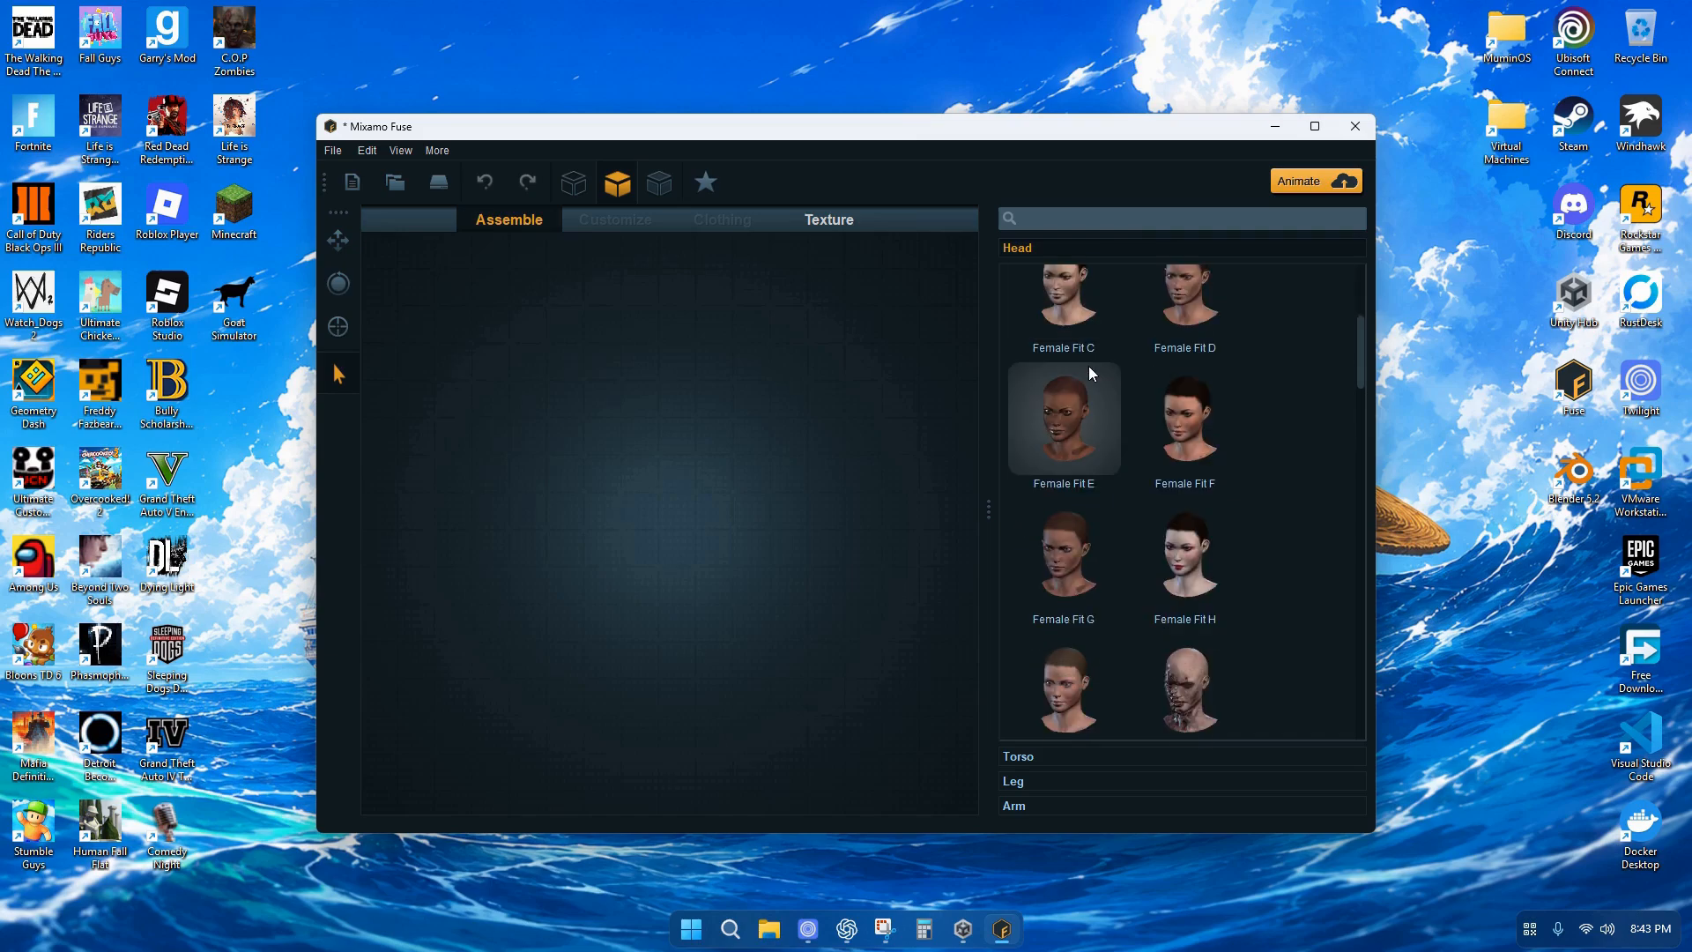
scroll(1084, 399, down, 6)
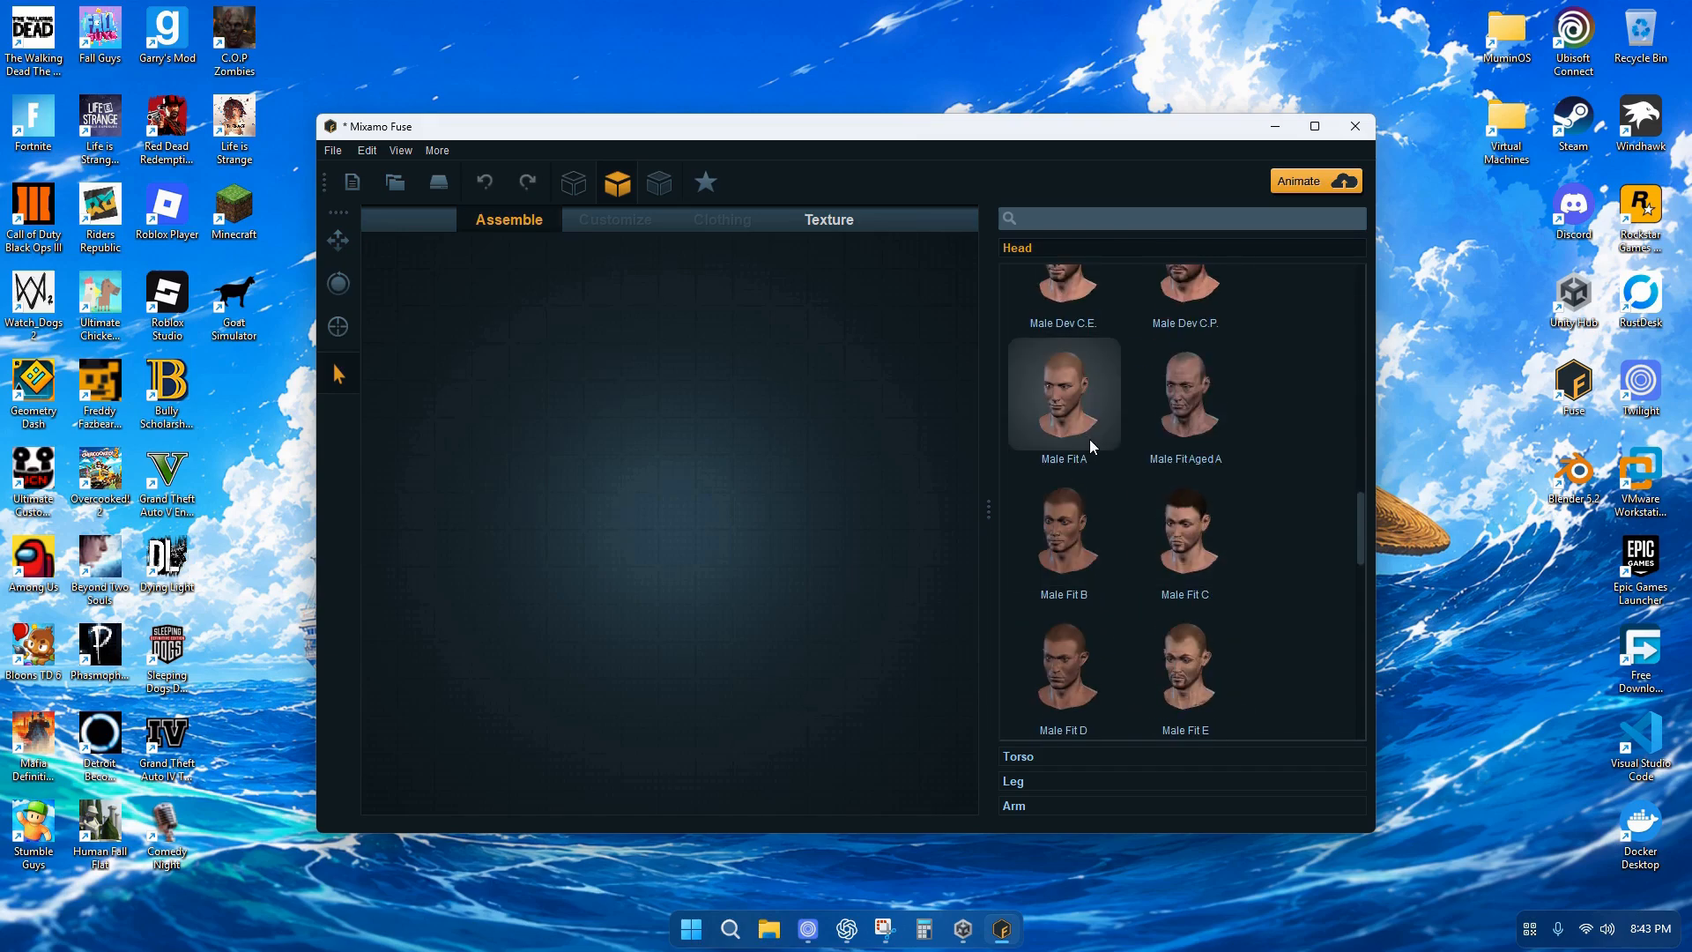
click(1151, 432)
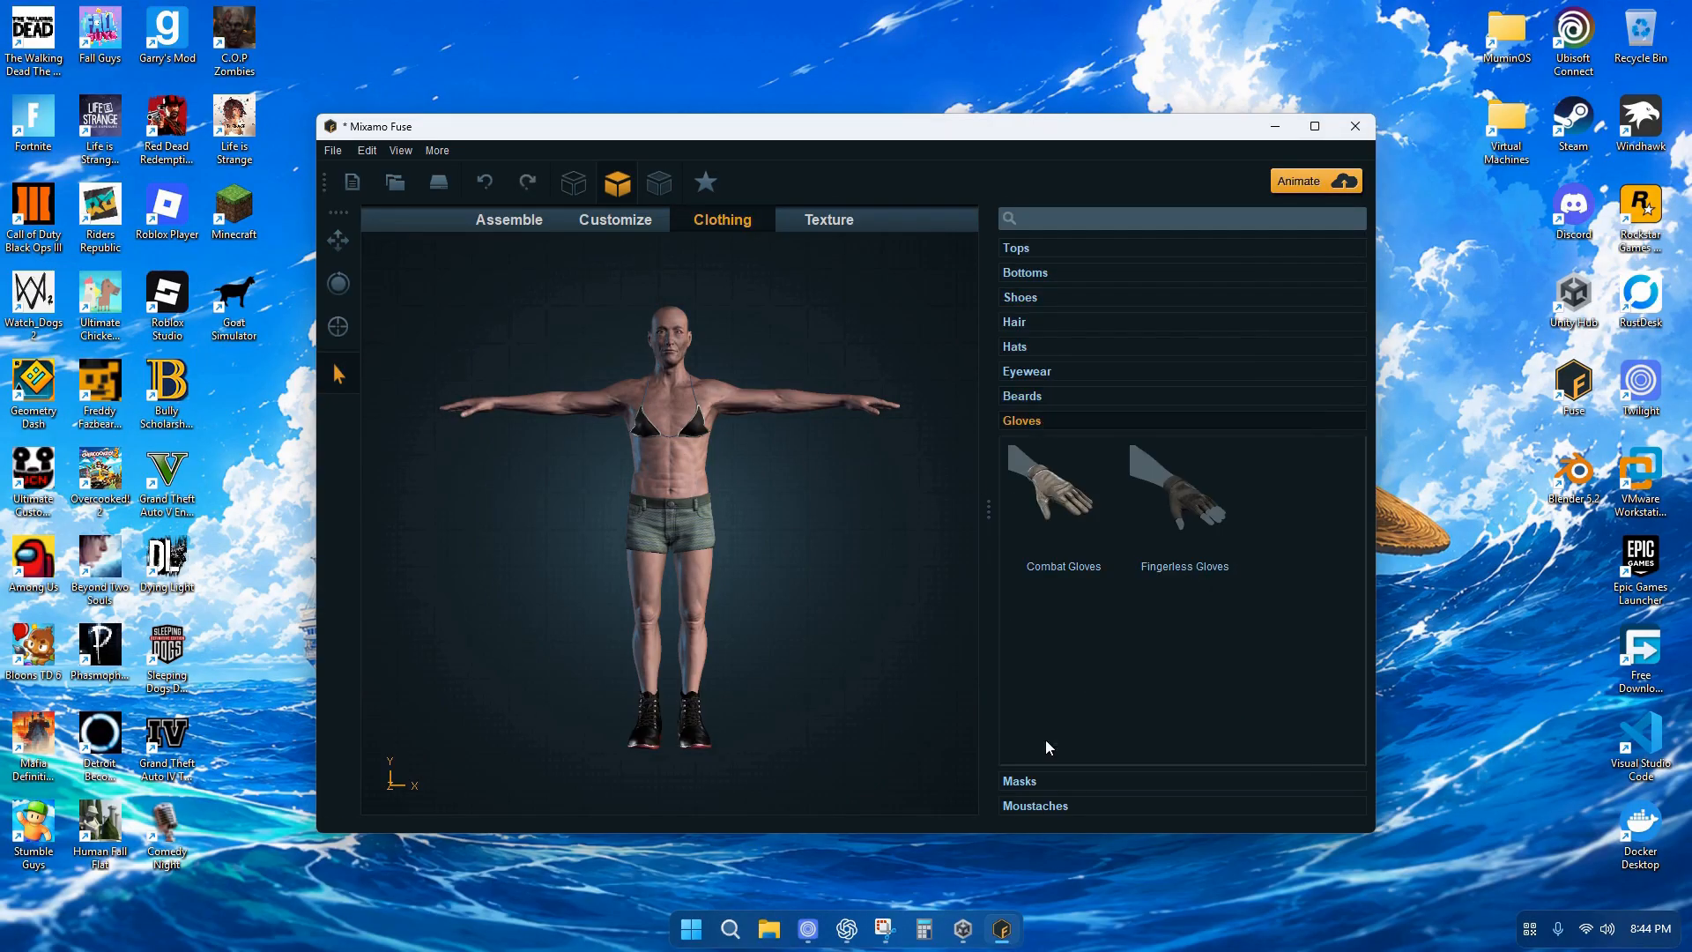
Examine the character's face and full body, checking the texture and customization stages
scroll(751, 305, up, 3)
scroll(751, 305, up, 3)
click(828, 221)
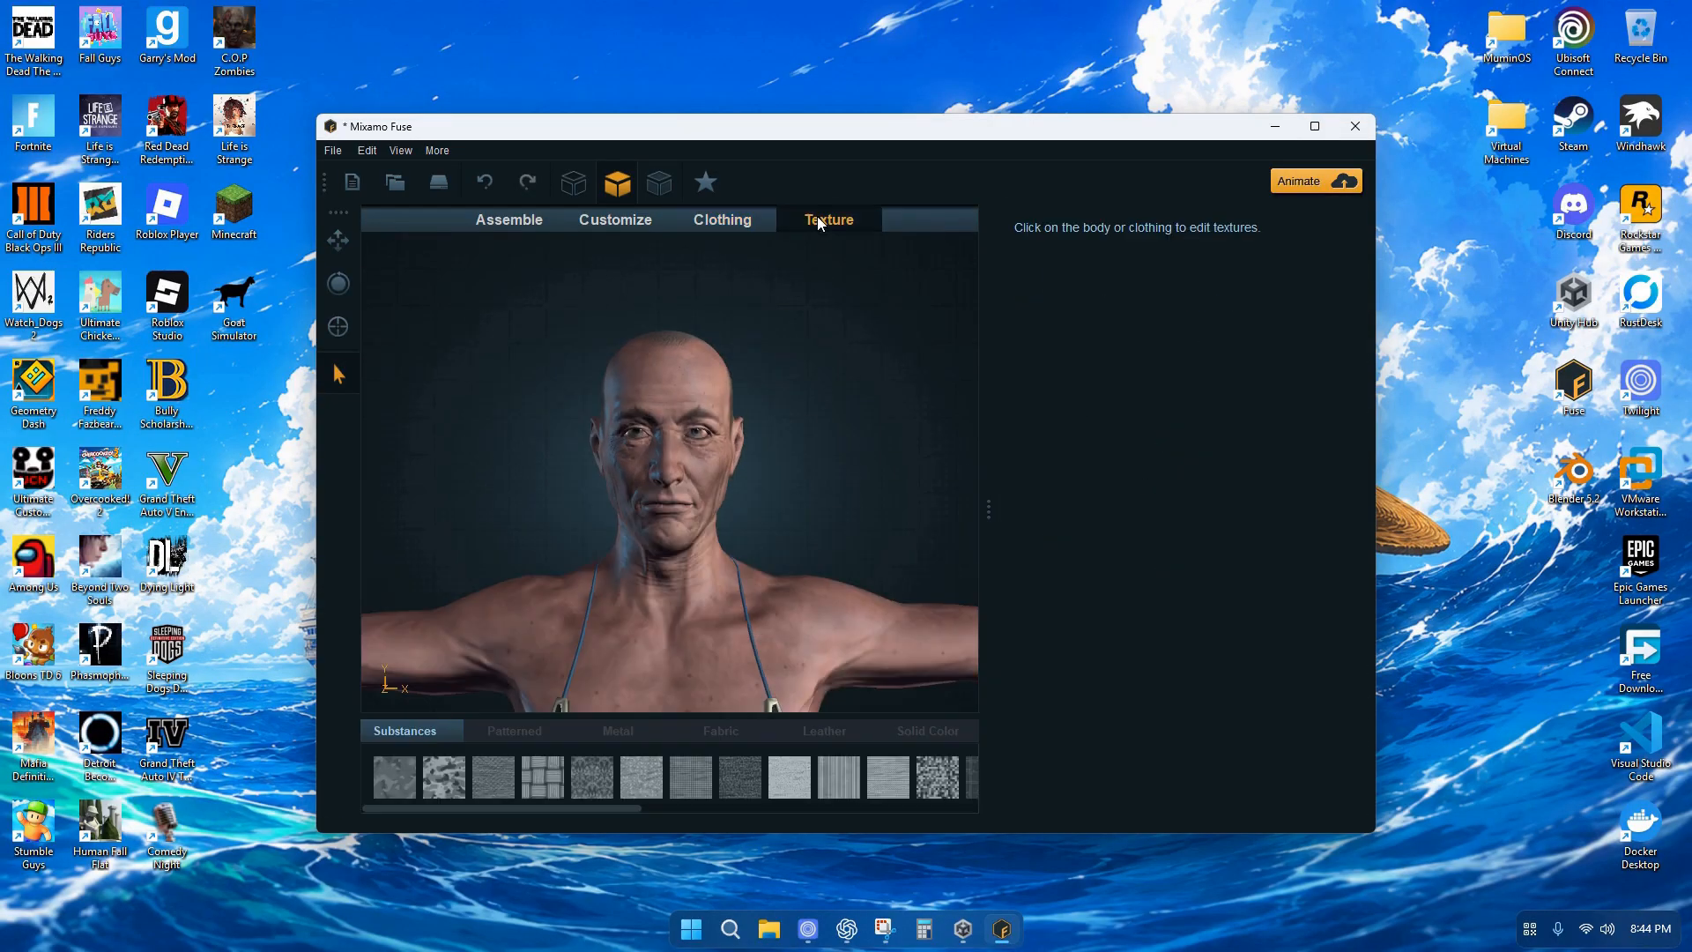
click(650, 226)
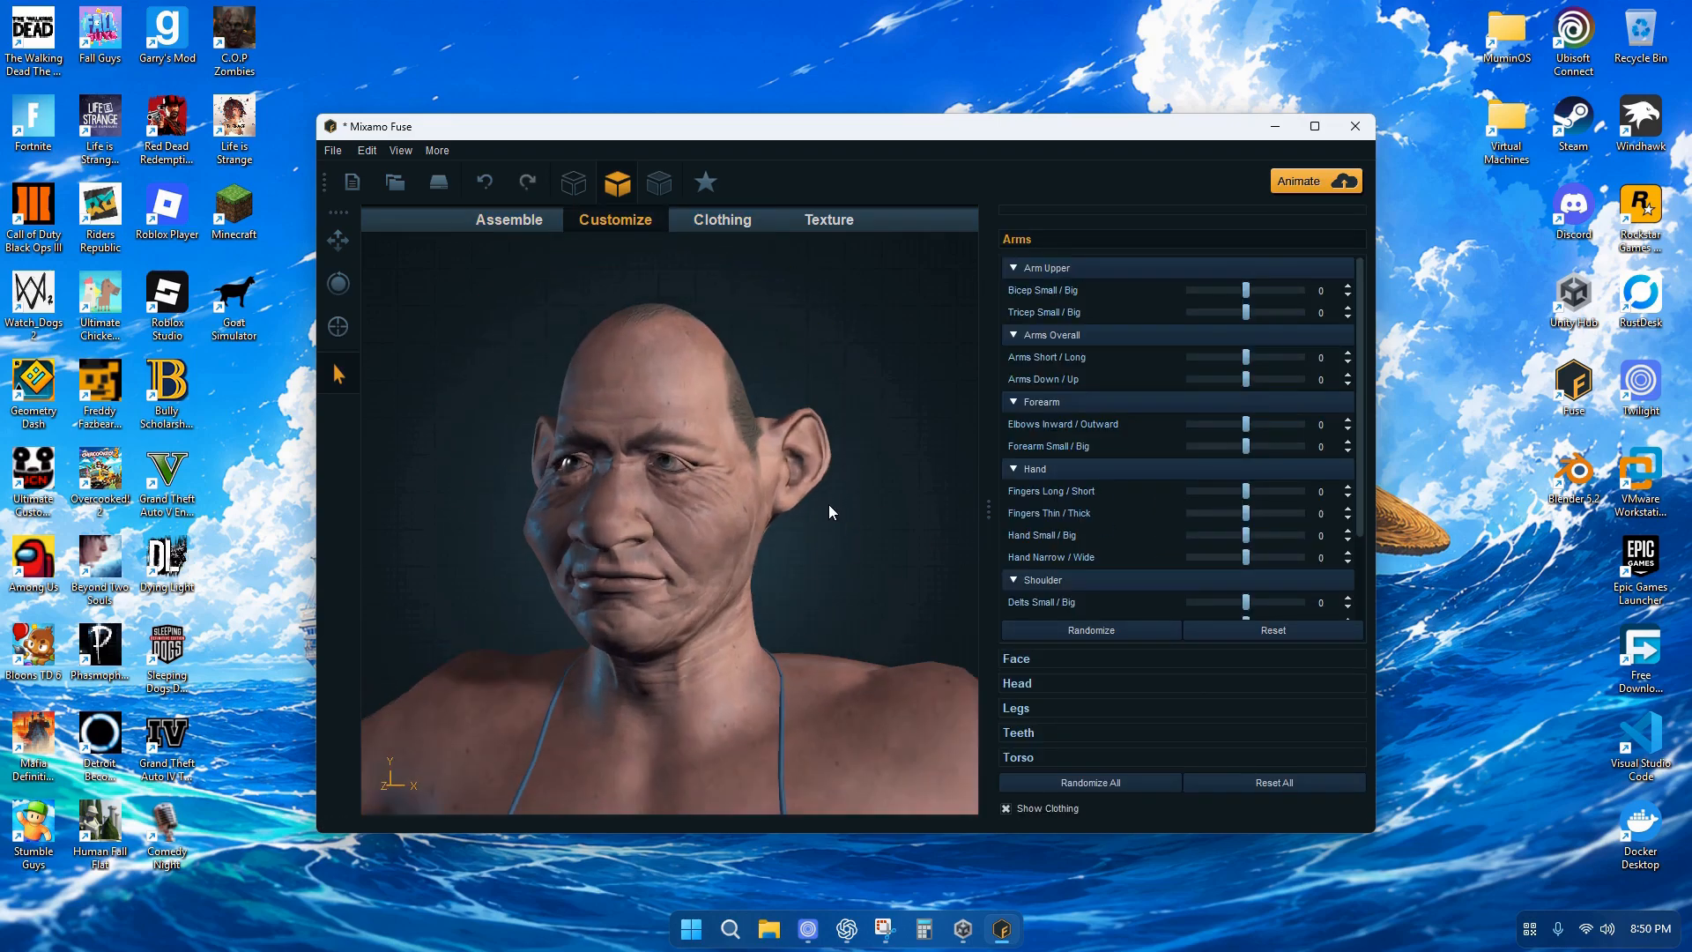
mouse_move(845, 538)
mouse_down()
mouse_move(935, 529)
mouse_move(844, 547)
mouse_up()
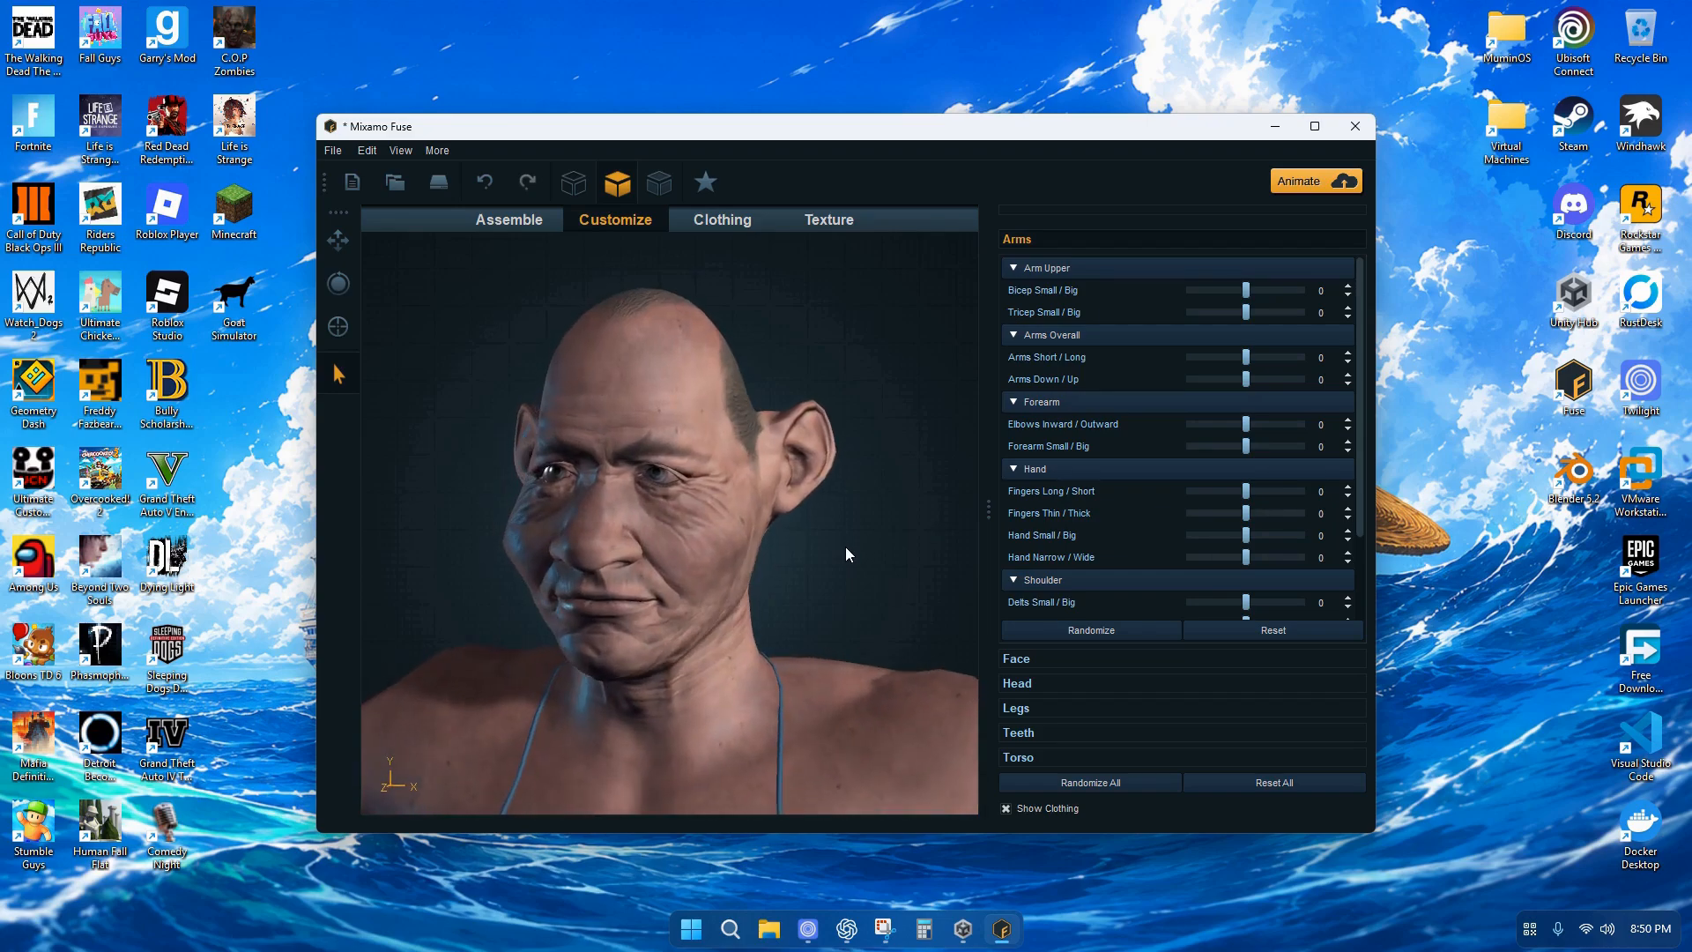
scroll(833, 540, down, 3)
scroll(833, 539, down, 5)
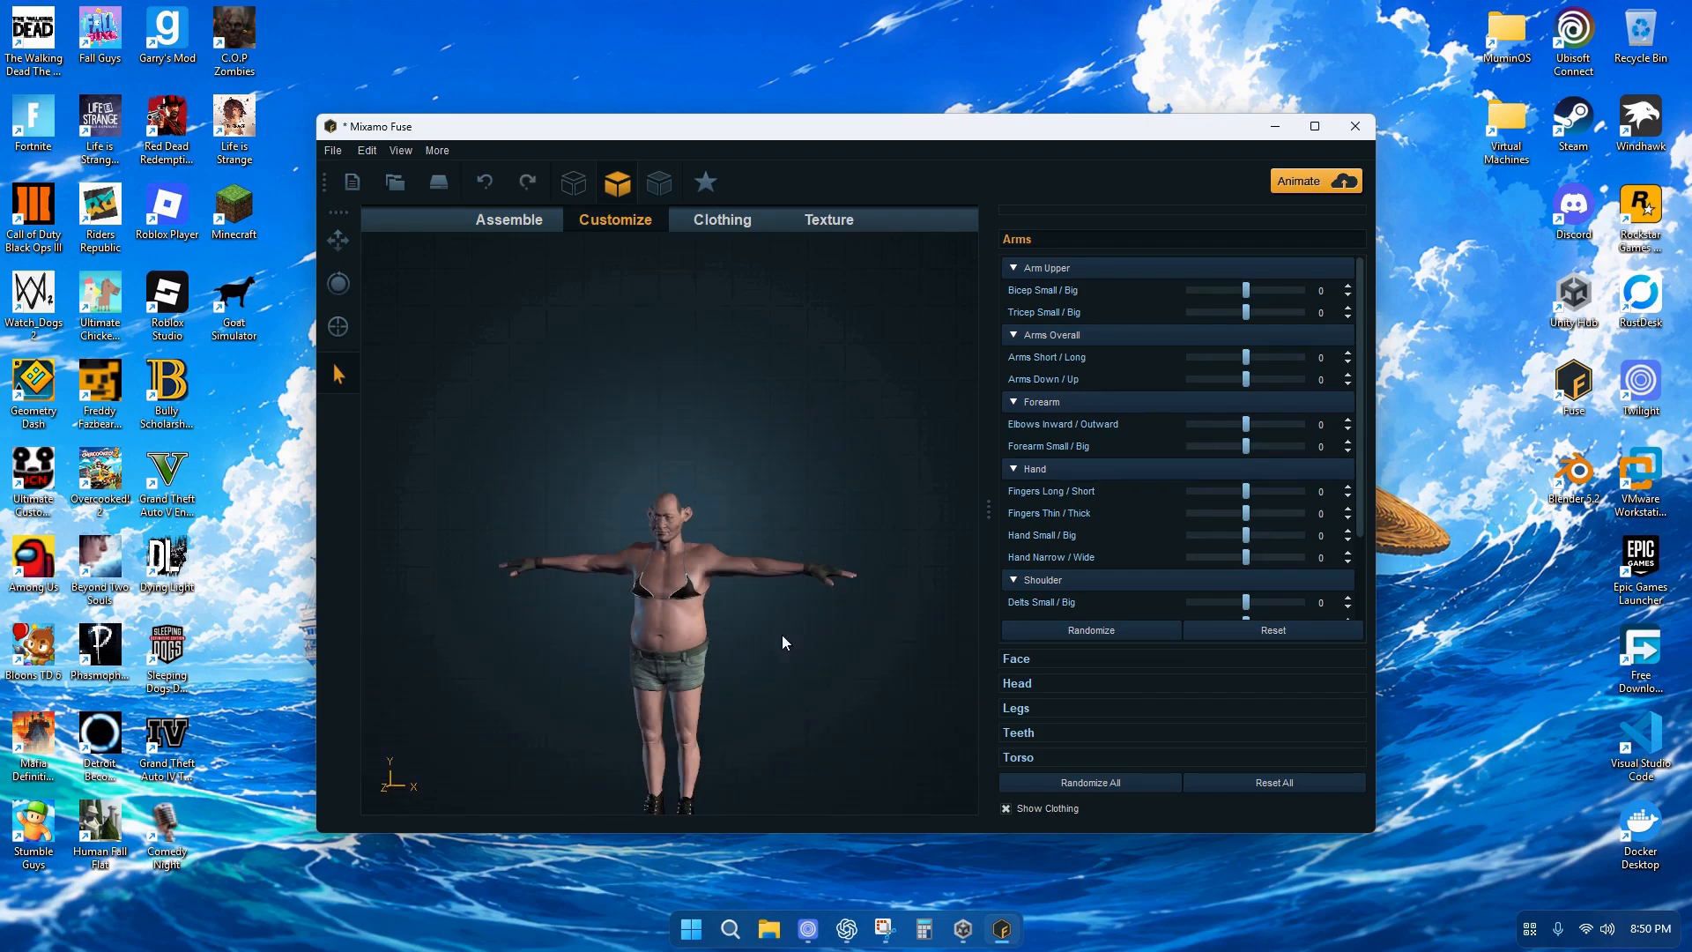
scroll(762, 574, up, 3)
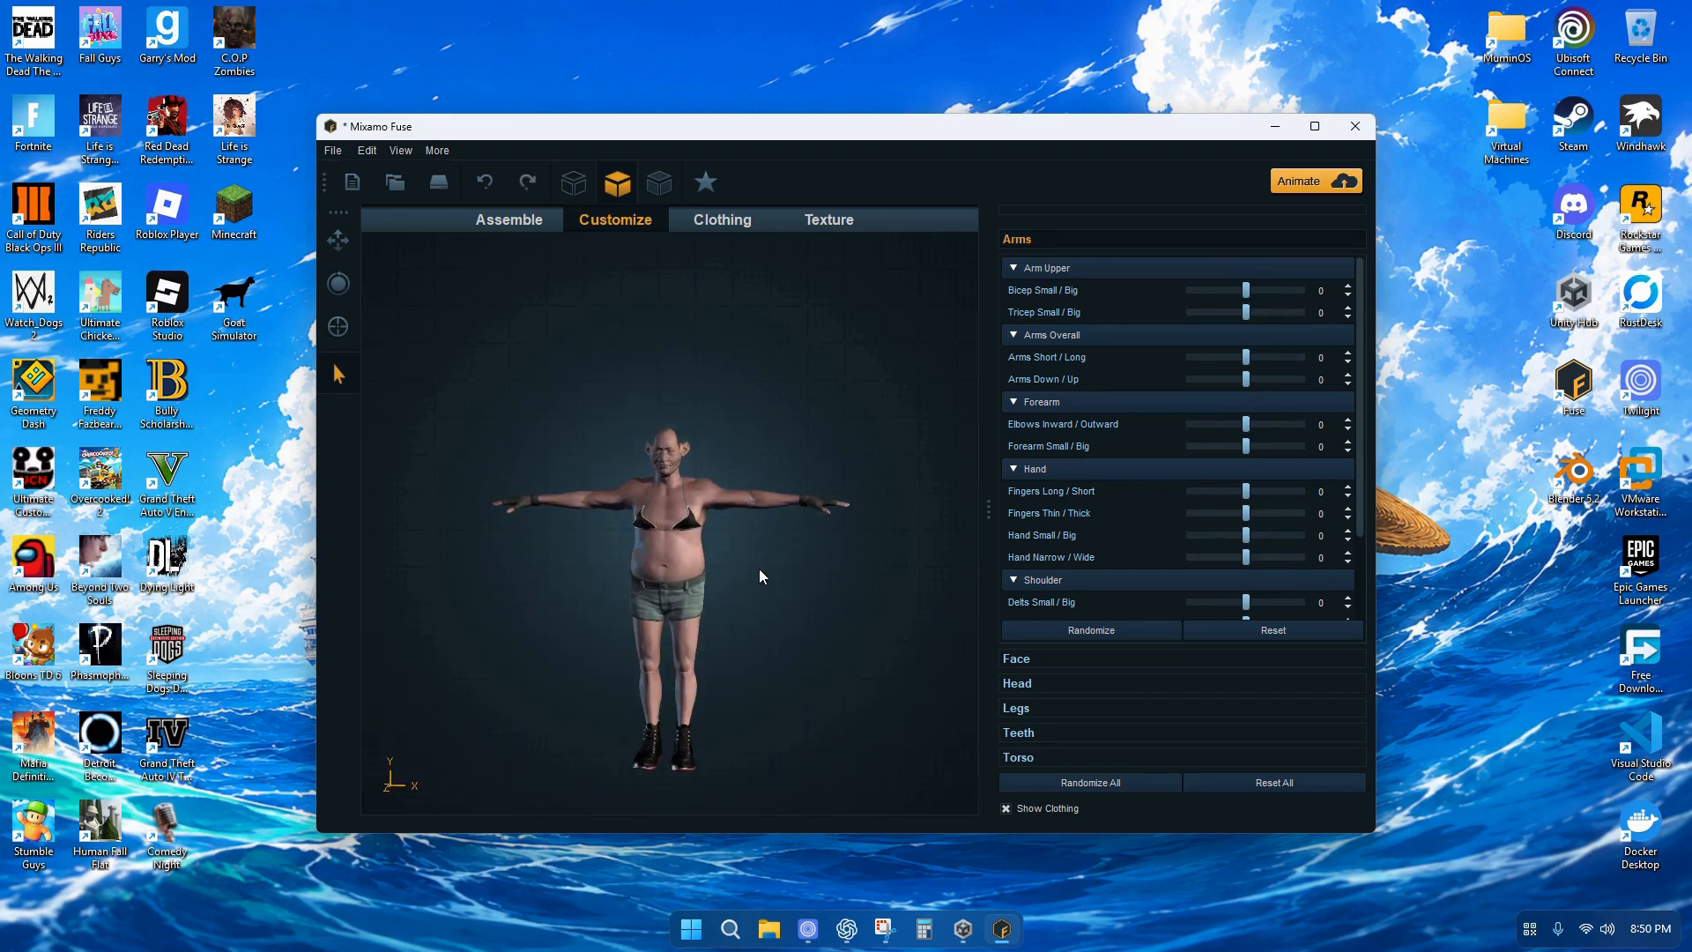
Save the model as chud in a new folder named Chud inside Downloads
click(332, 150)
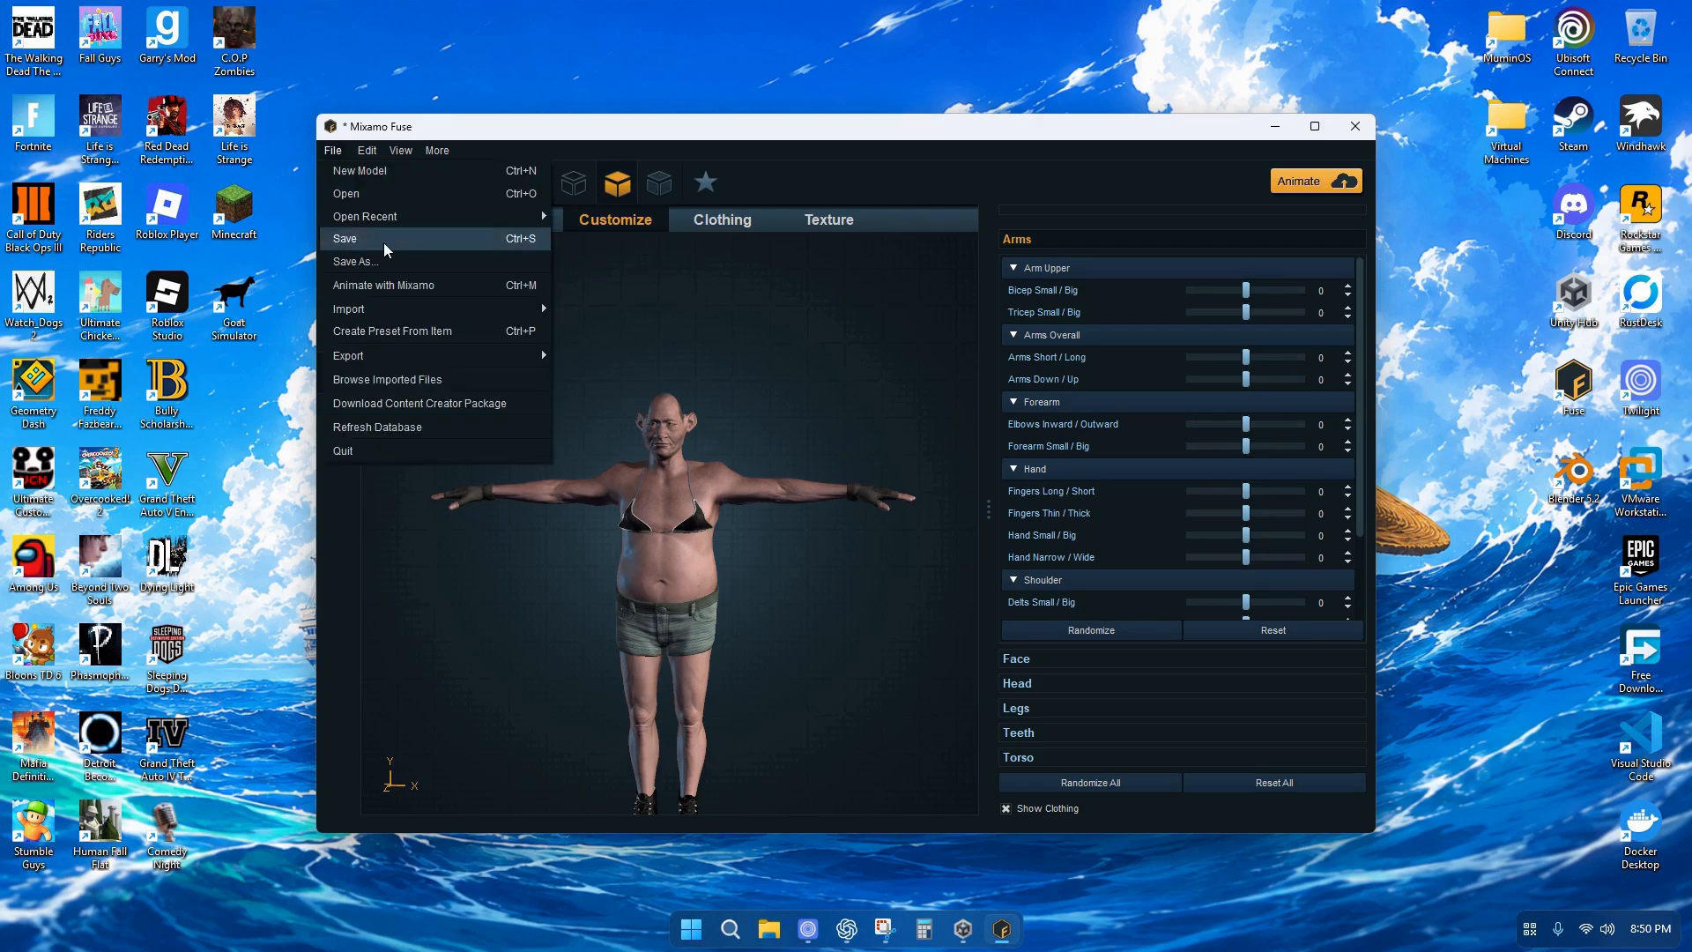
click(391, 261)
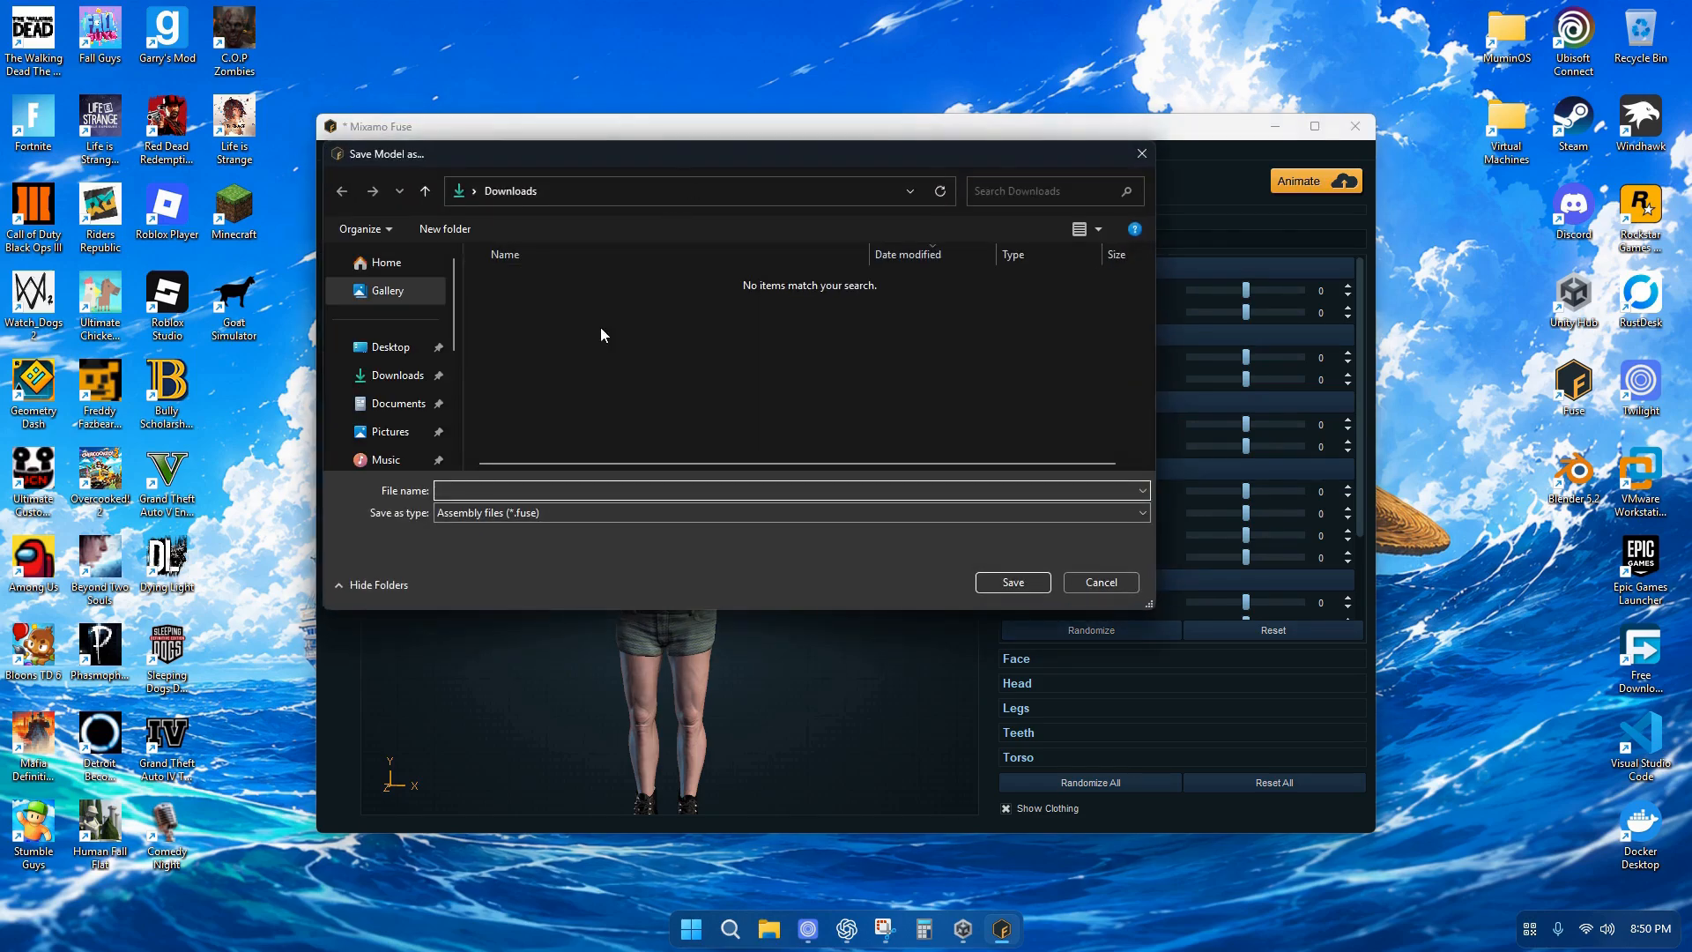
click(399, 376)
right_click(595, 342)
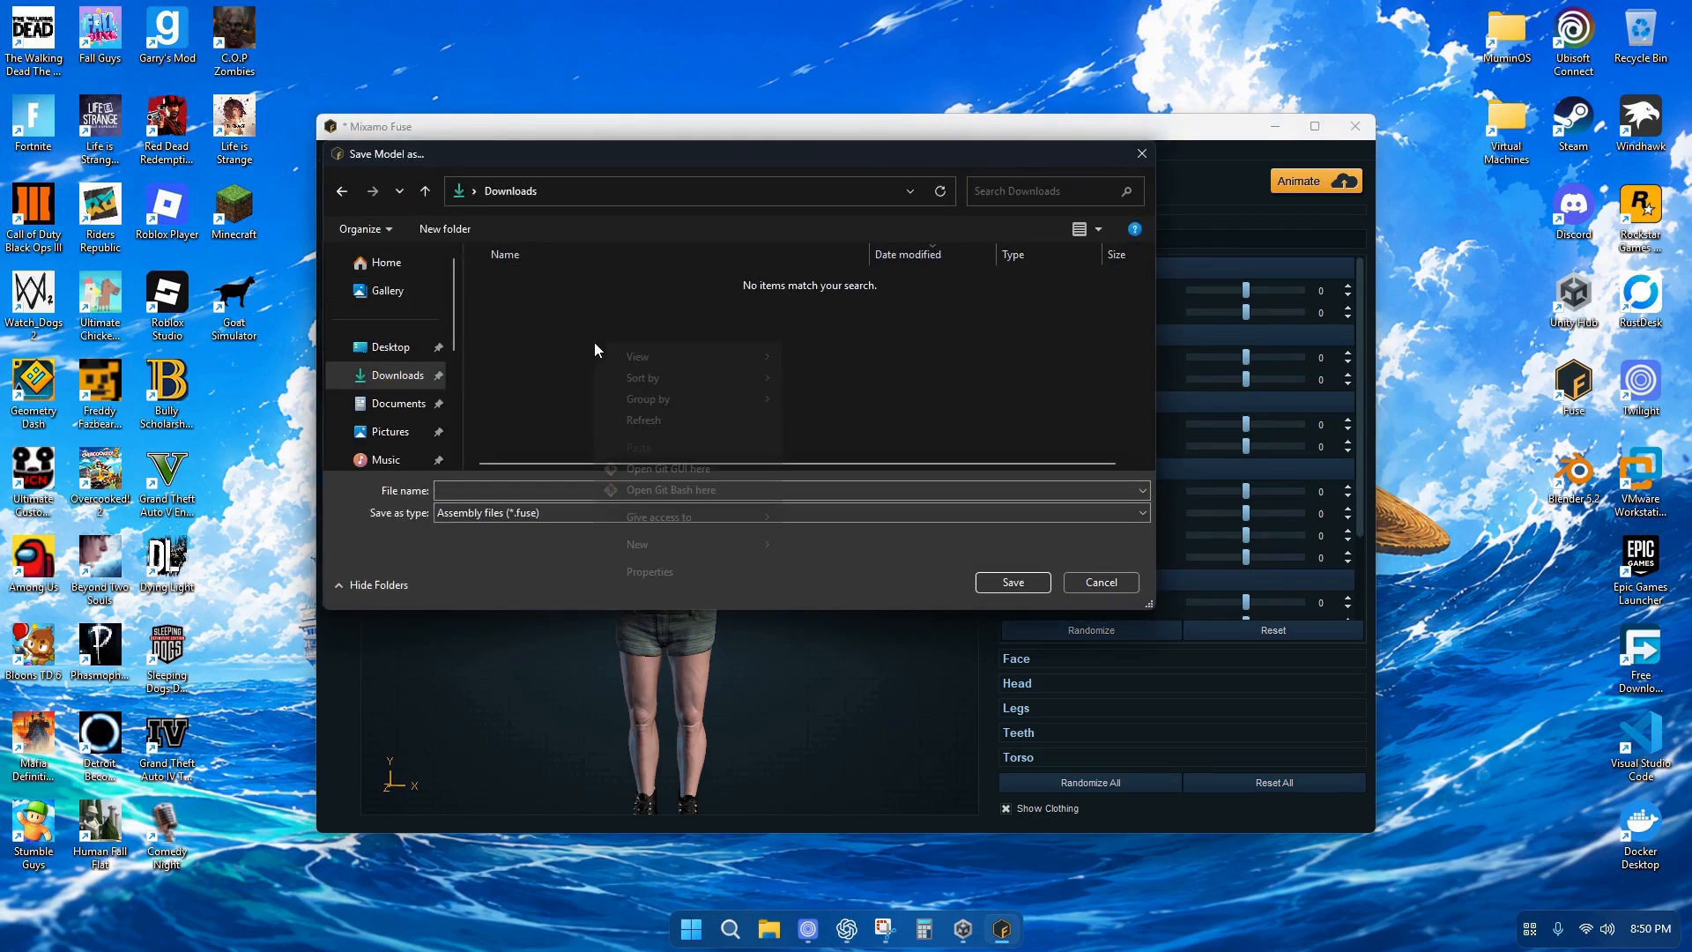
click(823, 547)
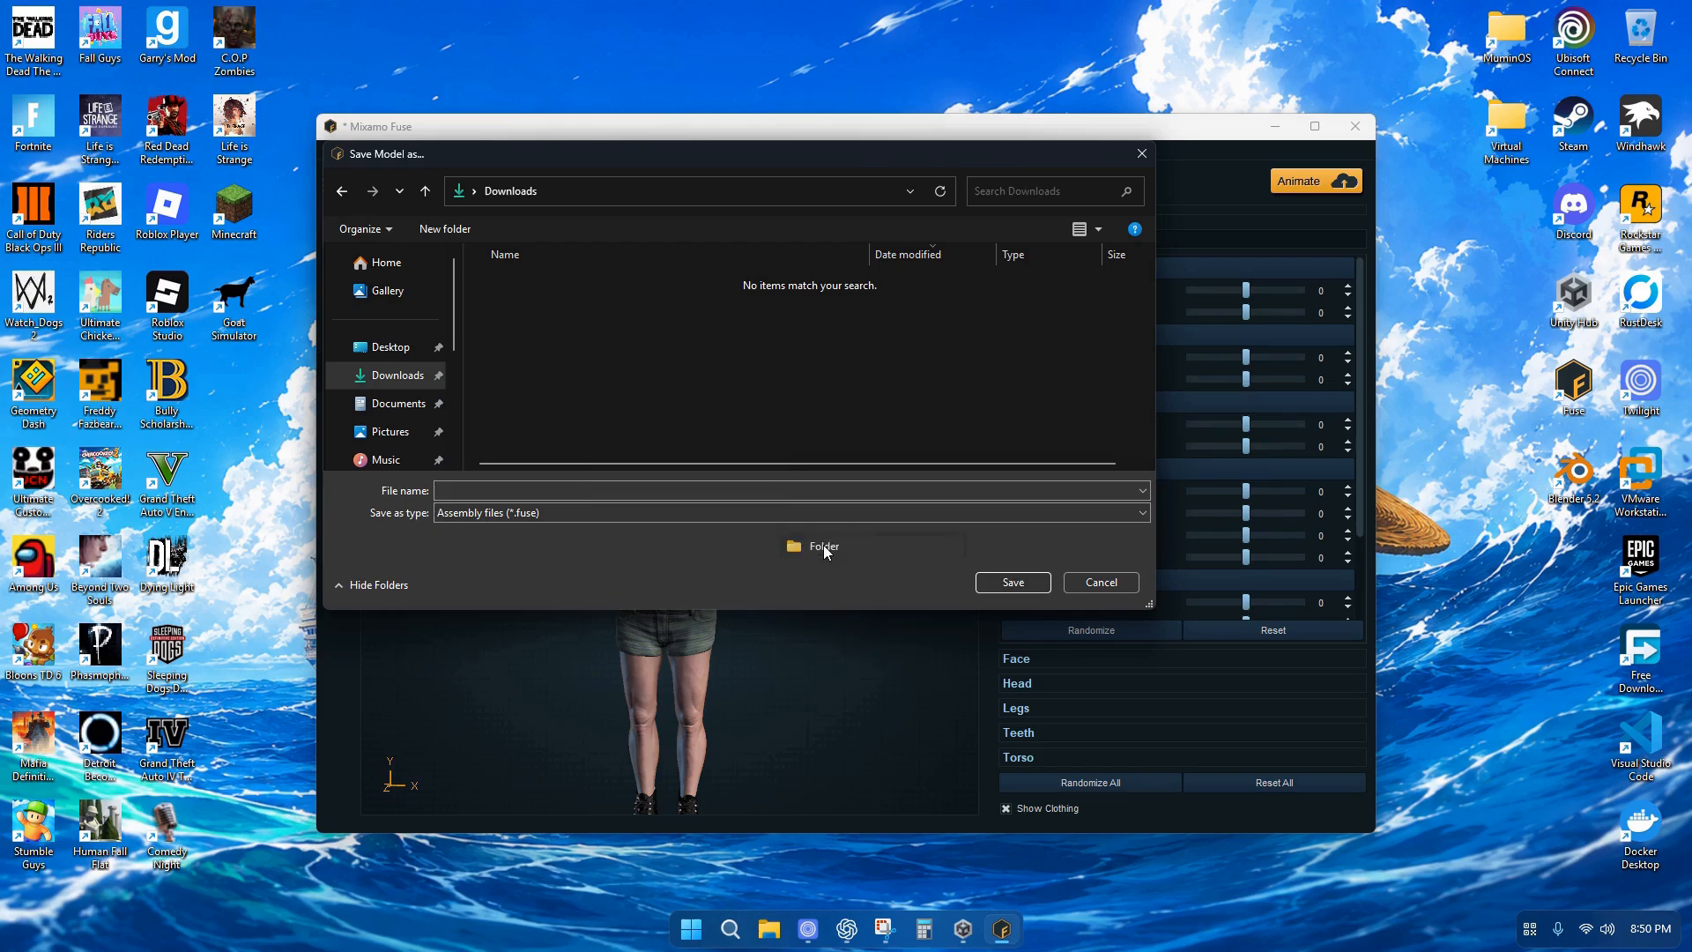
text(Chud)
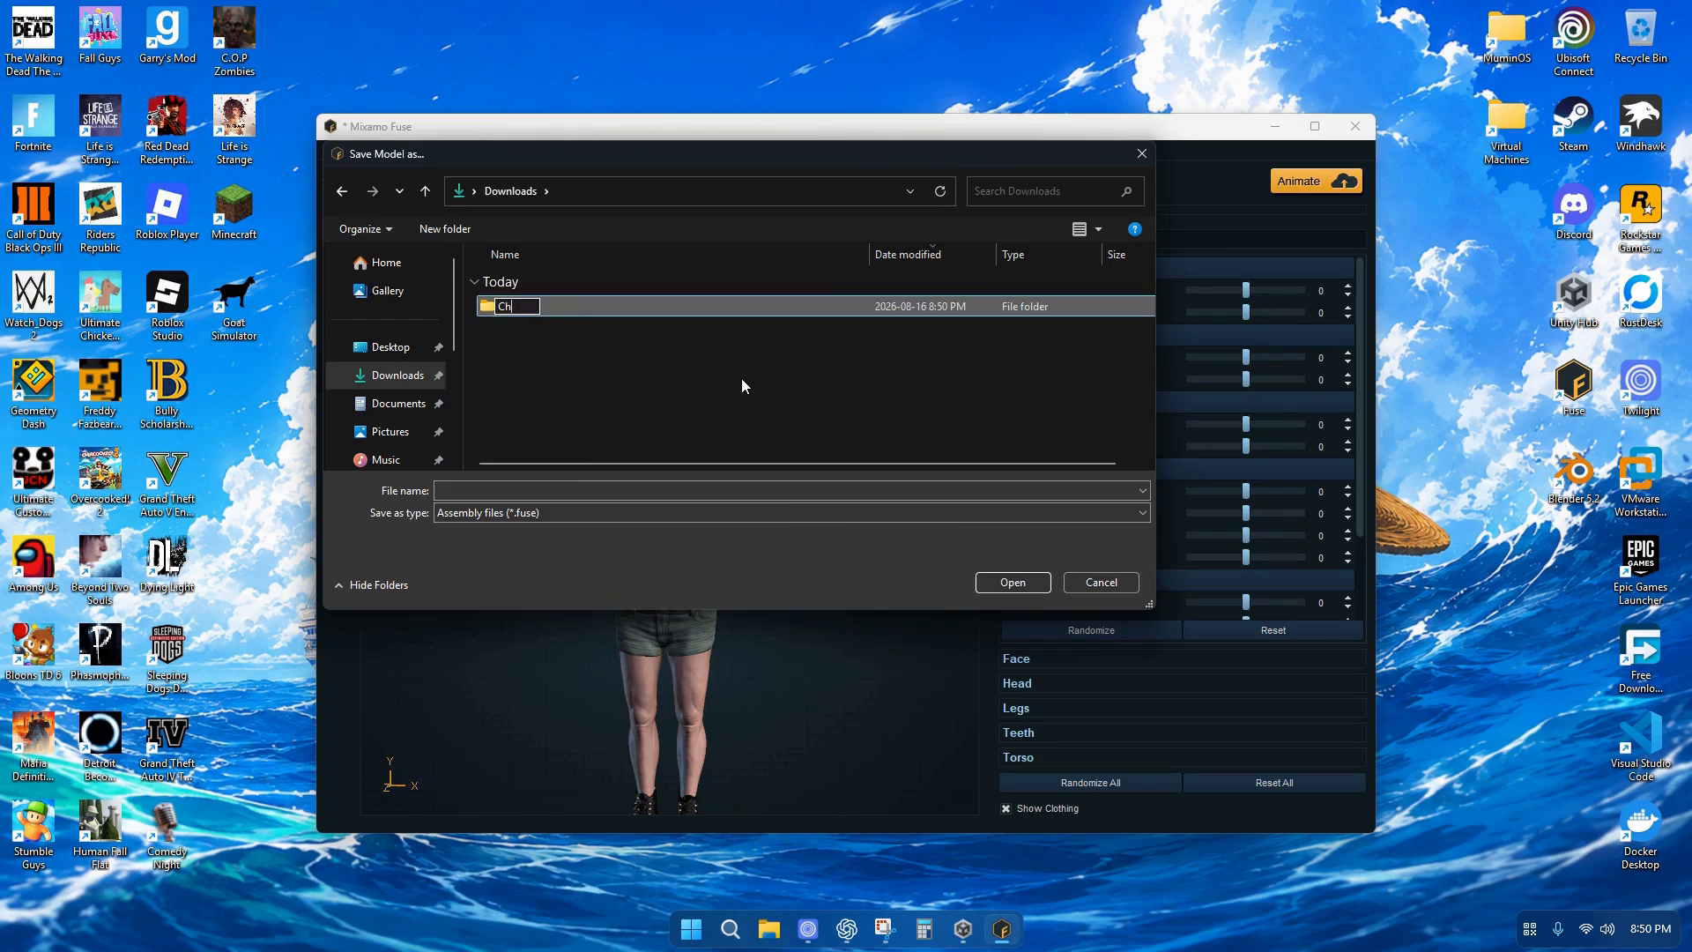
key(Return)
double_click(621, 307)
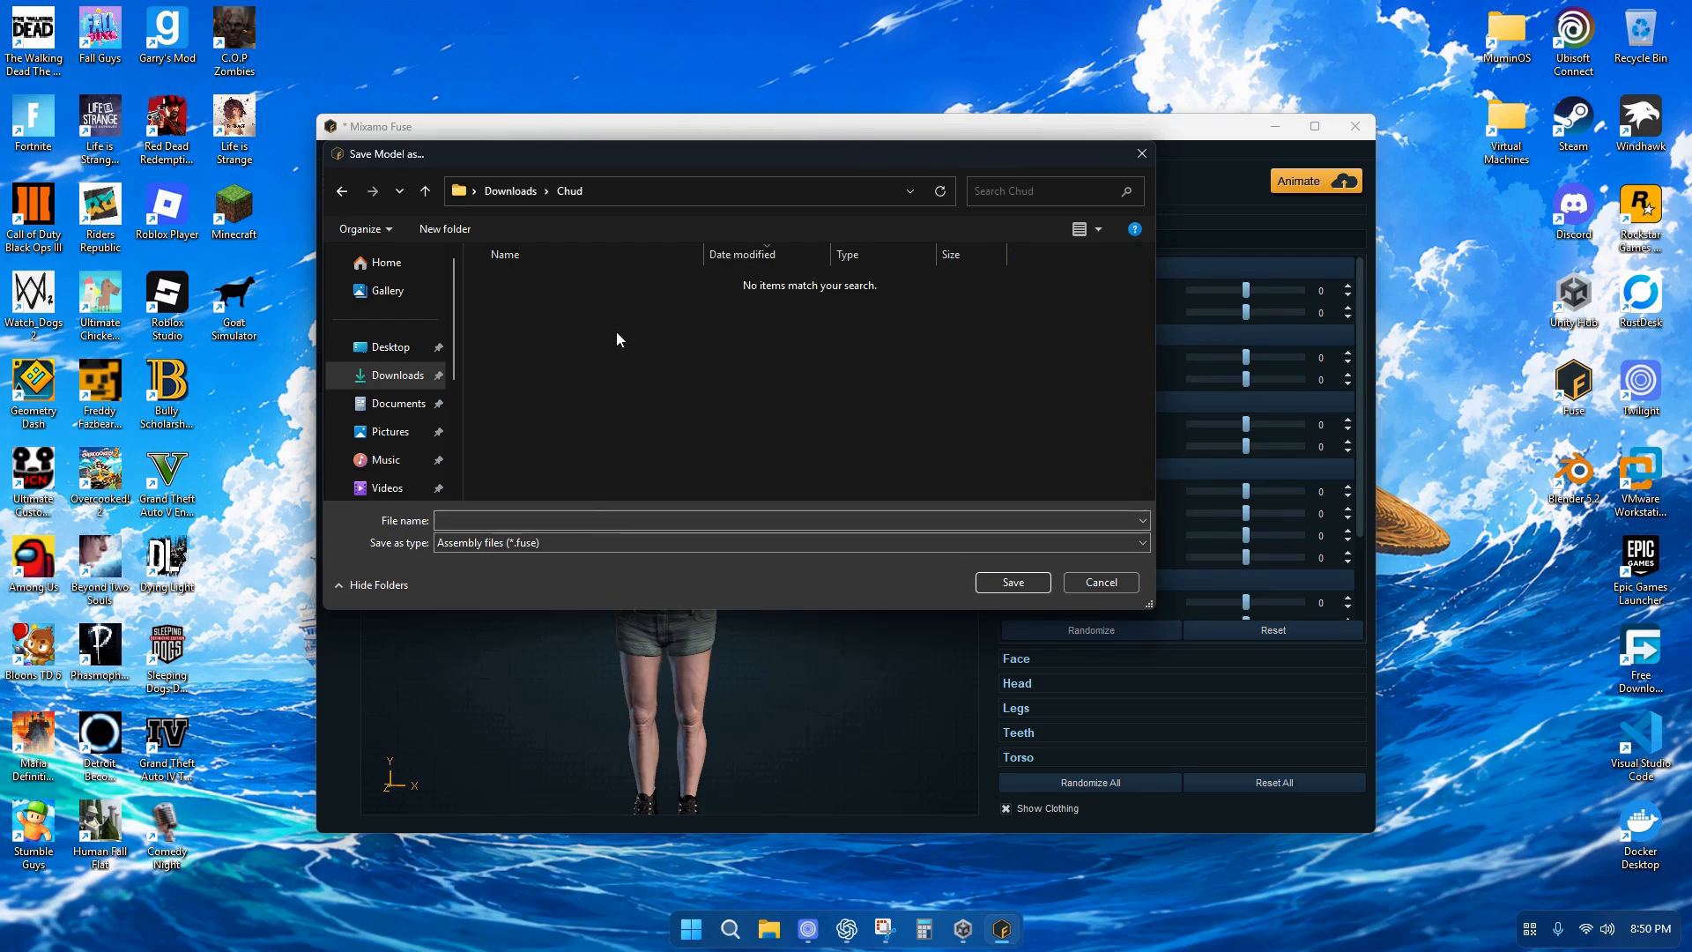
text(chud)
click(1023, 585)
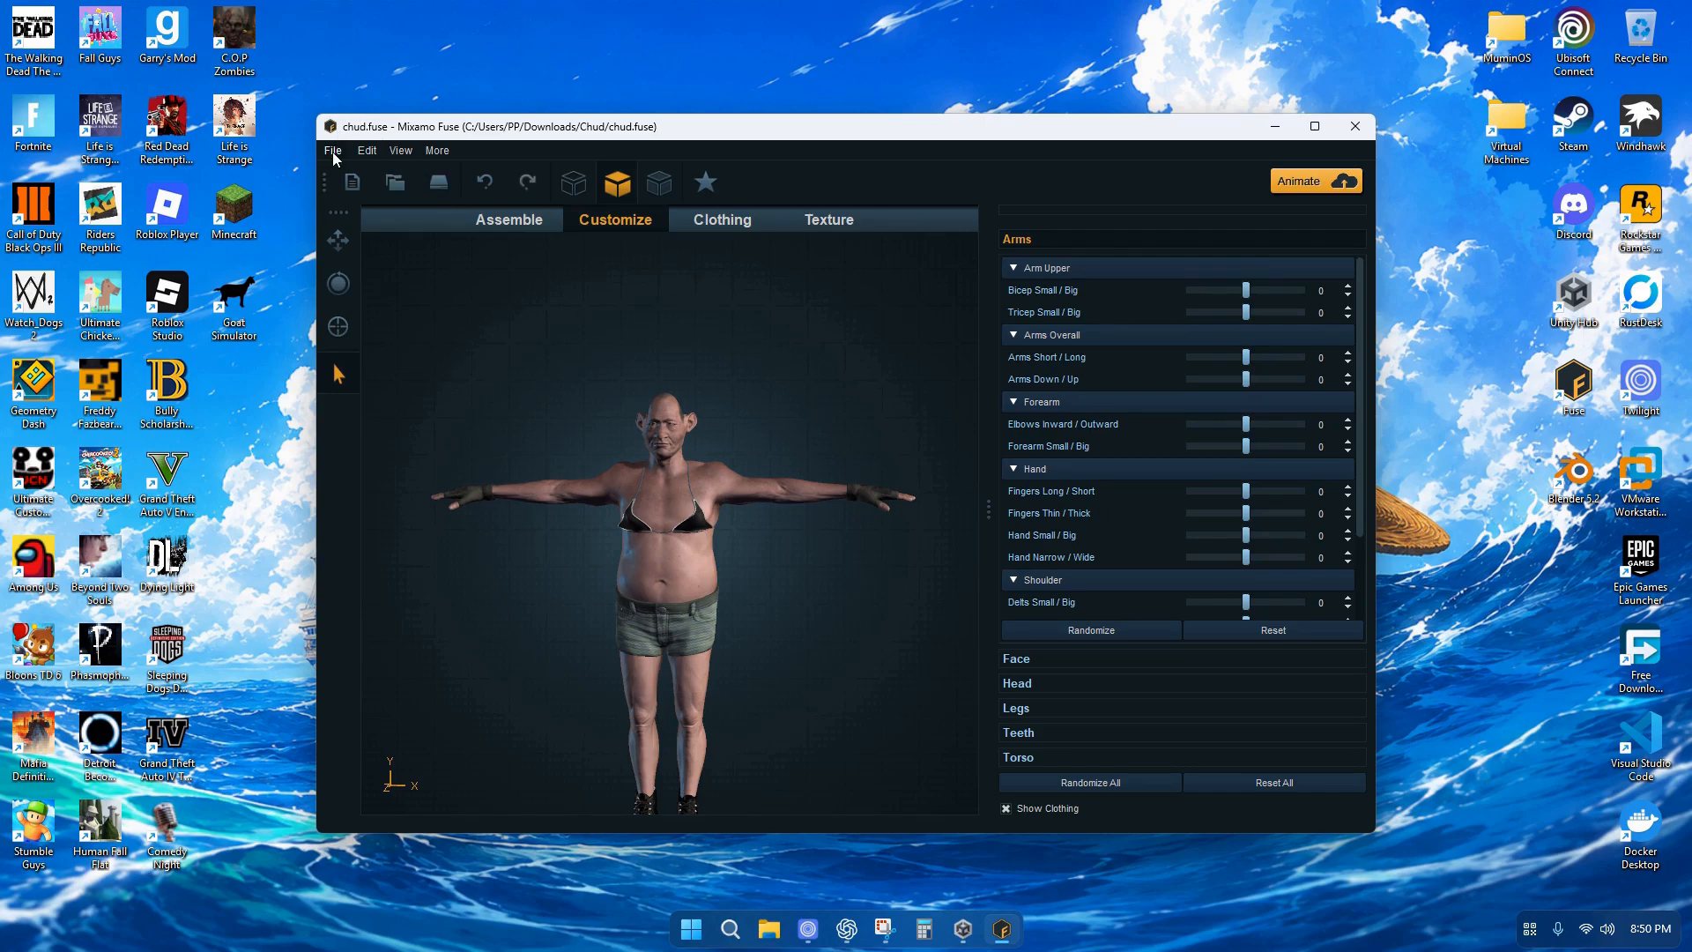
Close Fuse and launch it again from the desktop
click(1369, 132)
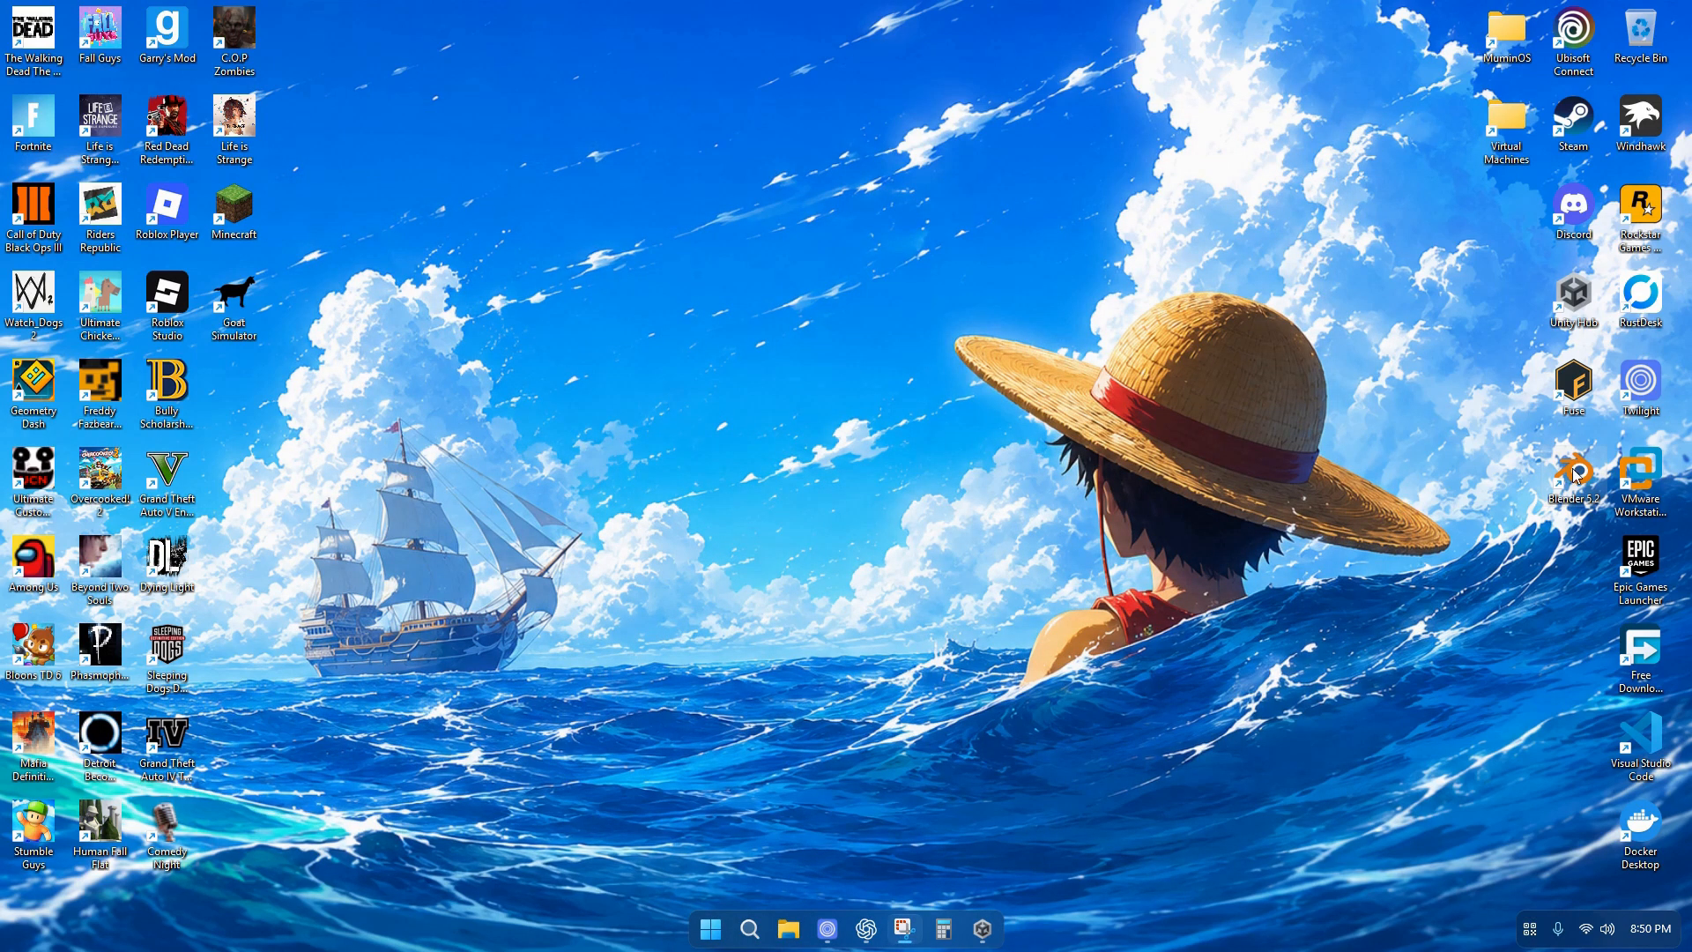
double_click(1571, 386)
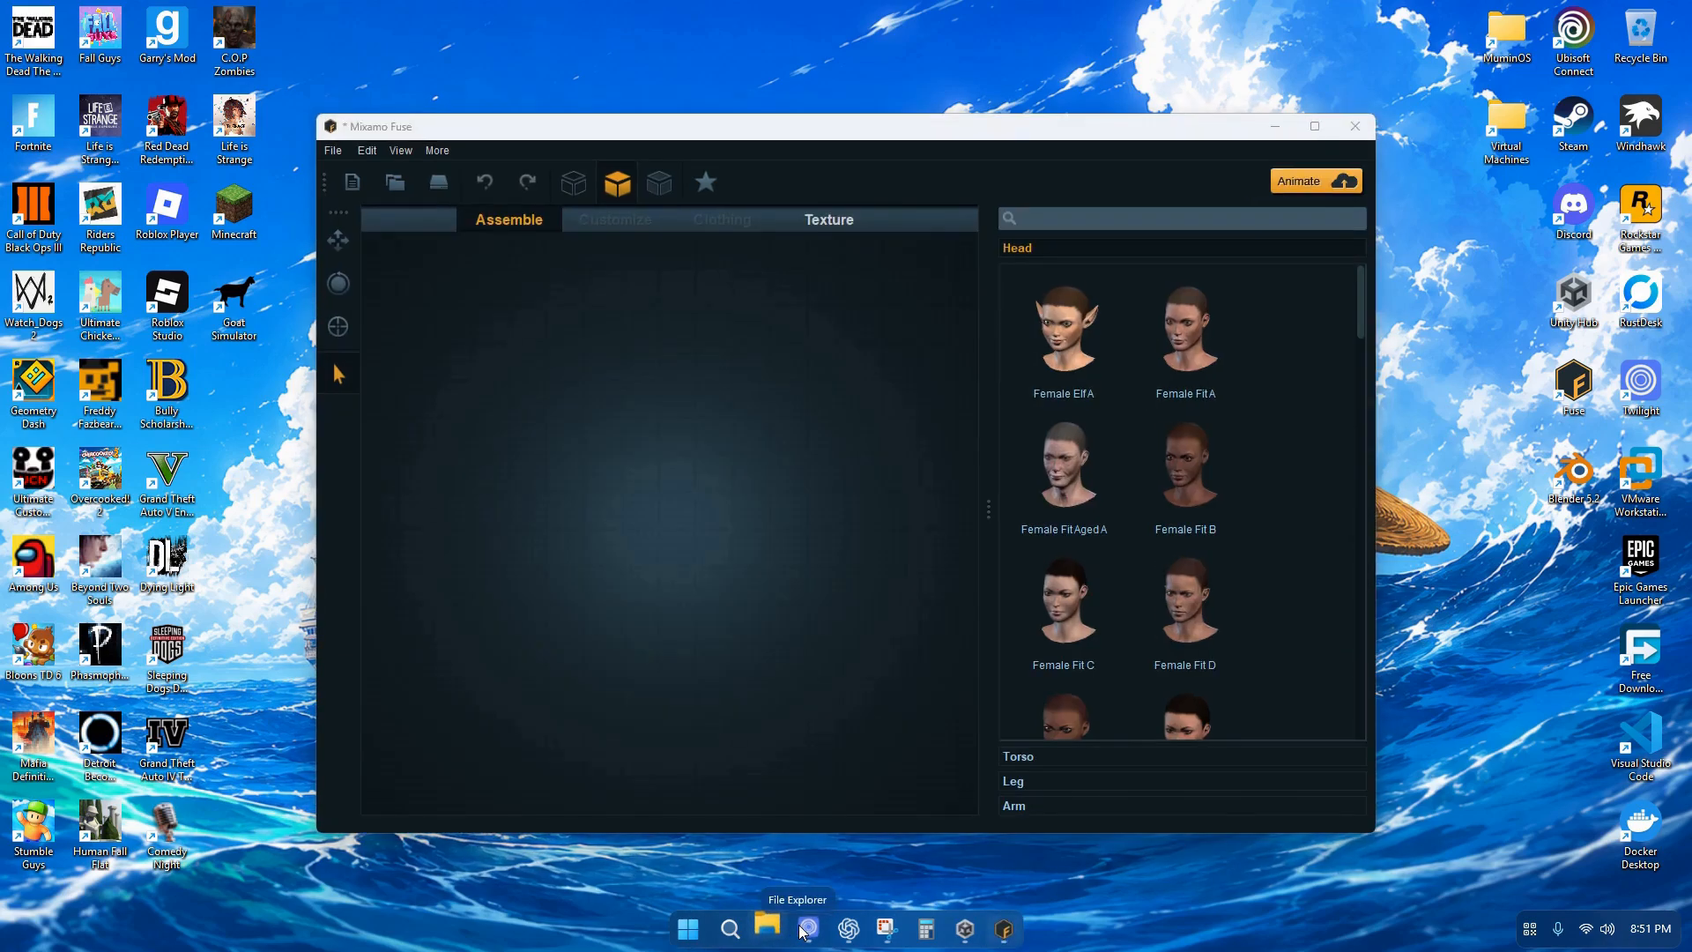
click(804, 929)
click(804, 929)
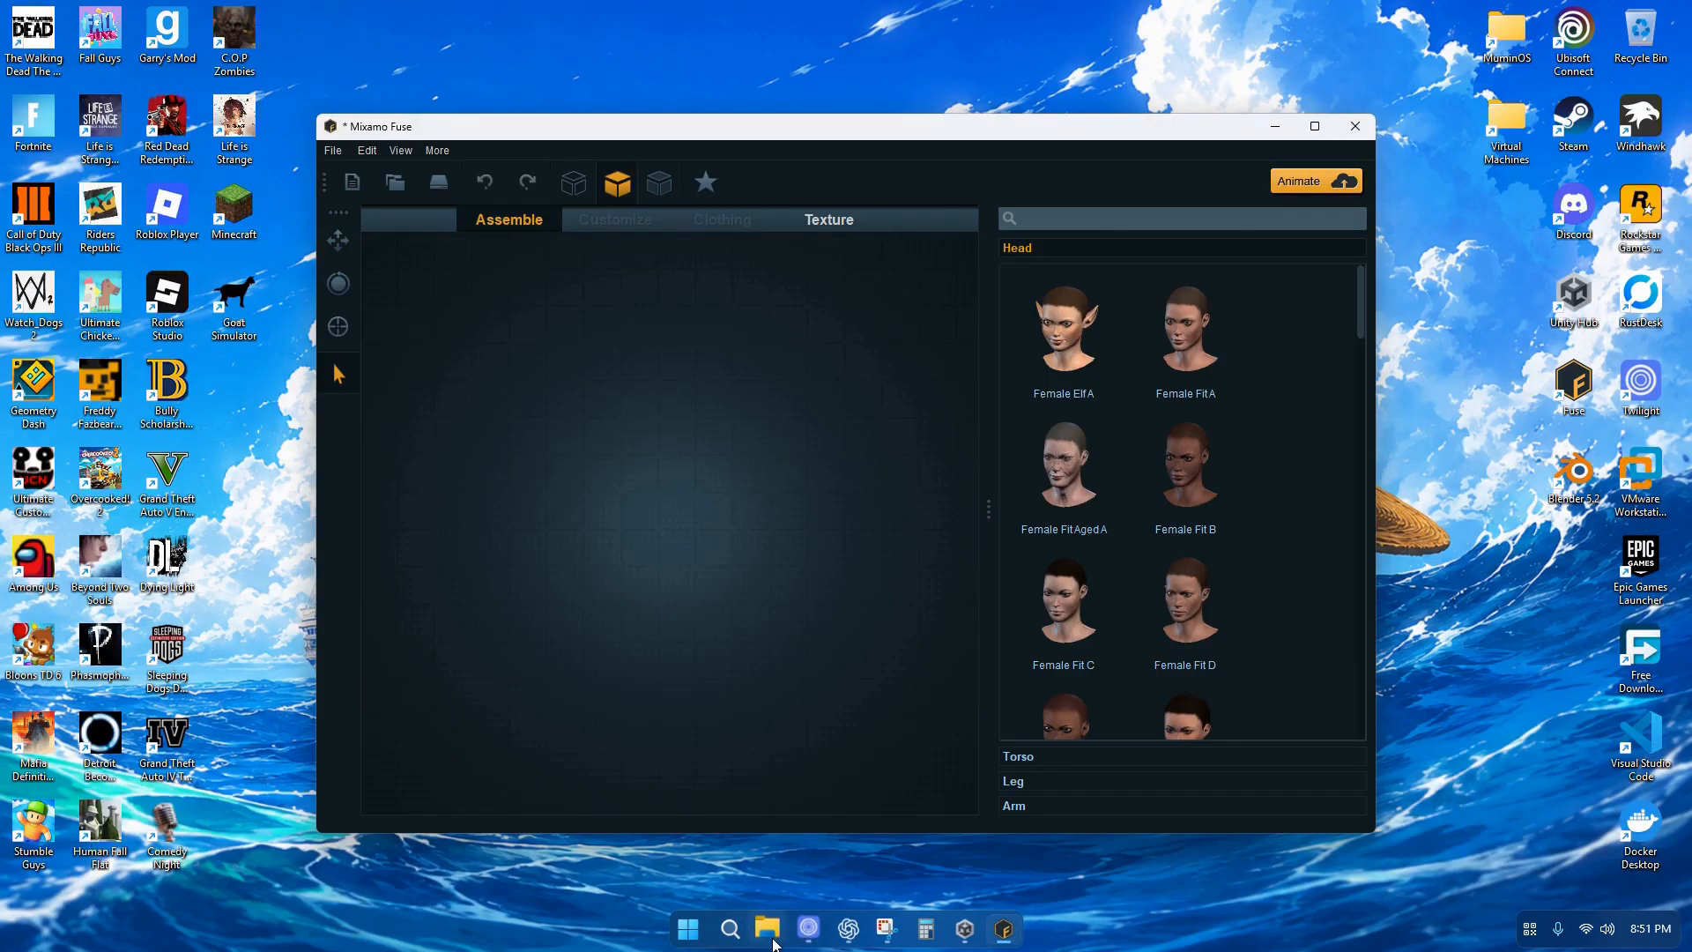
Open the LipSync Guide image from the Downloads folder and tile it side by side with Fuse
click(768, 927)
click(608, 421)
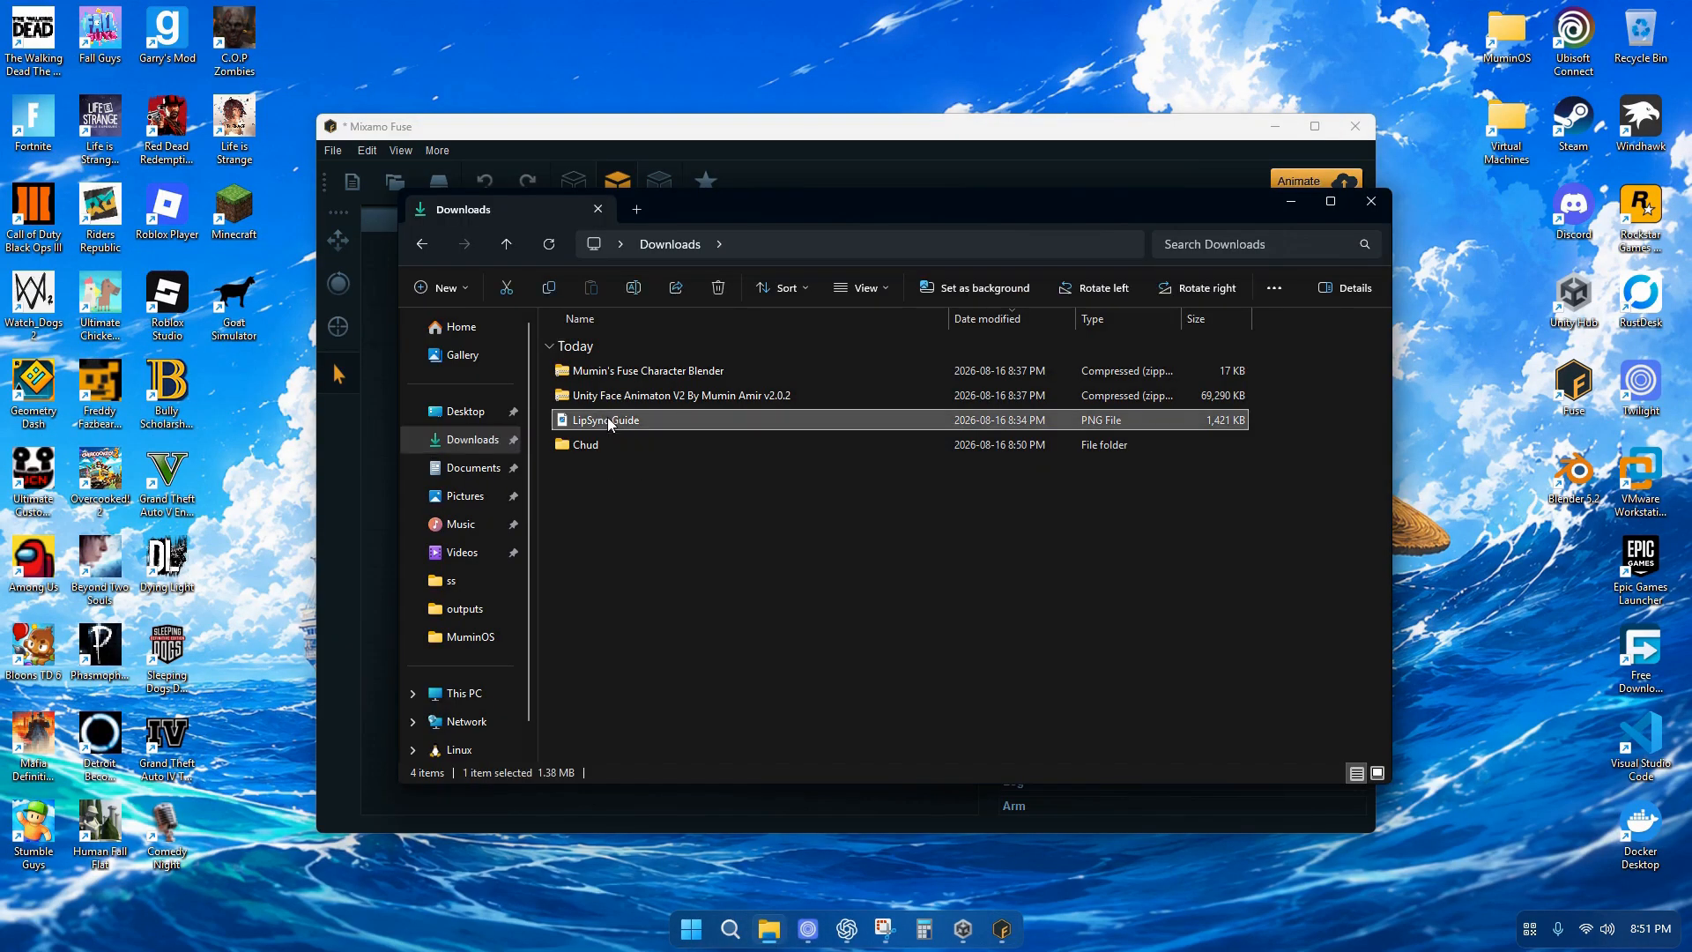
double_click(608, 420)
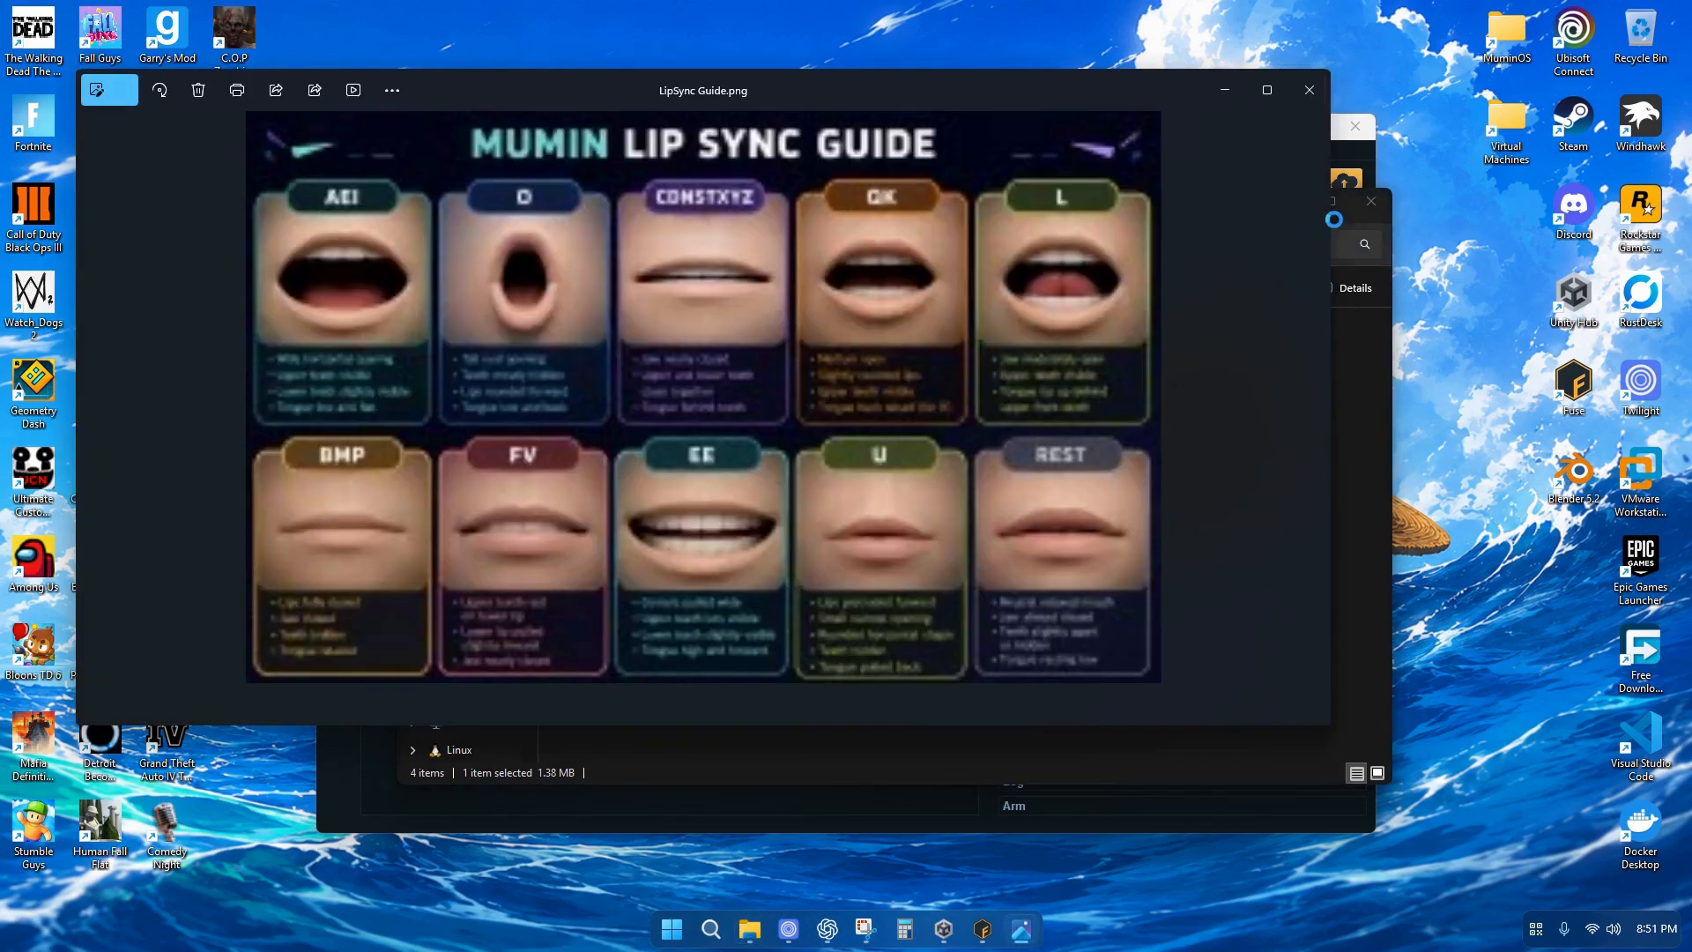
key(super+Left)
click(1087, 305)
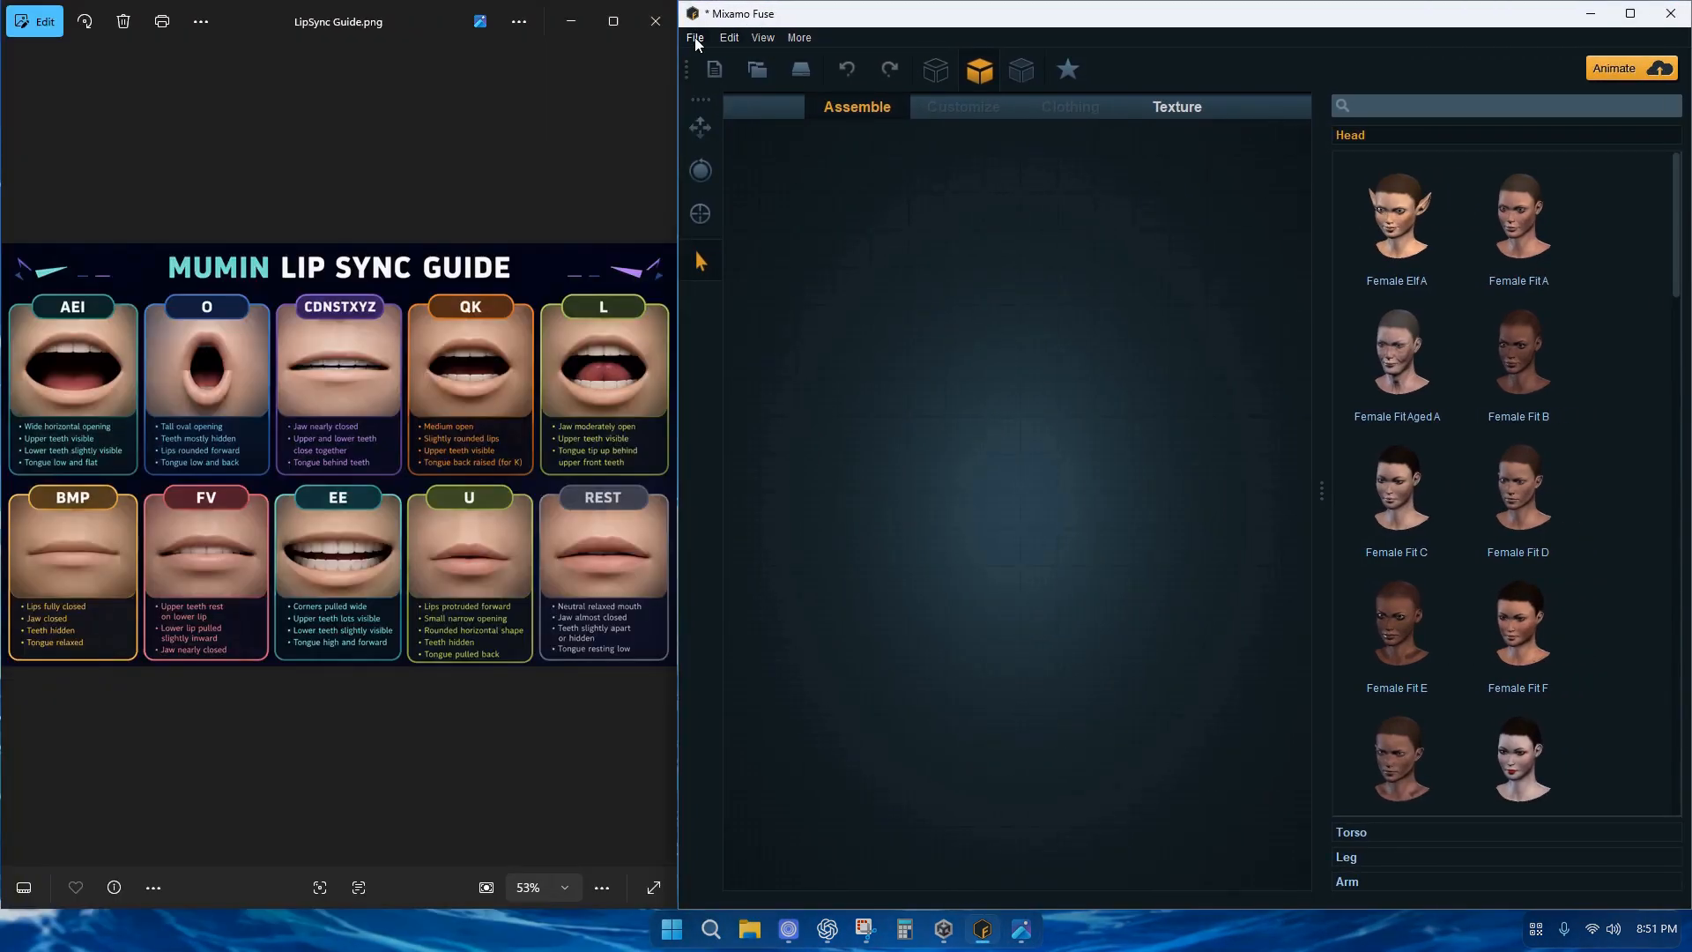
Open the saved chud.fuse model from the Chud folder
click(695, 37)
click(780, 89)
click(939, 194)
double_click(939, 192)
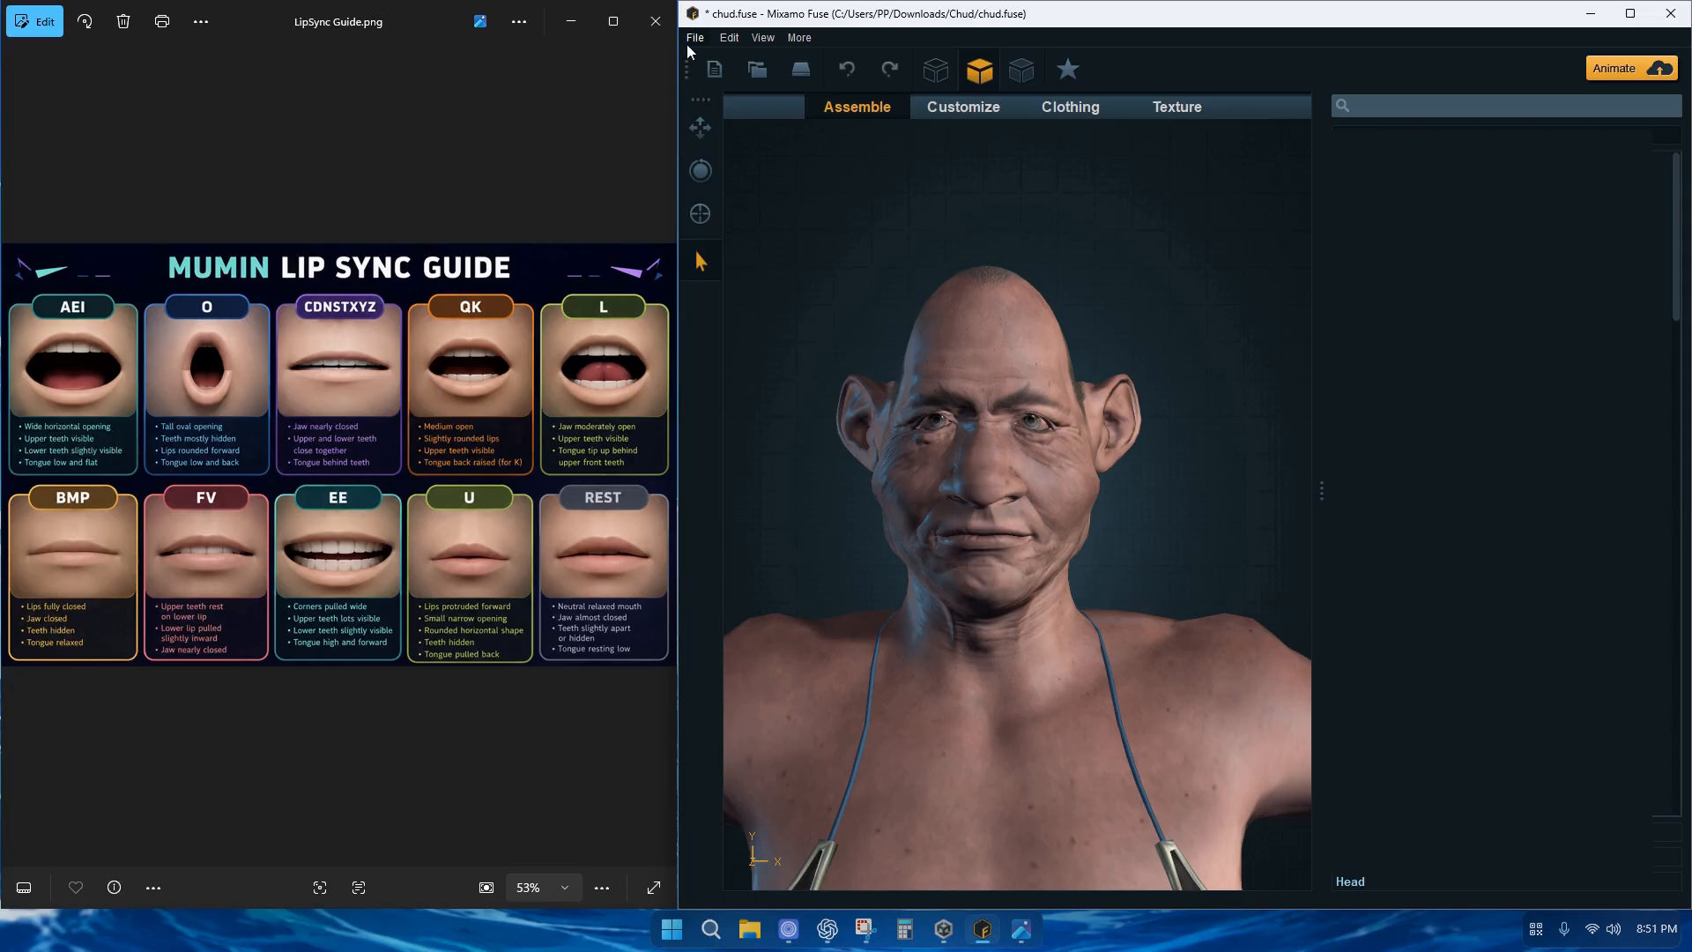
Export the model as an OBJ named base in the Chud folder, with Remove occluded polygons enabled and the export options saved as defaults
click(694, 37)
mouse_move(832, 243)
click(965, 243)
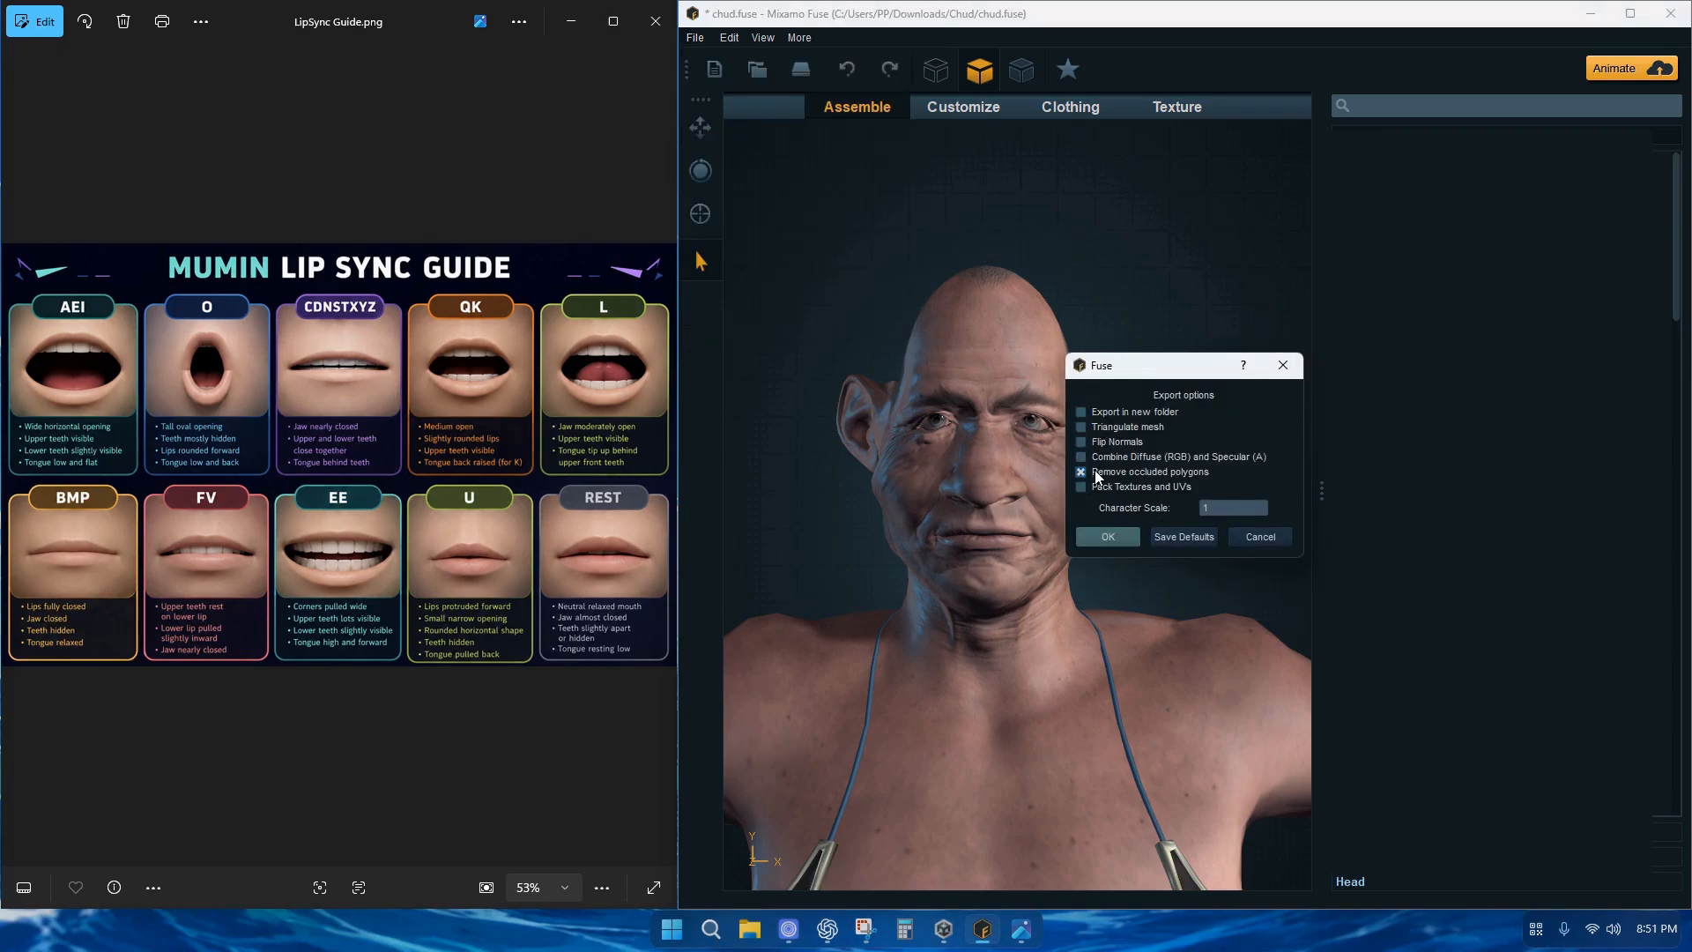
click(1190, 536)
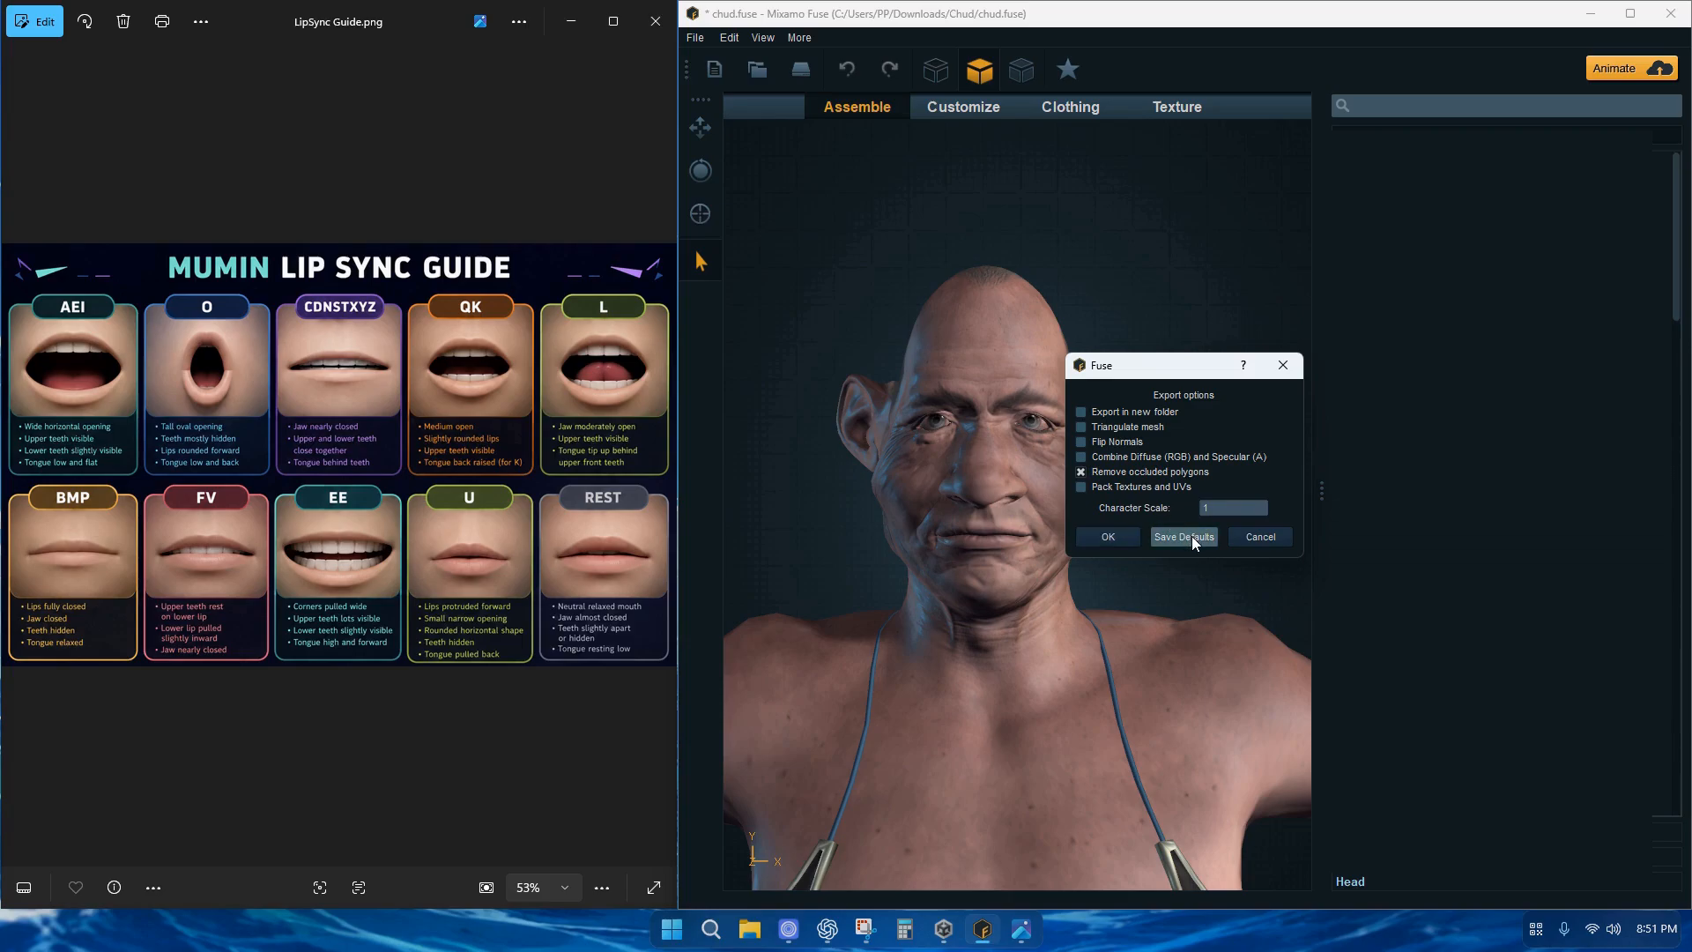
click(1107, 536)
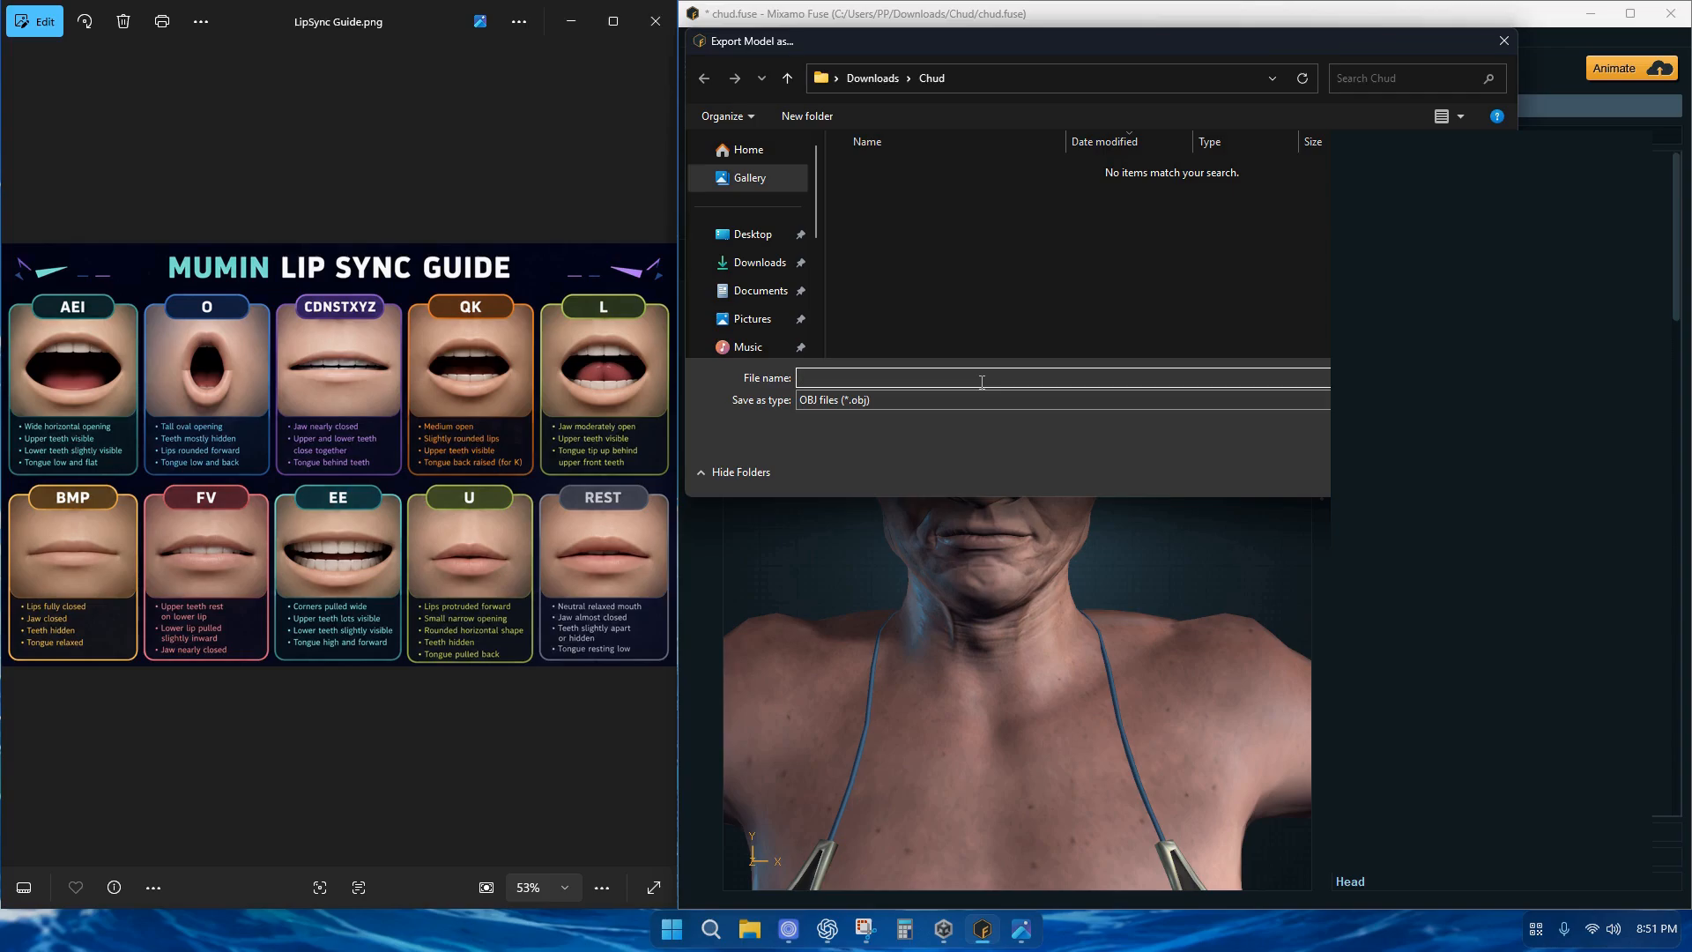
text(base)
key(Return)
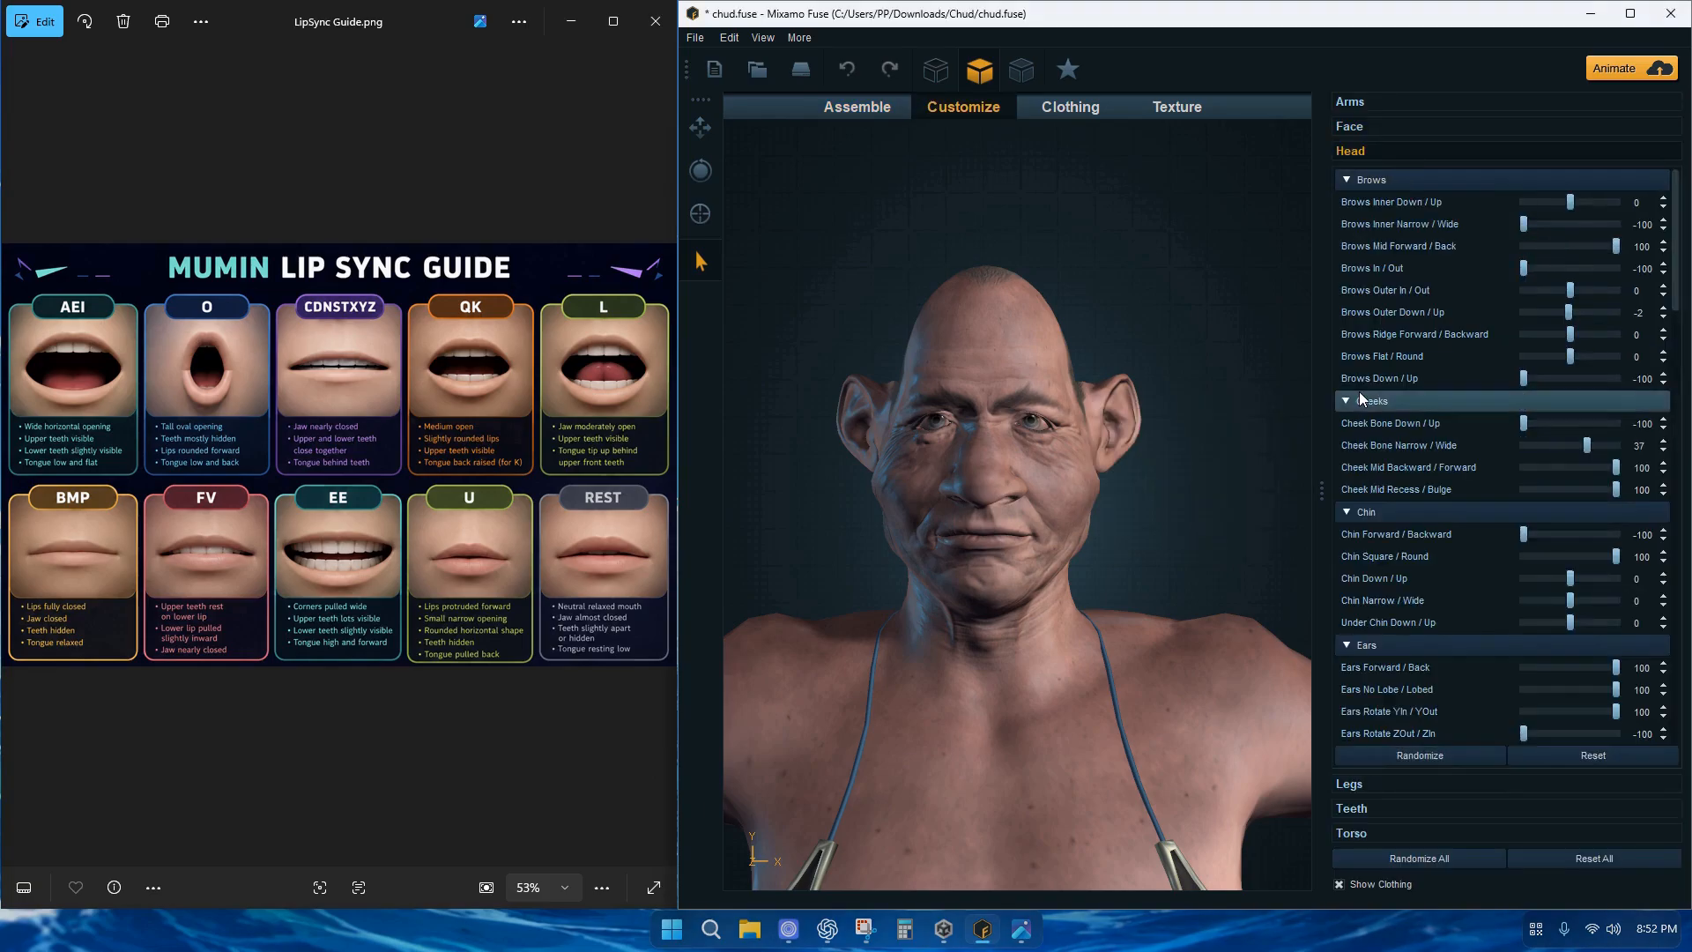
Collapse the Head customization groups, including Brows, Cheeks, Chin, Ears, Eyes, Jaw, Neck and Nose, leaving Mouth expanded
click(1364, 397)
click(1369, 179)
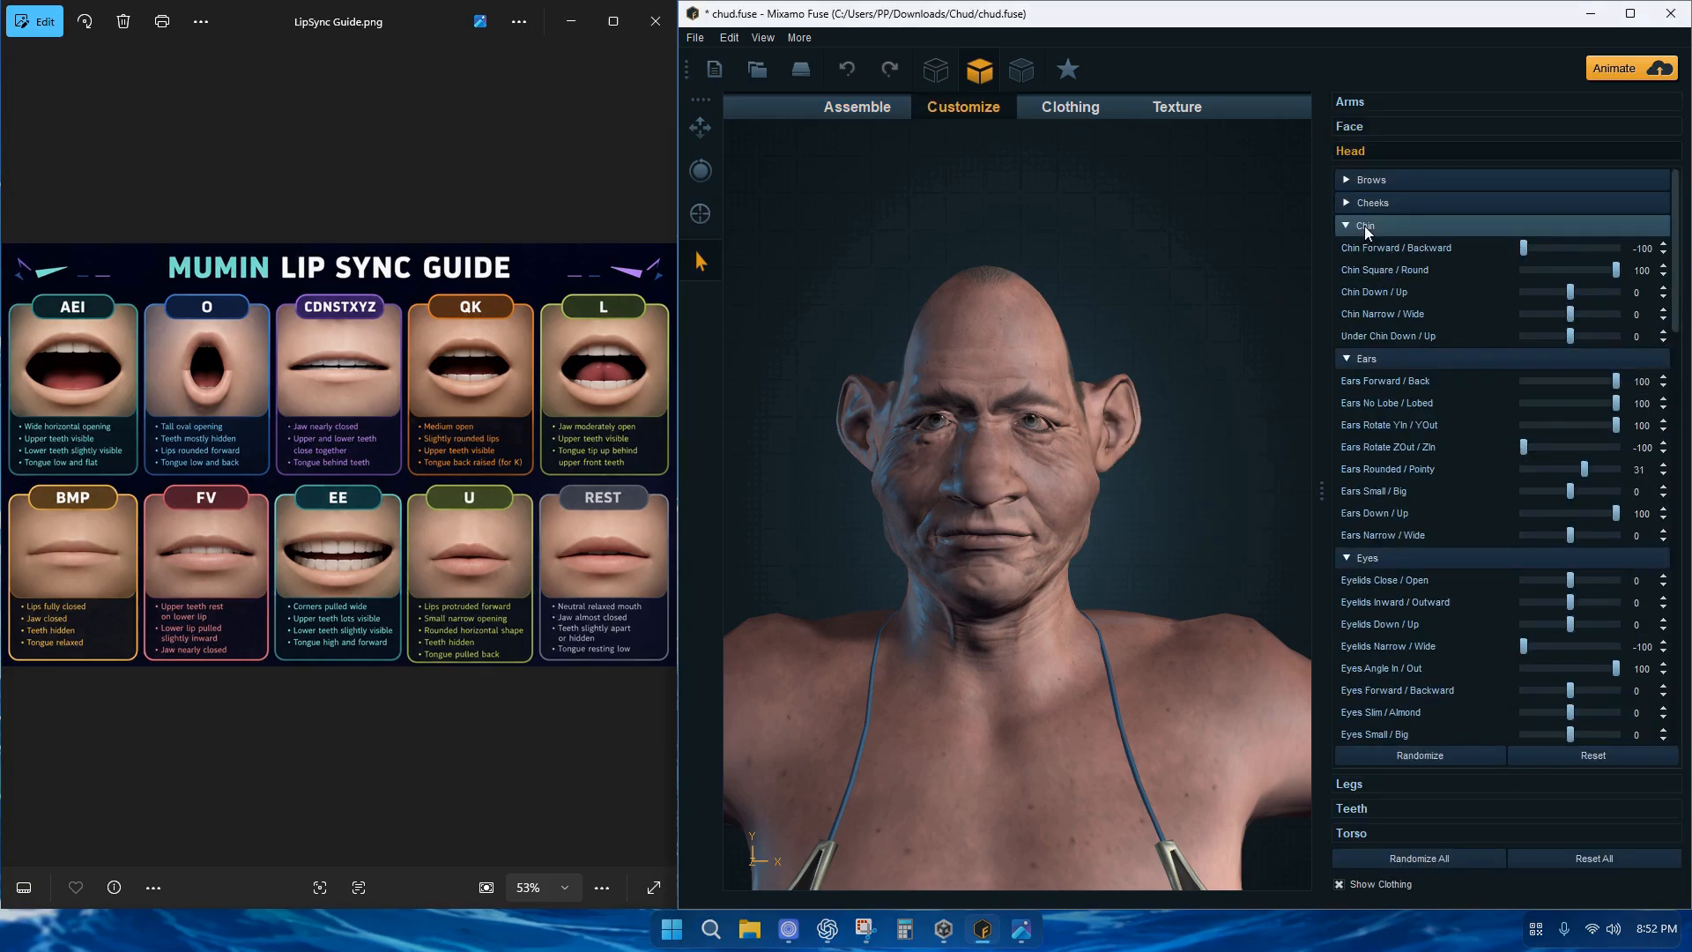
click(1364, 225)
click(1364, 248)
click(1362, 272)
click(1362, 294)
click(1362, 315)
click(1375, 714)
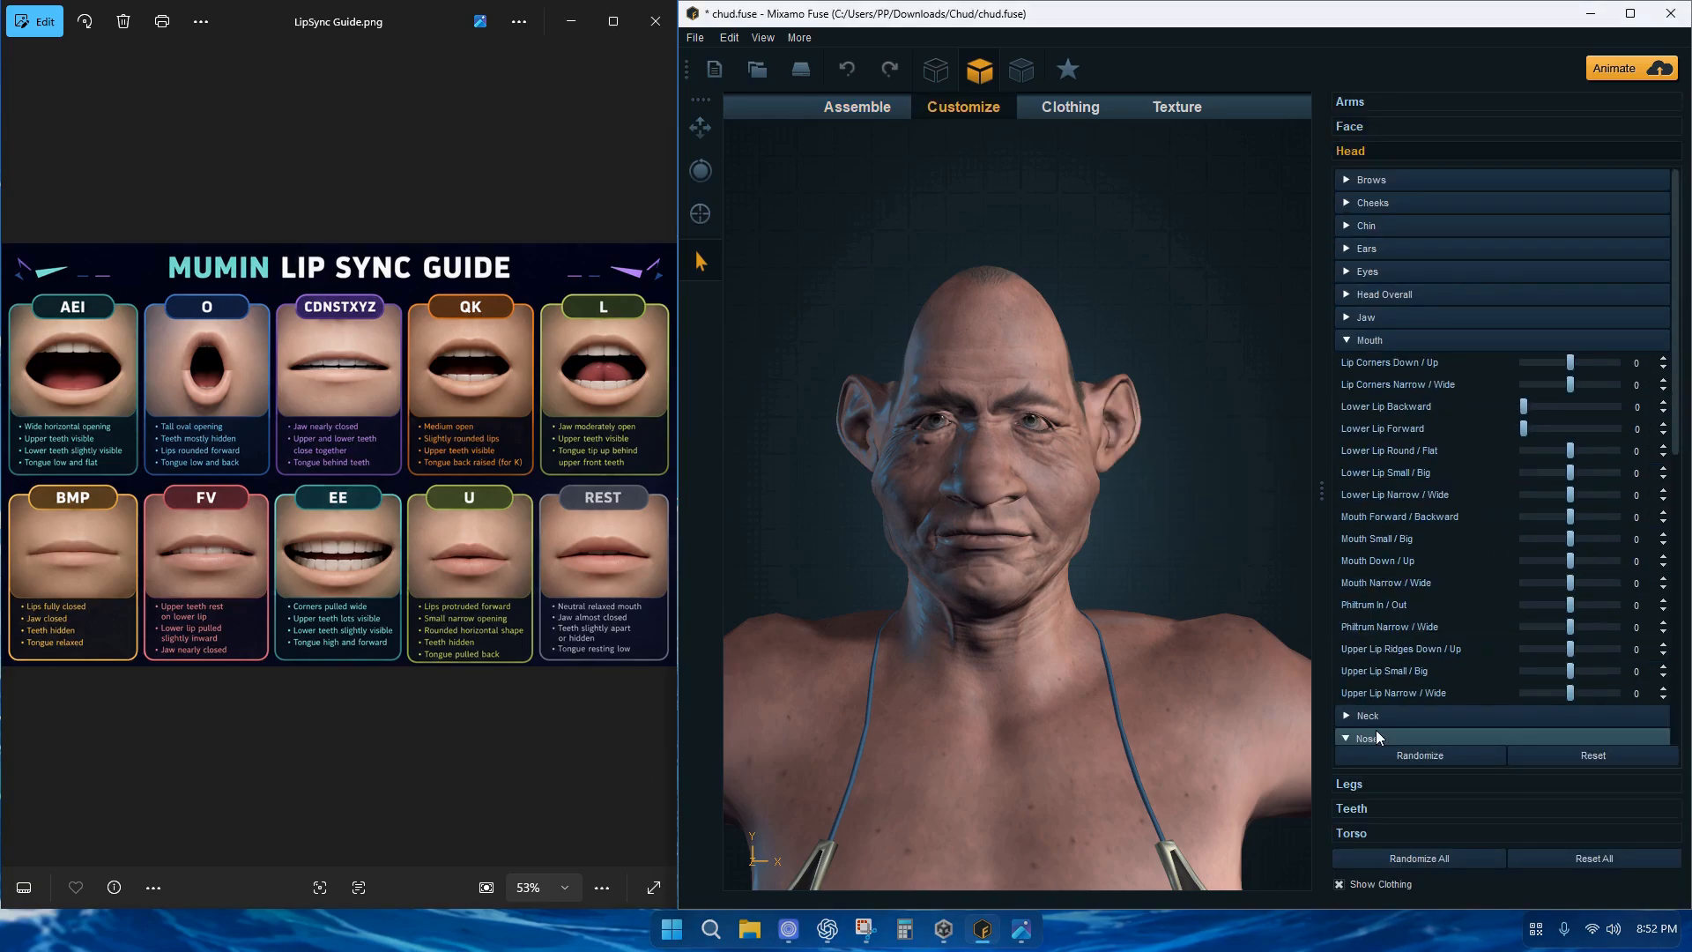
click(1376, 731)
scroll(1391, 695, down, 3)
click(1377, 579)
scroll(1397, 555, up, 1)
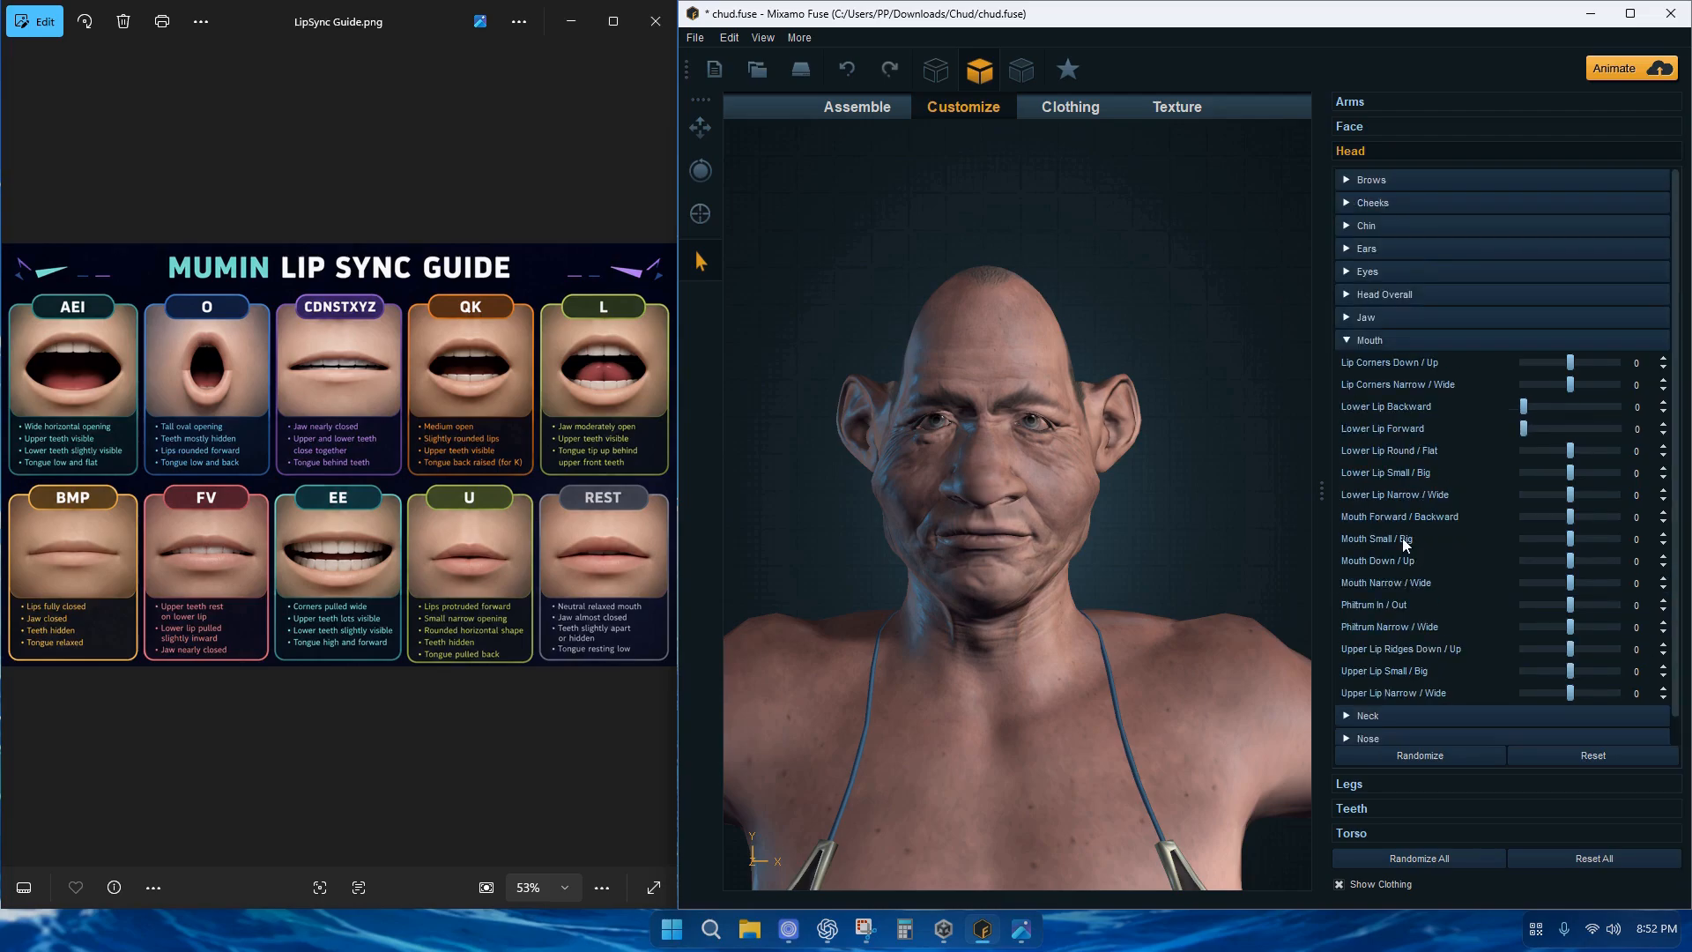
Close the character's eyes by setting Eyelids Close / Open and Eyes Slim / Almond to -100 in the head customization
click(1358, 129)
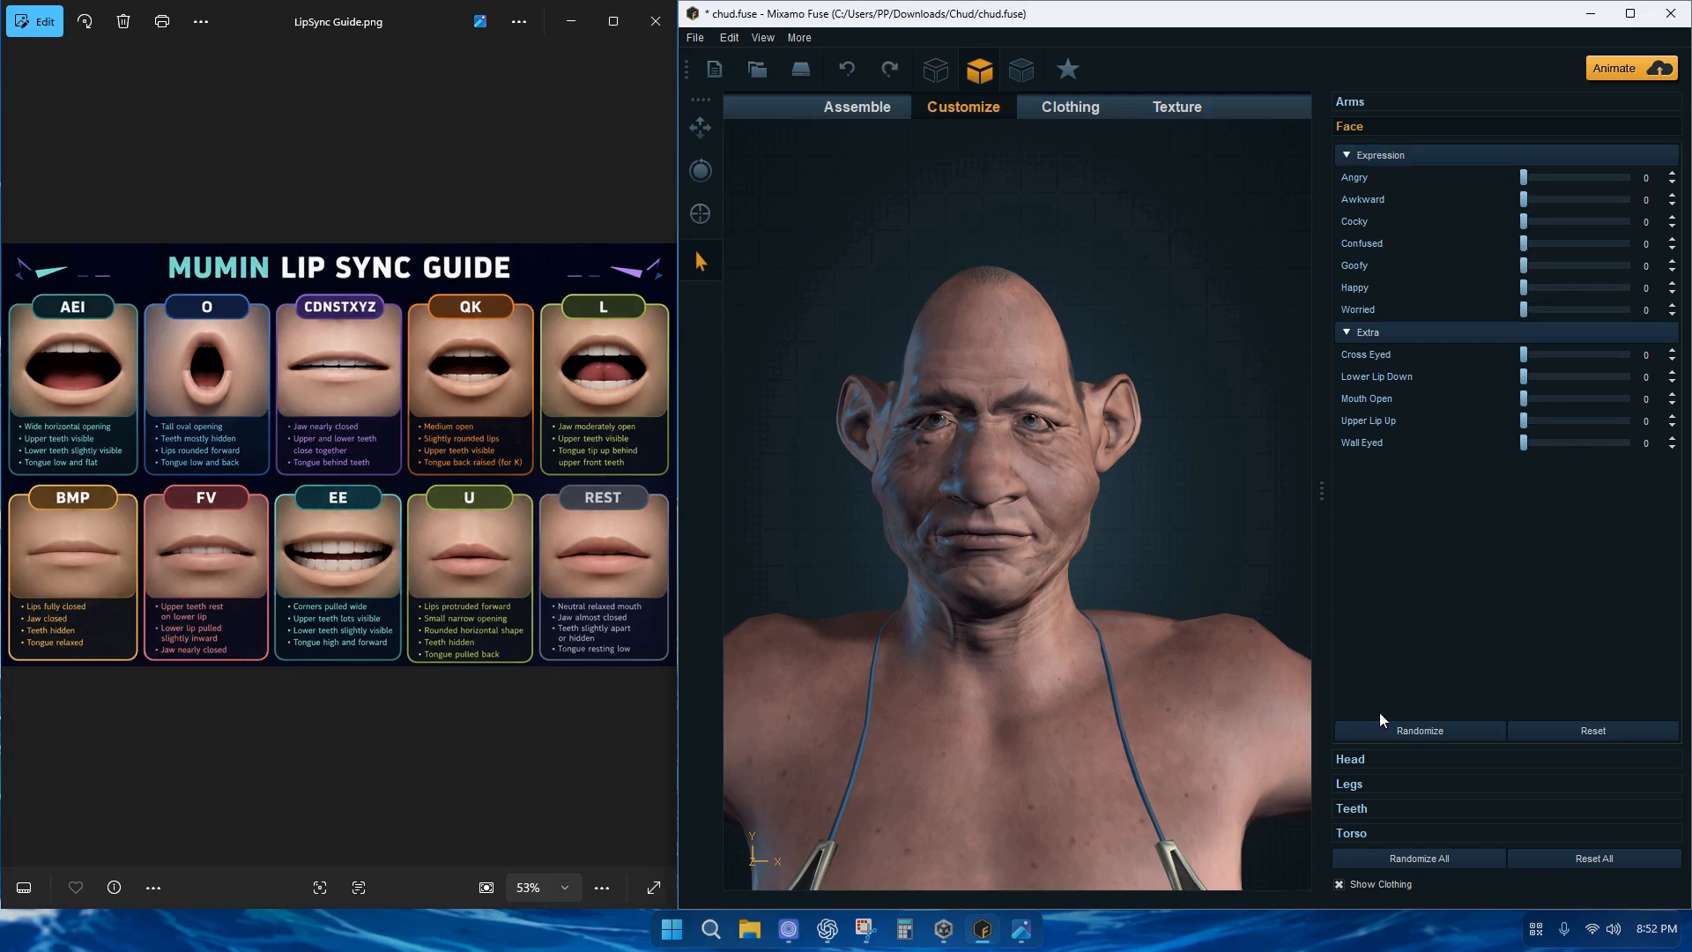
click(1380, 760)
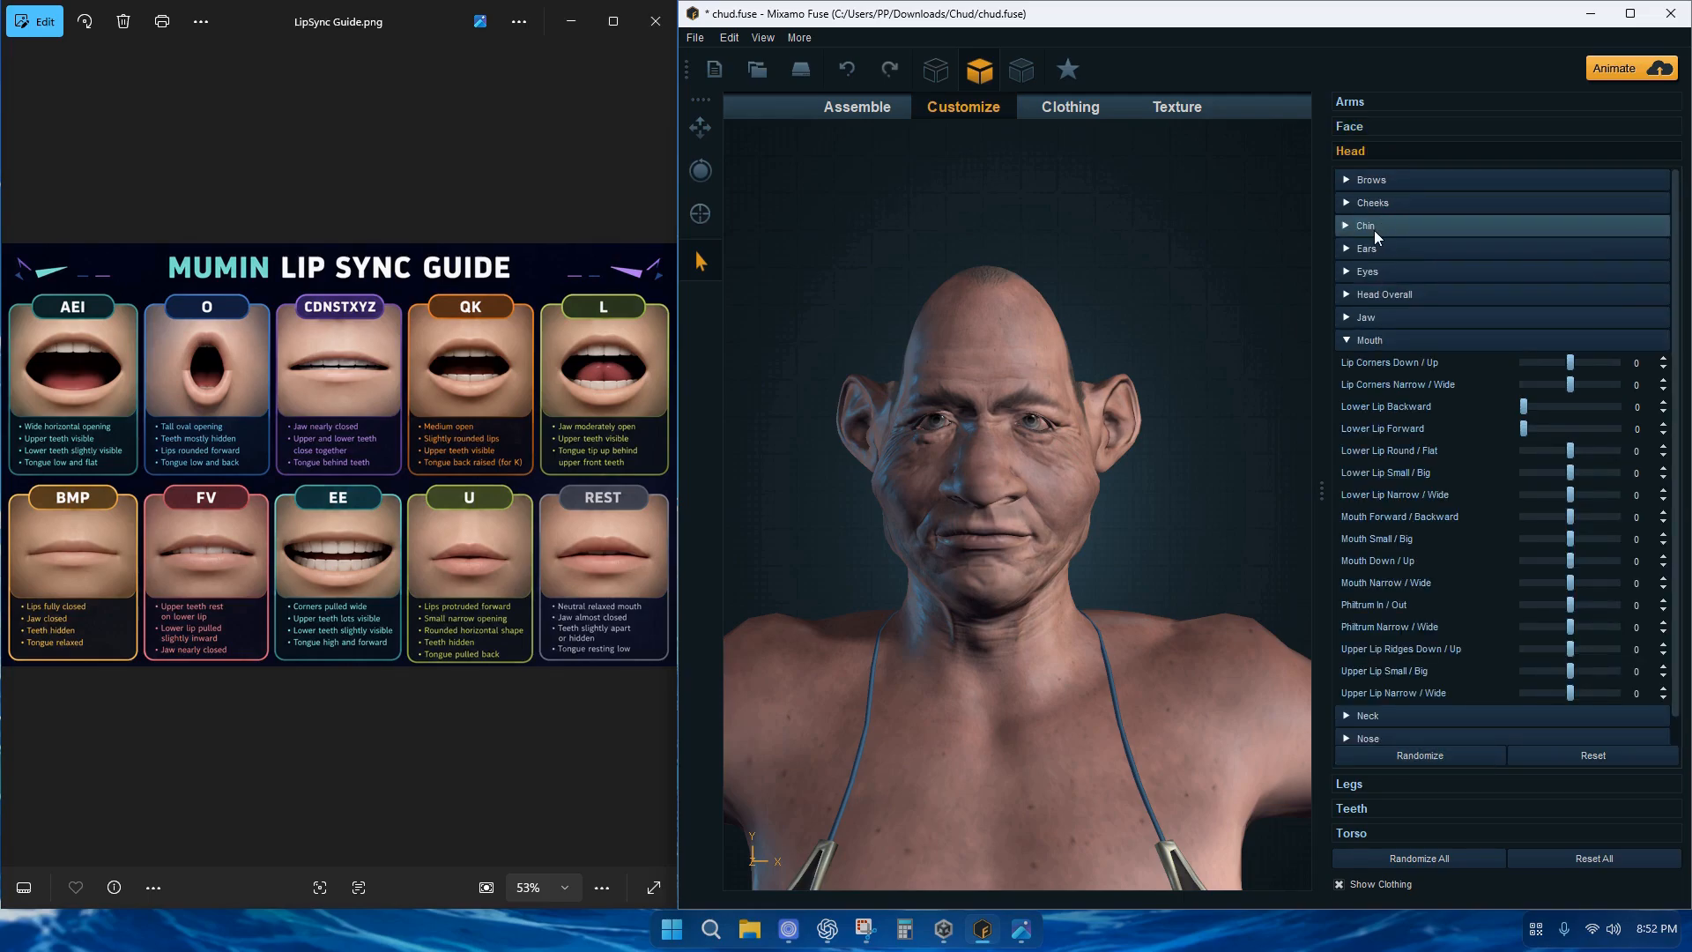
click(1364, 272)
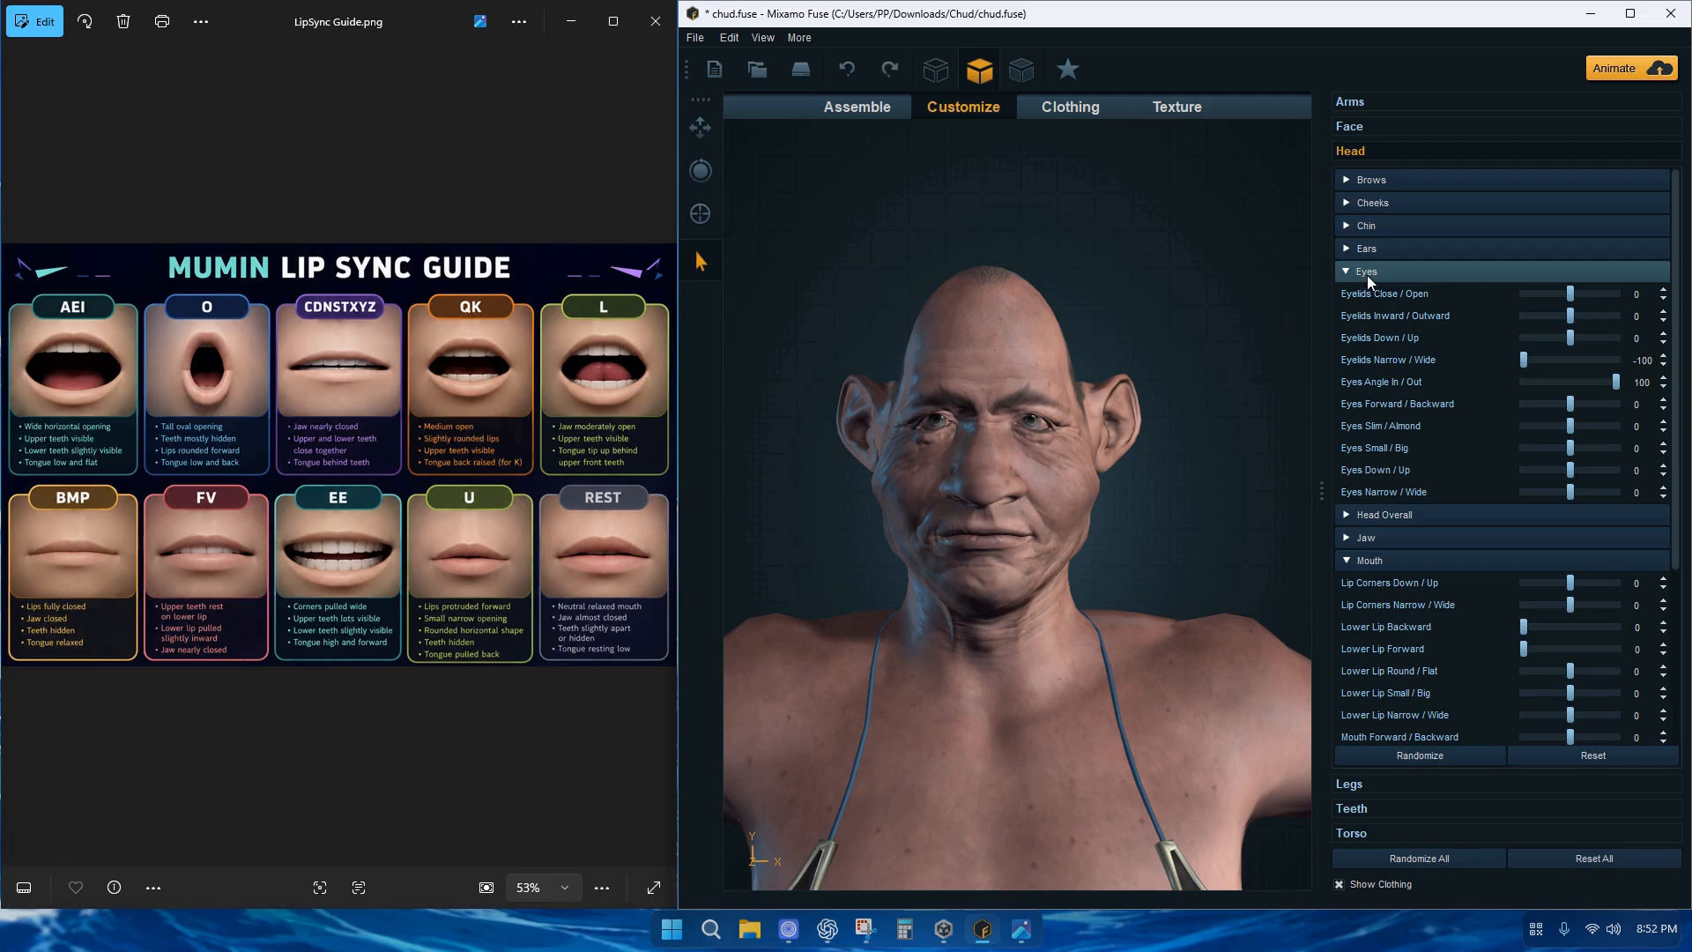
drag(1570, 293, 1478, 294)
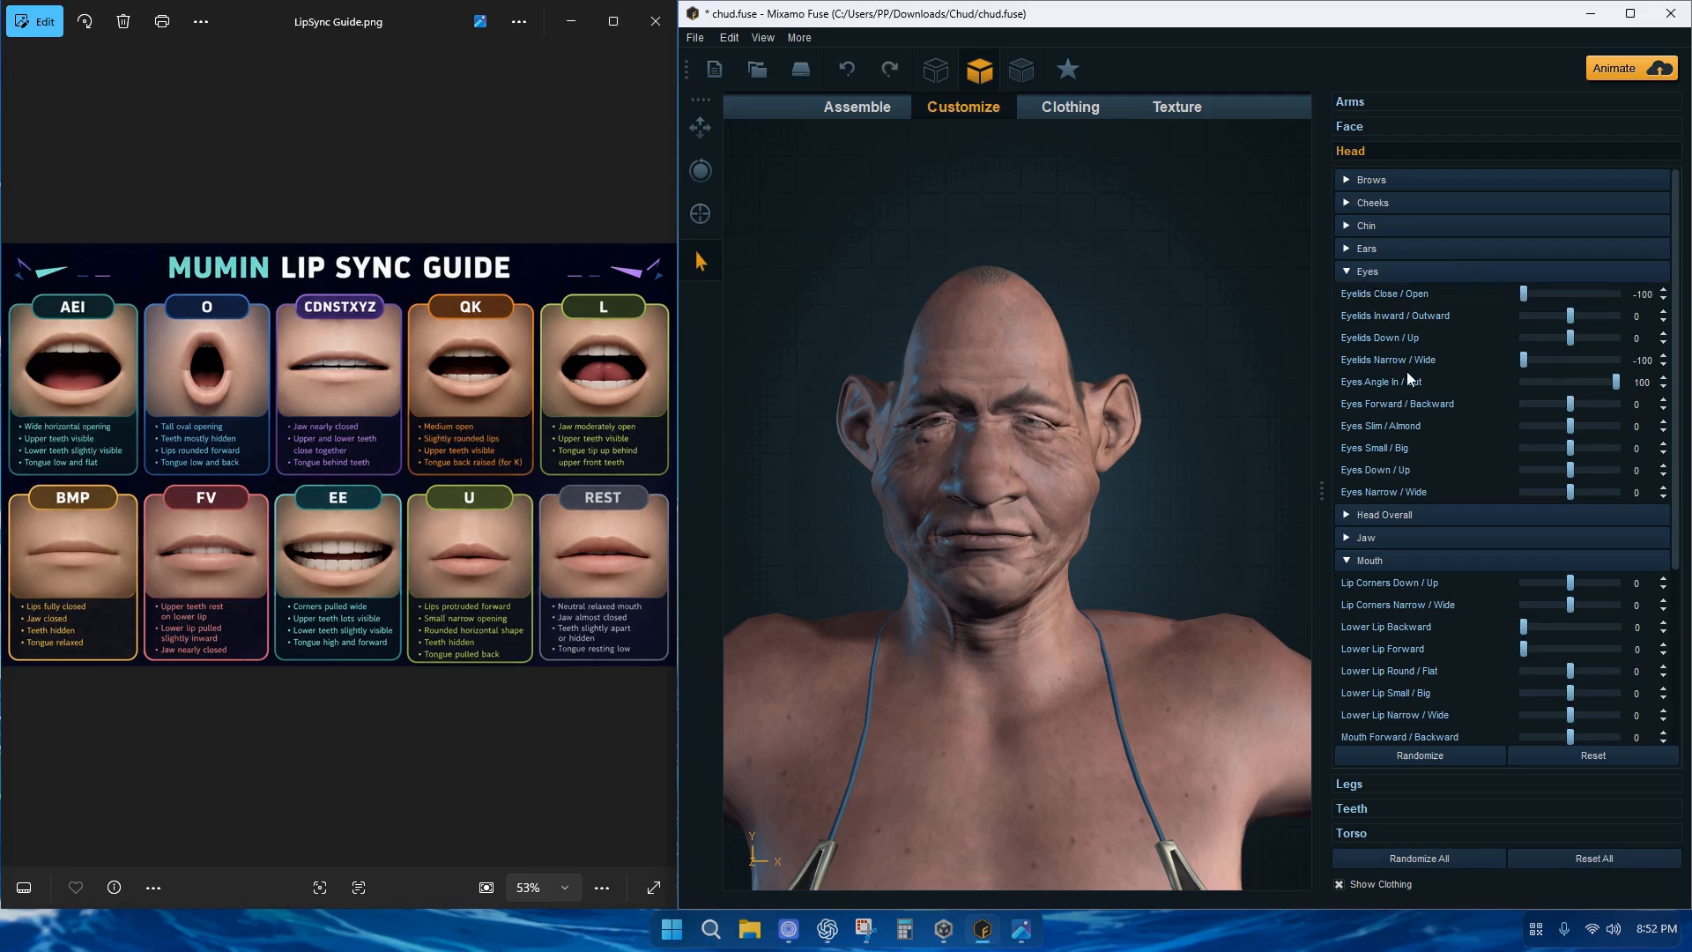
drag(1573, 426, 1465, 438)
Export the closed-eyes model as an OBJ named blink in the Chud folder, keeping the default export options
click(696, 38)
mouse_move(799, 236)
click(963, 236)
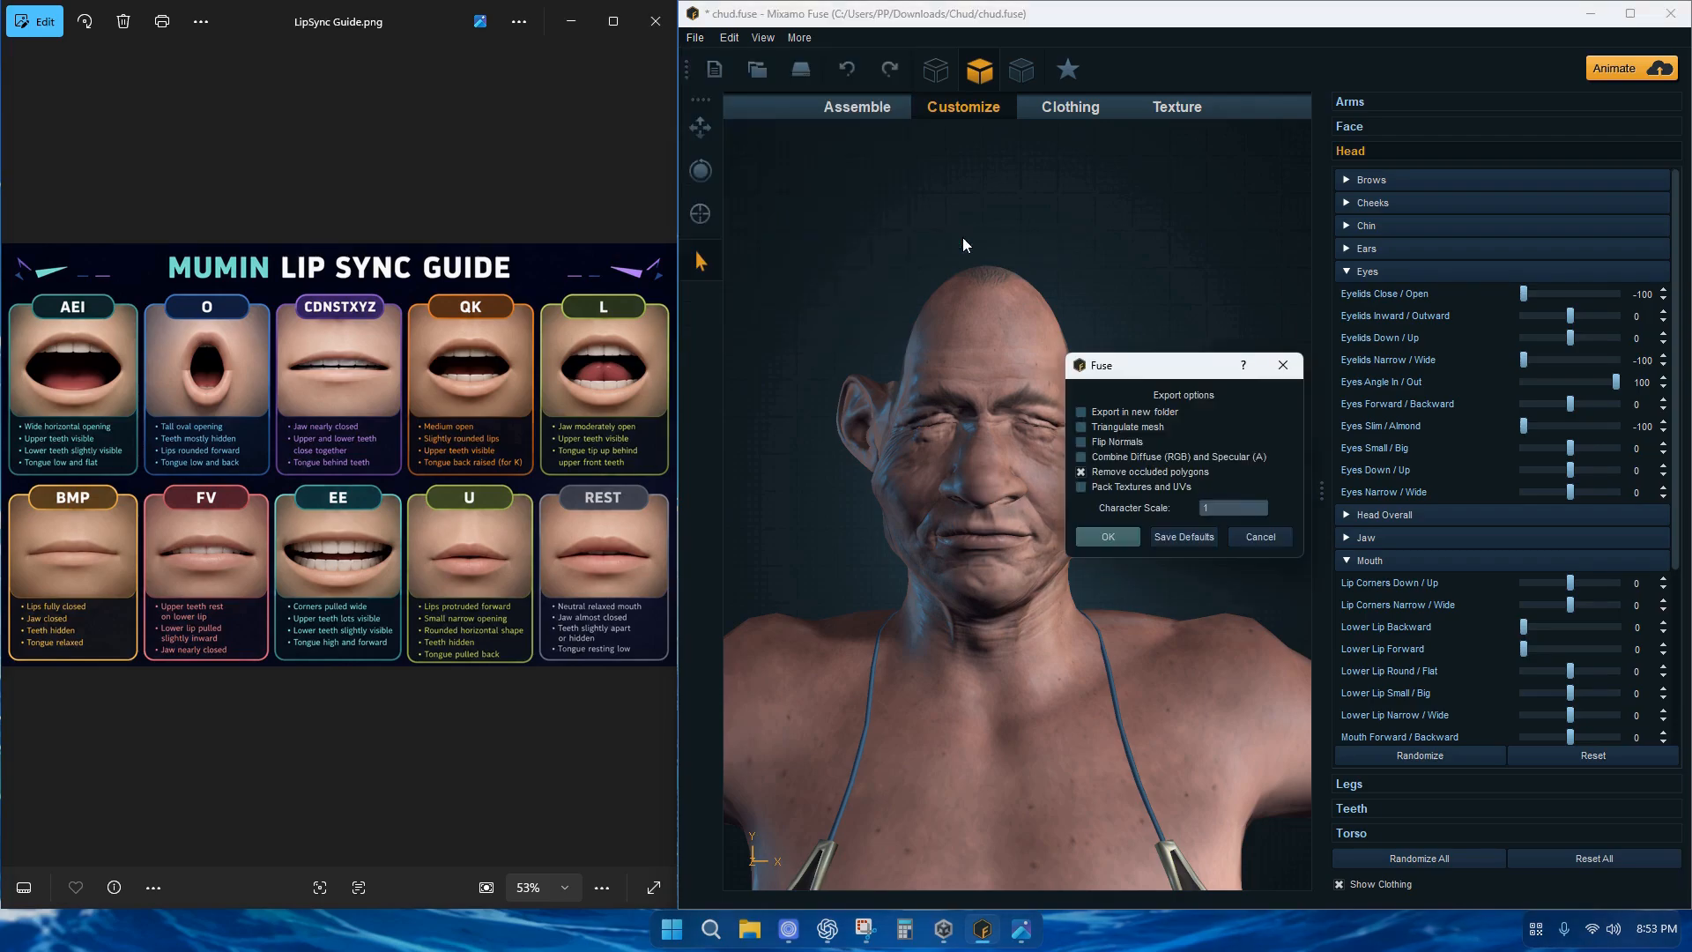
click(1108, 537)
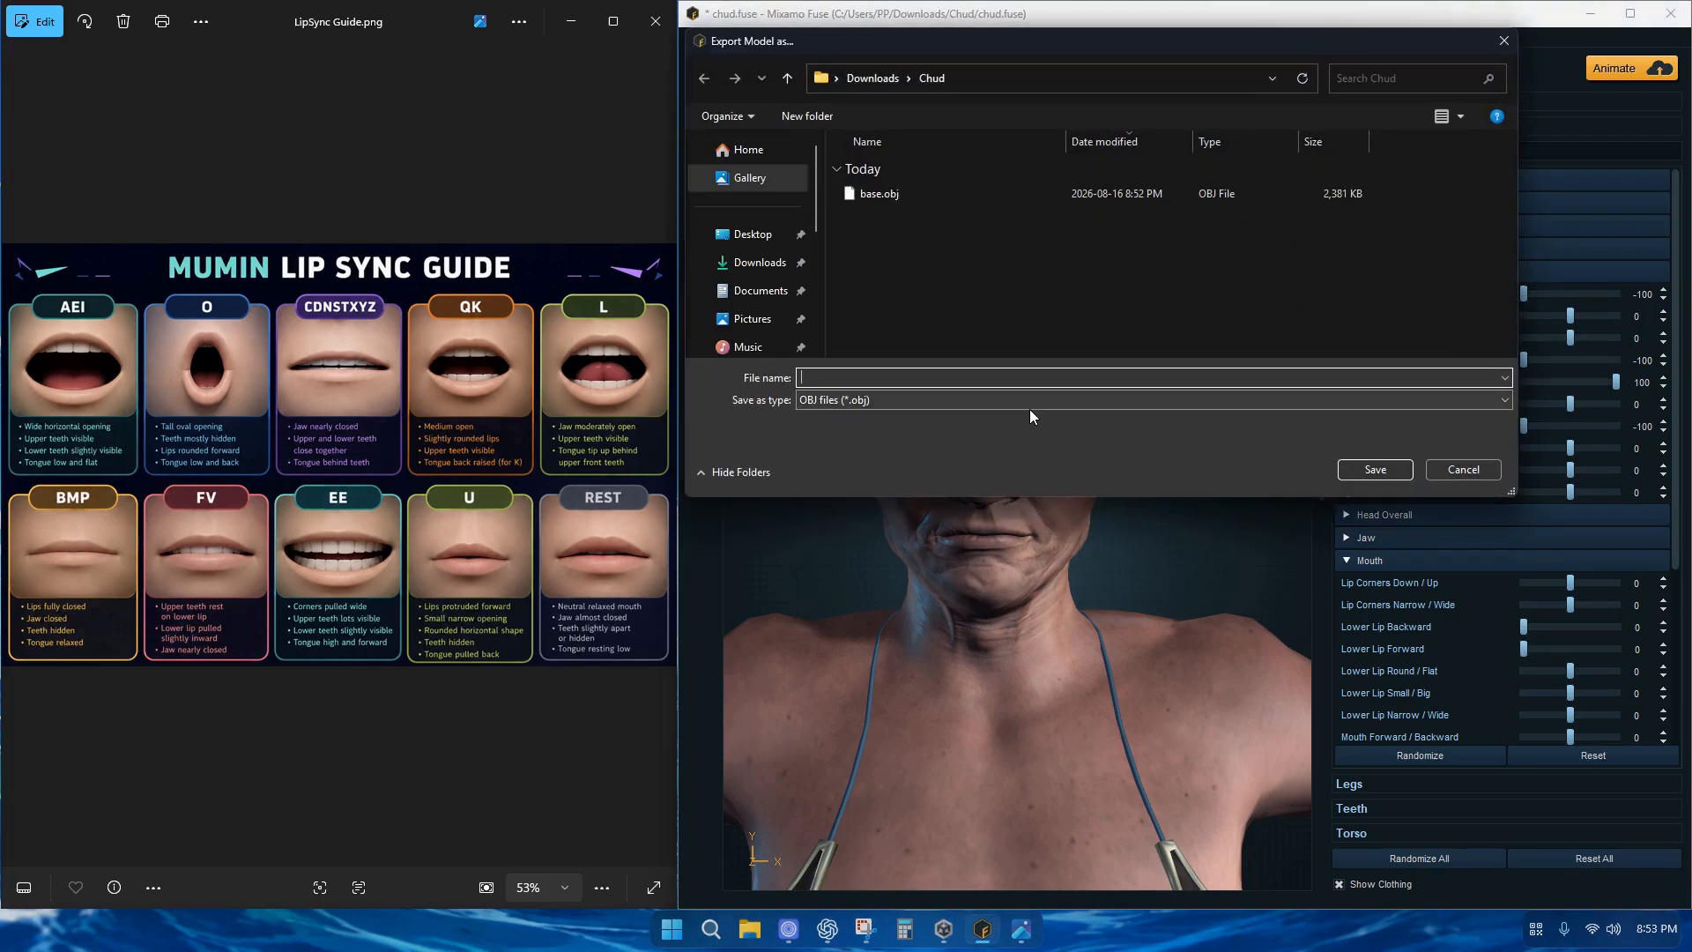
text(blink)
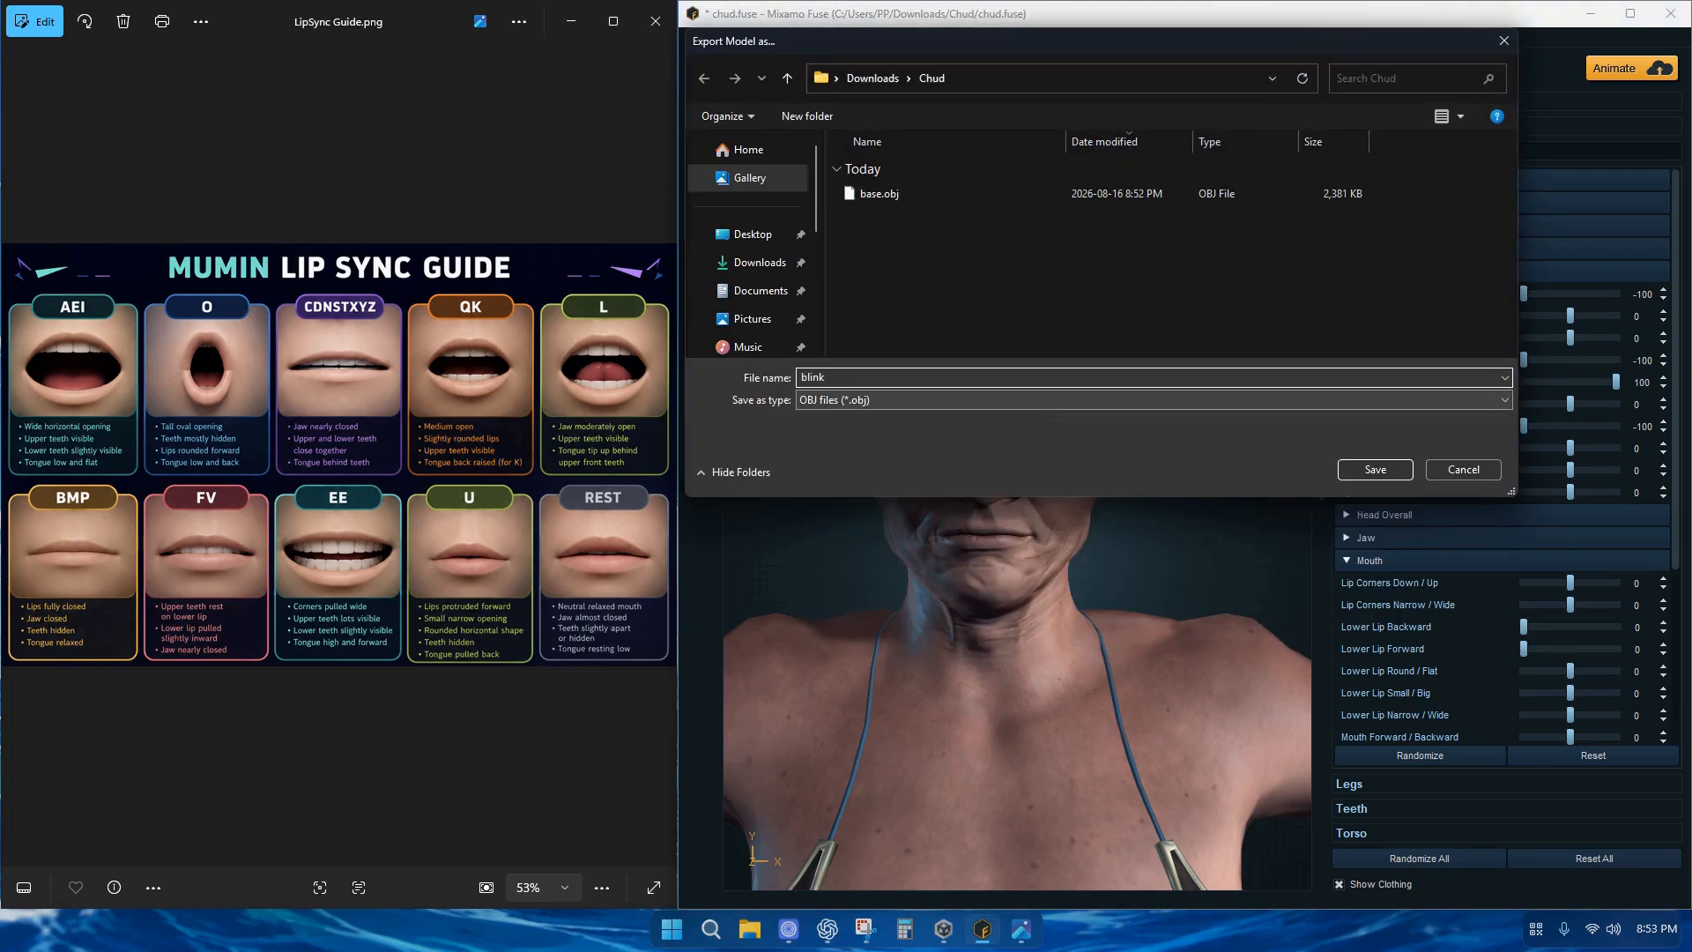
key(Return)
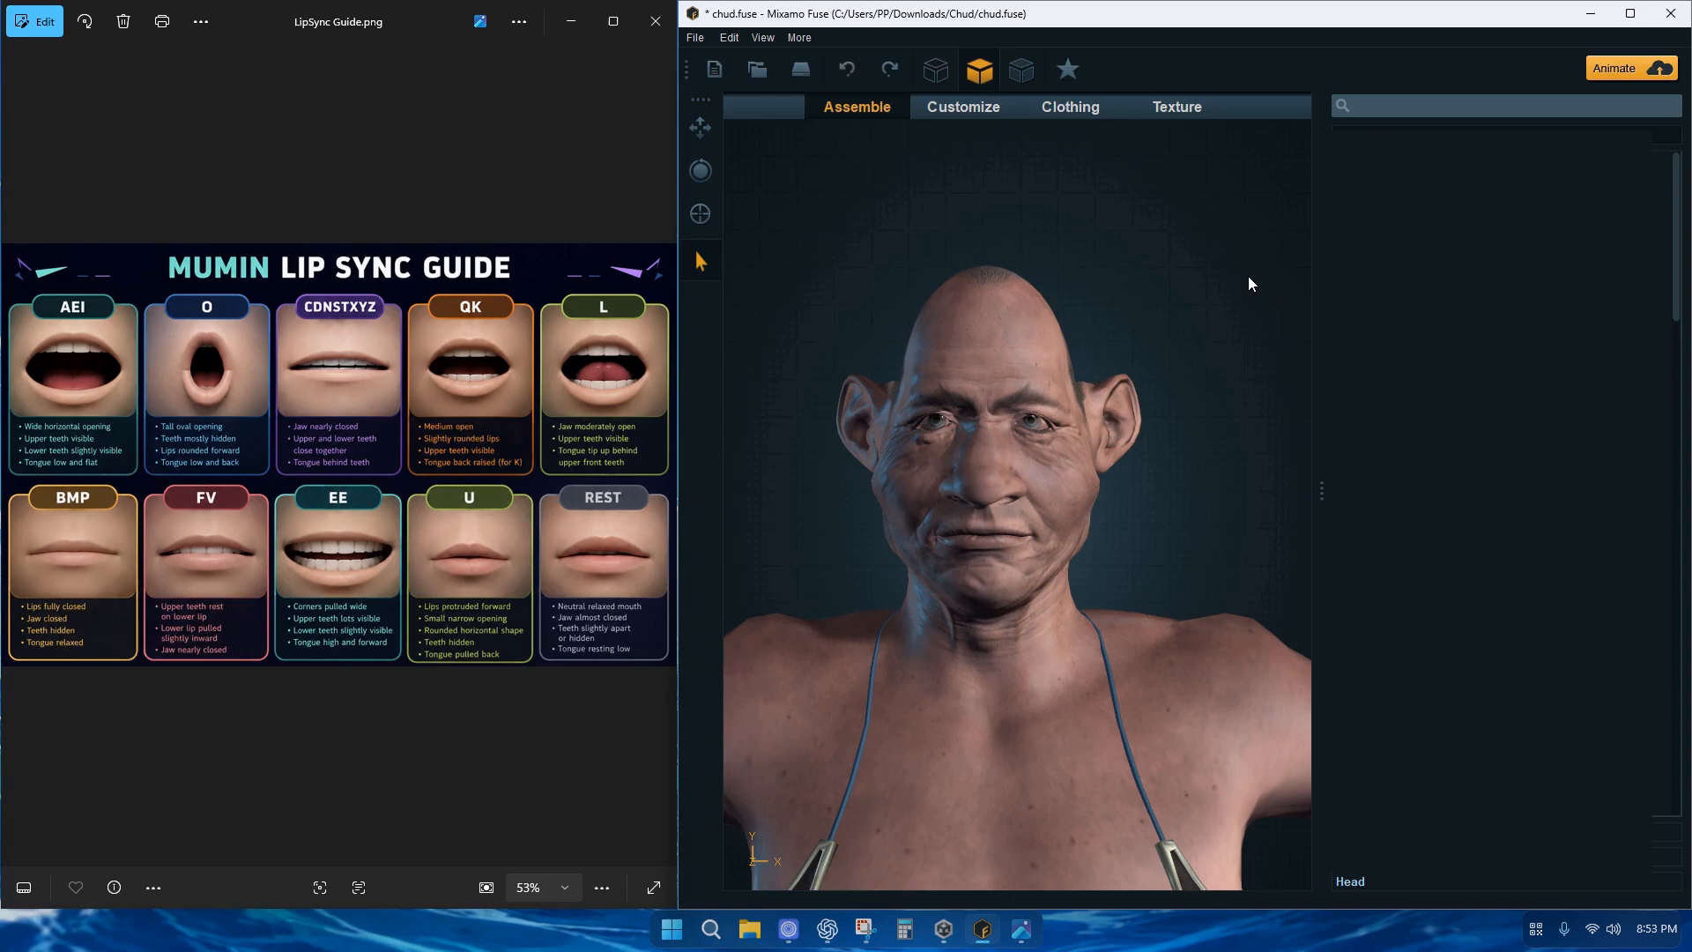
Shape the U mouth with the face's Mouth Open at 20 and the head's Lip Corners Narrow / Wide and Mouth Narrow / Wide at -100
click(1010, 113)
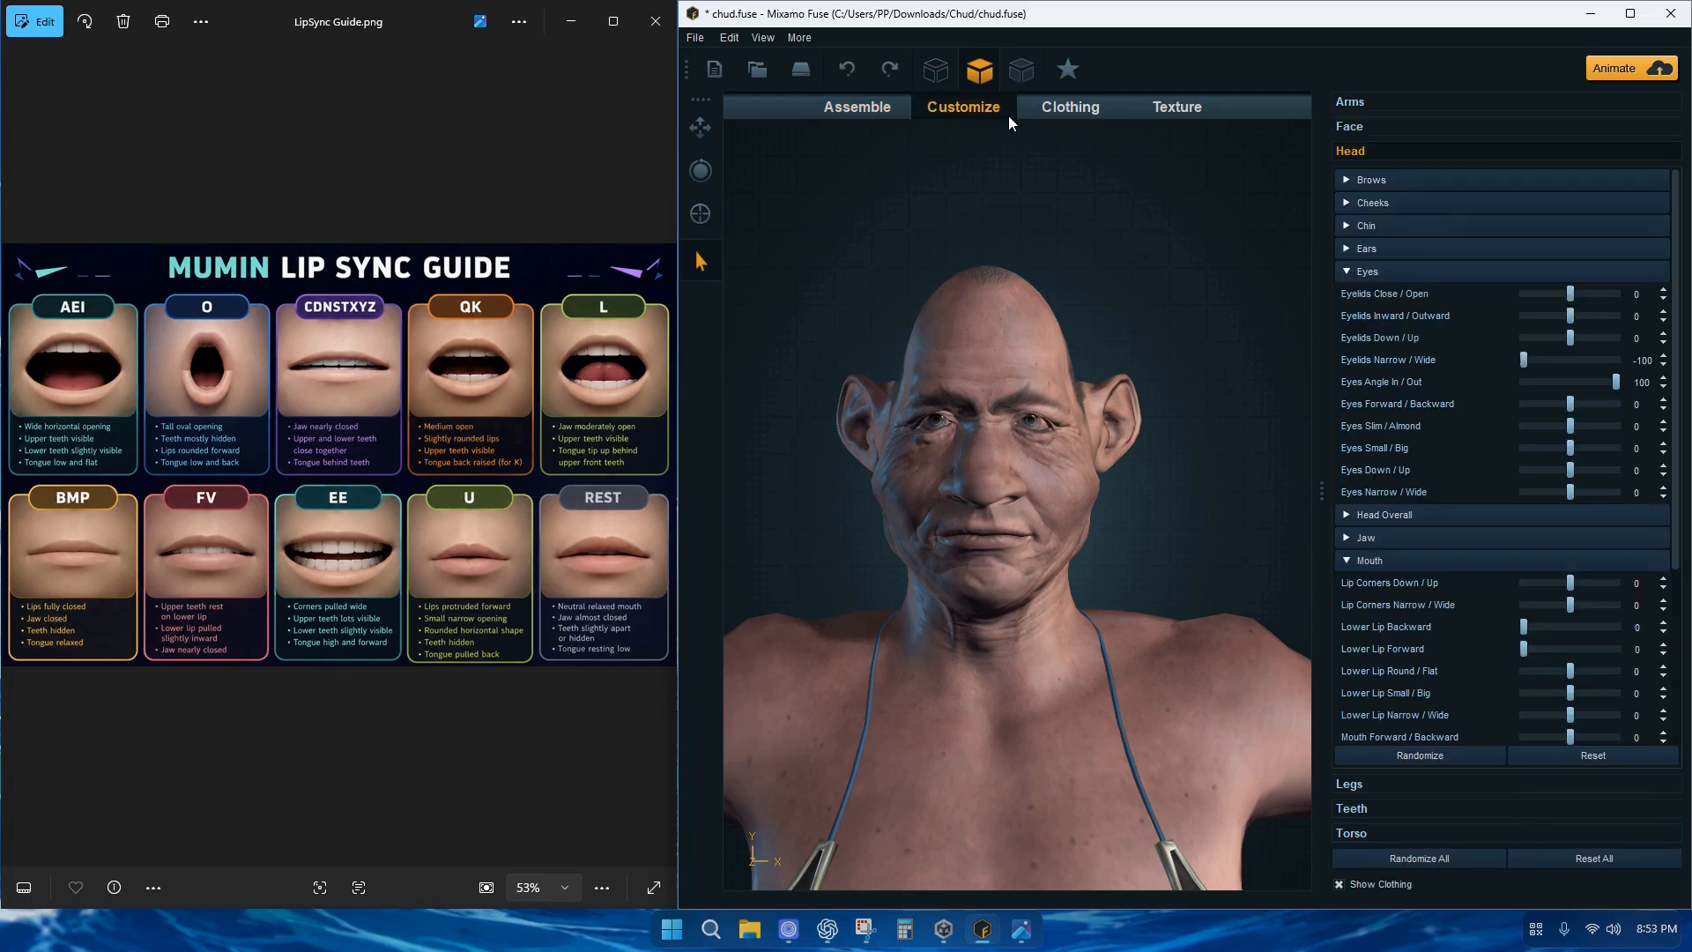
click(1398, 279)
click(1354, 128)
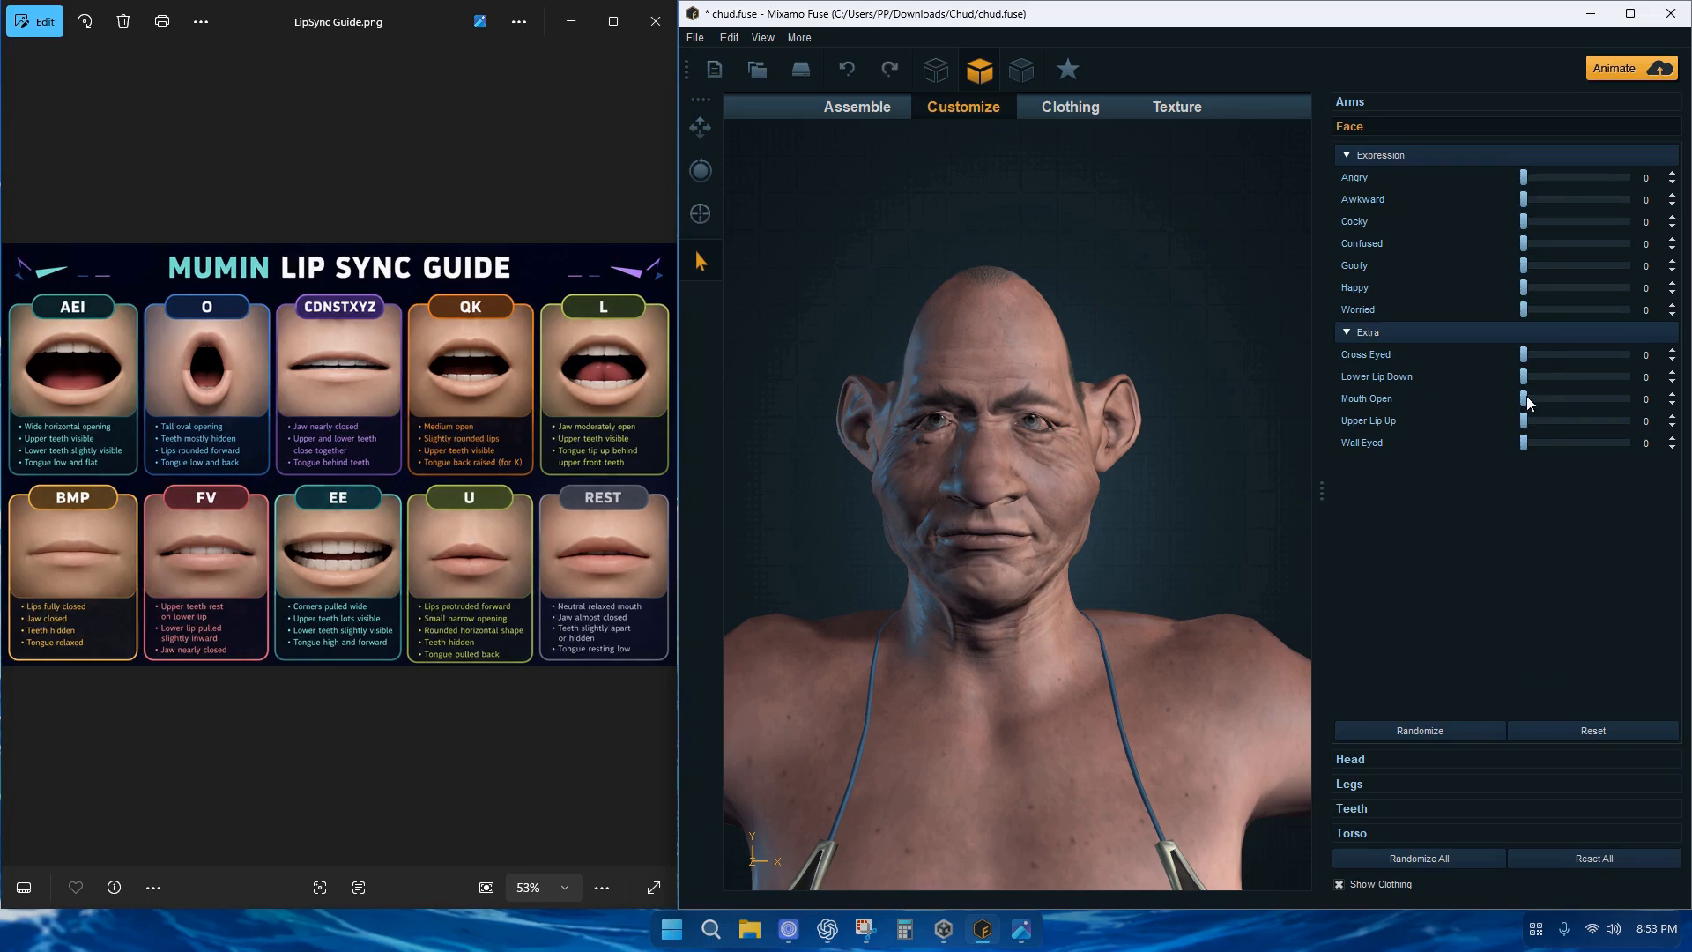
drag(1527, 397, 1542, 401)
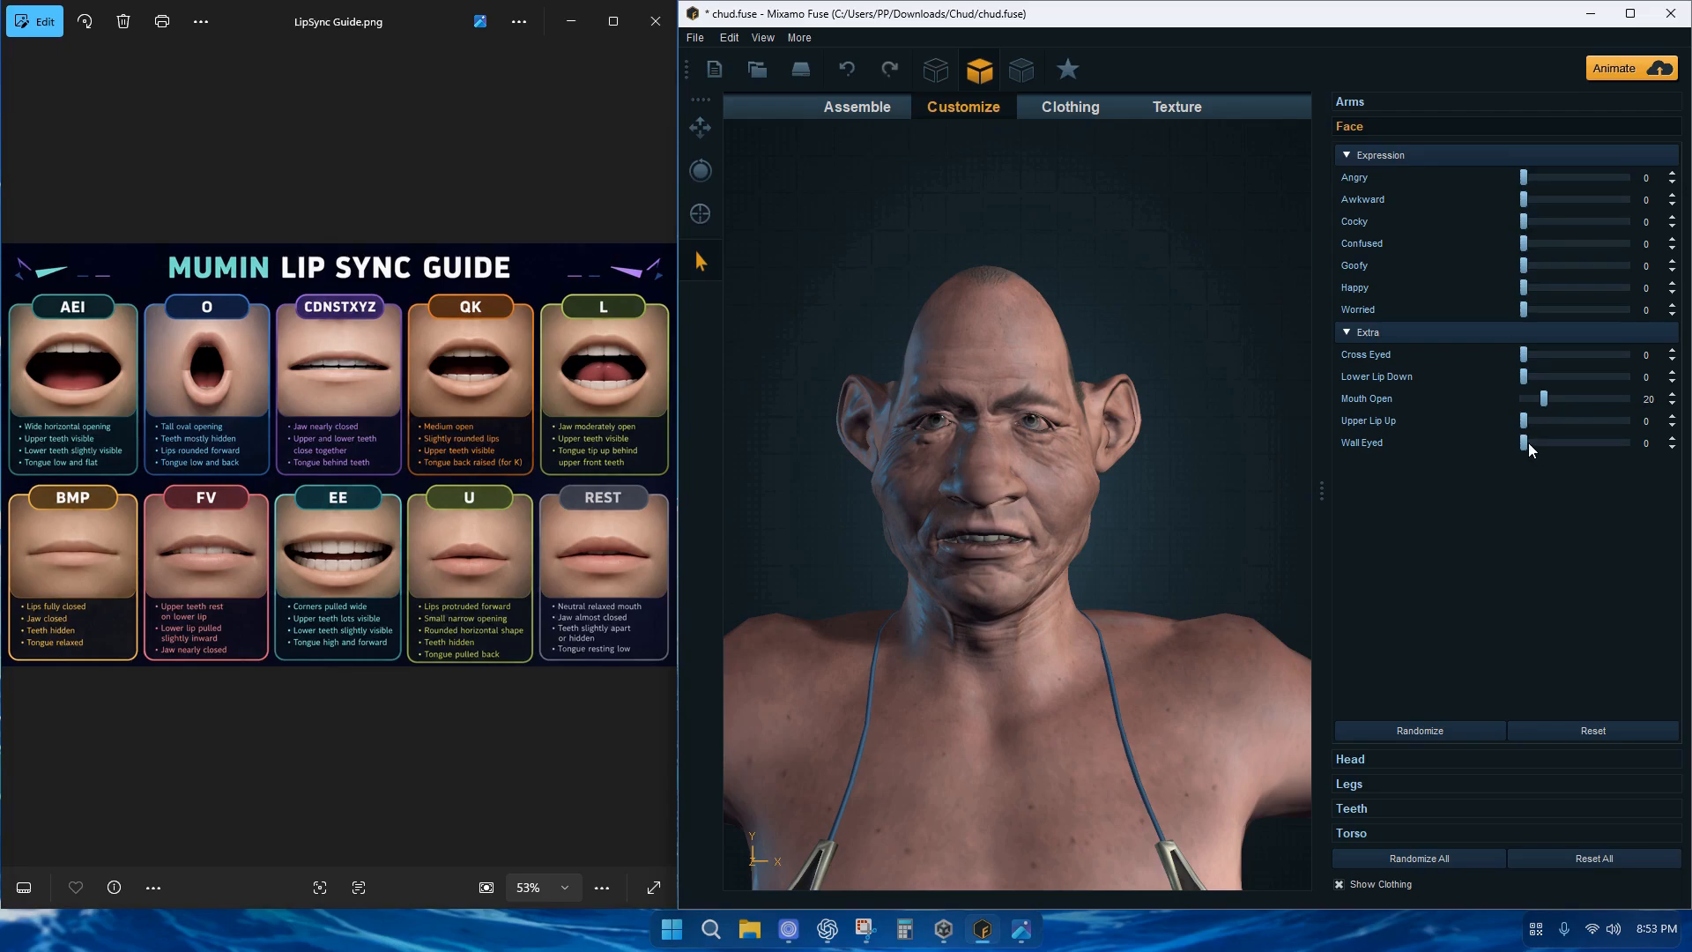
click(1390, 756)
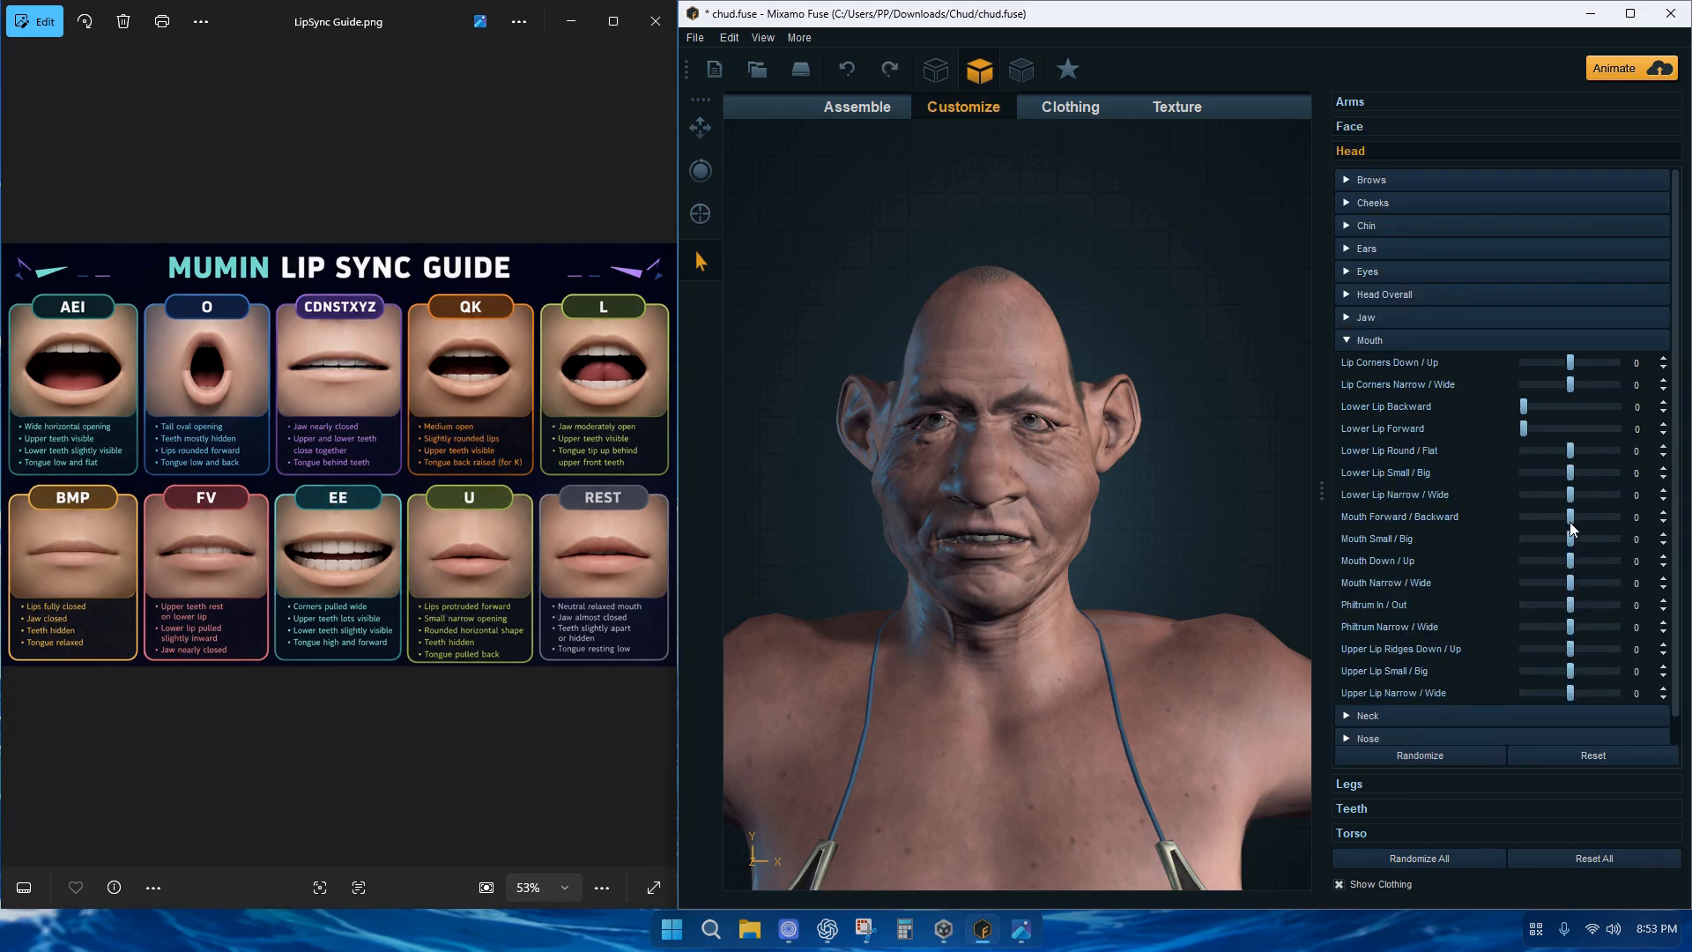
drag(1572, 384, 1500, 384)
drag(1571, 583, 1514, 574)
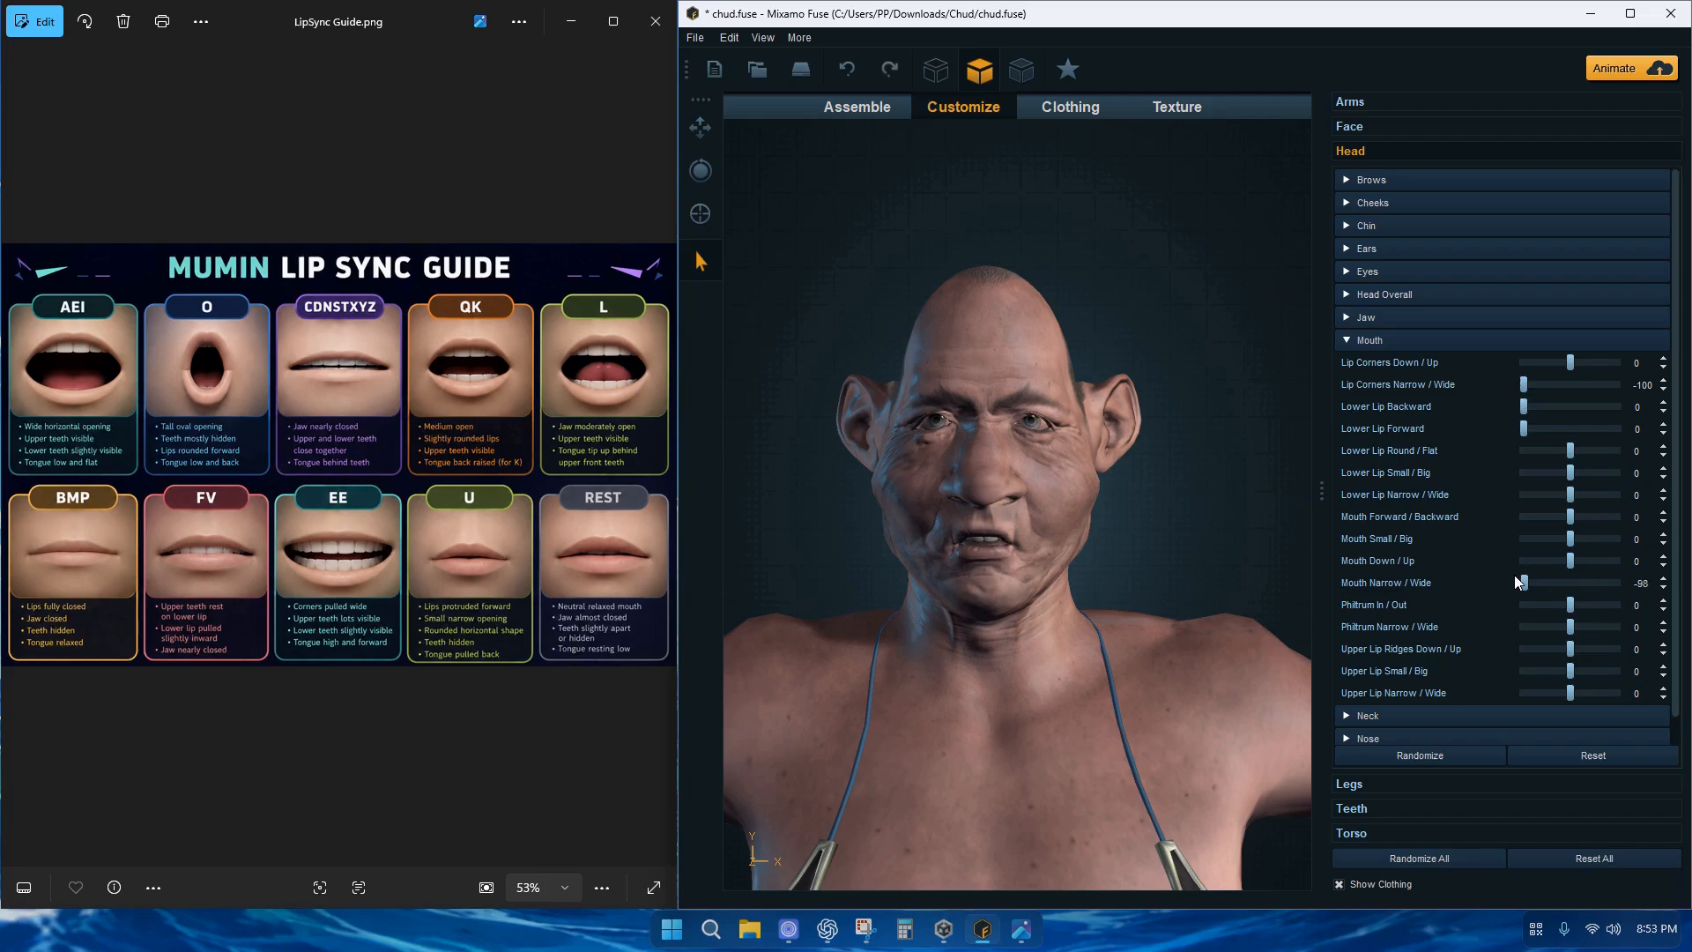
Export the U mouth shape as an OBJ named u in the Chud folder, keeping the default export options
click(696, 39)
mouse_move(837, 244)
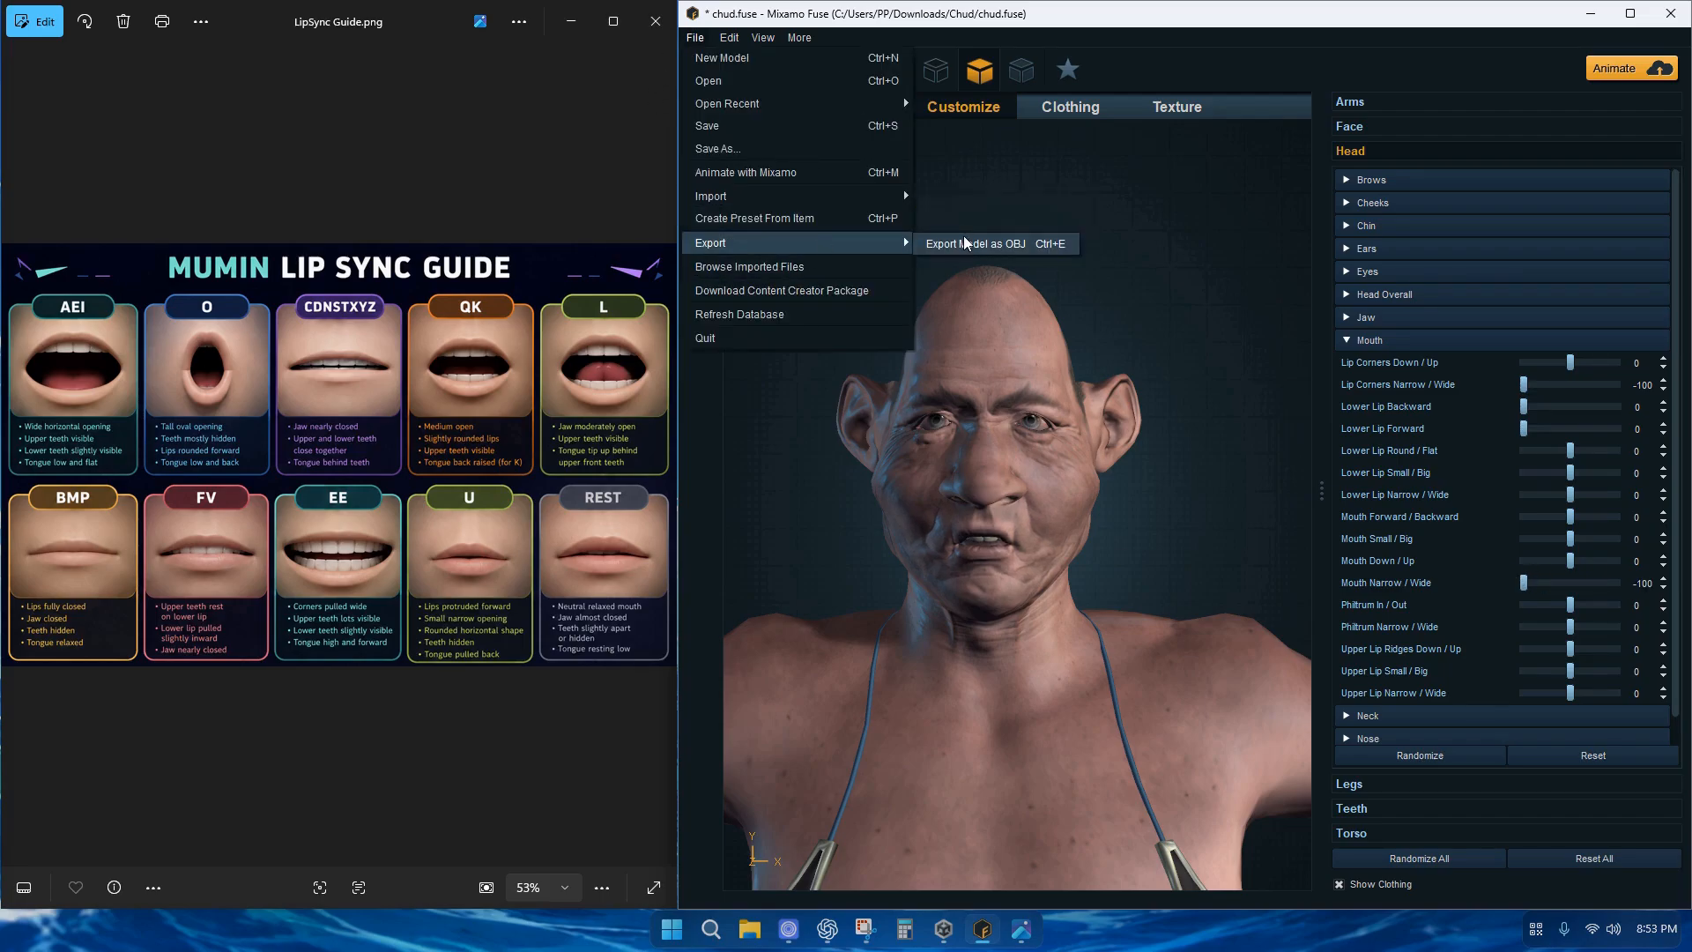
click(987, 245)
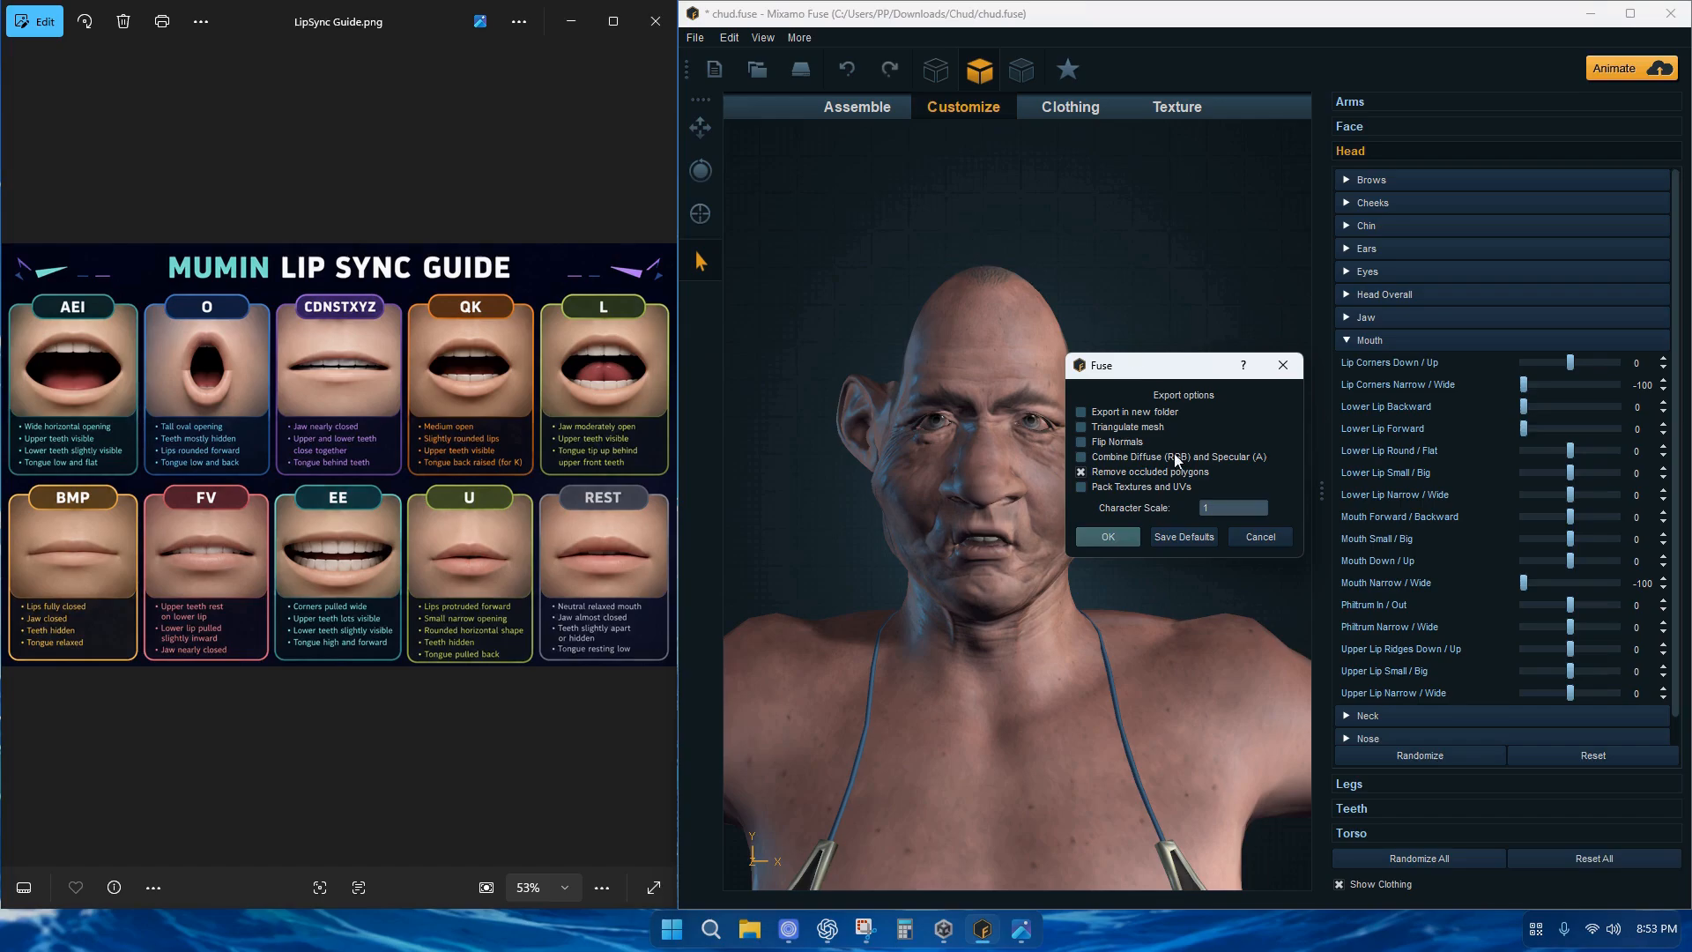
click(1108, 537)
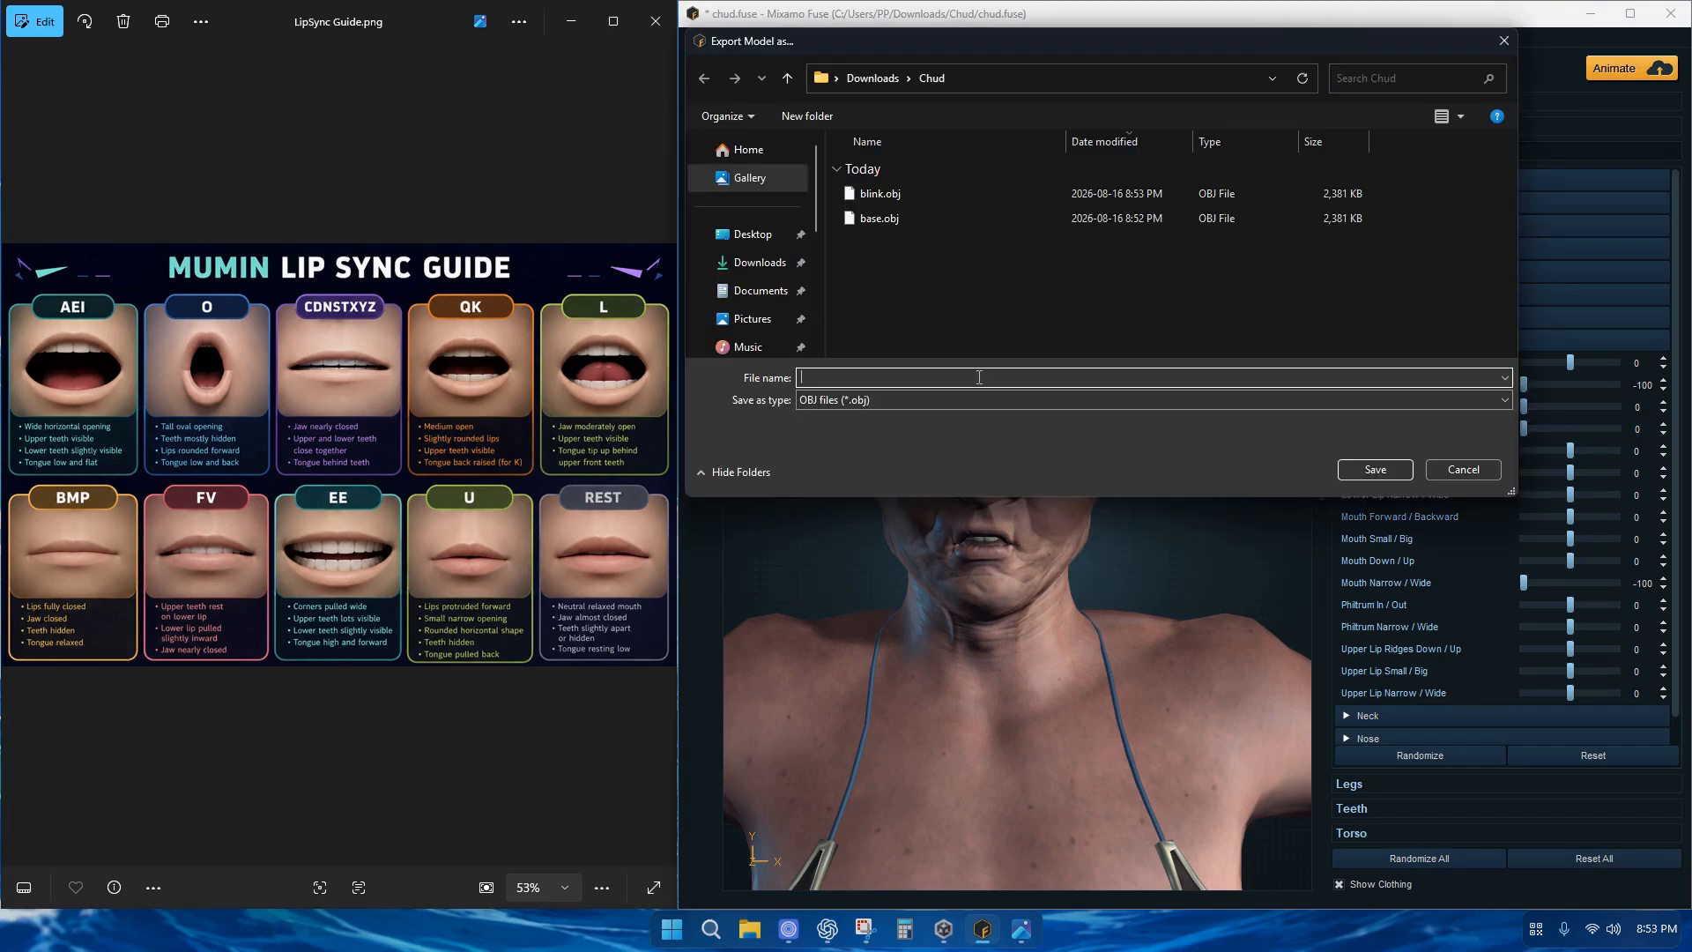
click(1355, 469)
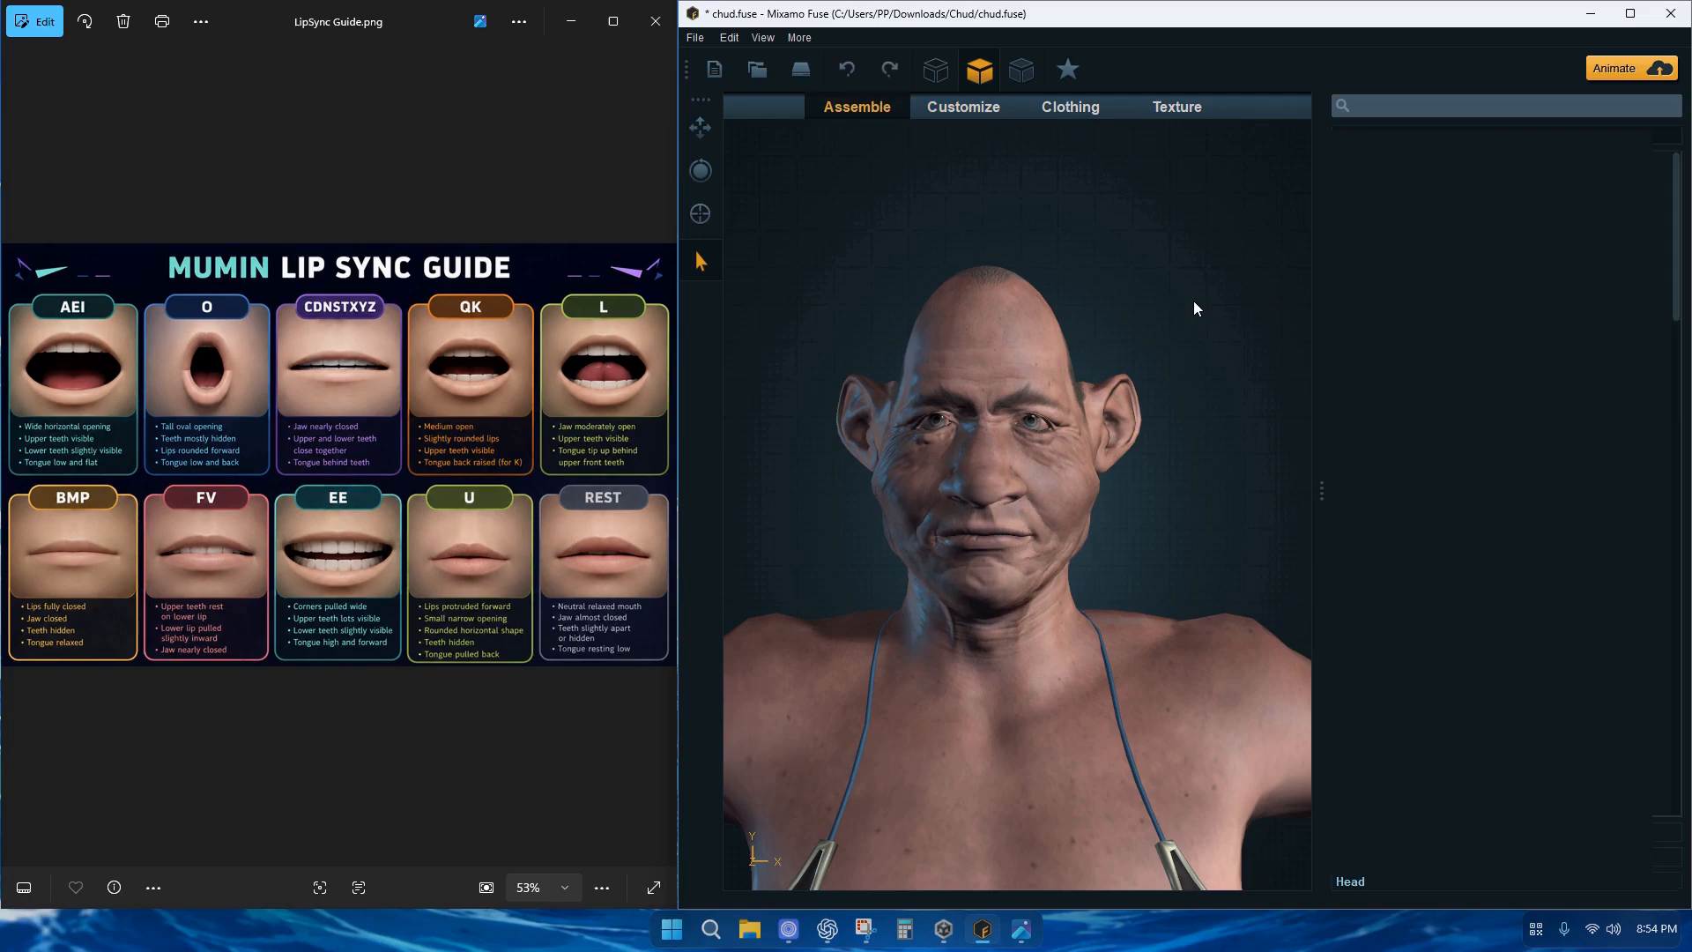
Shape the EE mouth with Lower Lip Down at 65, Mouth Open at about 21 and Lip Corners Narrow / Wide at 33
click(966, 104)
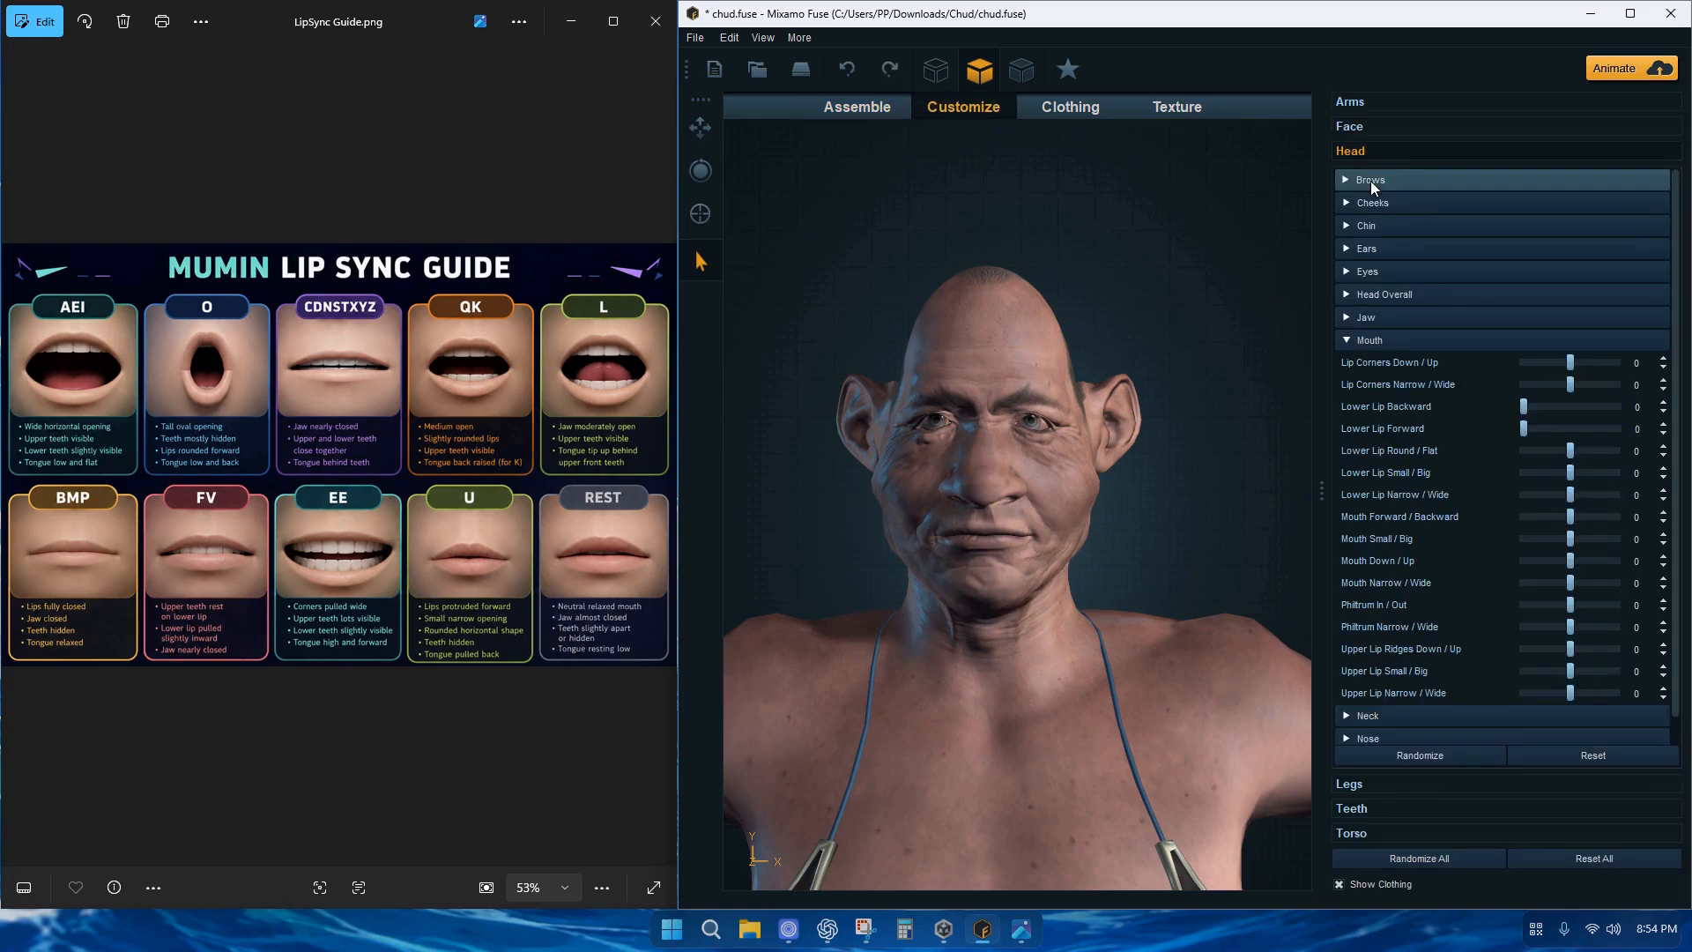
click(1377, 129)
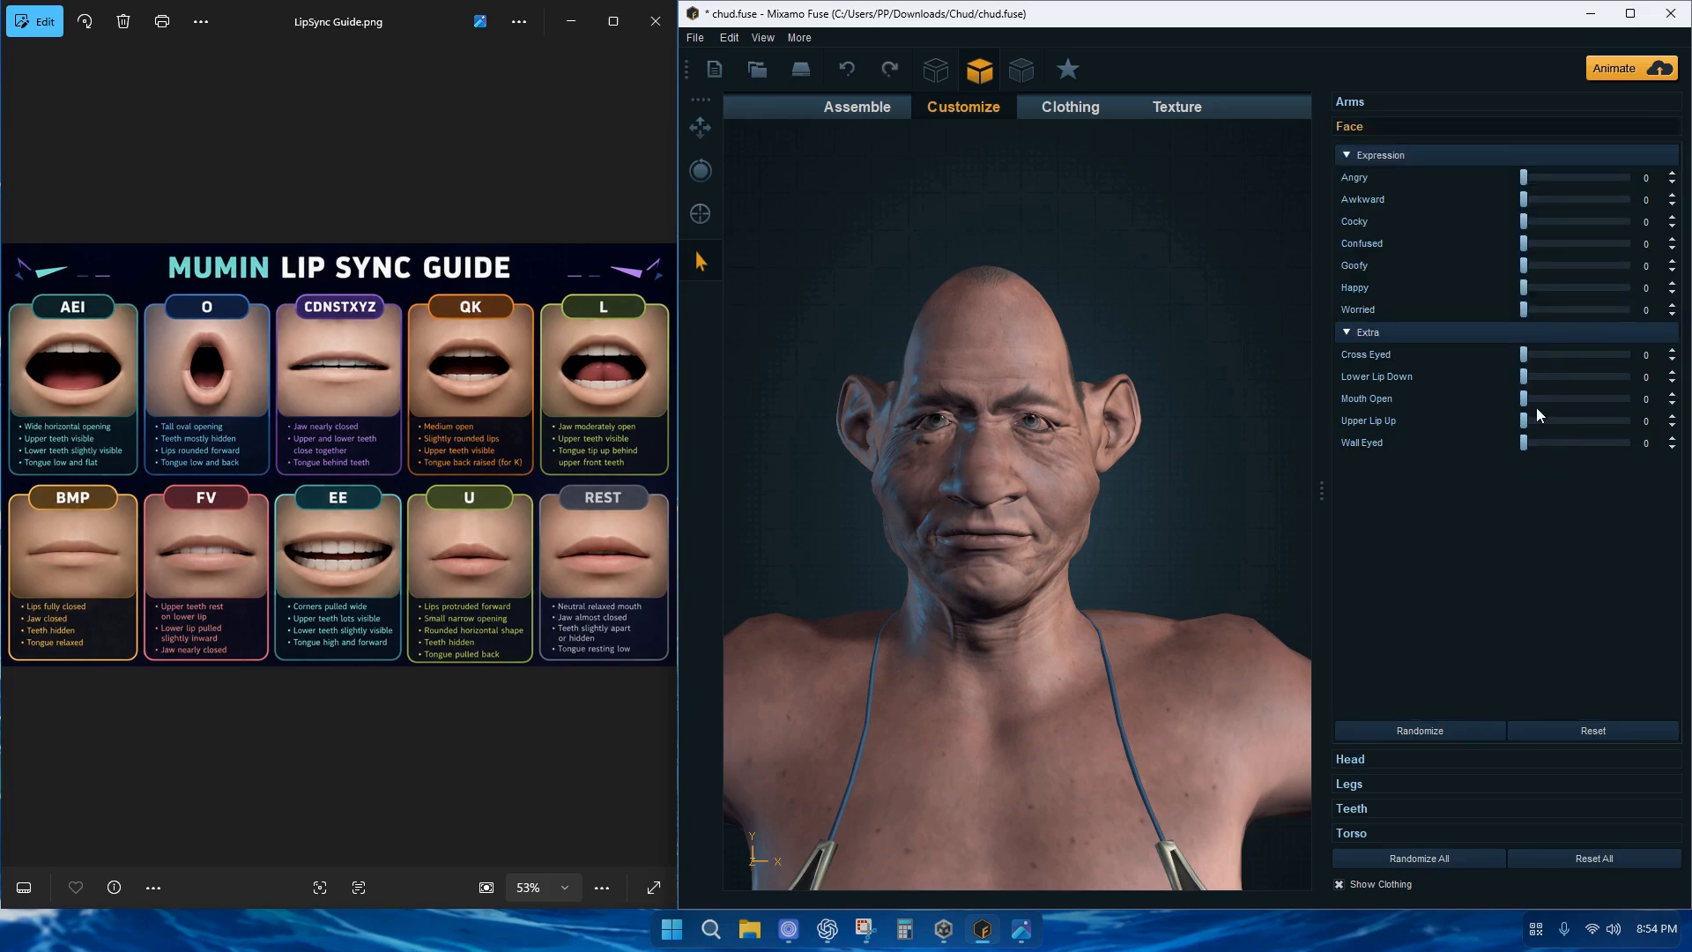
drag(1524, 398, 1595, 370)
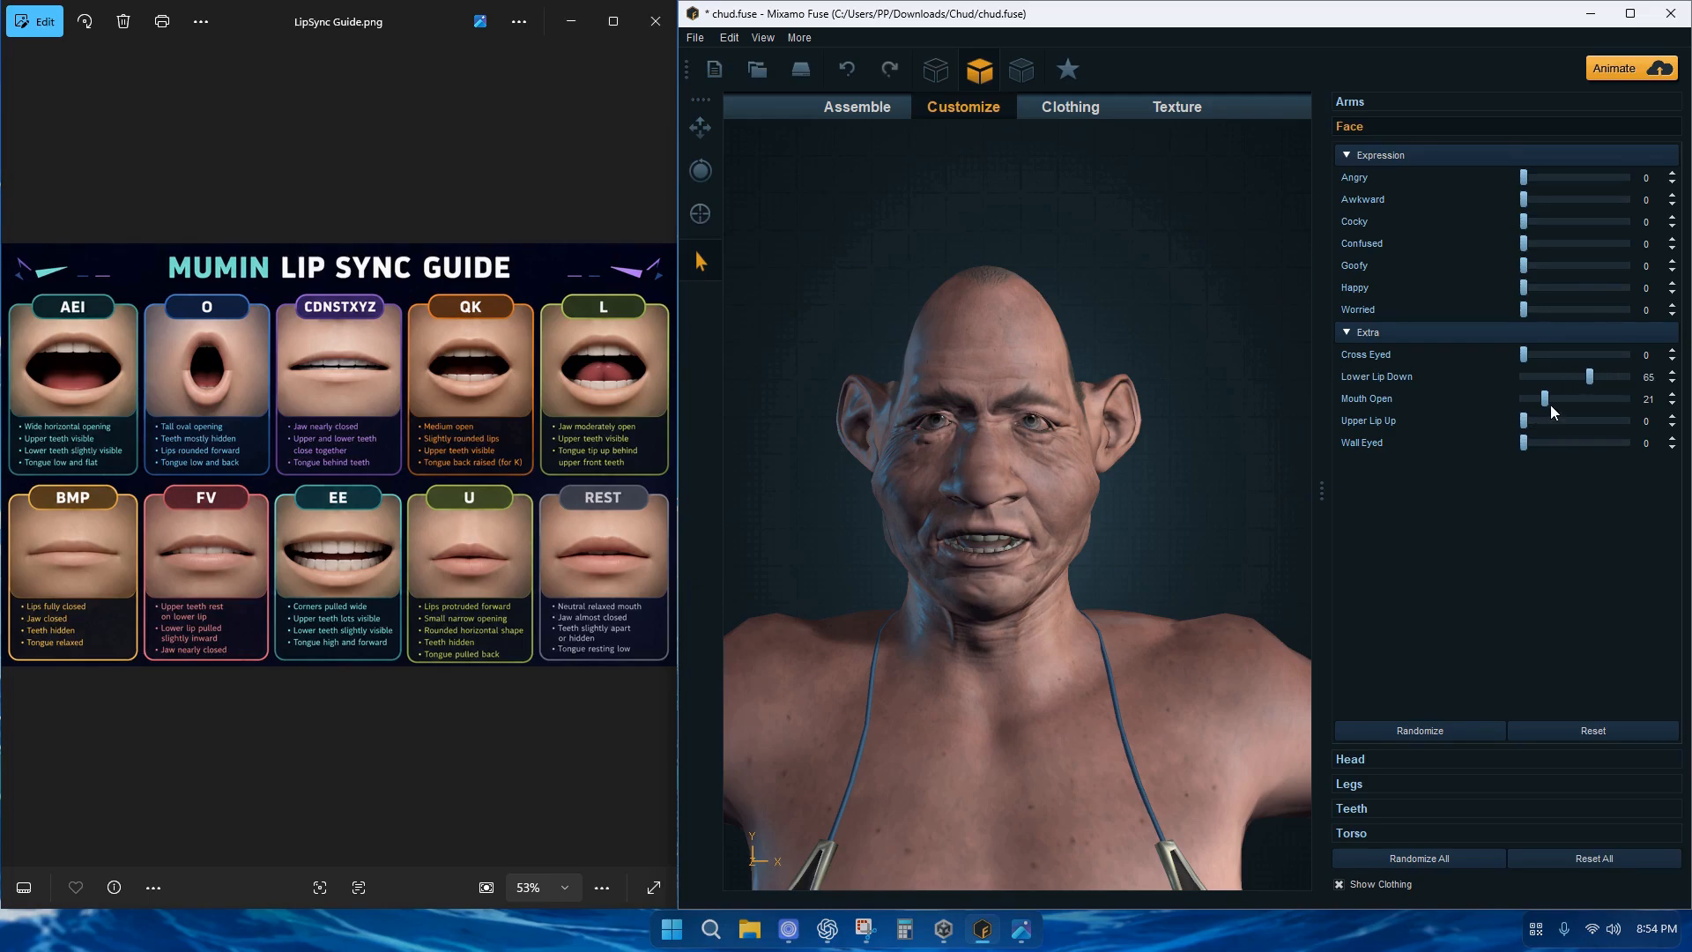
drag(1547, 401, 1552, 406)
click(1405, 761)
drag(1570, 383, 1588, 389)
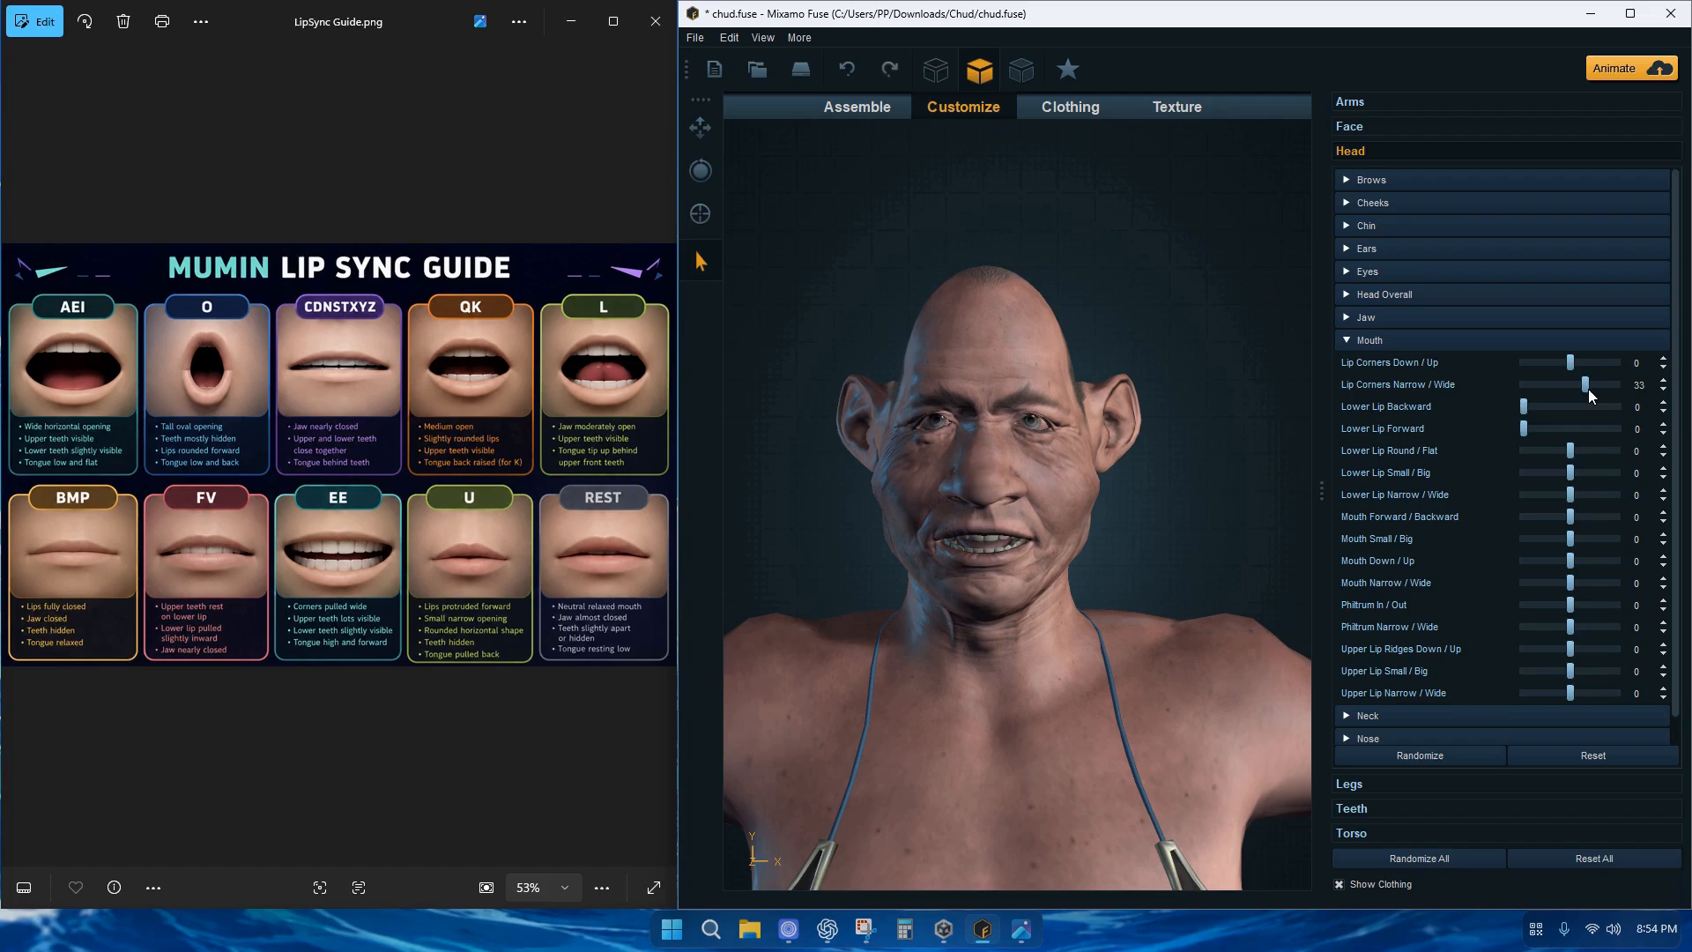
Export the EE mouth shape as an OBJ named e, keeping the default export options
click(695, 37)
mouse_move(780, 238)
click(970, 236)
click(1121, 536)
text(e)
click(1367, 467)
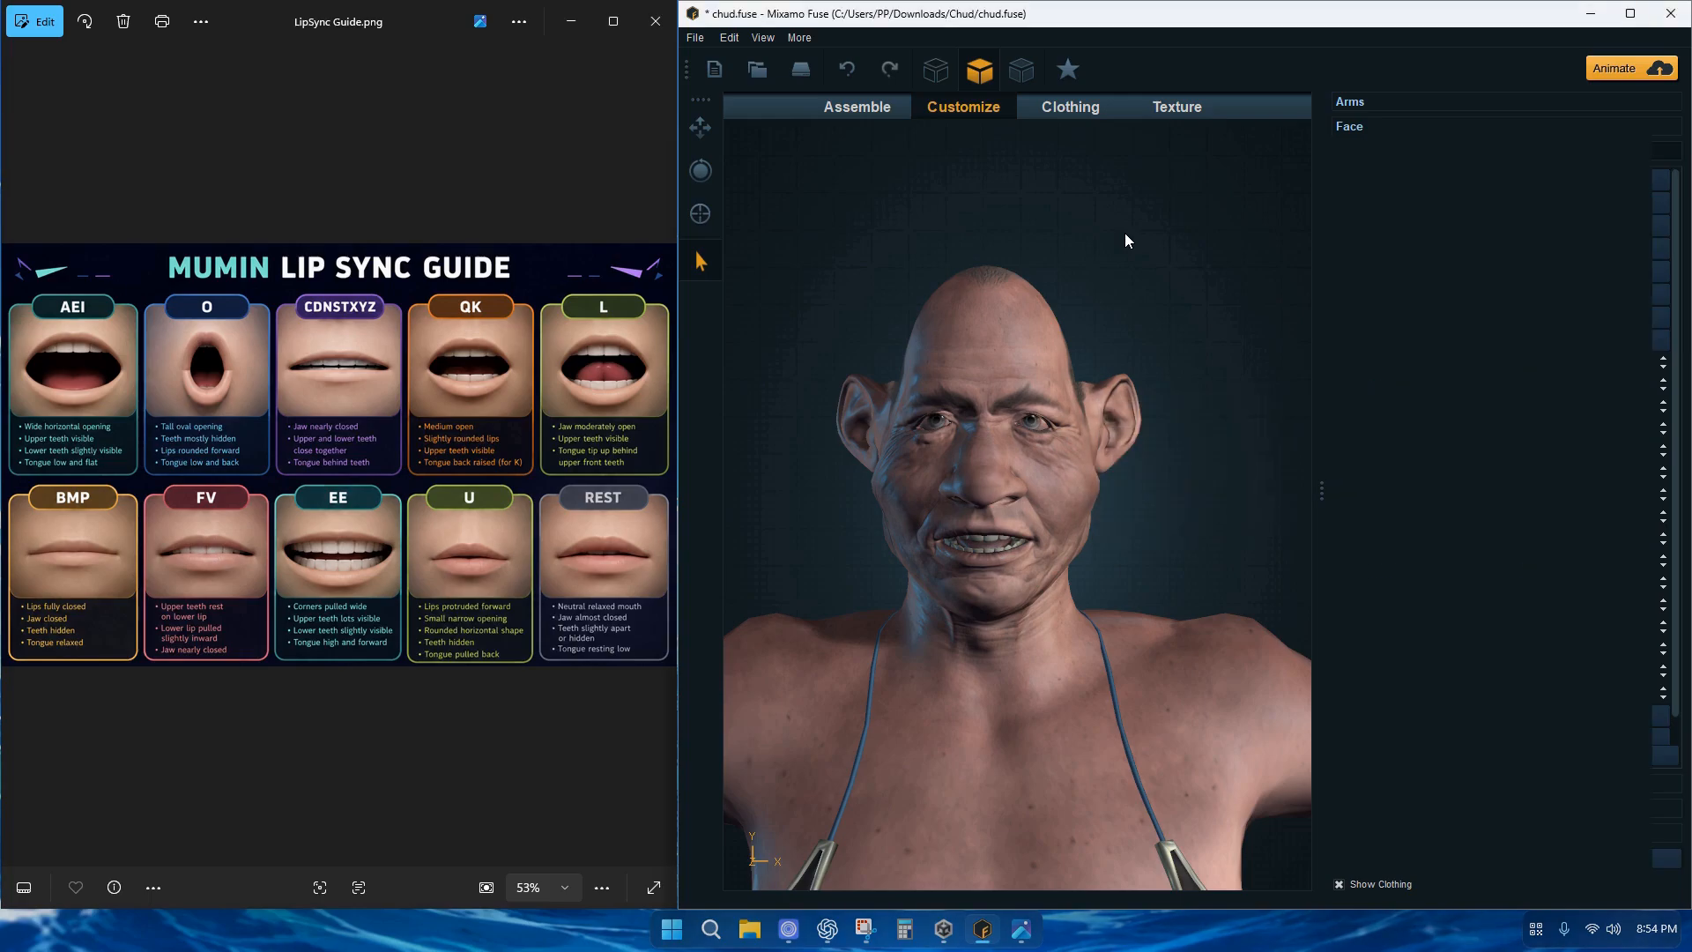
Shape the FV mouth with Upper Lip Up at 35, a moderate Lower Lip Down and Lower Lip Backward at 100
click(1377, 130)
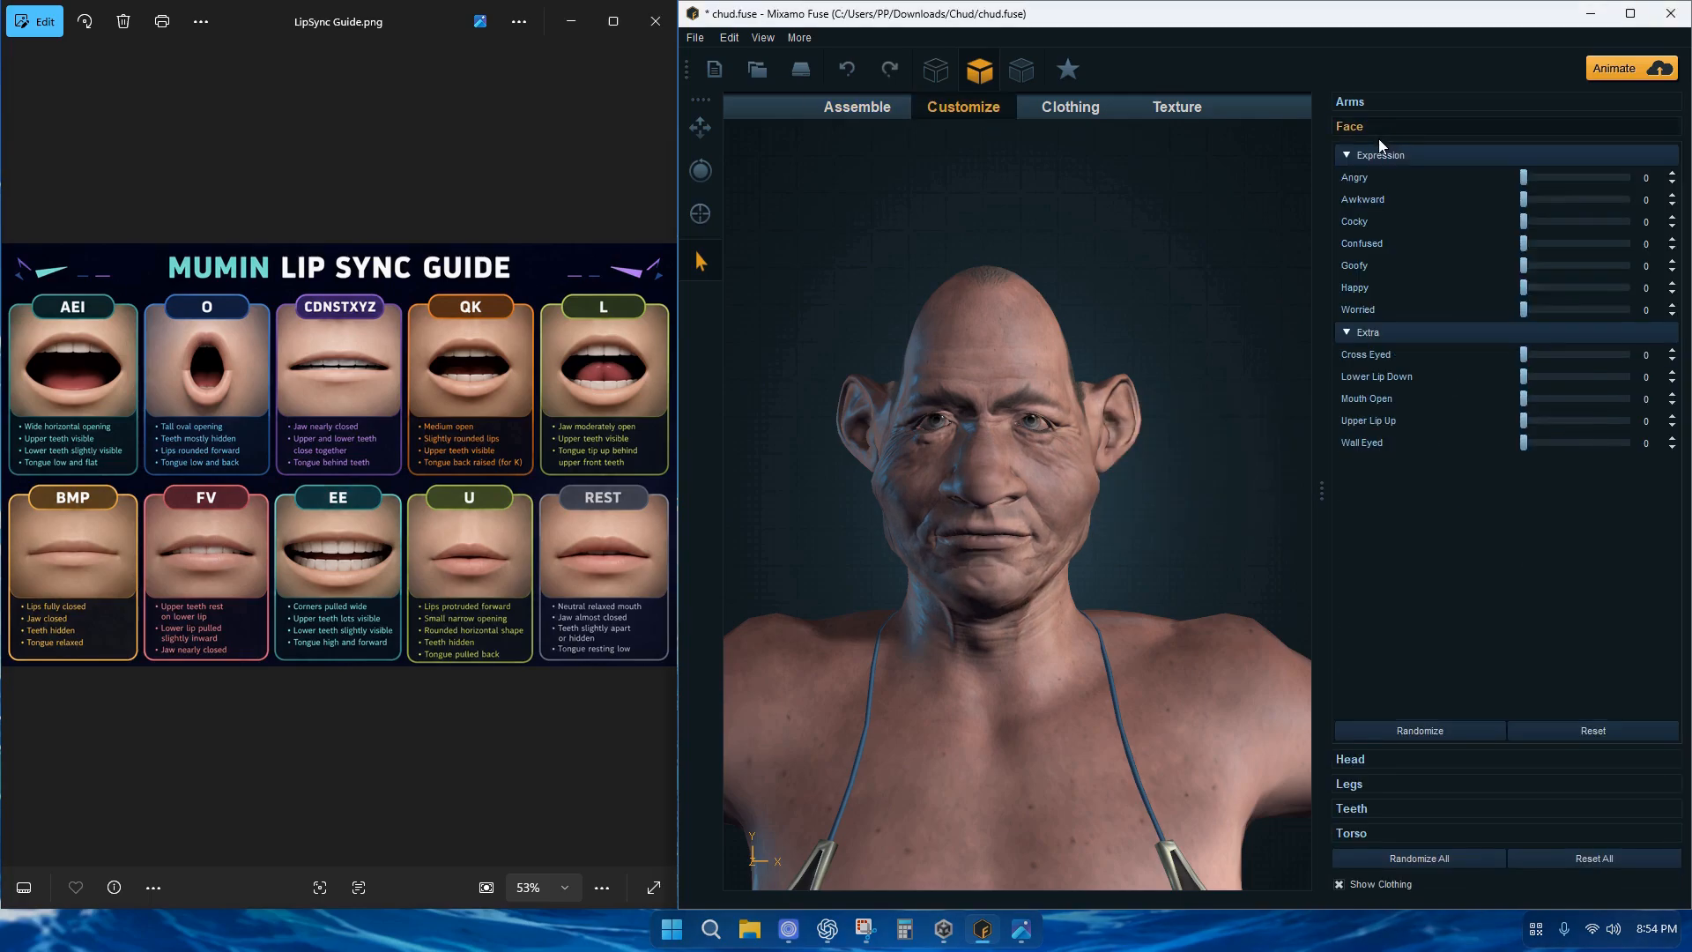
drag(1526, 381, 1560, 418)
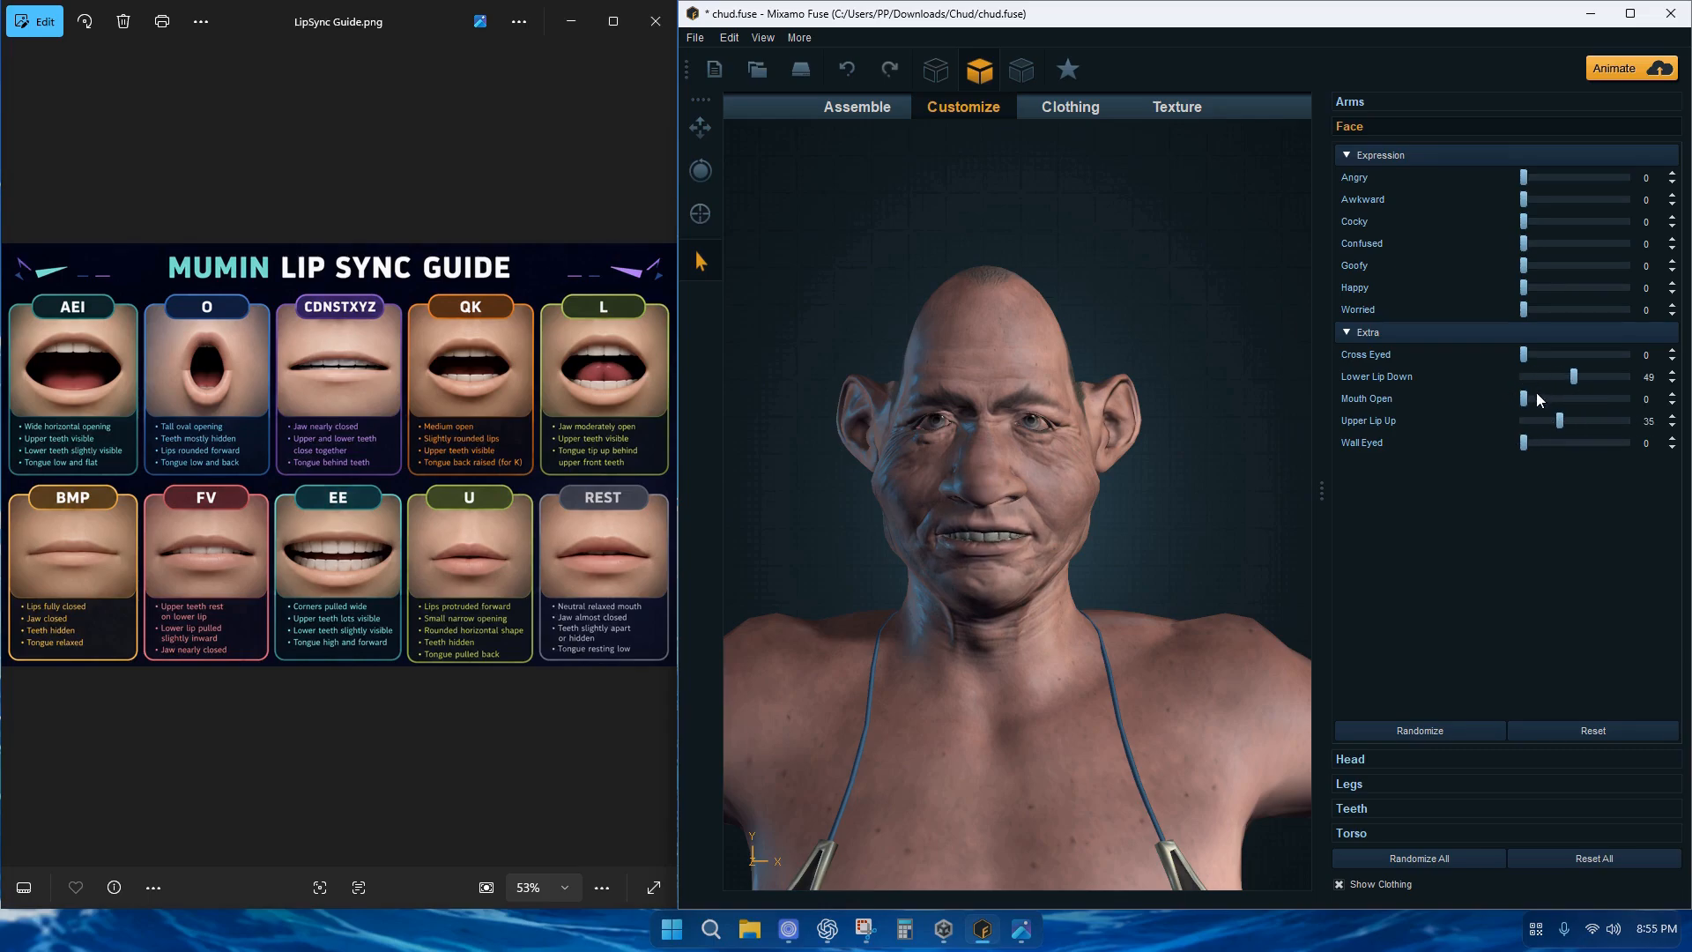
drag(1574, 381, 1561, 381)
click(1356, 762)
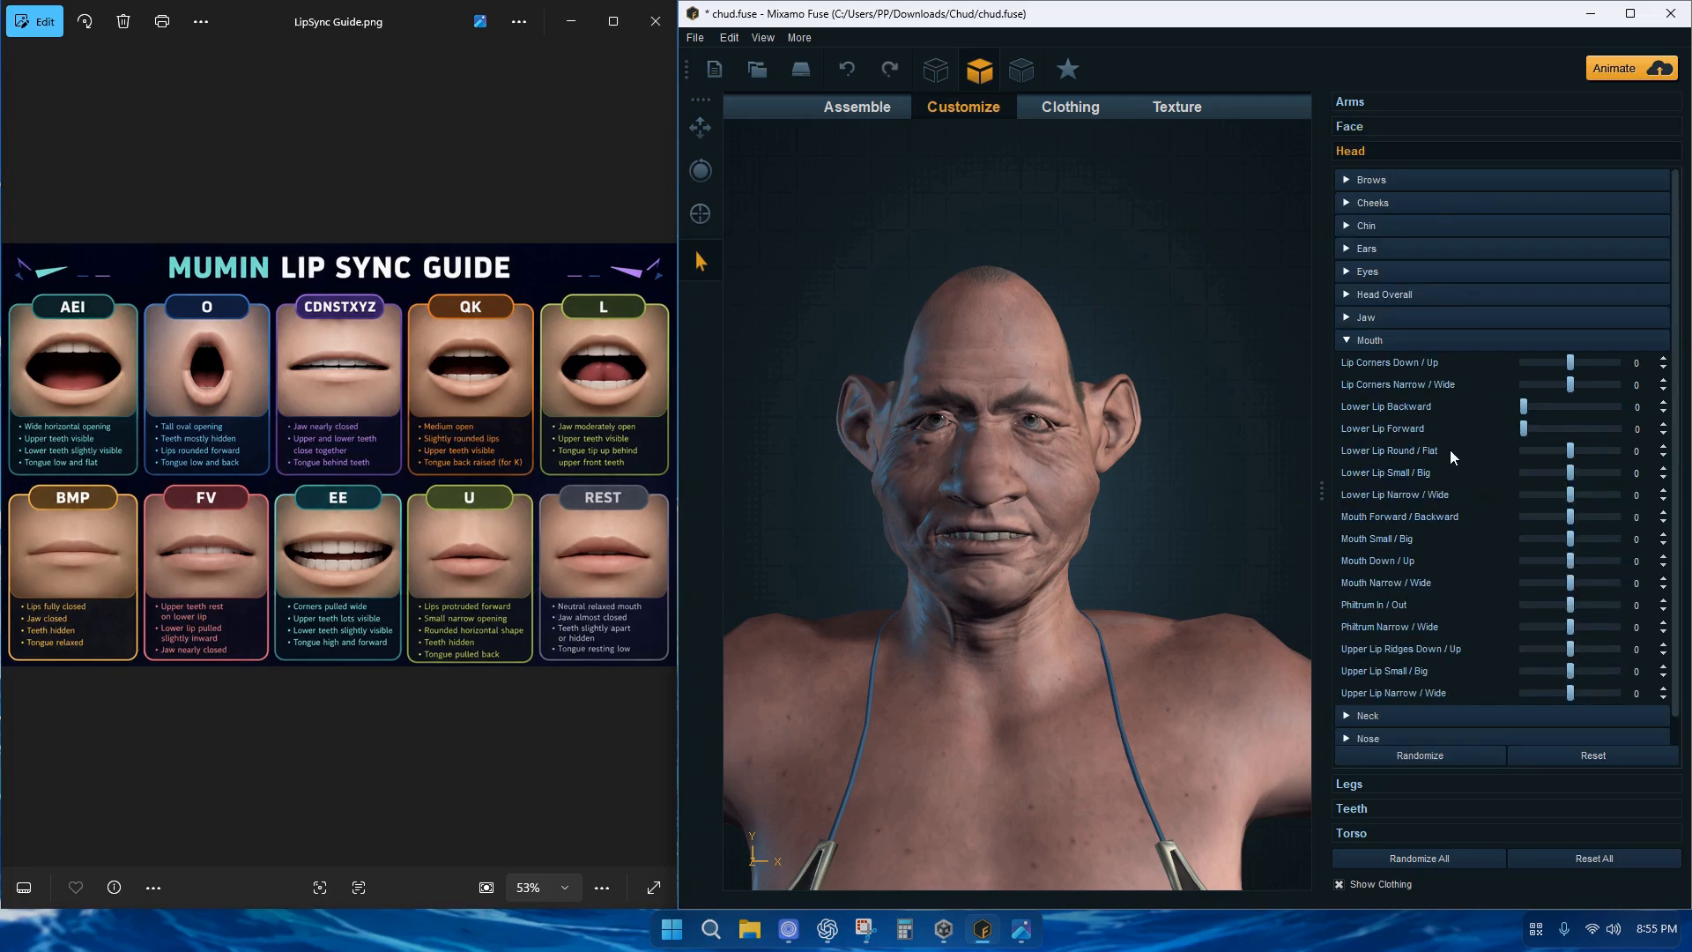
drag(1524, 407, 1622, 406)
Export the FV mouth shape as an OBJ named f in the Chud folder, keeping the default export options
click(696, 38)
mouse_move(902, 240)
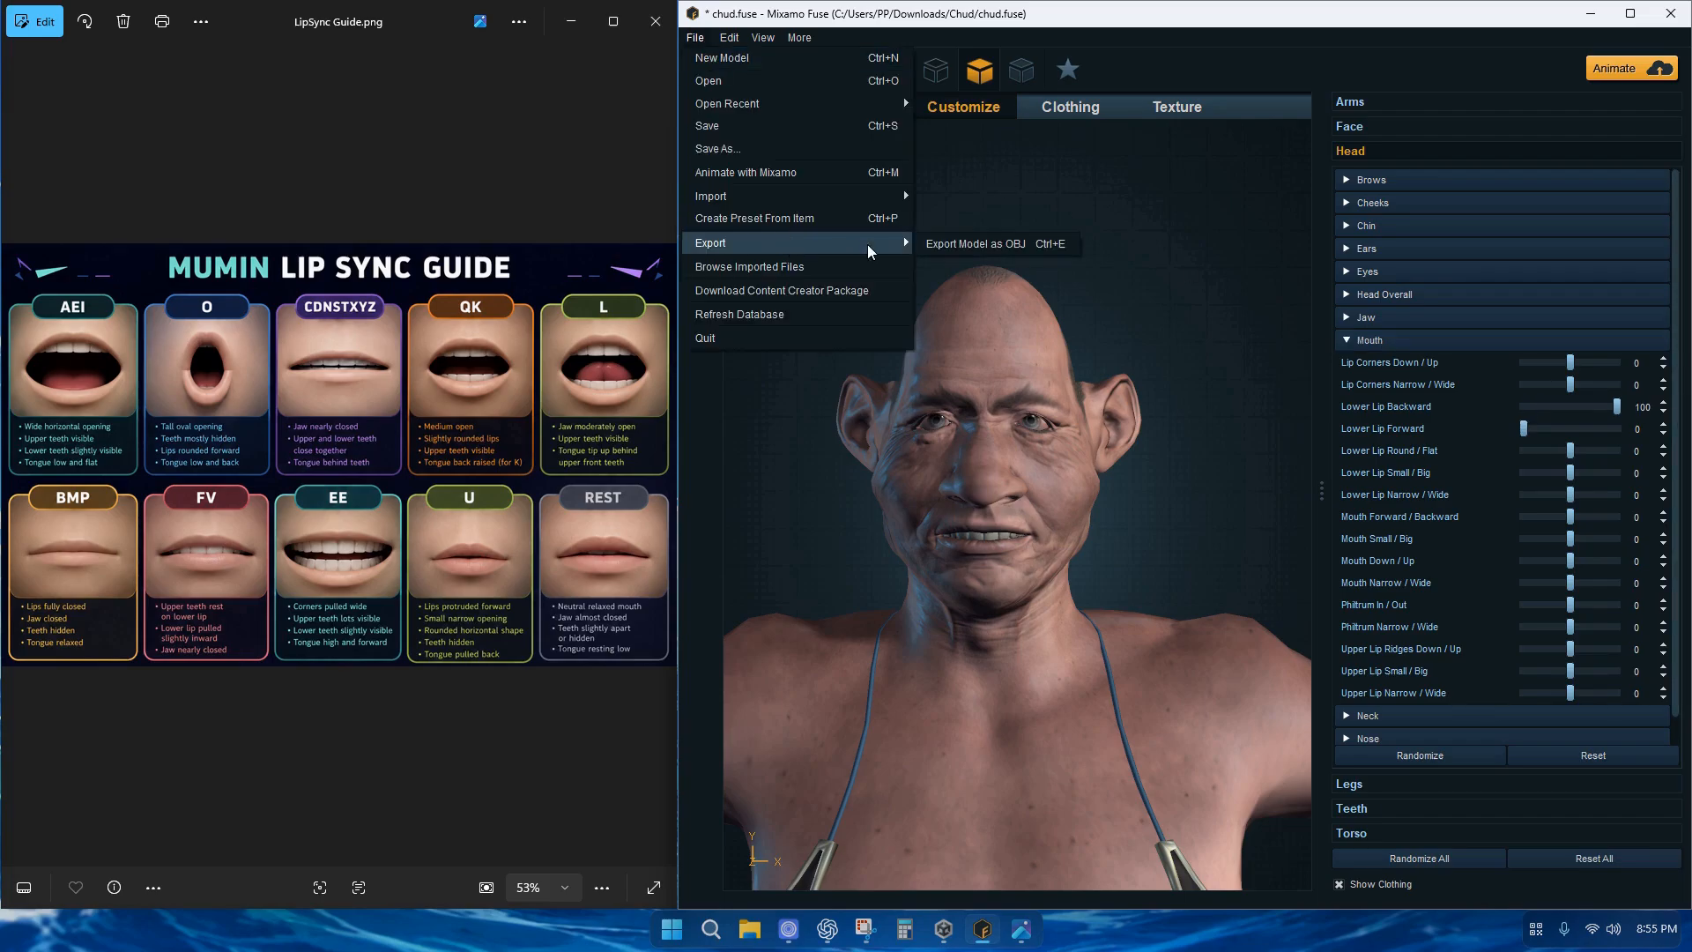
click(1014, 245)
click(1113, 535)
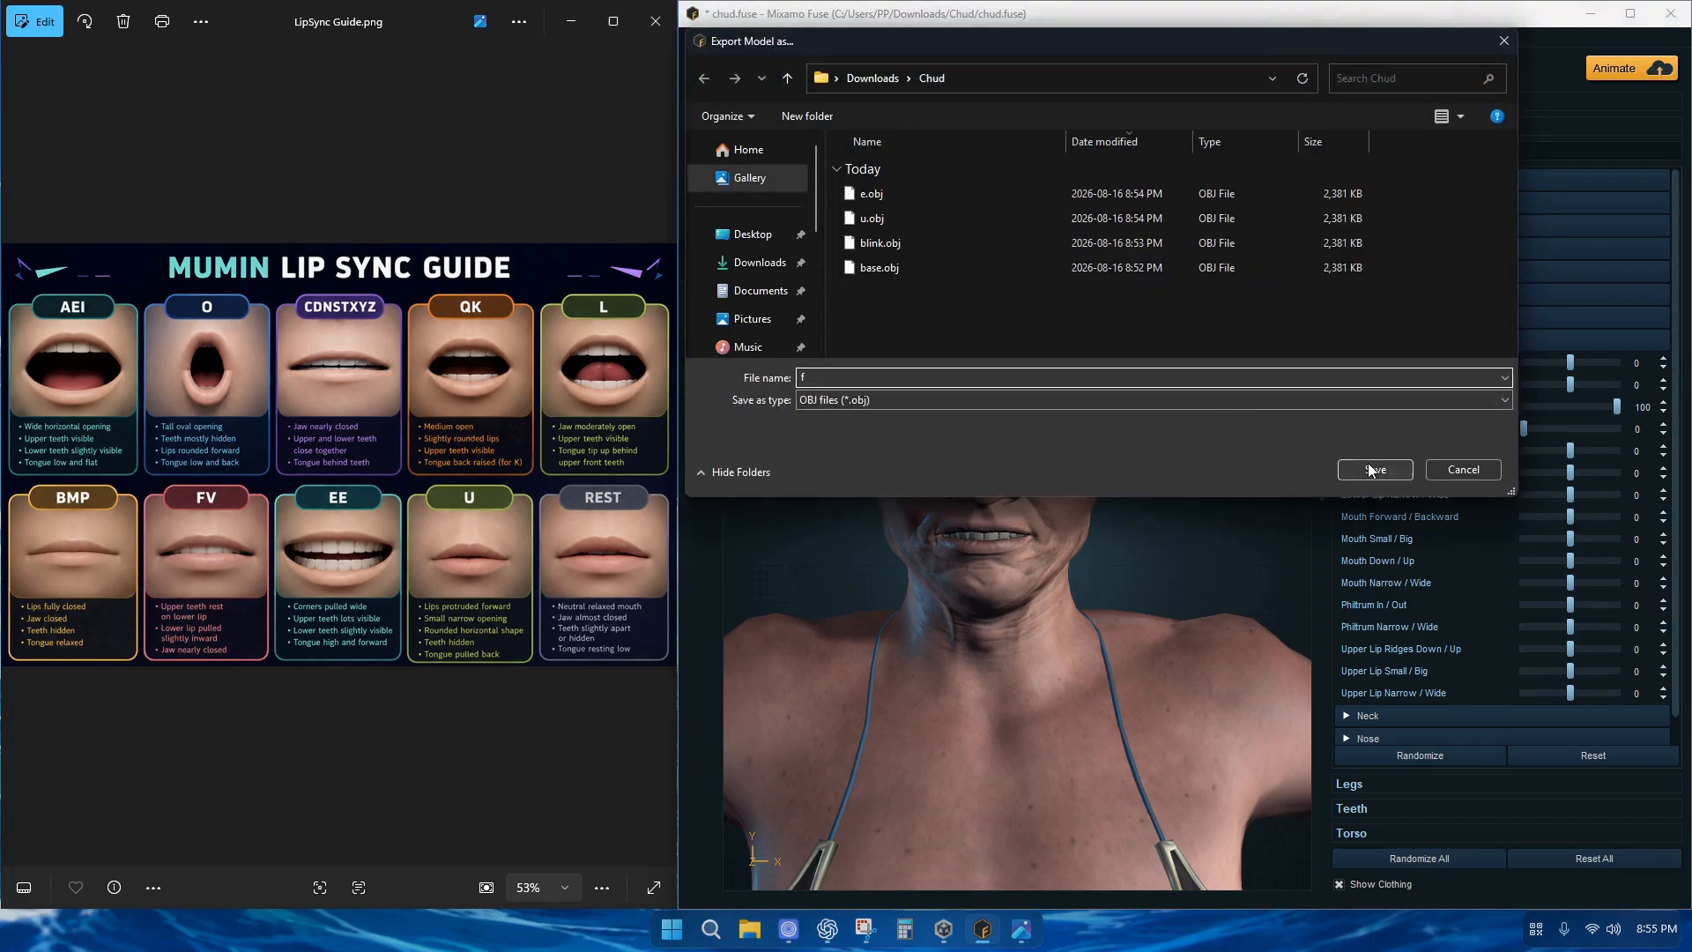
click(1371, 469)
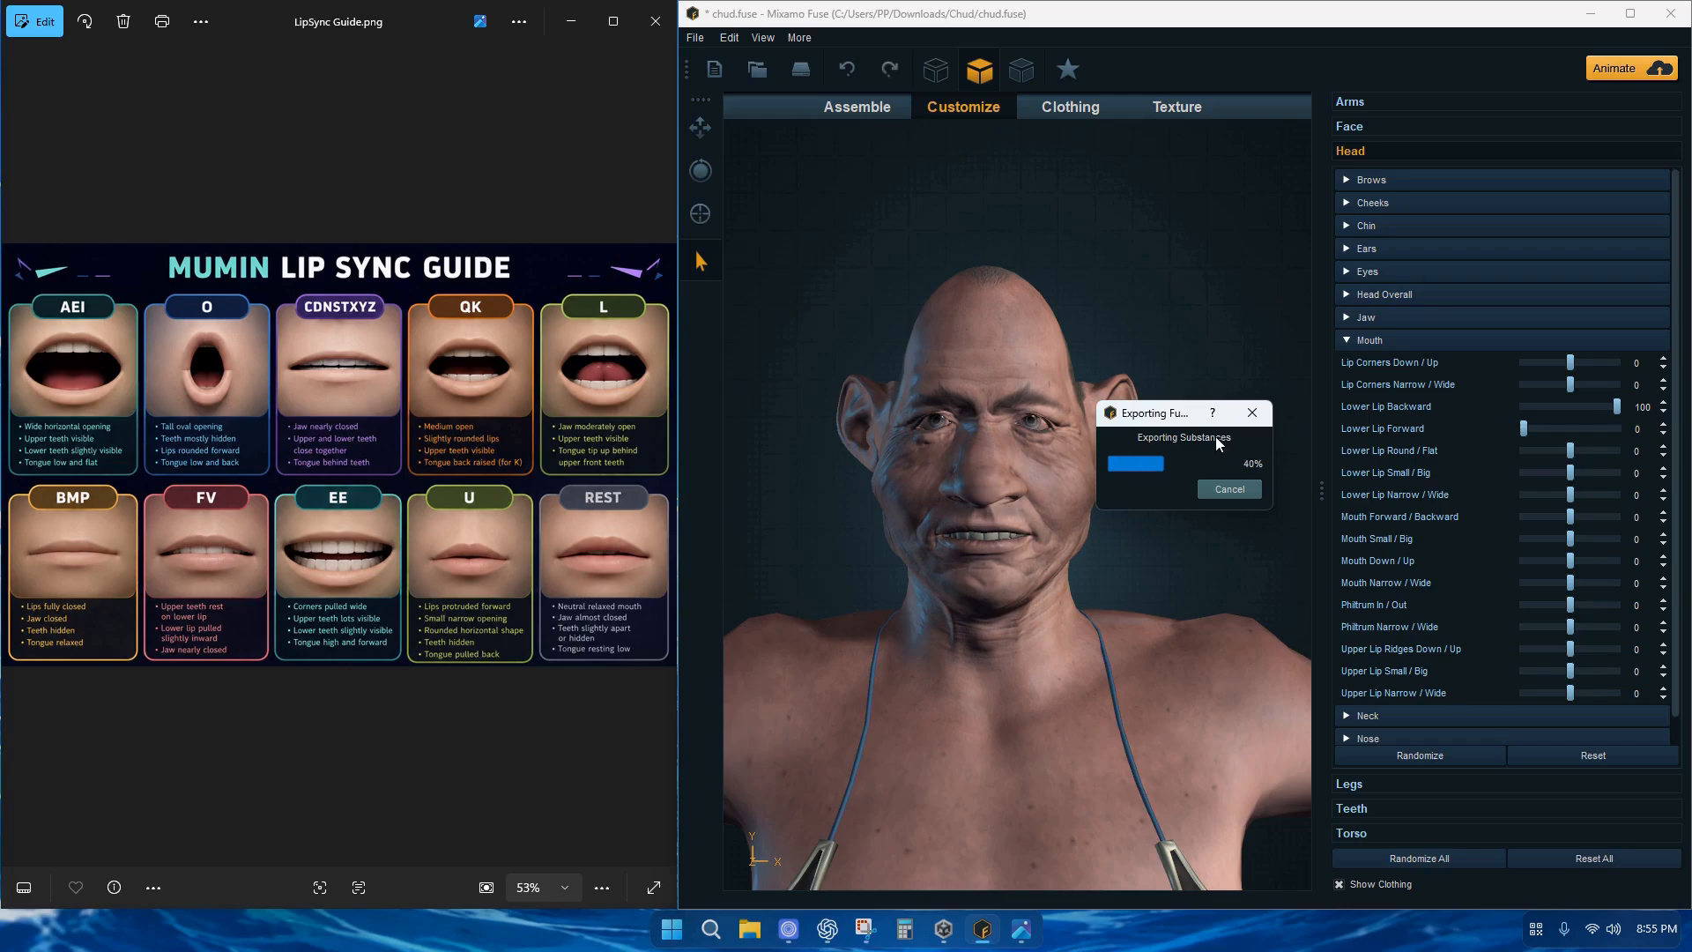
Undo the FV mouth changes, then start the BMP shape with Upper Lip Ridges Down / Up at -100 and Lower Lip Round / Flat at 100
key(ctrl+z)
key(ctrl+z)
click(976, 111)
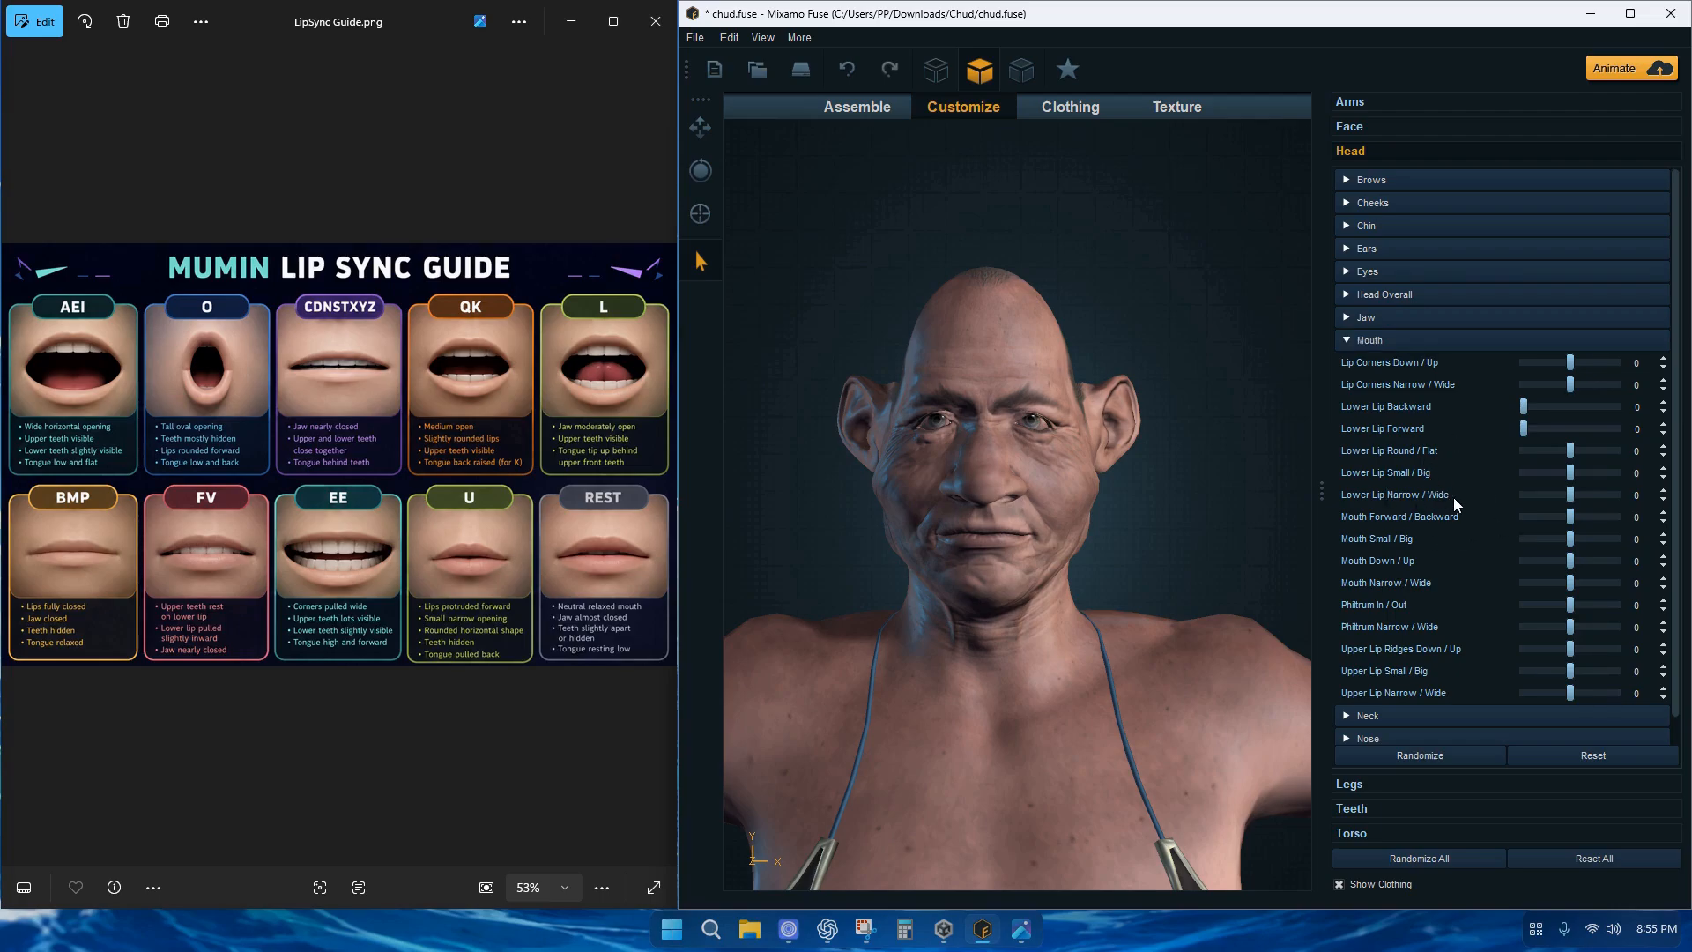
click(1565, 650)
drag(1526, 648, 1468, 643)
drag(1573, 450, 1673, 456)
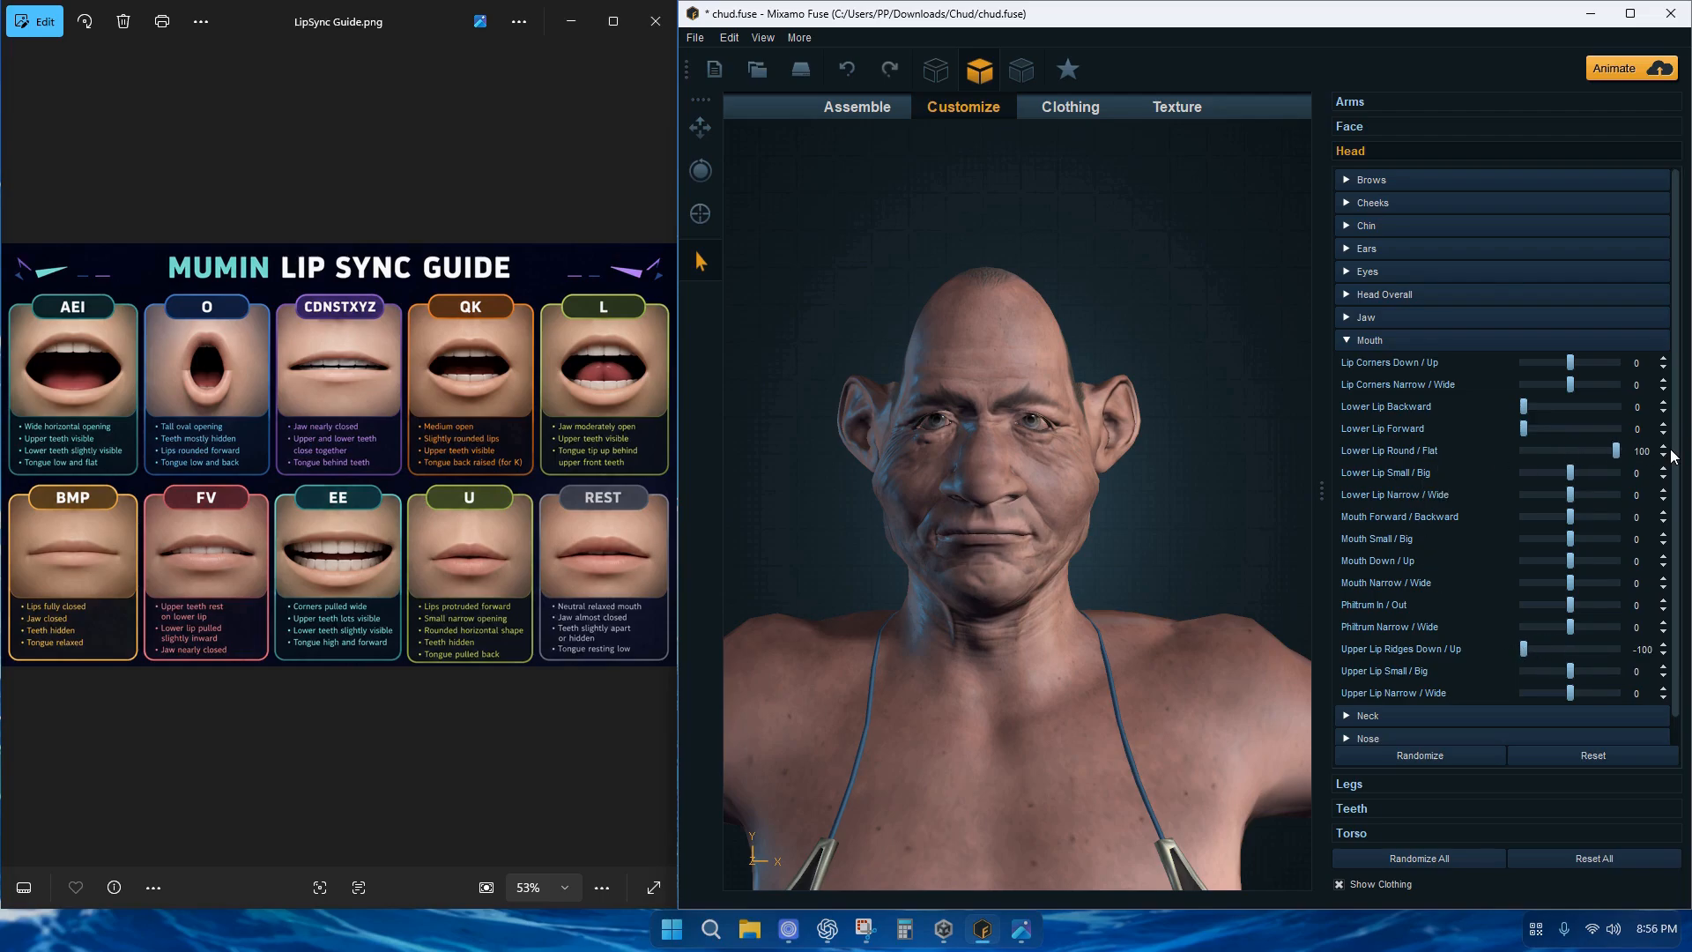
Narrow the closed BMP mouth by setting Lip Corners Narrow / Wide to -63 and Mouth Narrow / Wide to -89
mouse_move(1567, 384)
mouse_down()
mouse_move(1500, 383)
mouse_move(1546, 389)
mouse_up()
drag(1571, 583, 1530, 578)
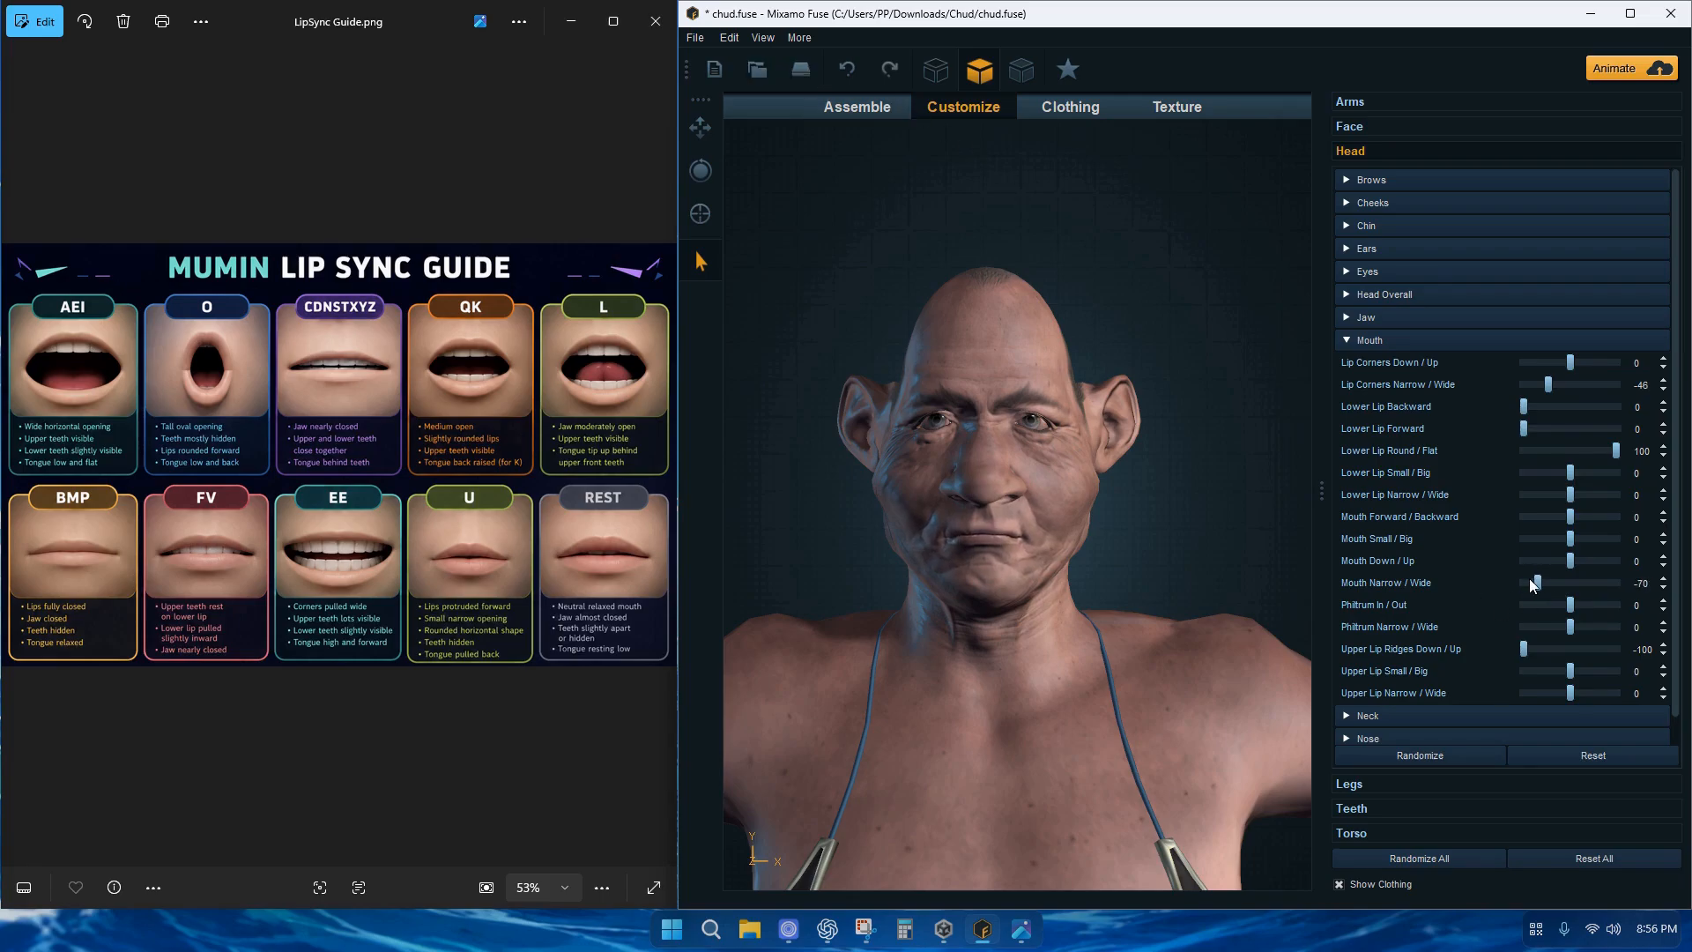
mouse_move(1549, 389)
mouse_down()
mouse_move(1576, 394)
mouse_move(1484, 399)
mouse_move(1533, 415)
mouse_up()
Export the BMP mouth shape as an OBJ named b, keeping the default export options
click(695, 38)
mouse_move(837, 244)
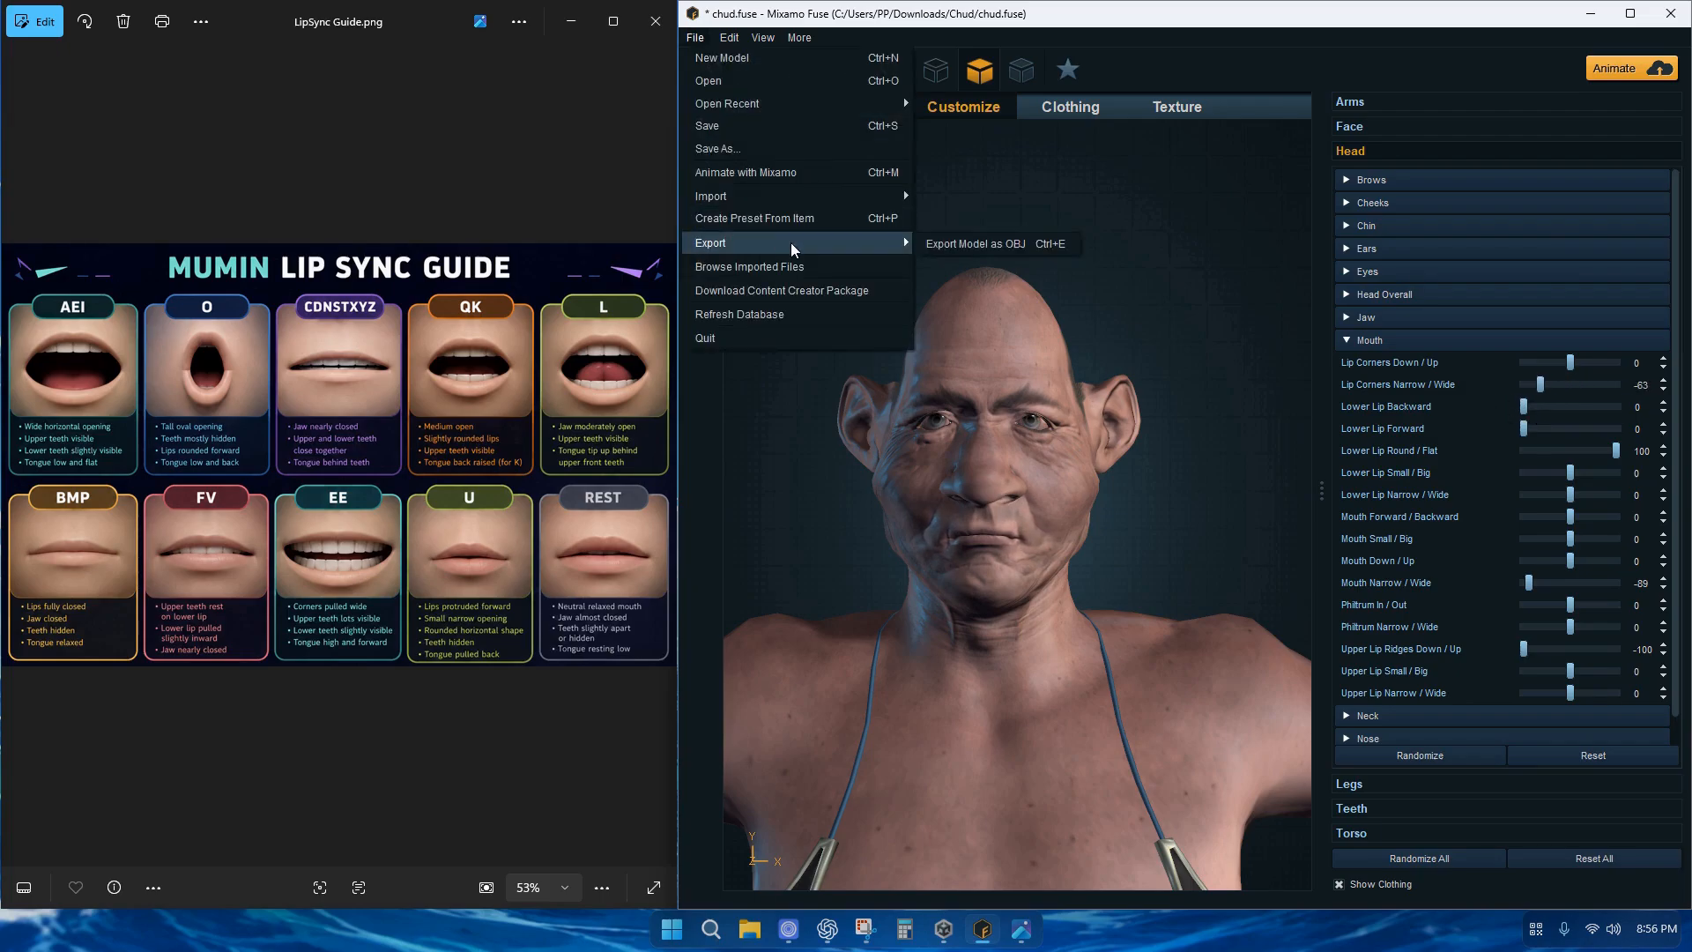
click(996, 247)
click(1128, 537)
text(b)
click(1505, 430)
click(1401, 469)
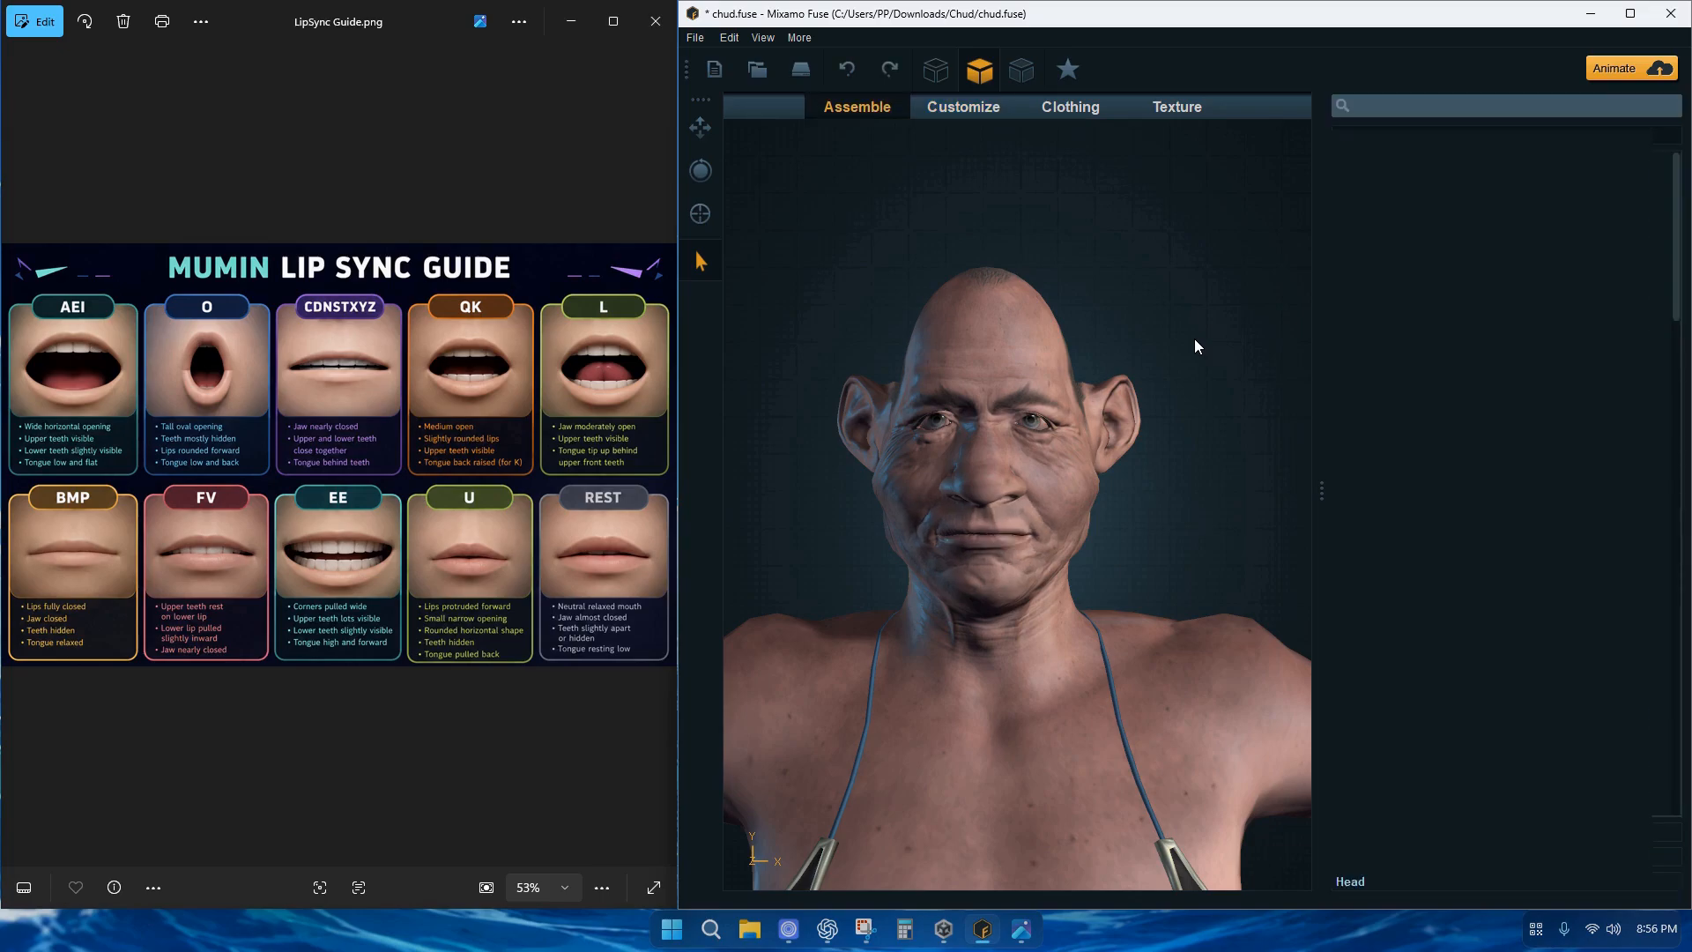
Part the lips to show the teeth by setting the face's Lower Lip Down to 58 and Mouth Open to 22
click(1018, 106)
click(1382, 128)
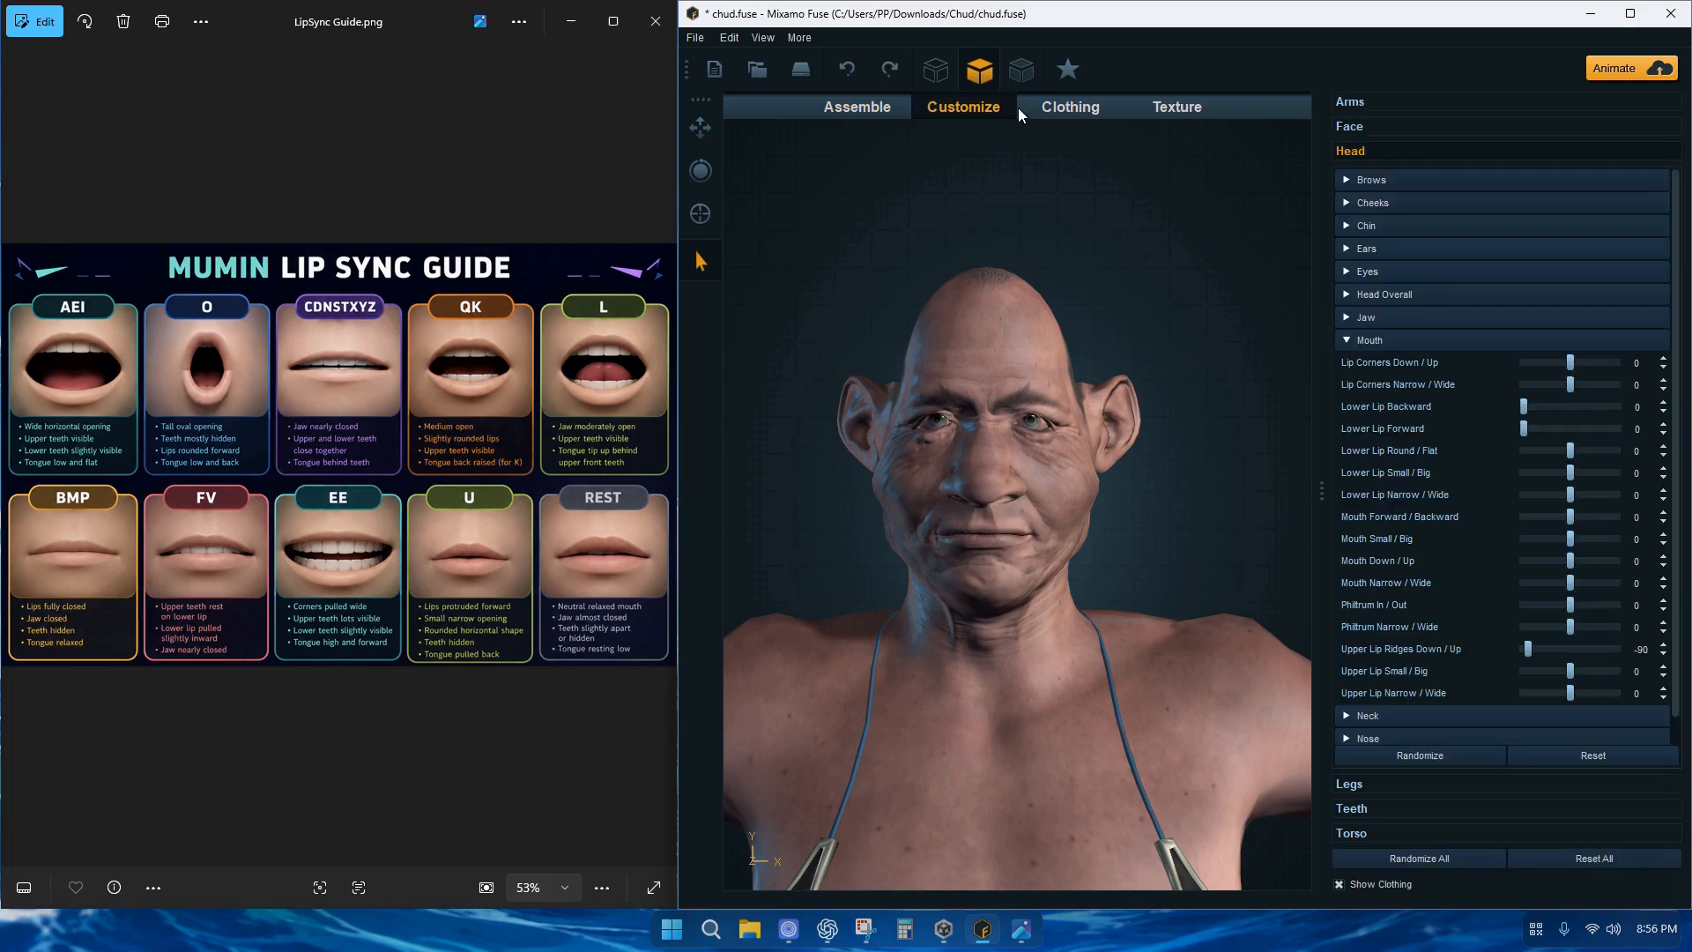
click(1550, 399)
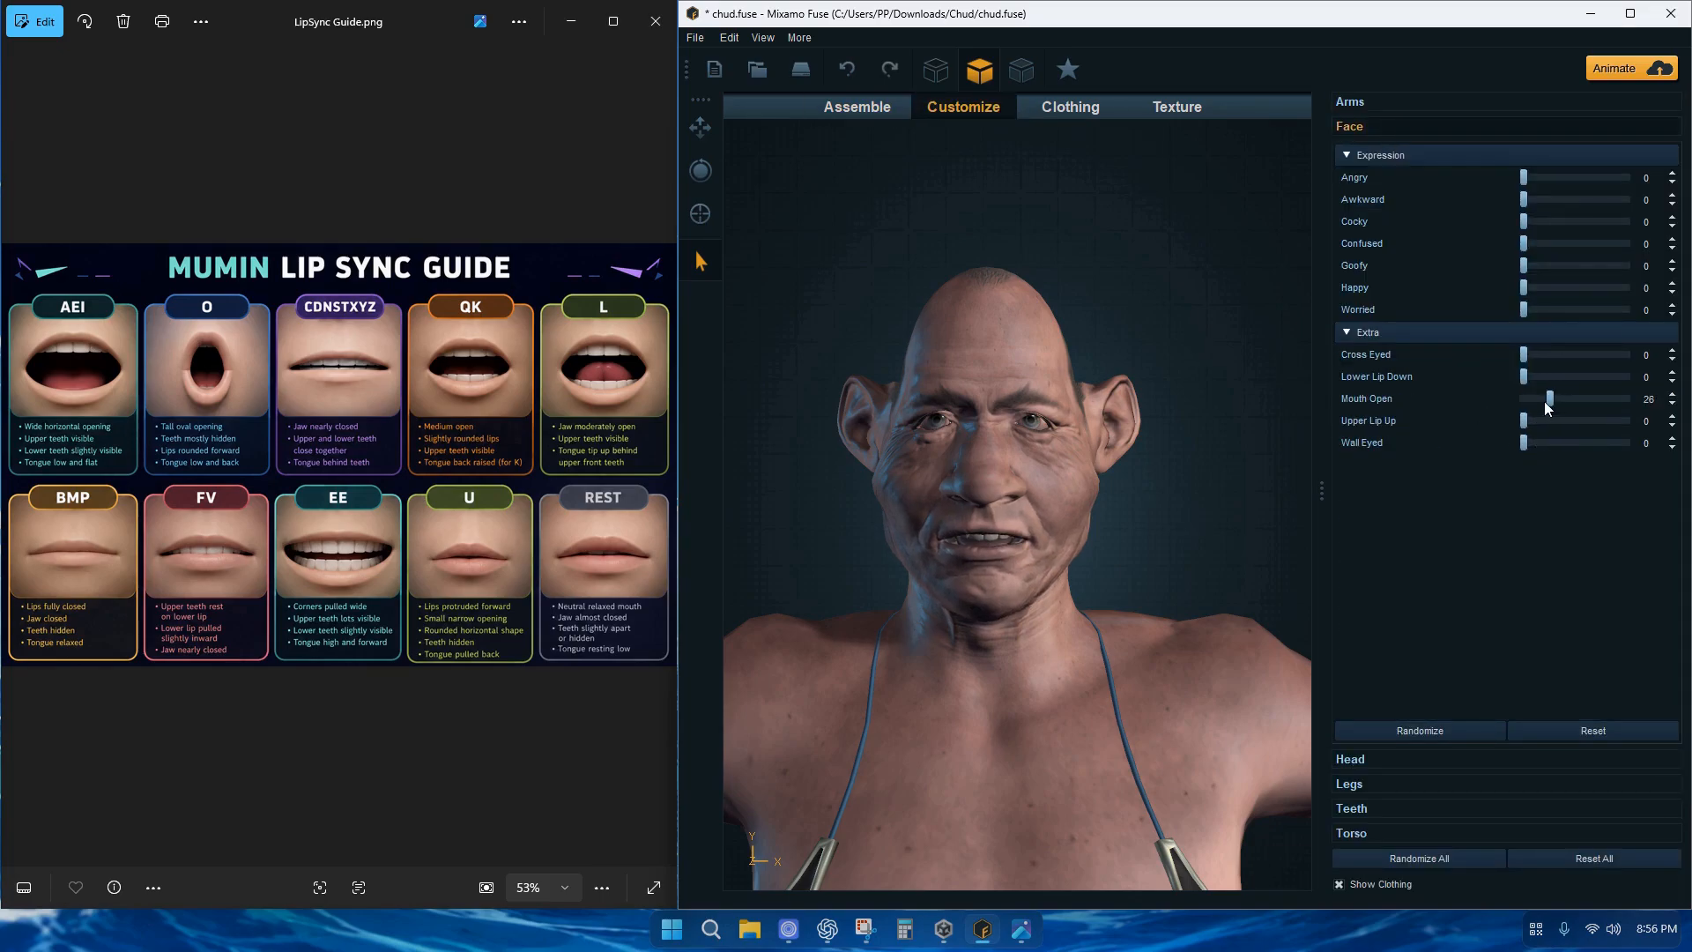
mouse_move(1522, 377)
mouse_down()
mouse_move(1584, 377)
mouse_move(1528, 410)
mouse_up()
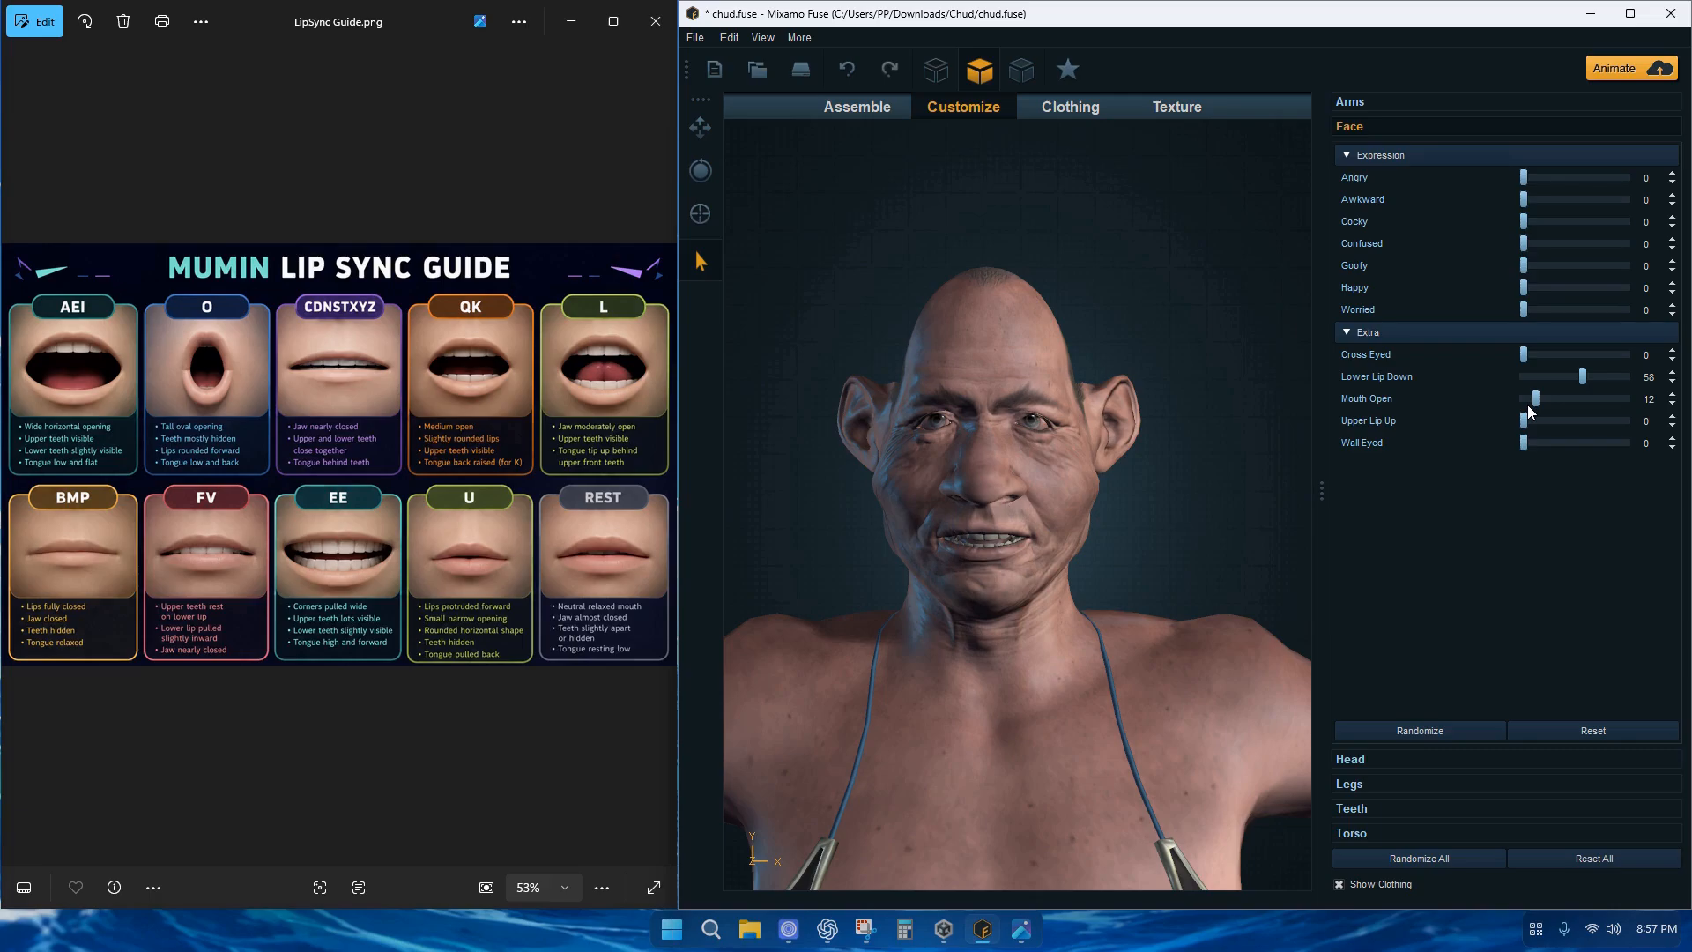
click(696, 37)
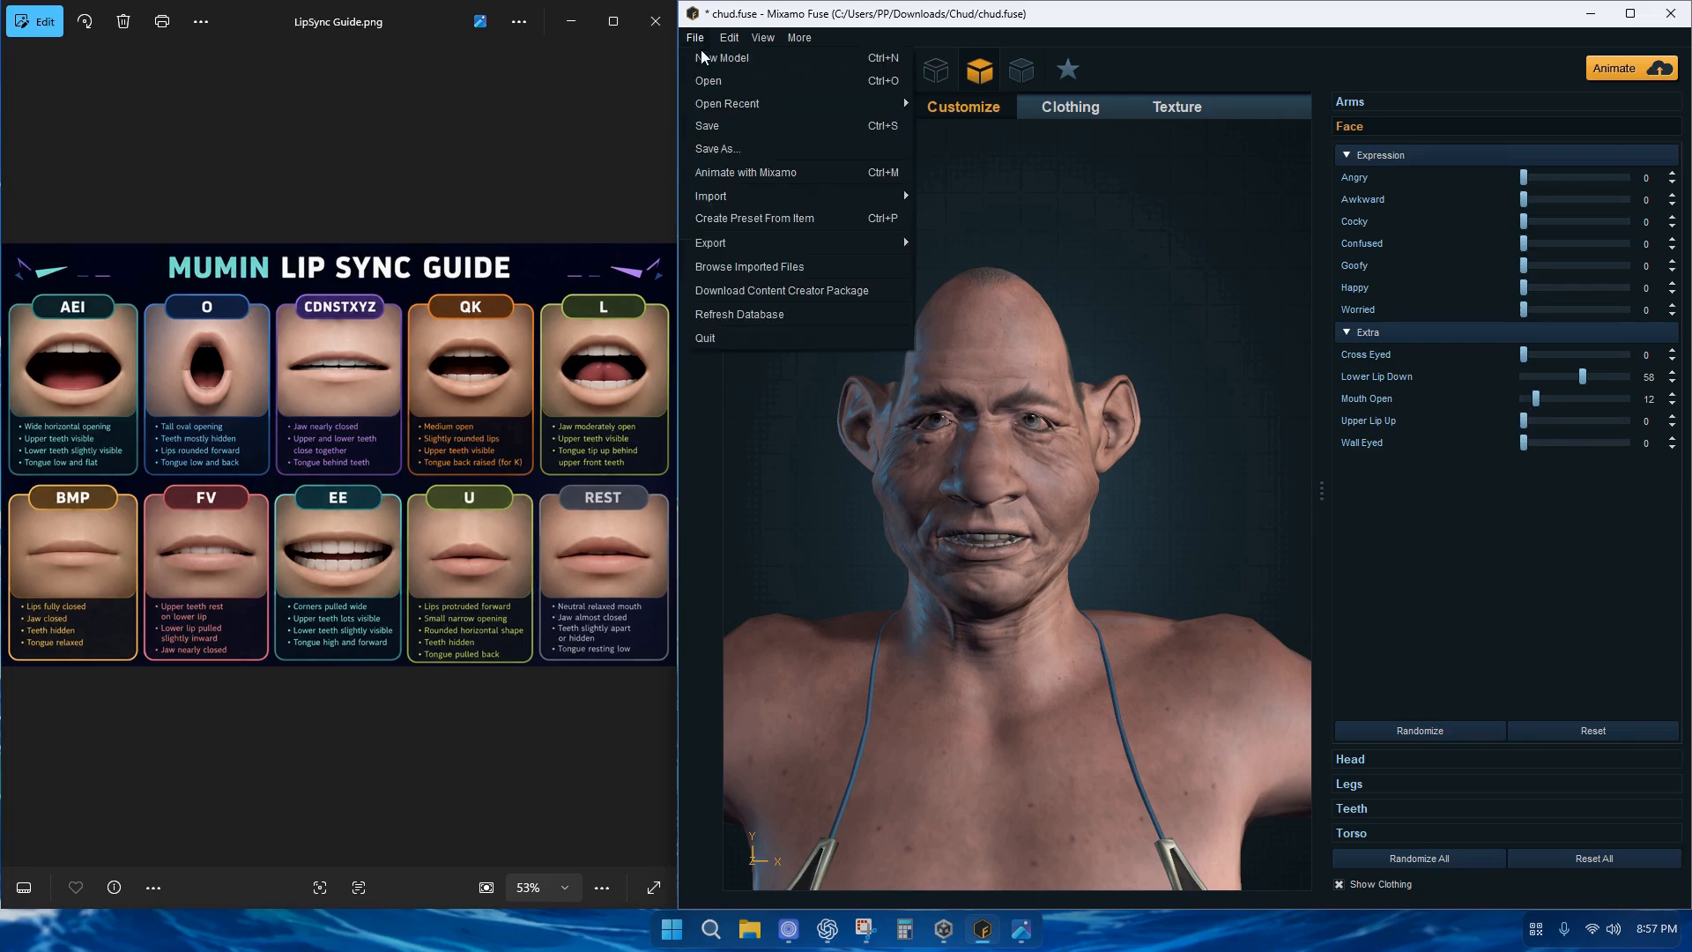
click(1584, 381)
mouse_move(1541, 405)
mouse_down()
mouse_move(1576, 398)
mouse_move(1543, 404)
mouse_up()
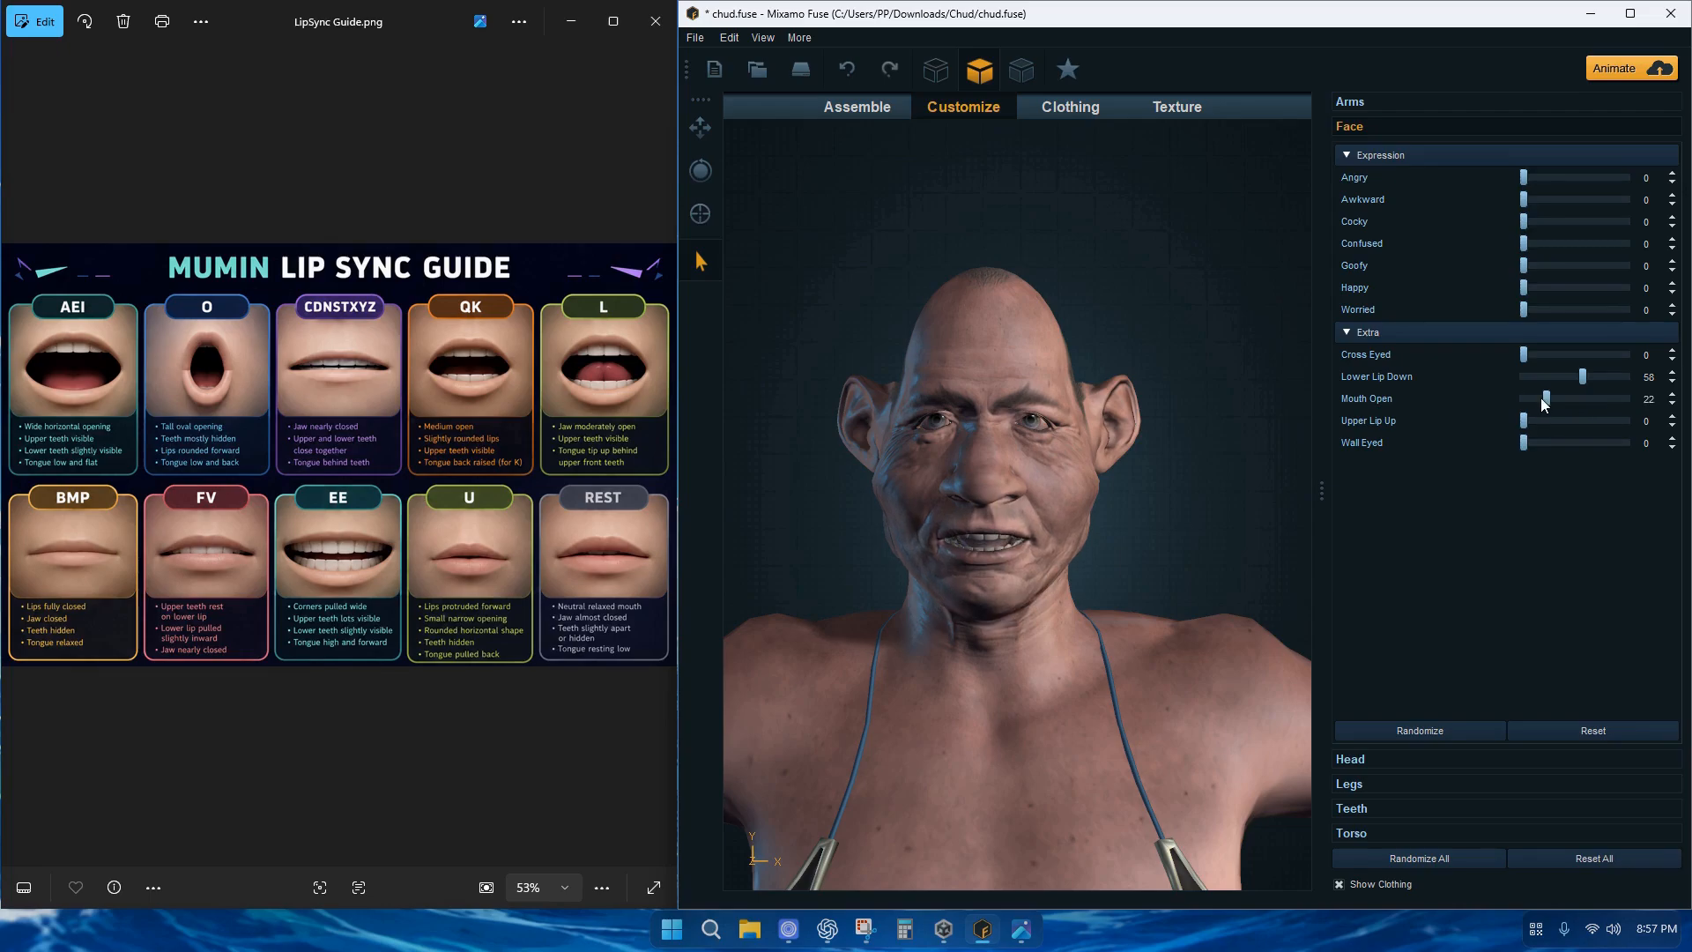
Export the L mouth shape as an OBJ named l, keeping the default export options
click(695, 37)
click(902, 243)
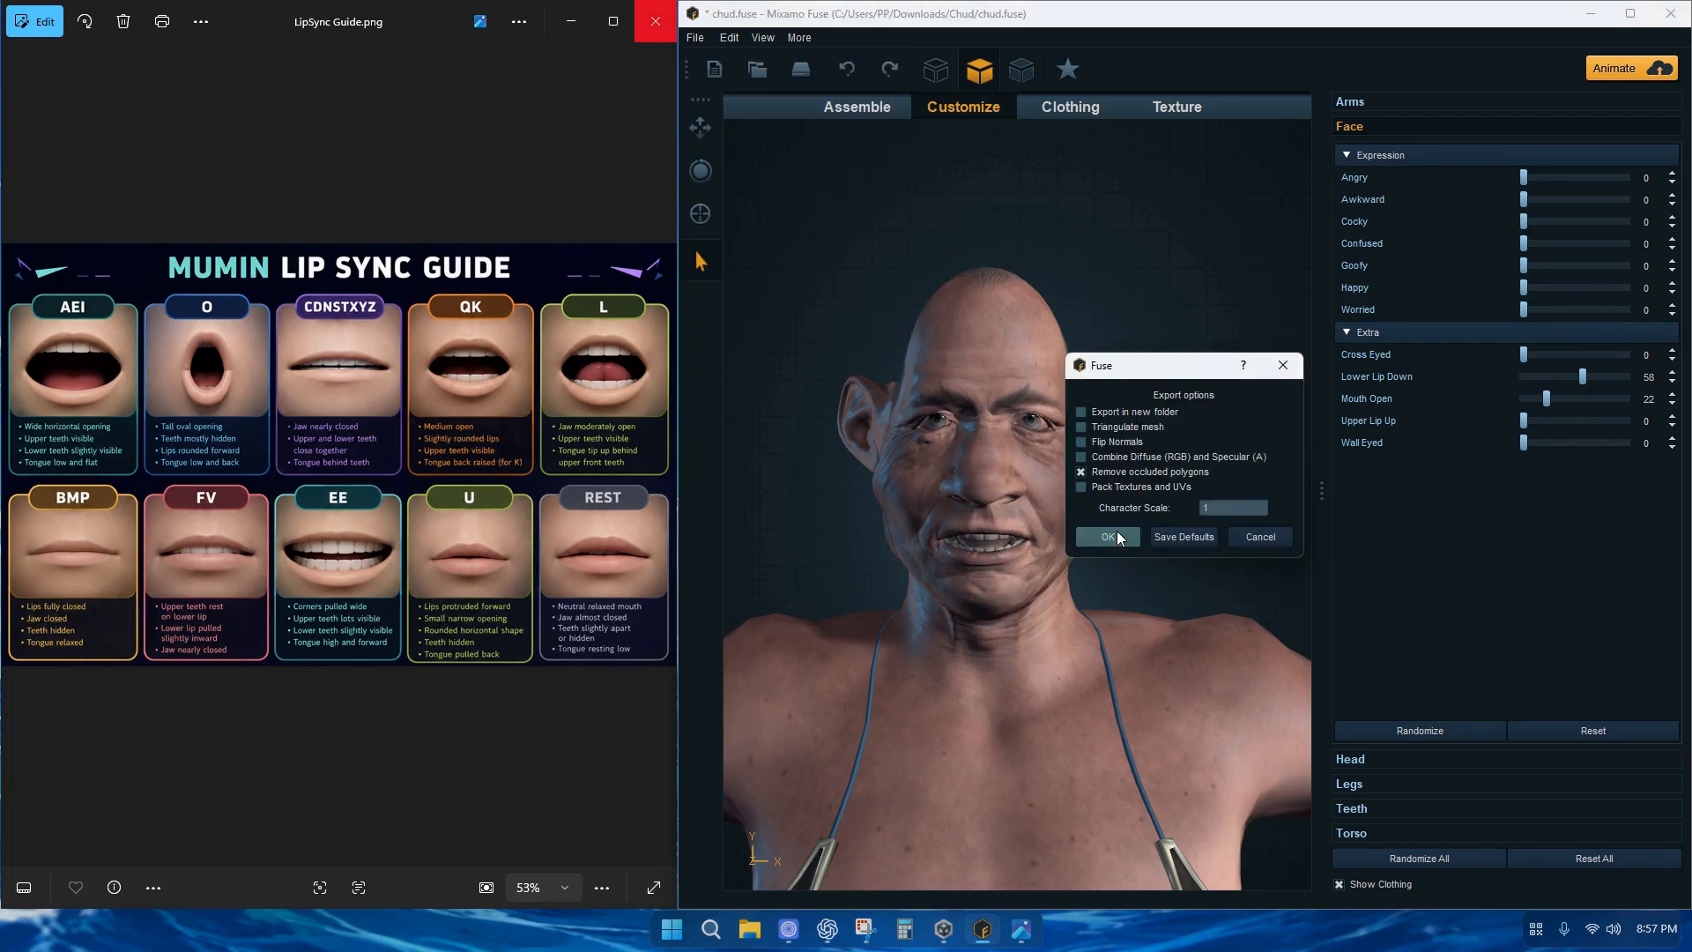
click(1108, 537)
text(l)
click(1377, 470)
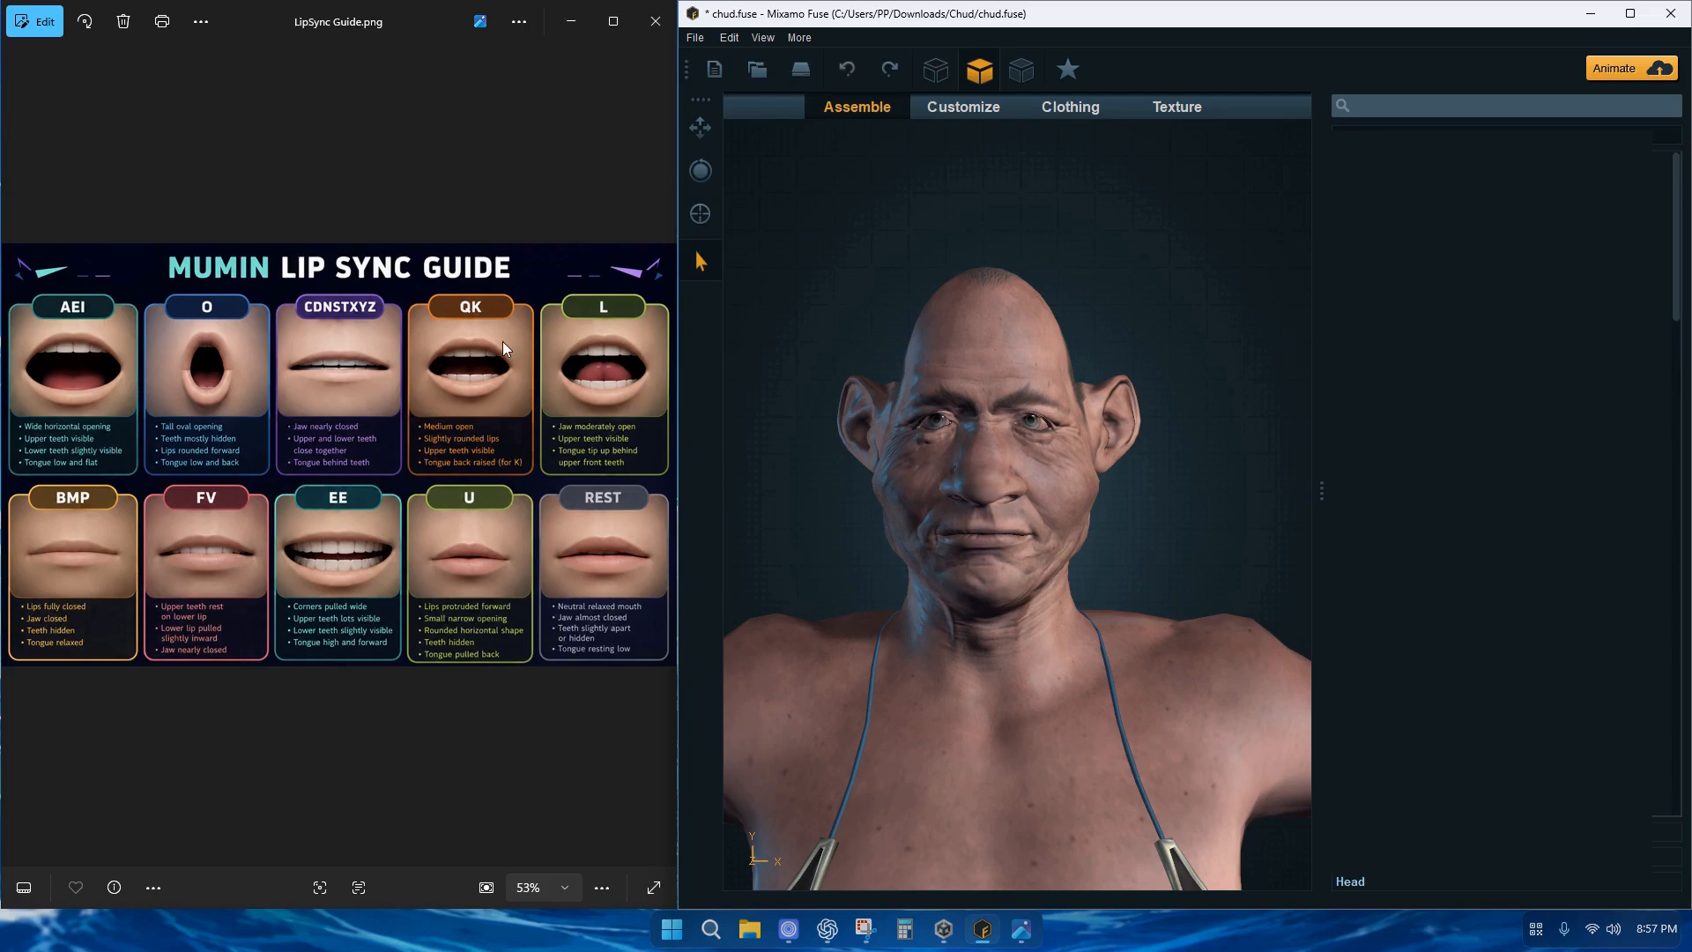
Undo the L mouth changes and part the lips for the QK shape with Lower Lip Down at 69 and Mouth Open at 40
click(1065, 108)
click(991, 112)
drag(1530, 401, 1605, 377)
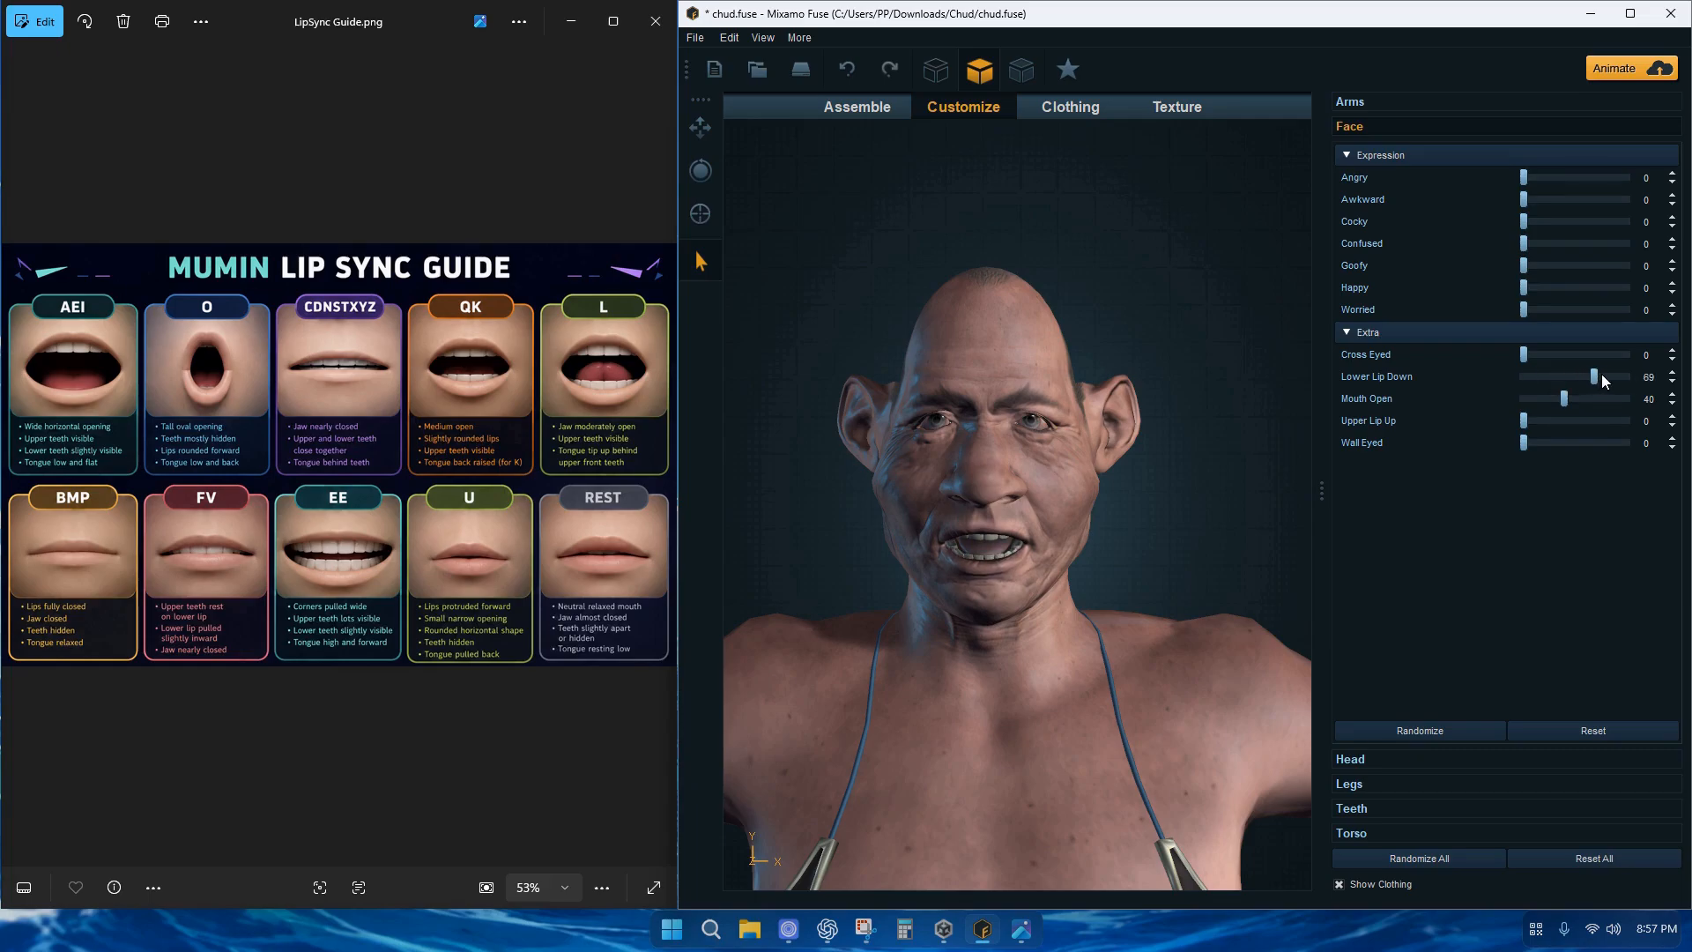
Narrow the QK mouth by setting Mouth Narrow / Wide to -100 and Lip Corners Narrow / Wide to -62
click(1383, 757)
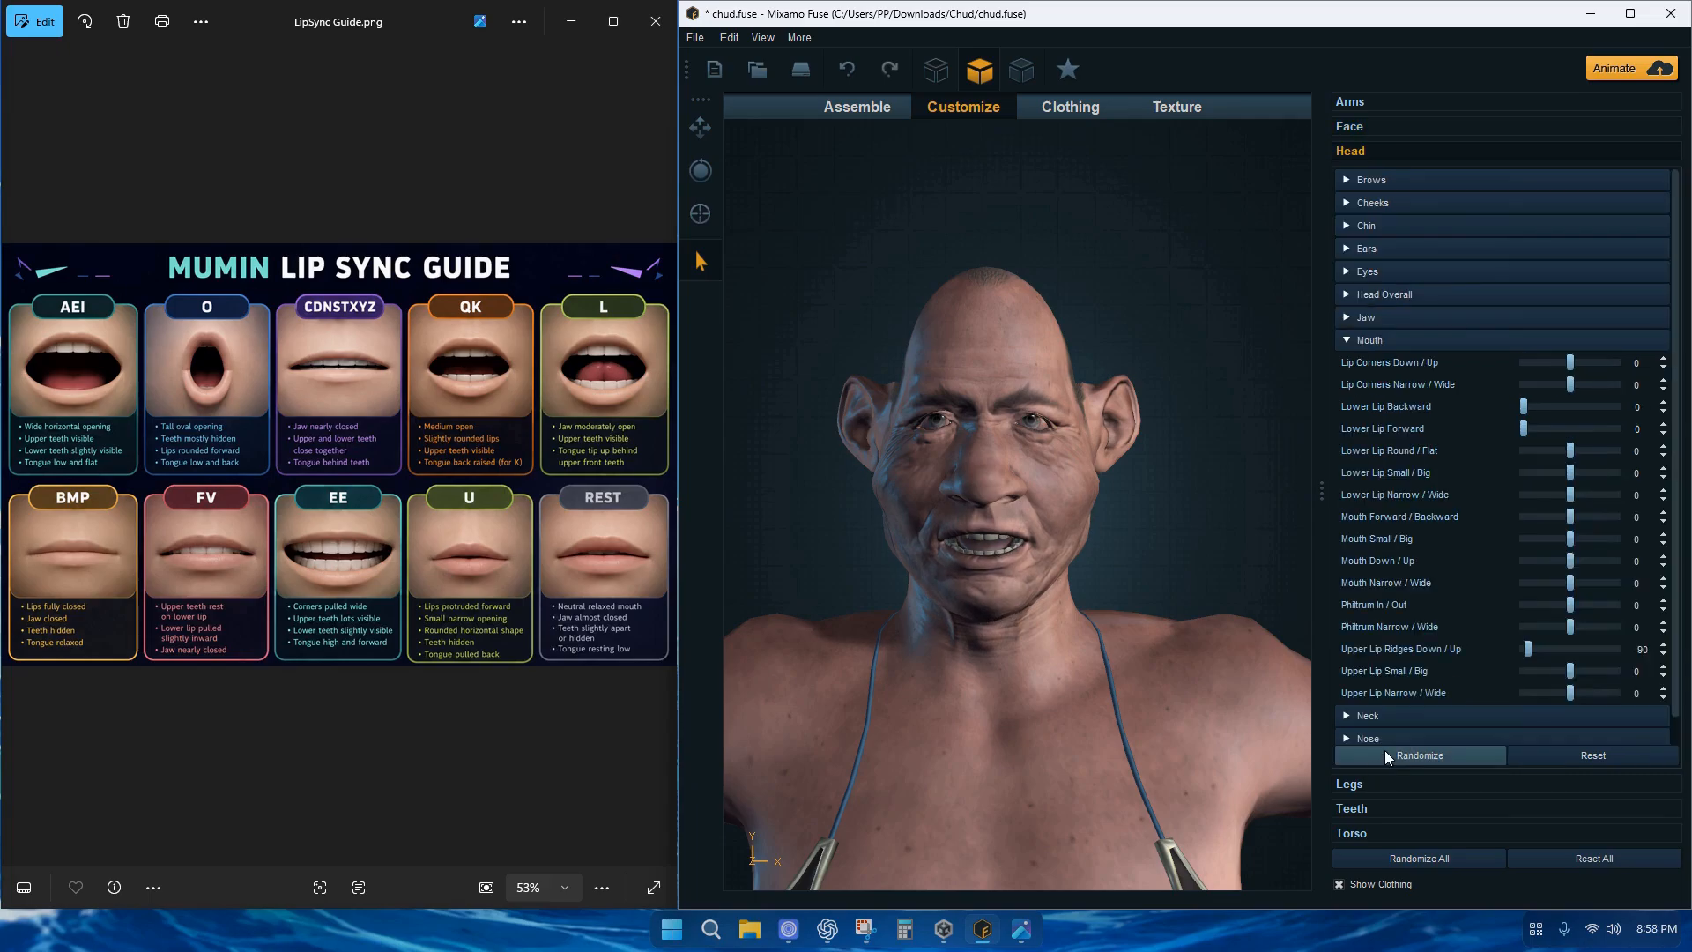
drag(1571, 582, 1467, 583)
drag(1570, 388, 1539, 389)
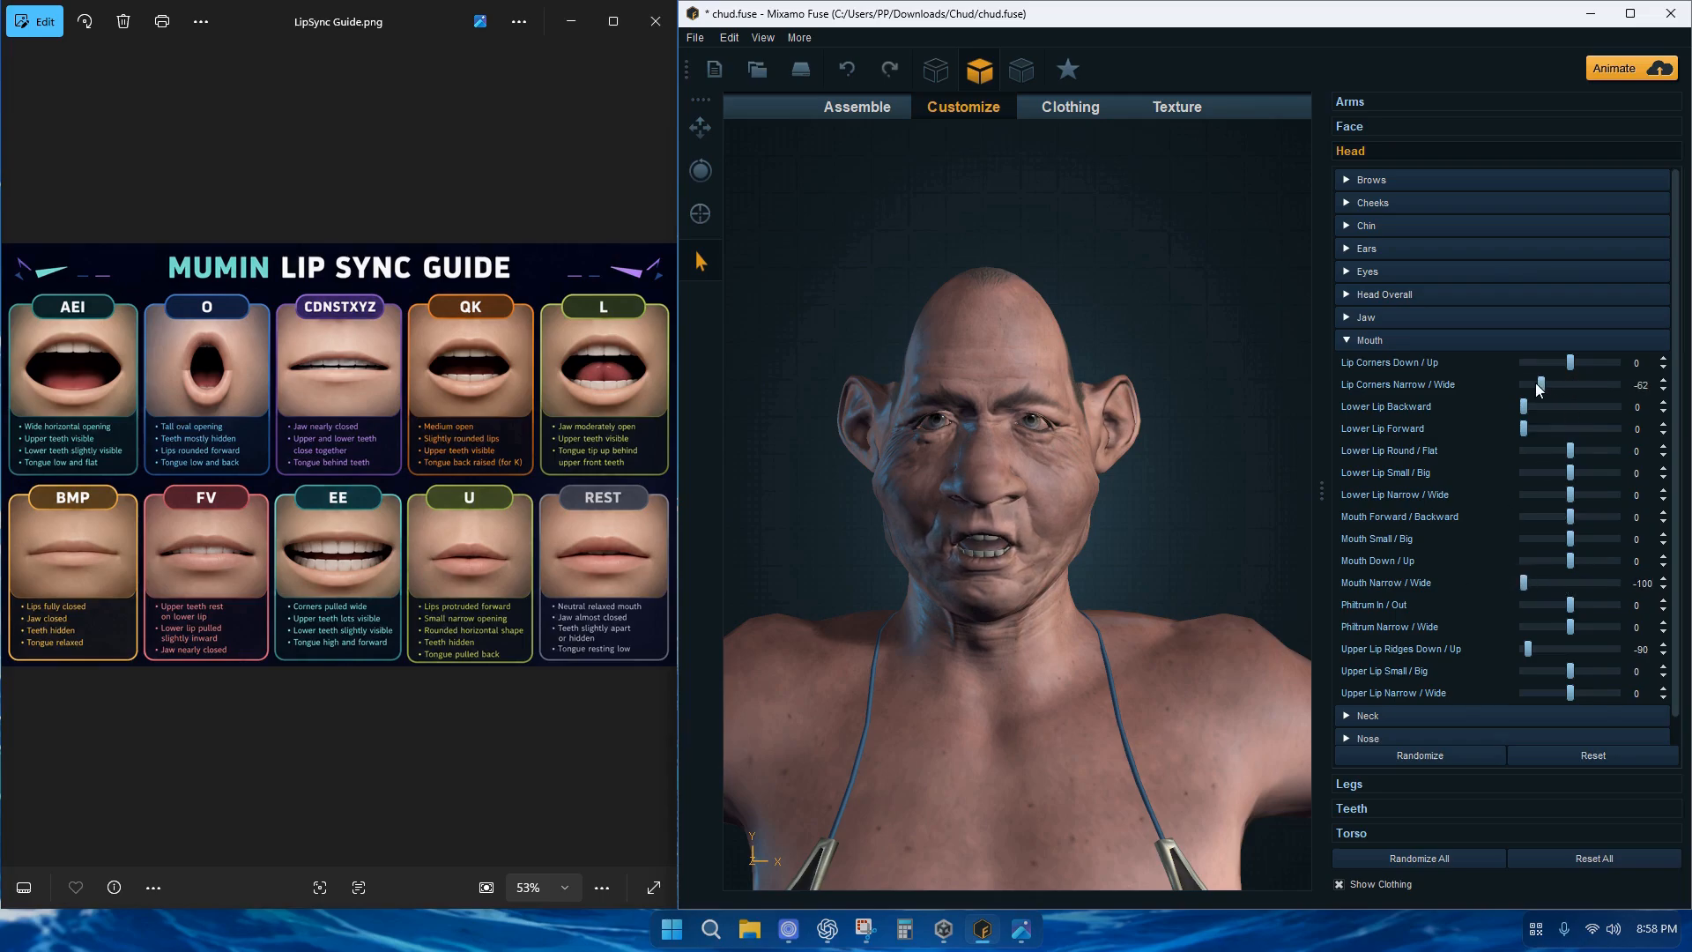
Refine the QK shape with Lower Lip Down at 50, Mouth Open at 18 and Lip Corners Narrow / Wide at -41
click(1393, 126)
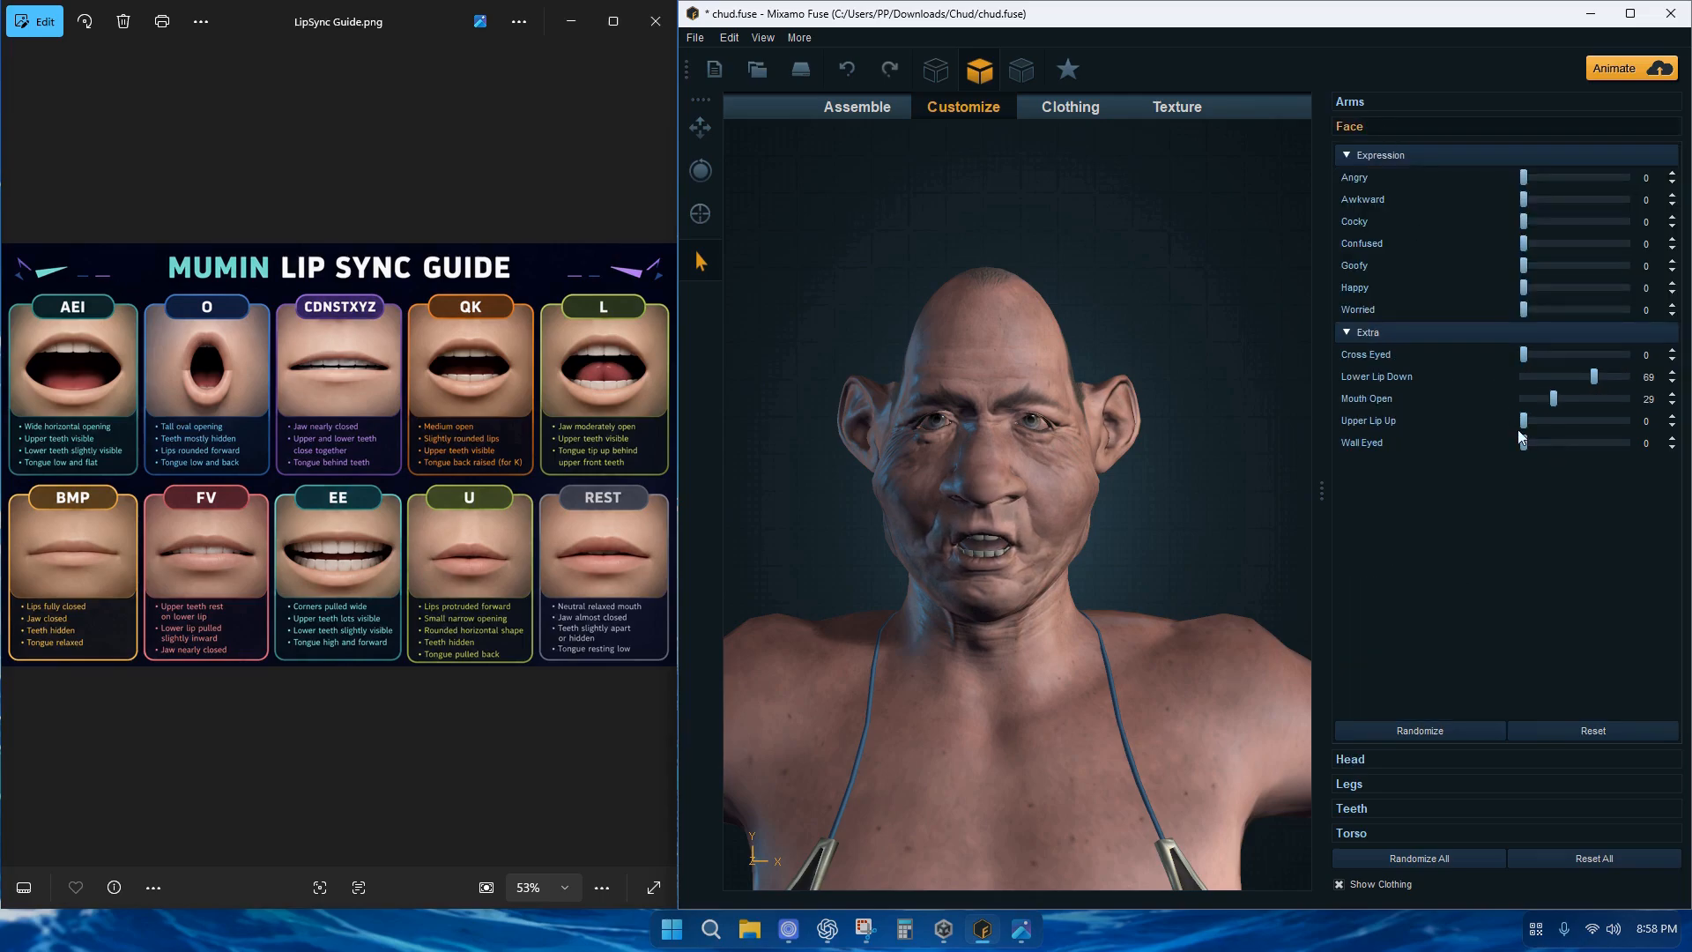
drag(1593, 376, 1535, 402)
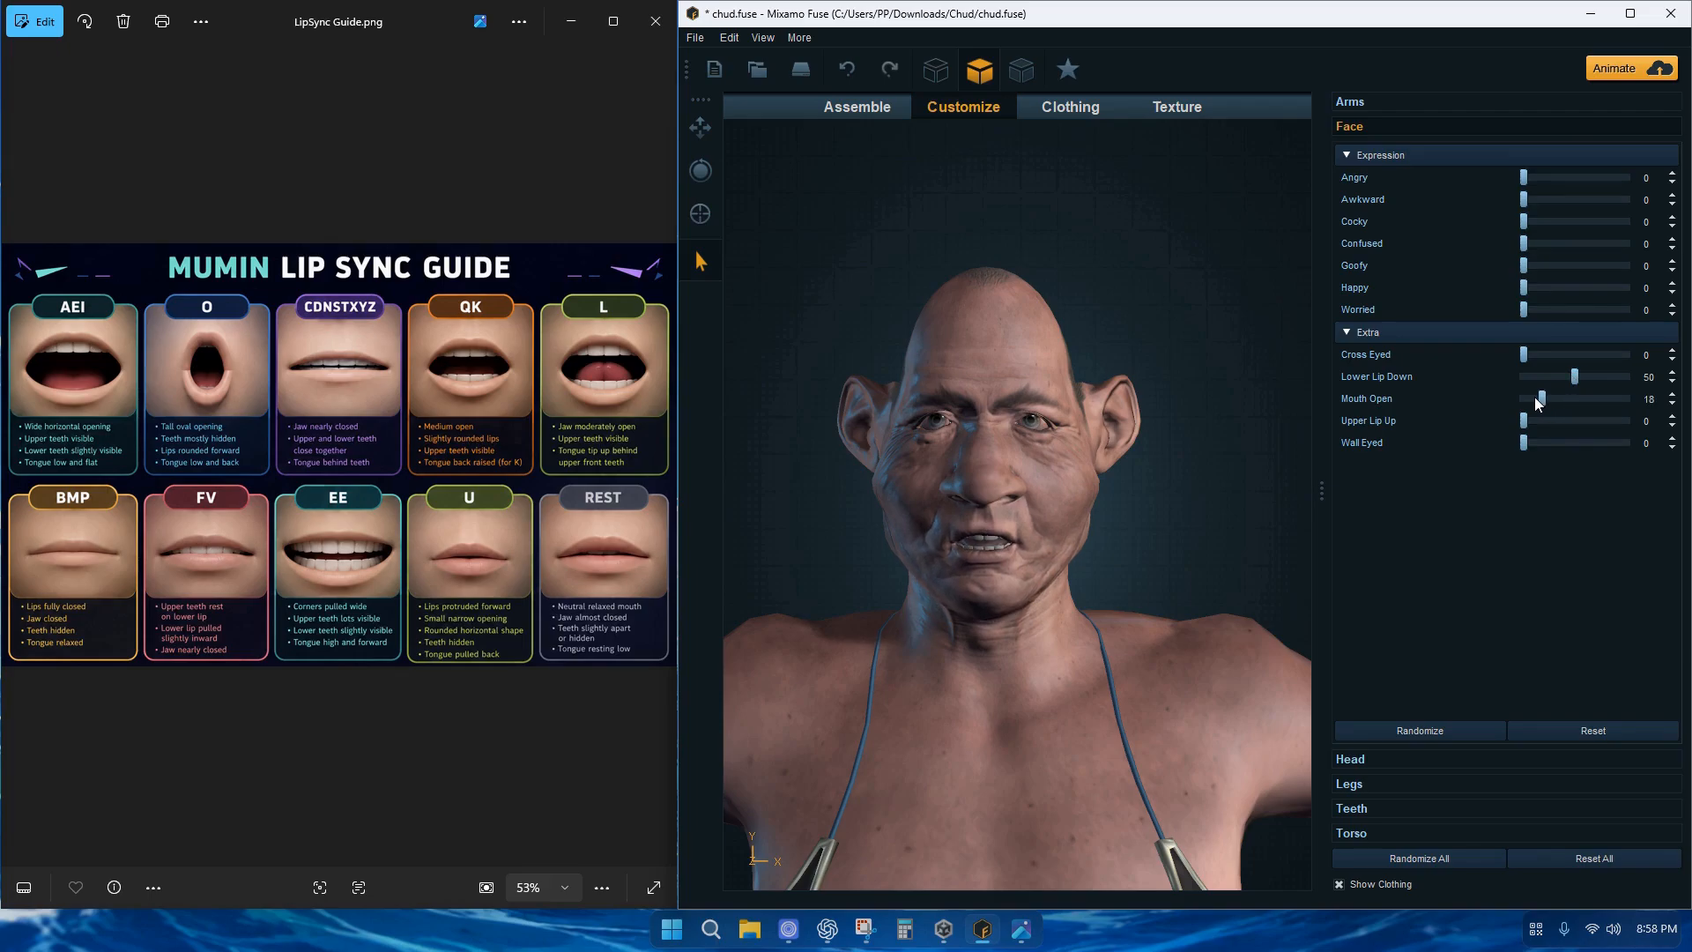
click(1387, 758)
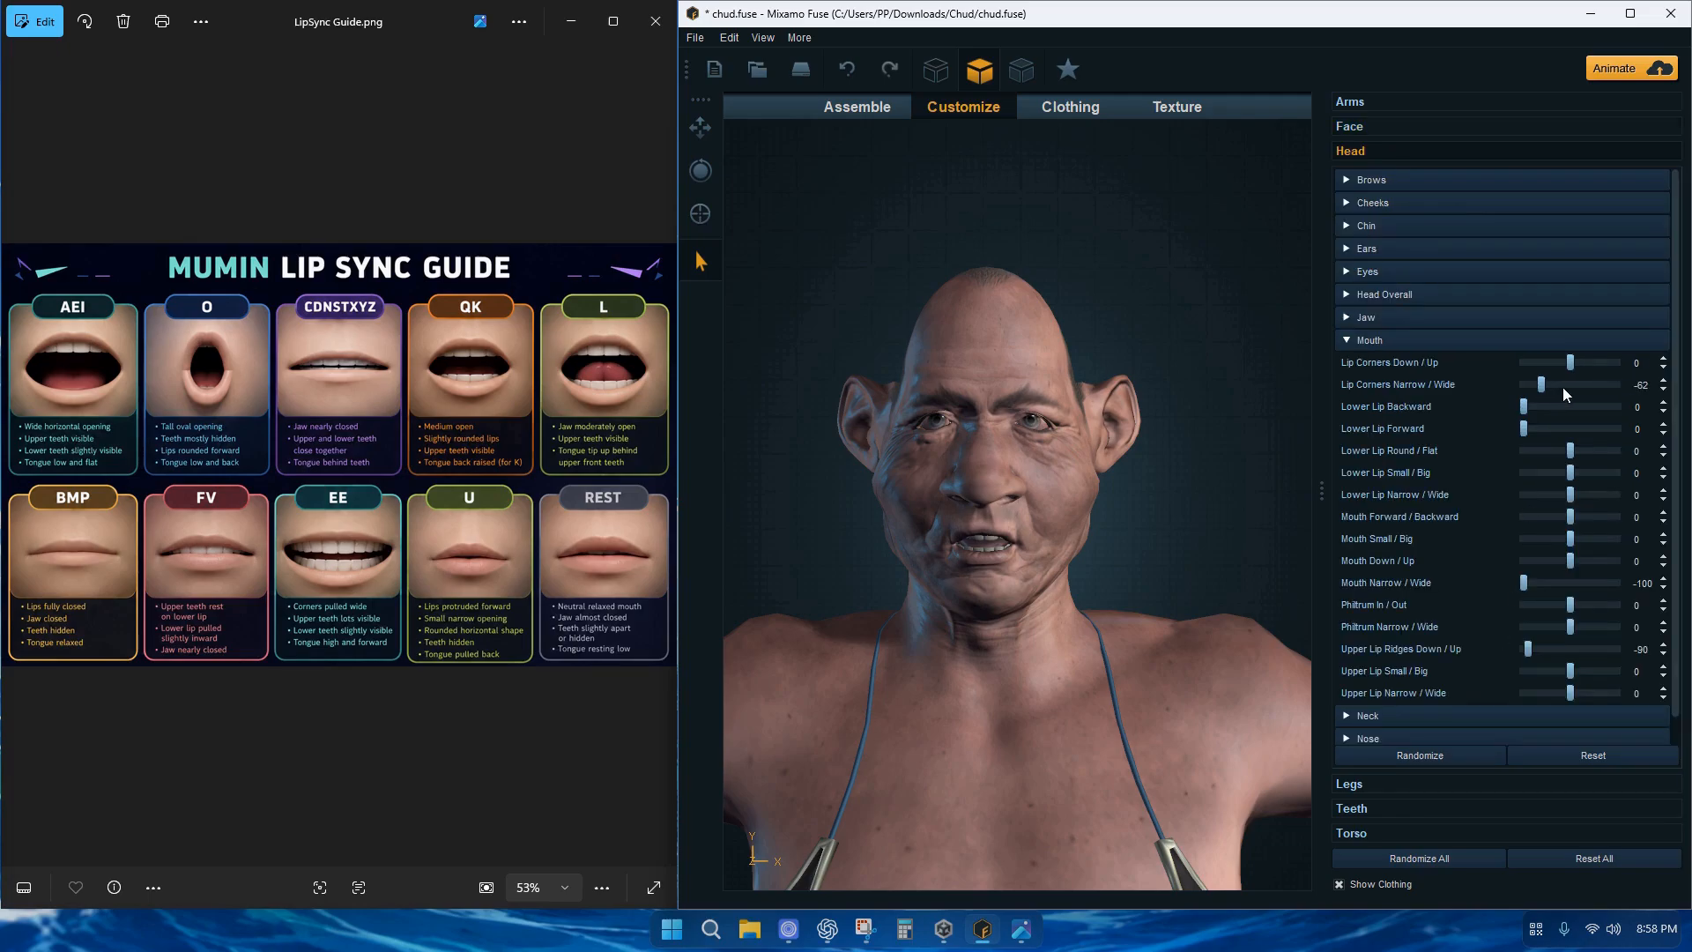
mouse_move(1542, 385)
mouse_down()
mouse_move(1521, 386)
mouse_move(1551, 391)
mouse_up()
Export the QK mouth shape as an OBJ named q, keeping the default export options
click(695, 37)
mouse_move(740, 242)
click(1014, 244)
click(1112, 536)
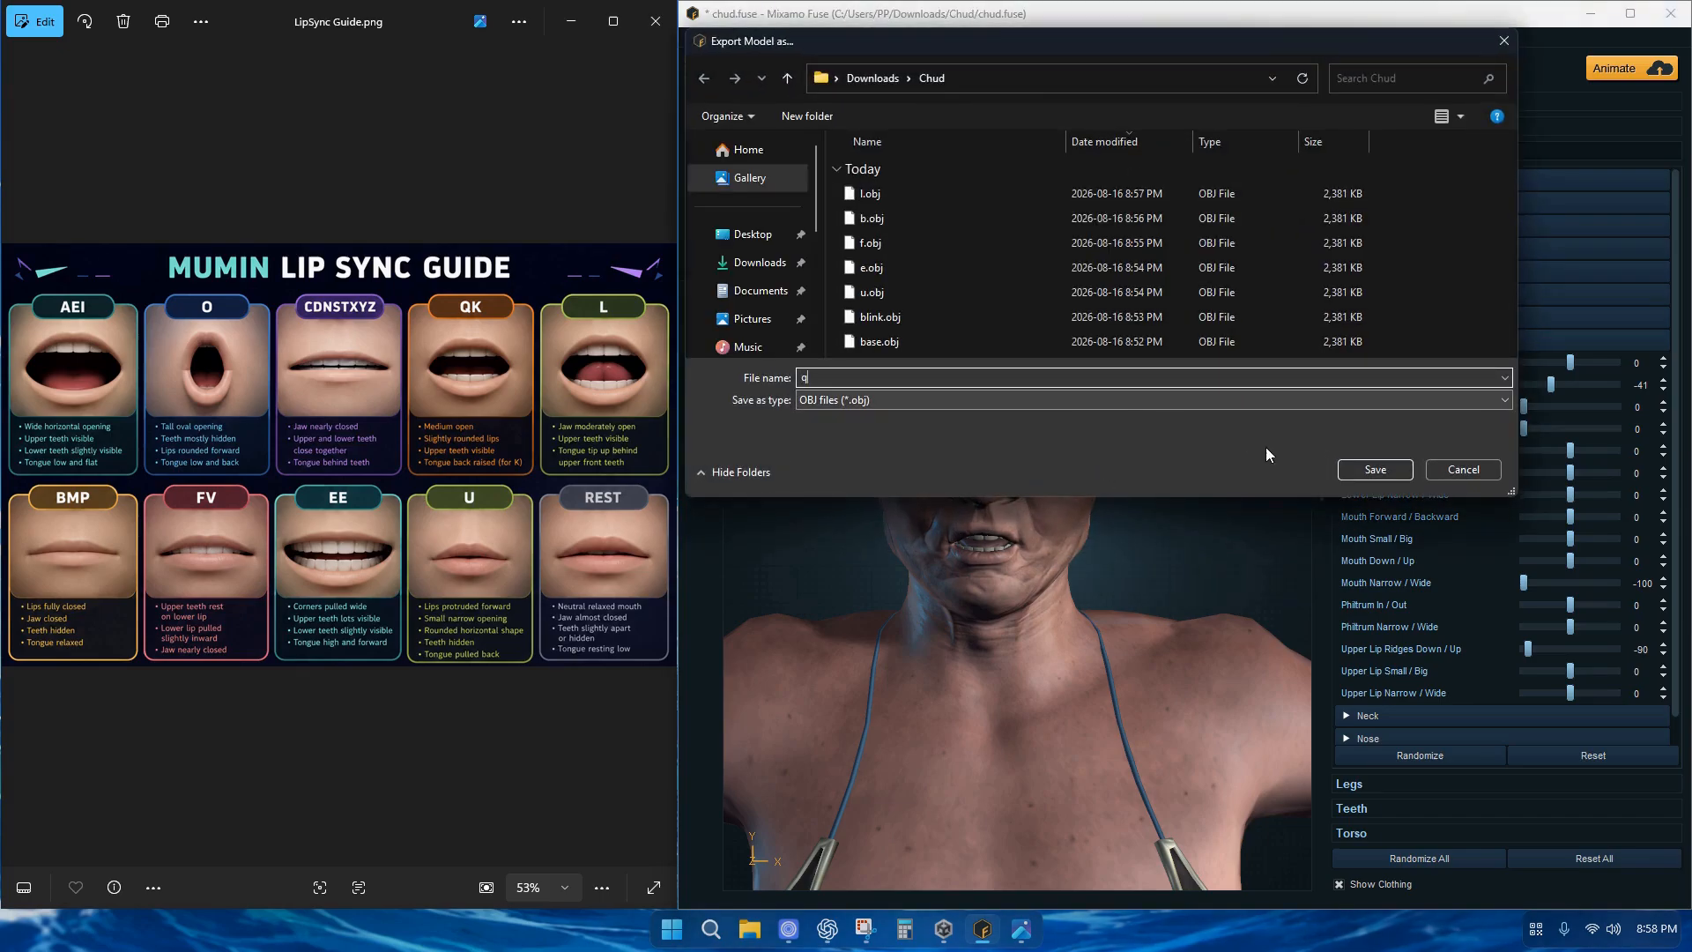
click(1368, 470)
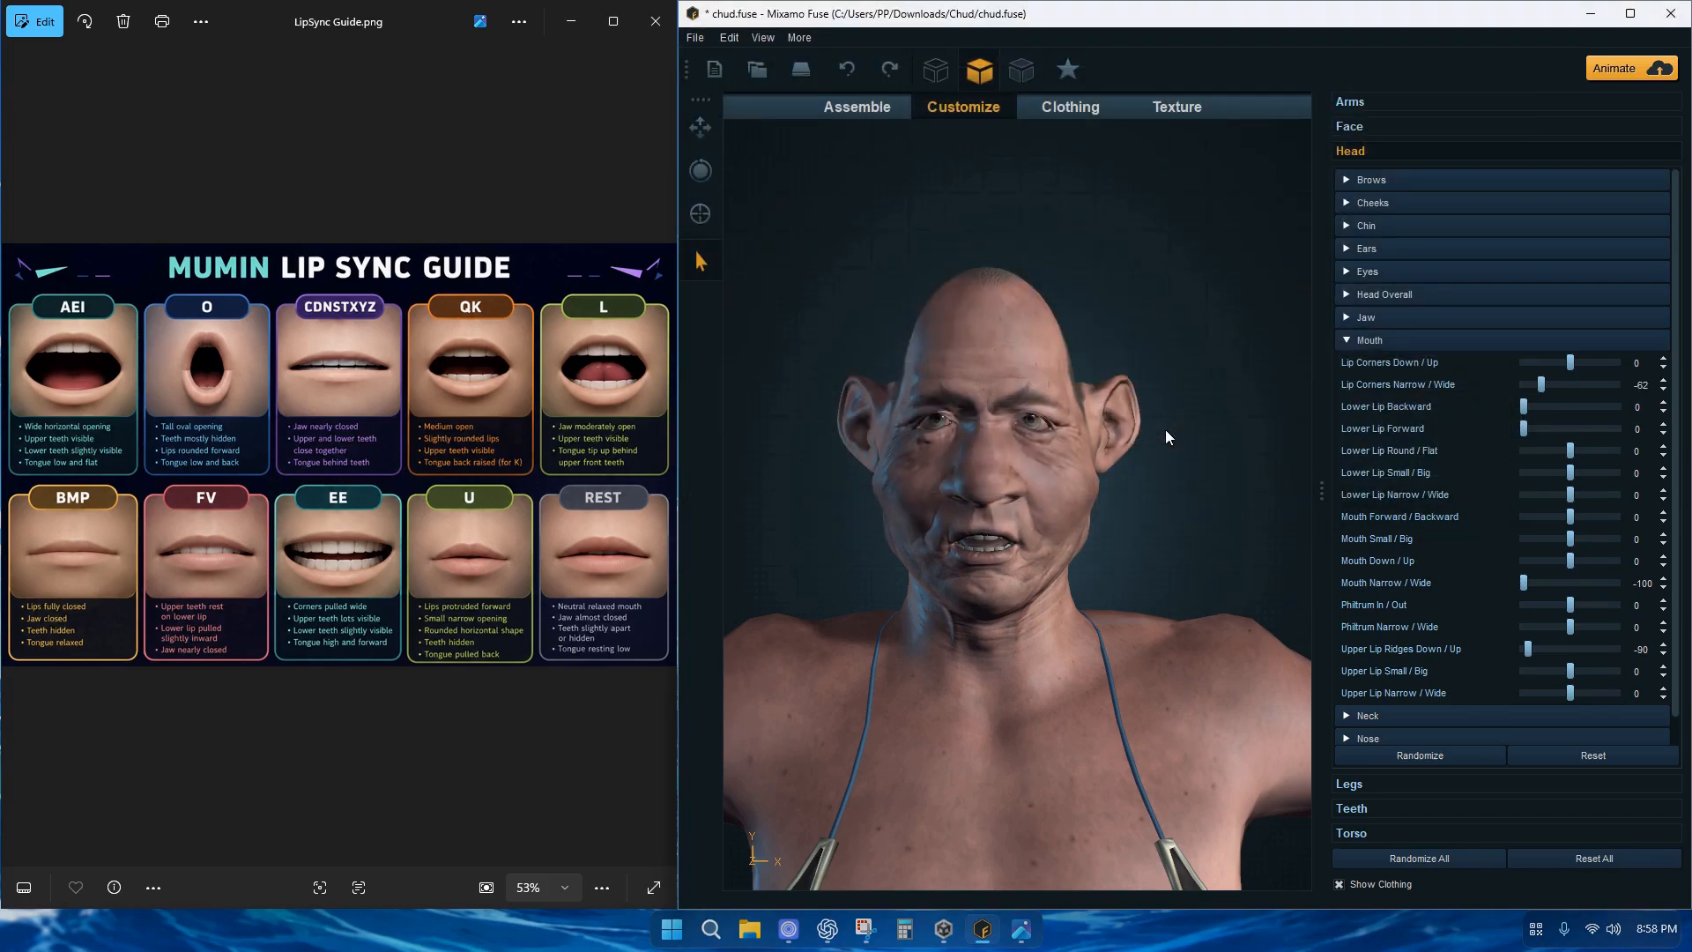
Undo the QK changes and shape the CDNSTXYZ mouth with Lower Lip Down at 89, Mouth Open at 5 and Upper Lip Up at 13
click(964, 106)
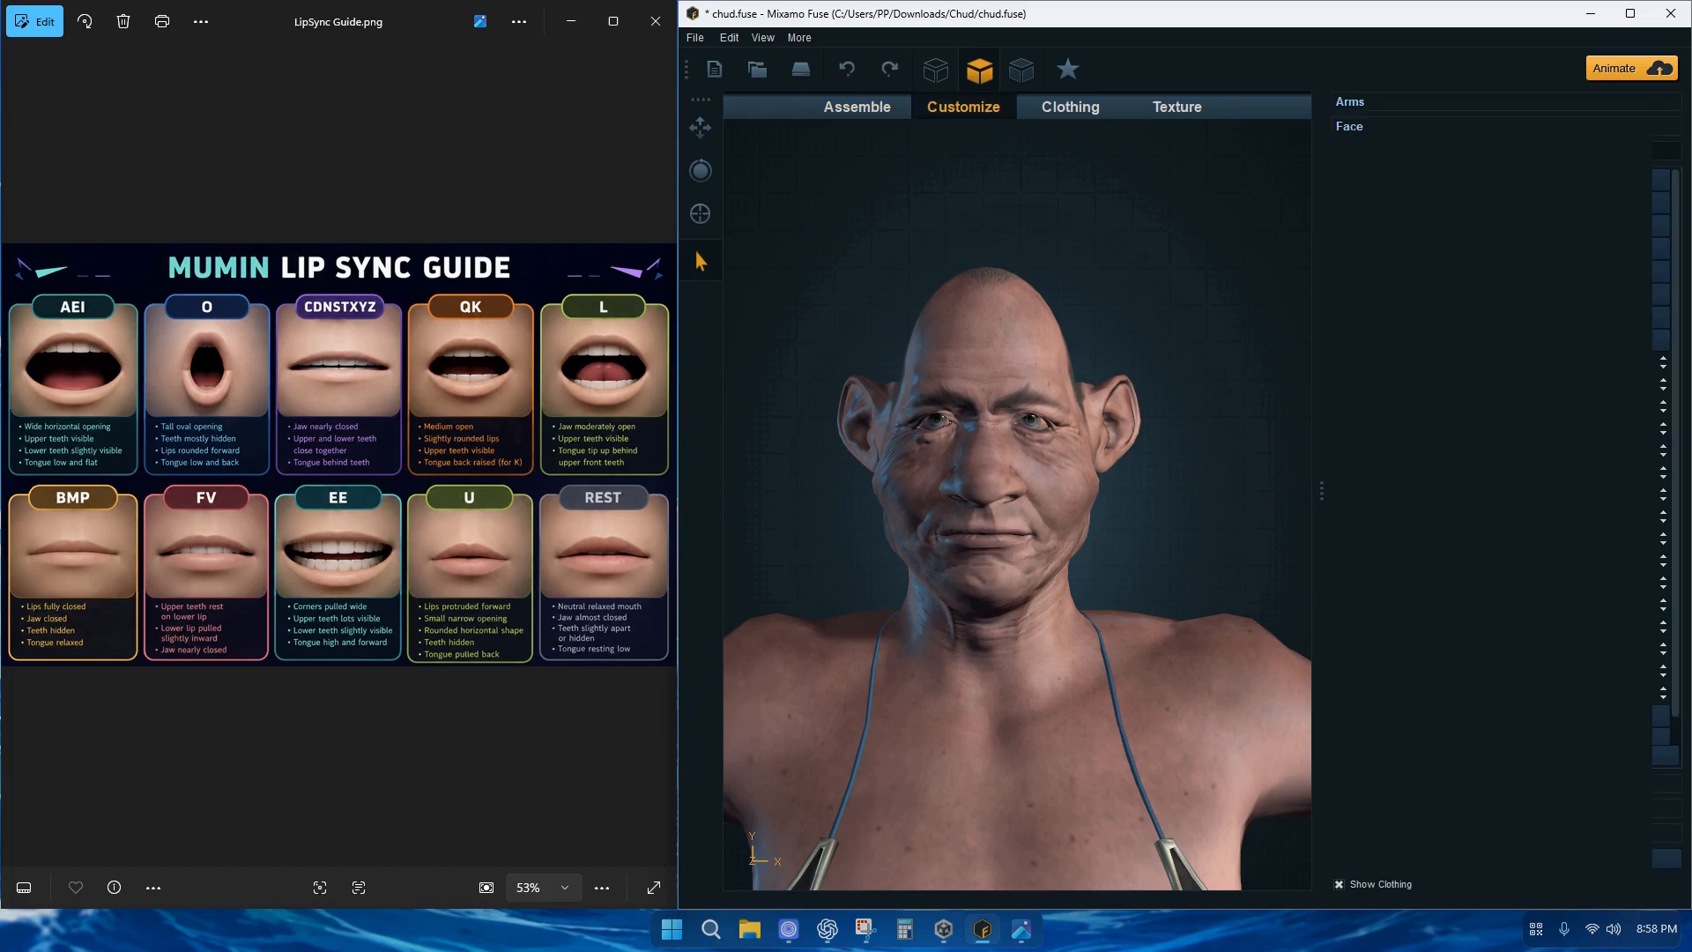
mouse_move(1525, 400)
mouse_down()
mouse_move(1620, 373)
mouse_move(1526, 398)
mouse_move(1529, 421)
mouse_up()
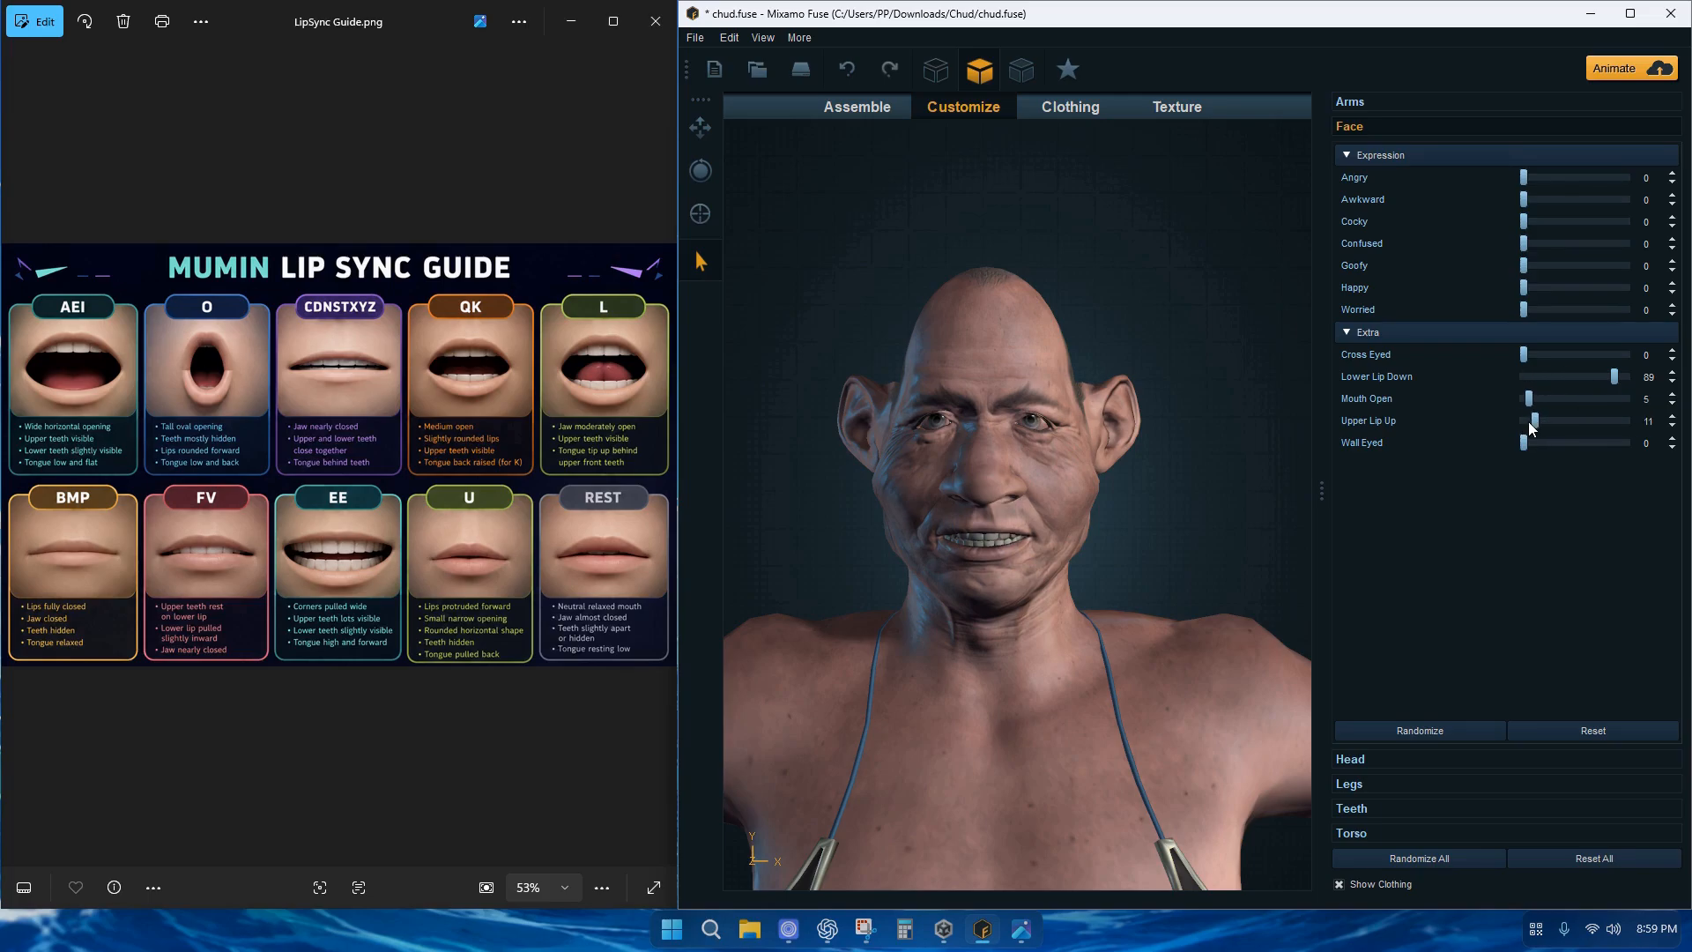
Export the CDNSTXYZ mouth shape as an OBJ named c, keeping the default export options
click(696, 37)
mouse_move(882, 245)
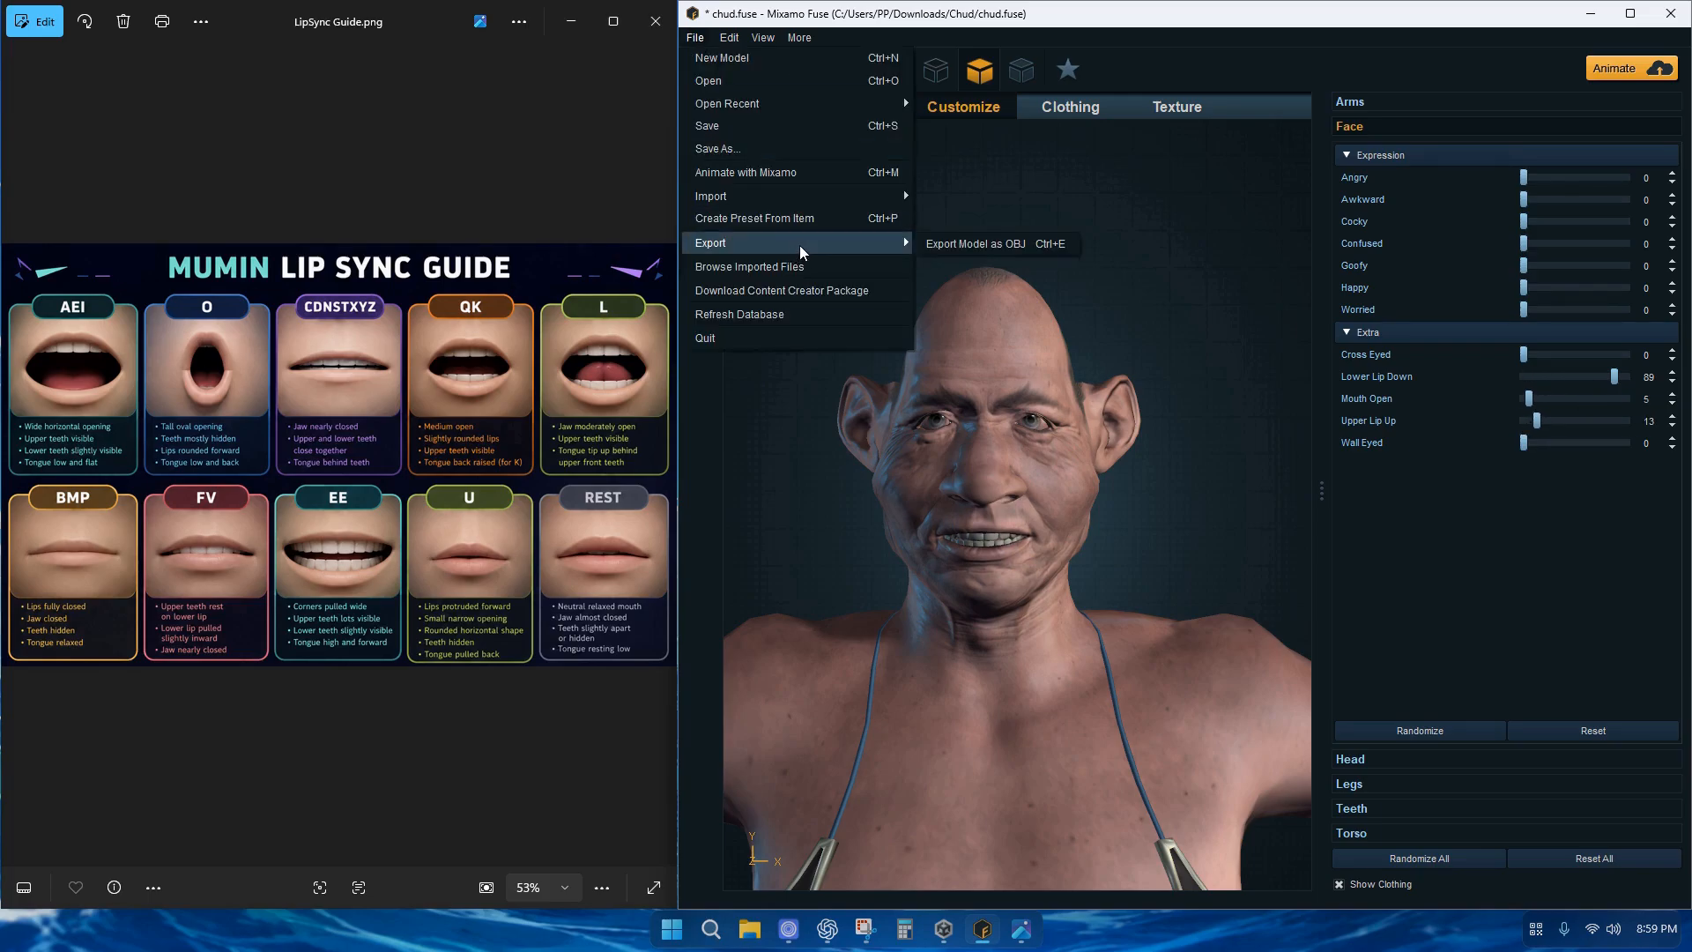
click(1045, 244)
click(1118, 536)
text(c)
click(1366, 464)
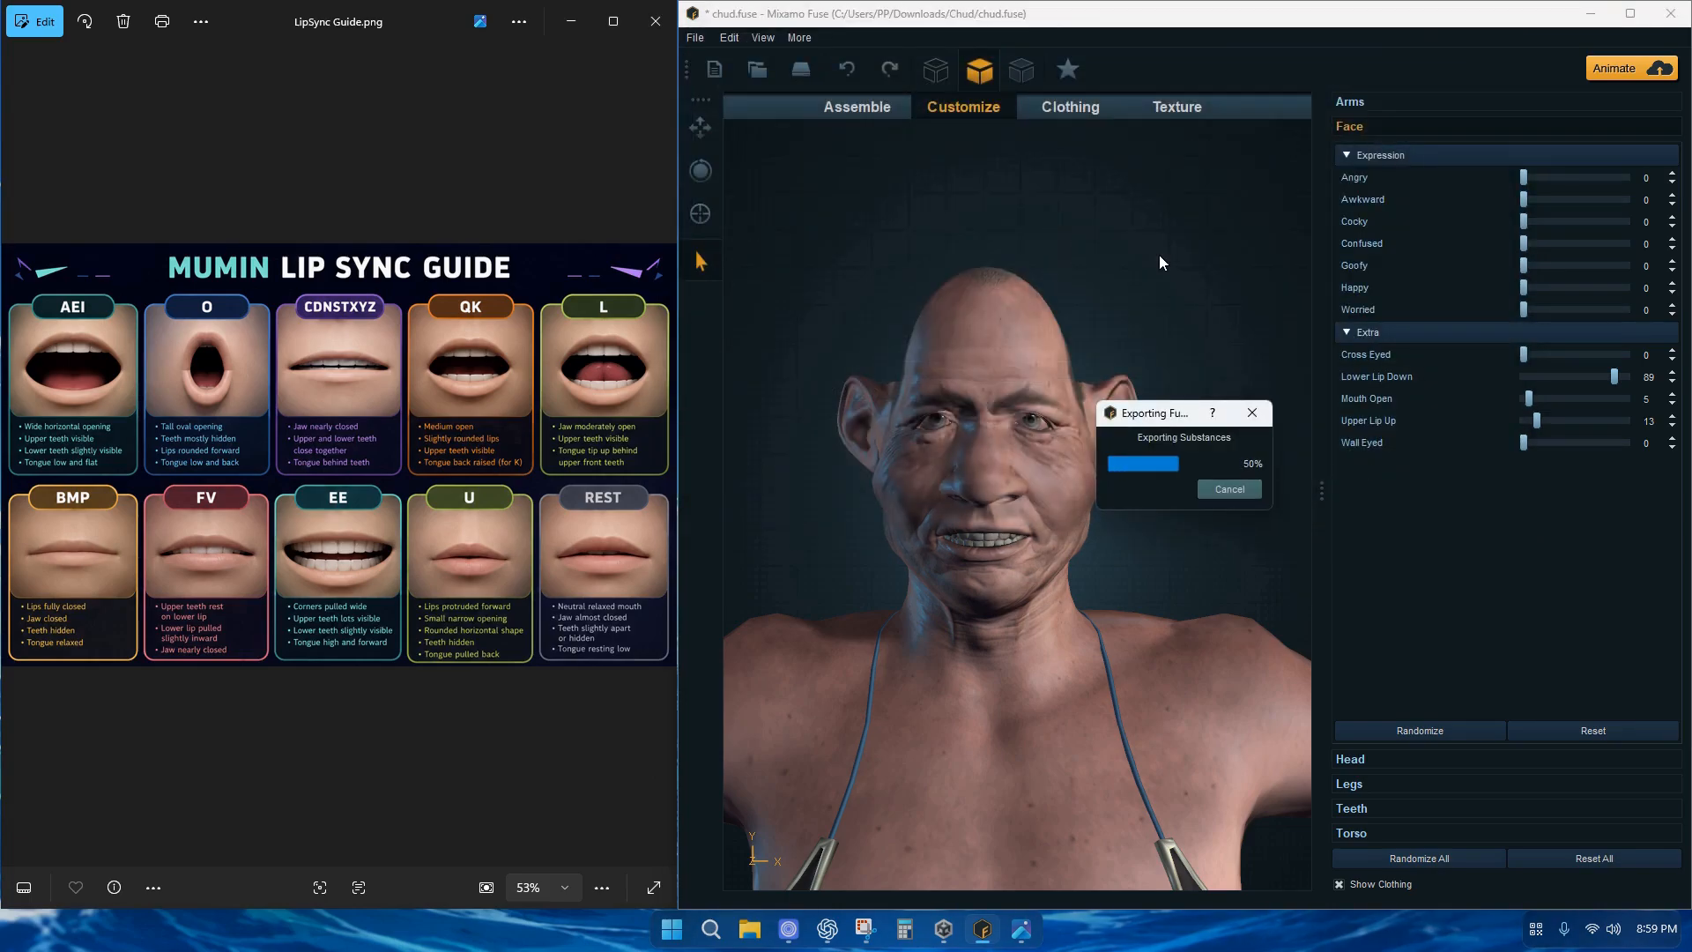
Undo the CDNSTXYZ changes and form an open O mouth with Lip Corners Narrow / Wide and Mouth Narrow / Wide at -100
click(987, 102)
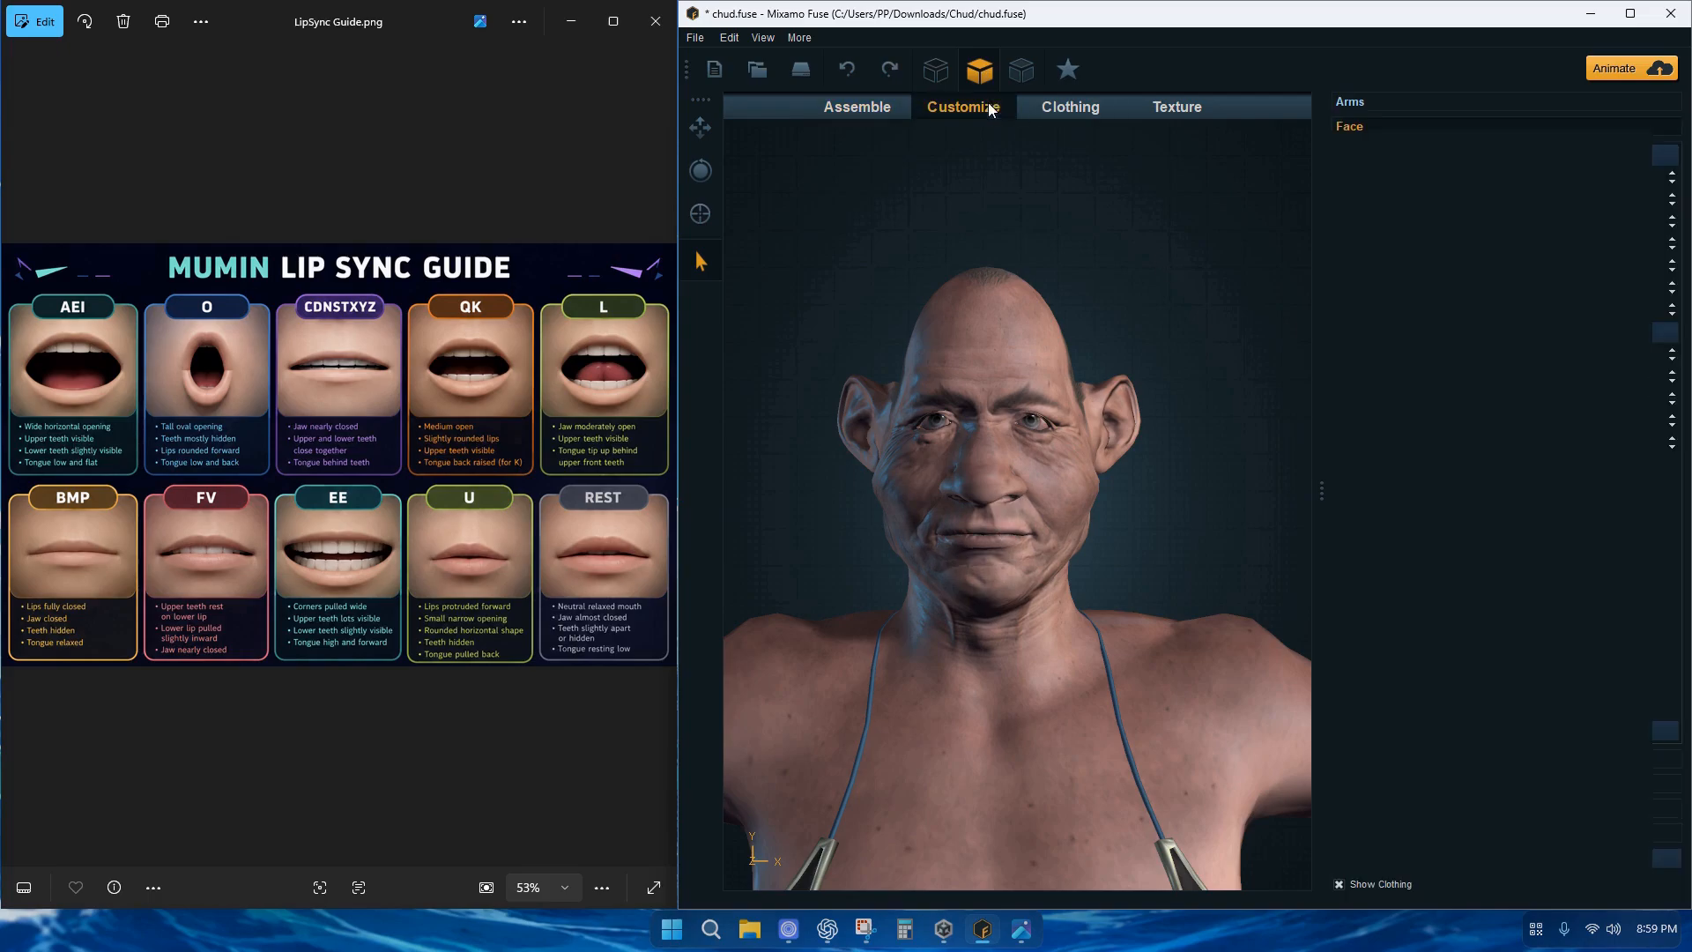
mouse_move(1524, 378)
mouse_down()
mouse_move(1607, 381)
mouse_move(1521, 386)
mouse_up()
click(1420, 763)
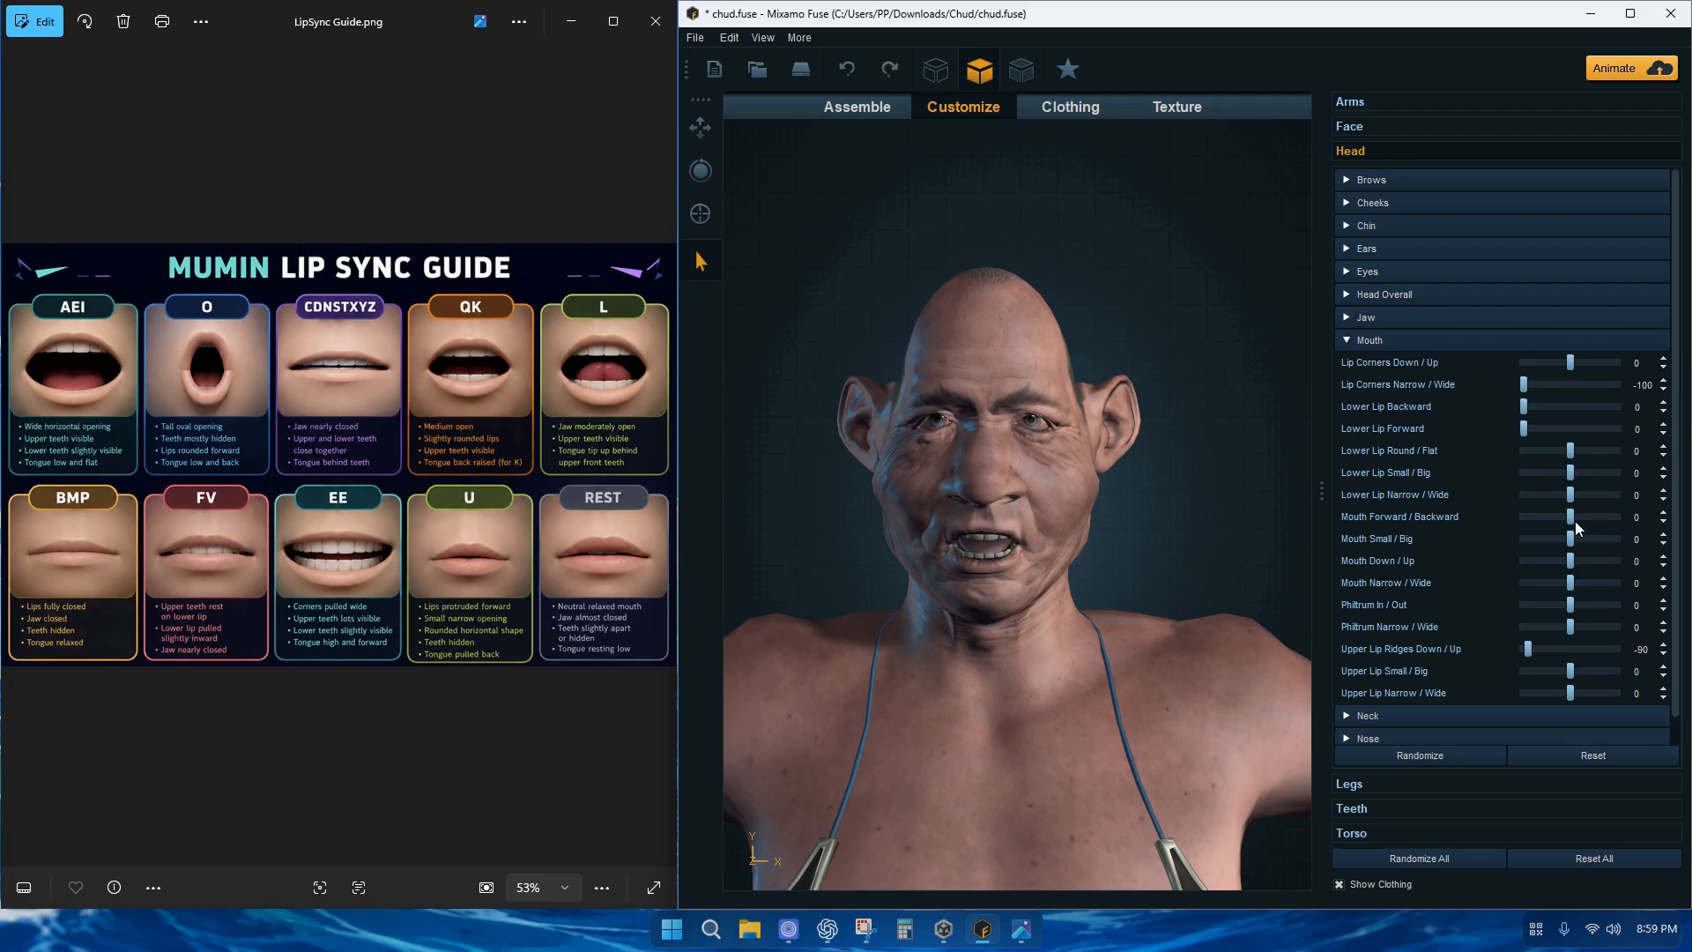
mouse_move(1568, 494)
mouse_down()
mouse_move(1524, 497)
mouse_move(1567, 502)
mouse_up()
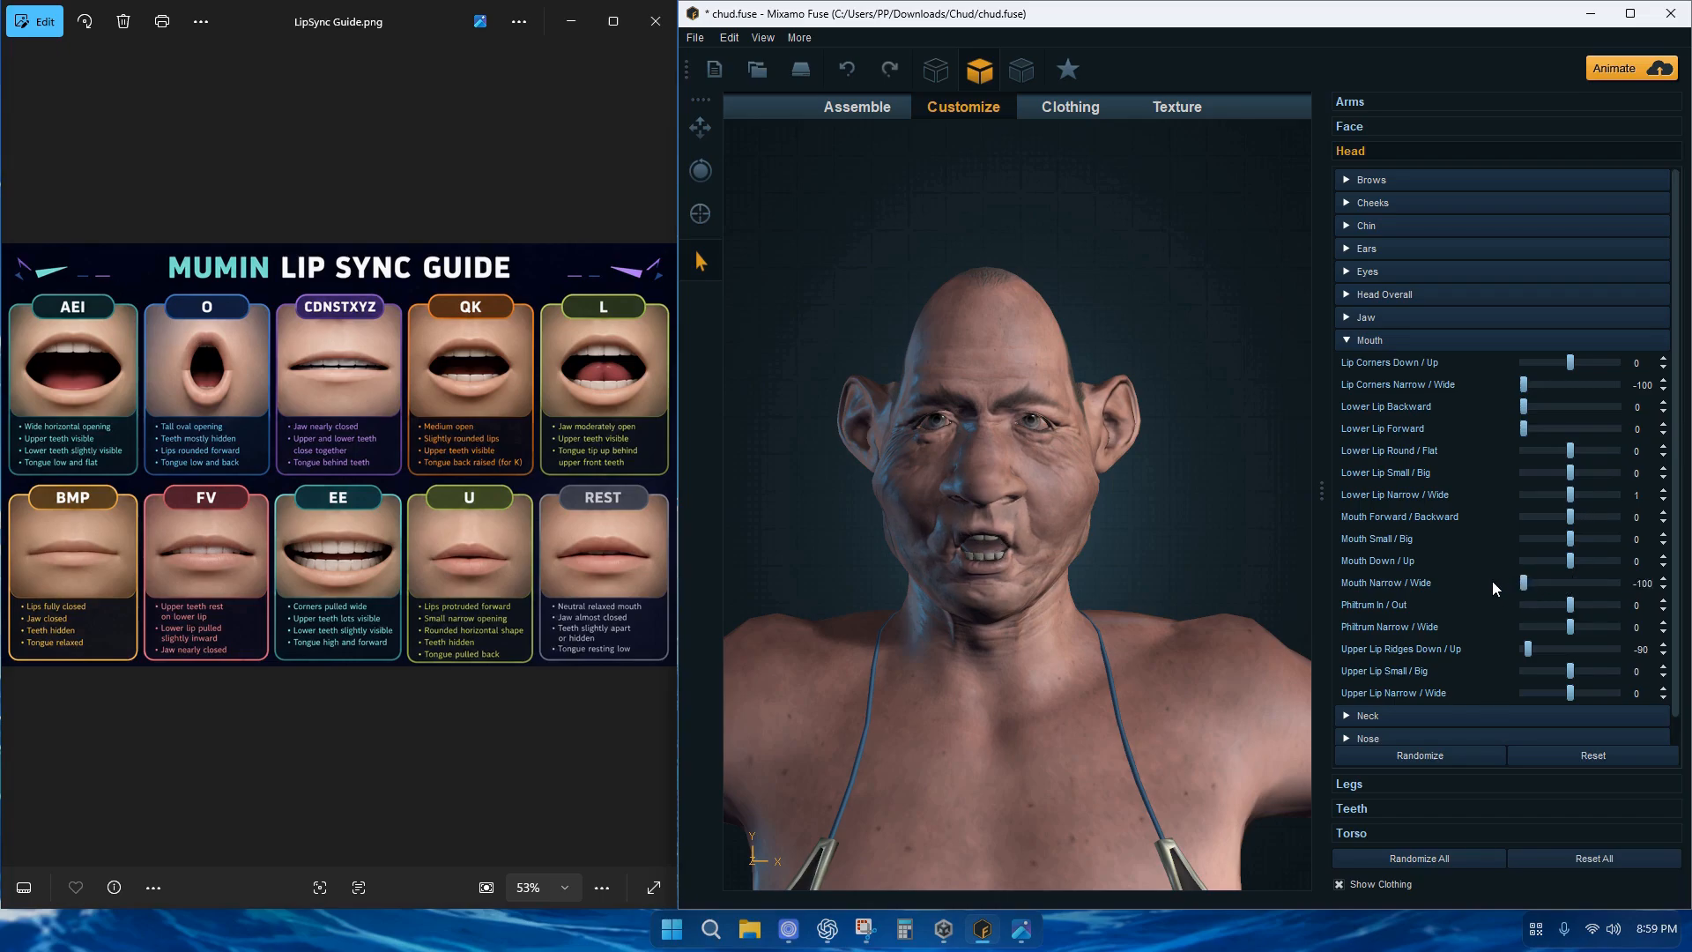
Refine the O shape with Lower Lip Down at 50, Upper Lip Up at 21, Mouth Small / Big at -65 and Mouth Open at 57
click(1390, 126)
drag(1527, 425, 1575, 377)
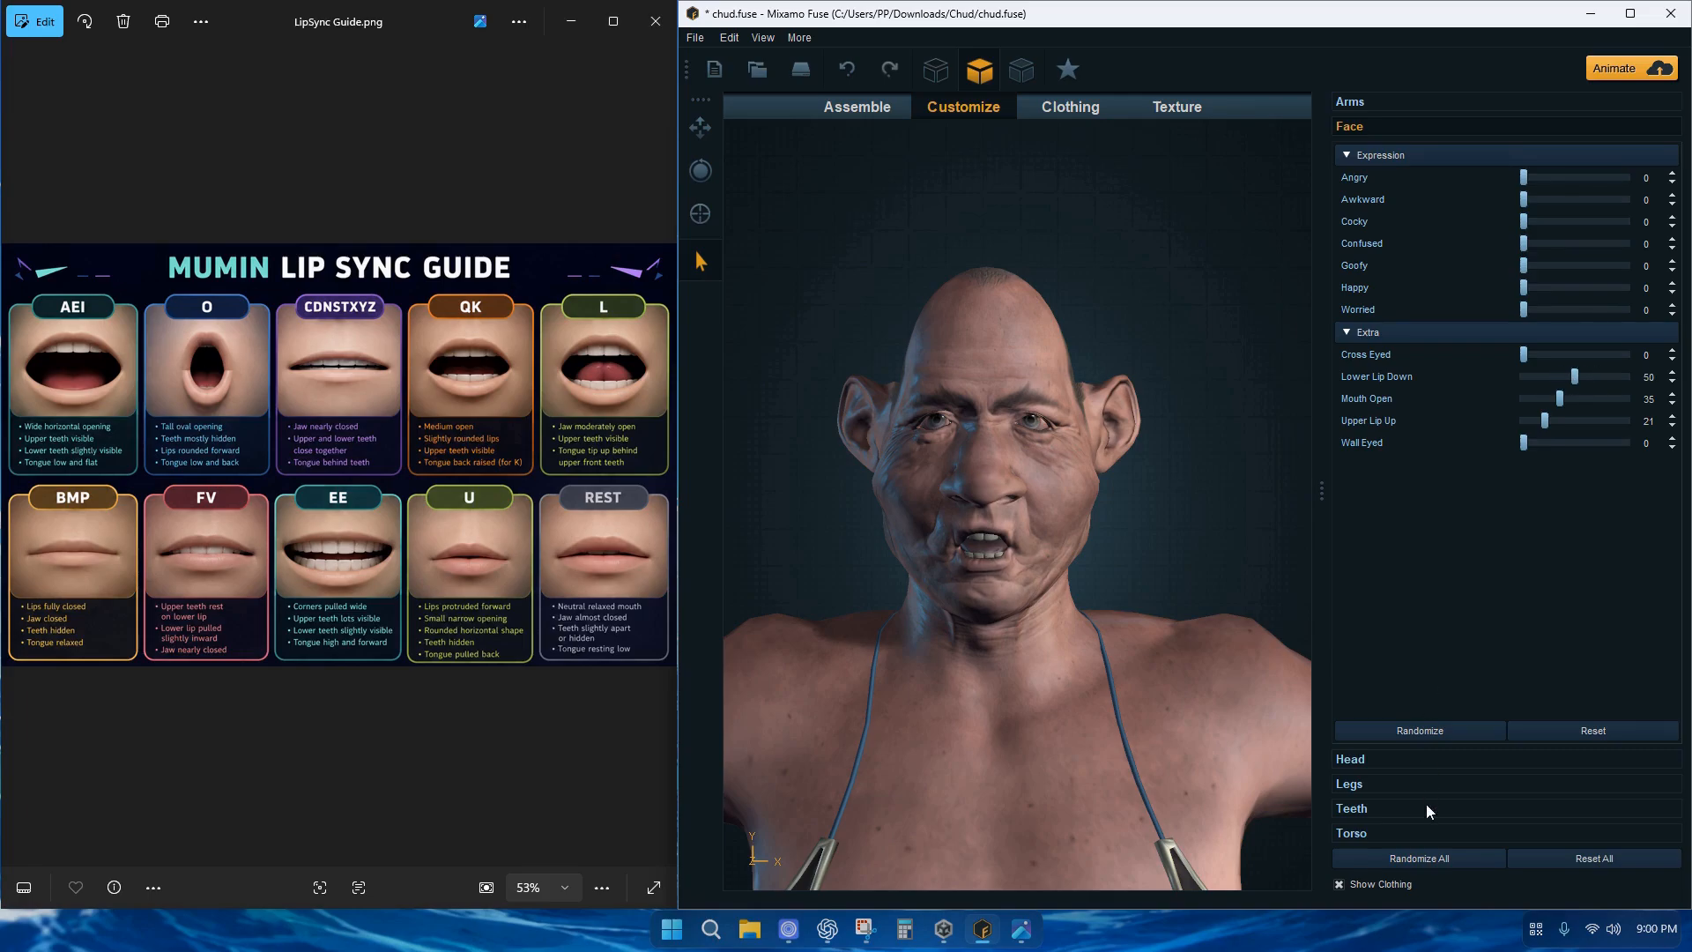
click(1410, 759)
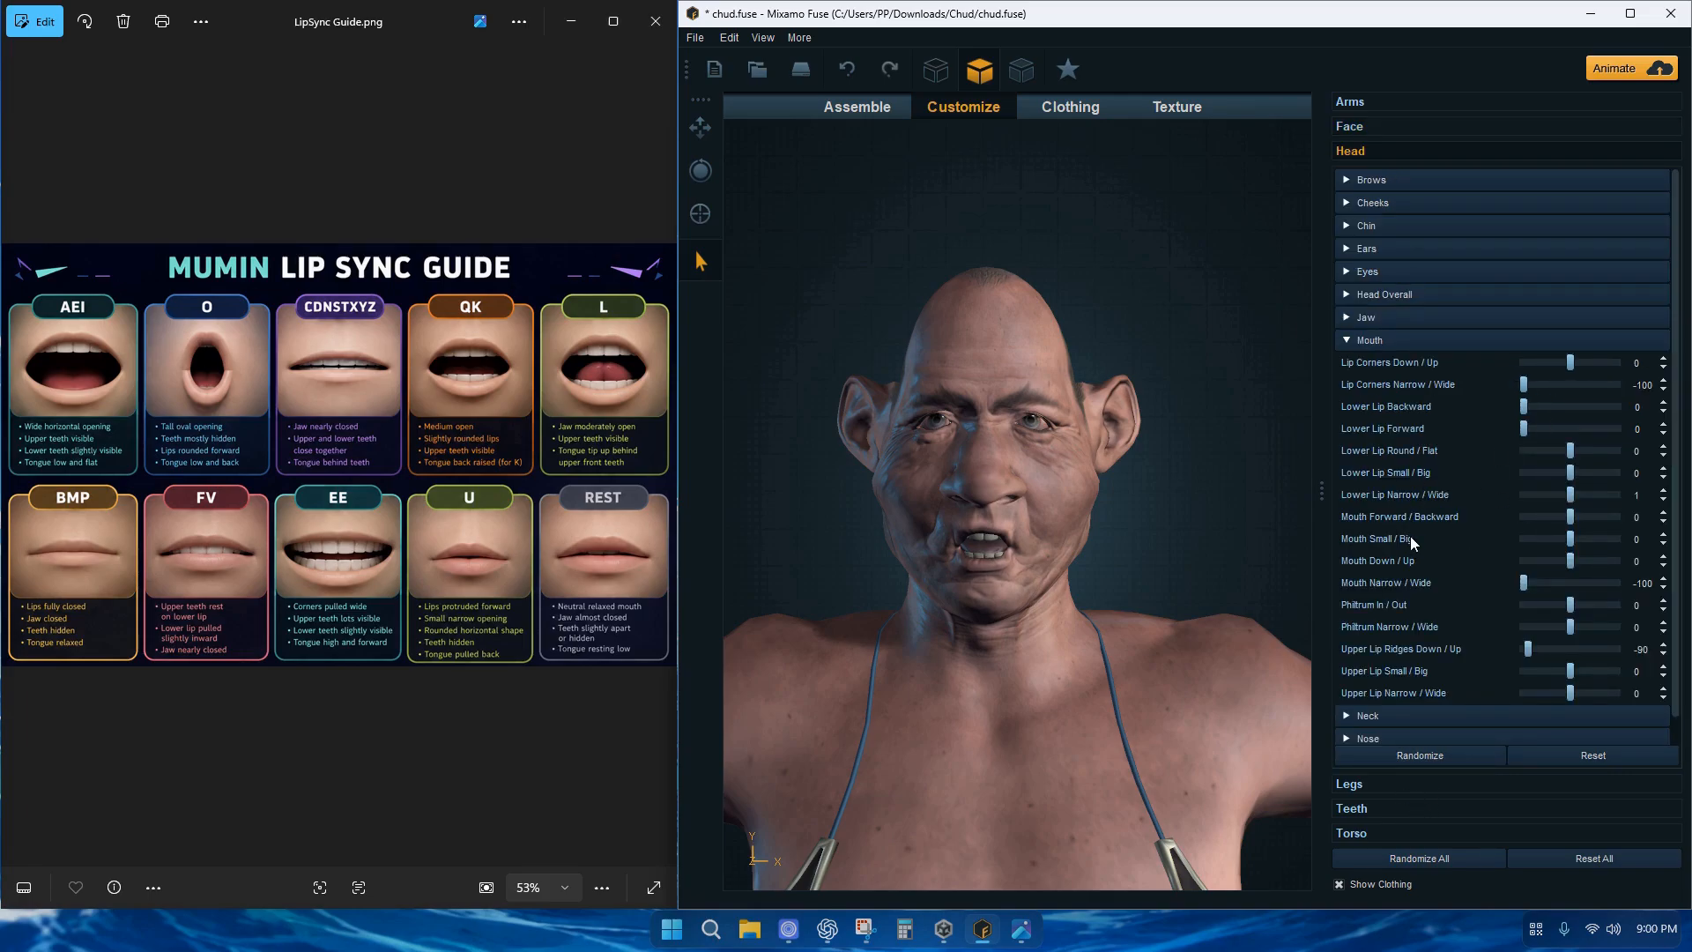
drag(1572, 539, 1540, 539)
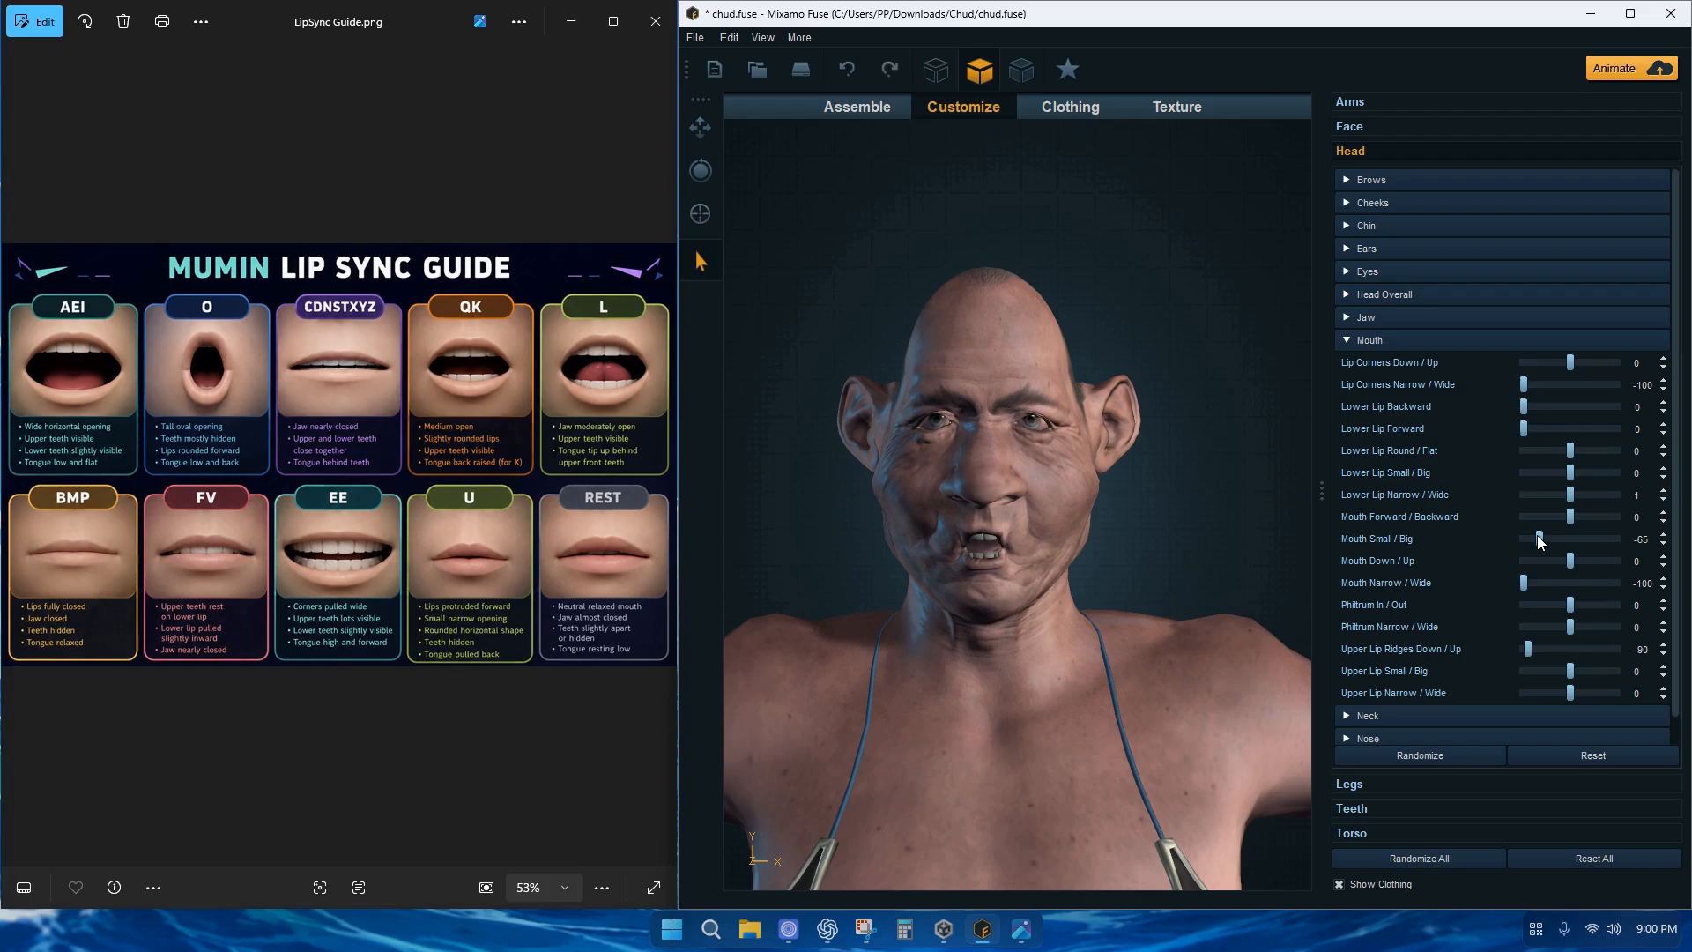
click(1352, 126)
drag(1548, 399, 1584, 399)
Export the O mouth shape as an OBJ named o, keeping the default export options
click(695, 37)
mouse_move(881, 243)
click(970, 246)
click(1110, 536)
text(a)
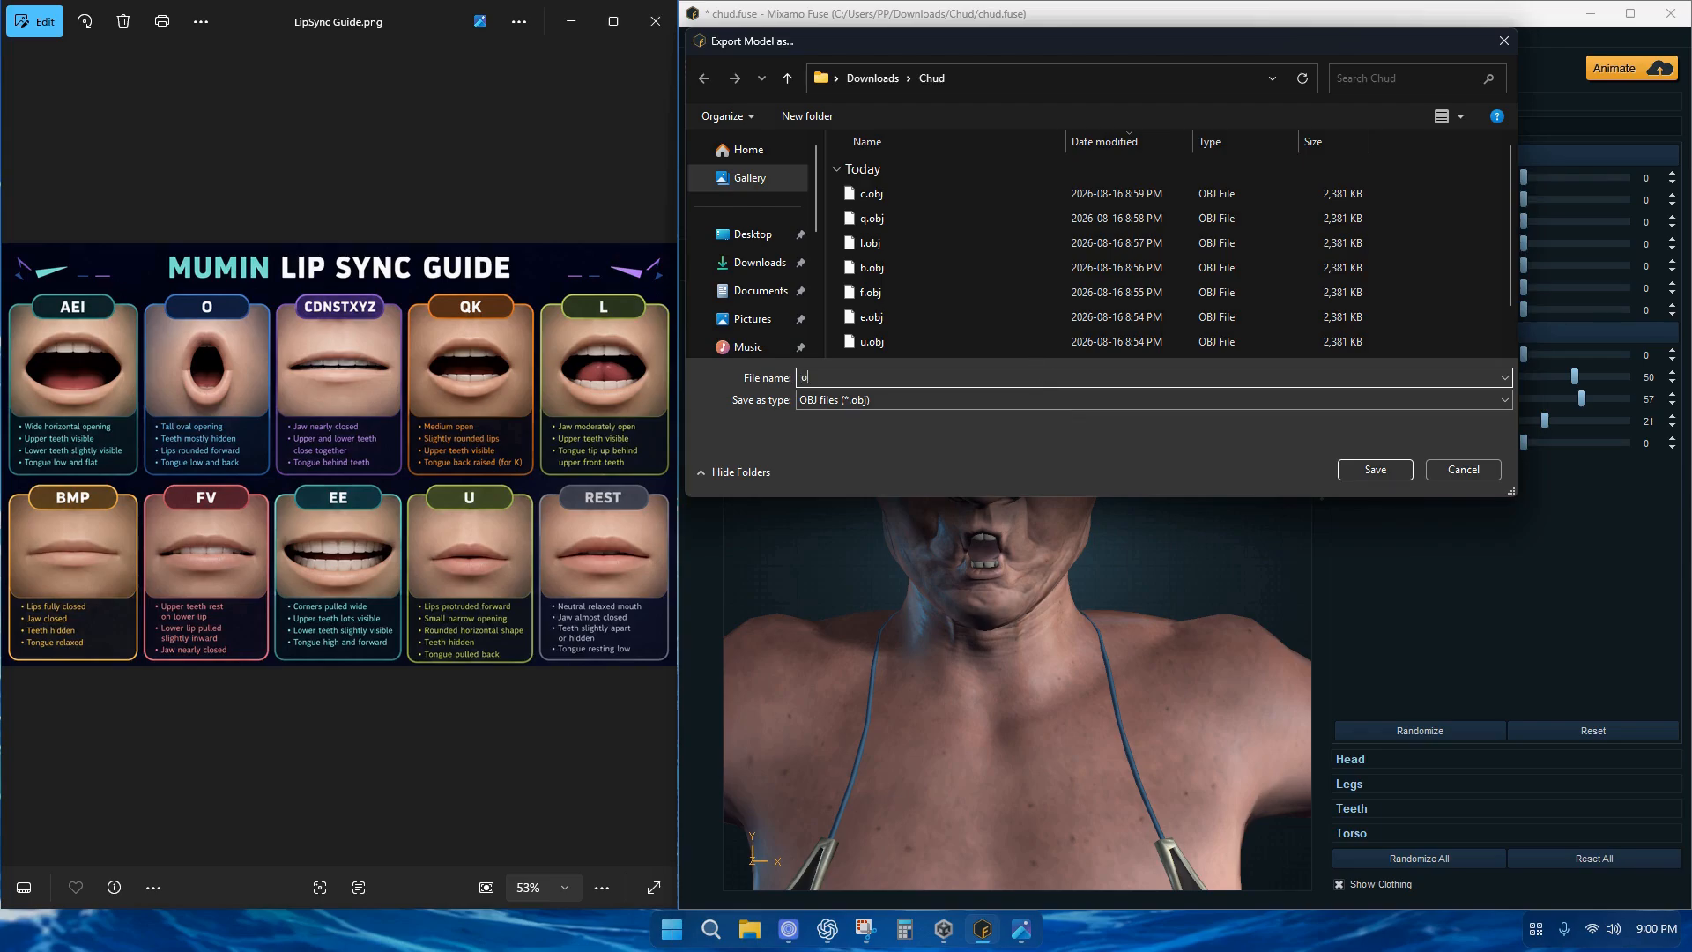
click(1372, 471)
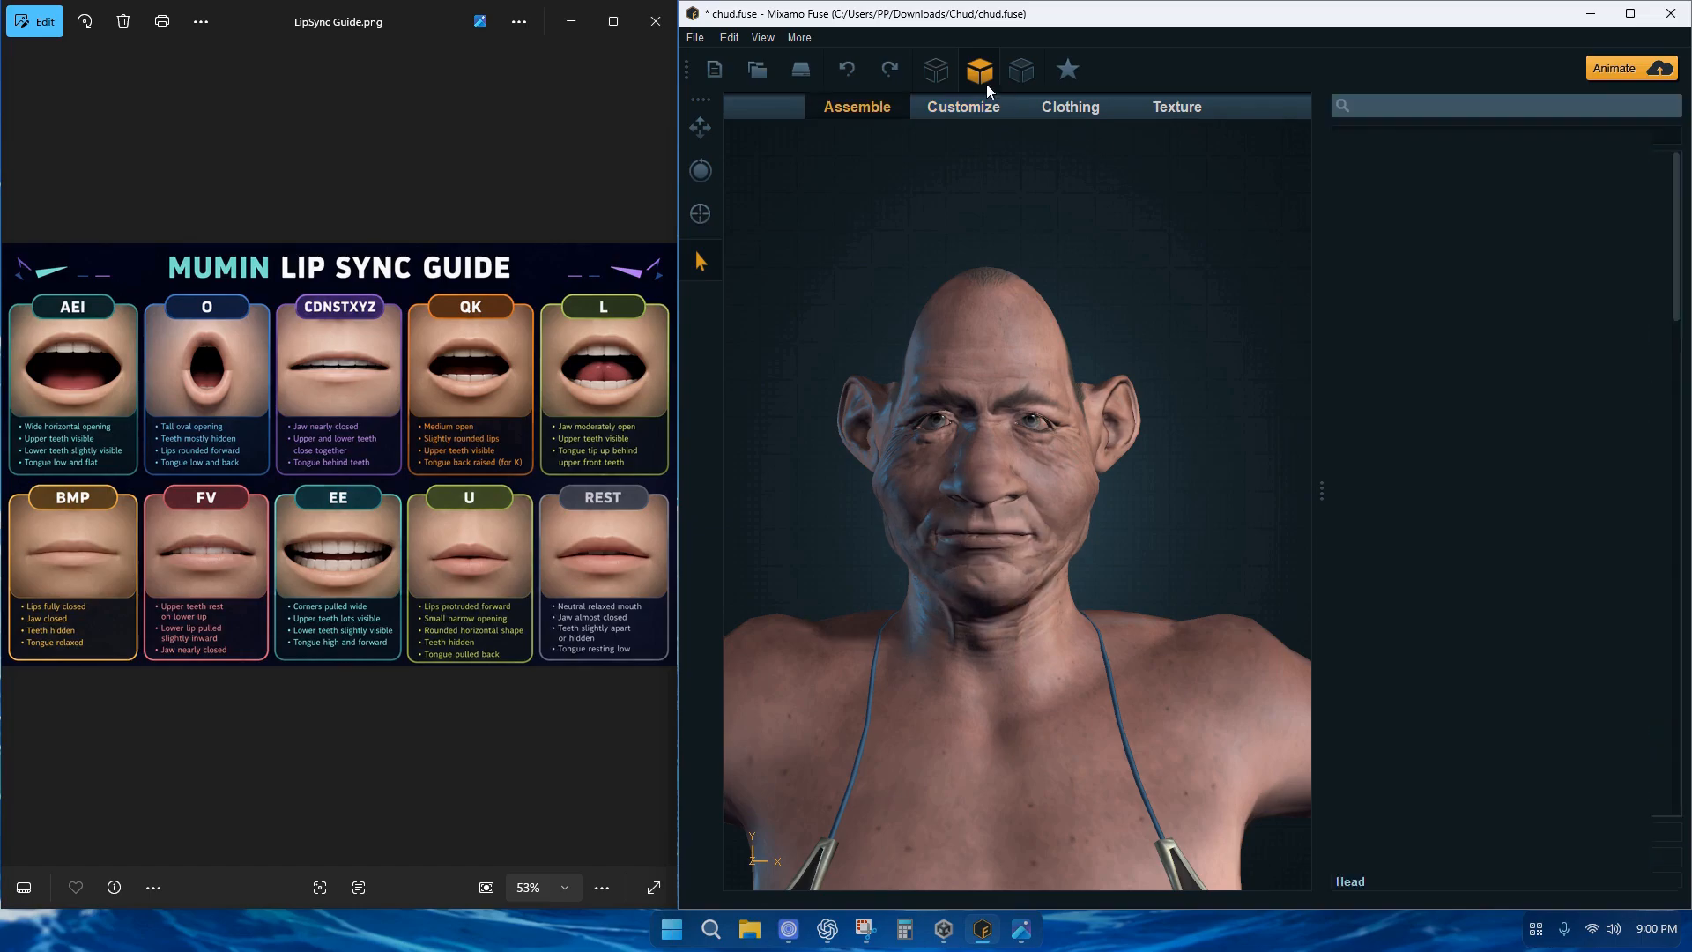
Shape the AEI mouth from the resting face with Mouth Open at 67 and export it as an OBJ named a
click(998, 110)
drag(1522, 404, 1594, 395)
click(695, 38)
mouse_move(837, 238)
click(1014, 247)
click(1125, 535)
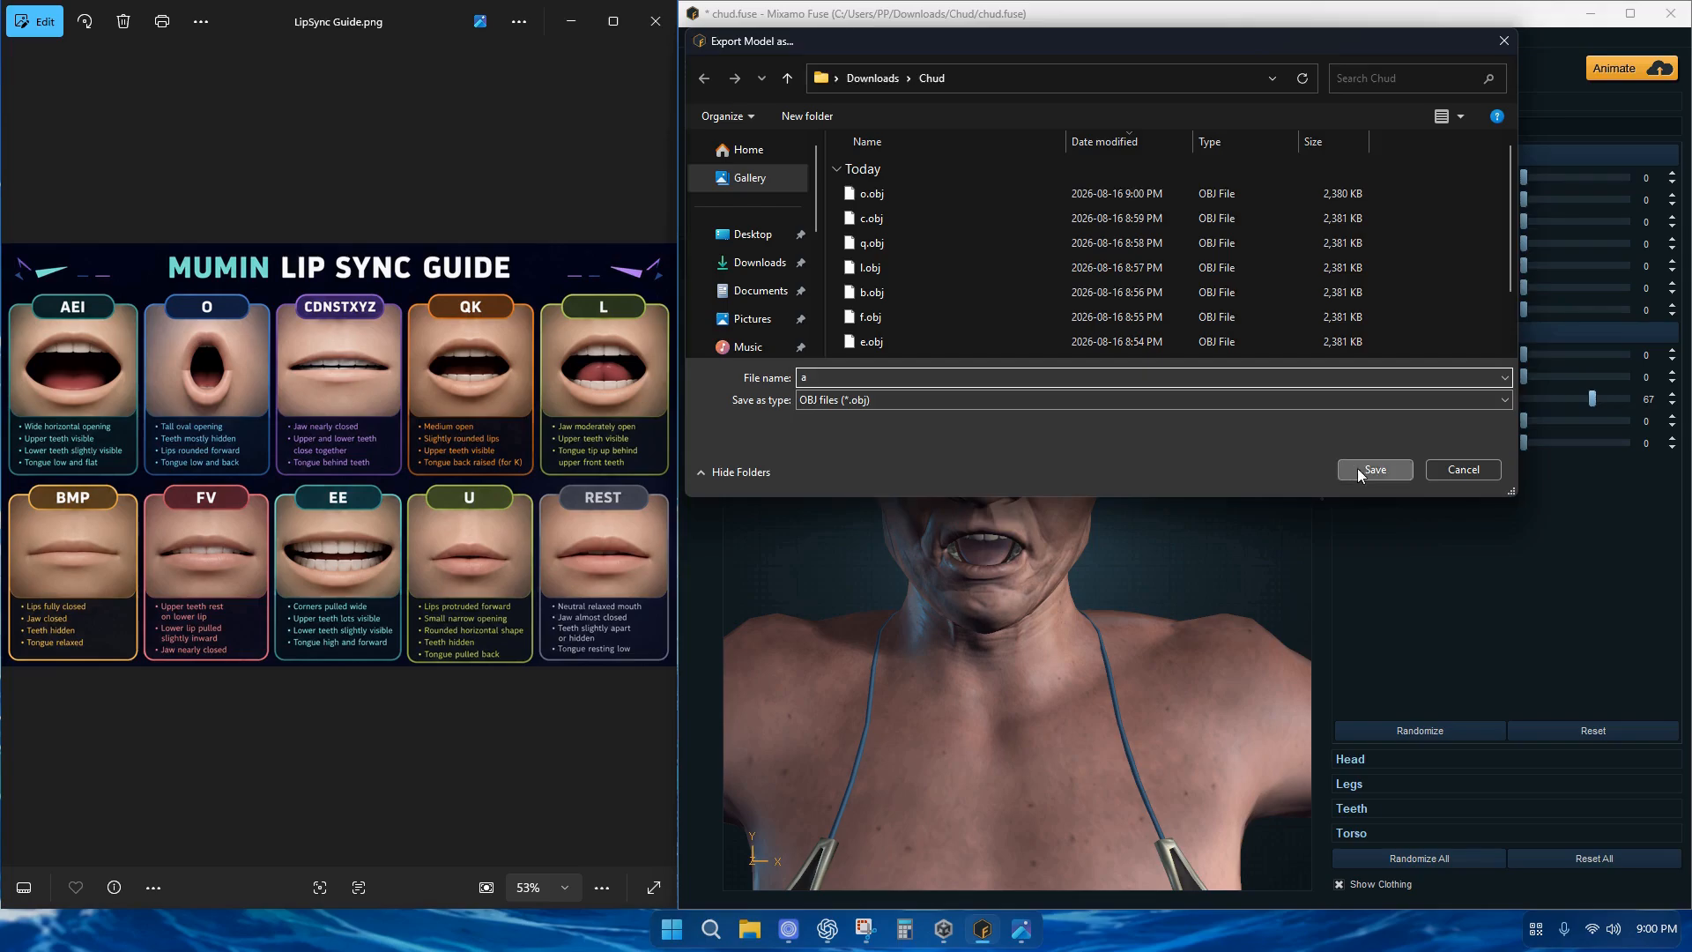
click(1362, 468)
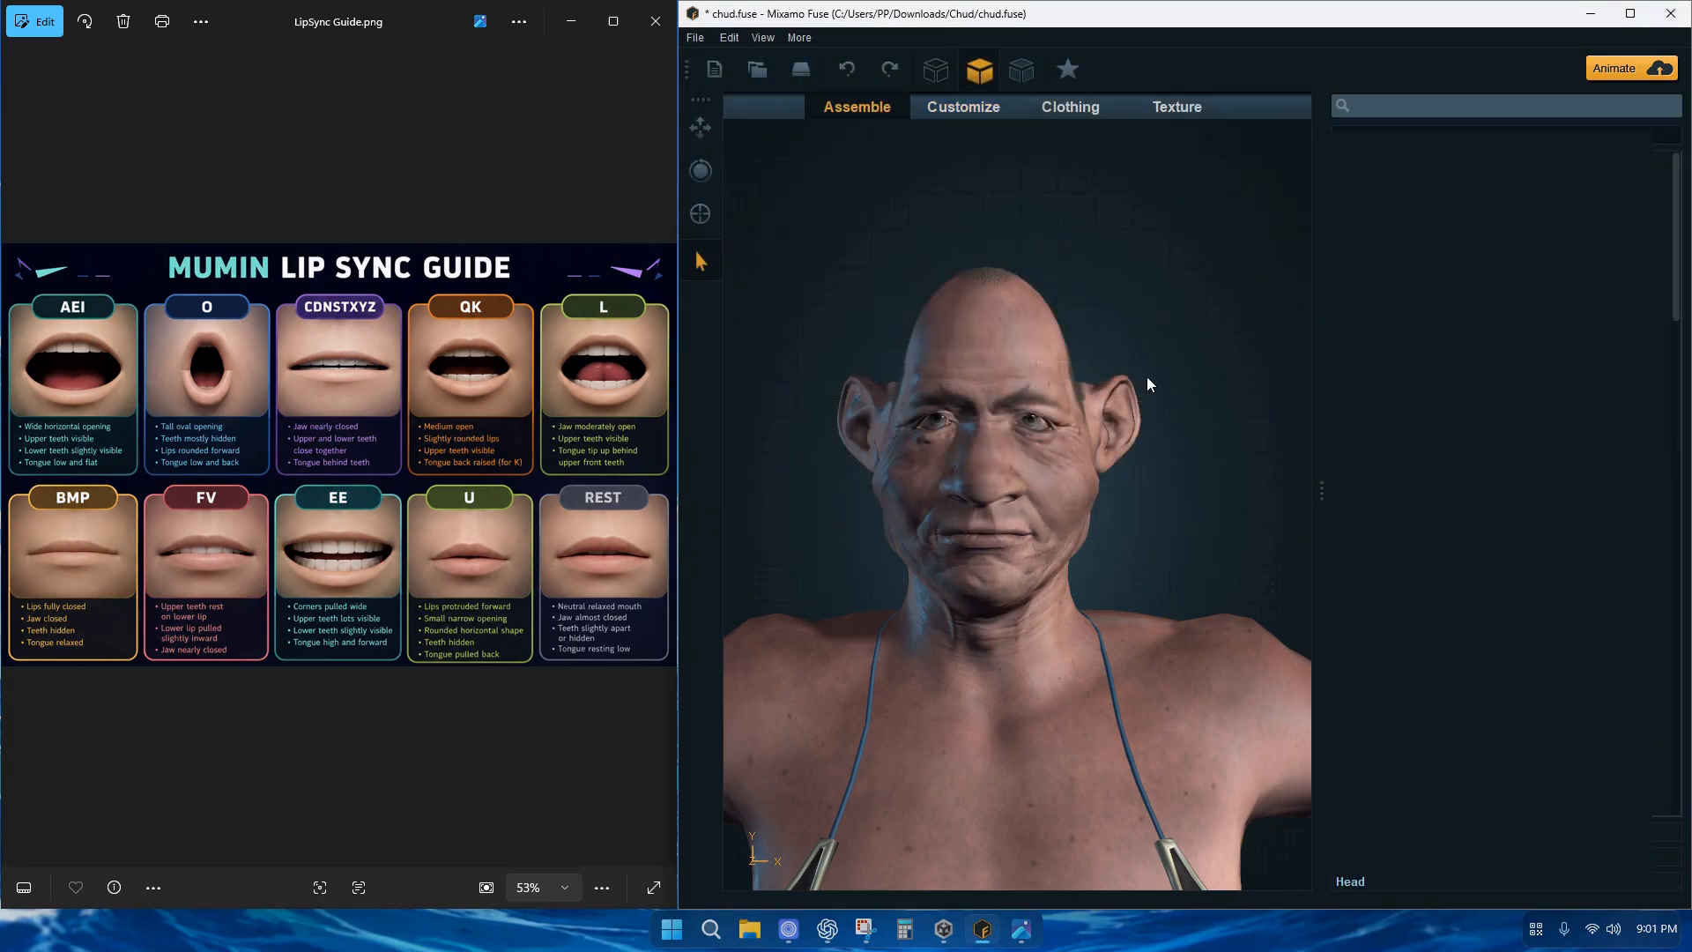
From the resting face, set the Angry expression to 100 and export it as an OBJ named after that expression
click(976, 119)
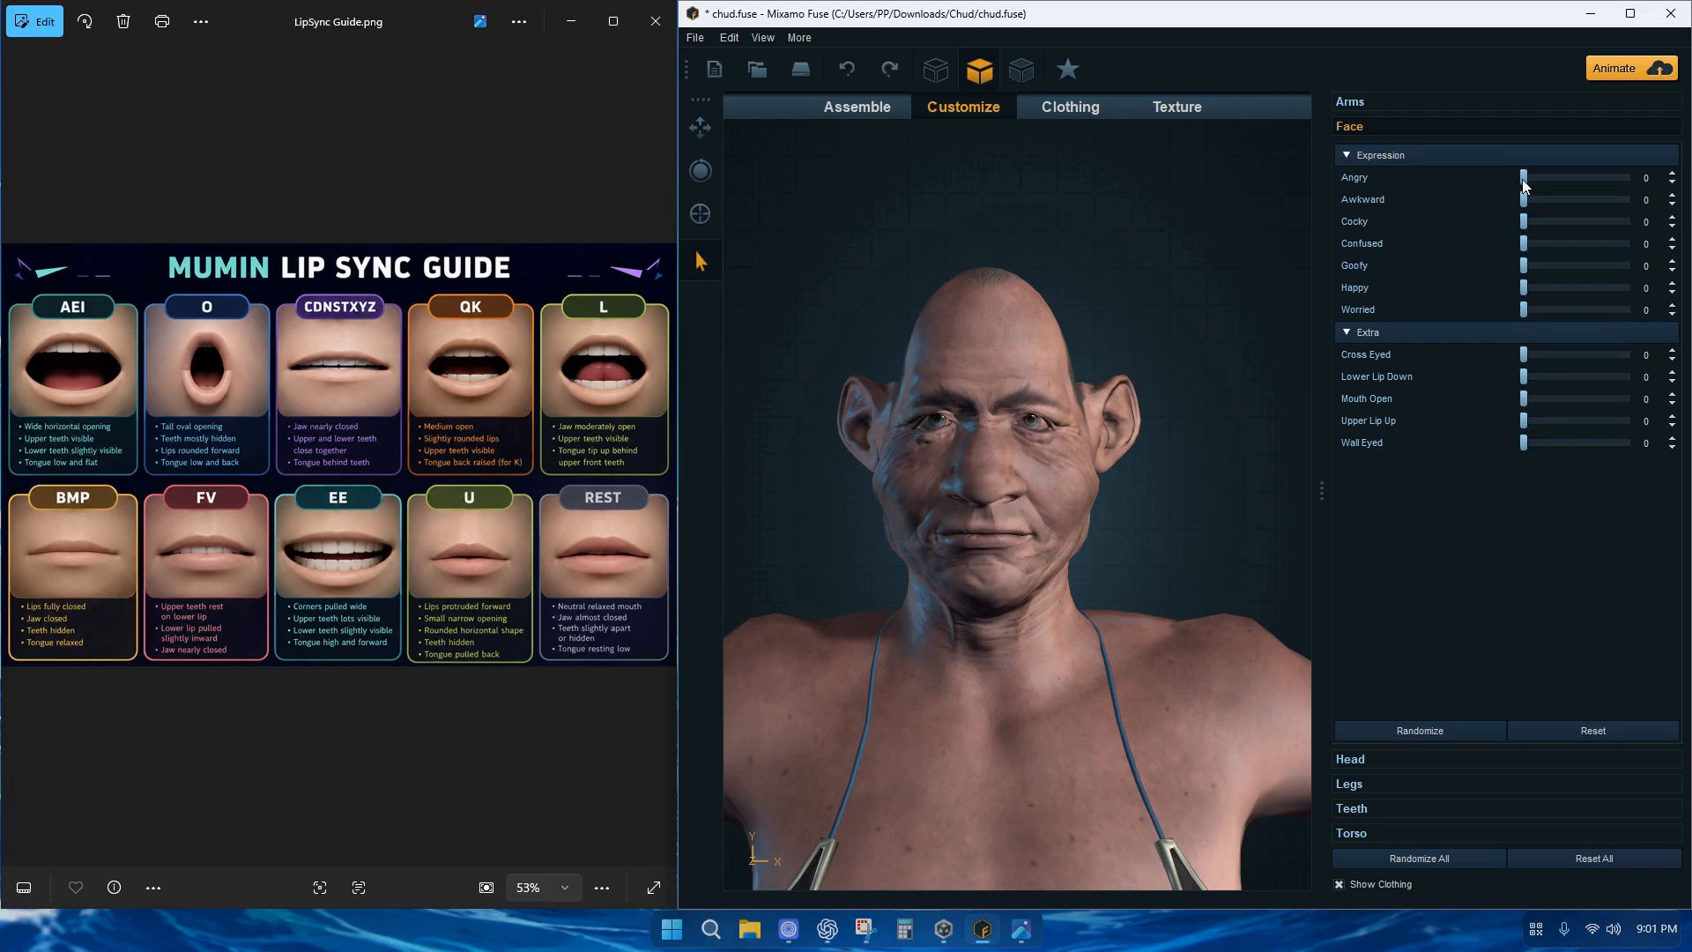
drag(1524, 179, 1685, 183)
click(706, 45)
mouse_move(756, 351)
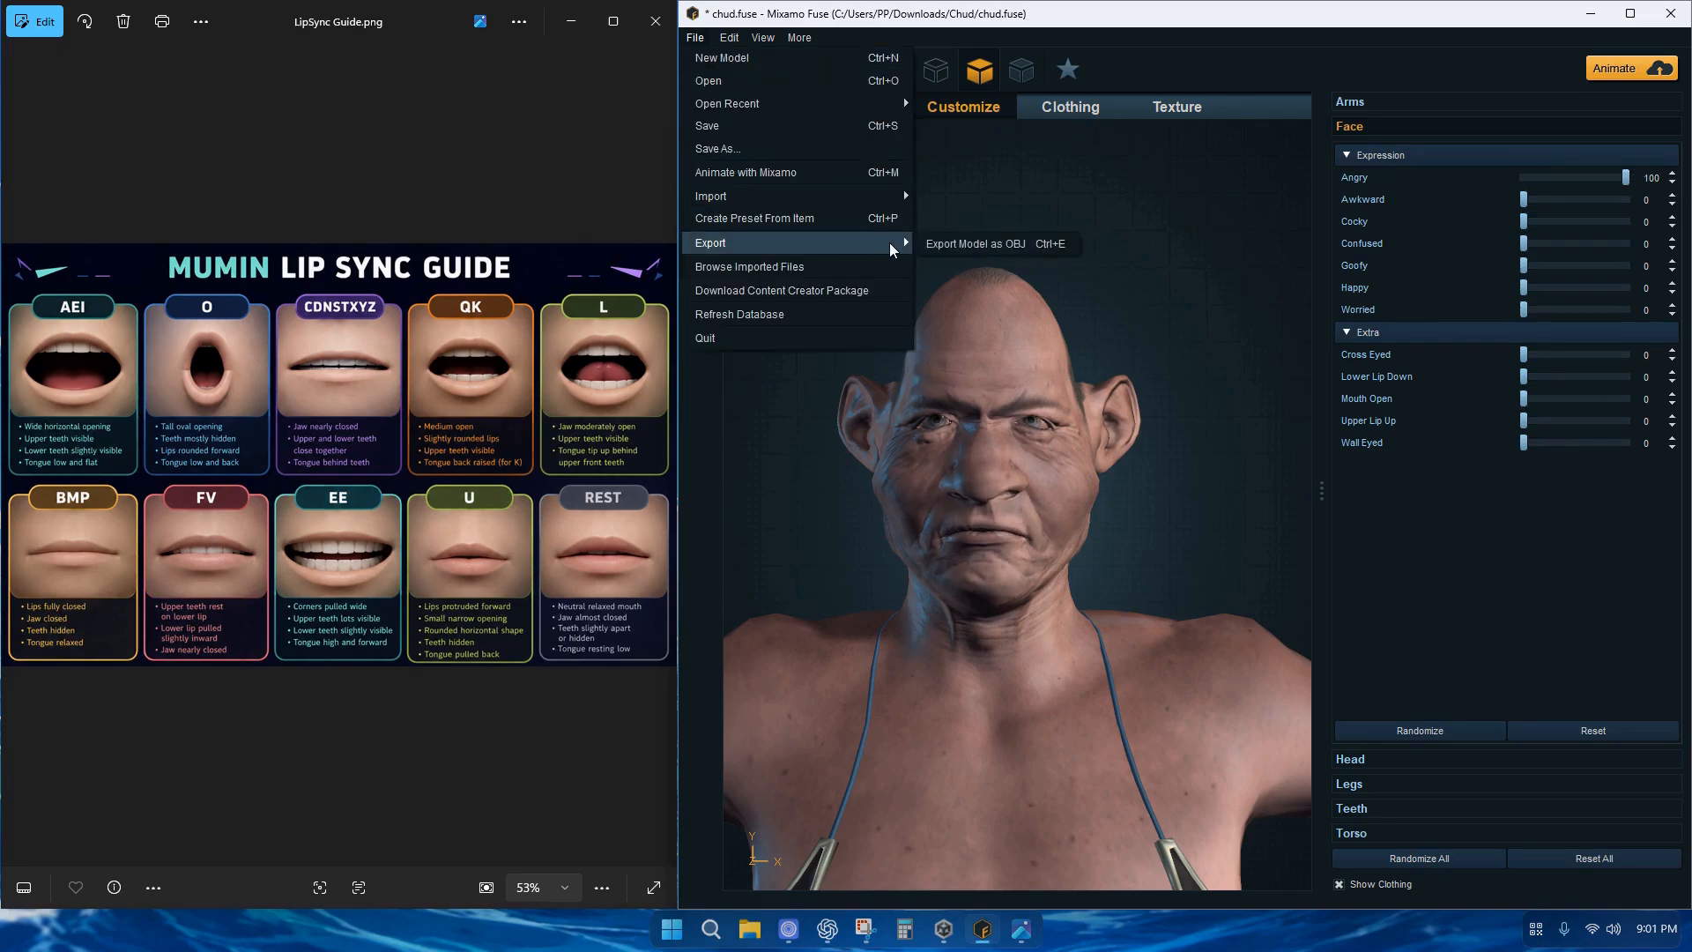
click(996, 351)
click(1119, 533)
text(ee)
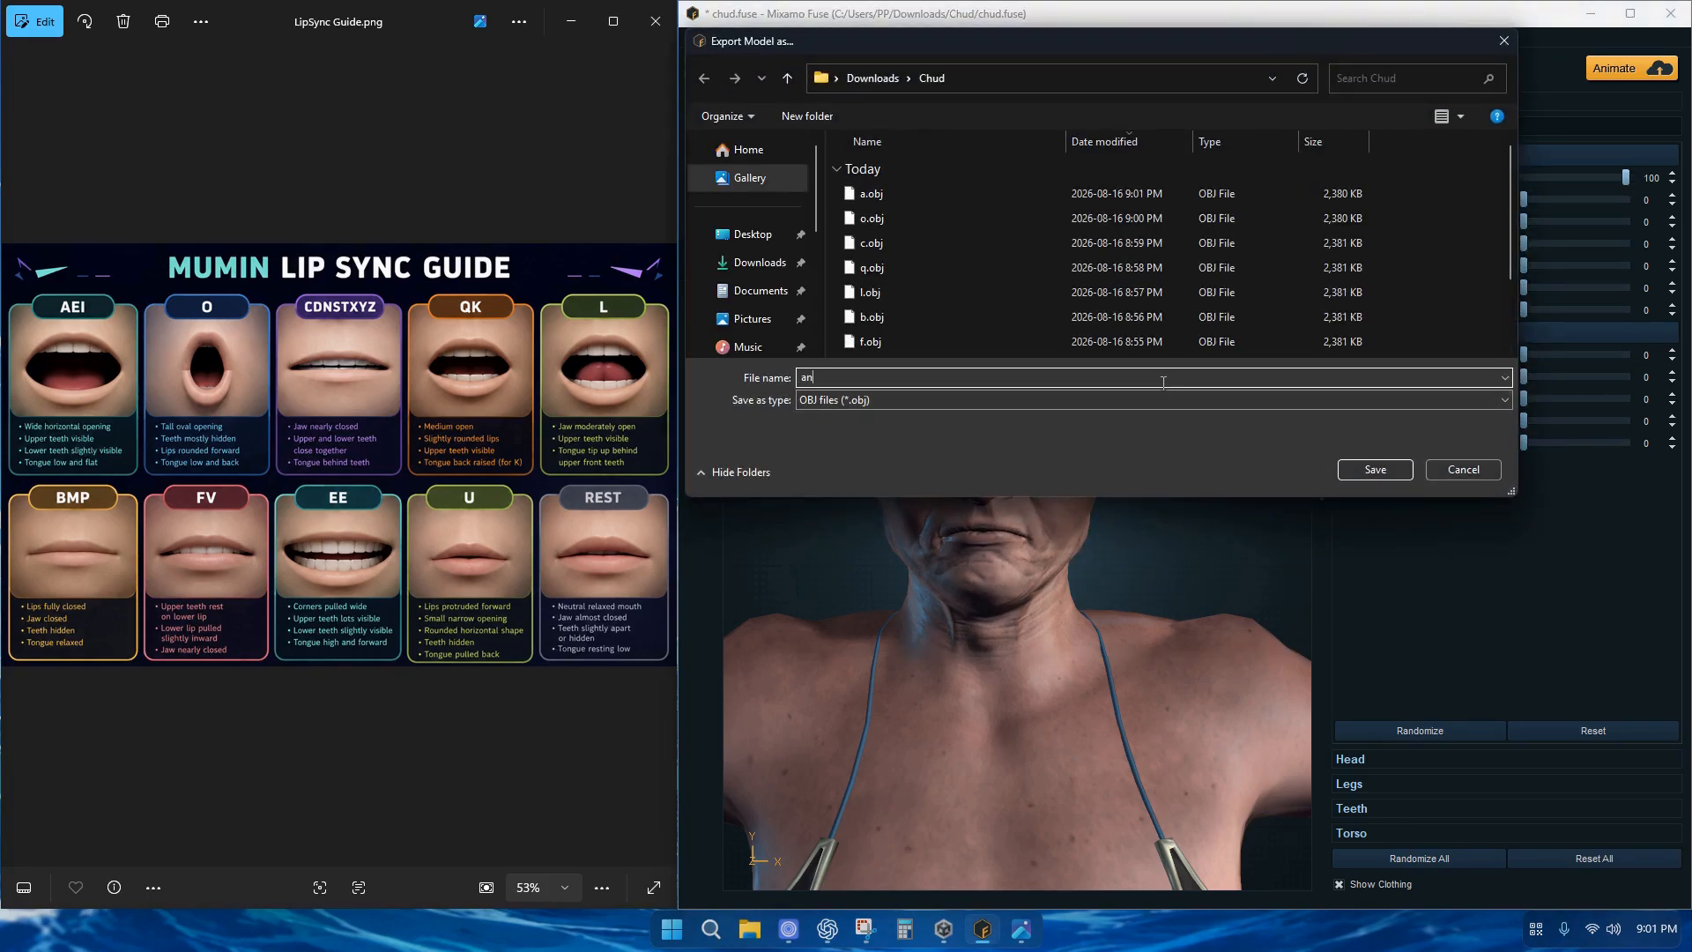
key(Return)
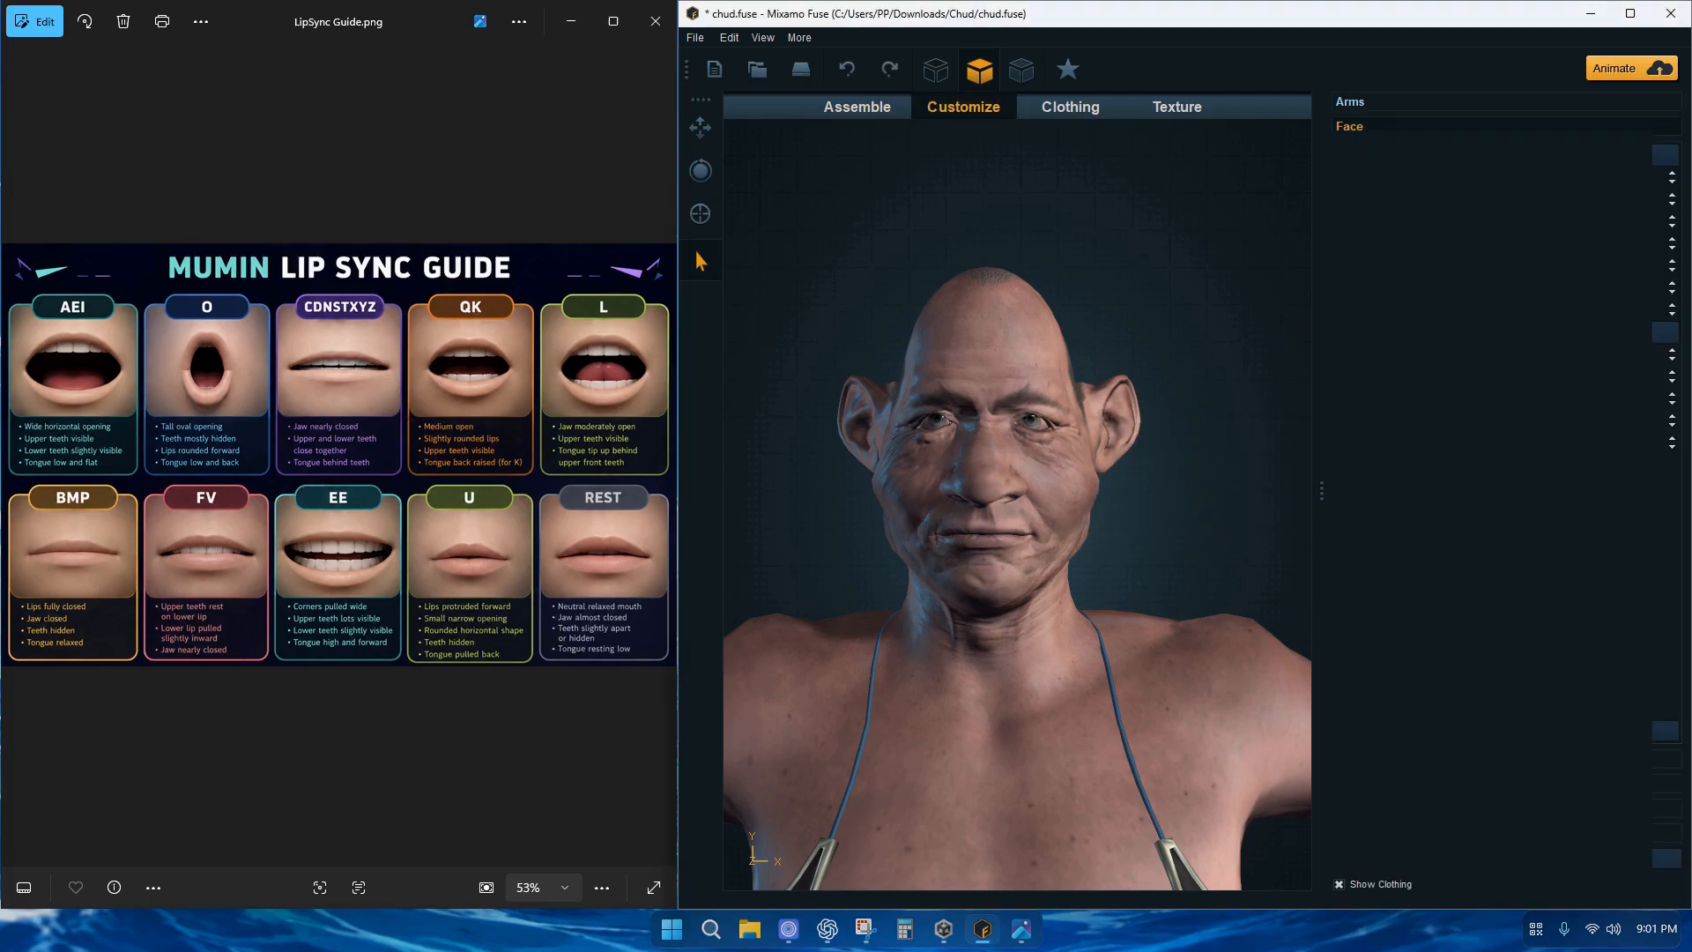
From the resting face, set the Worried expression to 100 and export it as an OBJ named sad
drag(1525, 309, 1679, 321)
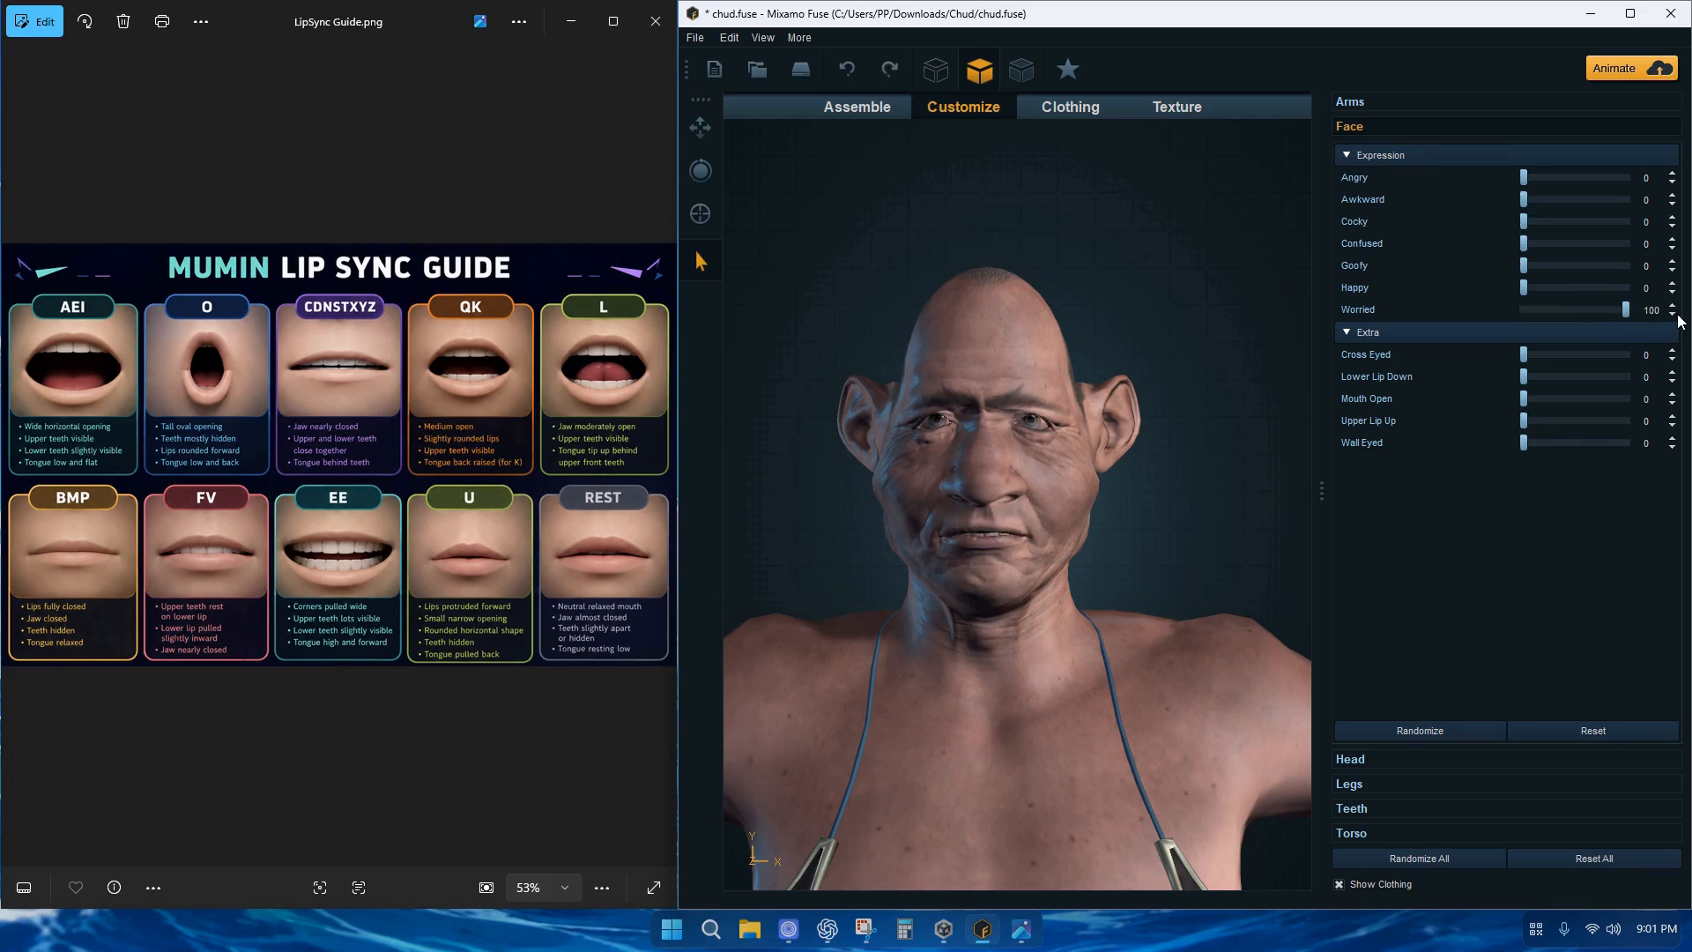
click(696, 38)
mouse_move(776, 243)
click(970, 244)
text(sad)
key(Return)
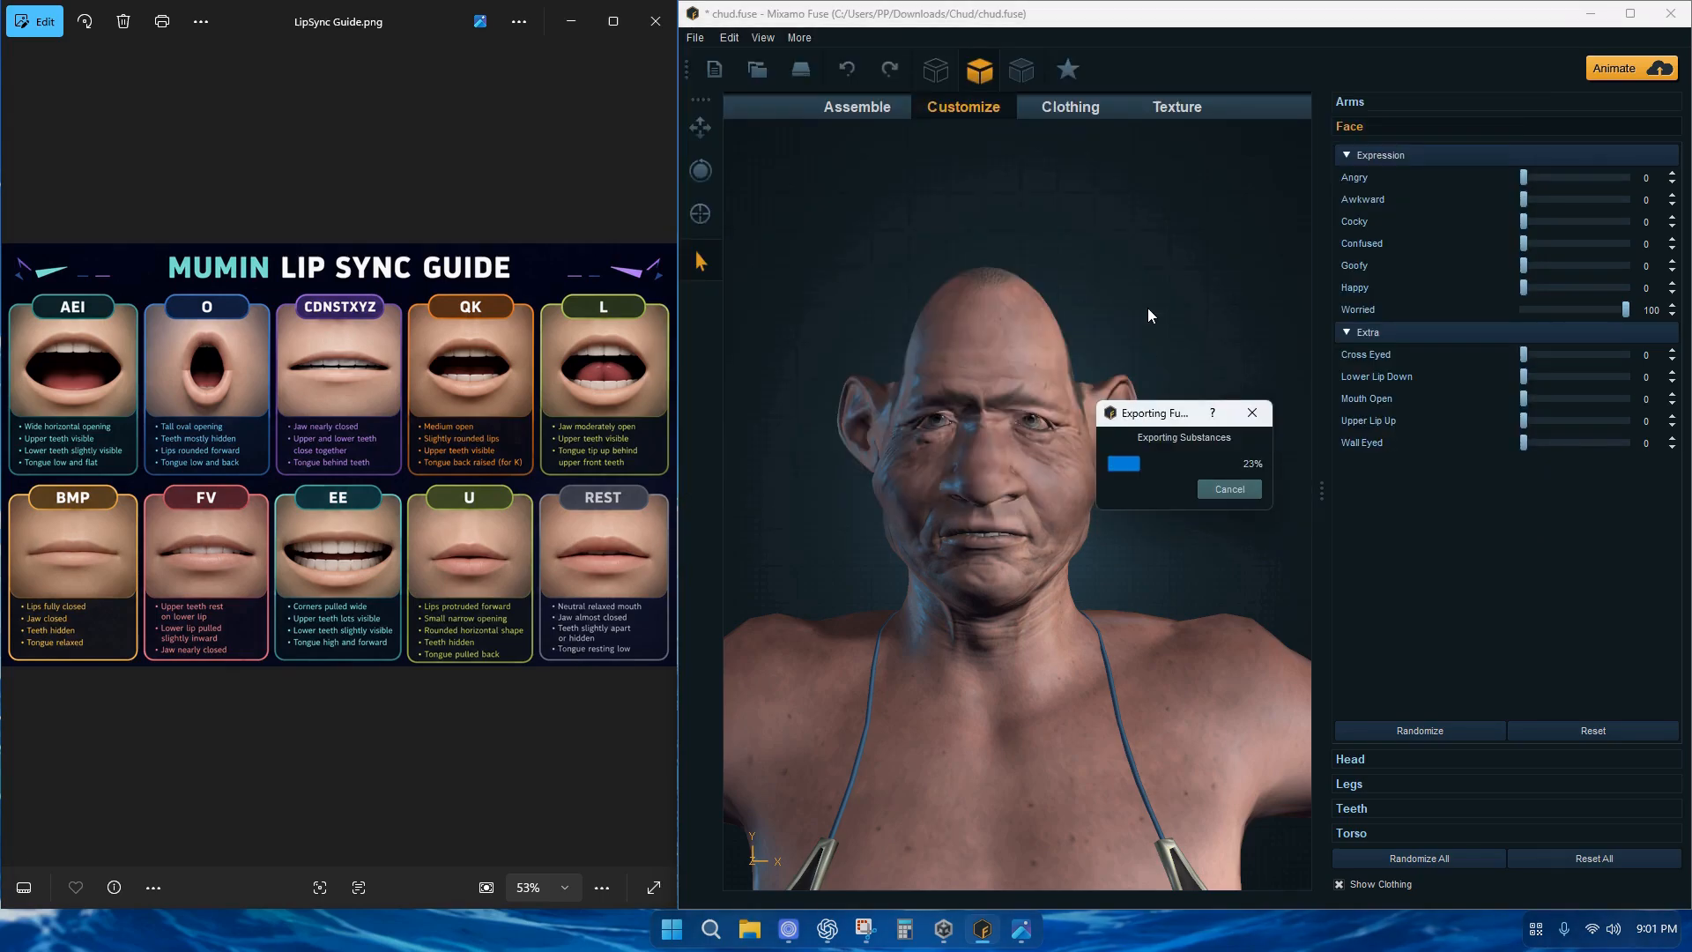
Undo the Worried expression and make the mouth smile by setting the head's Lip Corners Down / Up to 100
key(ctrl+z)
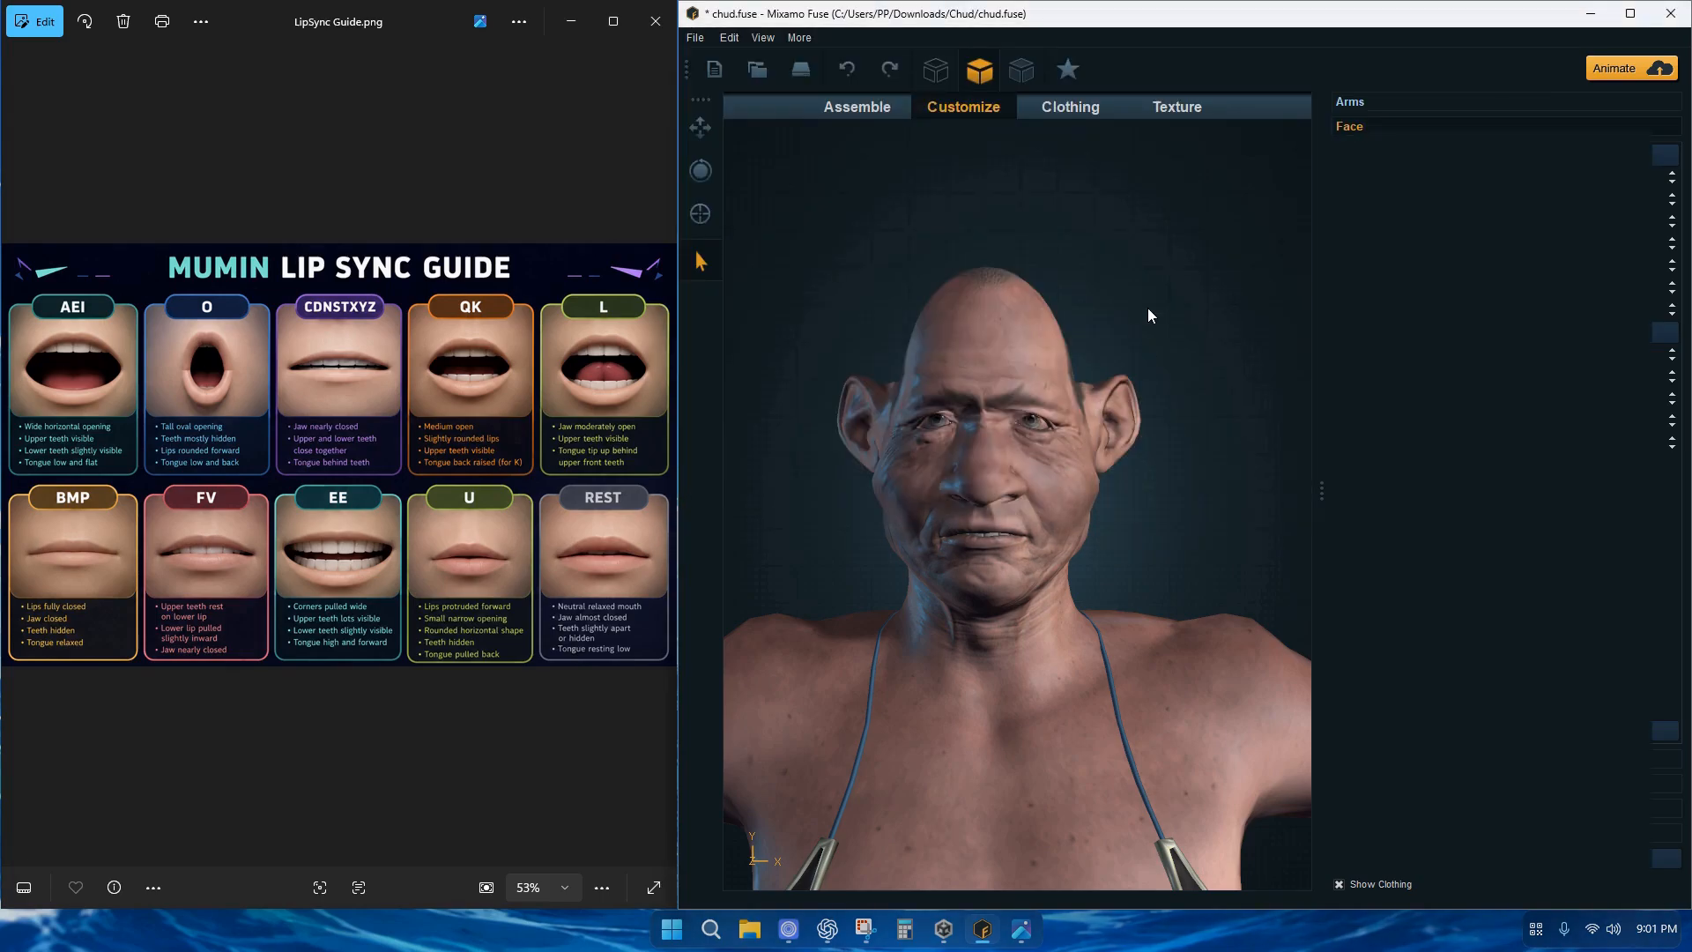
click(982, 106)
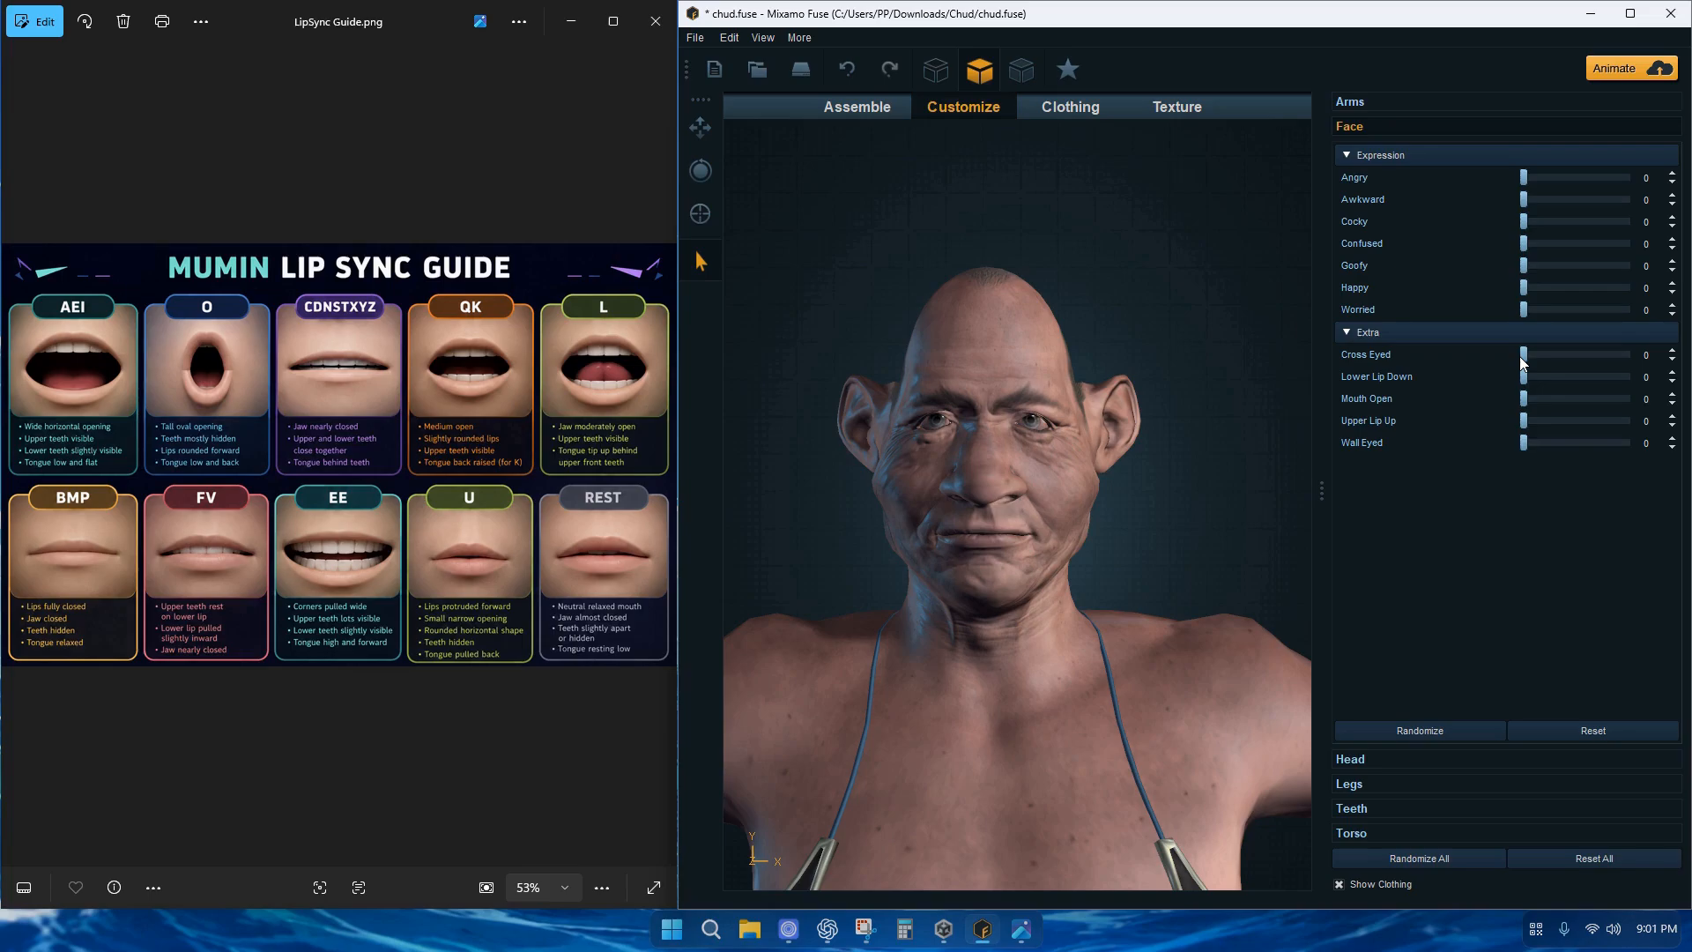
click(1401, 757)
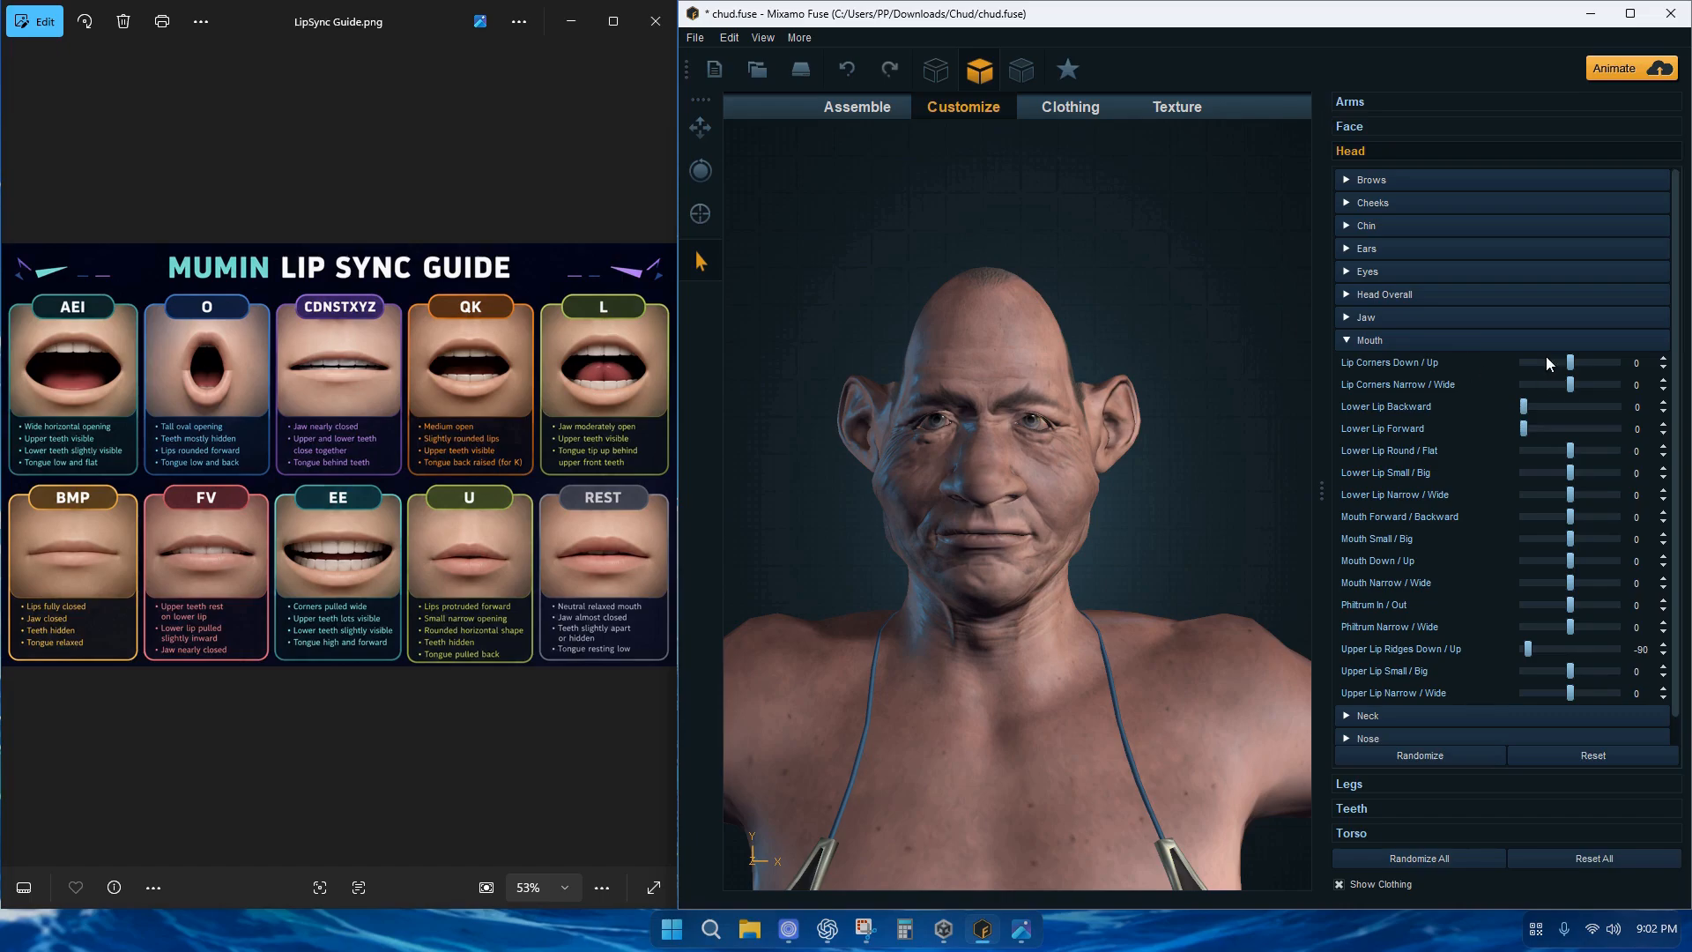
drag(1610, 364, 1620, 359)
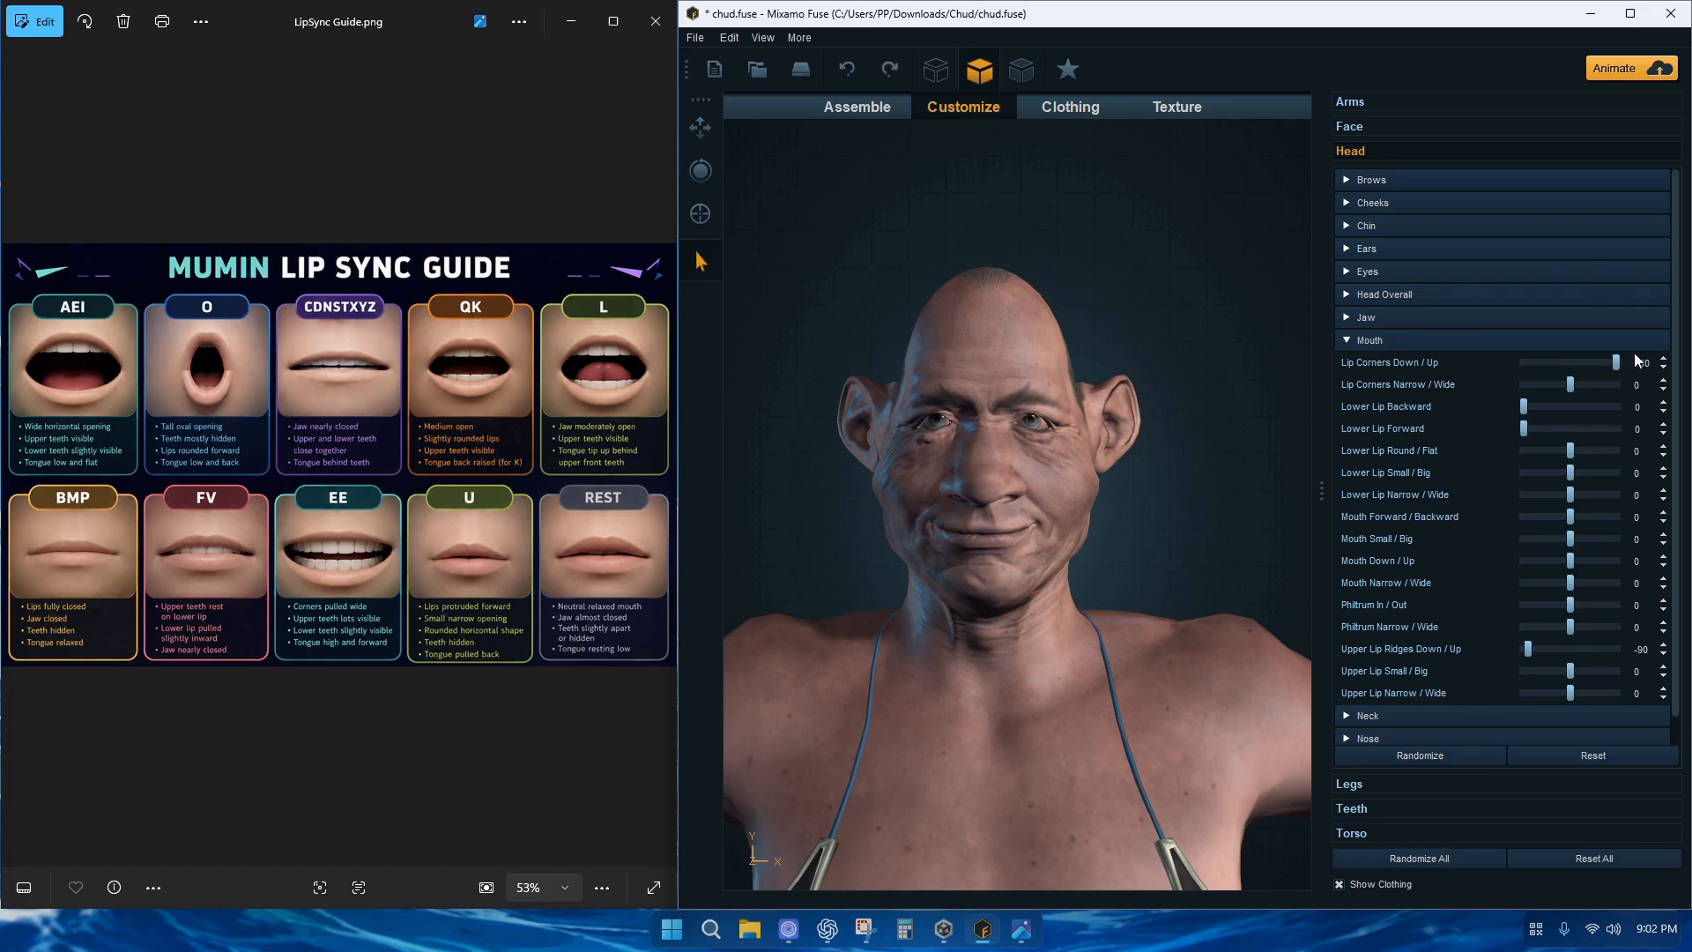
Export the smiling face as an OBJ named happy, keeping the current export options
click(696, 37)
mouse_move(902, 241)
click(1005, 244)
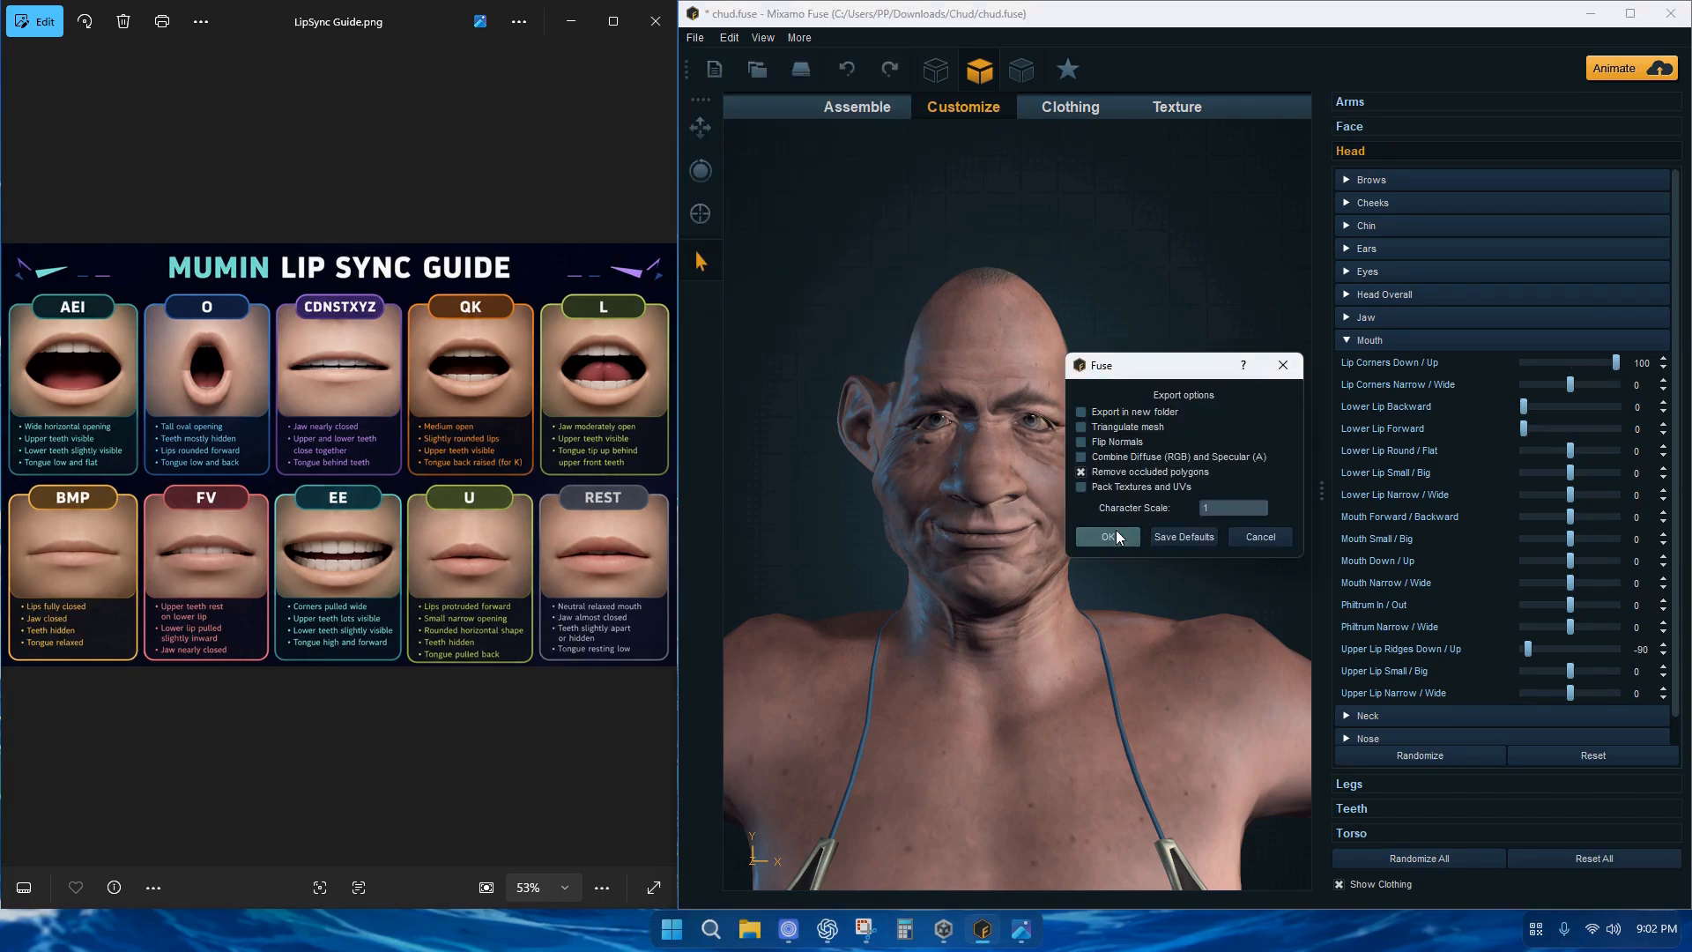
click(1109, 535)
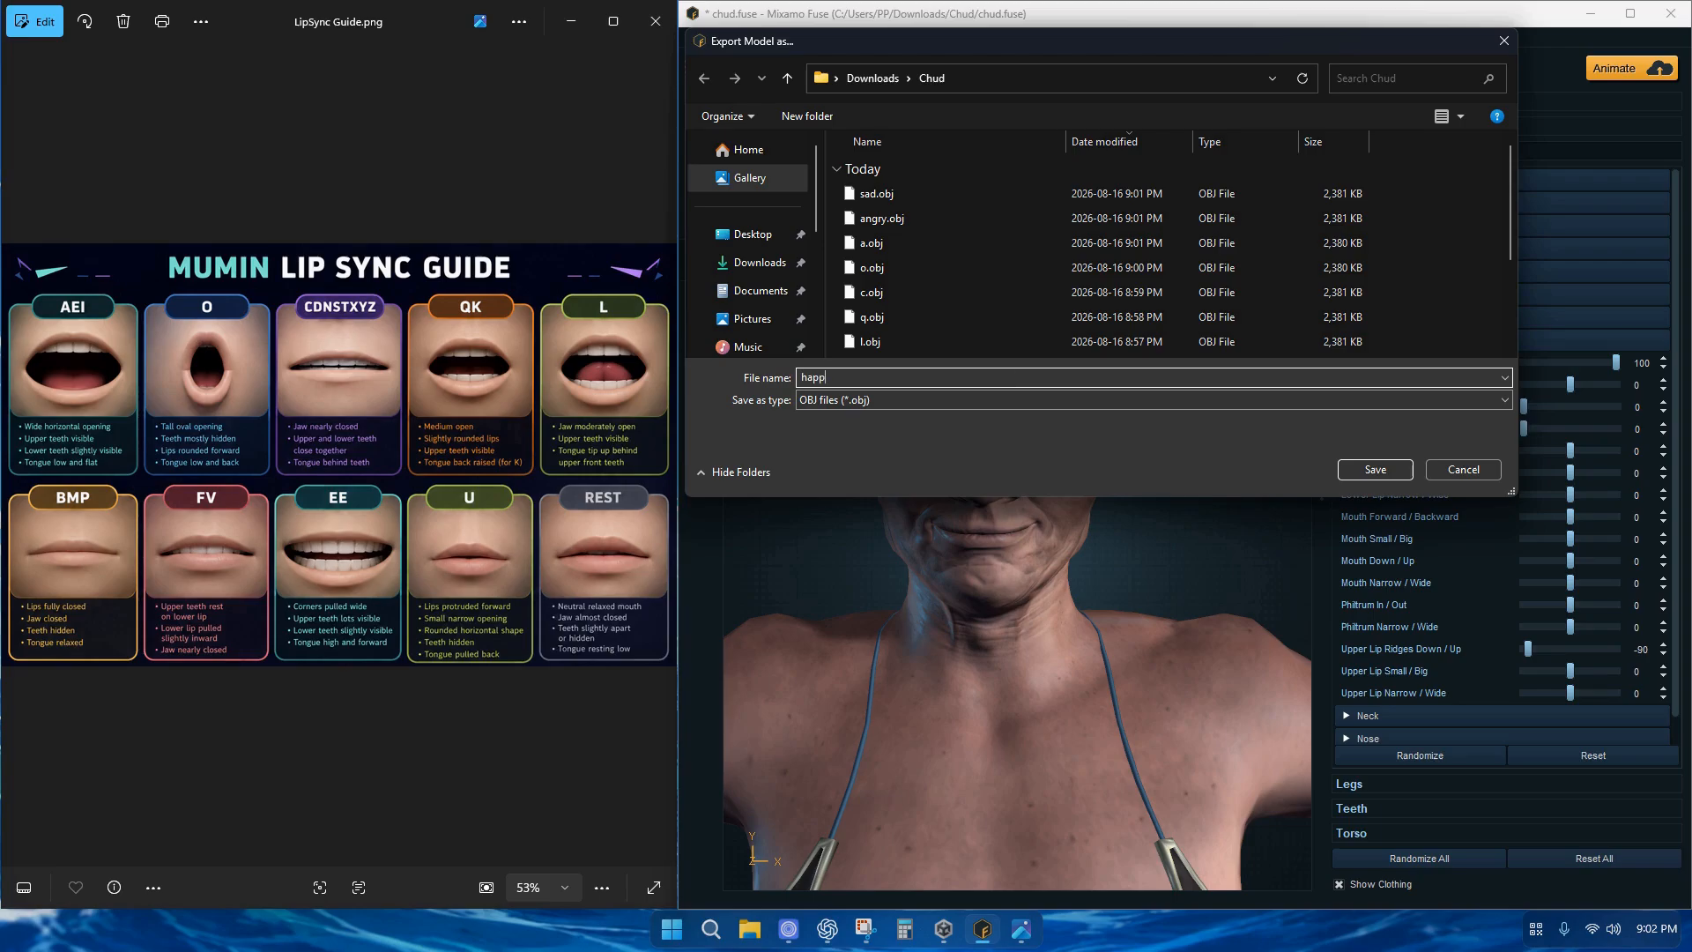
click(1375, 470)
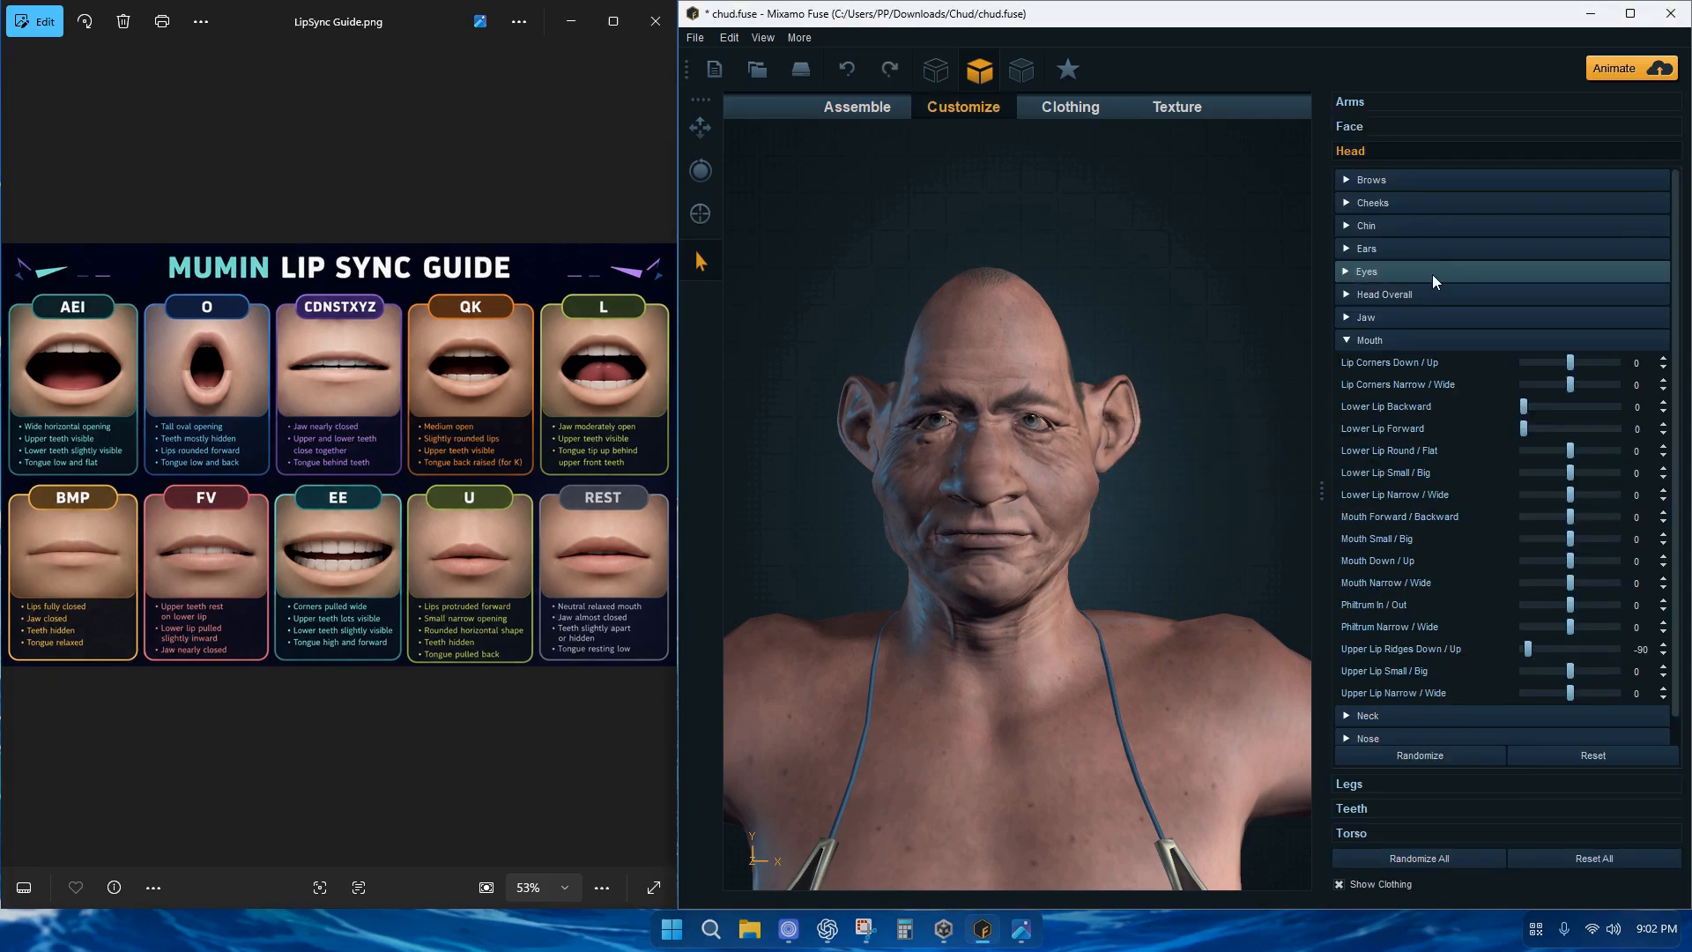
From the resting face, set the Cocky expression to 100 and export it as an OBJ named cocky
click(1398, 128)
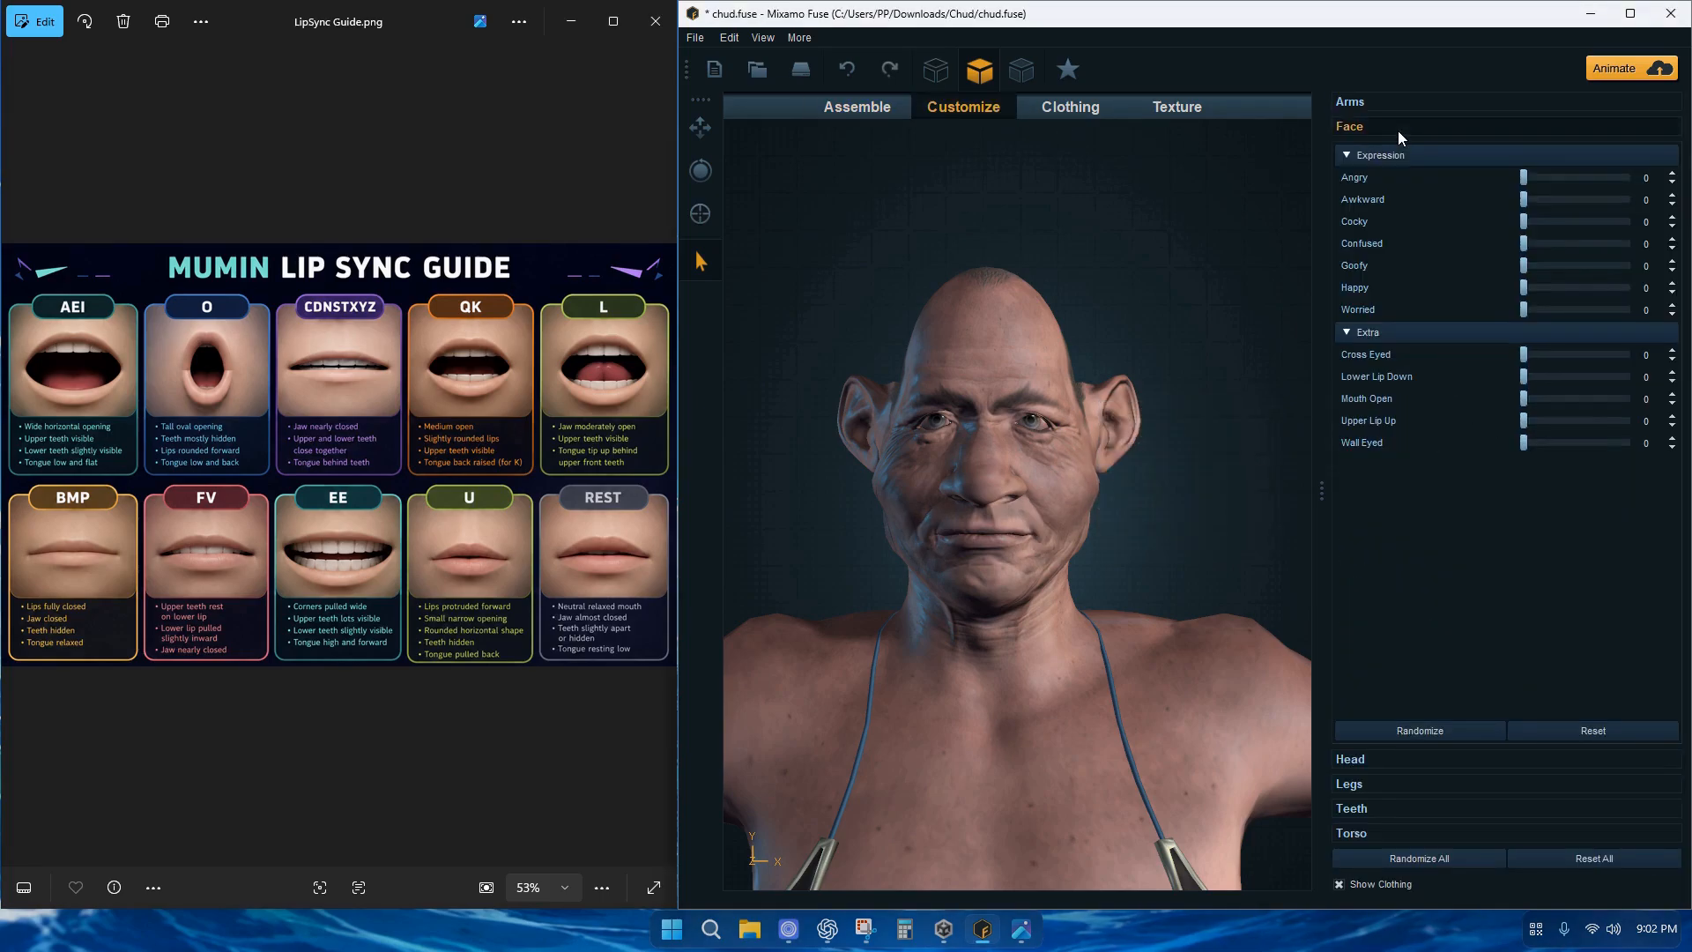
drag(1525, 223, 1627, 223)
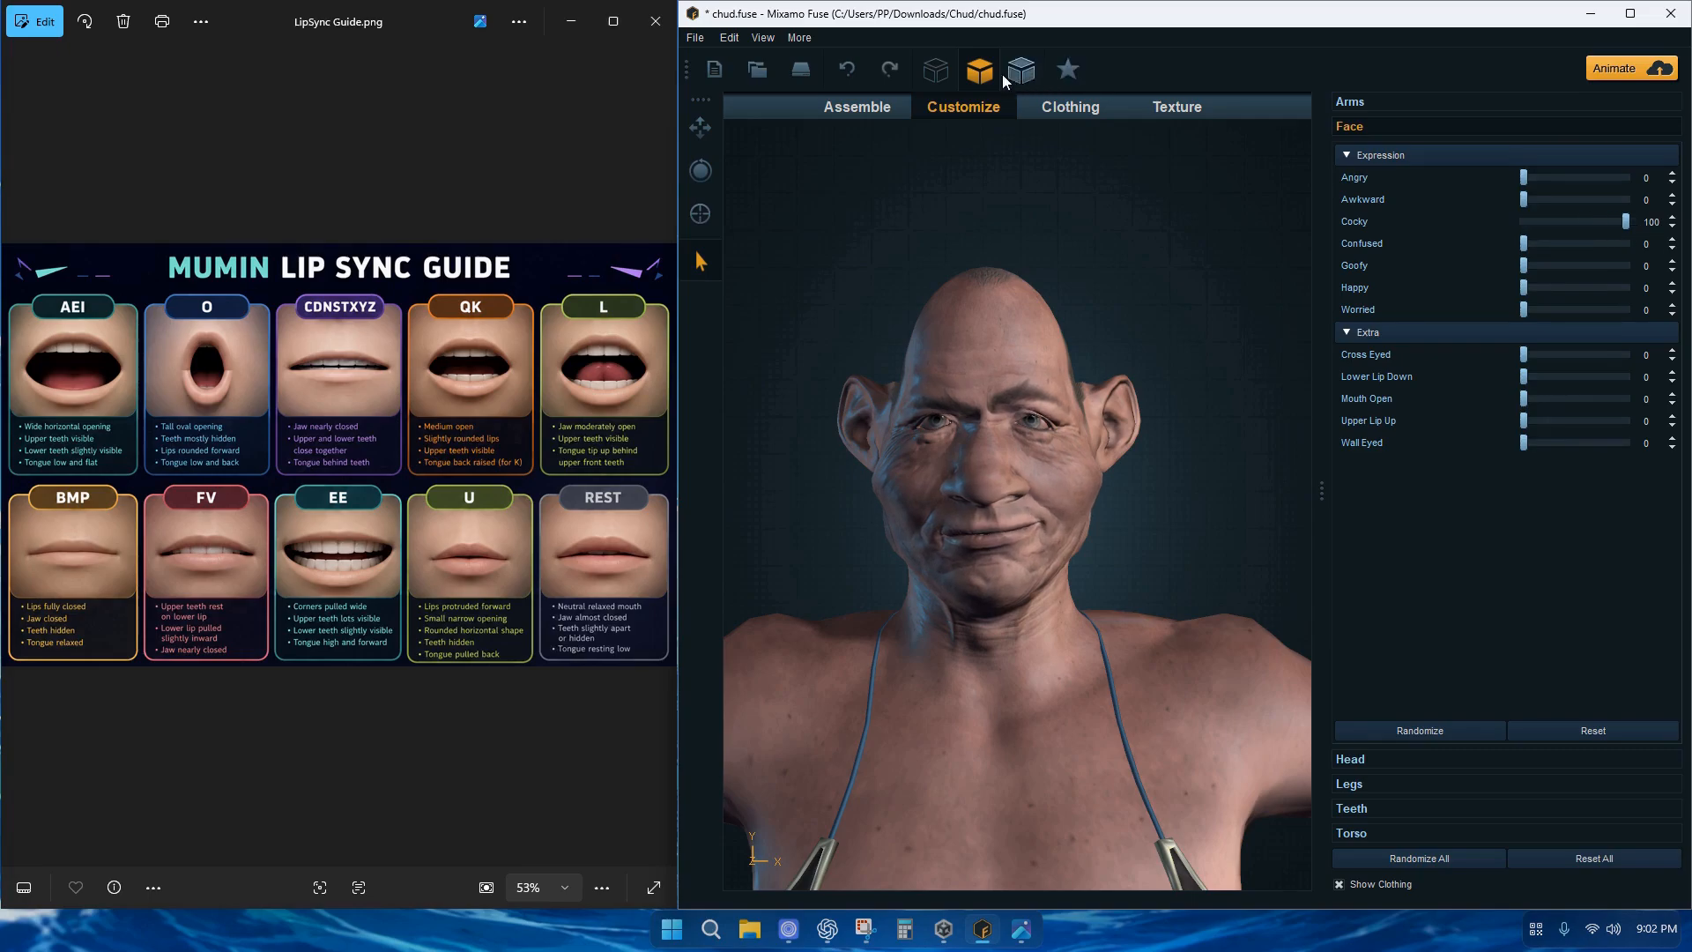
mouse_move(710, 244)
click(979, 245)
click(1262, 535)
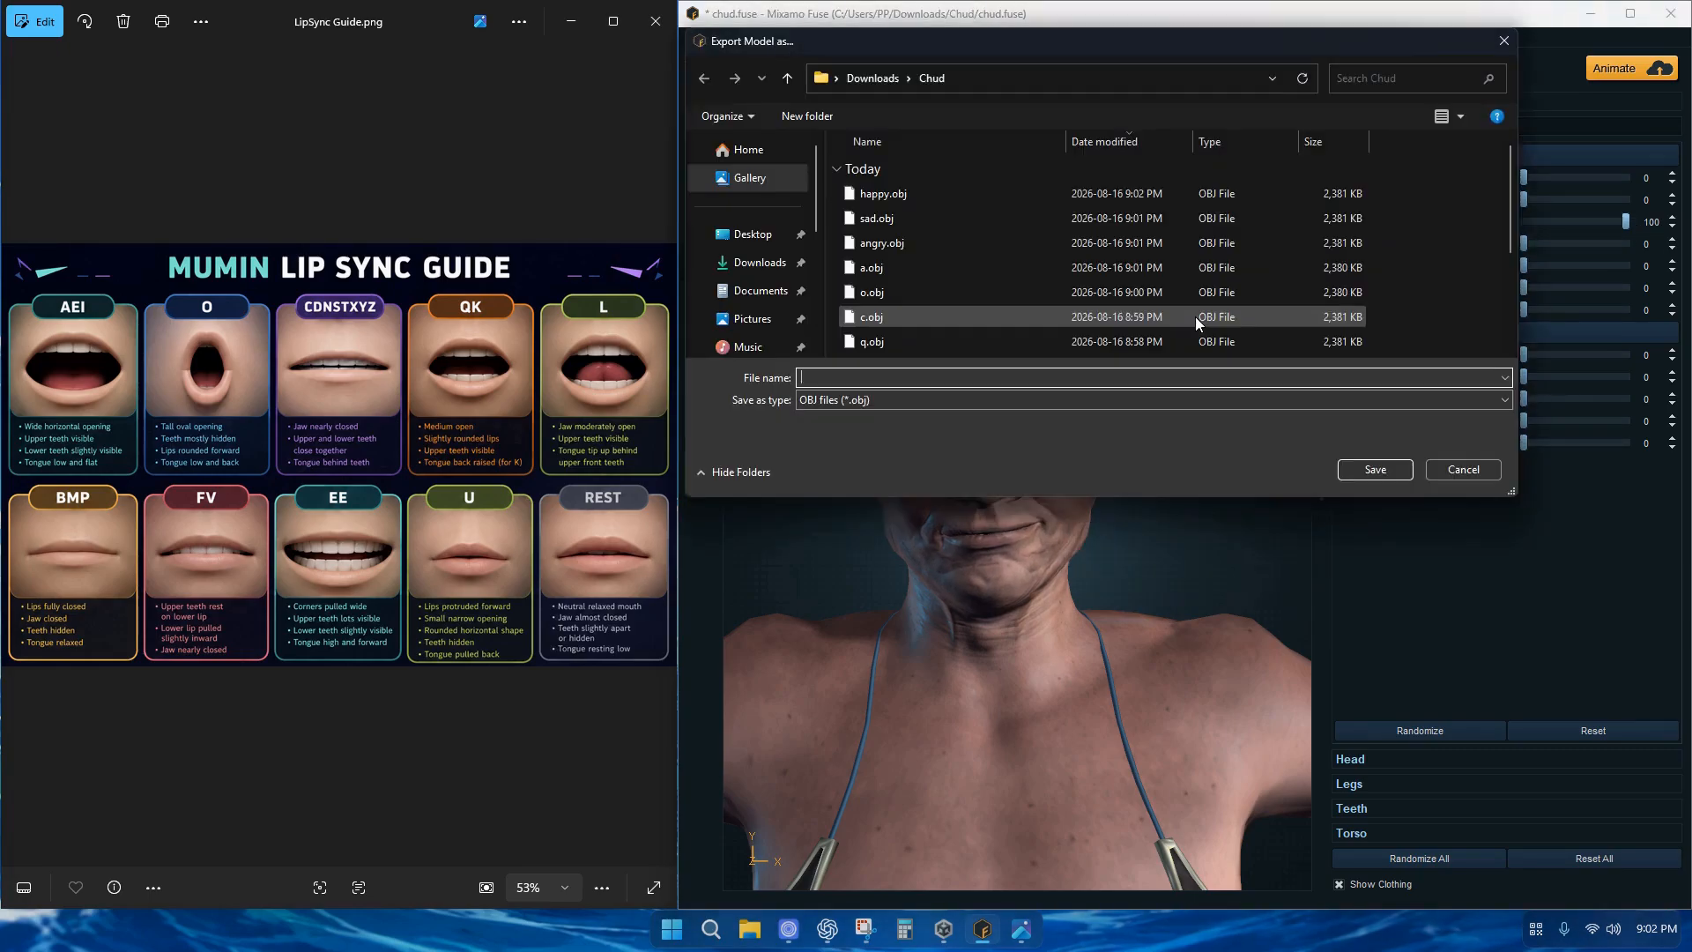
click(1373, 470)
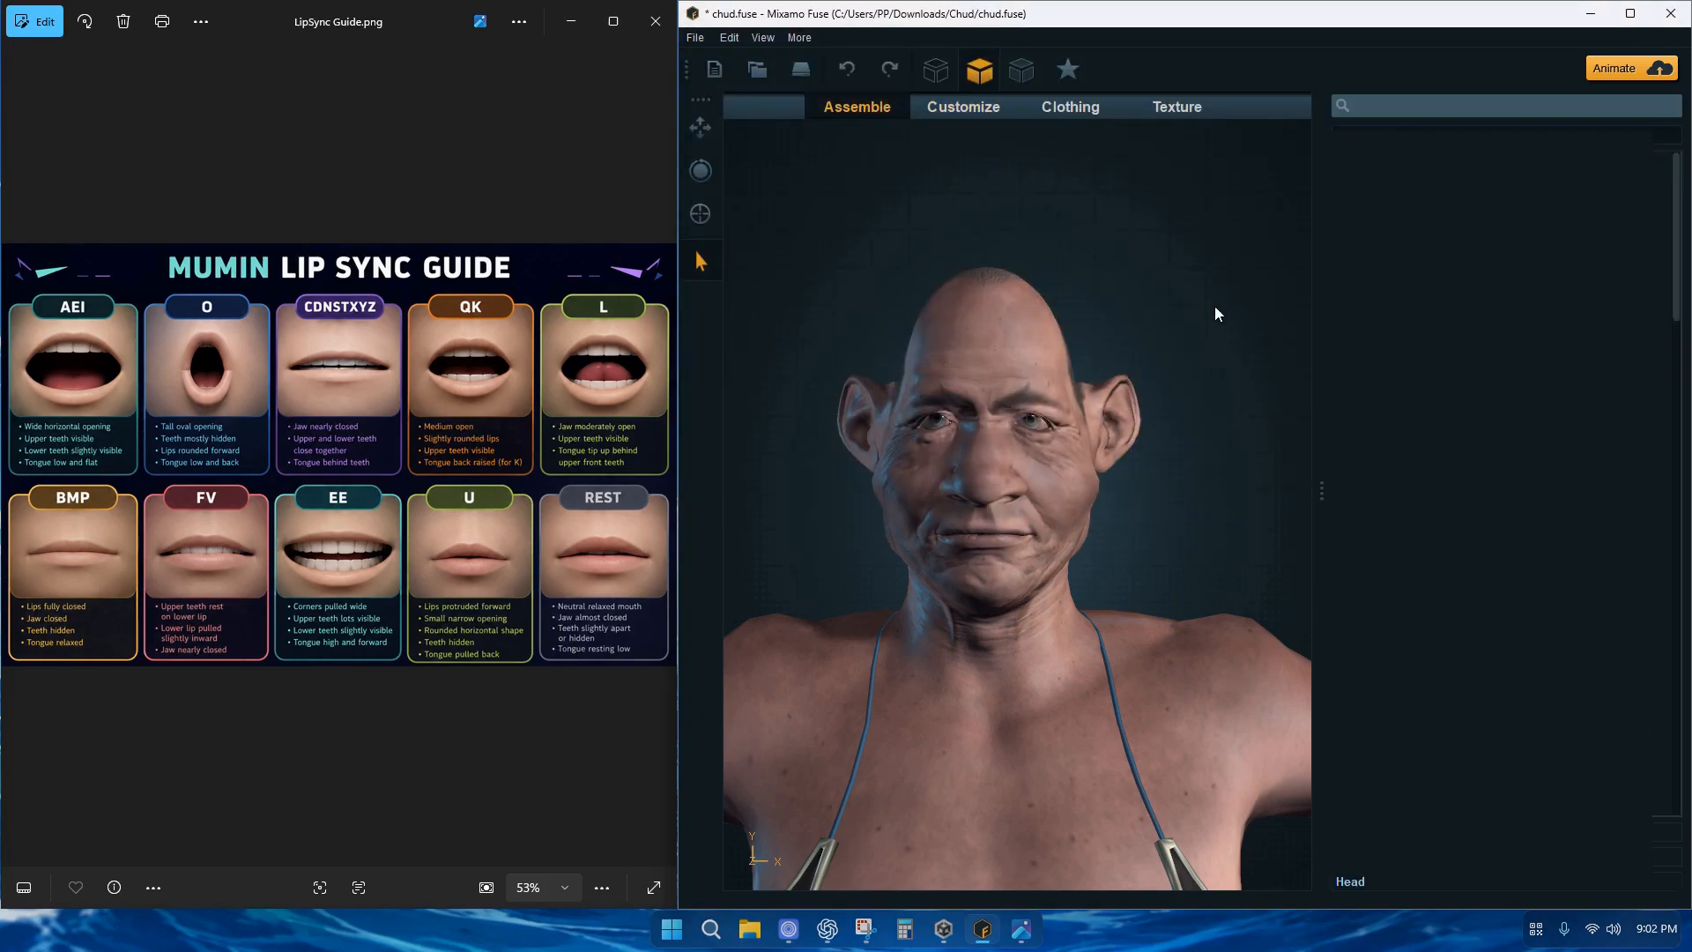
Check the exported files in the Chud folder in Downloads, sorted by type, and return to Downloads
click(749, 929)
click(473, 439)
double_click(626, 436)
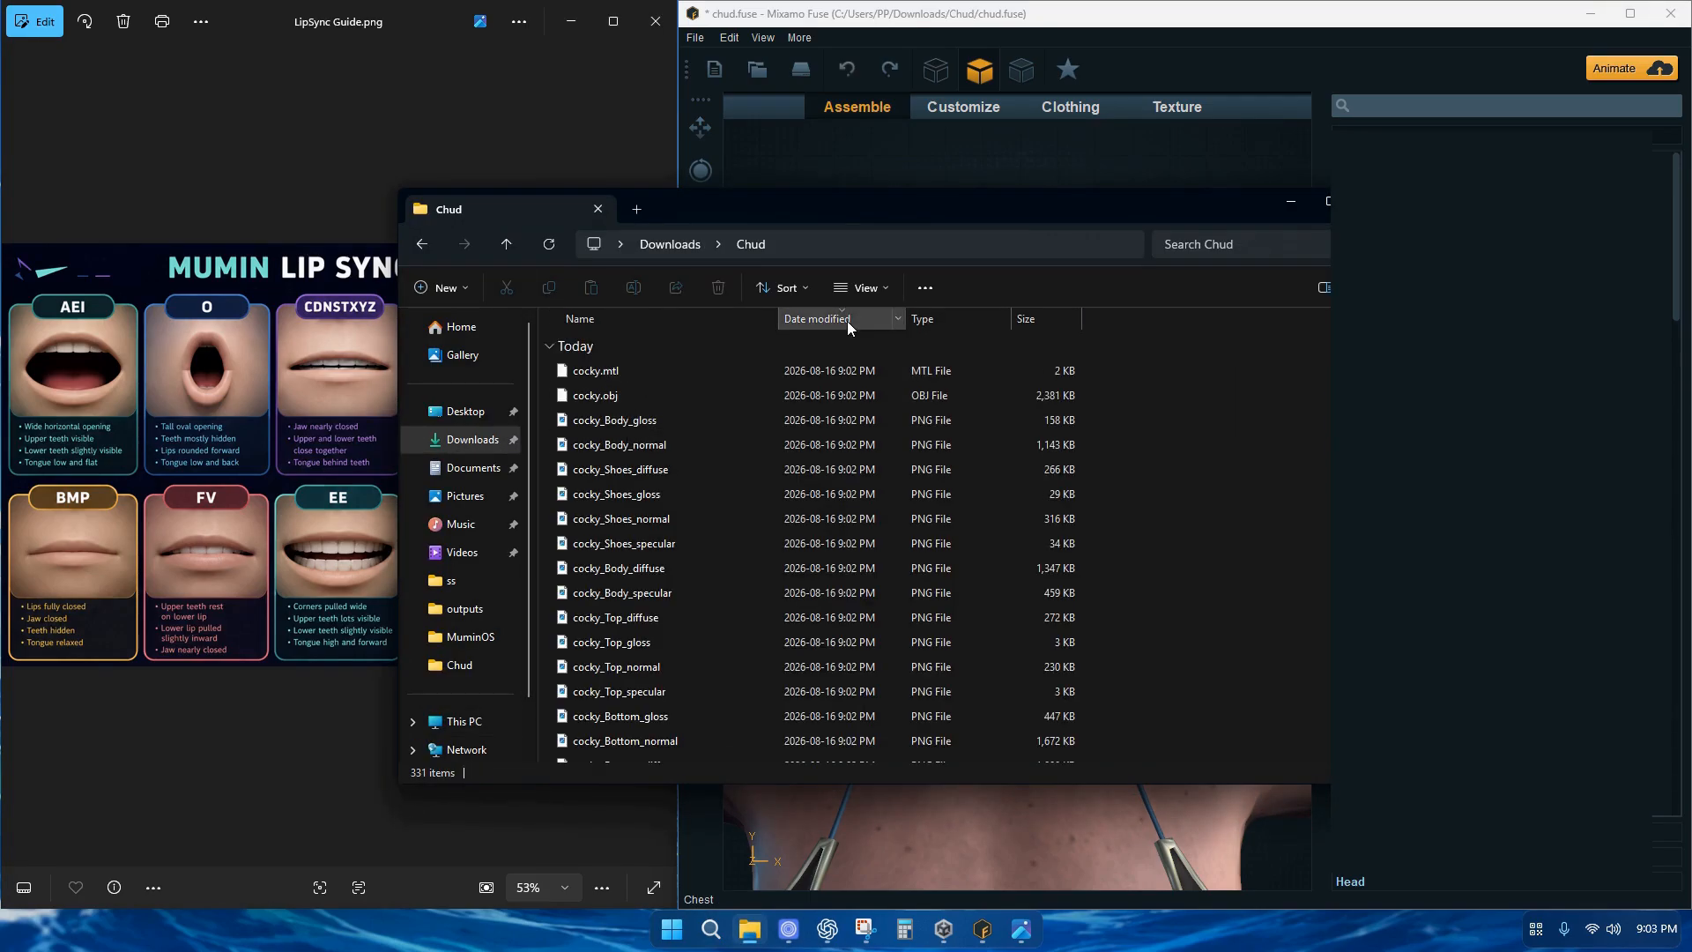
click(937, 319)
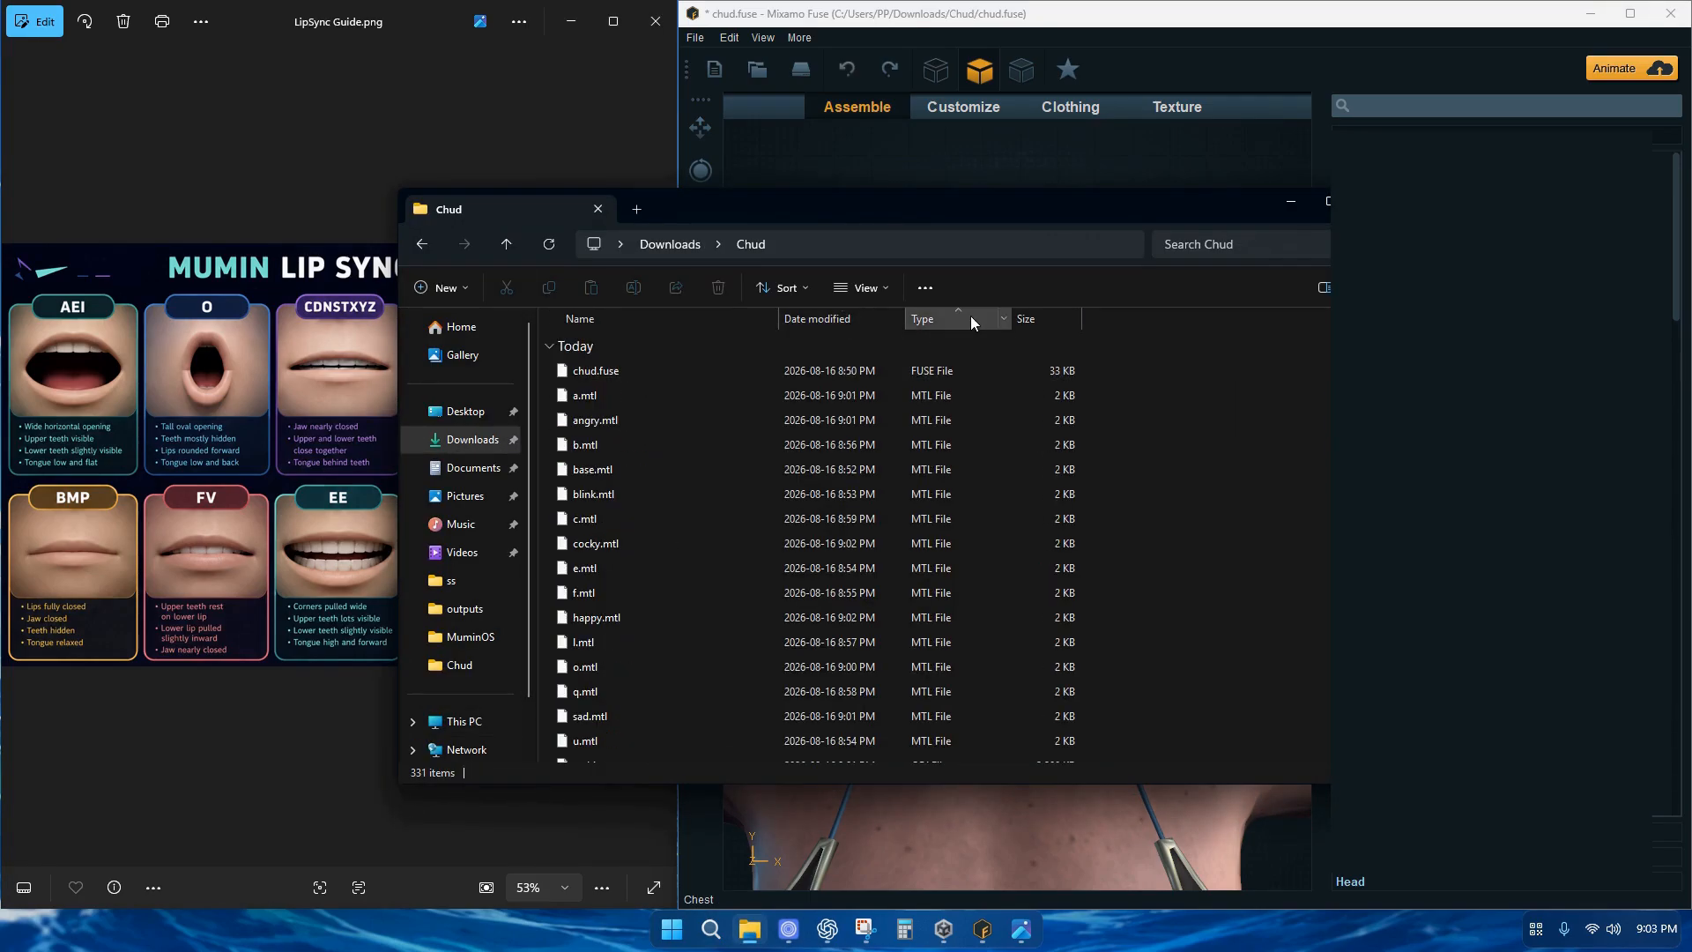
scroll(705, 432, down, 3)
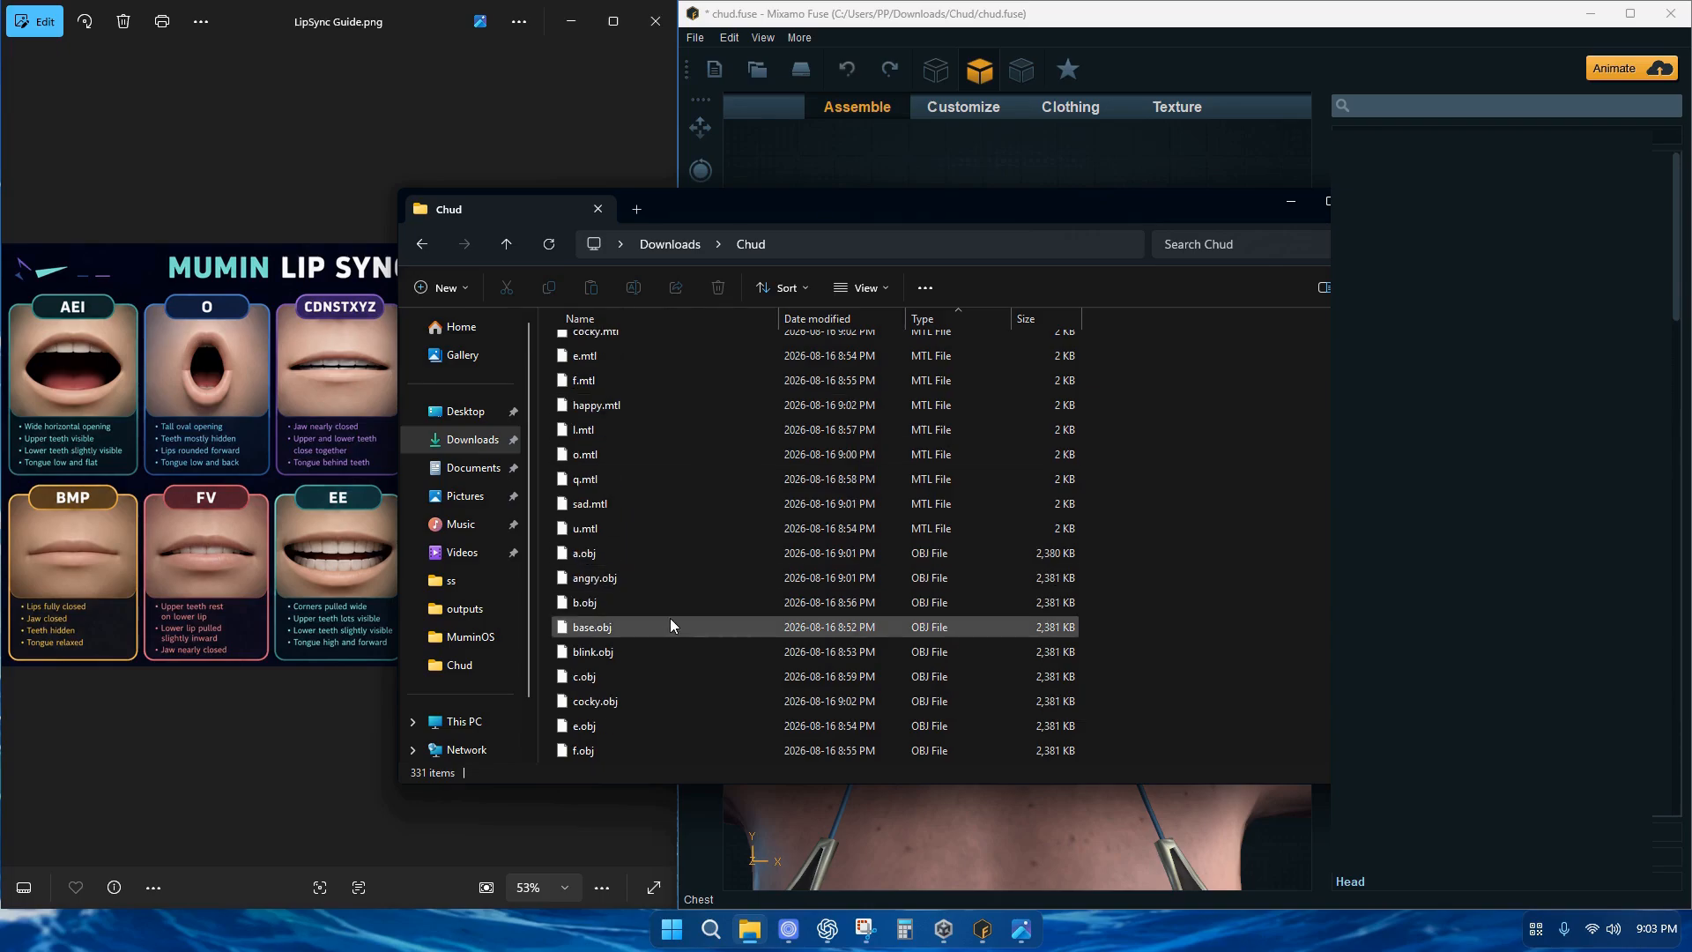
scroll(670, 617, down, 20)
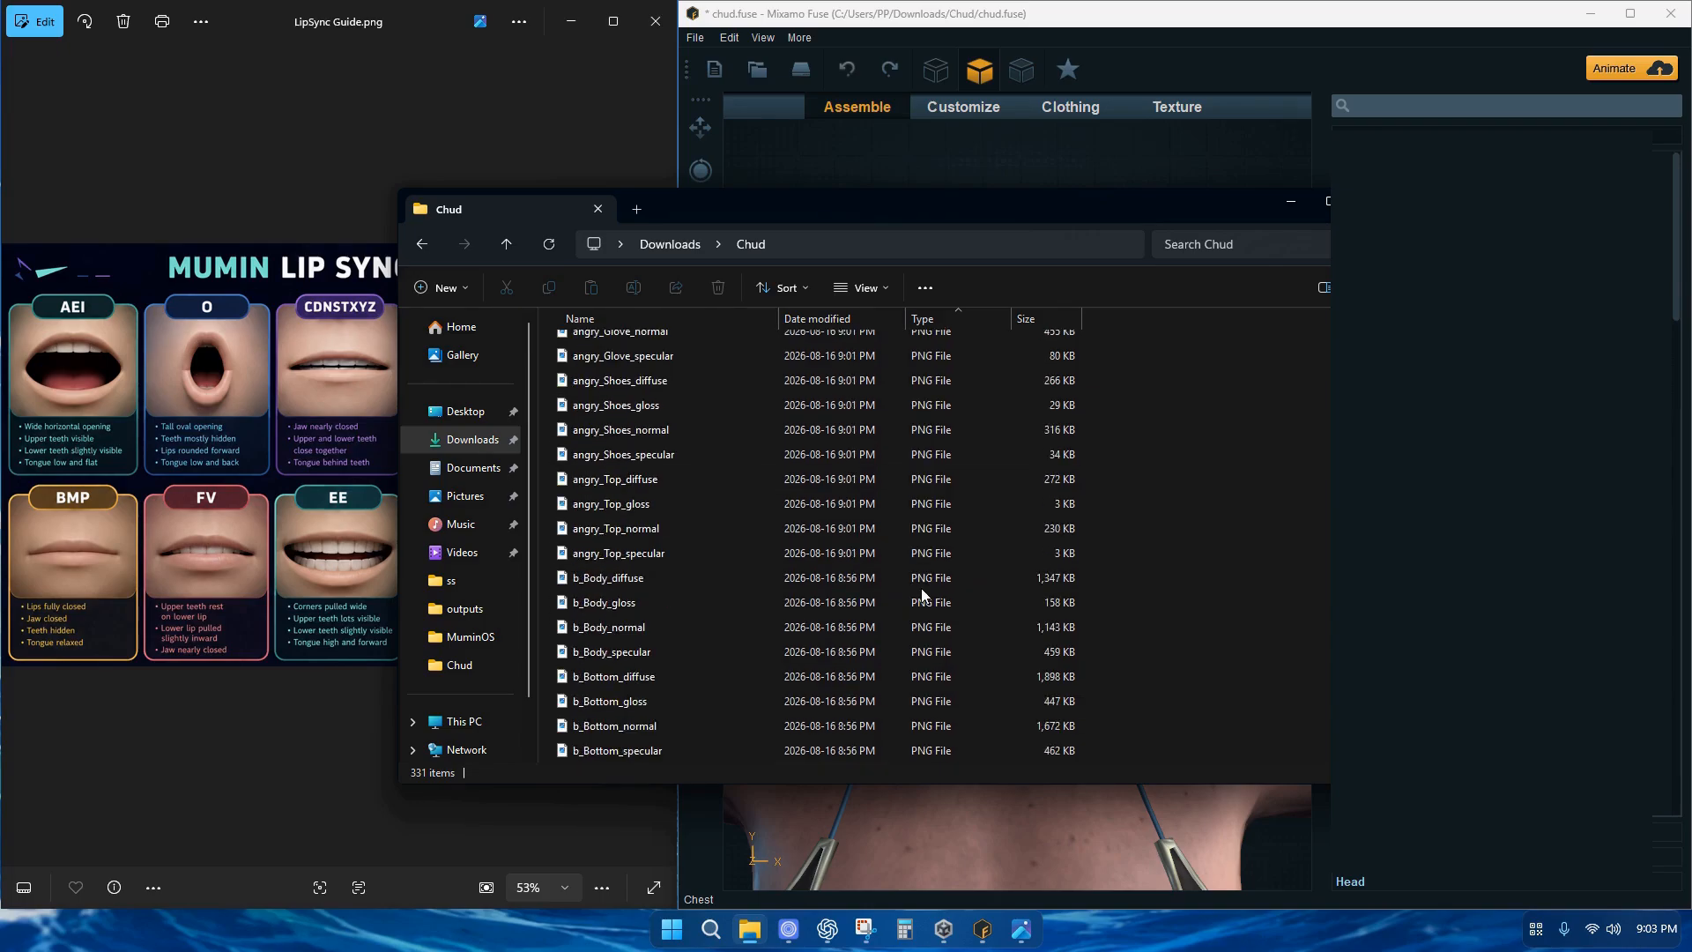
drag(1327, 445, 1326, 331)
click(455, 441)
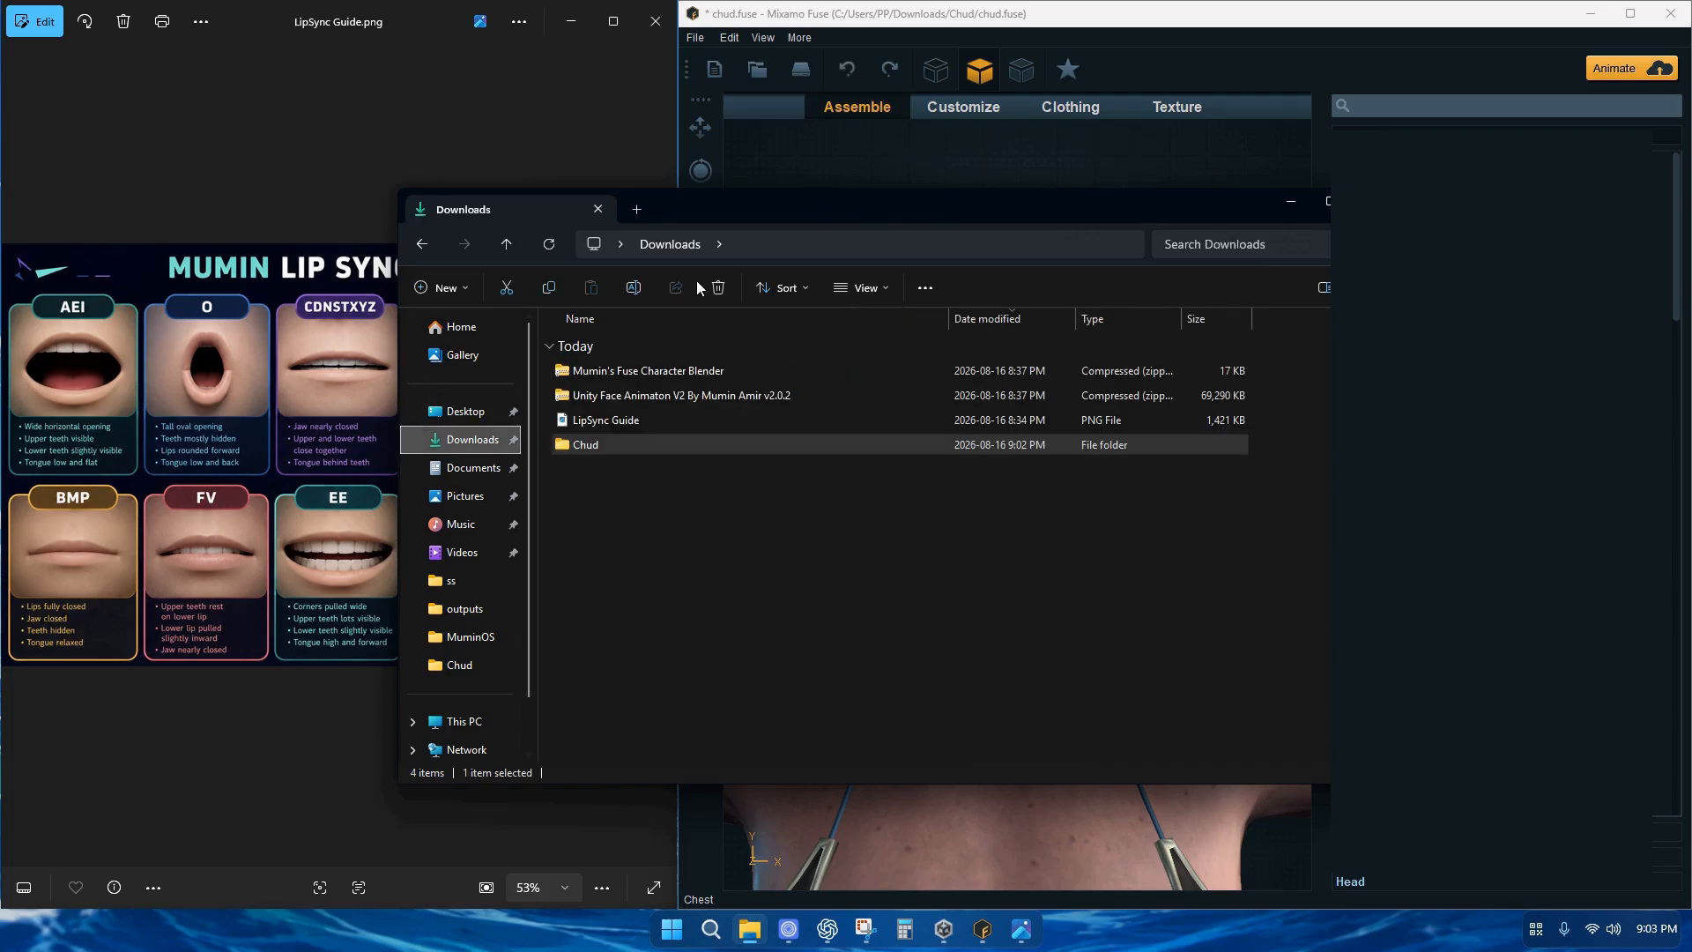
Minimise Fuse and close the LipSync Guide image
click(1427, 29)
click(1591, 13)
click(656, 21)
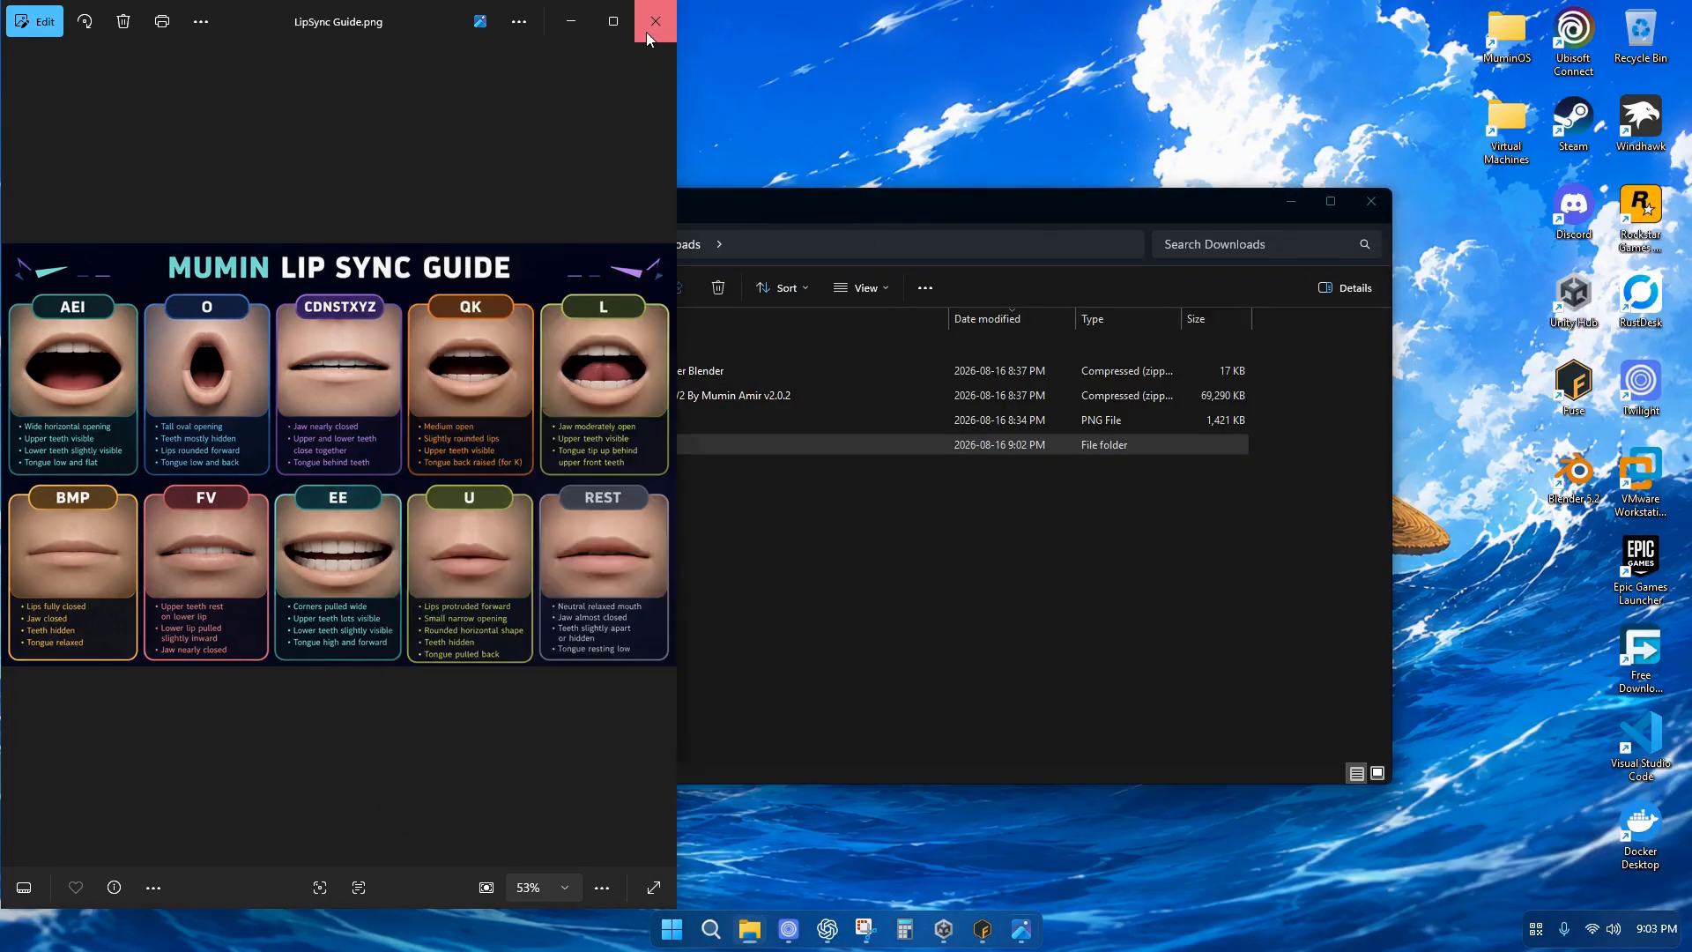
Copy the Character Compiler folder out of the Mumin's Fuse Character Blender archive into Downloads
click(701, 378)
double_click(702, 382)
drag(610, 349, 490, 445)
click(490, 445)
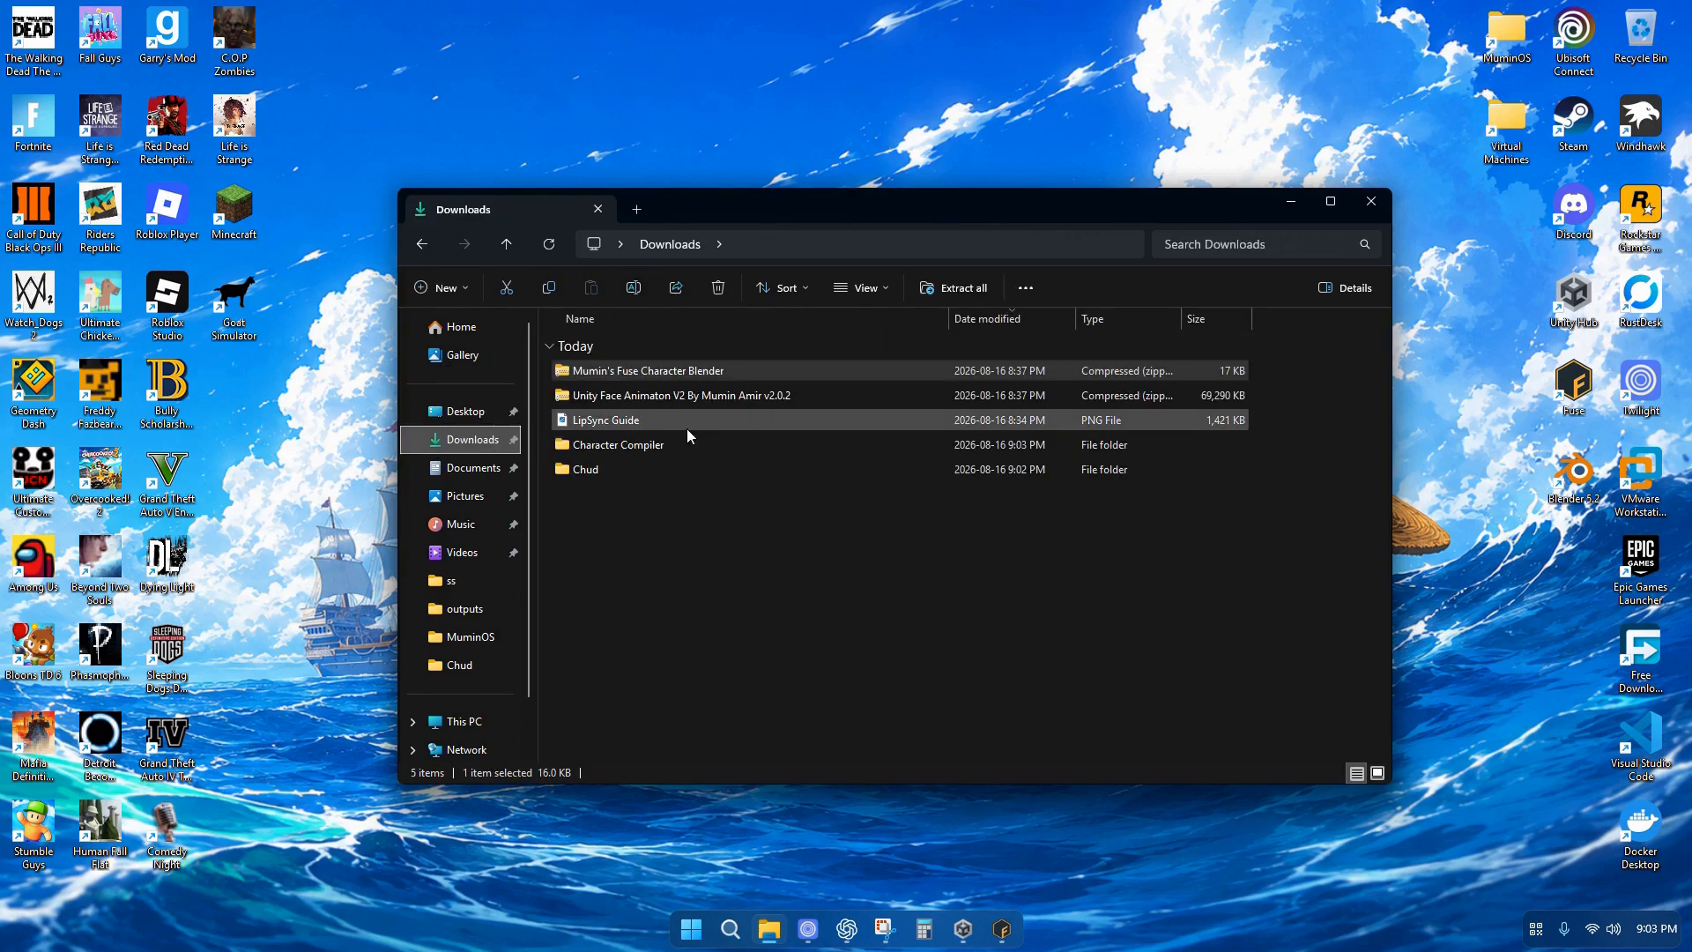
Run MUMIN_CHARACTER_COMPILER from the Character Compiler folder, allowing it past the security warning
double_click(631, 444)
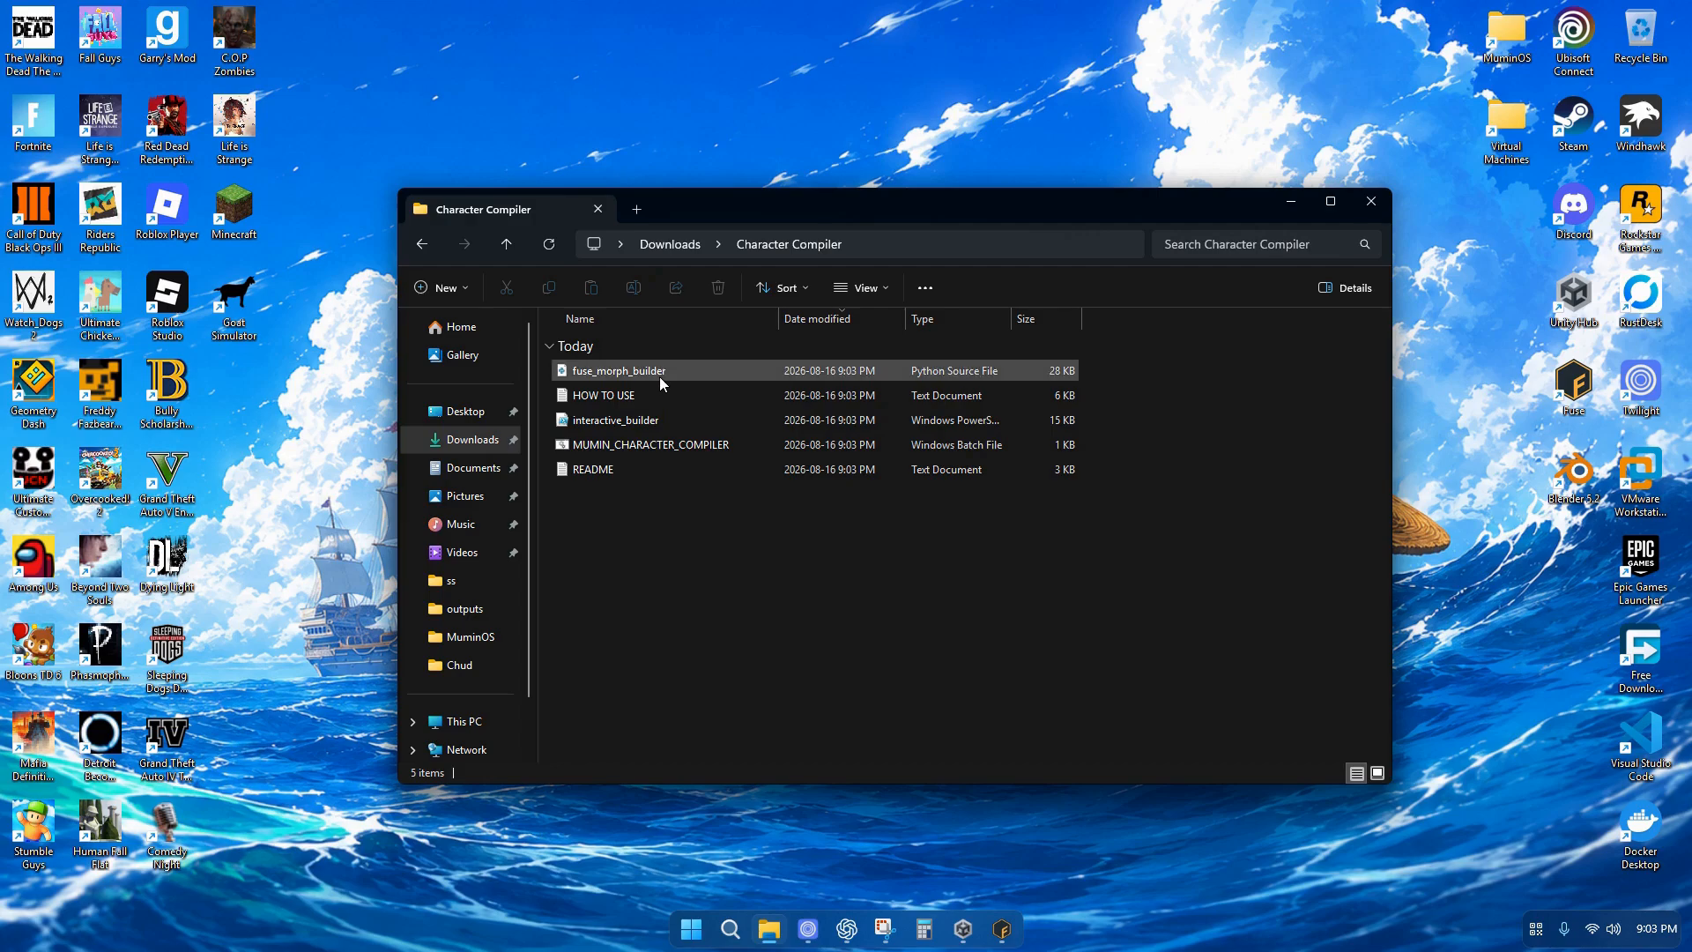
double_click(636, 444)
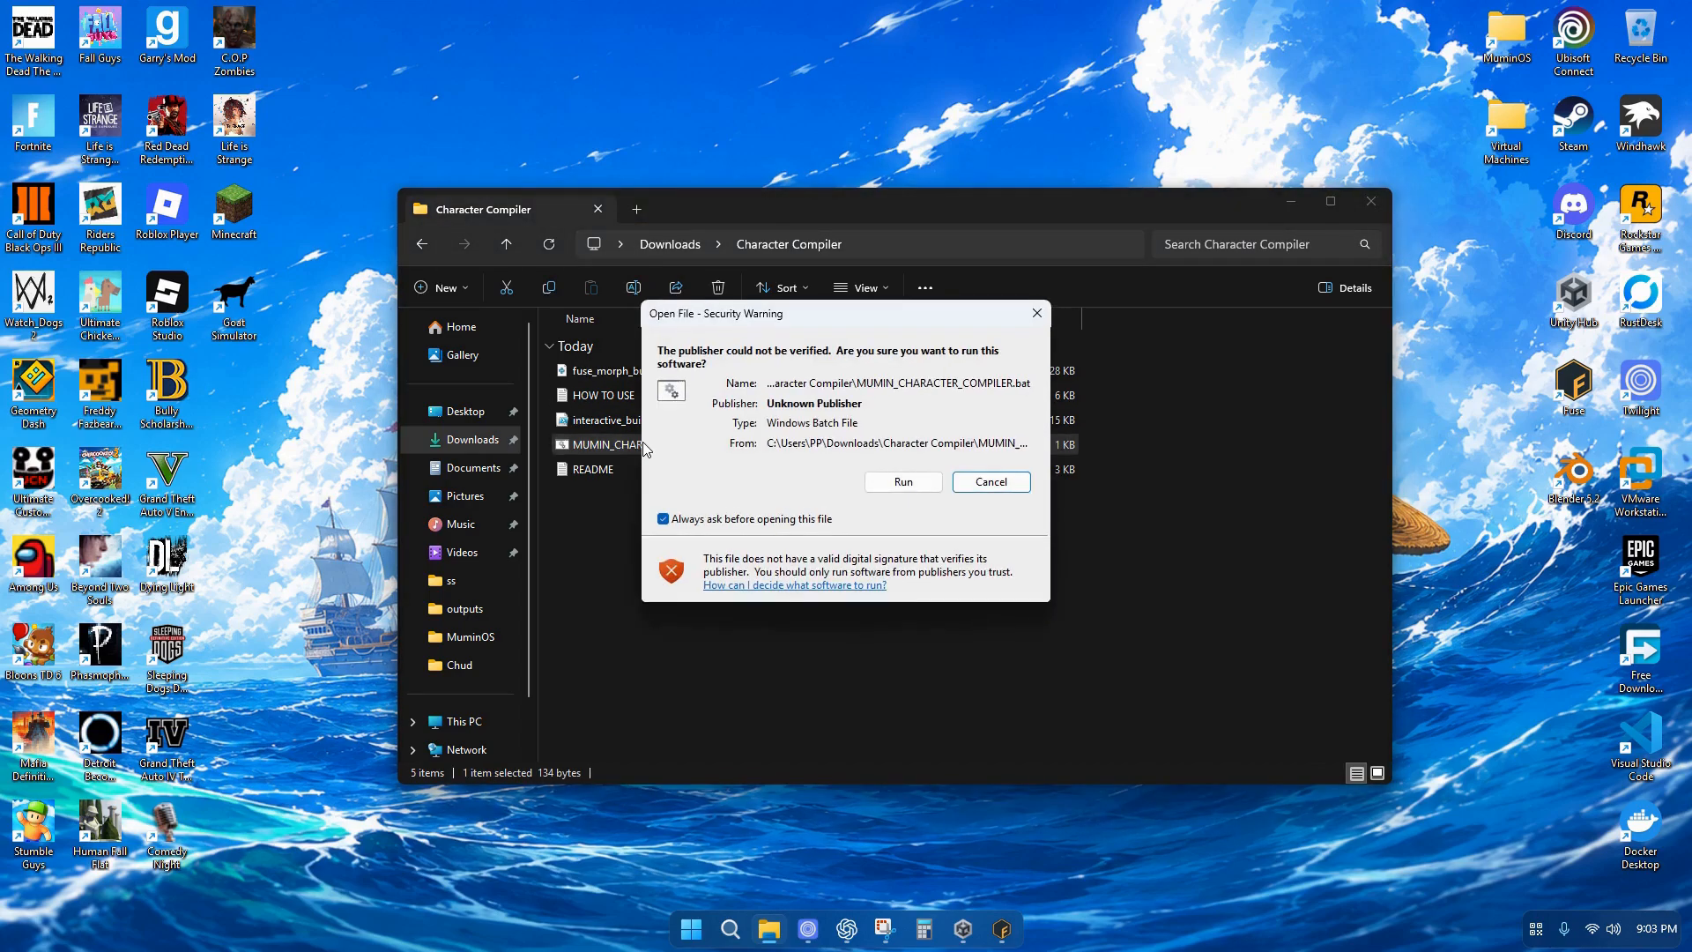
click(882, 483)
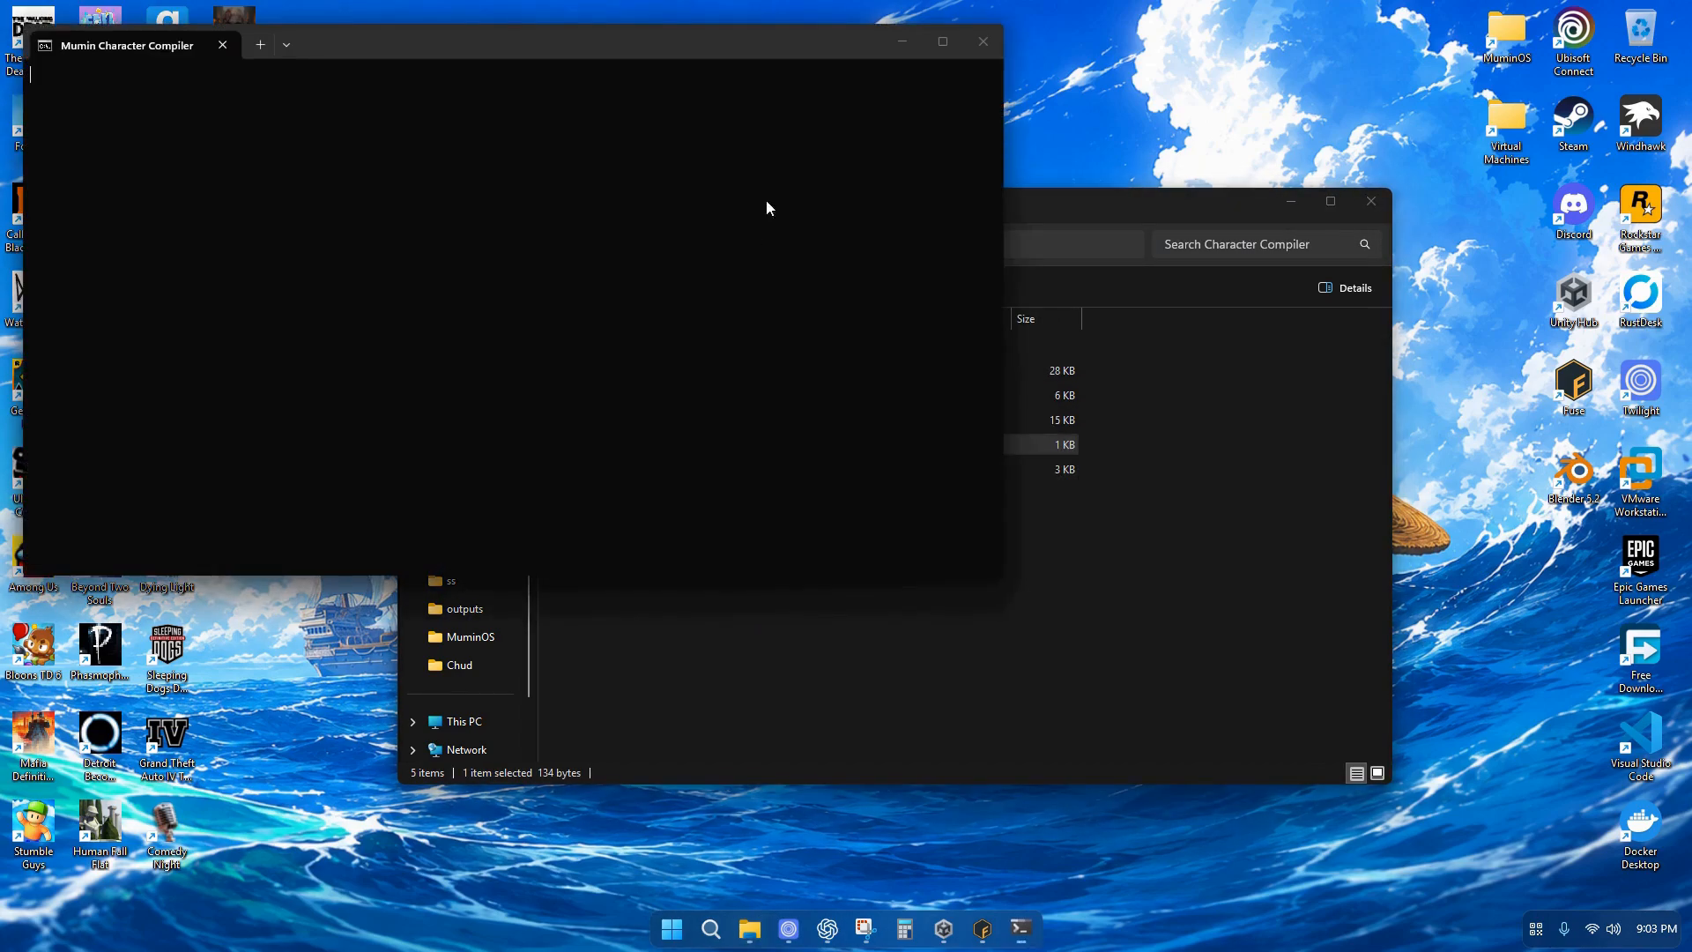
Open Blender's install folder from its desktop shortcut and give the compiler the path D:\Apps\Blender\blender.exe
right_click(1592, 488)
click(1424, 531)
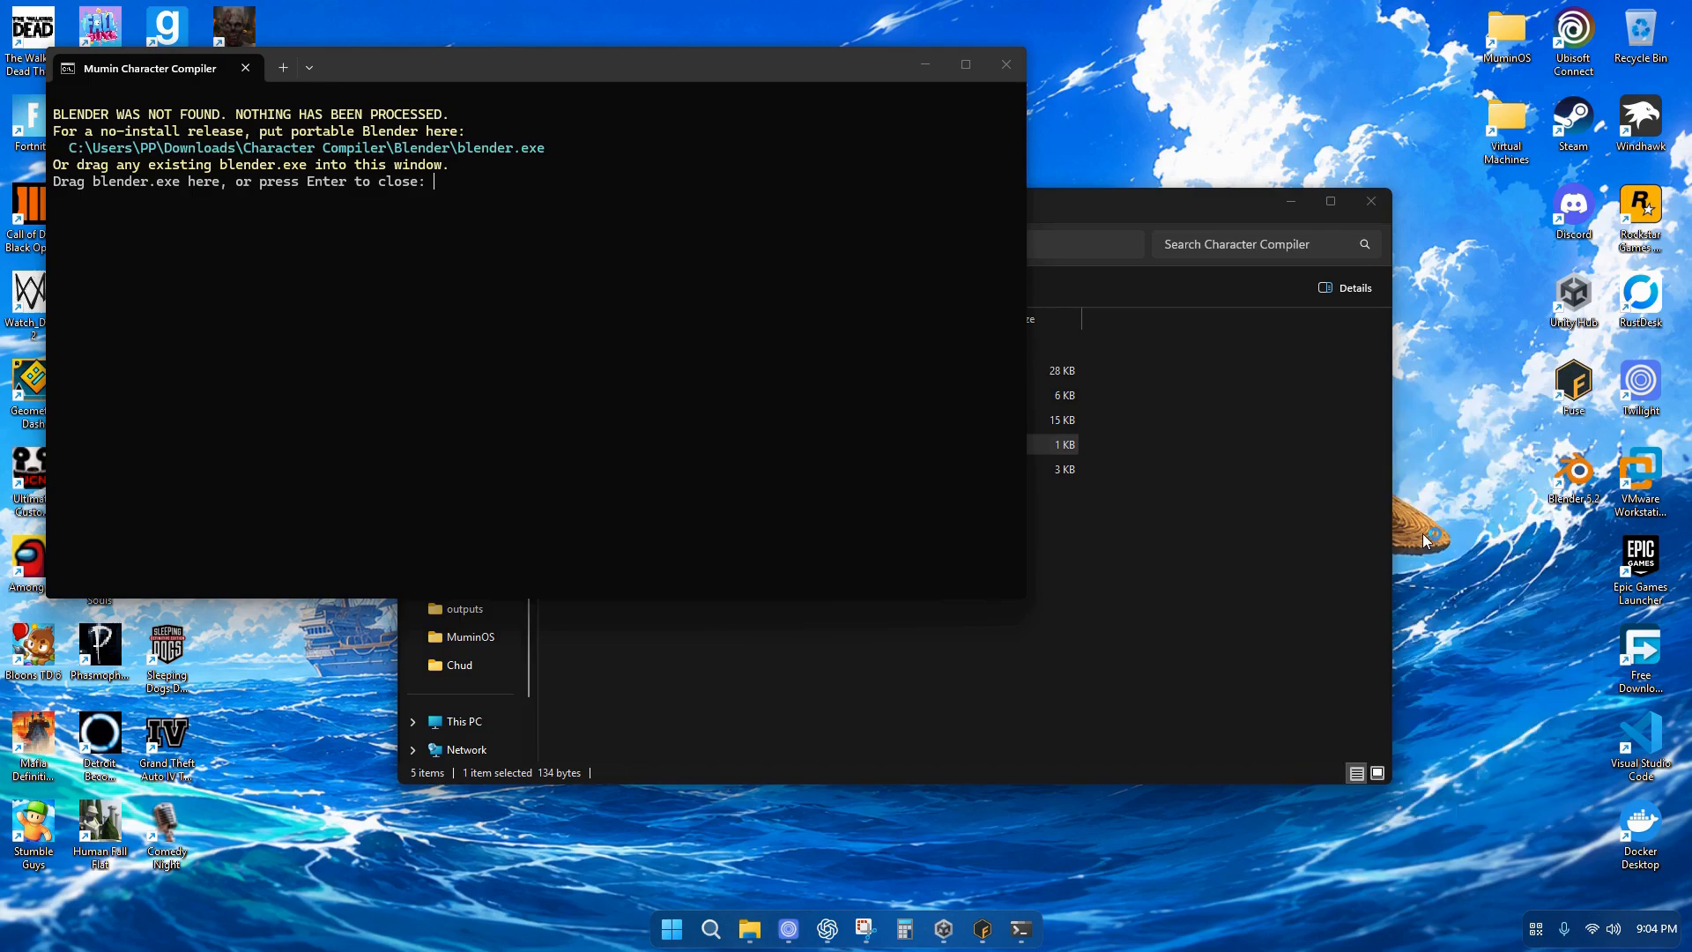
scroll(697, 705, down, 3)
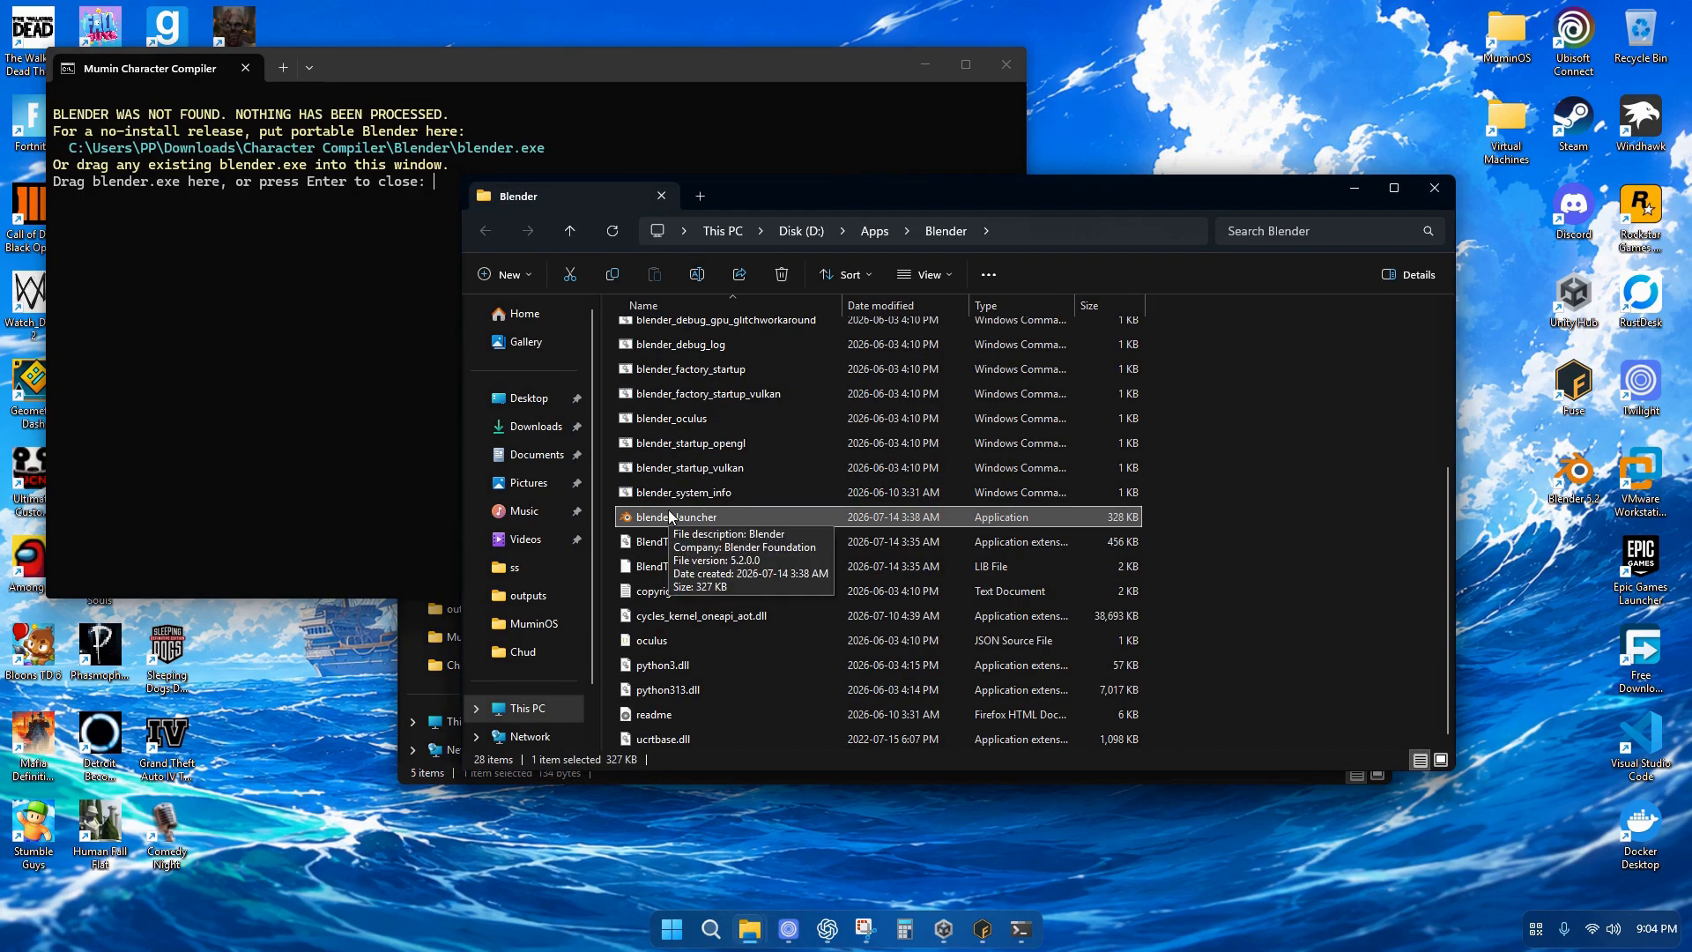
scroll(668, 510, up, 3)
click(648, 434)
drag(647, 433, 288, 358)
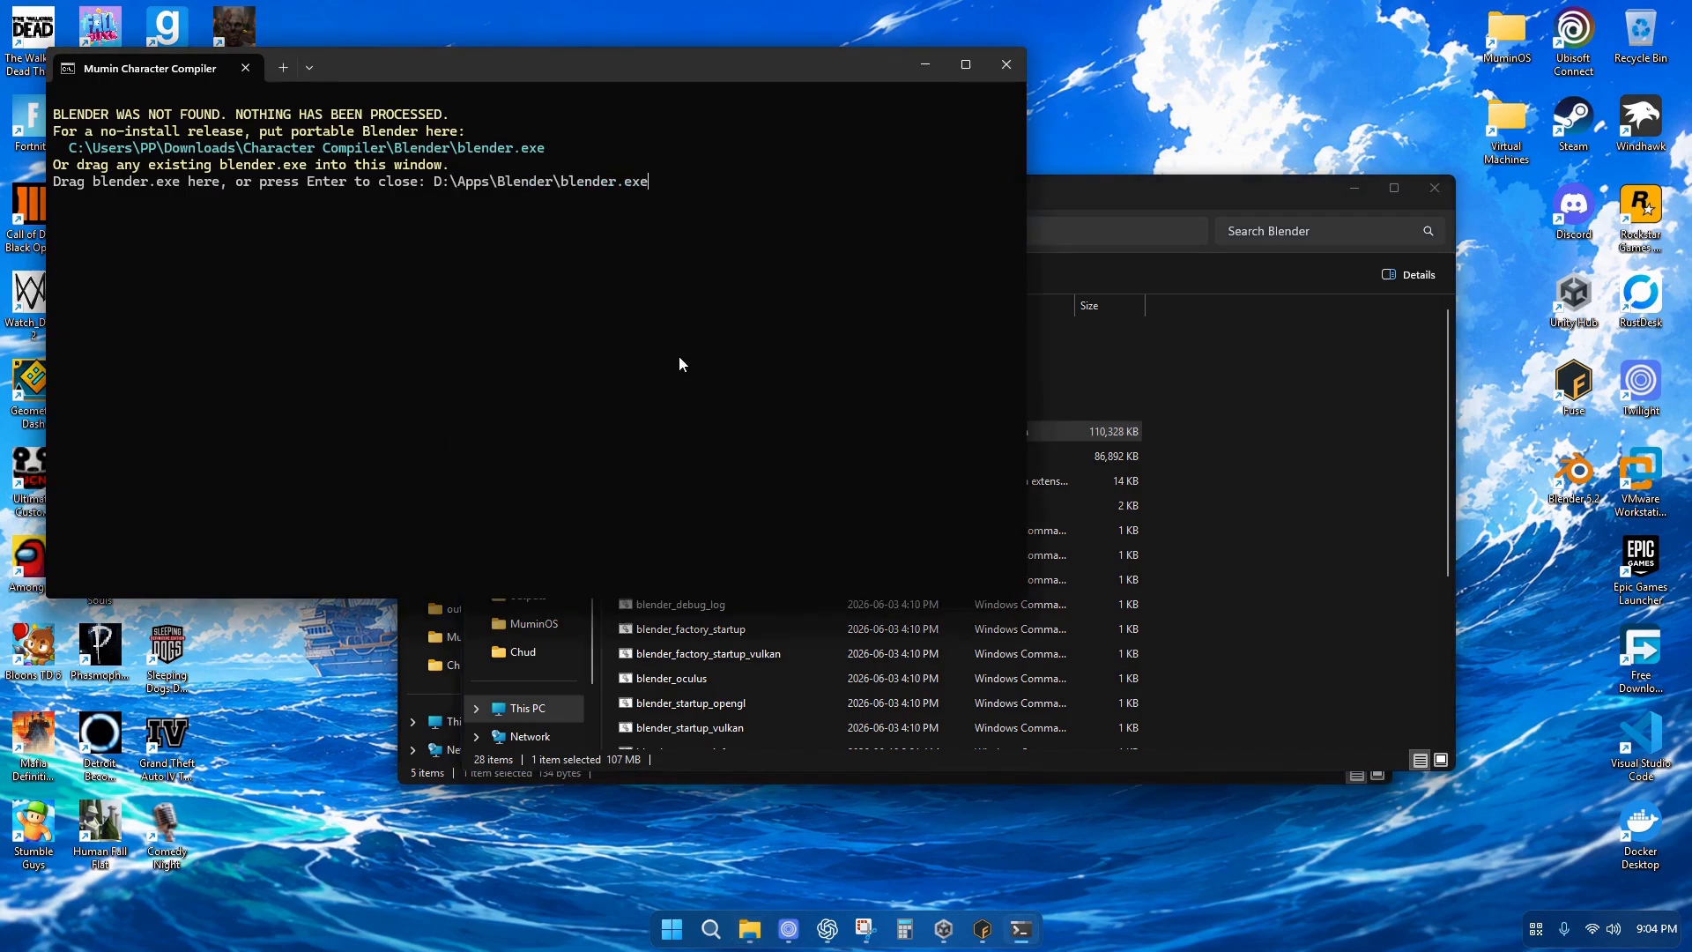
key(Return)
Close the Blender folder and arrange the compiler console and the Character Compiler folder window side by side
click(1323, 317)
click(1434, 188)
drag(617, 66, 1002, 257)
mouse_move(434, 536)
mouse_down()
mouse_move(968, 536)
mouse_move(433, 536)
mouse_up()
drag(794, 257, 433, 238)
drag(1146, 206, 1281, 224)
drag(535, 507, 946, 506)
Give the compiler the Chud folder from Downloads as the folder containing base.obj and all expressions
key(alt+Left)
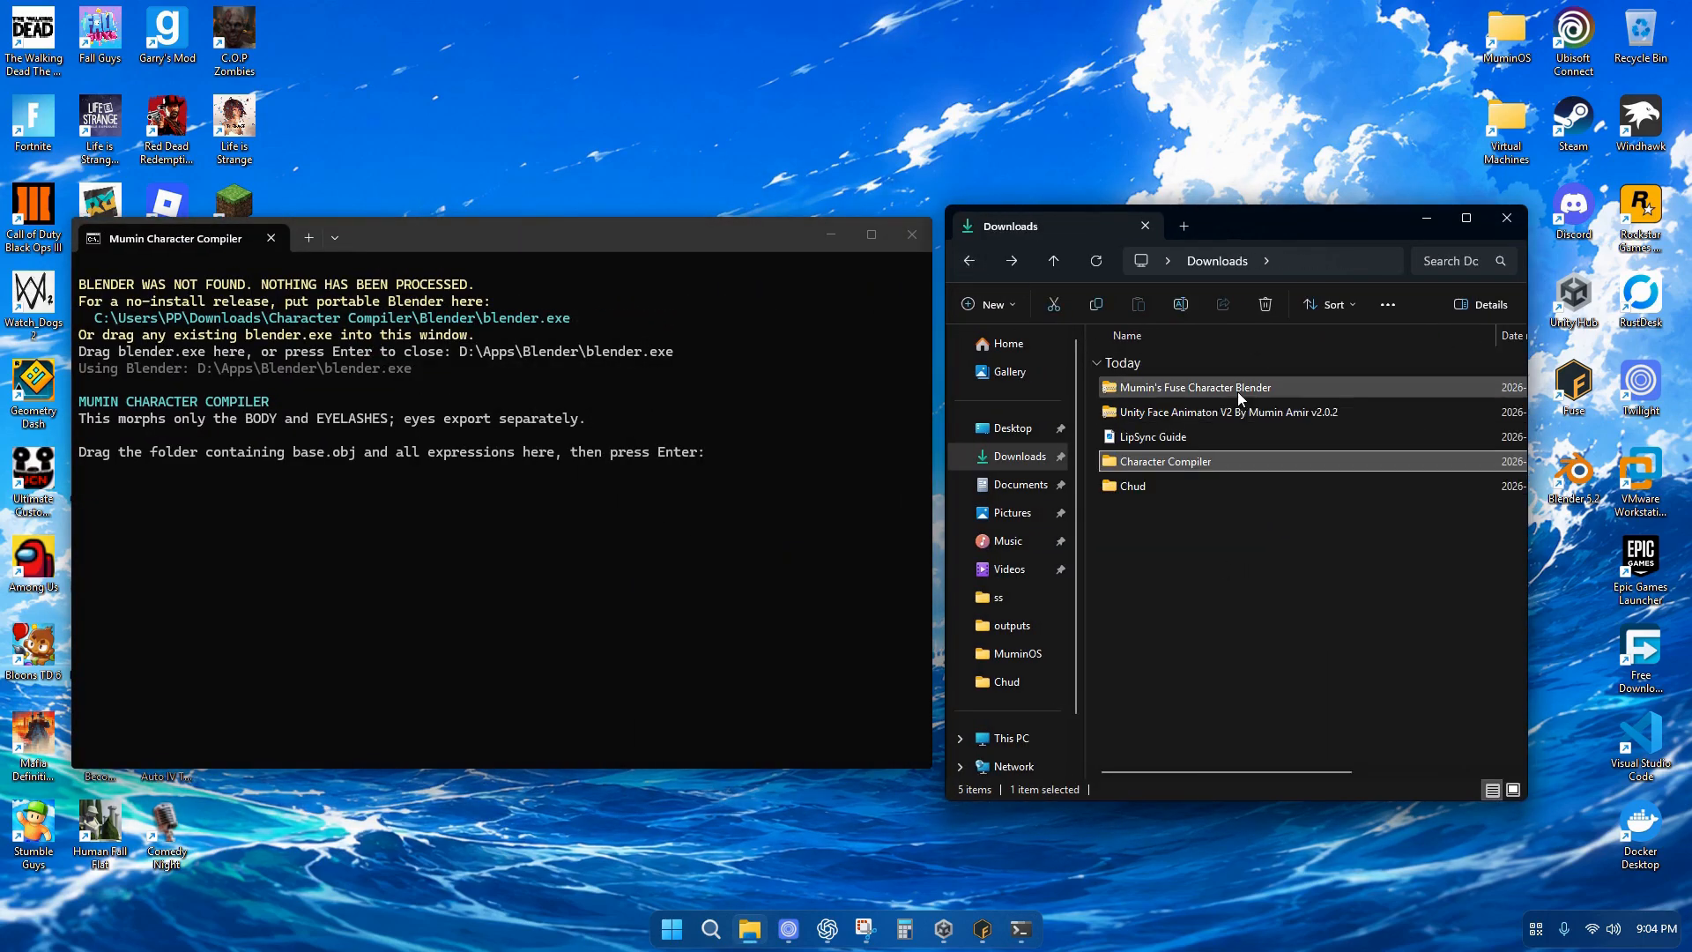
click(1172, 516)
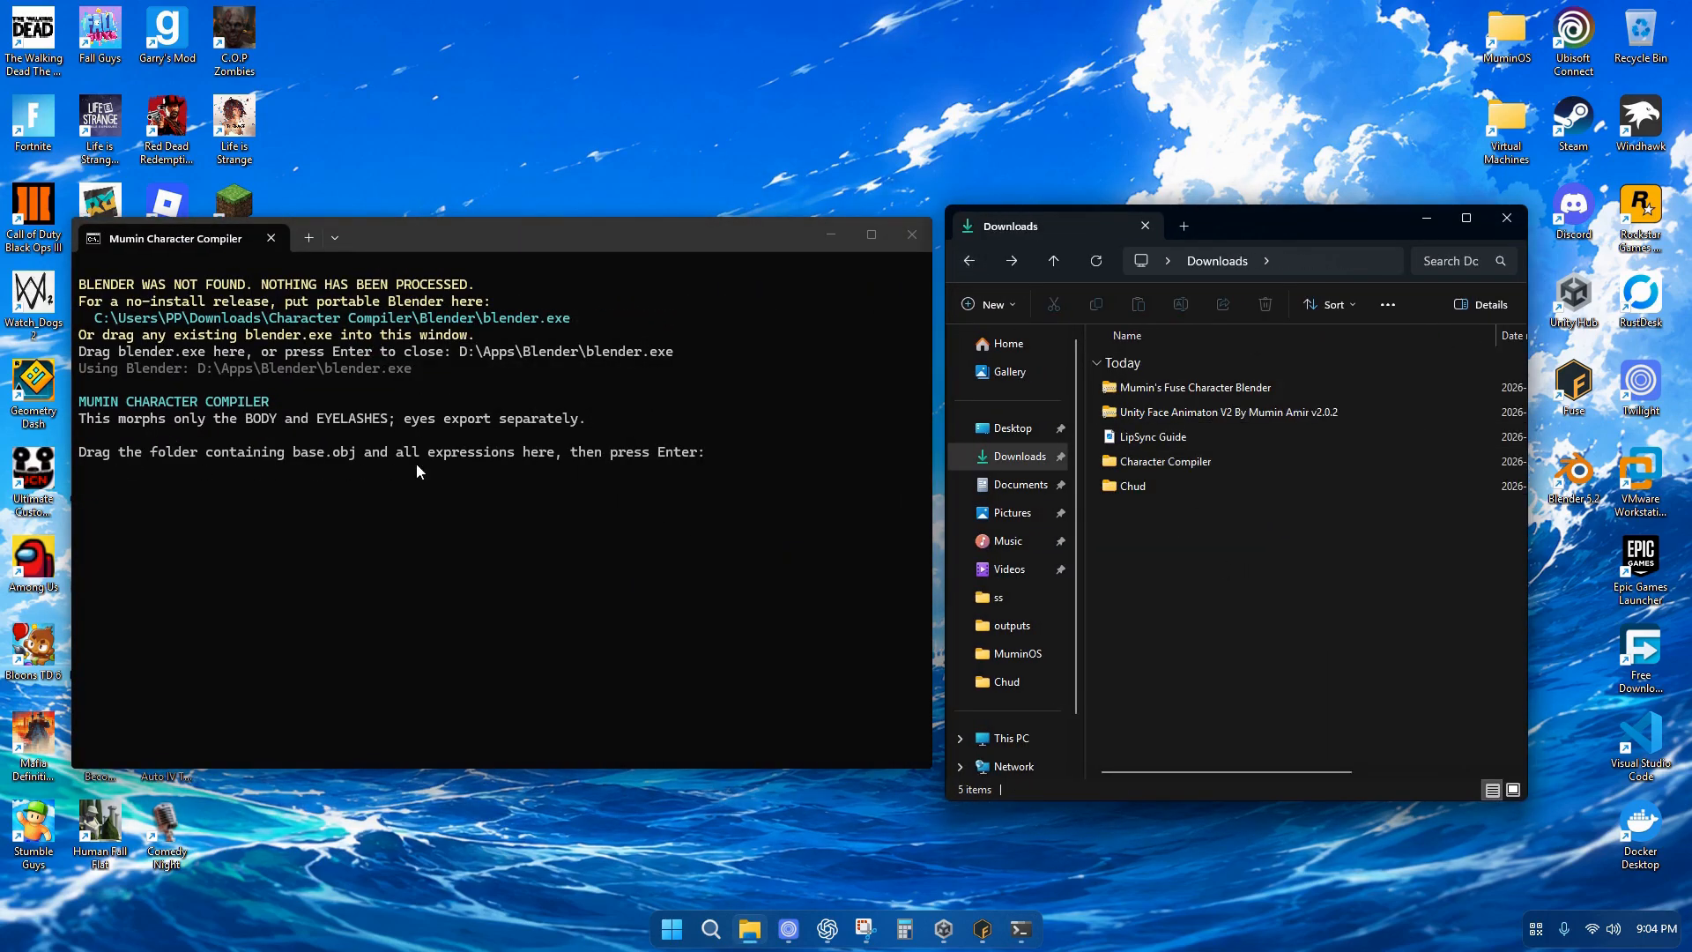
drag(1140, 490, 759, 502)
key(Return)
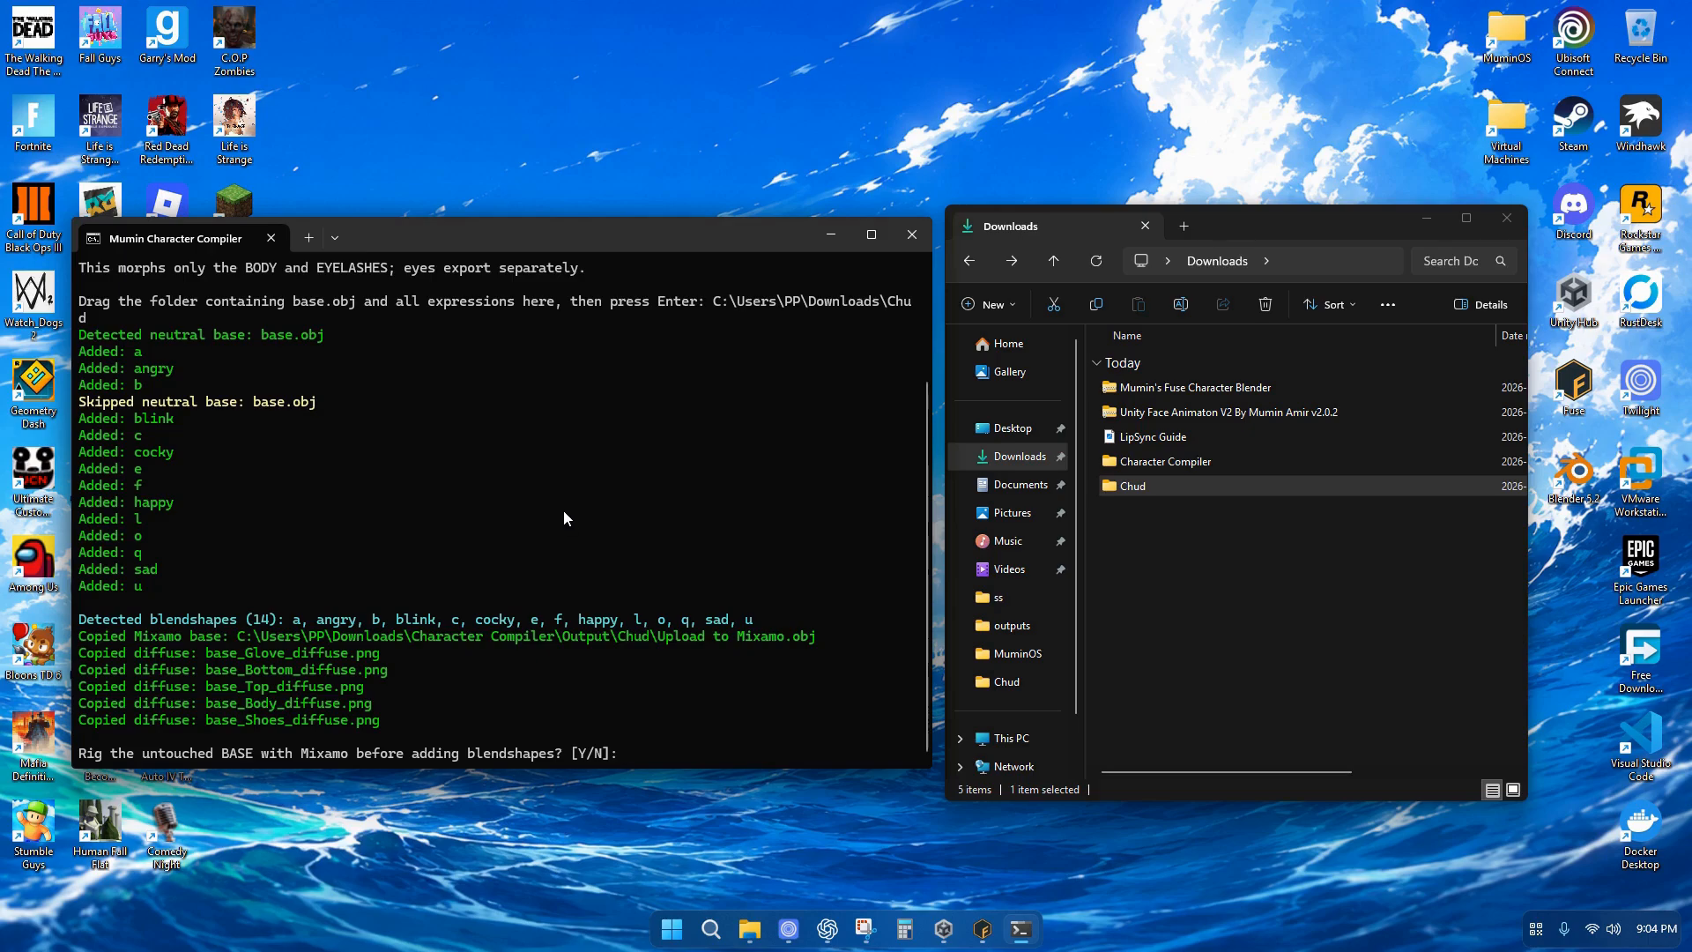
Answer Y to rigging the untouched base with Mixamo and sign in to the Mixamo website with Google
text(y)
key(Return)
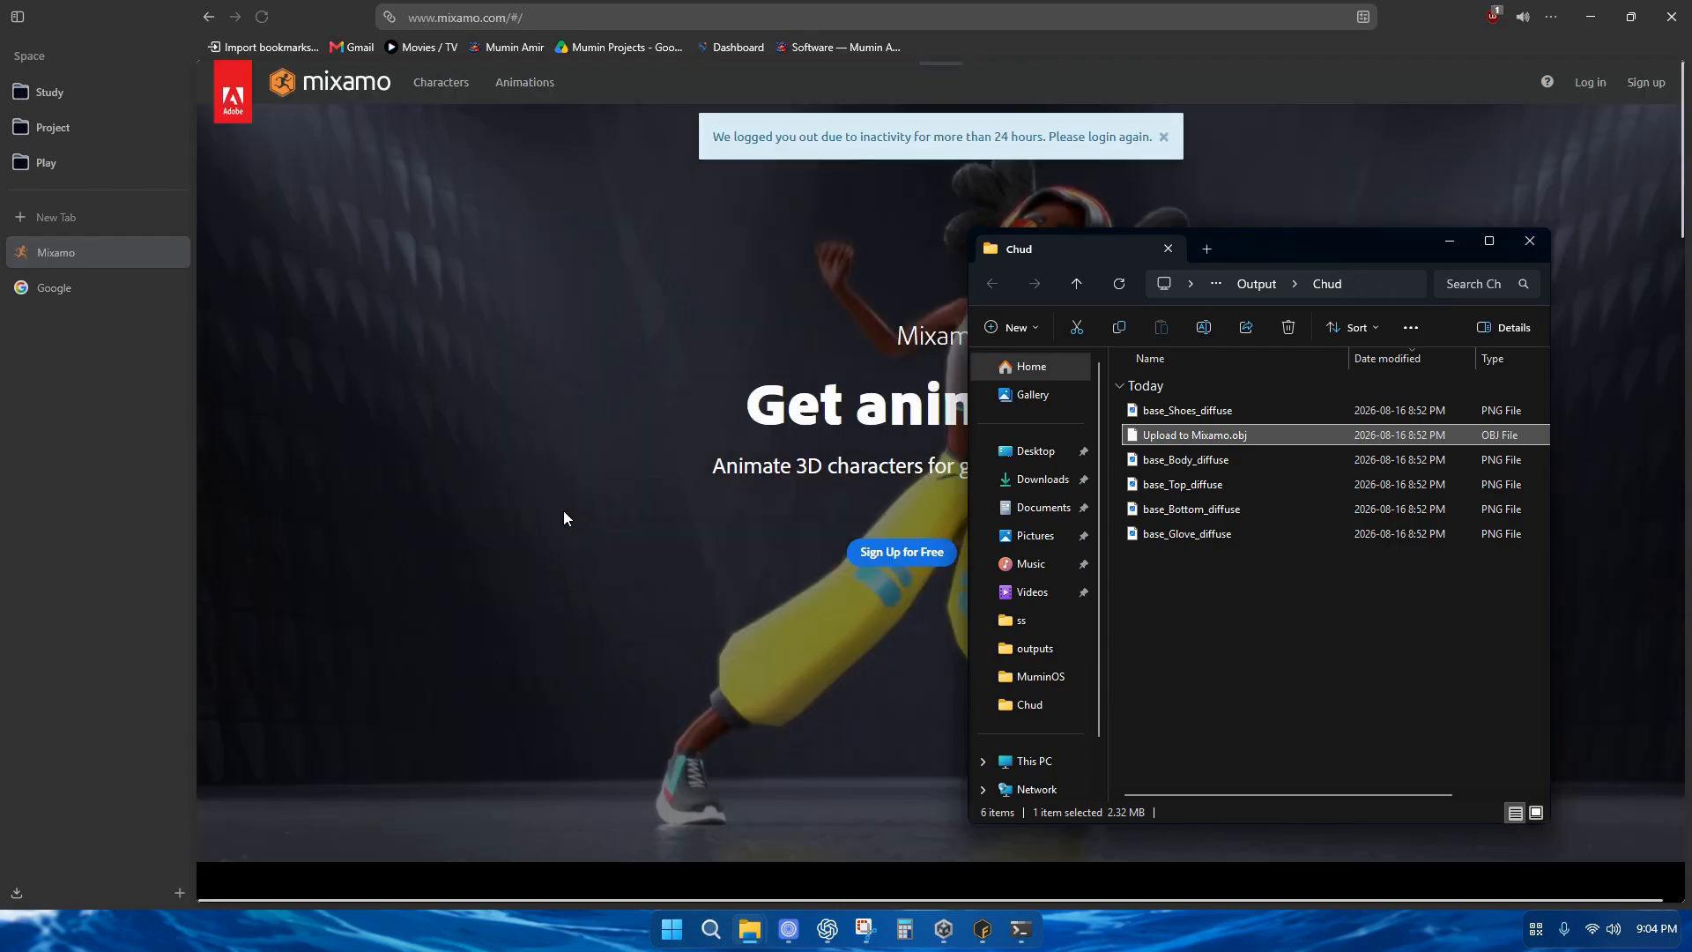
click(624, 512)
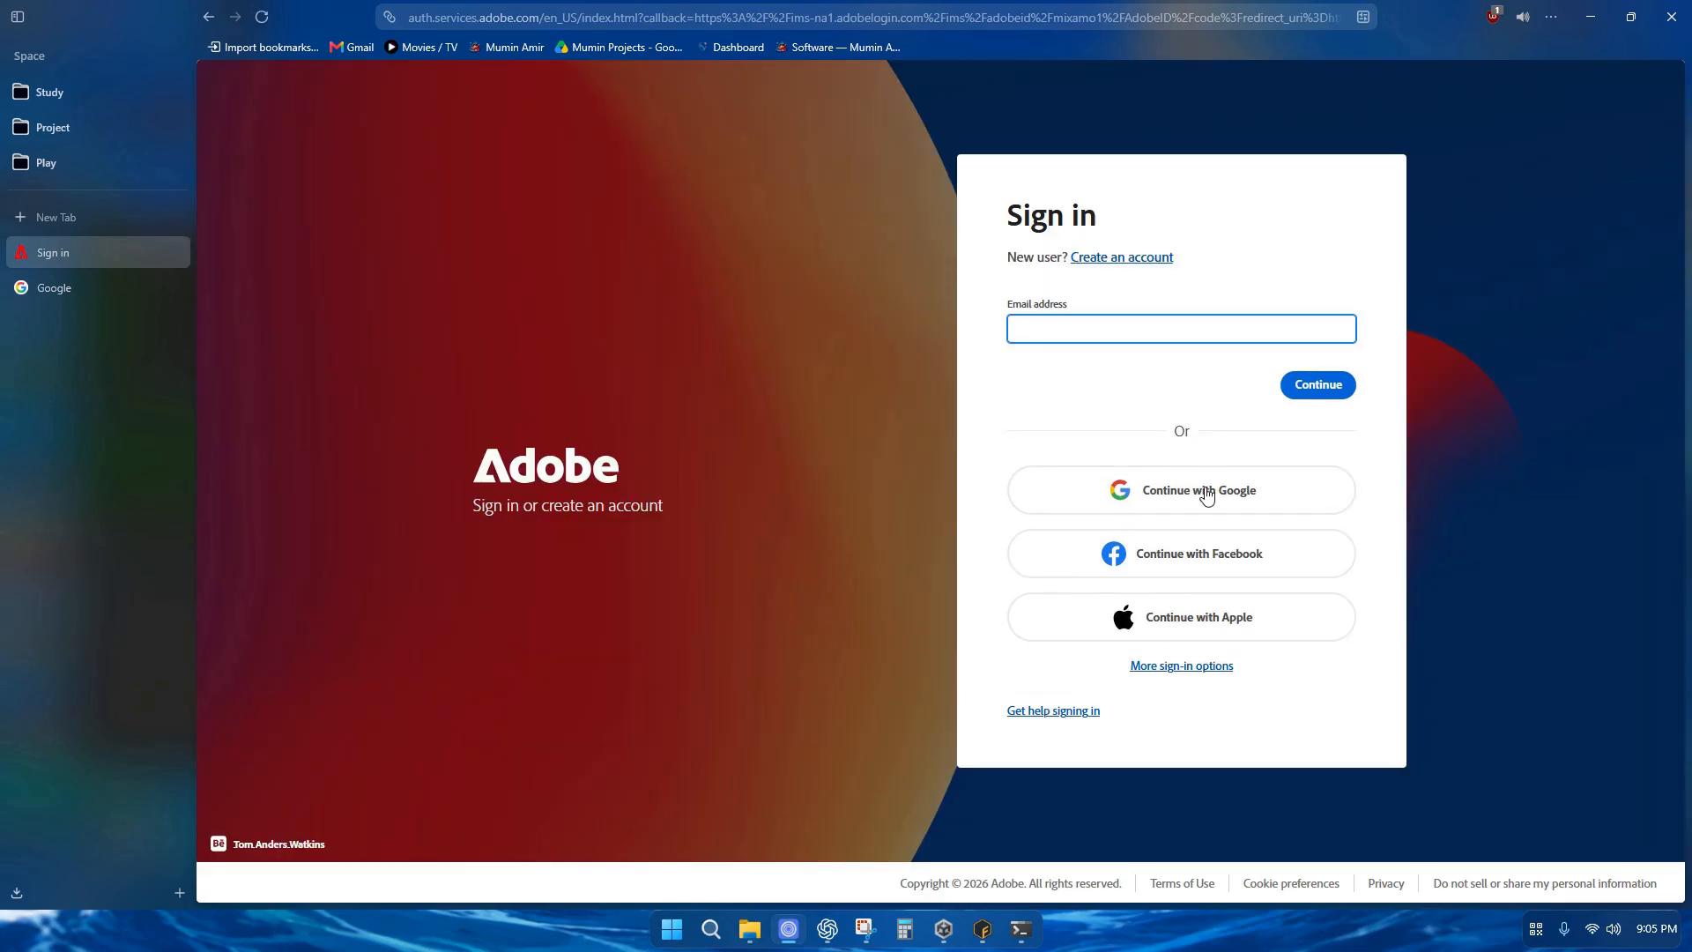
click(1205, 491)
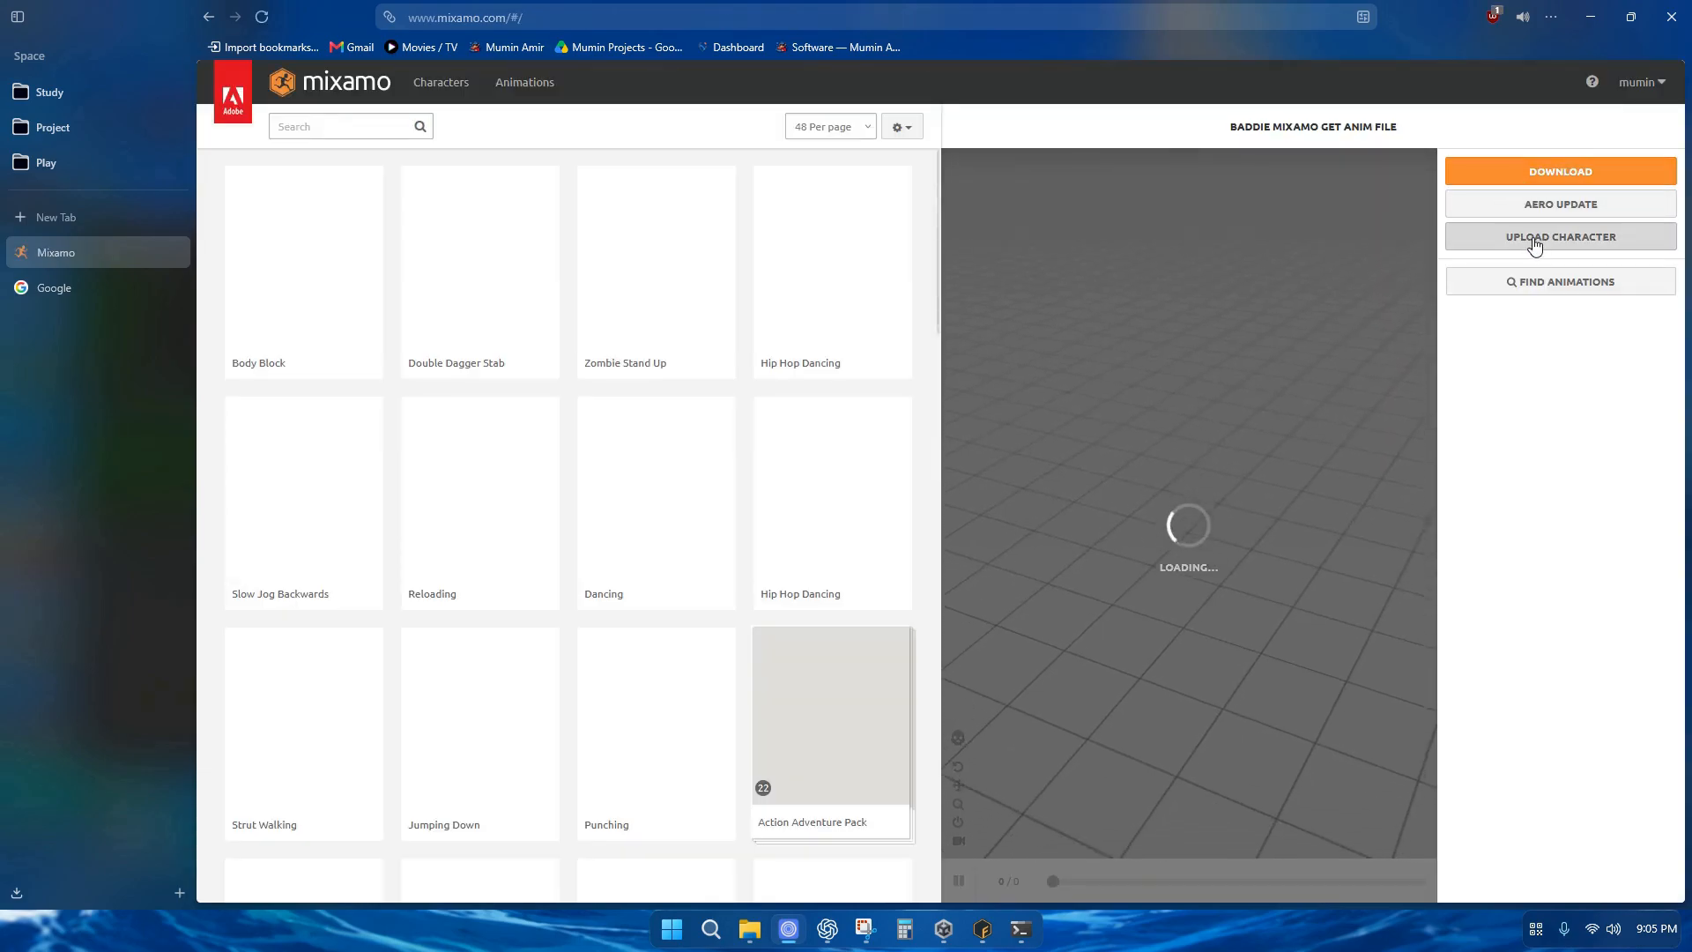
Upload the file Upload to Mixamo.obj from the Character Compiler's Output\Chud folder as a new Mixamo character
click(1535, 240)
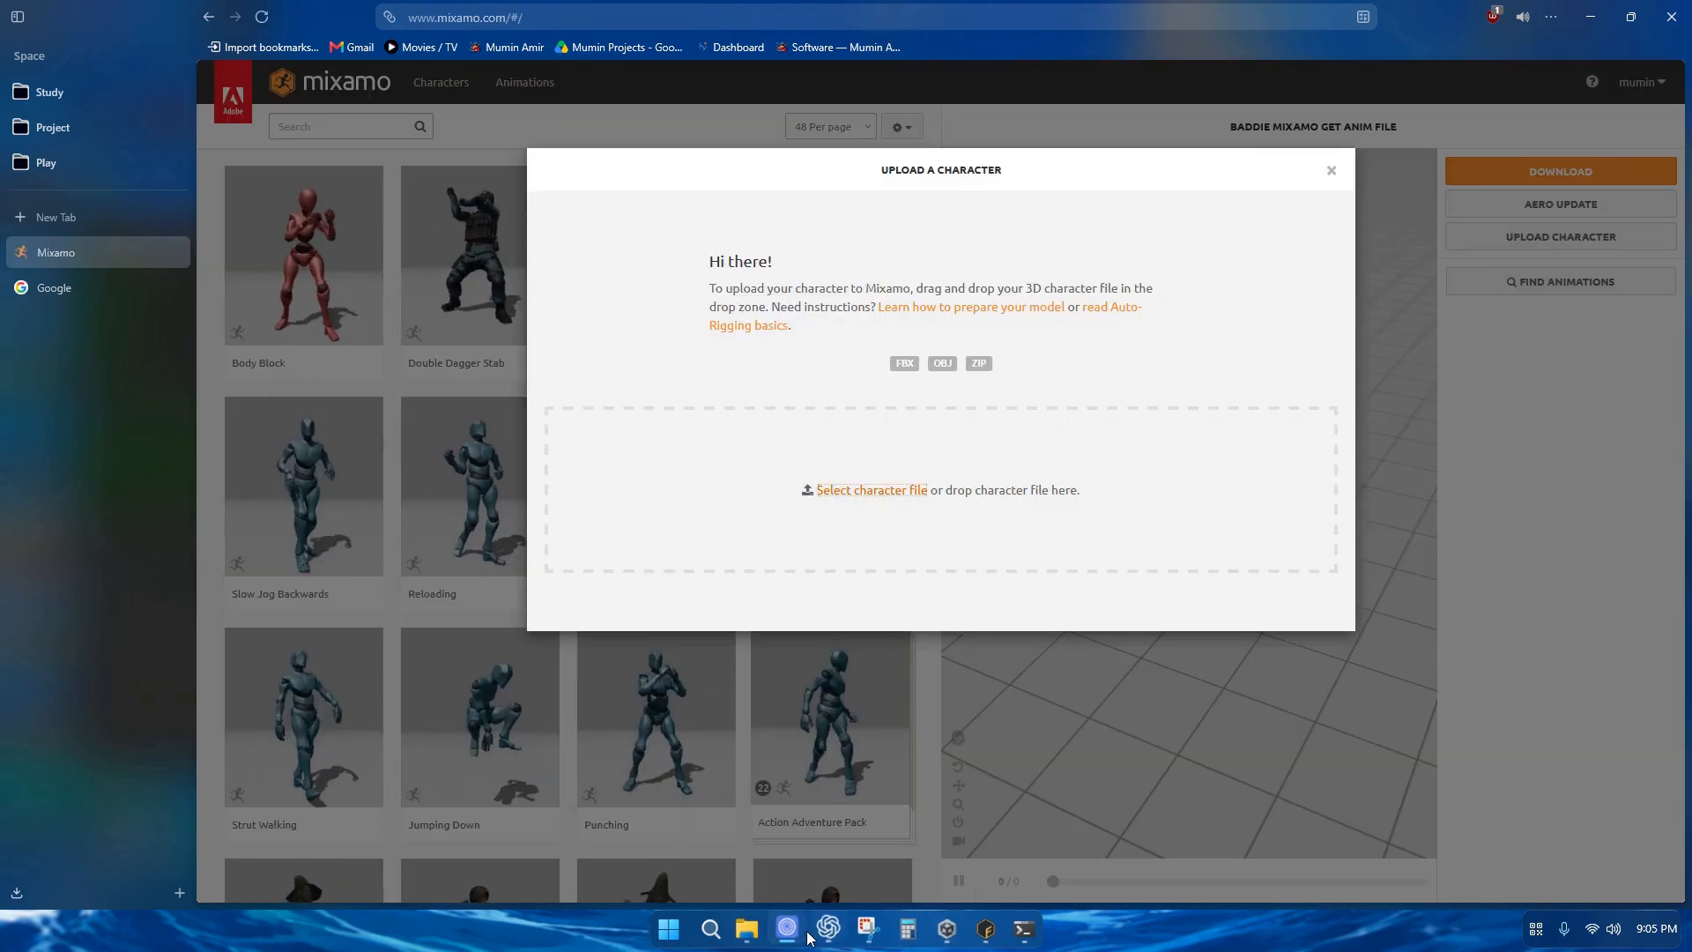
mouse_move(750, 929)
click(800, 833)
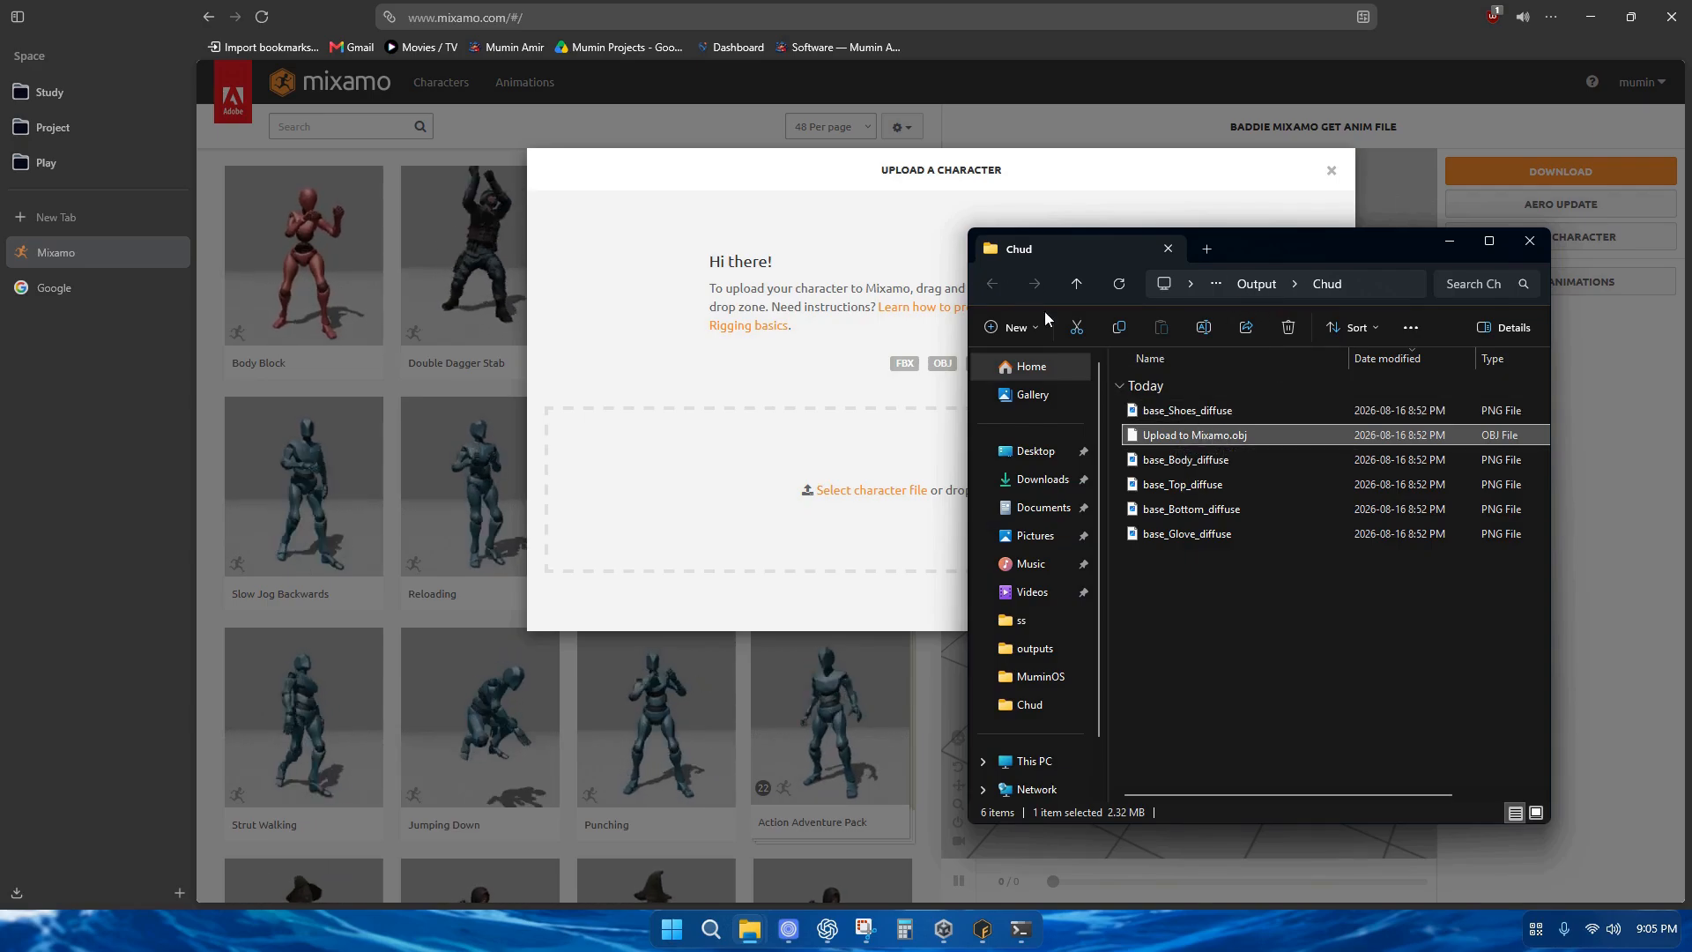
click(1038, 479)
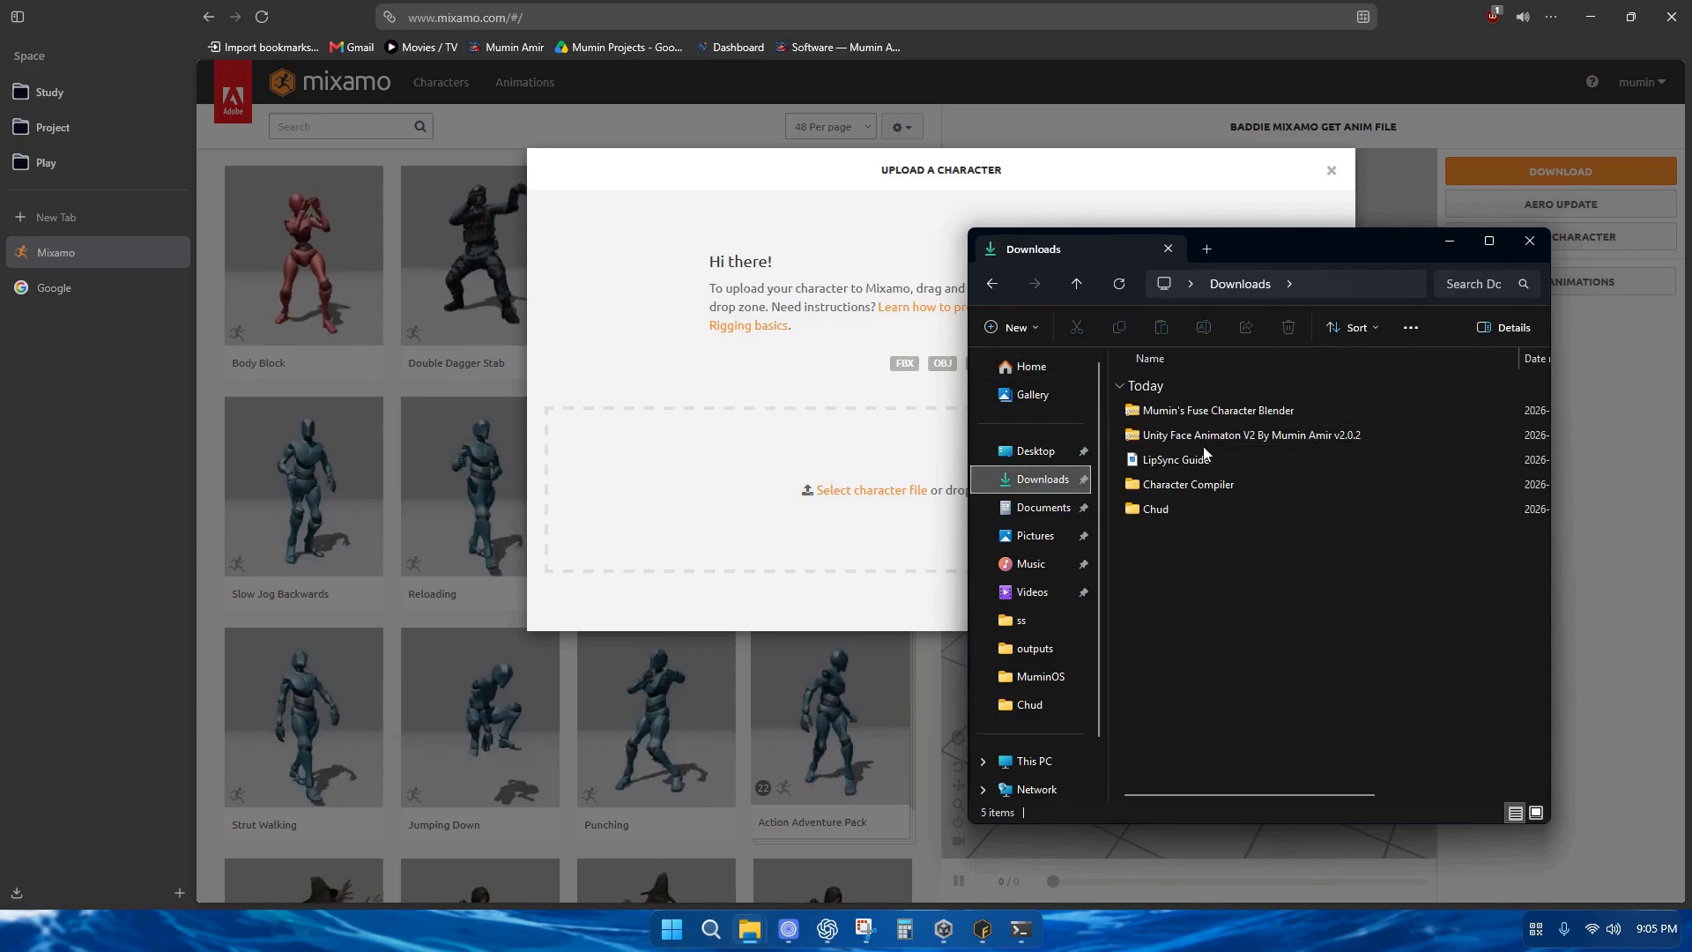
double_click(1189, 483)
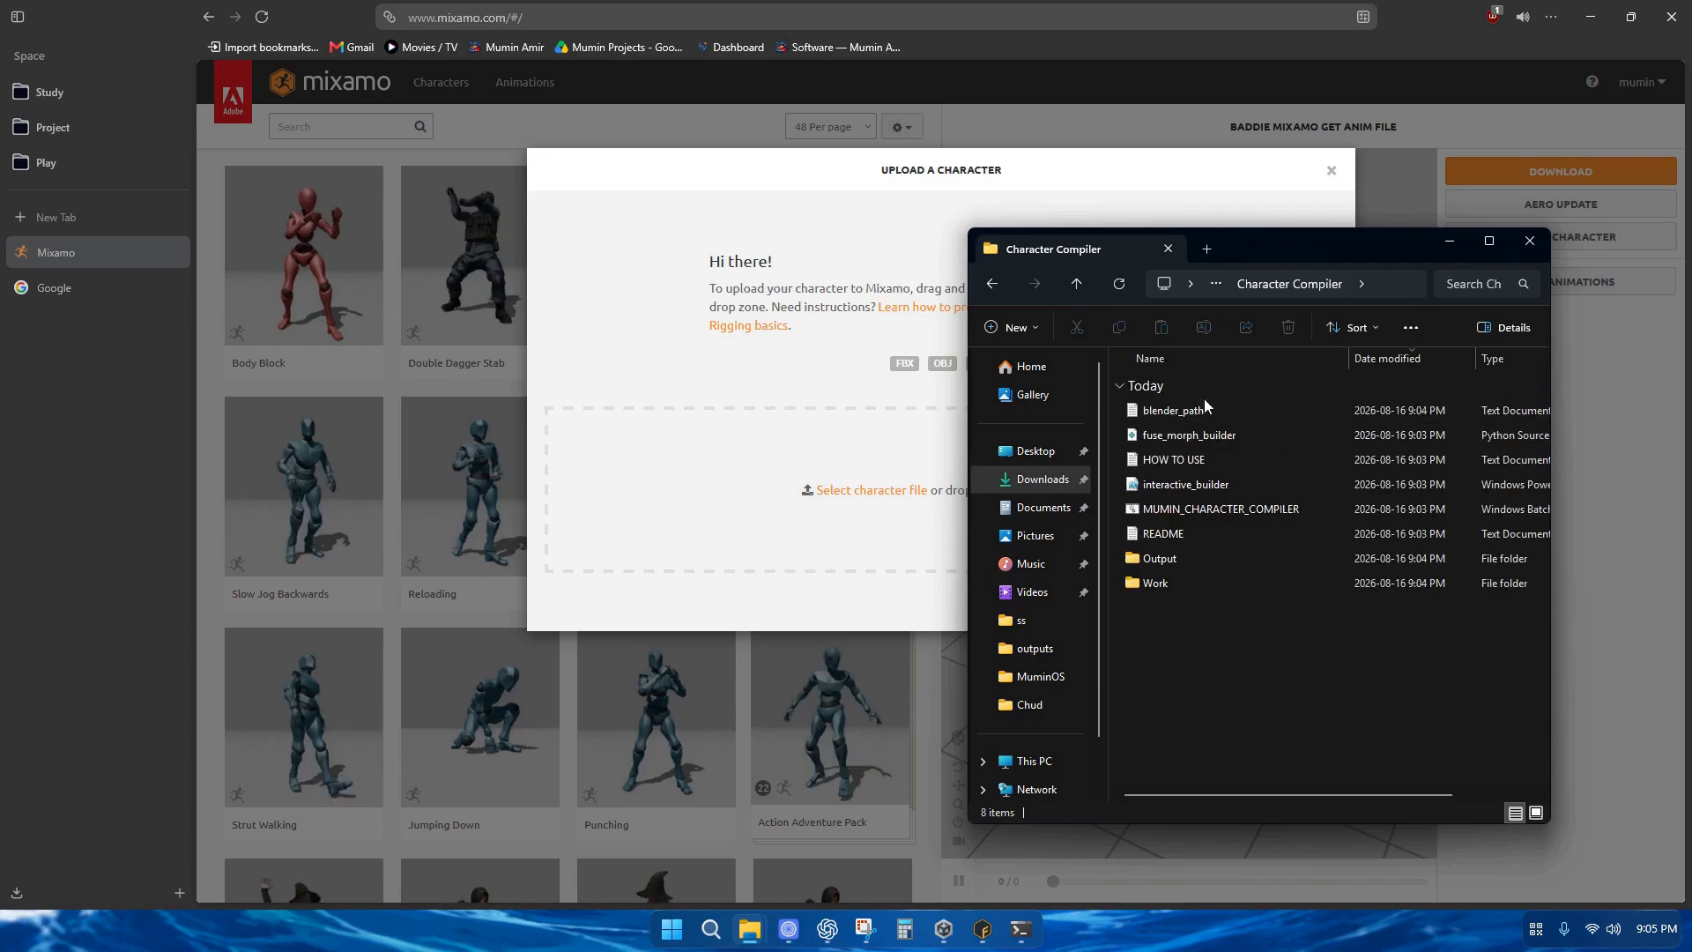
double_click(1200, 559)
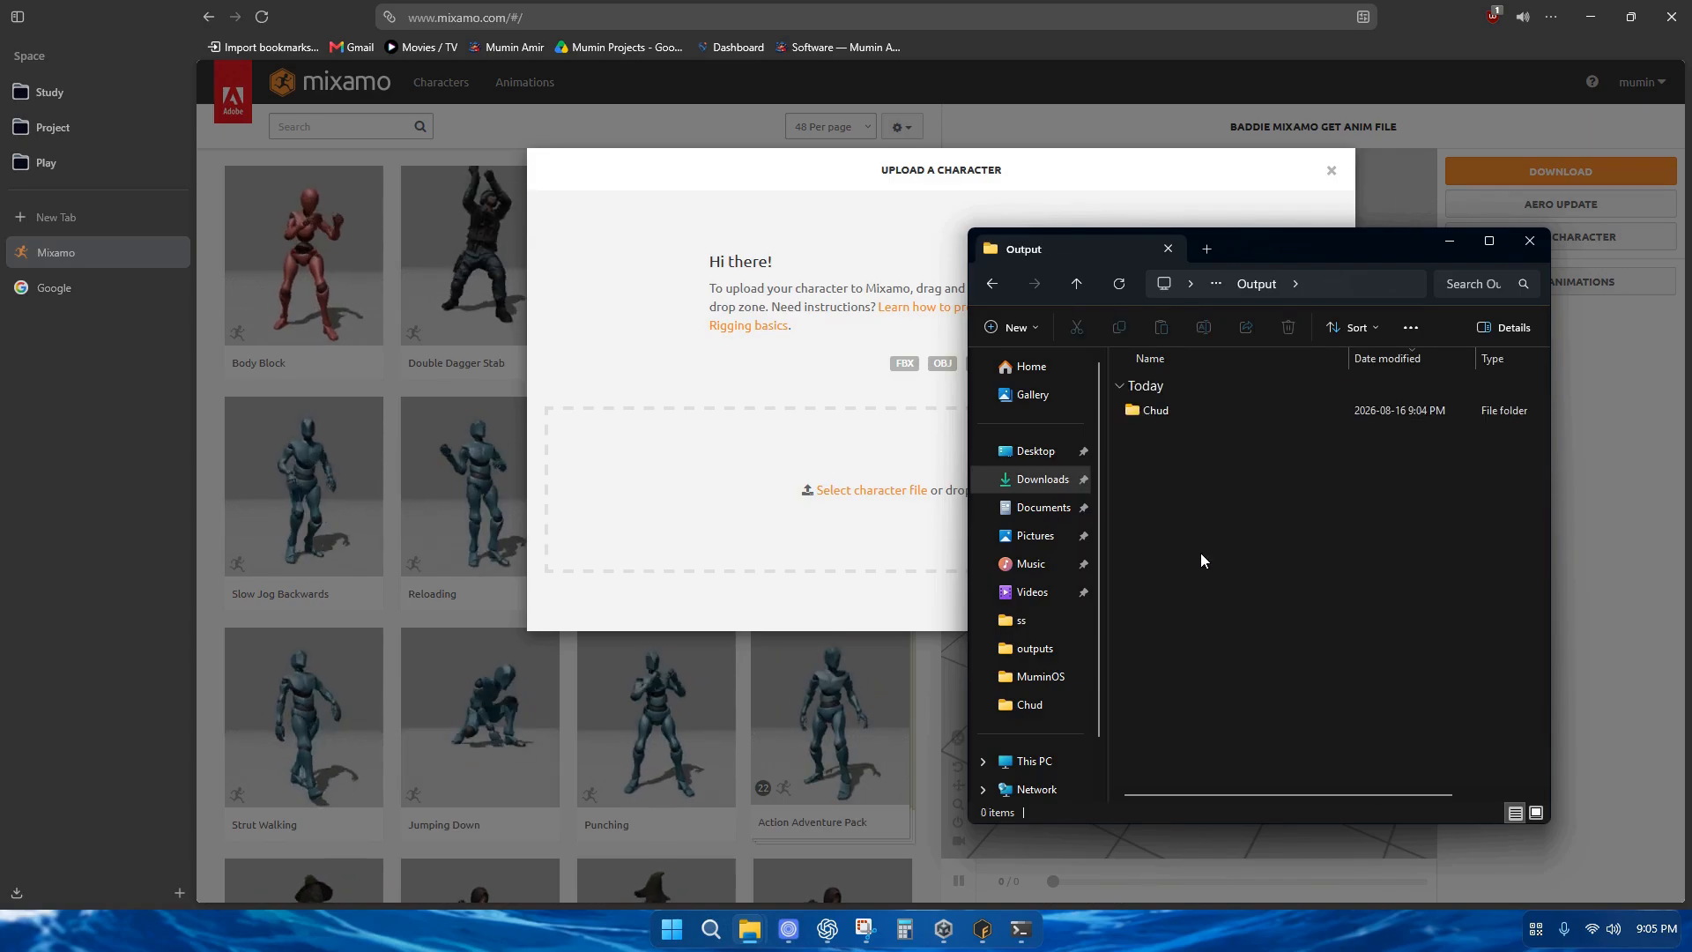
double_click(1154, 411)
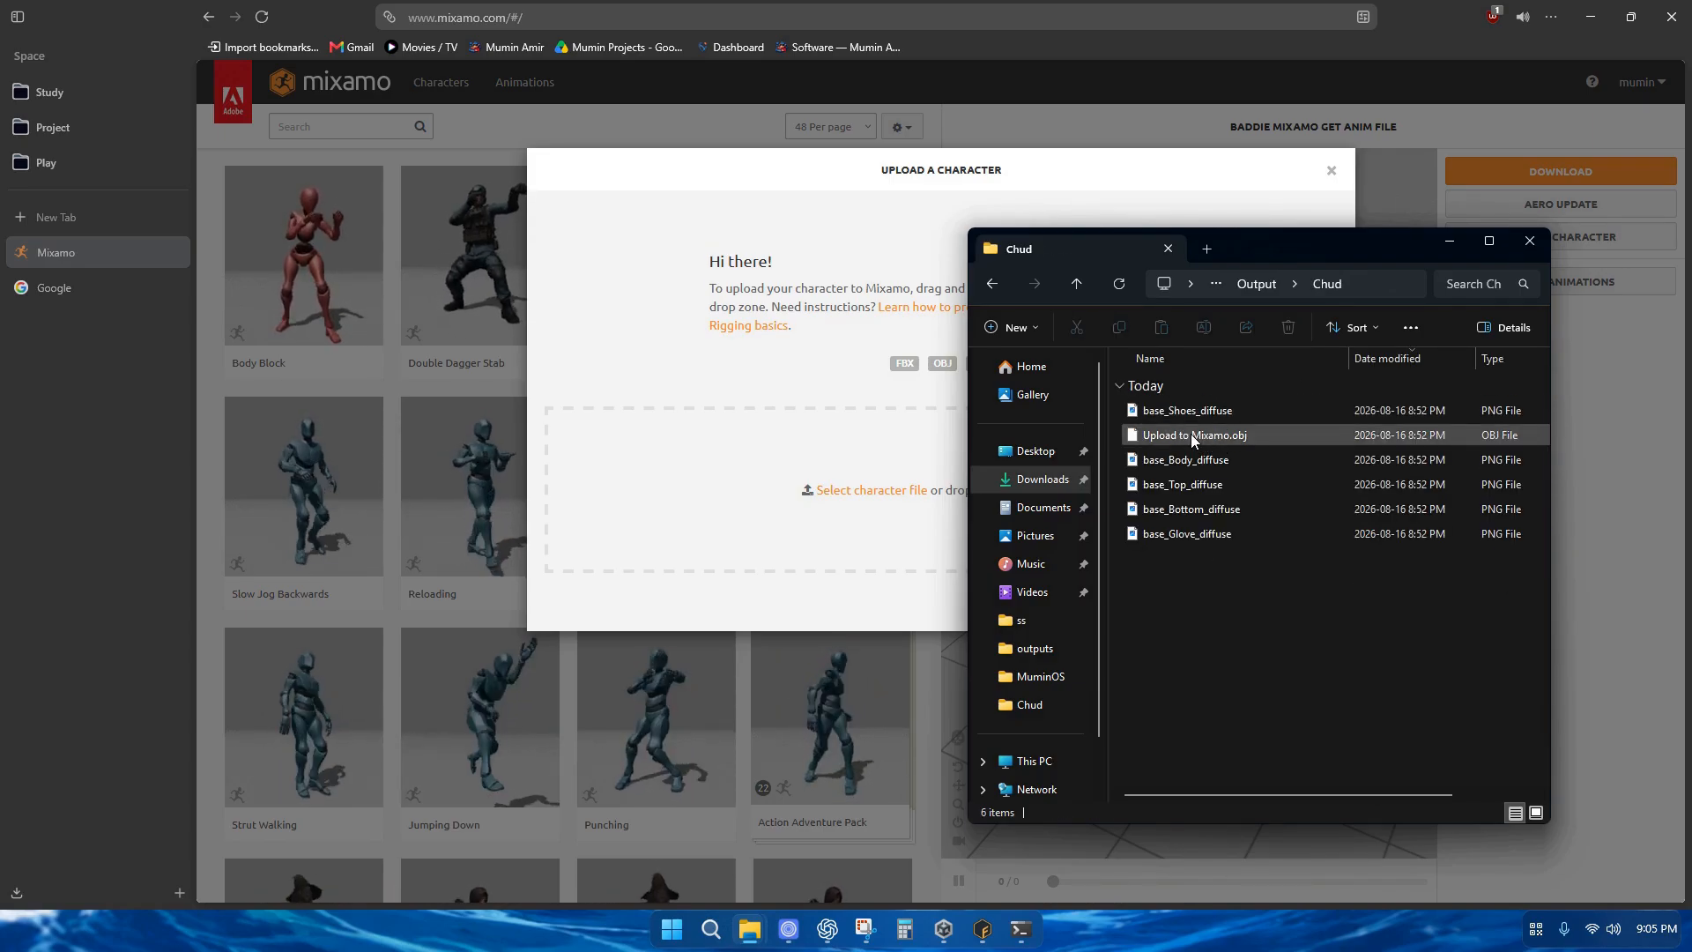
drag(1177, 431, 868, 481)
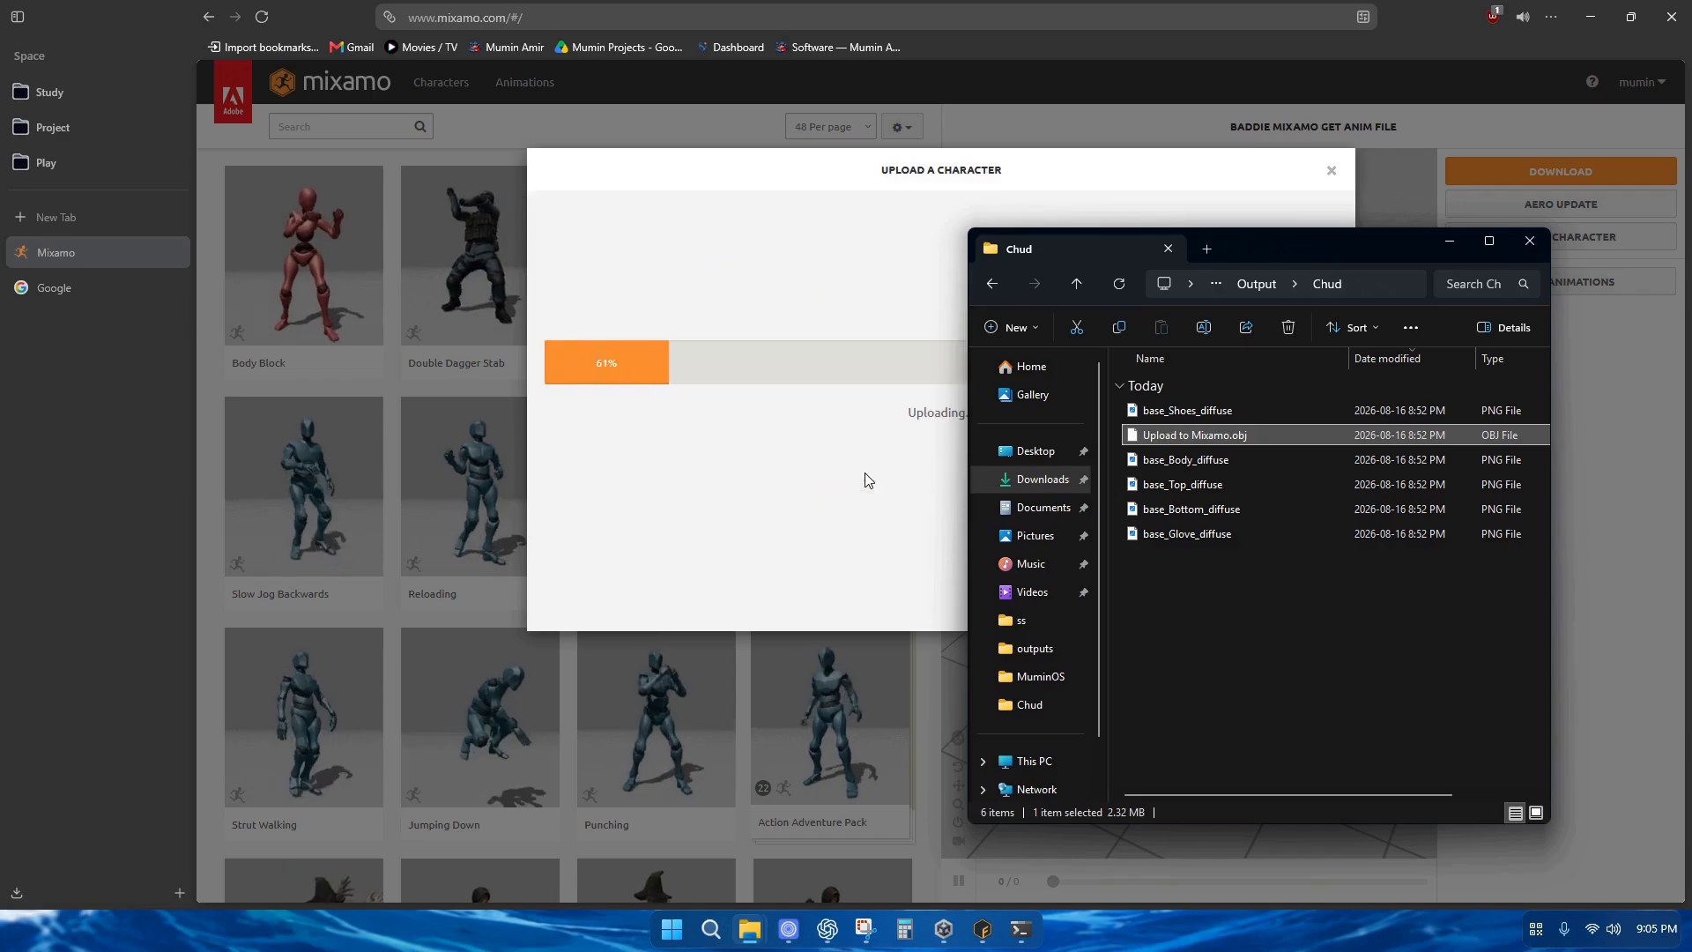
click(1449, 240)
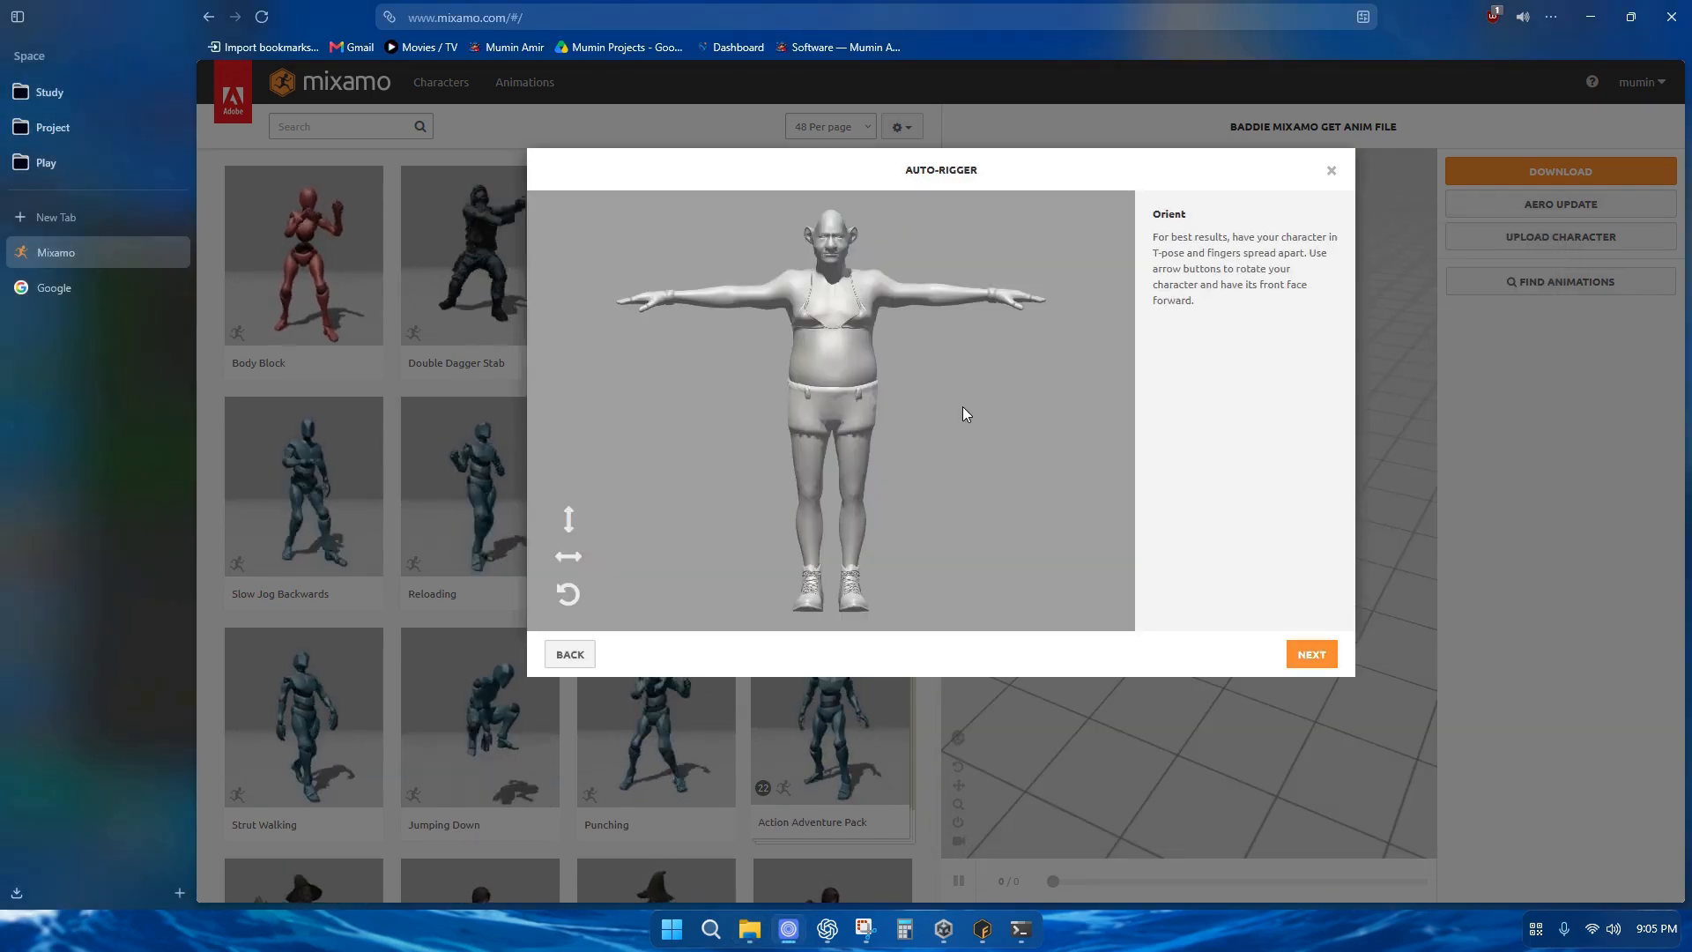
Place the chin, wrist, elbow, knee and groin markers symmetrically on the uploaded character and run the auto-rigging with the Standard Skeleton (65)
click(1311, 654)
drag(623, 412, 833, 266)
drag(623, 455, 672, 297)
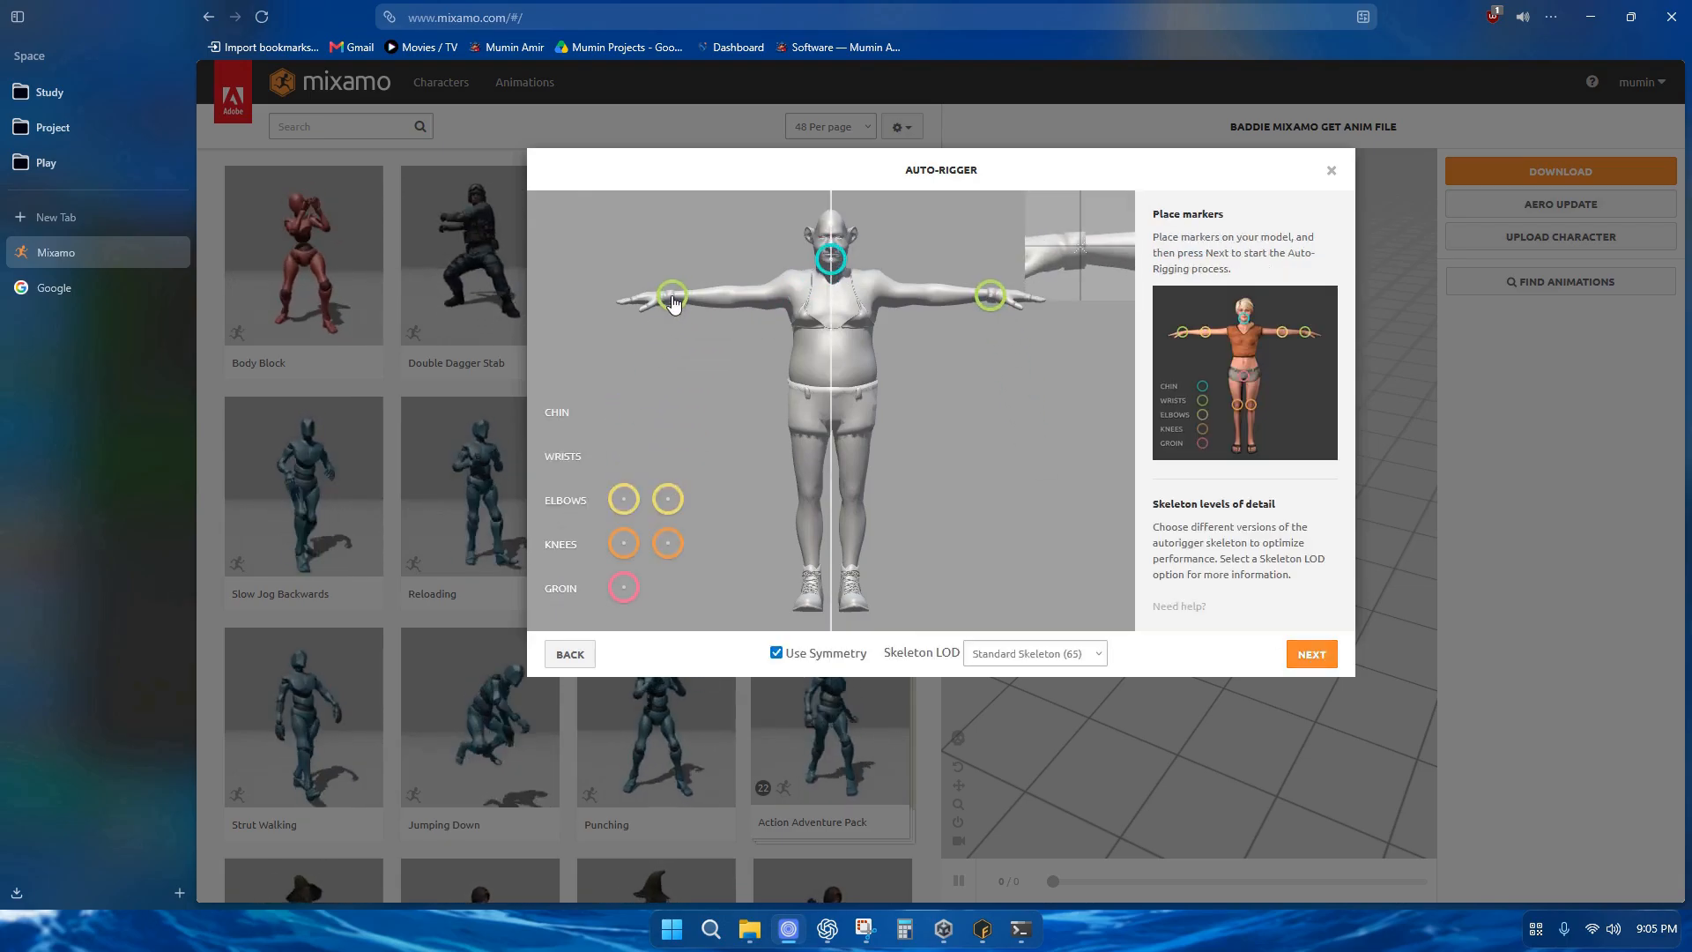
drag(623, 499, 732, 300)
drag(631, 543, 811, 499)
drag(624, 587, 830, 426)
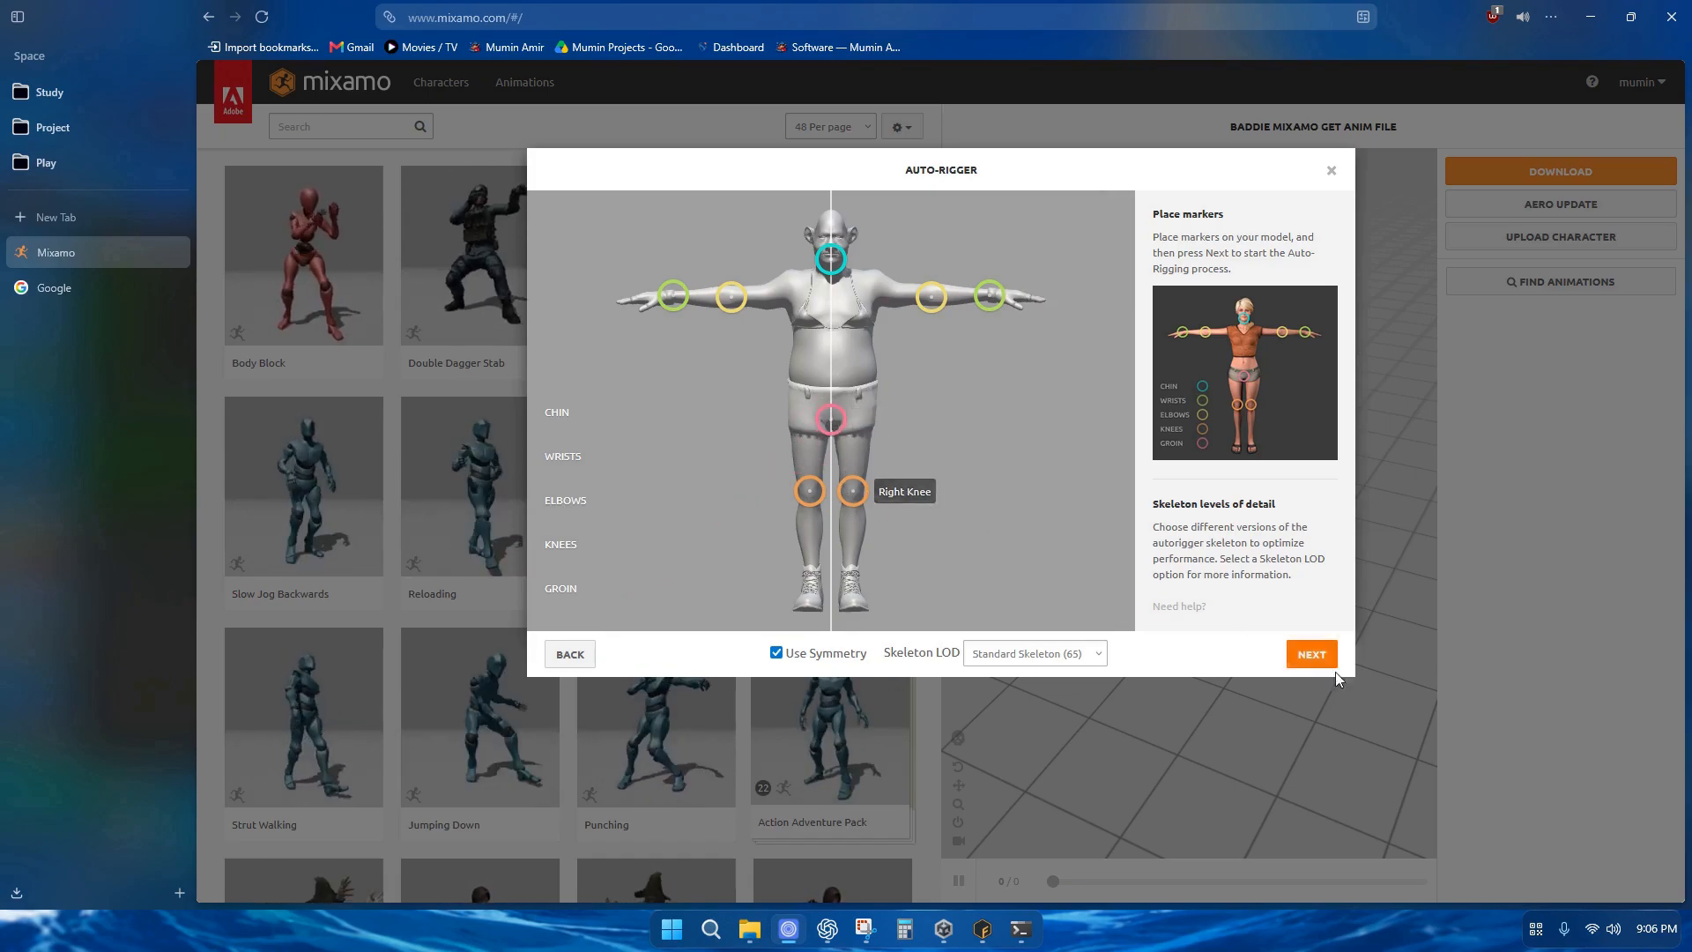
click(1308, 653)
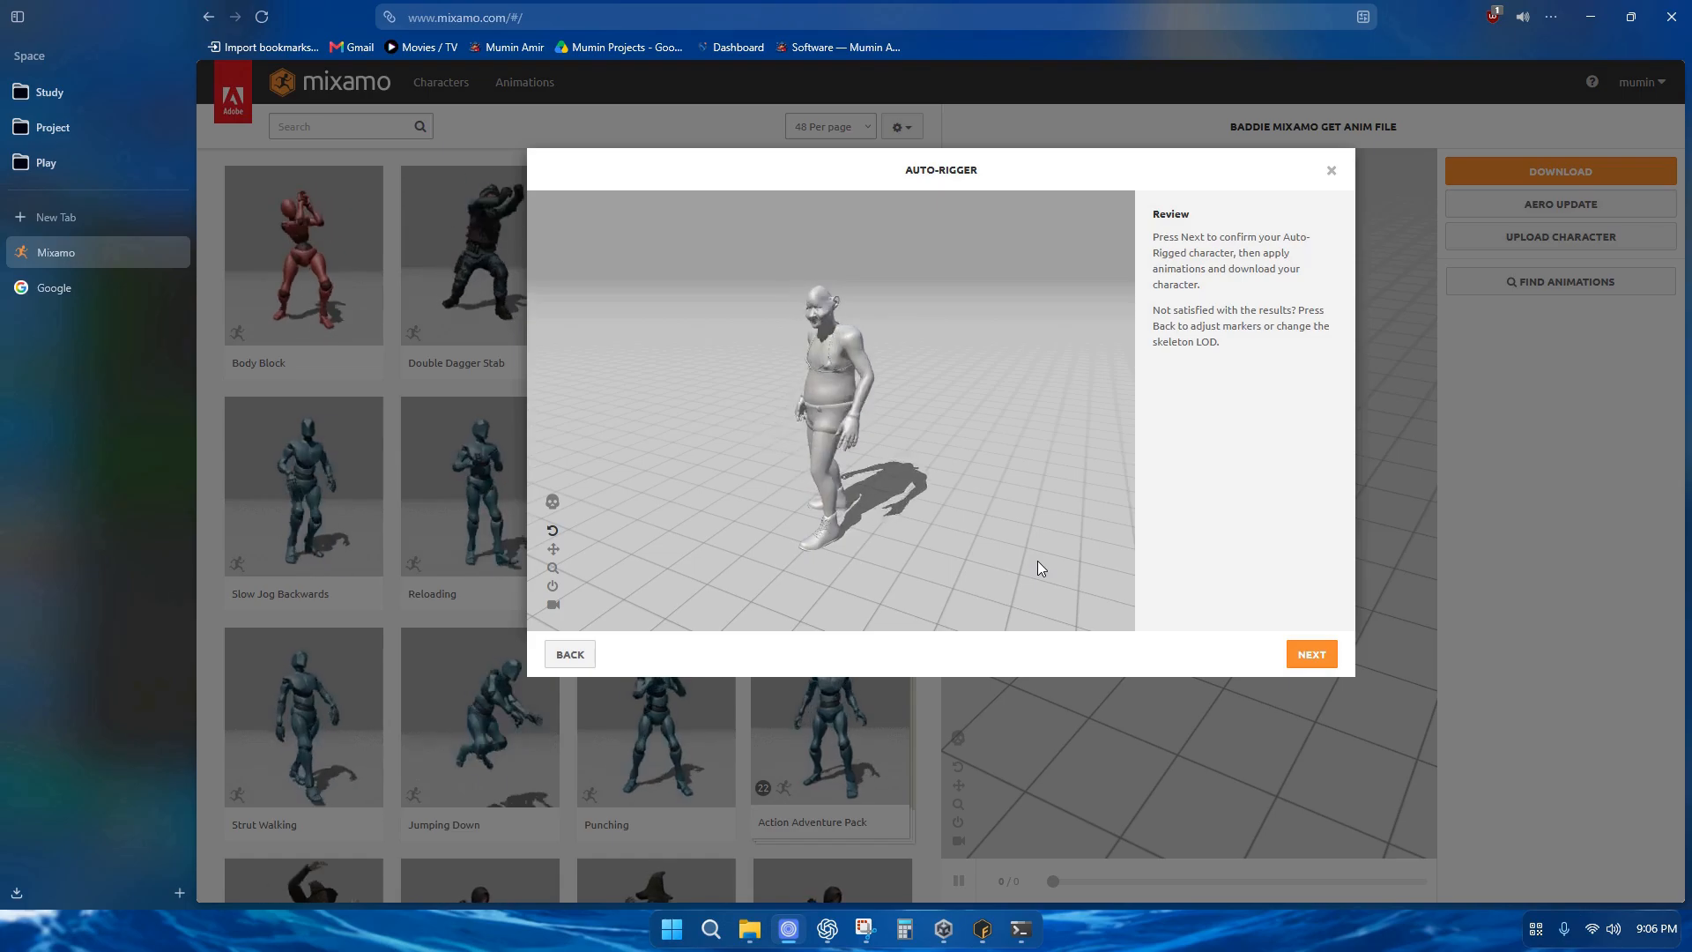
Accept the auto-rigged character as the new Mixamo character and download it as FBX Binary in T-pose
click(1308, 654)
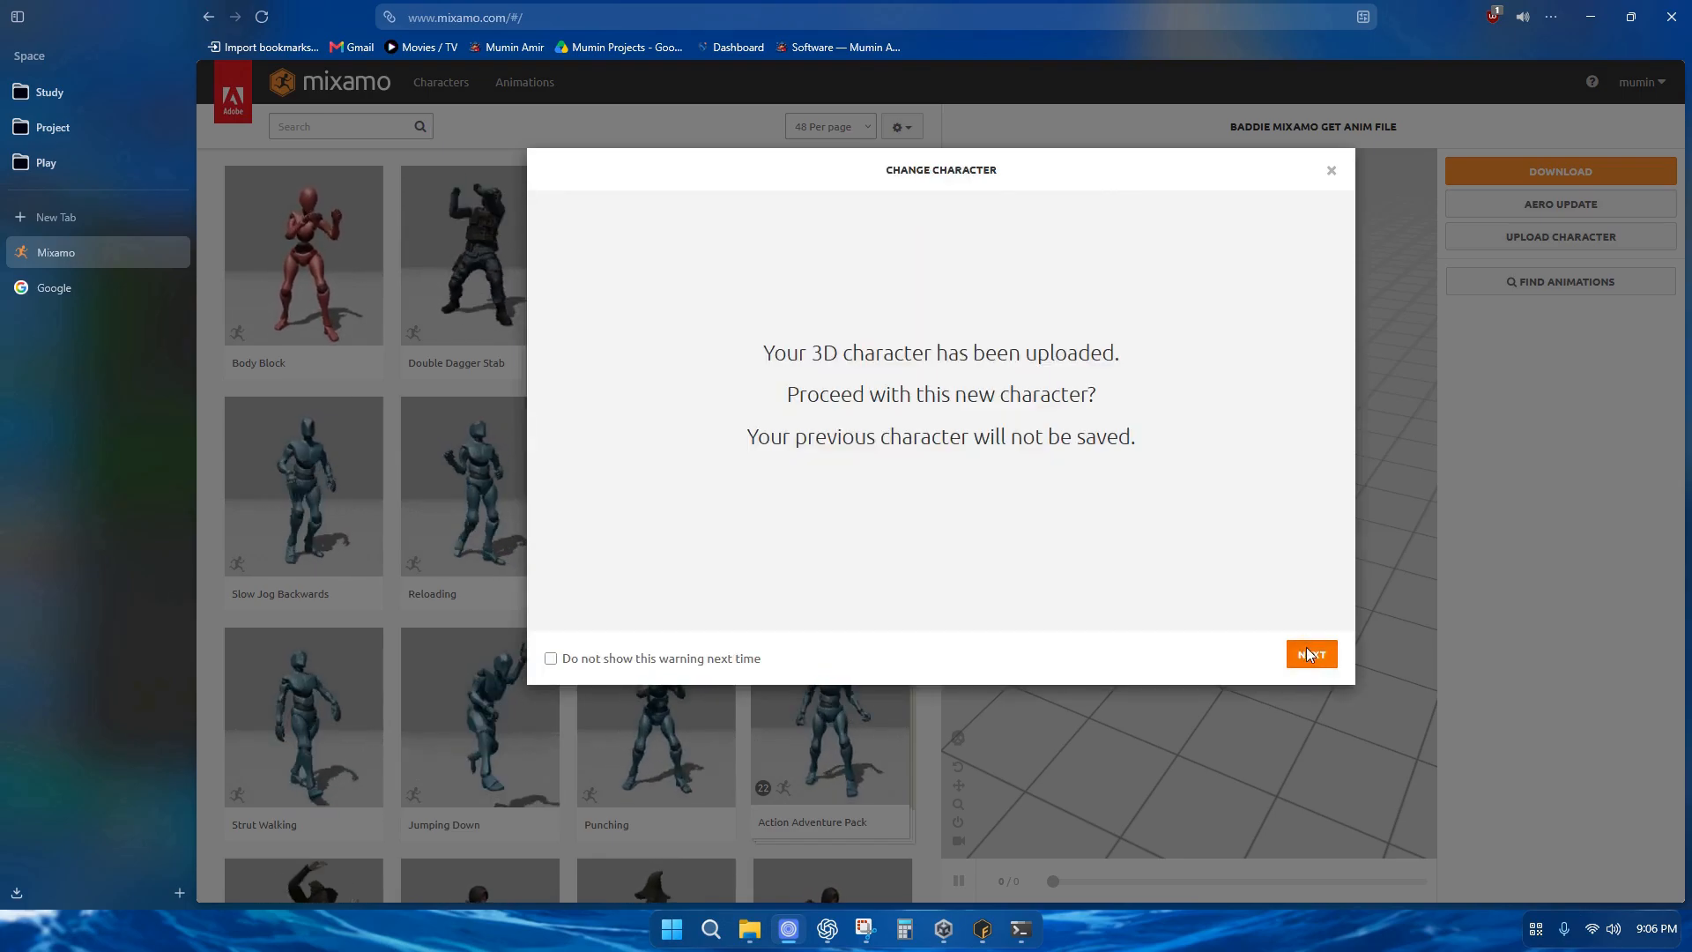
click(1308, 654)
click(1559, 172)
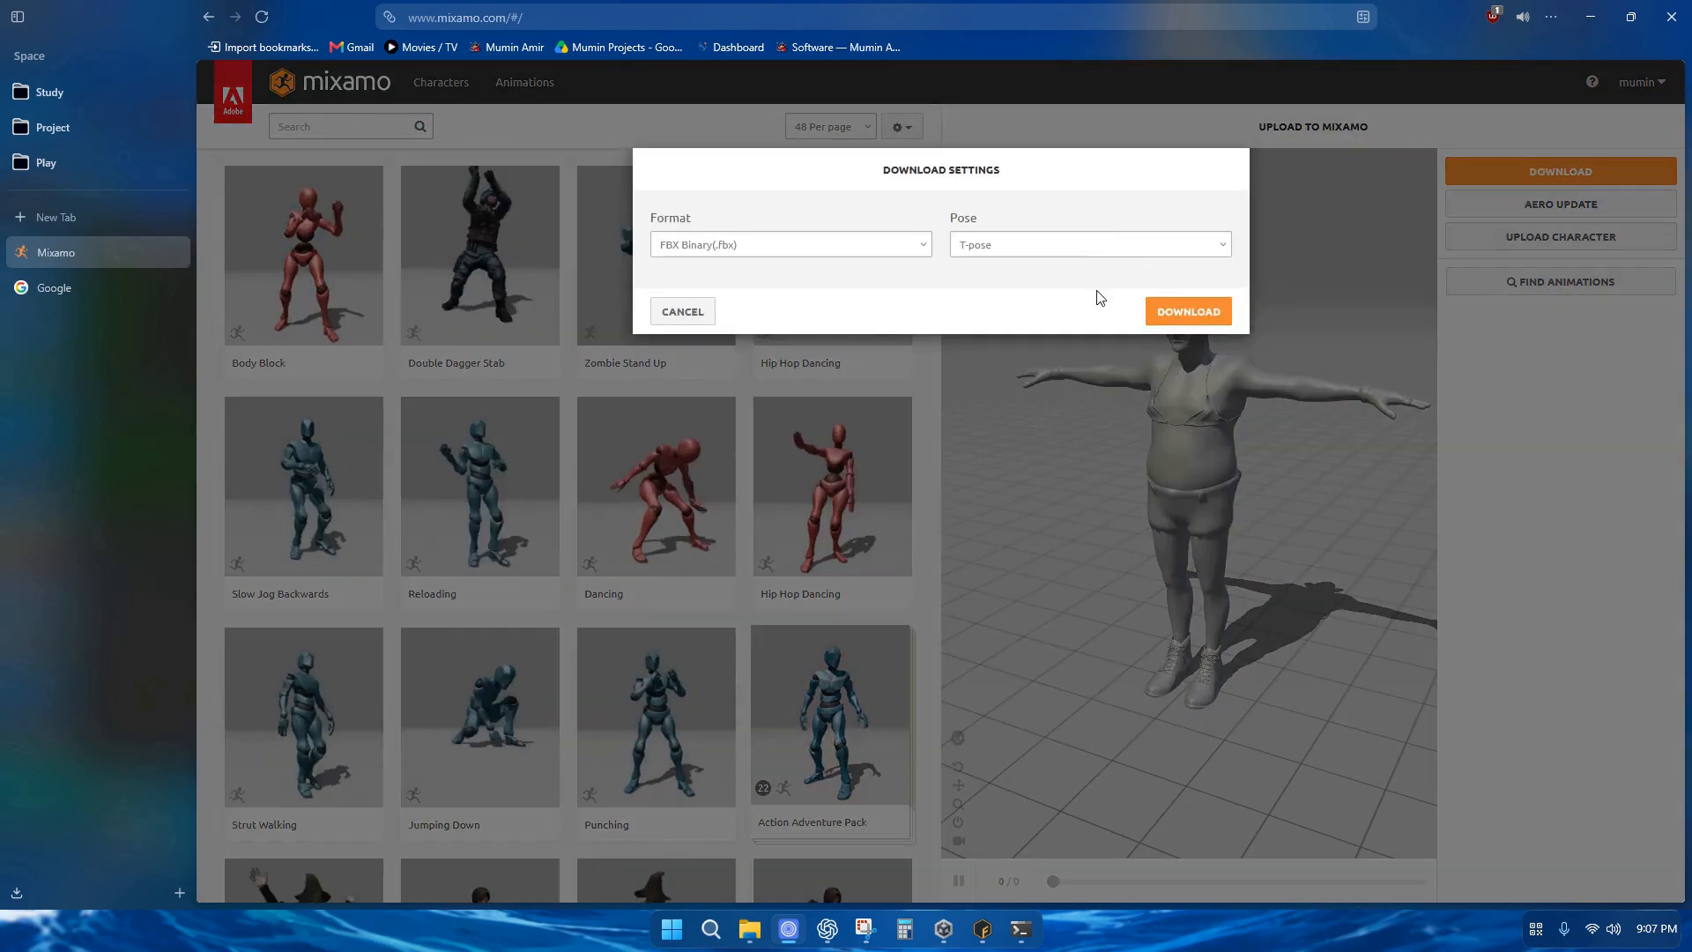
click(1192, 311)
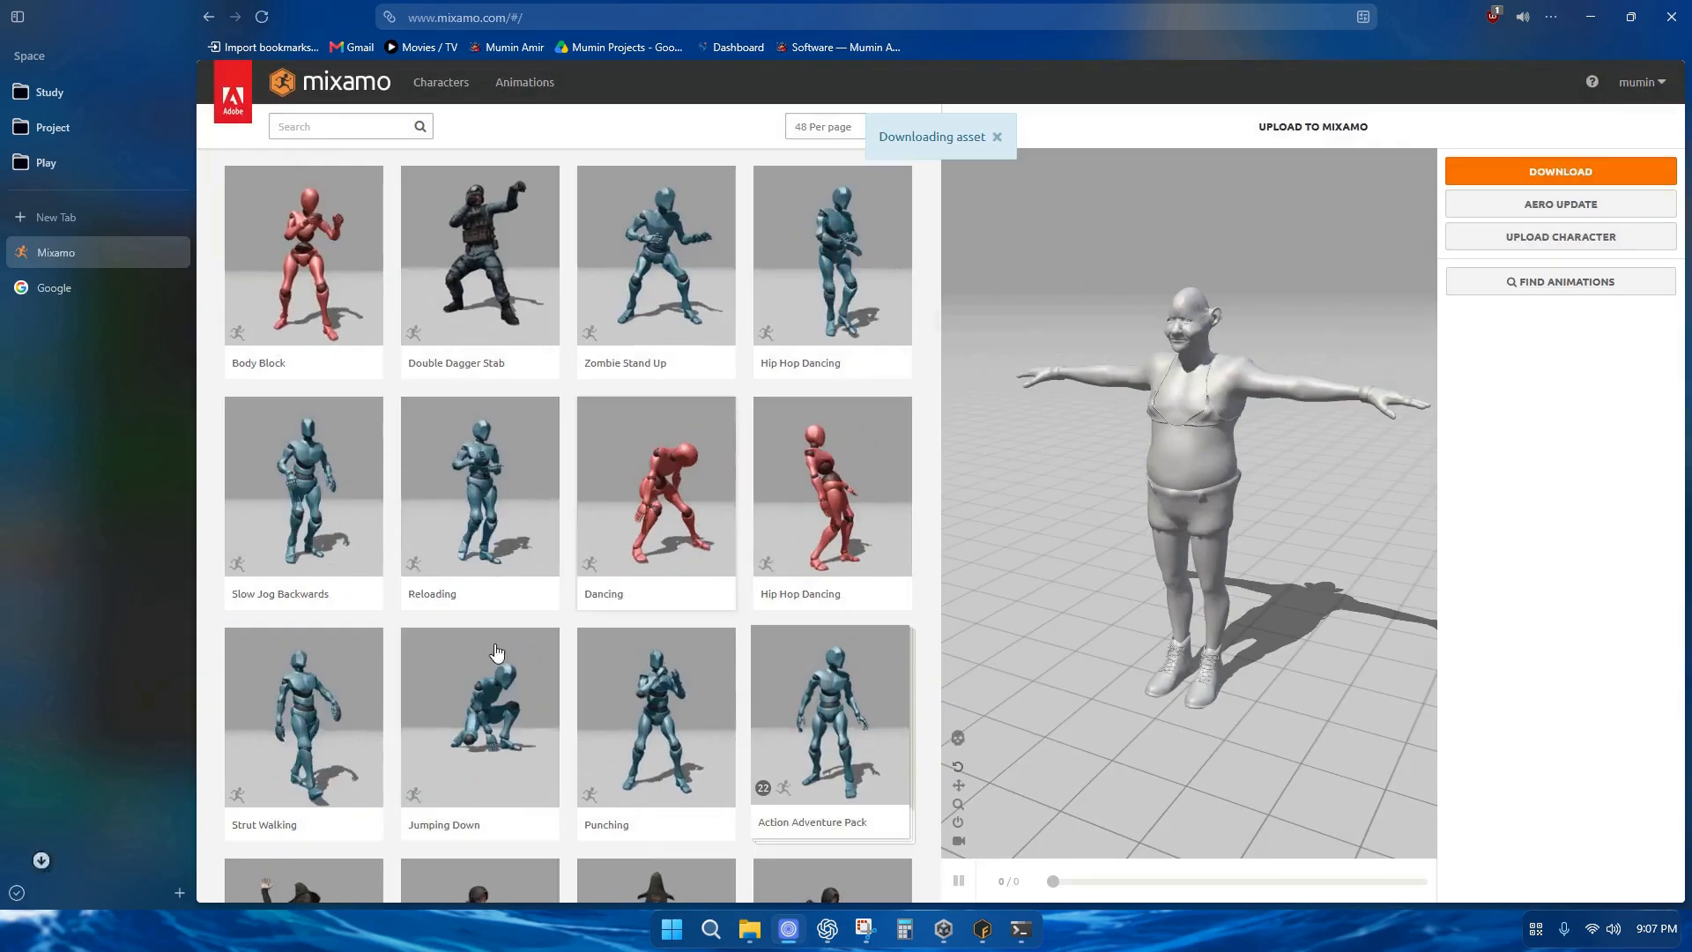
Give the compiler console the downloaded Upload to Mixamo.fbx from Downloads as the rigged character and start the blendshape build
click(1018, 934)
click(749, 929)
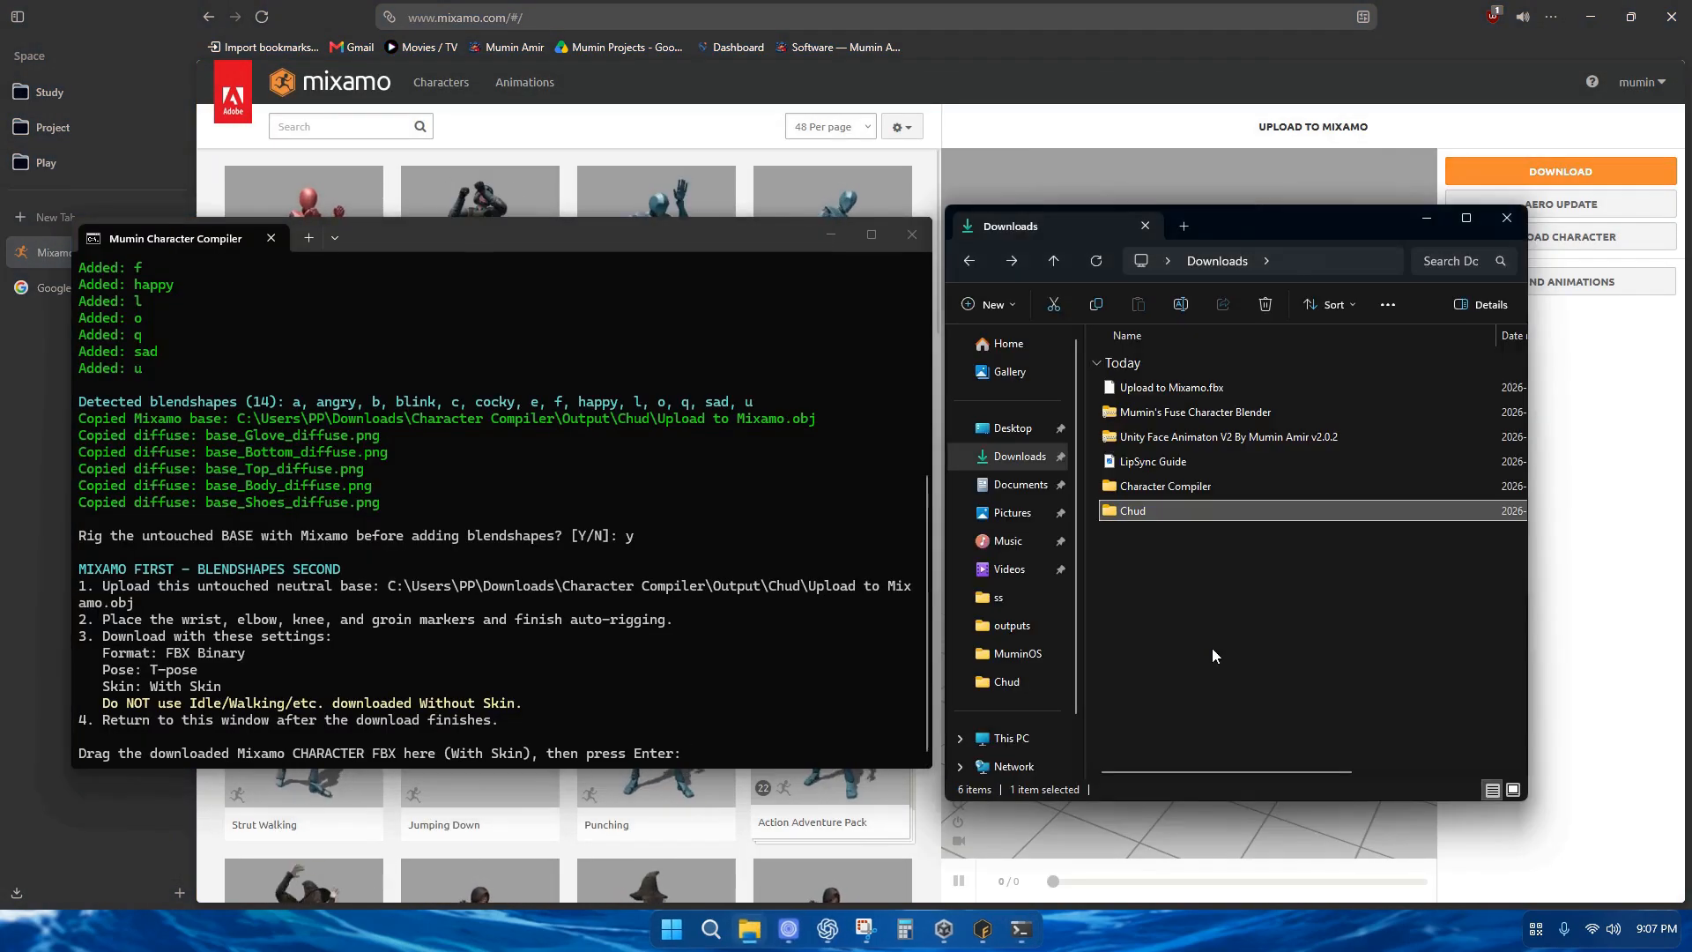
click(1020, 456)
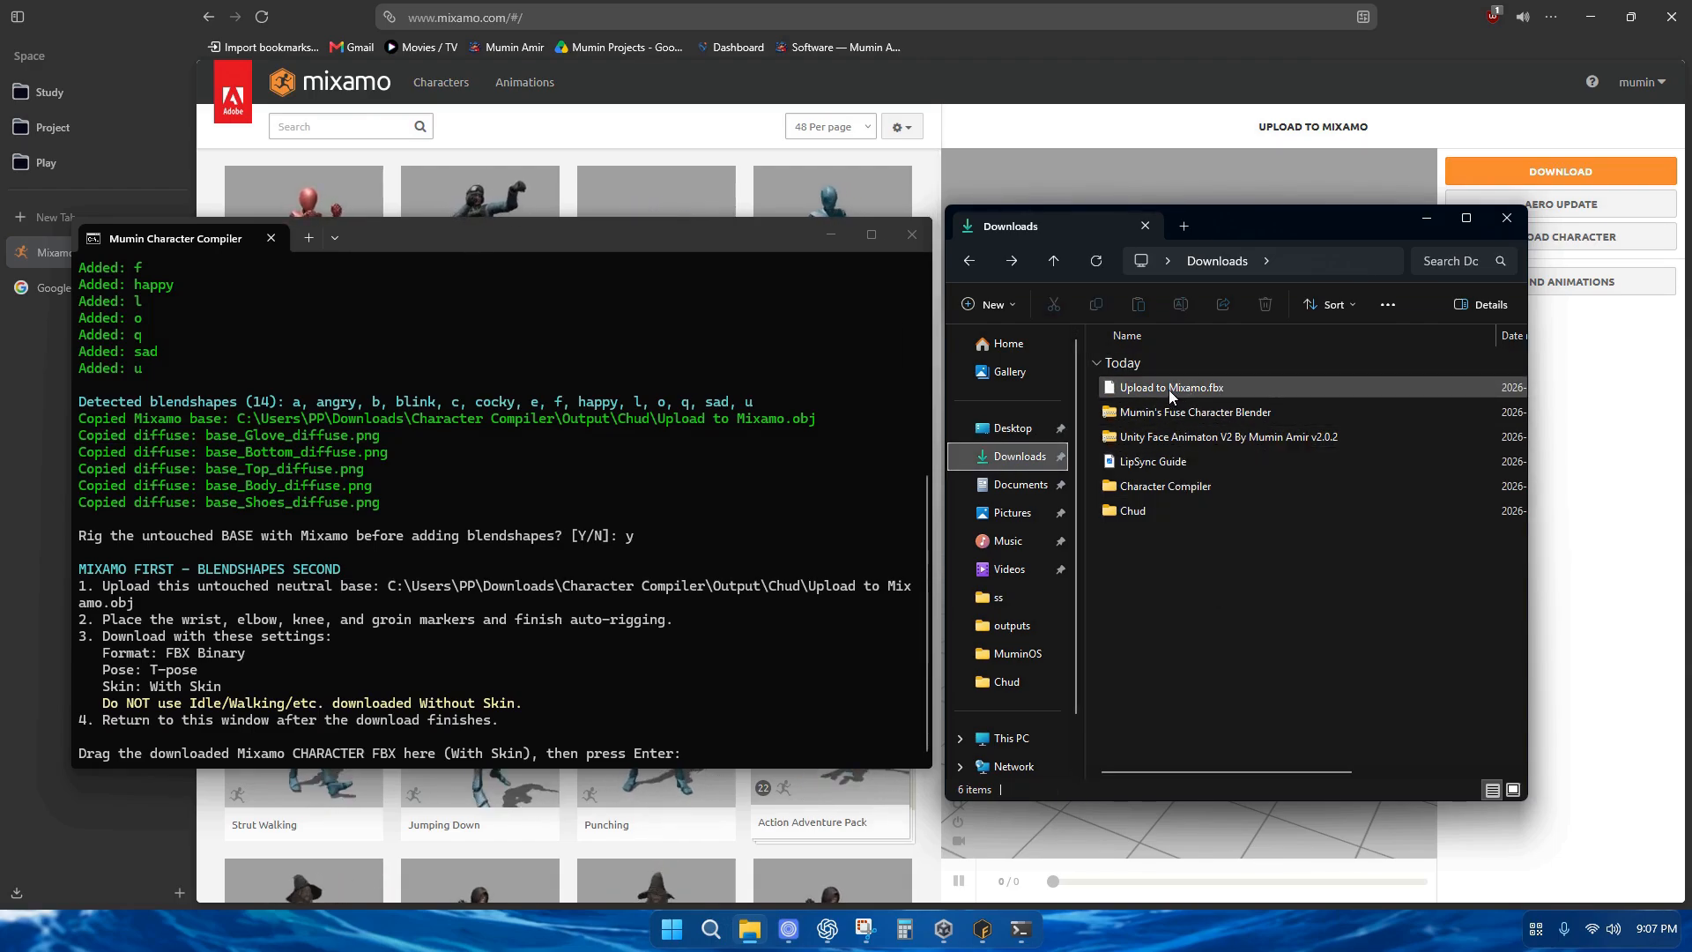
drag(1140, 388, 628, 623)
drag(721, 711, 721, 711)
click(721, 711)
key(Return)
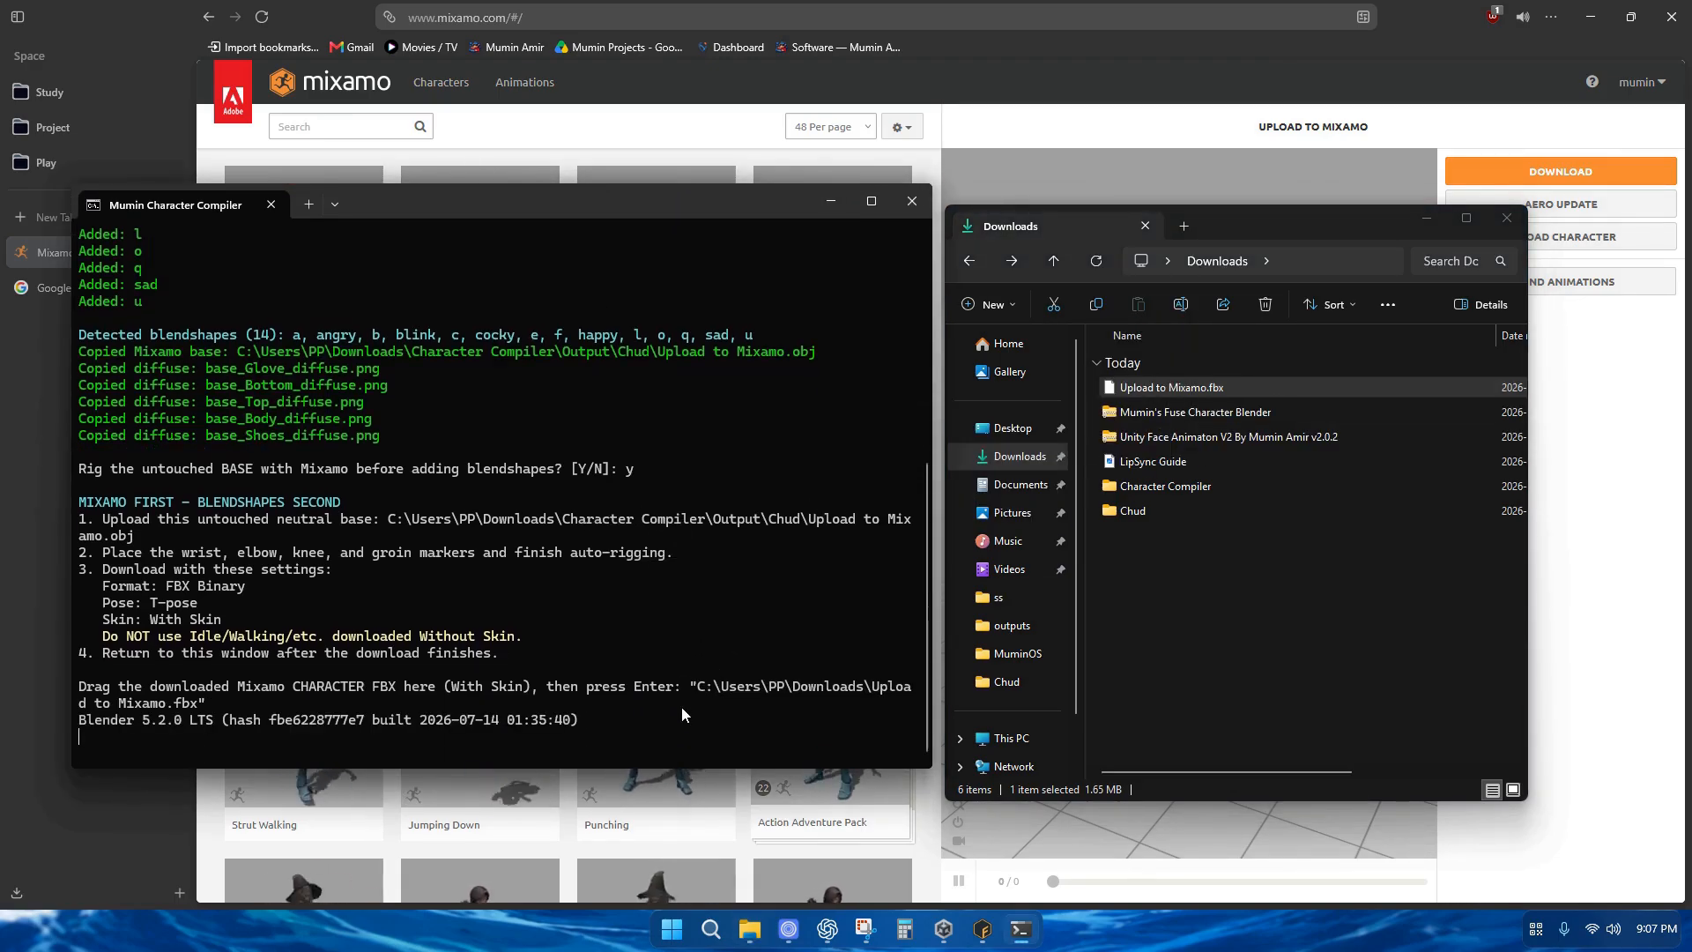
Wait for the character build to complete and close the compiler console
click(1118, 582)
click(844, 585)
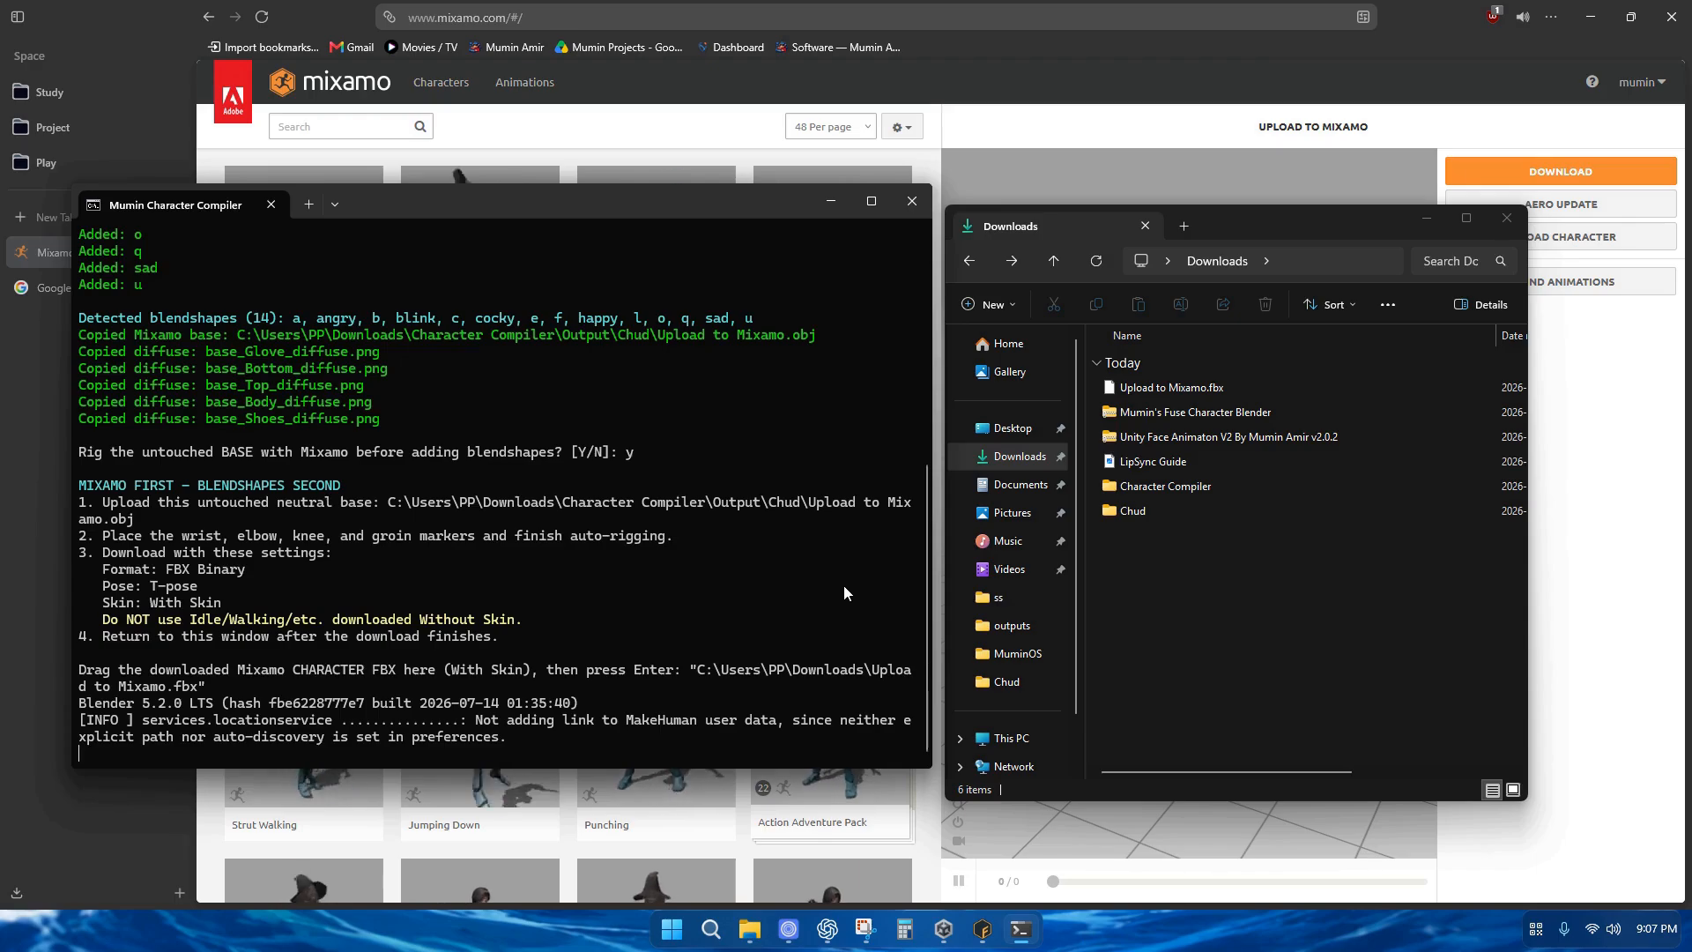
click(1169, 532)
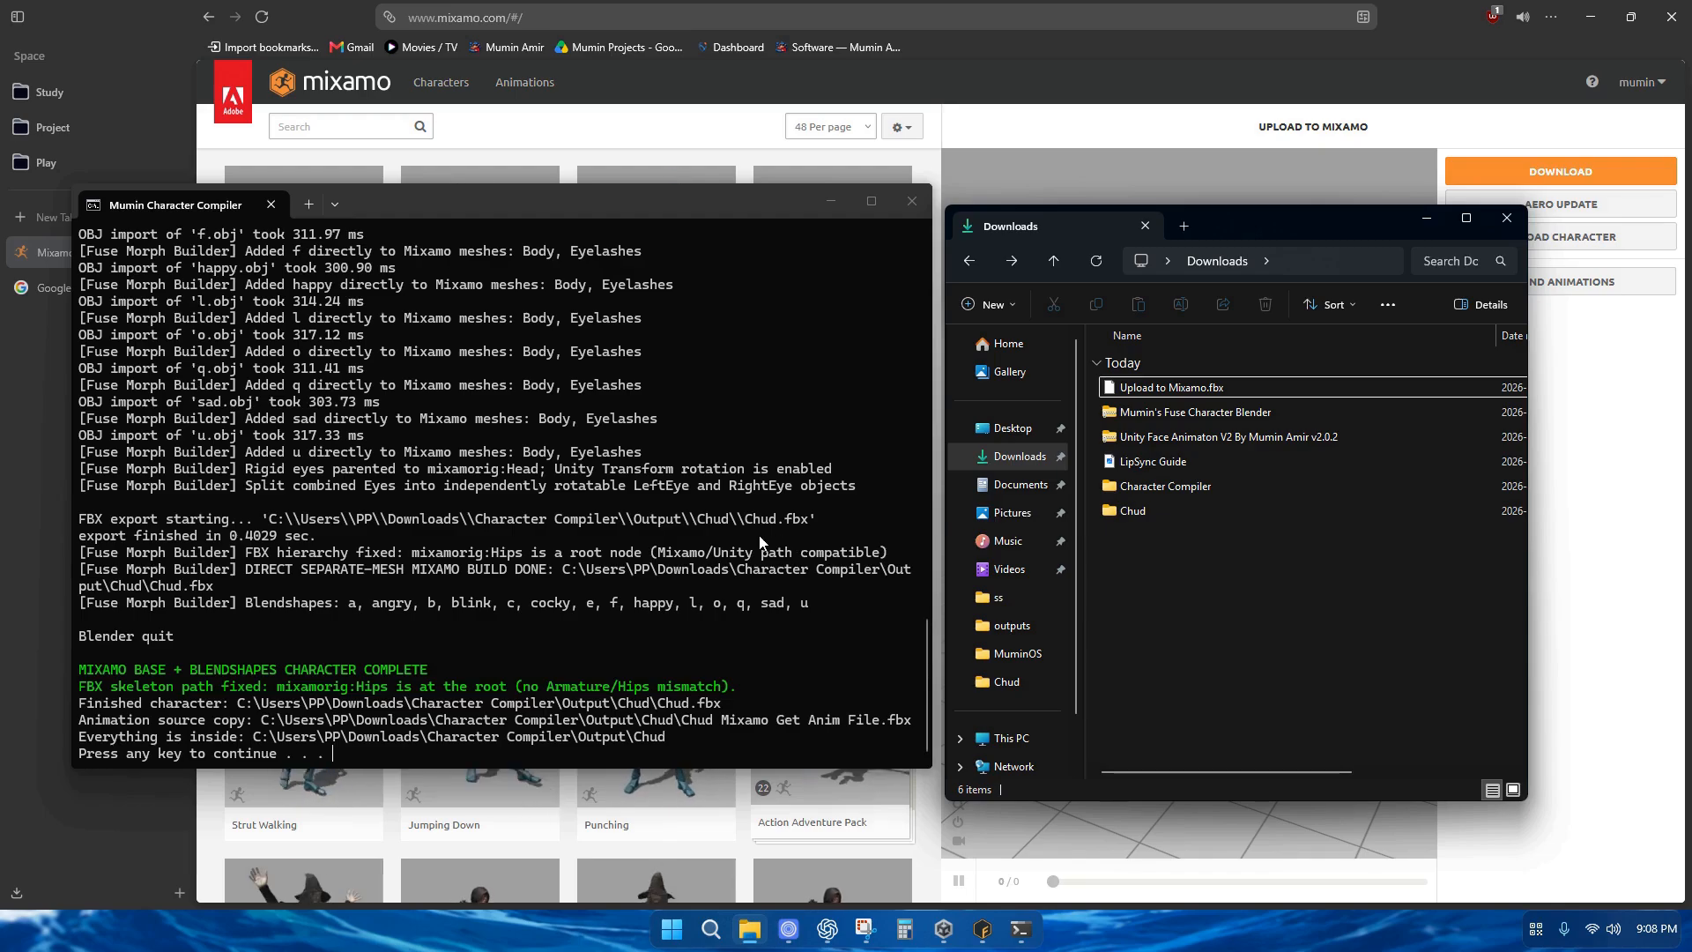
key(Return)
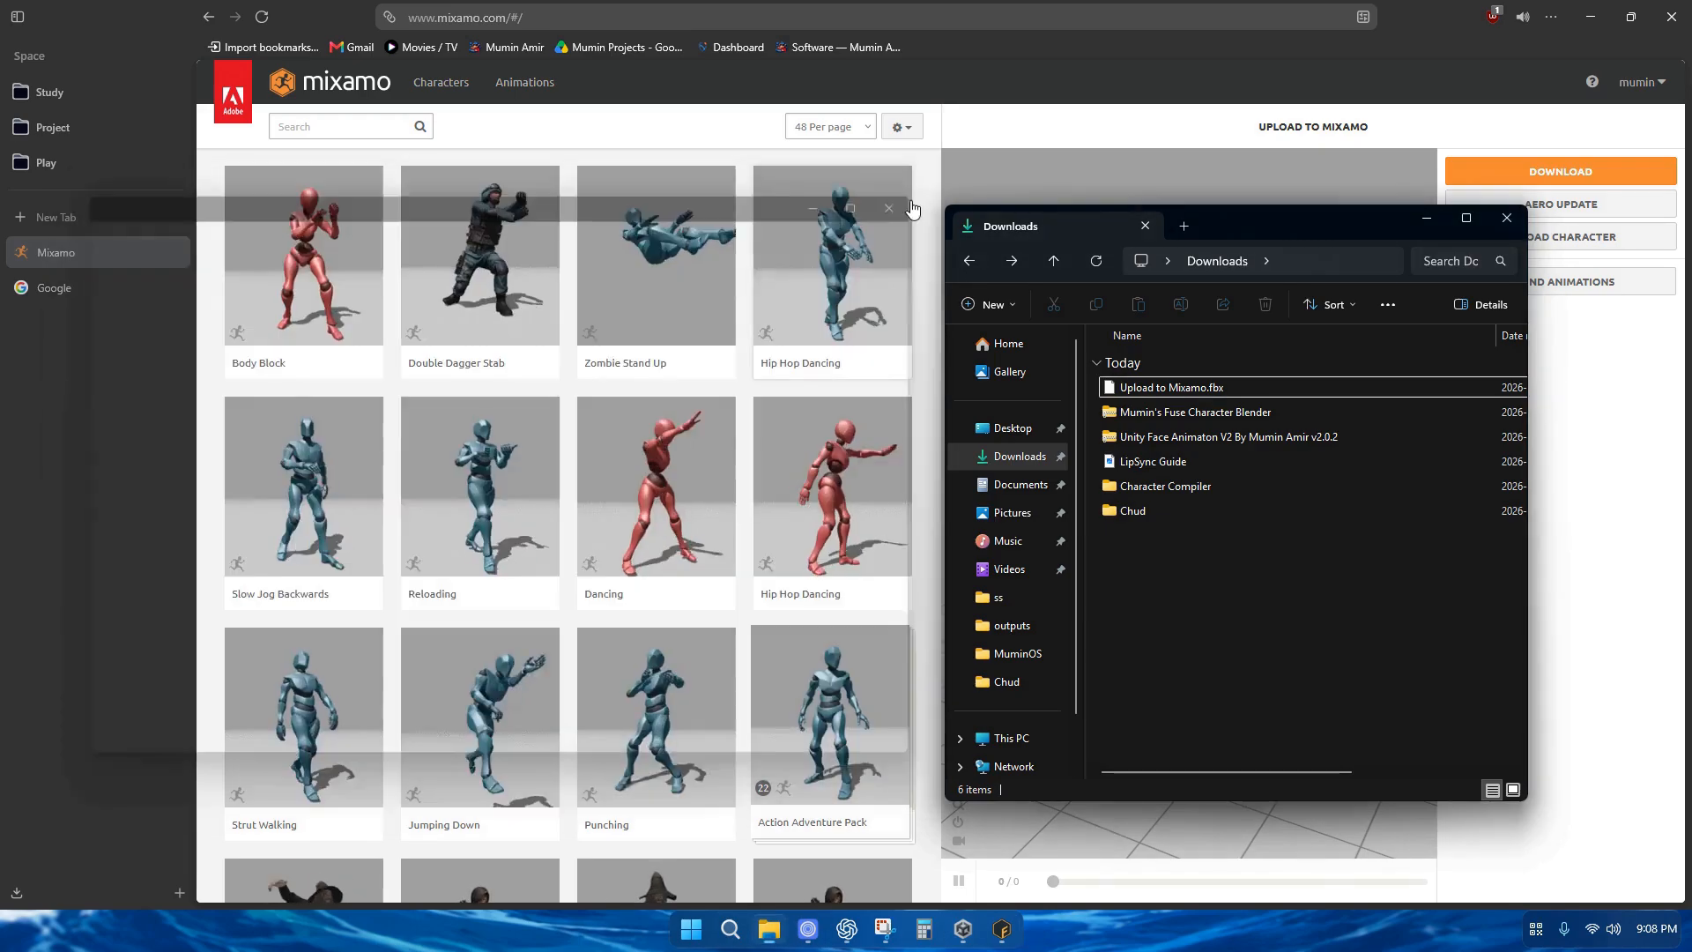
Check the compiled files in the Character Compiler's Output\Chud folder and return to the Output folder
double_click(1187, 483)
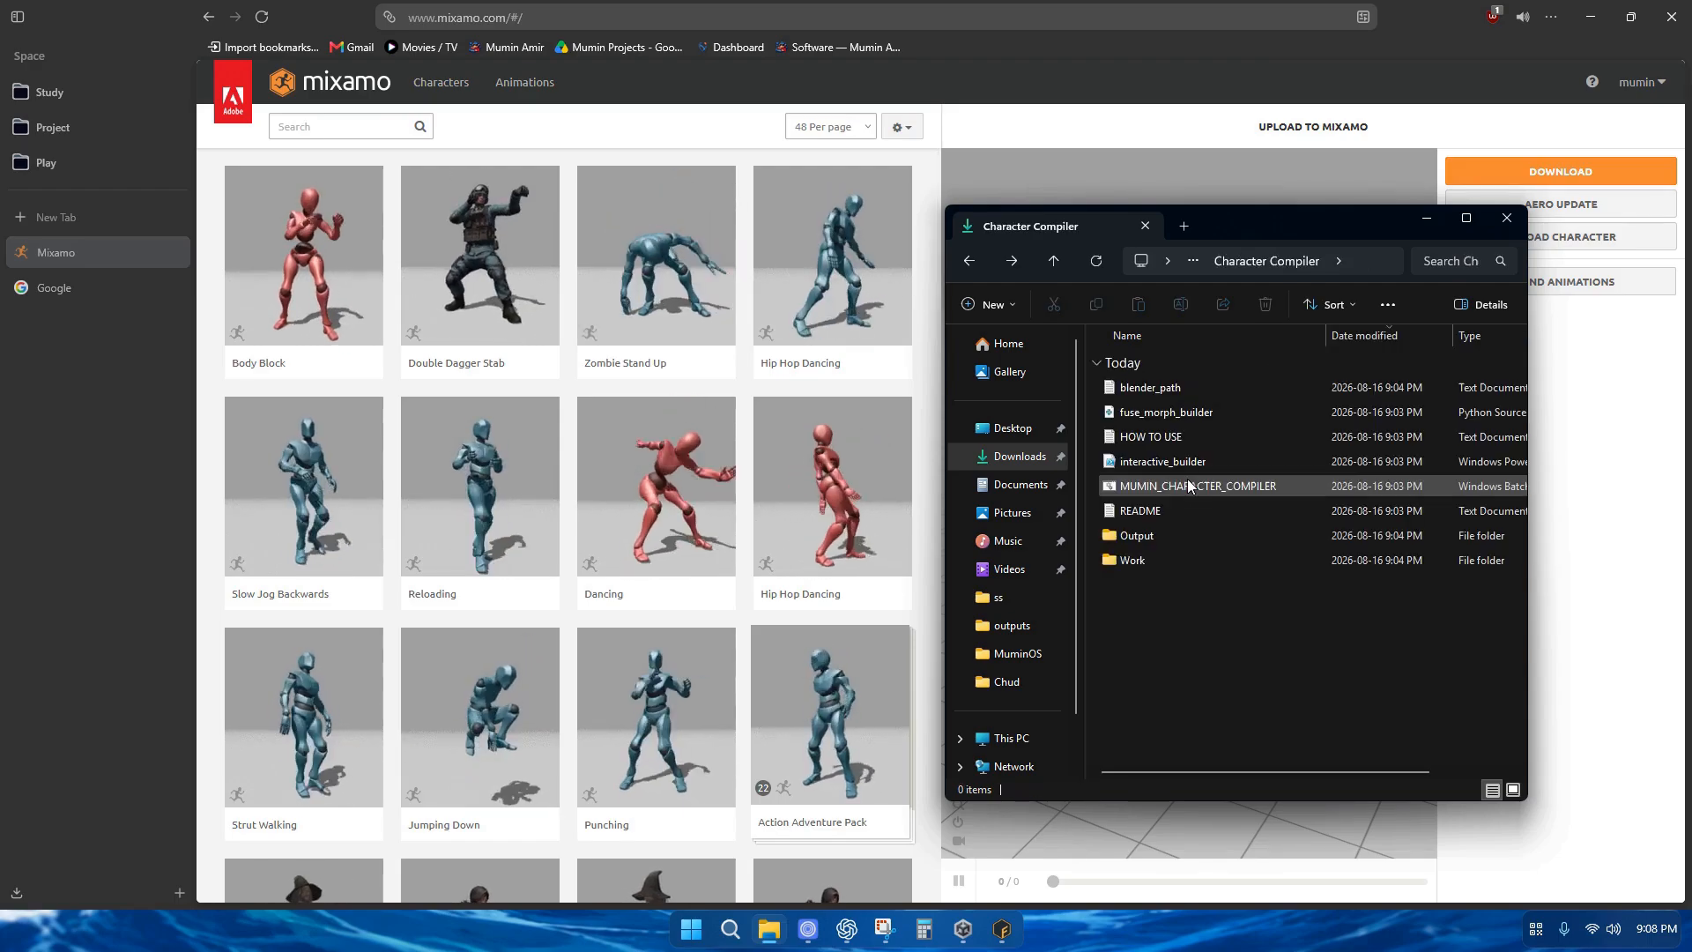
double_click(1136, 536)
double_click(1132, 389)
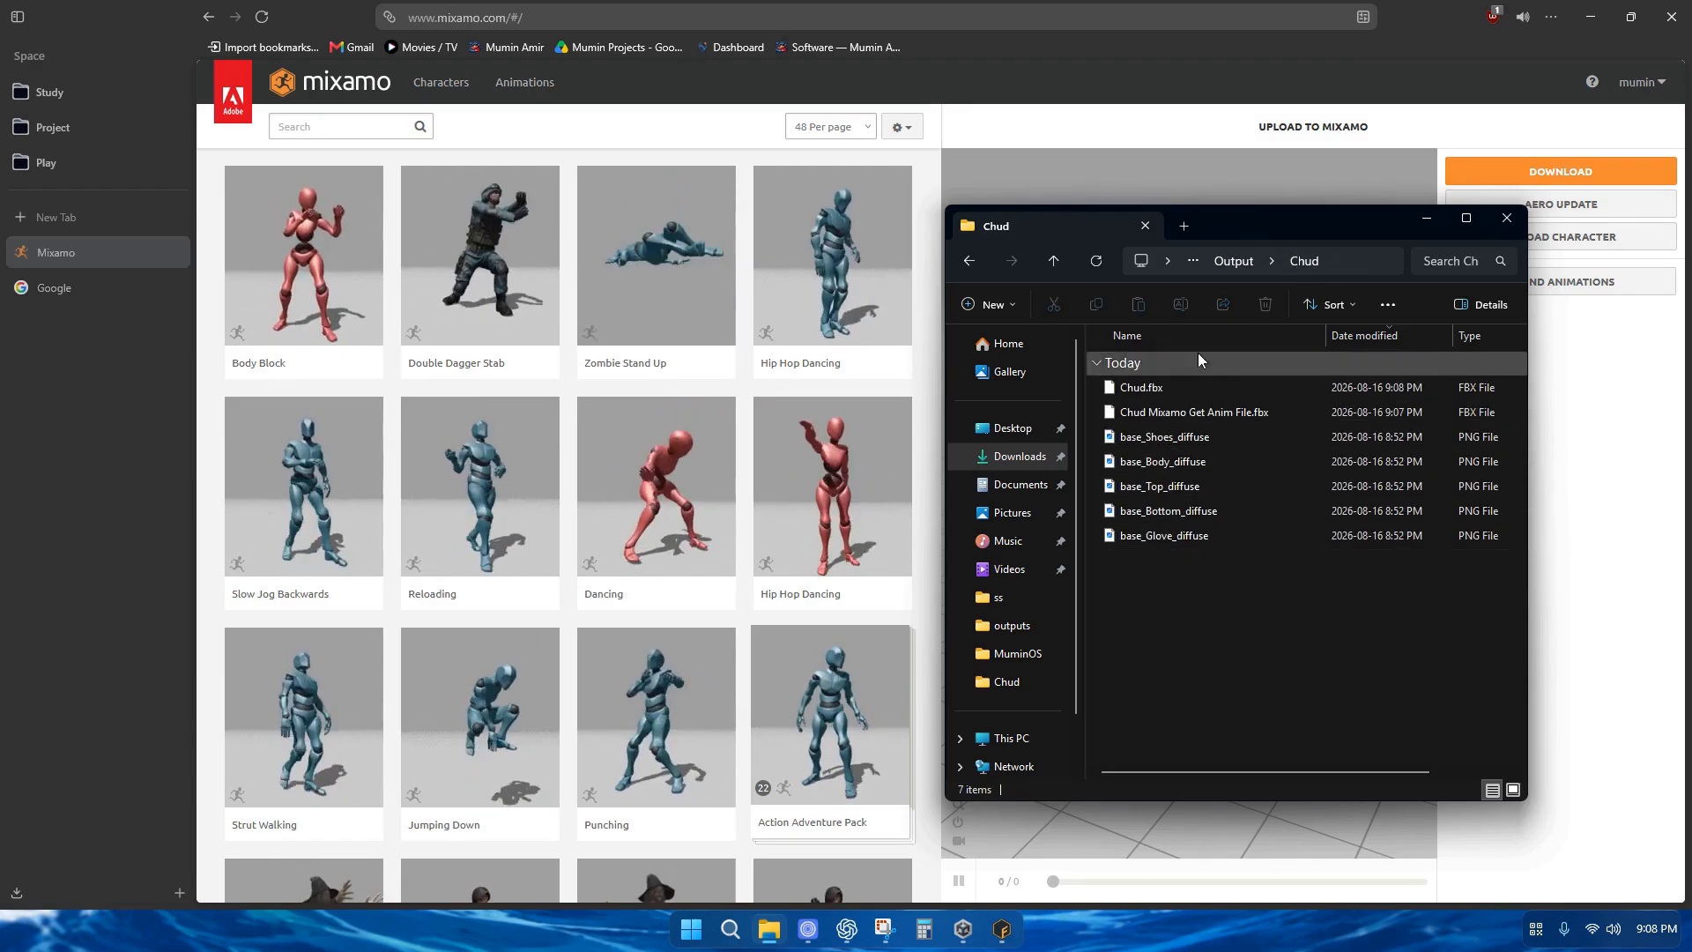
click(969, 262)
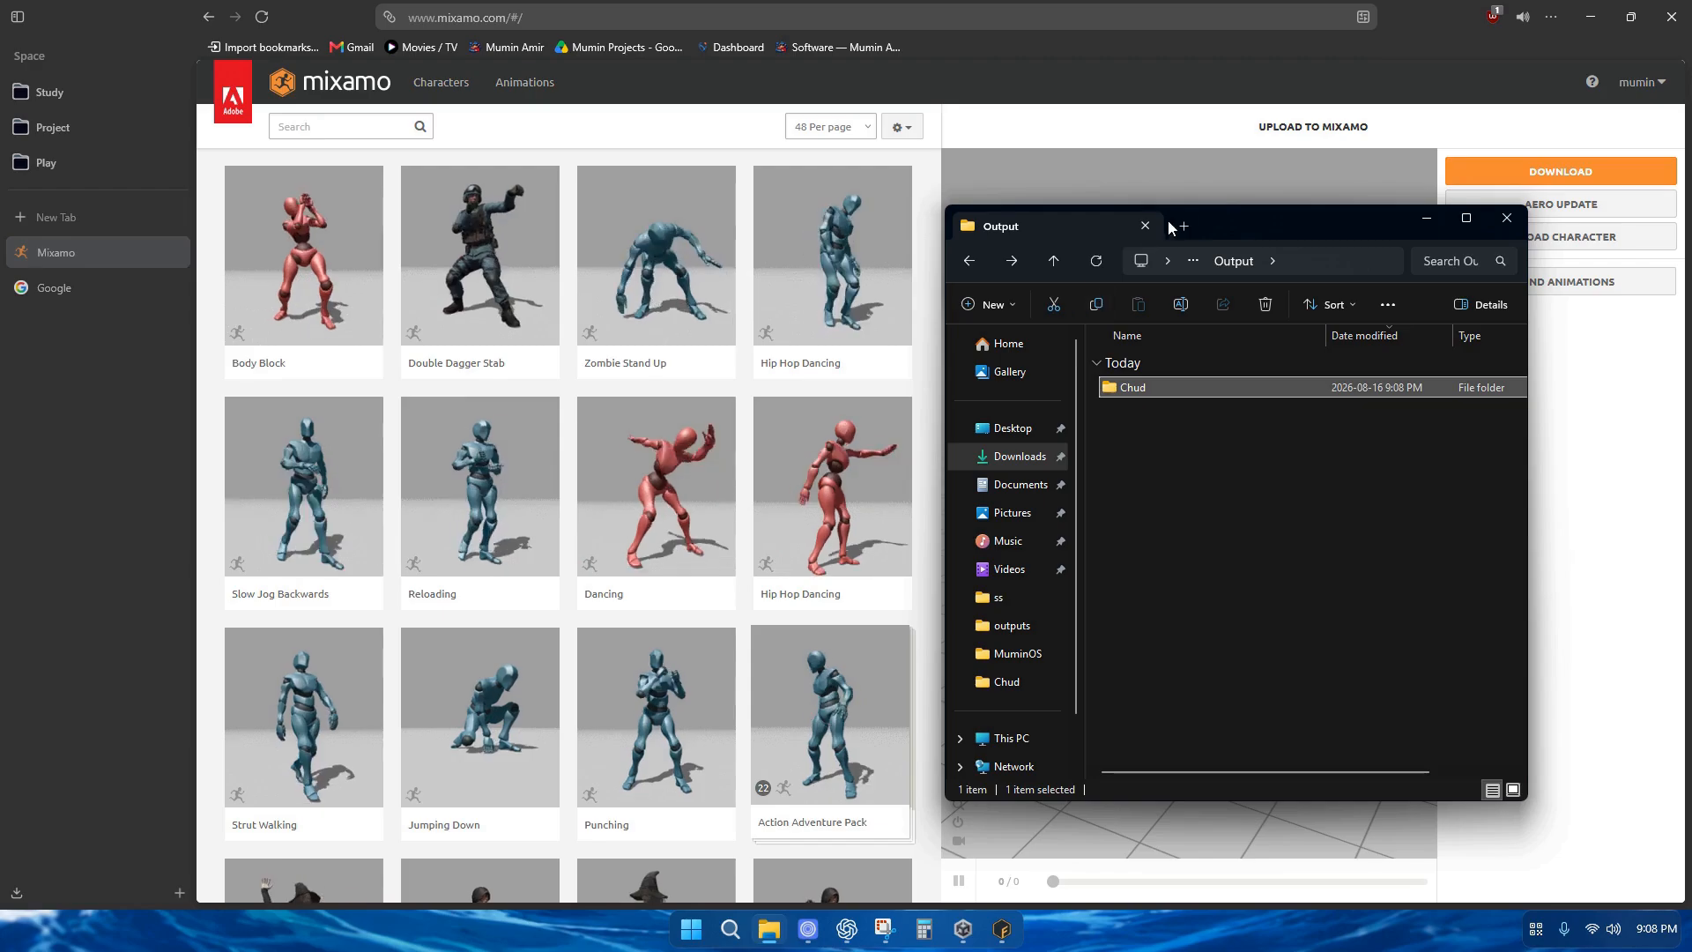
Switch to Unity Hub and create a Universal 3D project called My project with editor 6000.5.8f1, then close the Hub
drag(1229, 218, 791, 226)
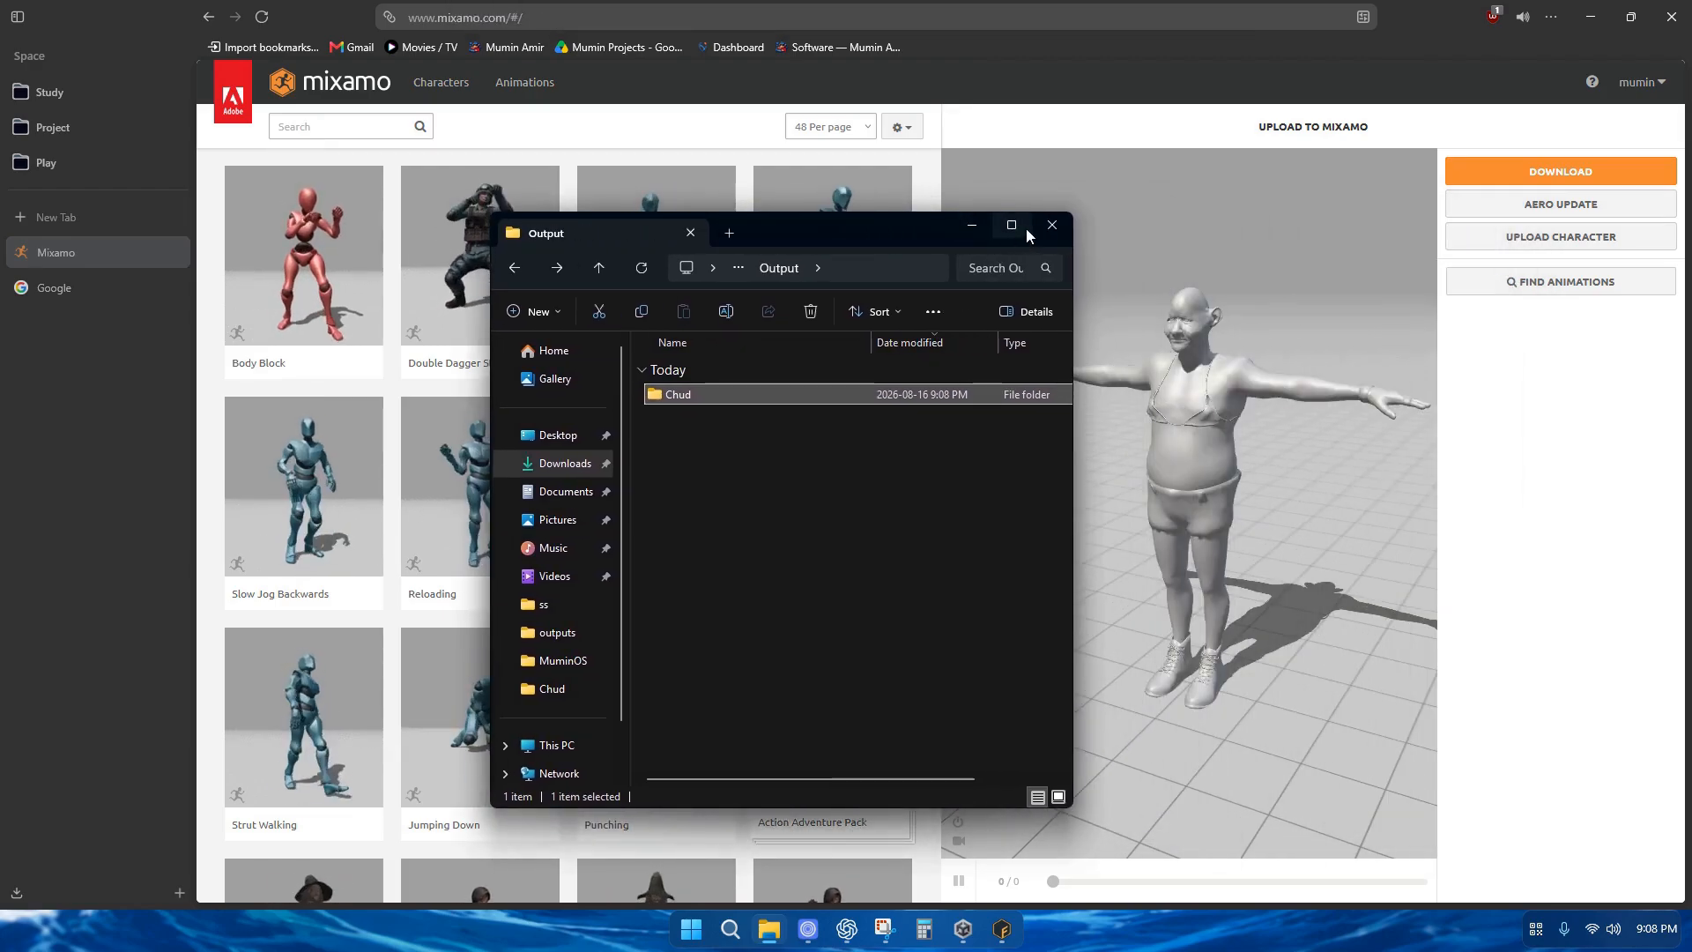
click(973, 224)
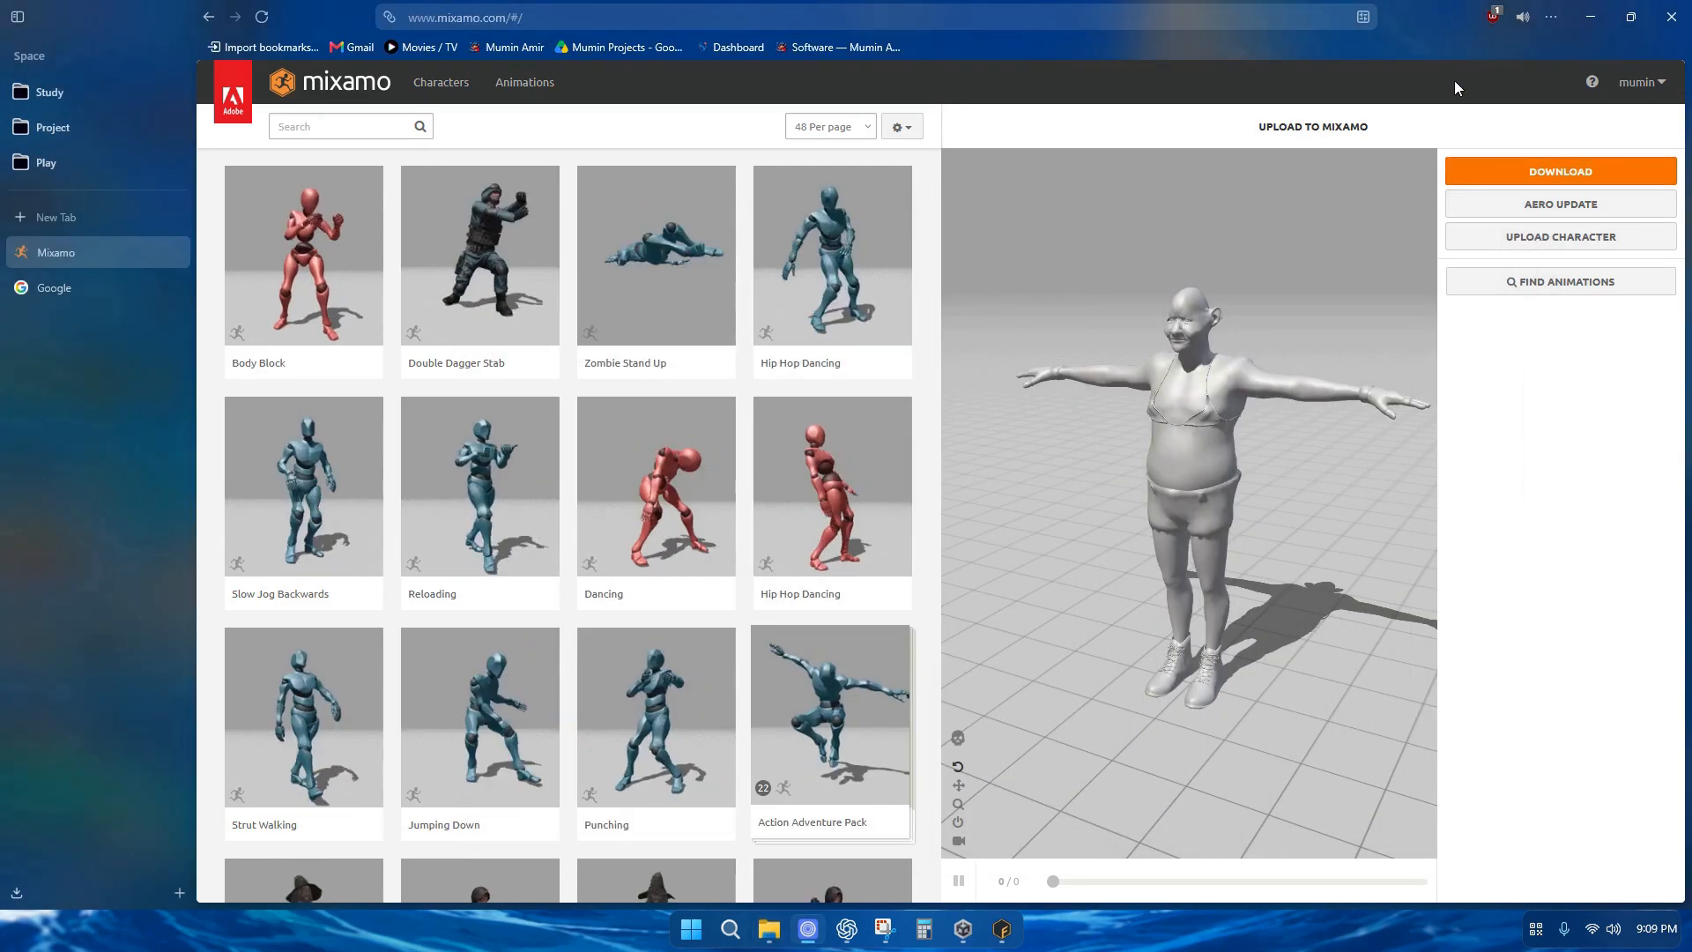
click(1588, 15)
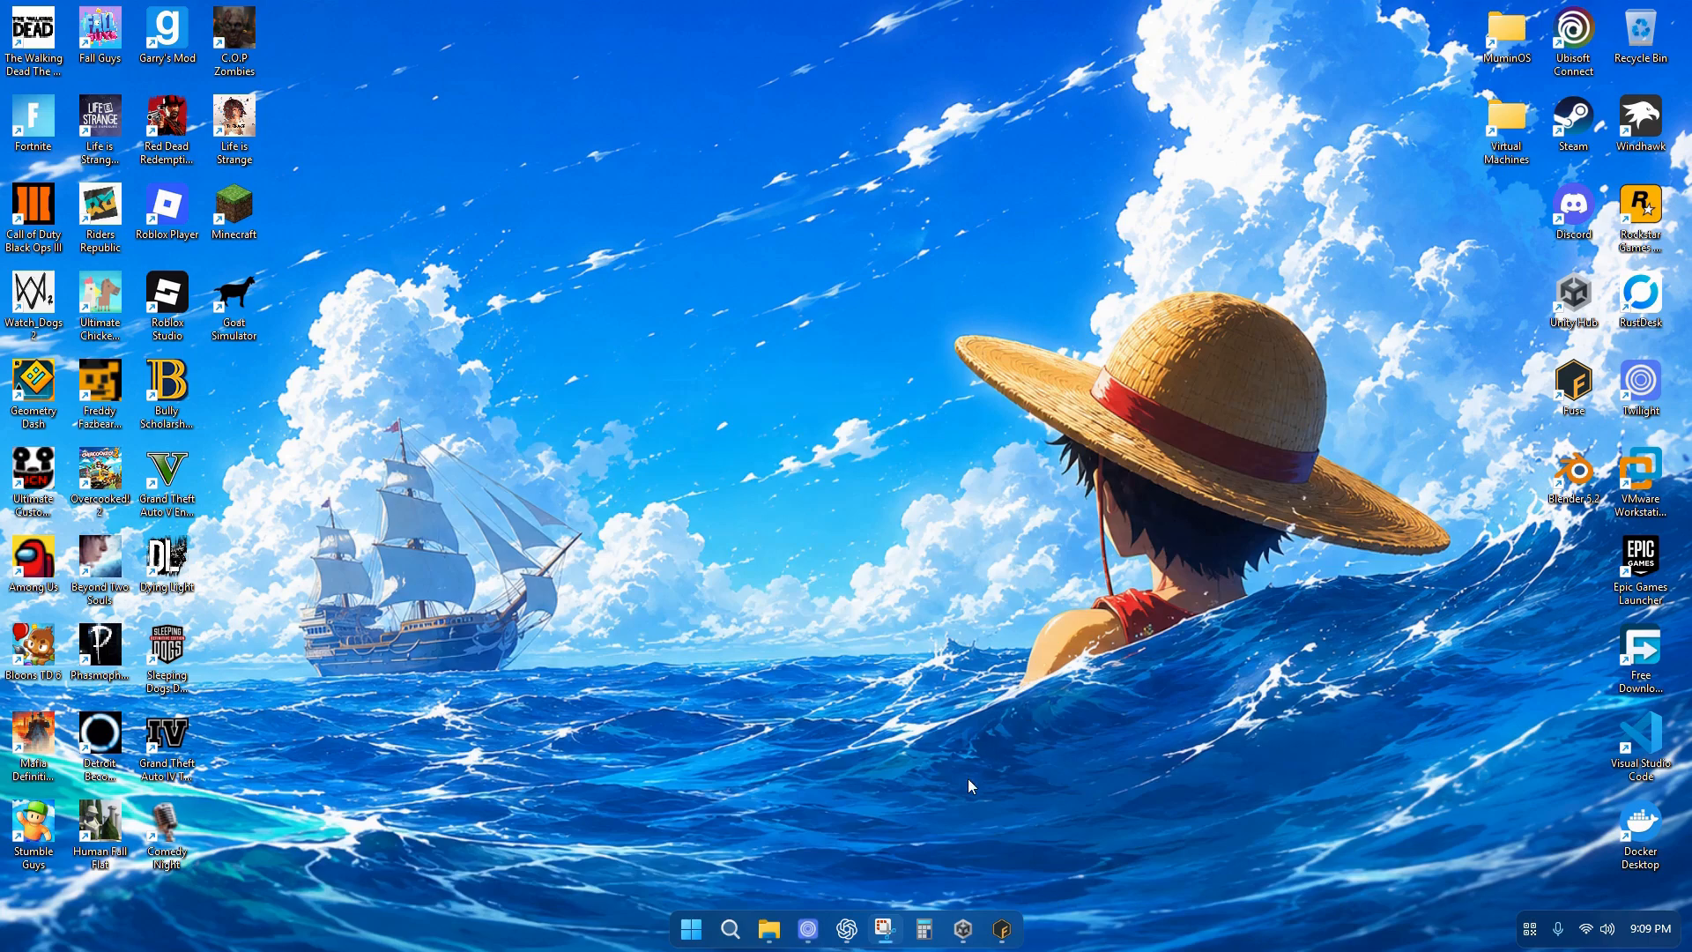
click(963, 929)
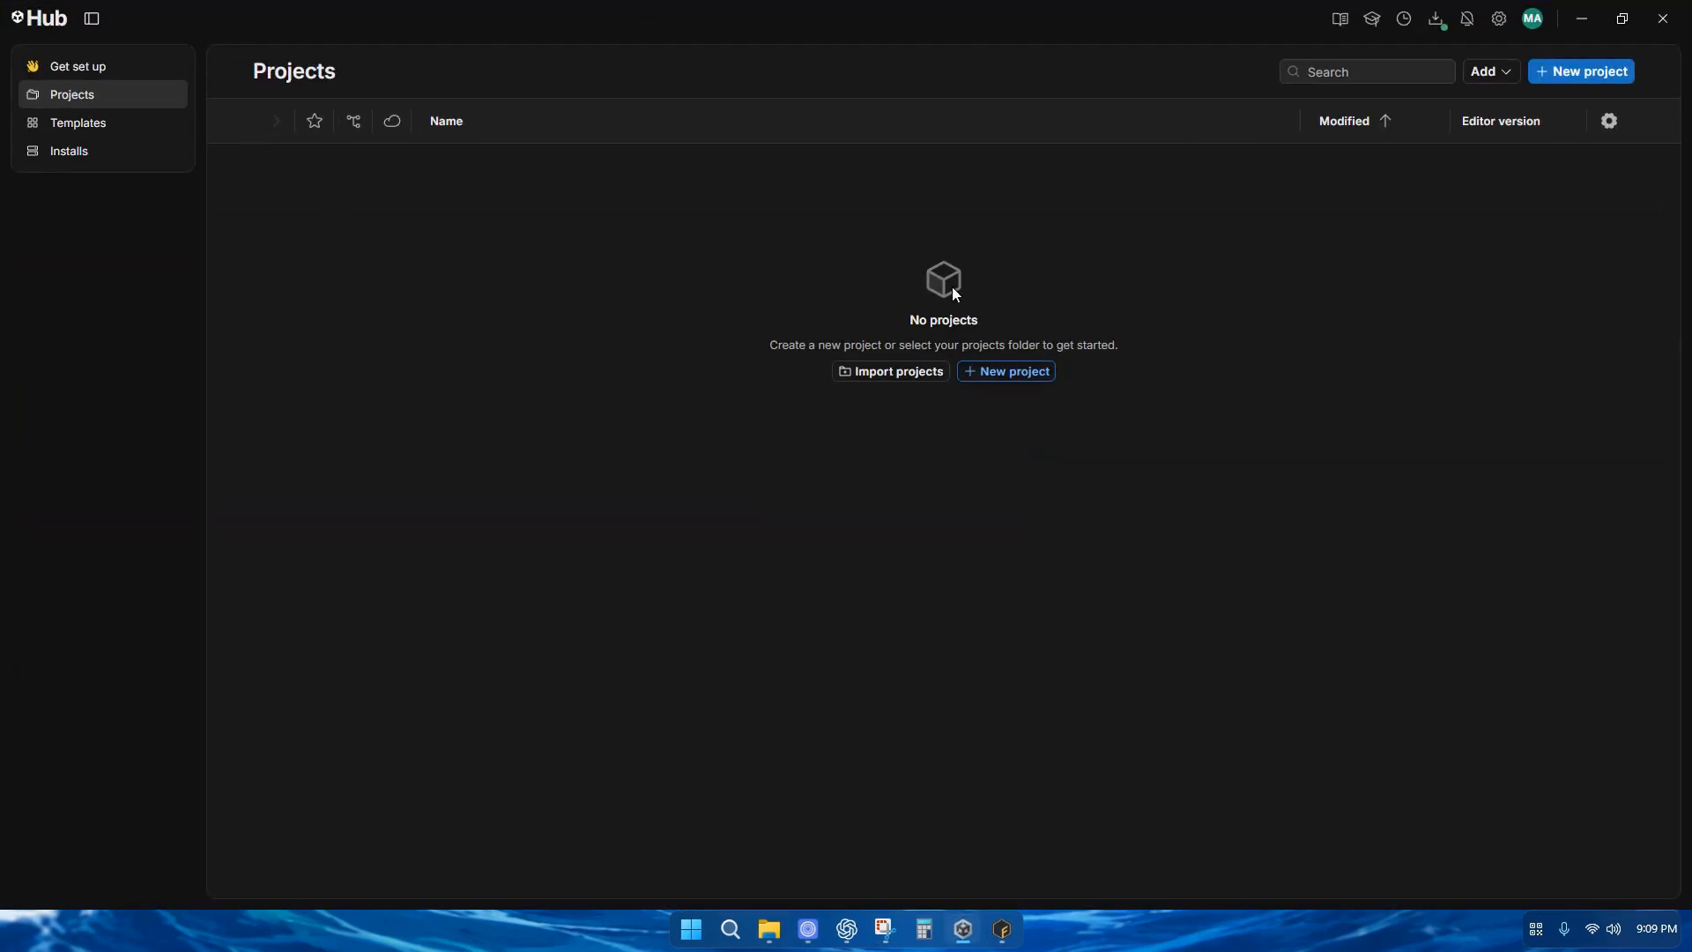
click(1000, 379)
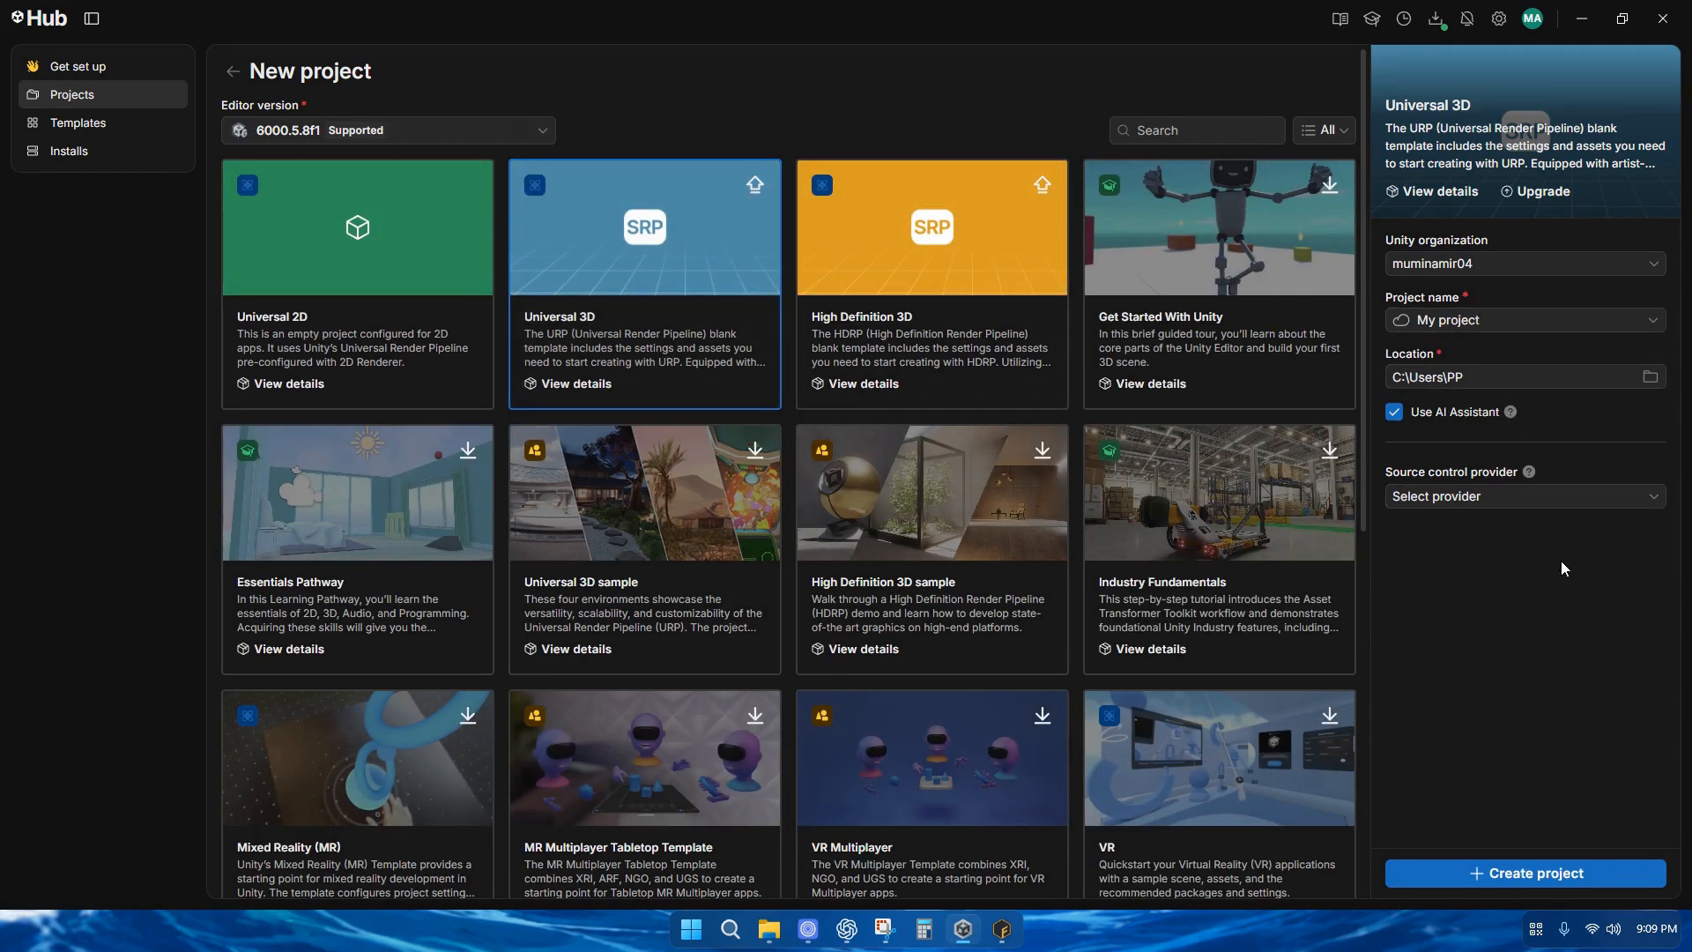
click(1583, 875)
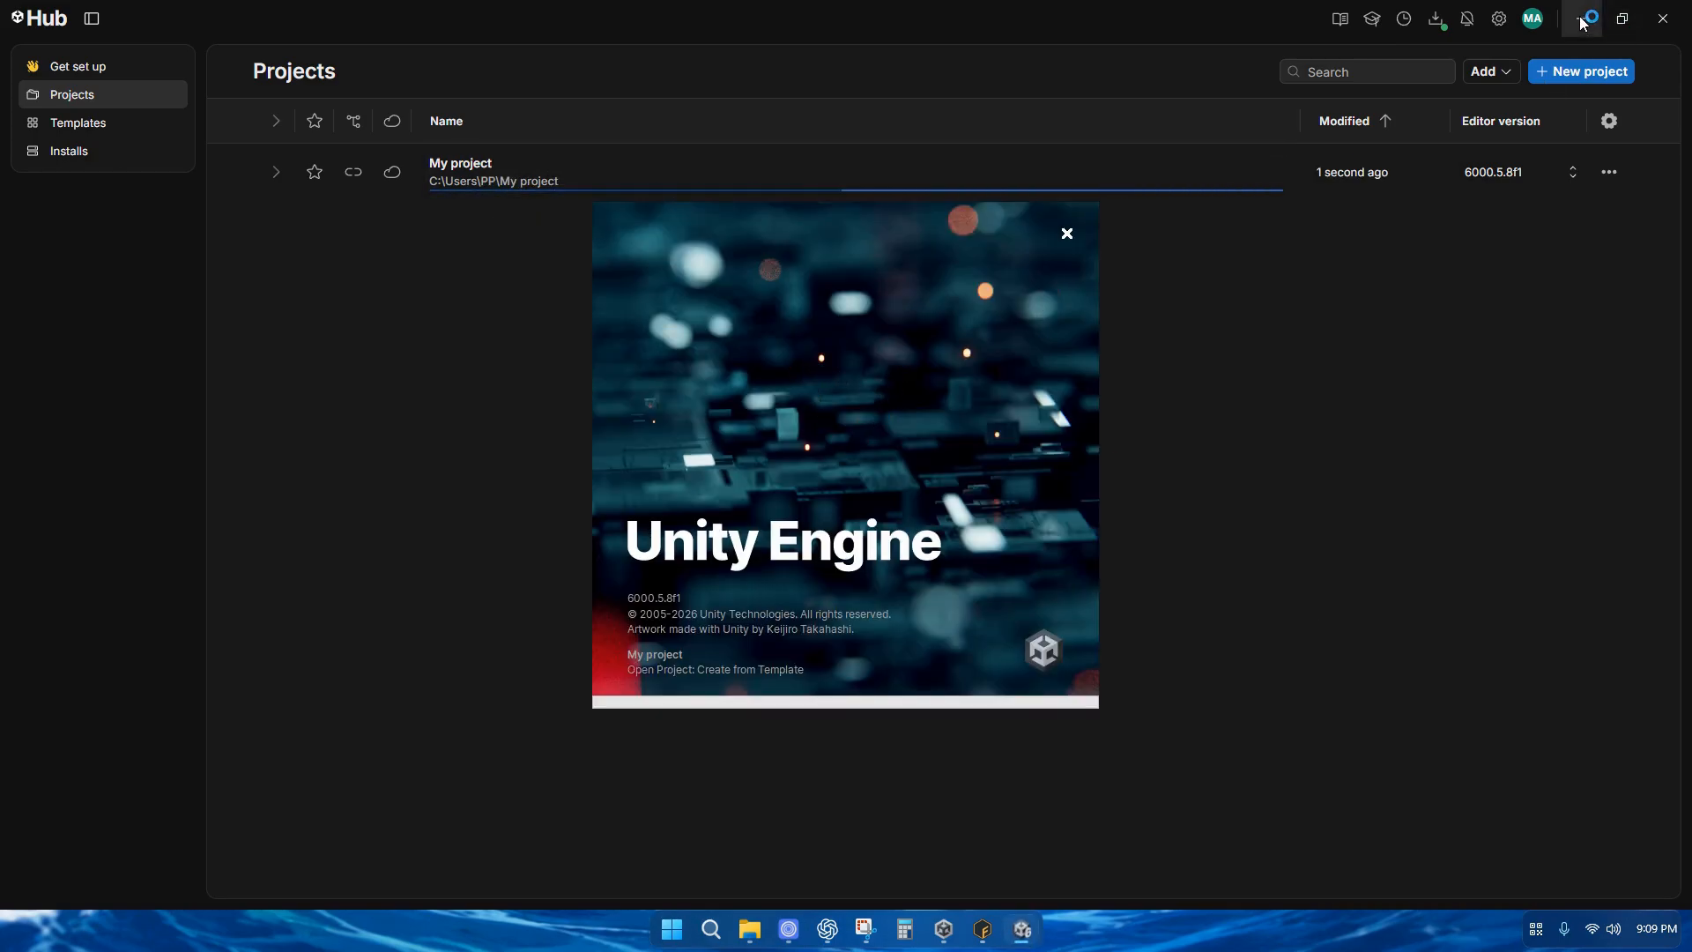
click(1663, 19)
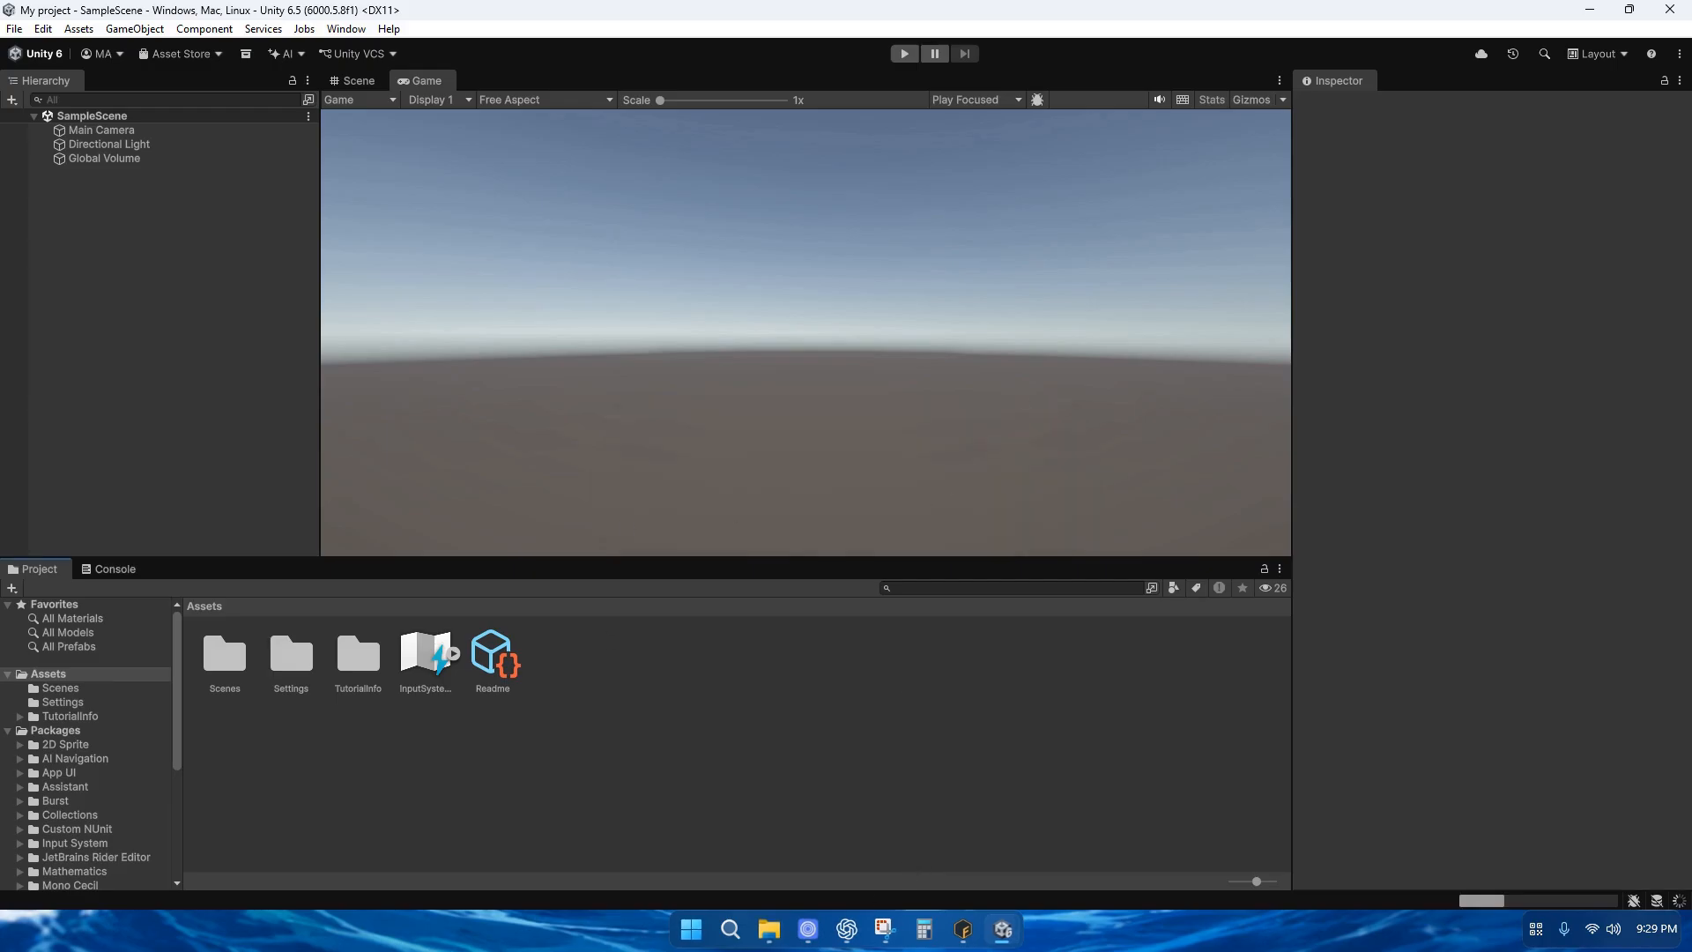
Import the compiled Chud folder from the Character Compiler's Output folder into the Unity project's Assets
click(769, 929)
click(674, 394)
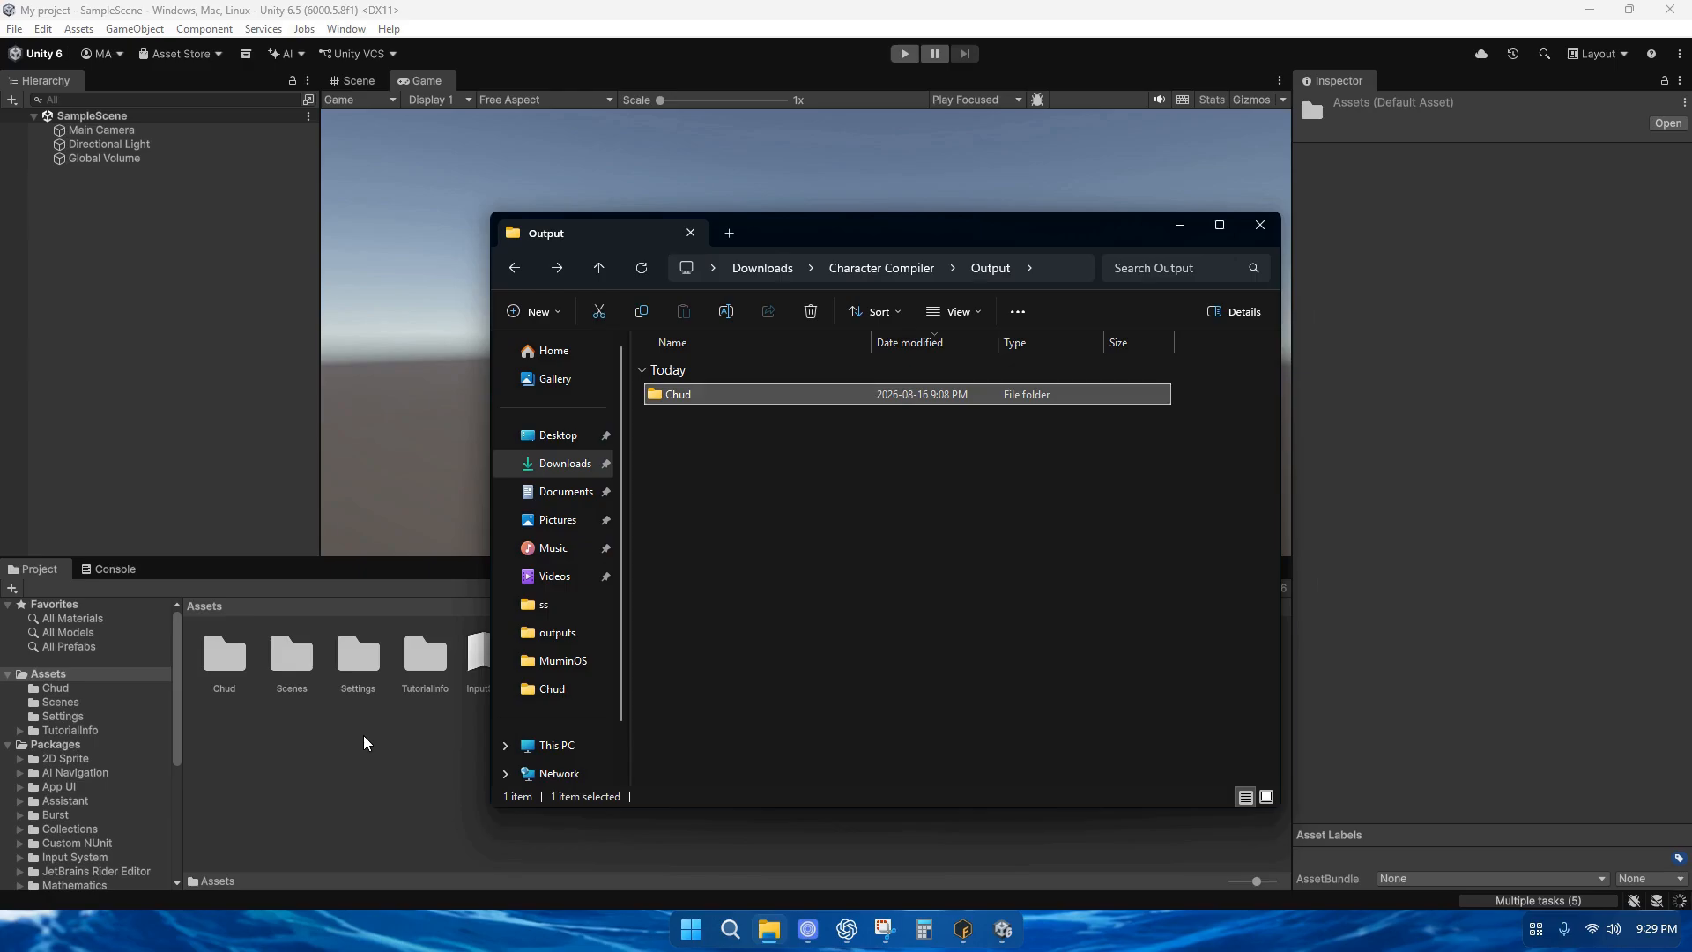
click(227, 645)
Extract the folder inside the Unity Face Animaton V2 zip archive into Downloads
click(769, 929)
click(568, 465)
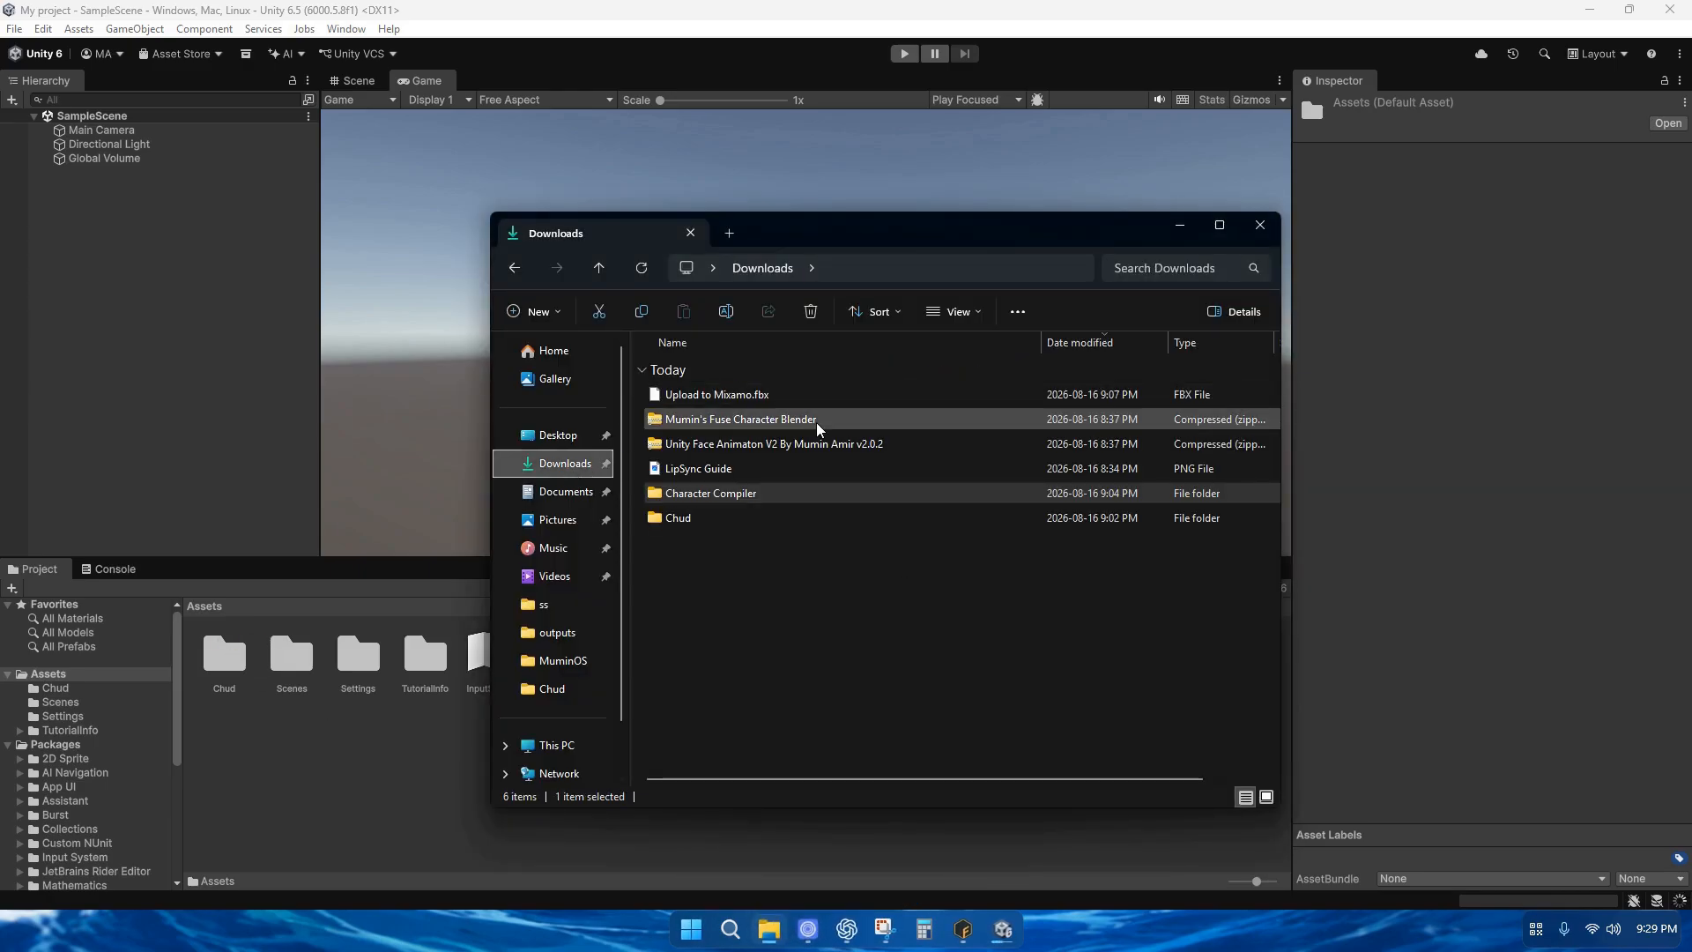
click(814, 427)
click(789, 448)
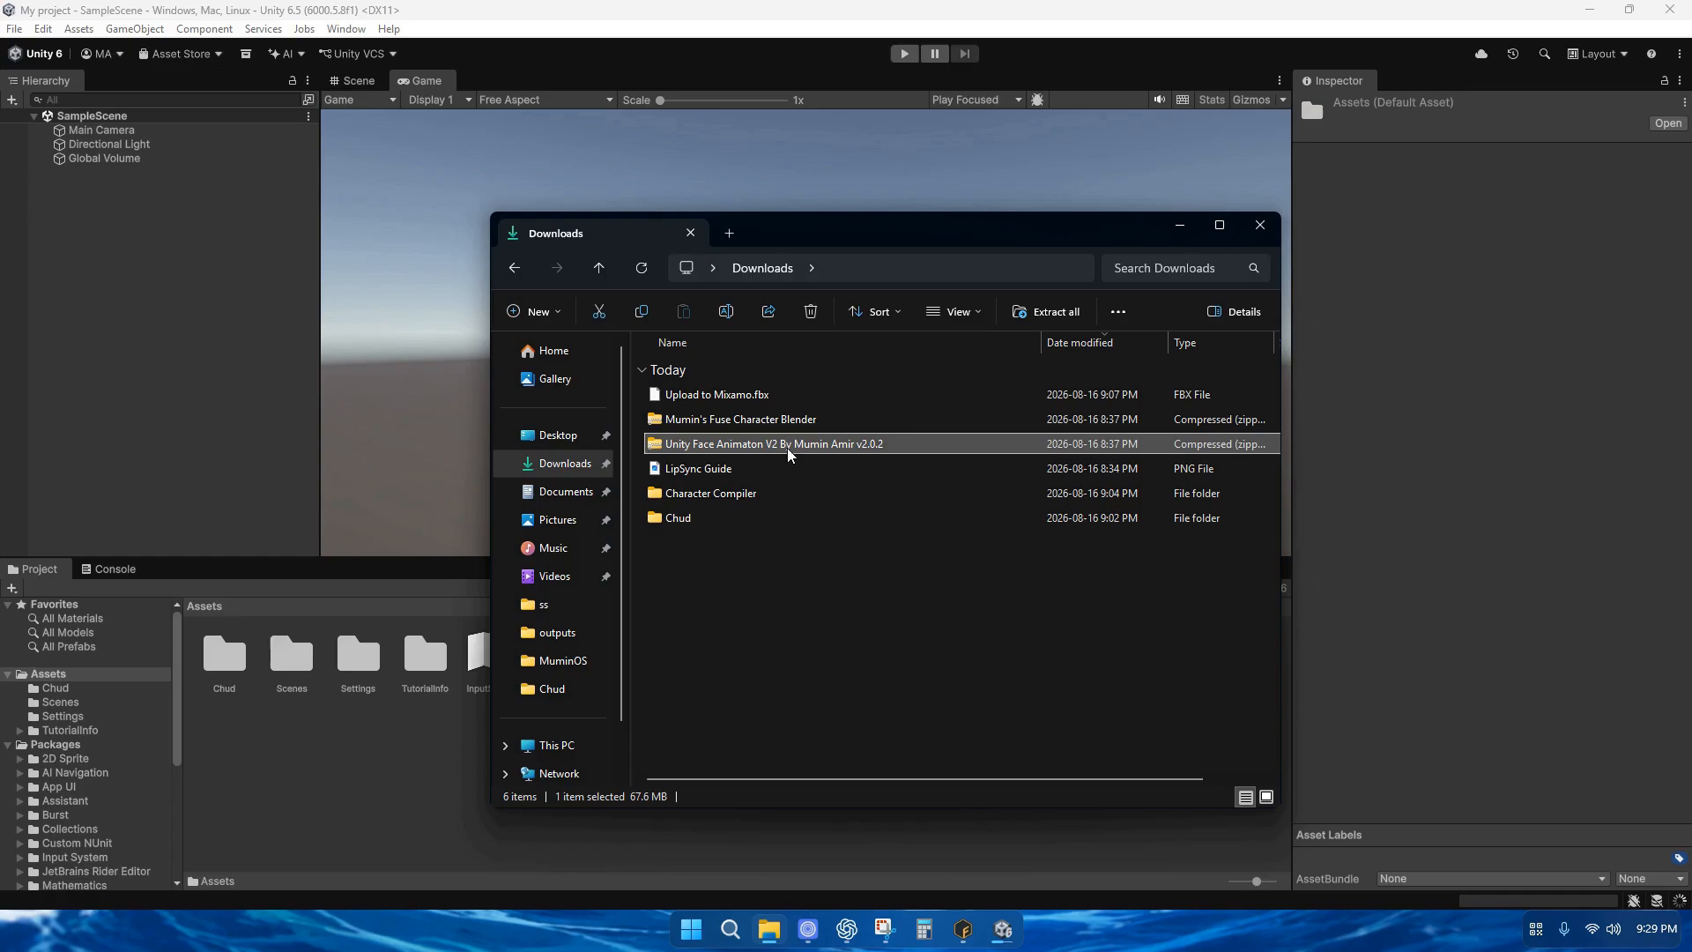
double_click(763, 448)
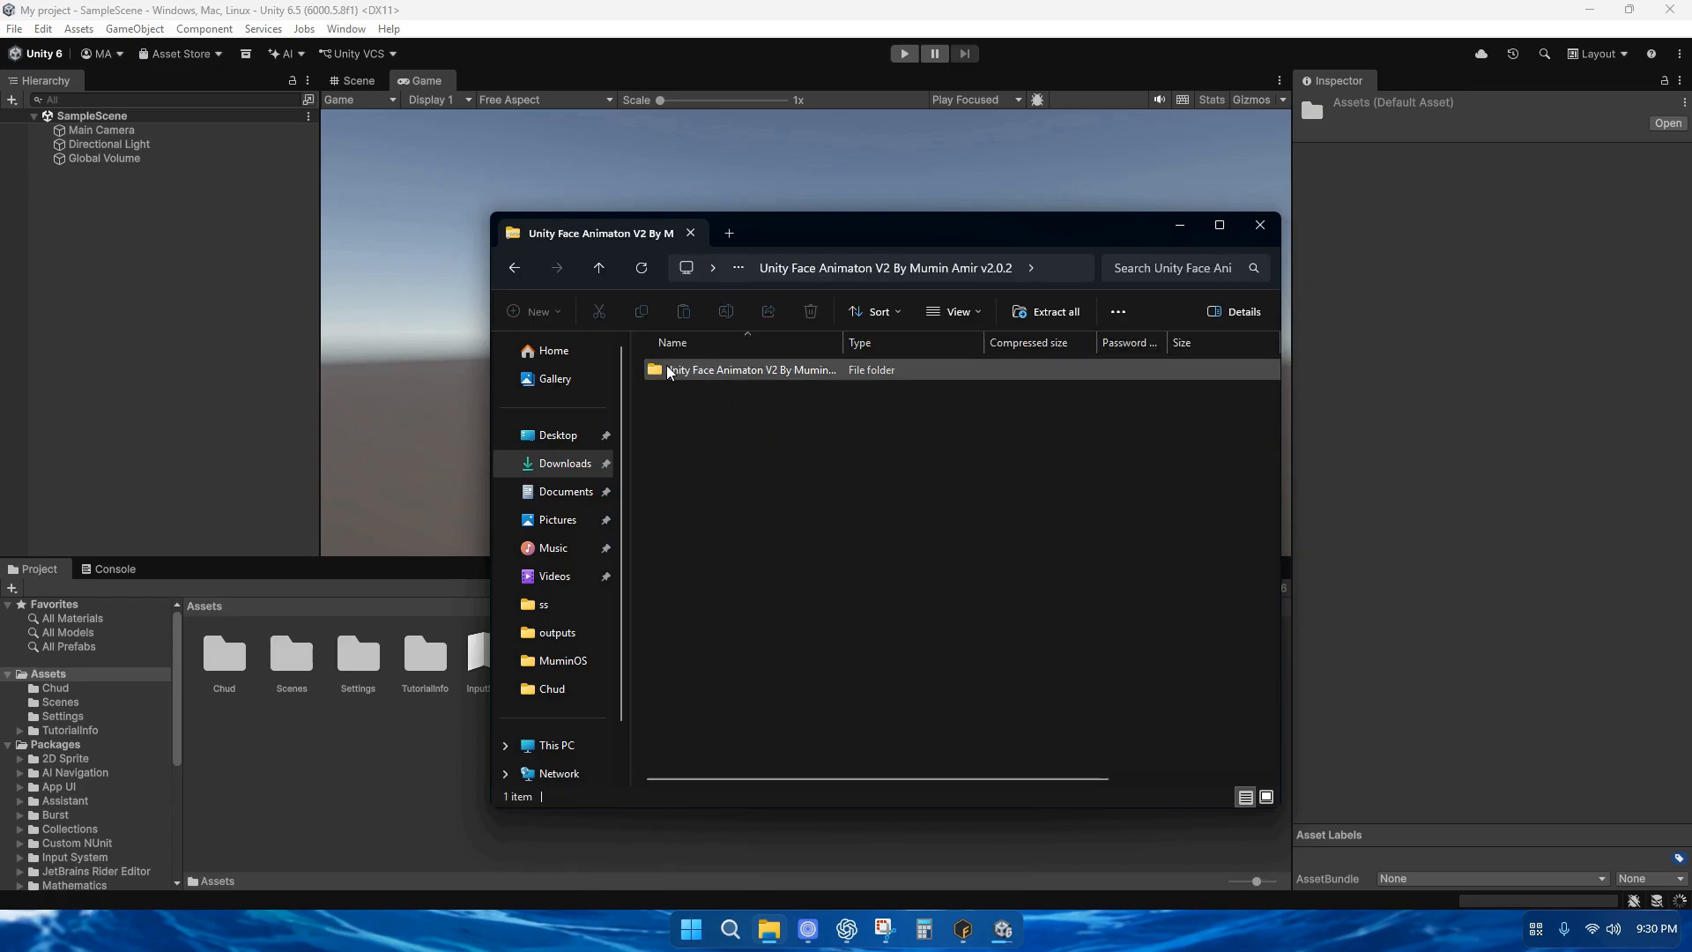
drag(670, 371, 566, 463)
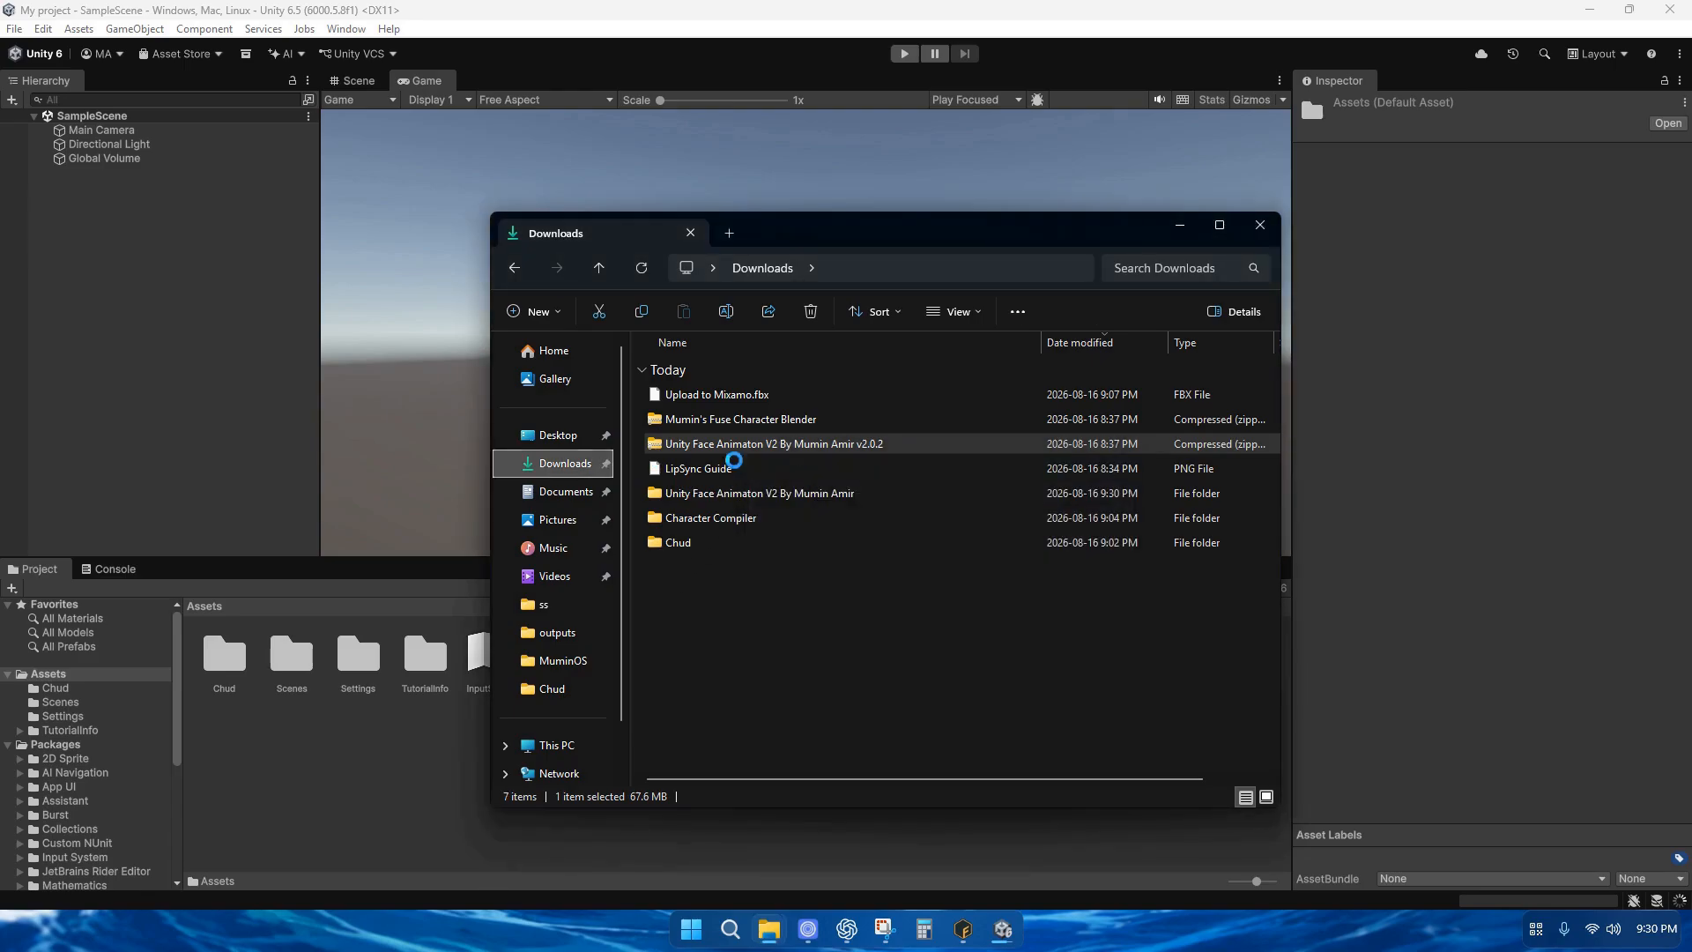
Import the Editor and Runtime folders from the extracted face animation tool's Assets folder into the Unity project's Assets
double_click(742, 499)
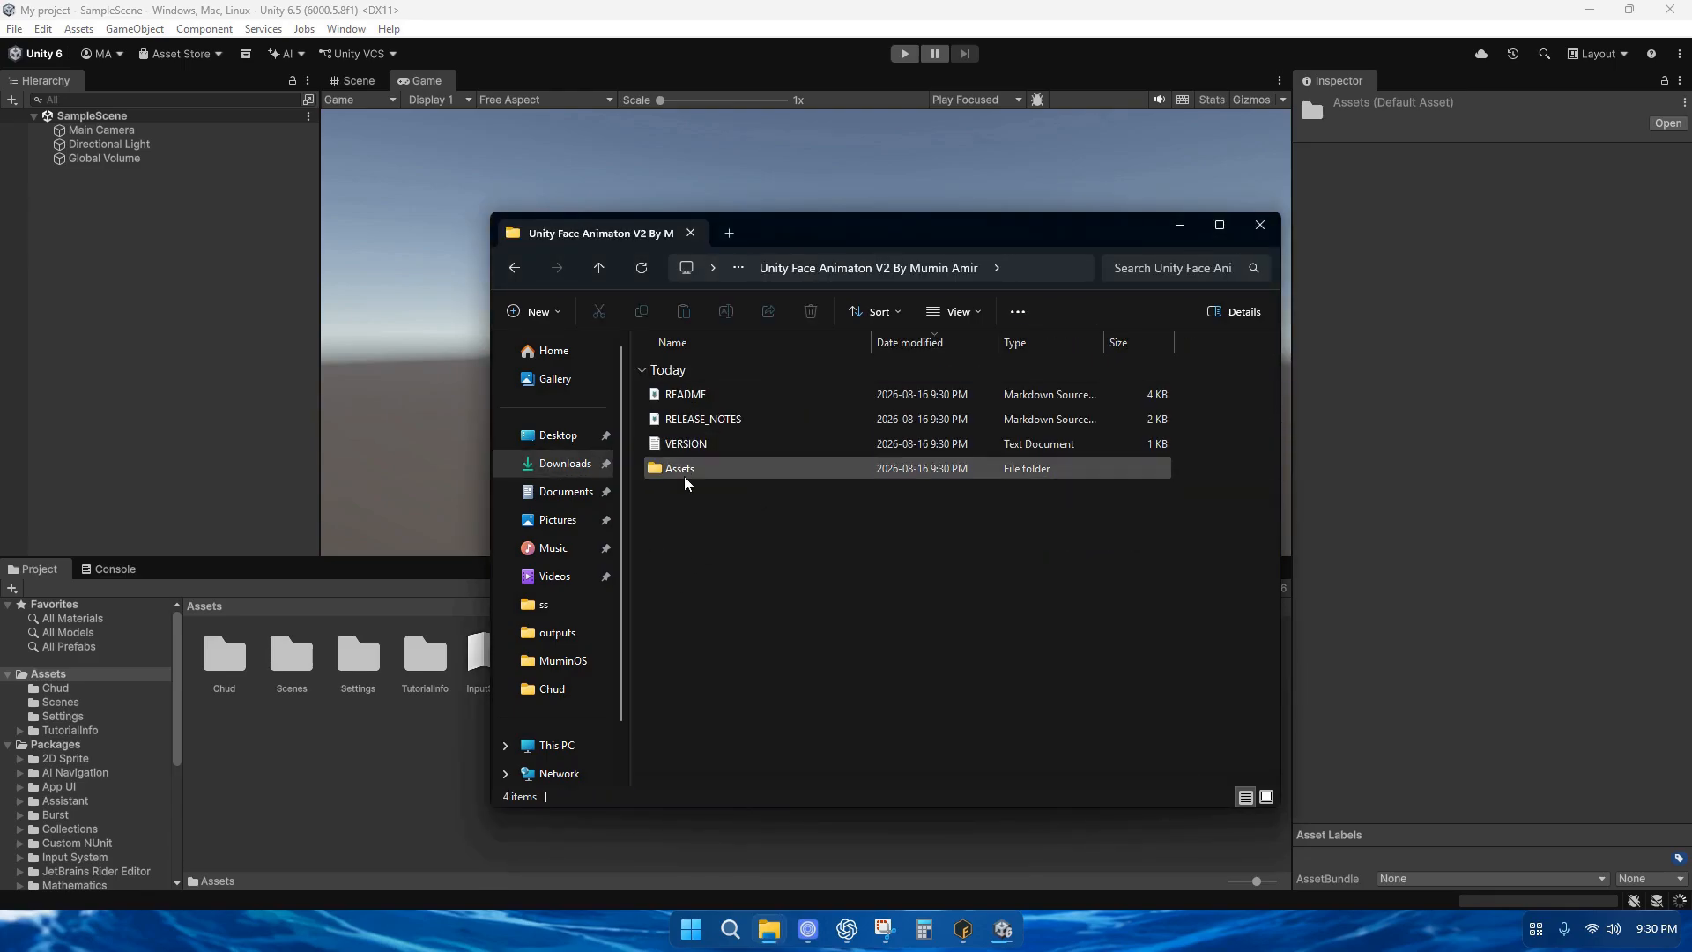
double_click(679, 470)
drag(736, 491, 690, 394)
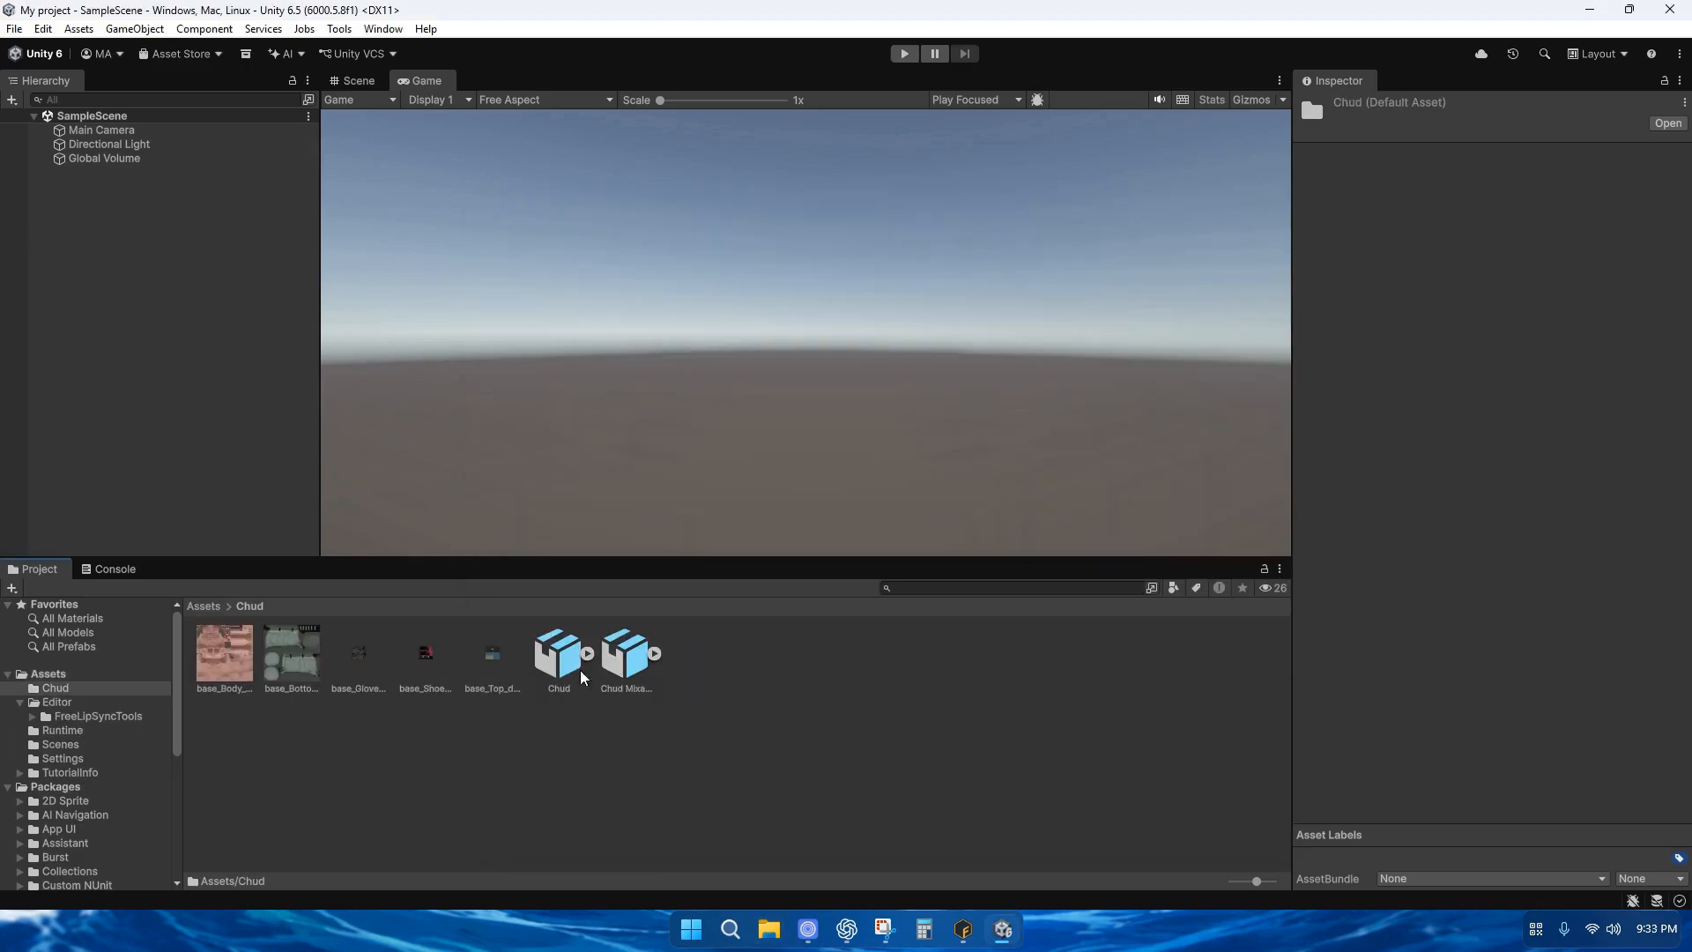
Add the Chud model from the Chud assets folder to SampleScene and unpack its prefab
click(564, 653)
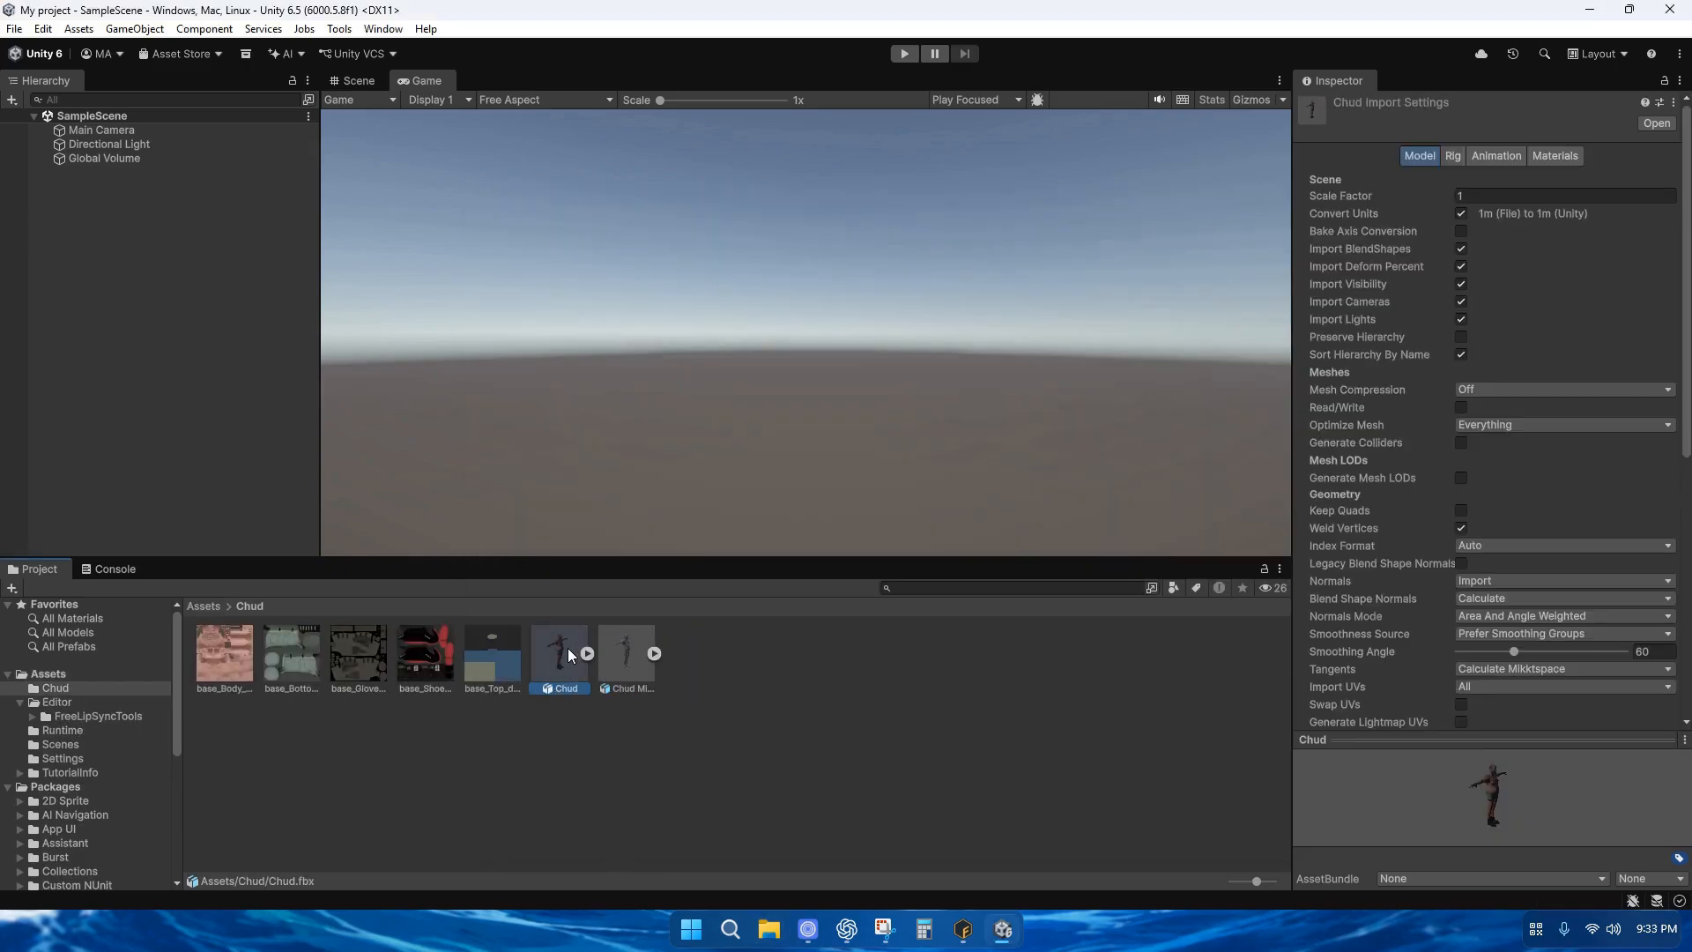
drag(170, 352, 171, 351)
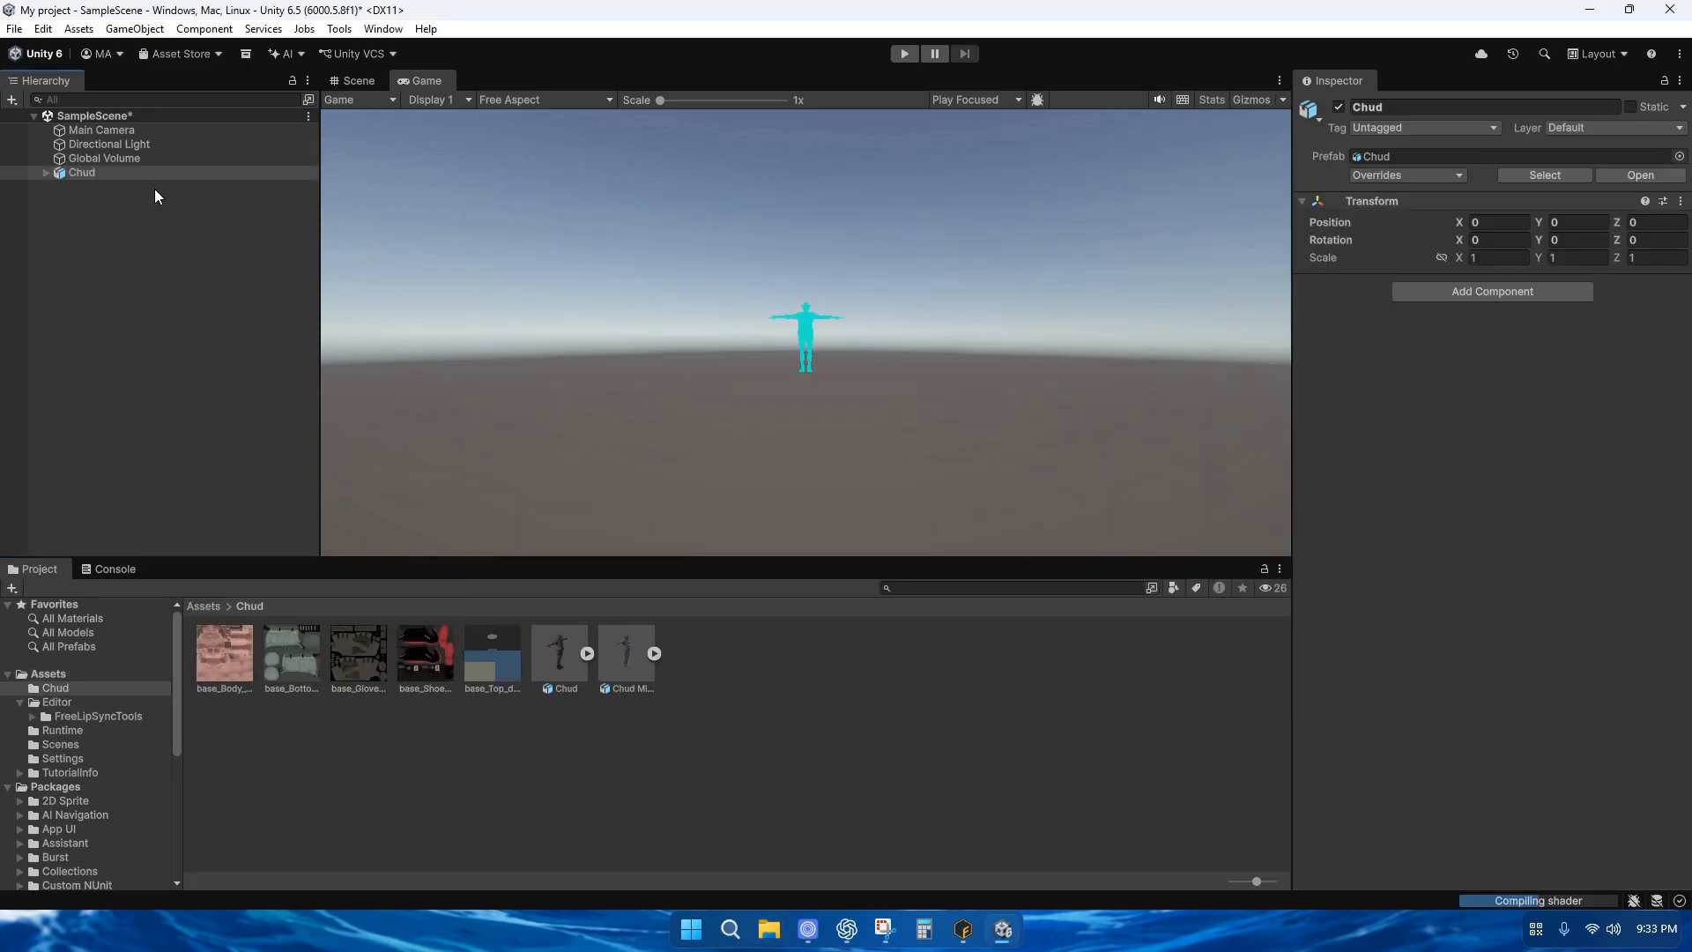
right_click(89, 174)
mouse_move(230, 471)
click(441, 617)
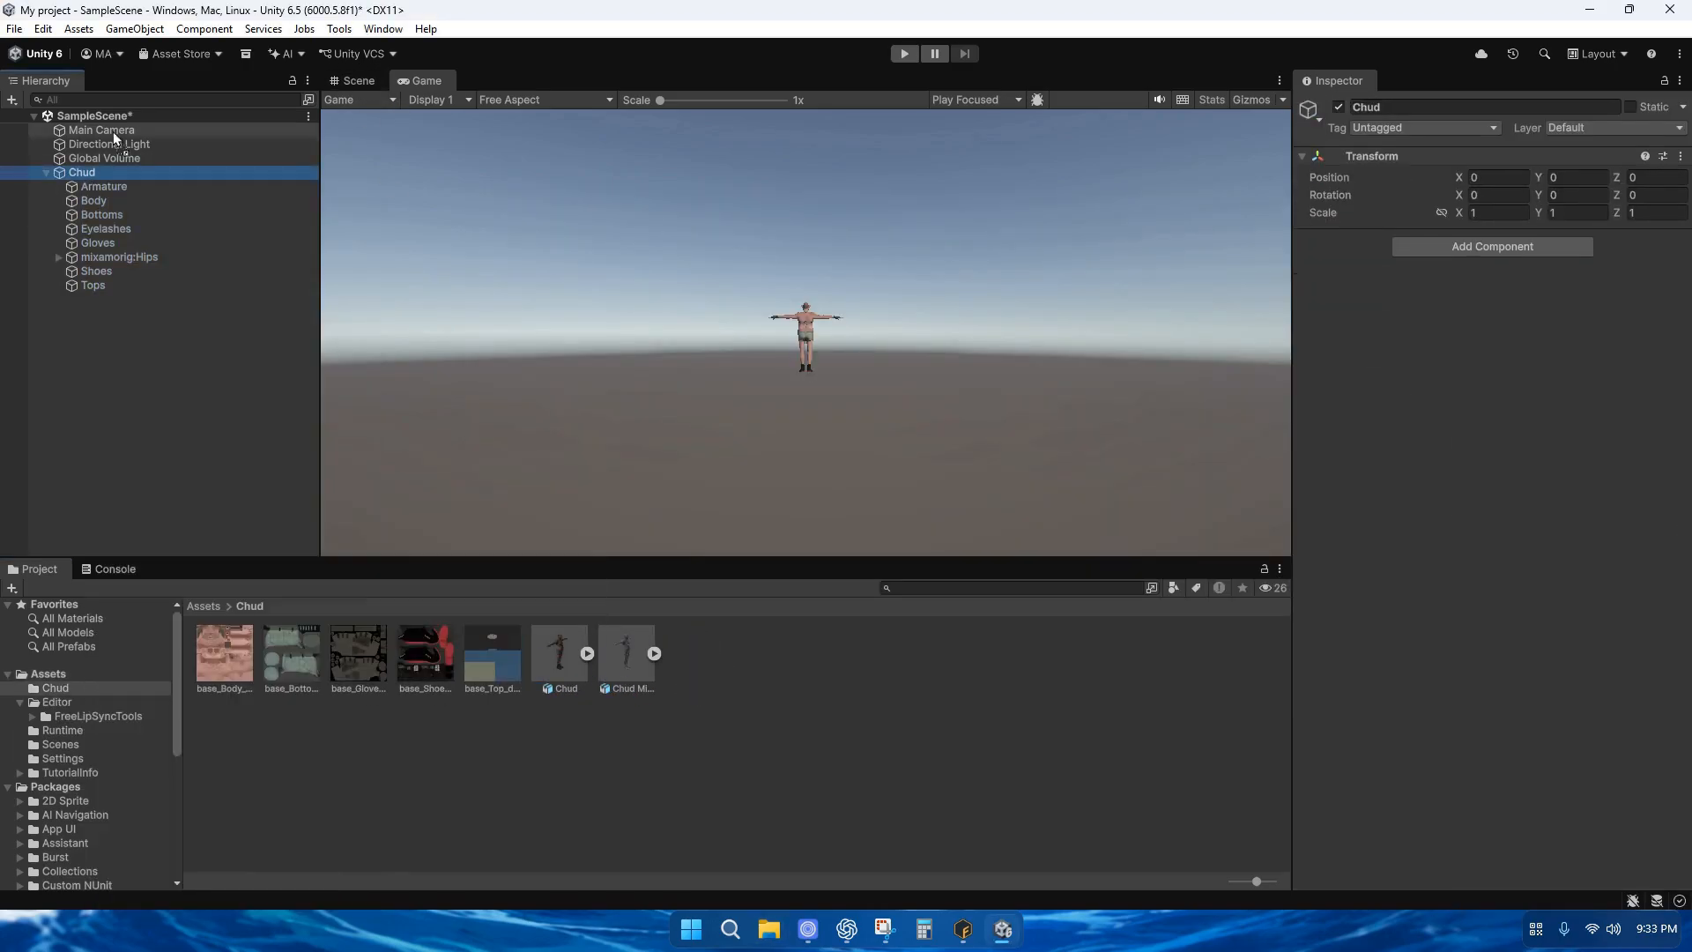
Make the Chud object a child of the Main Camera and select Chud in the hierarchy
drag(91, 177, 98, 132)
click(357, 80)
click(105, 131)
click(94, 144)
Turn Chud 180 degrees on Y and place its face before the camera at Y -1.66 and Z 0.35
mouse_move(1616, 177)
mouse_down()
mouse_move(1526, 177)
mouse_move(1604, 177)
mouse_up()
click(419, 80)
click(1560, 195)
text(180)
drag(1539, 177, 1533, 179)
Set the Main Camera's near clipping plane to 0.01 and reselect Chud
click(102, 129)
click(1542, 352)
text(0.01)
click(93, 144)
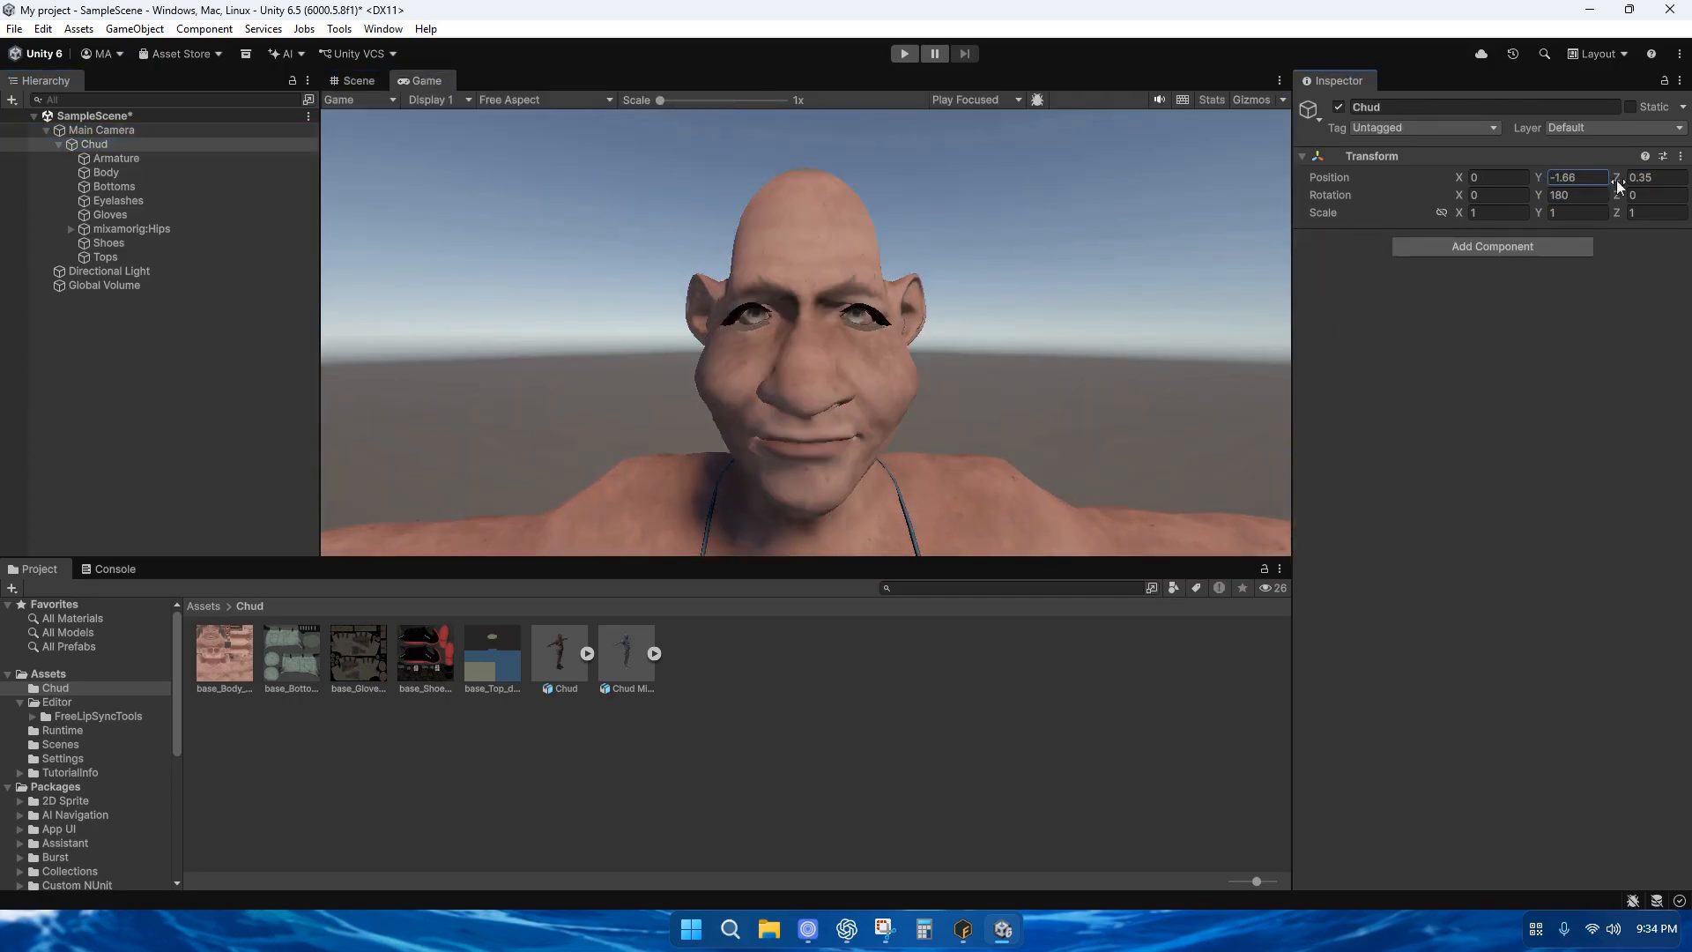
Move Chud out of the Main Camera to the scene root and adjust the camera's rendering settings
drag(93, 144, 88, 125)
click(101, 144)
click(1348, 411)
click(1560, 464)
click(1555, 512)
click(1316, 412)
Frame the Chud character in the Scene view and examine the face closely around the eye and eyelashes
click(205, 606)
double_click(224, 653)
click(354, 80)
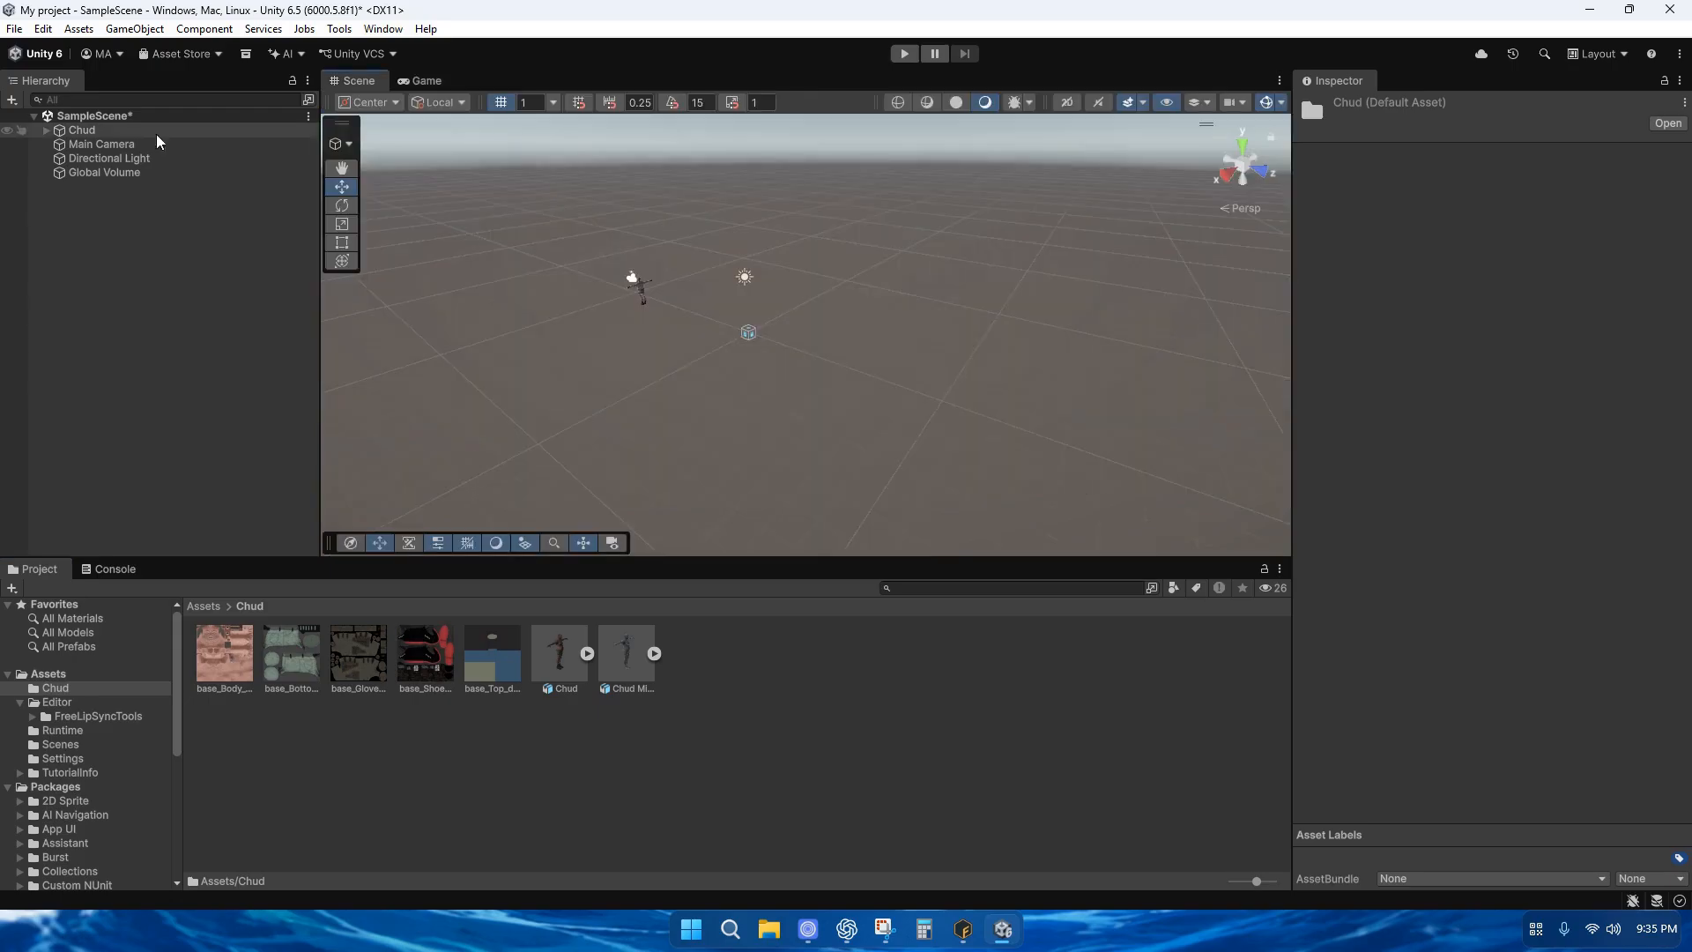
double_click(82, 130)
scroll(941, 510, up, 5)
right_drag(940, 510, 940, 370)
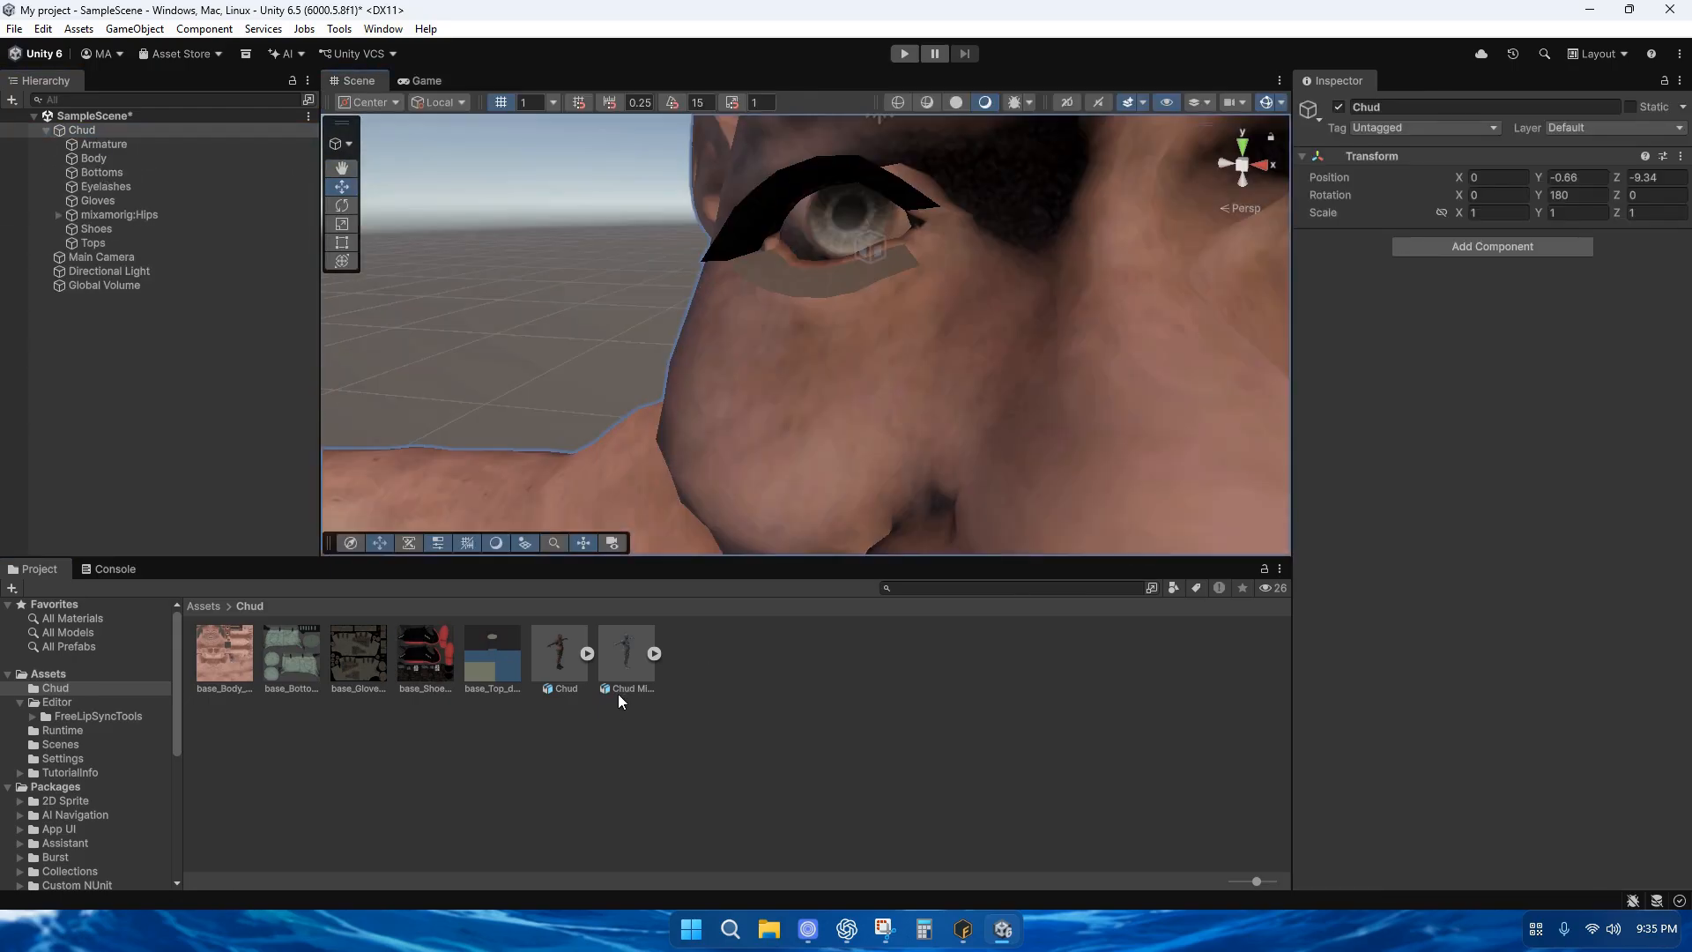
Duplicate the base_Body_diffuse texture in the Chud folder and rename the copy eyelash
click(230, 672)
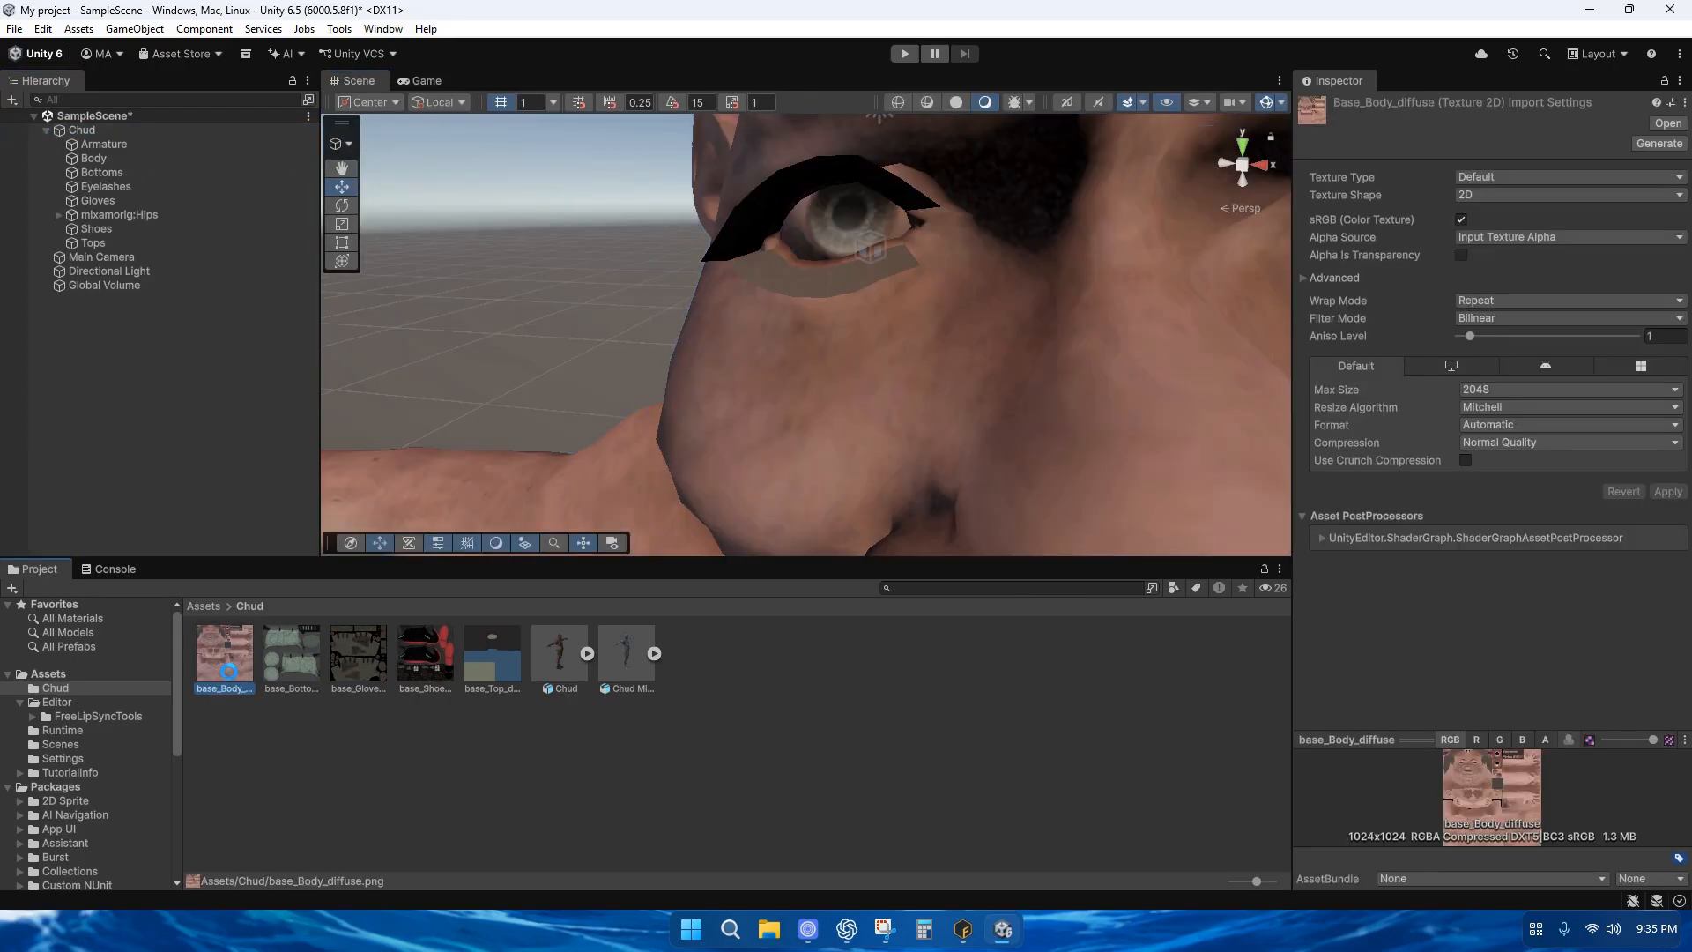
key(ctrl+d)
right_click(308, 656)
click(374, 207)
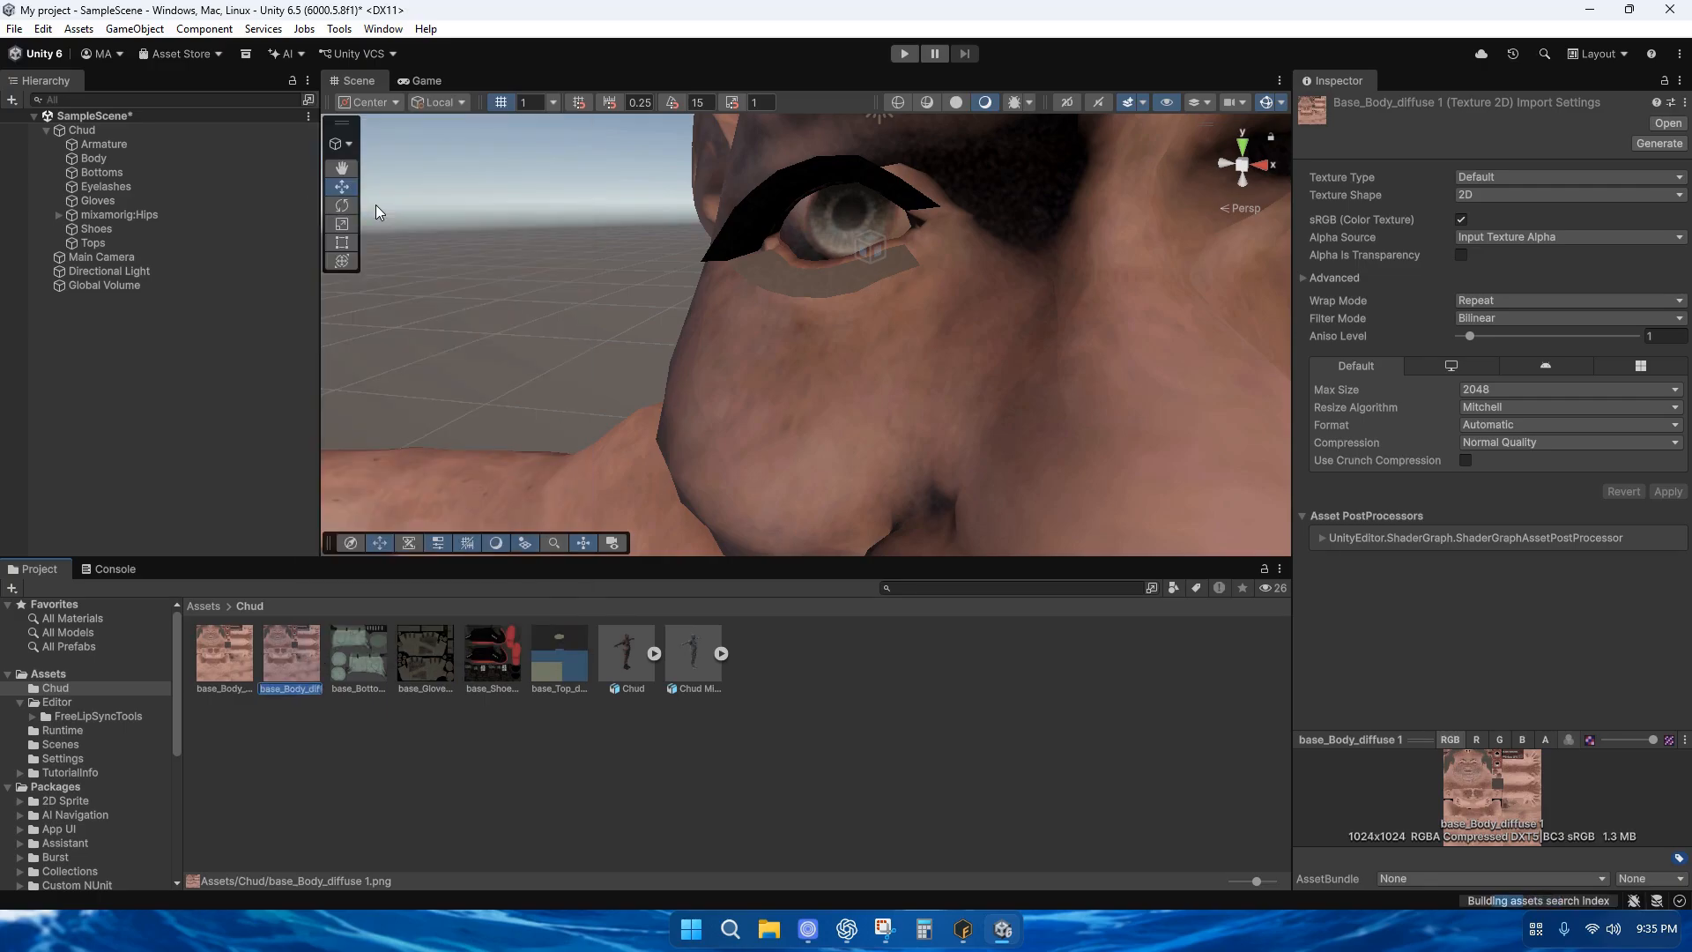
text(eyelash)
key(Return)
Select the Eyelashes mesh and switch its eyelash material to the Universal Render Pipeline Simple Lit shader
right_drag(490, 400, 570, 403)
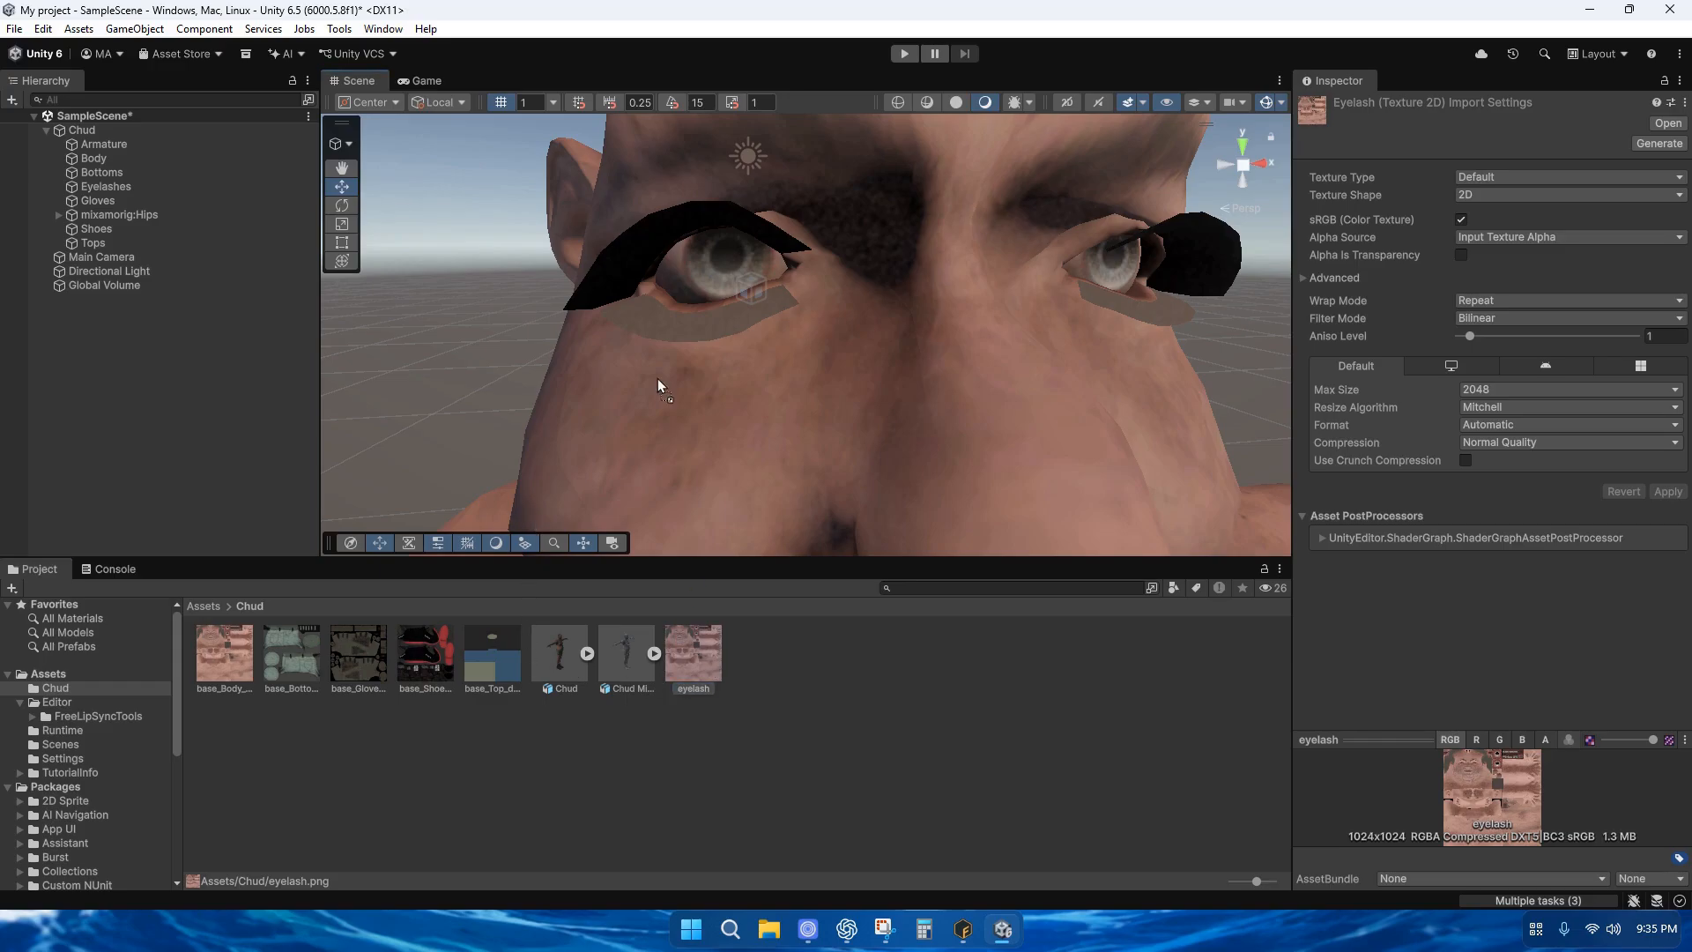
click(649, 331)
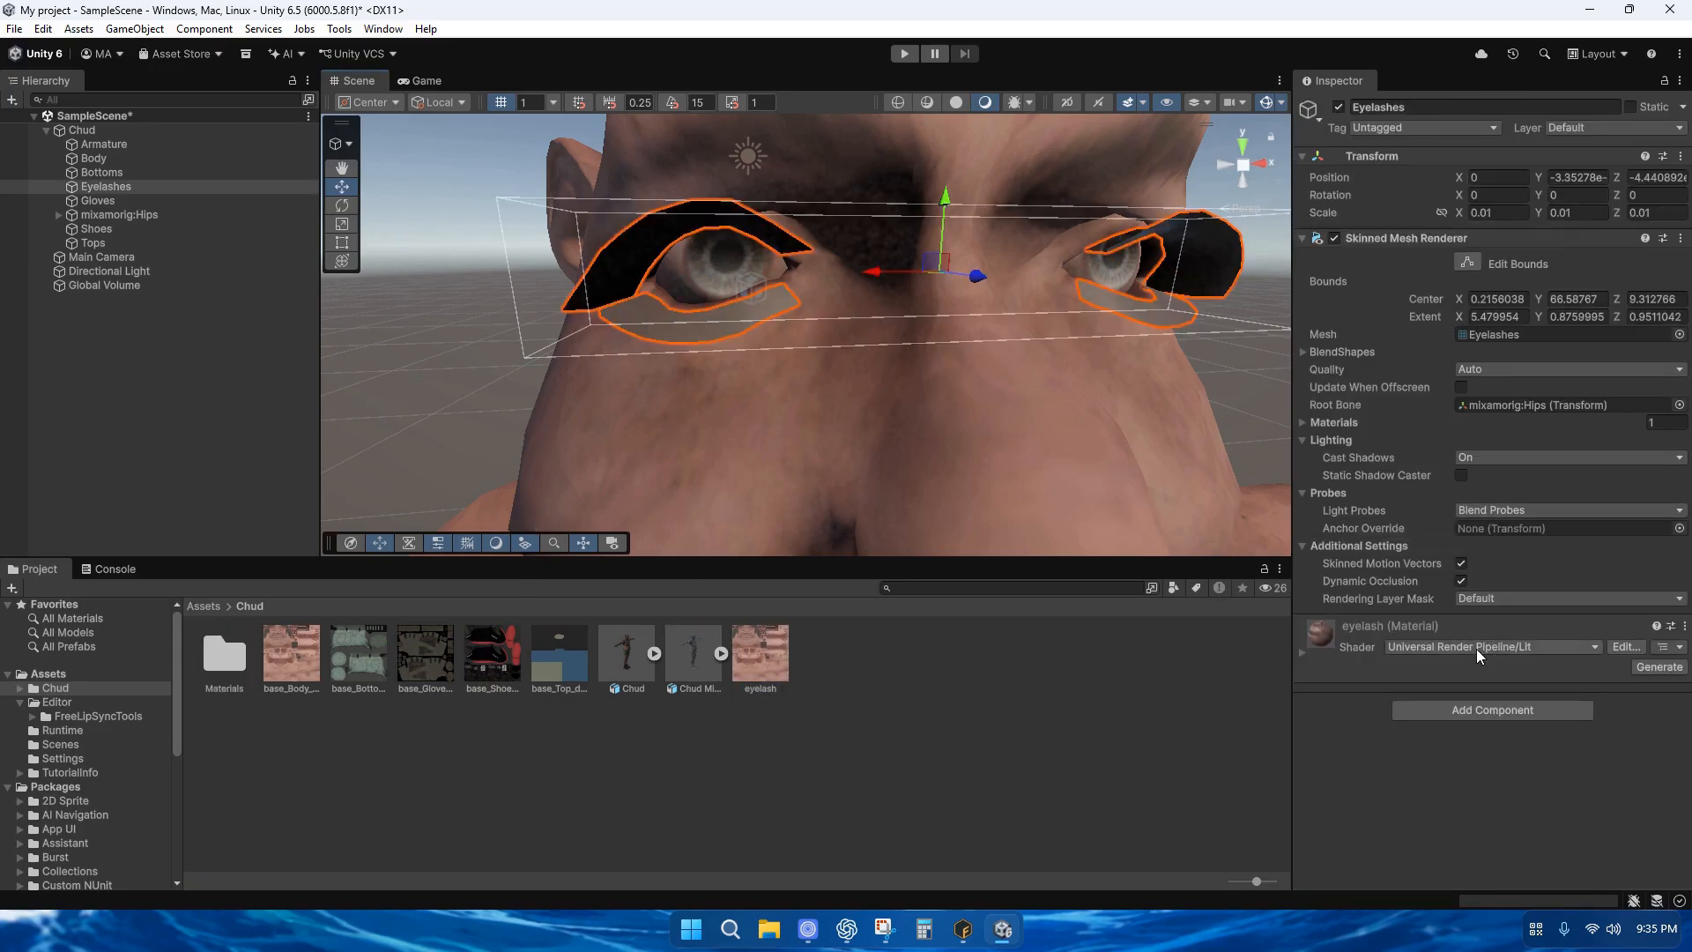
click(1477, 648)
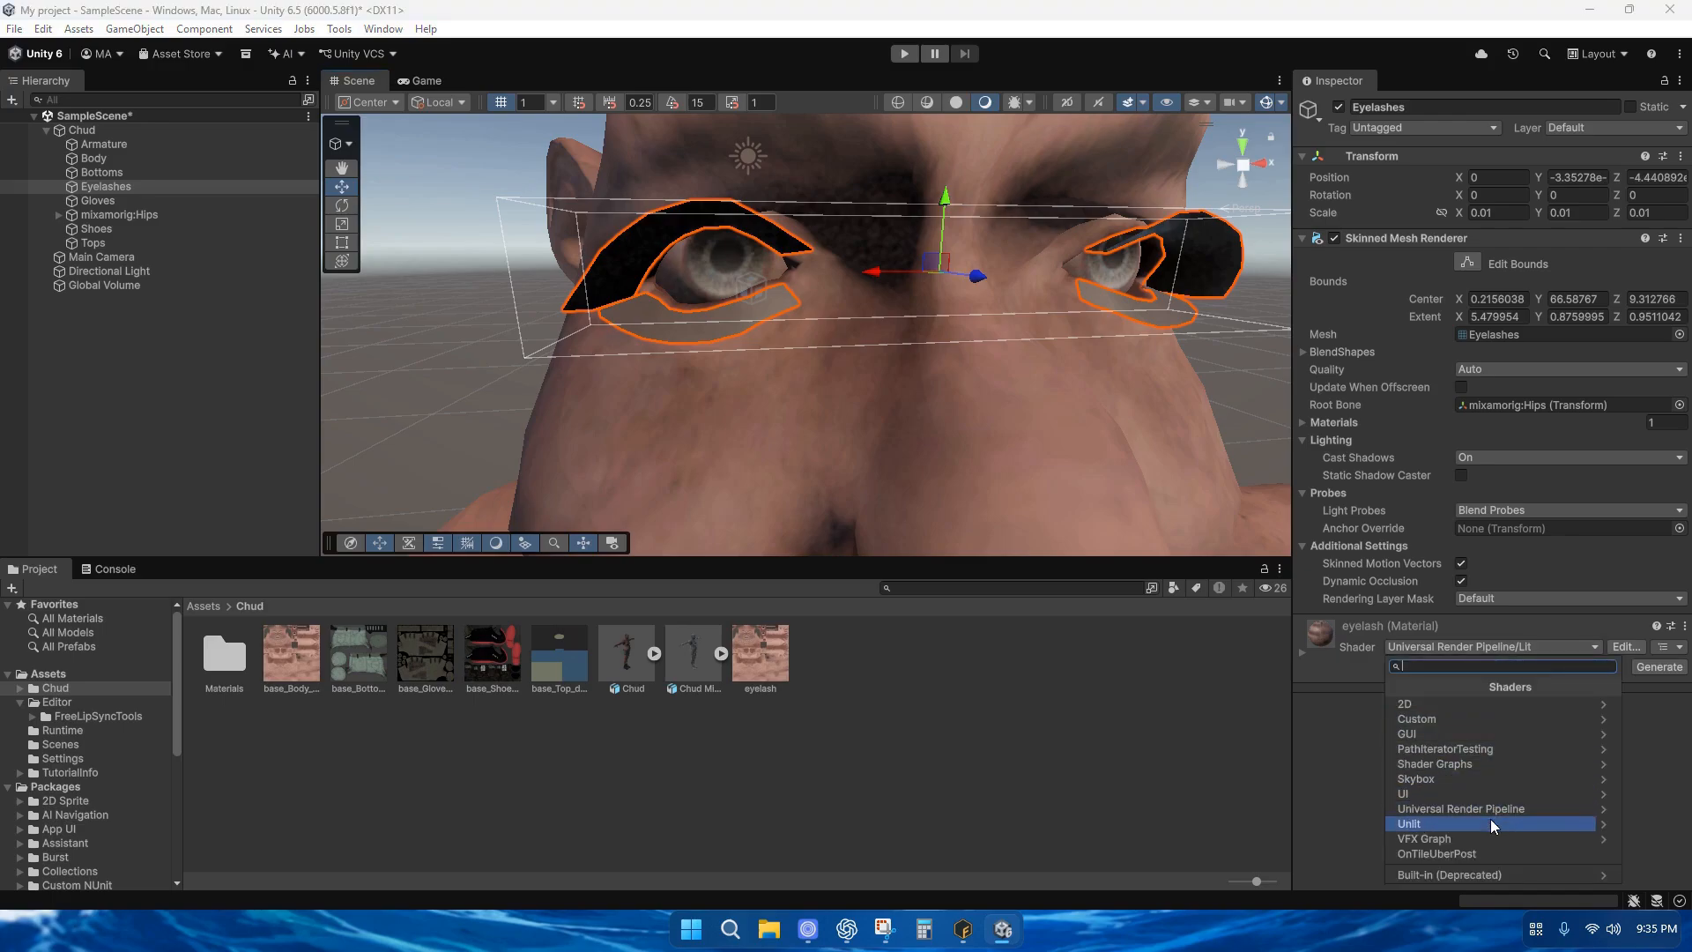
click(1506, 815)
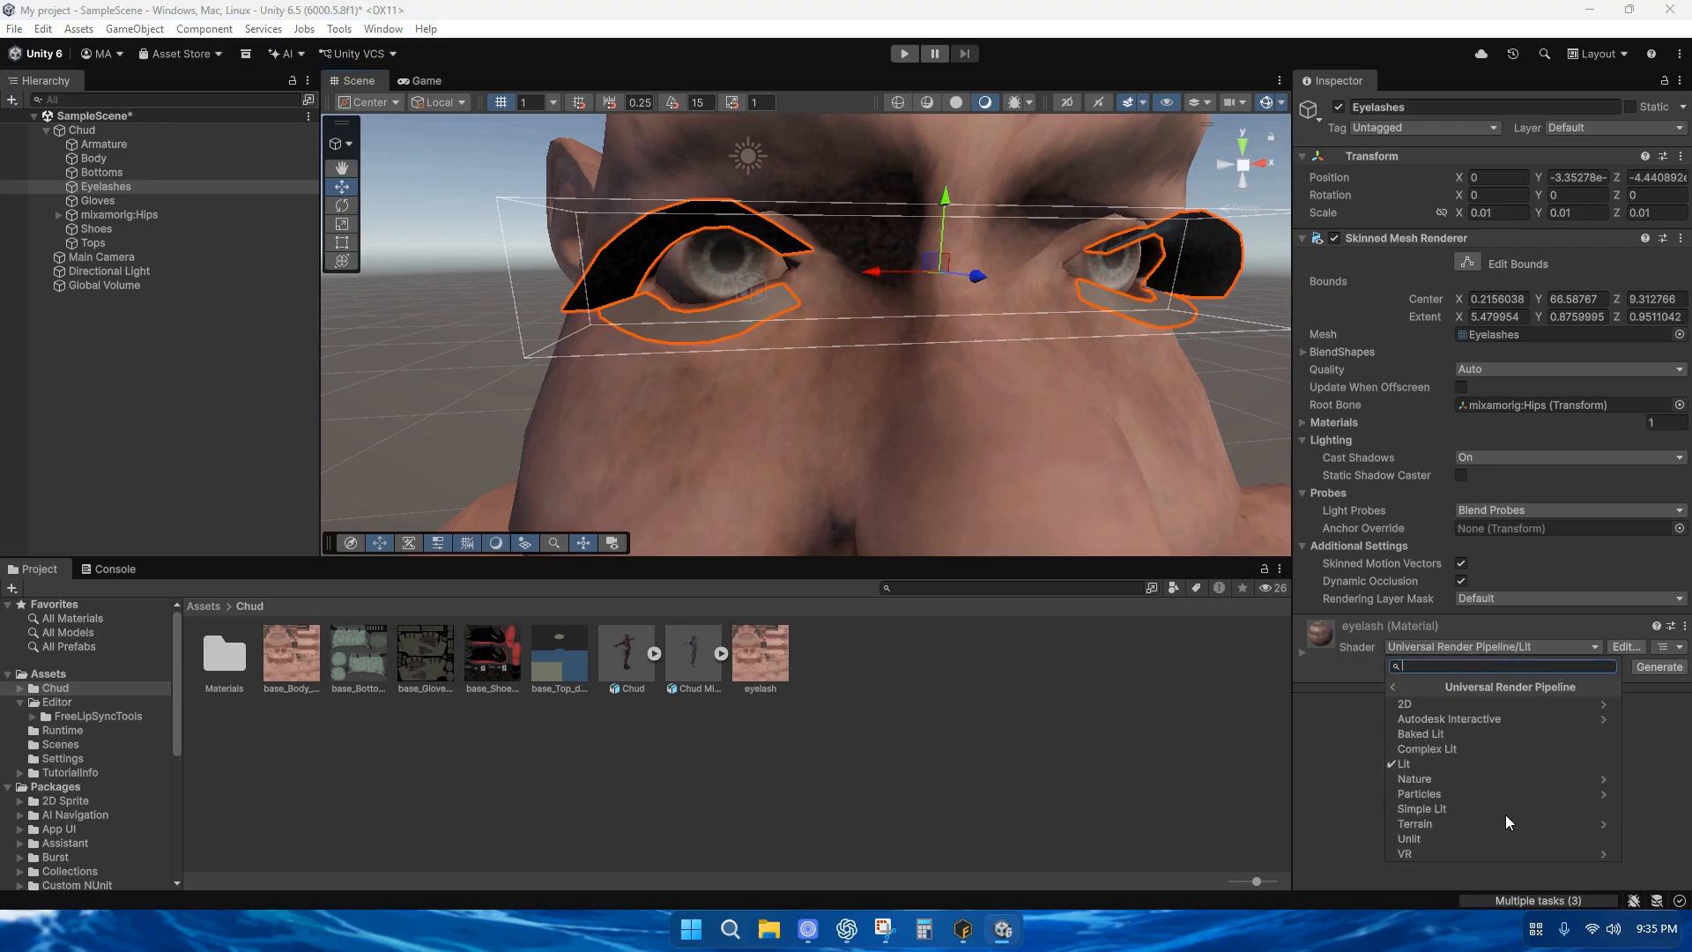
click(1492, 807)
Set the eyelash material's surface type to Transparent with alpha clipping enabled and its Render Face to Both
click(1553, 717)
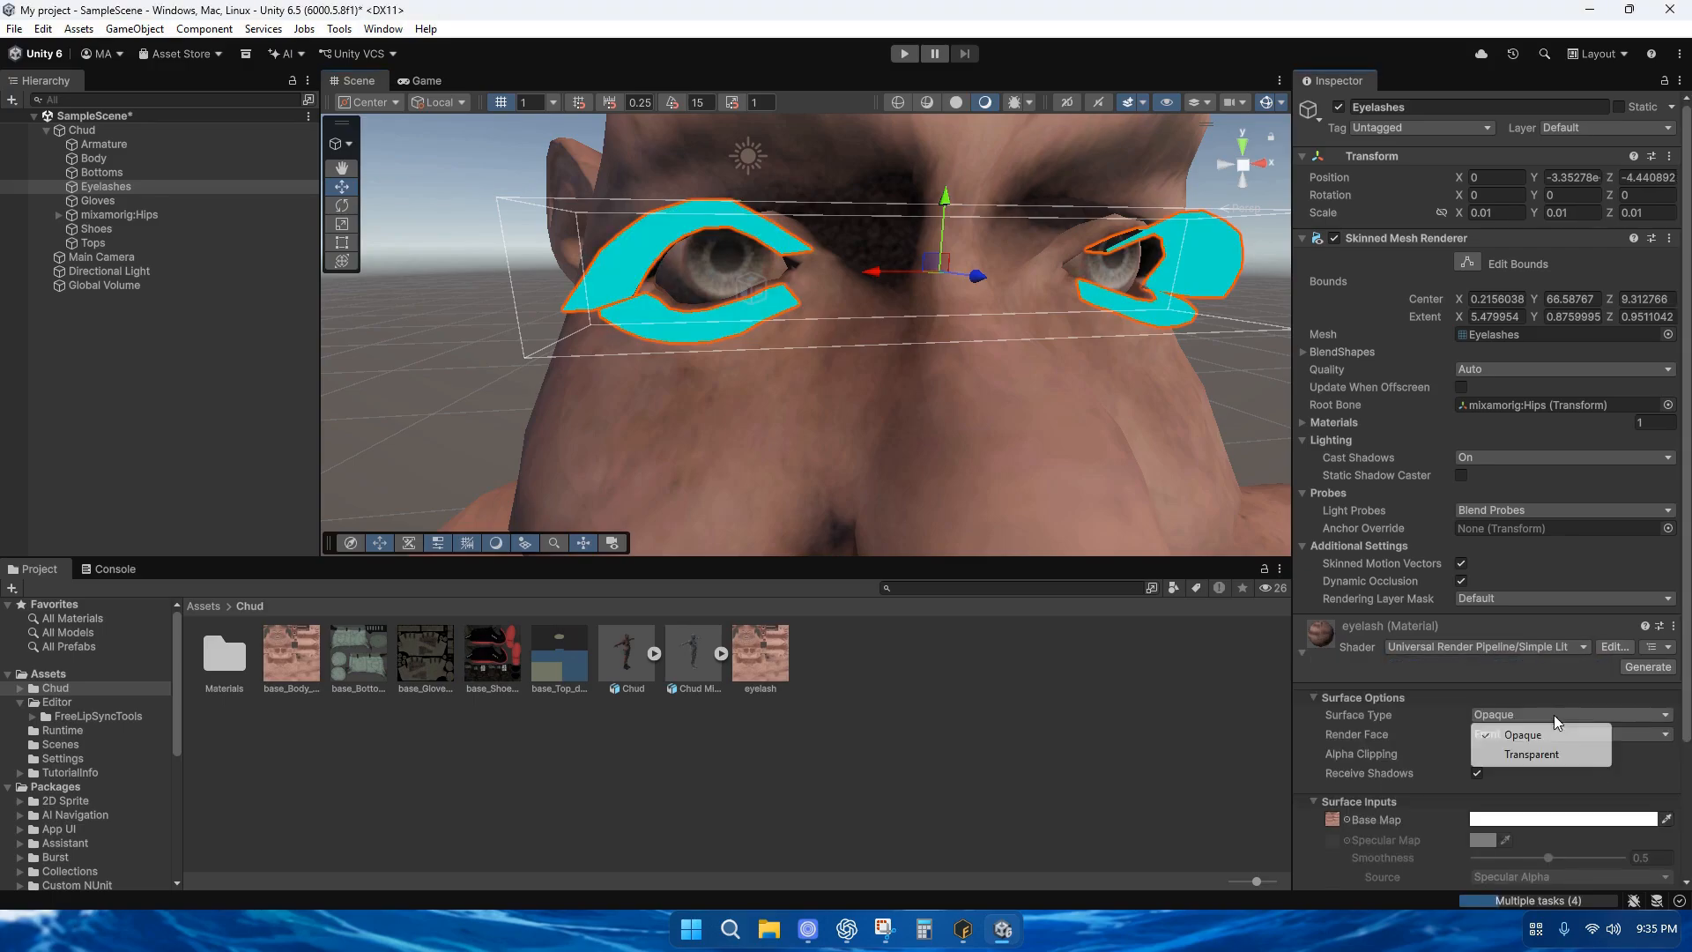
click(1544, 757)
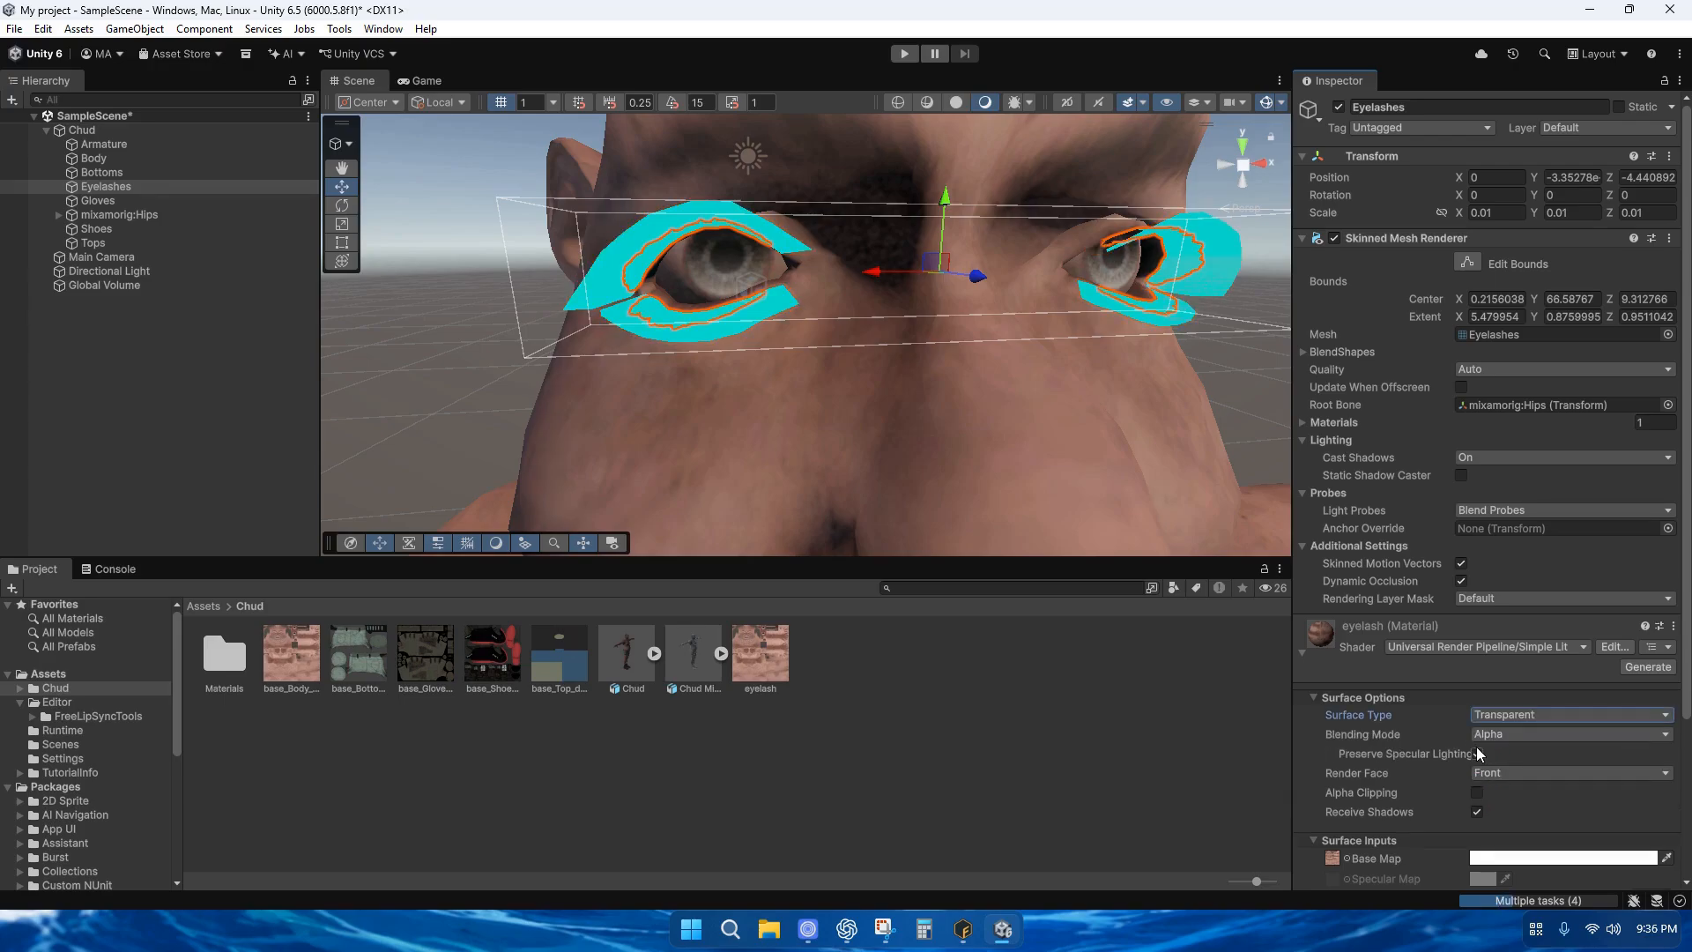
click(1477, 792)
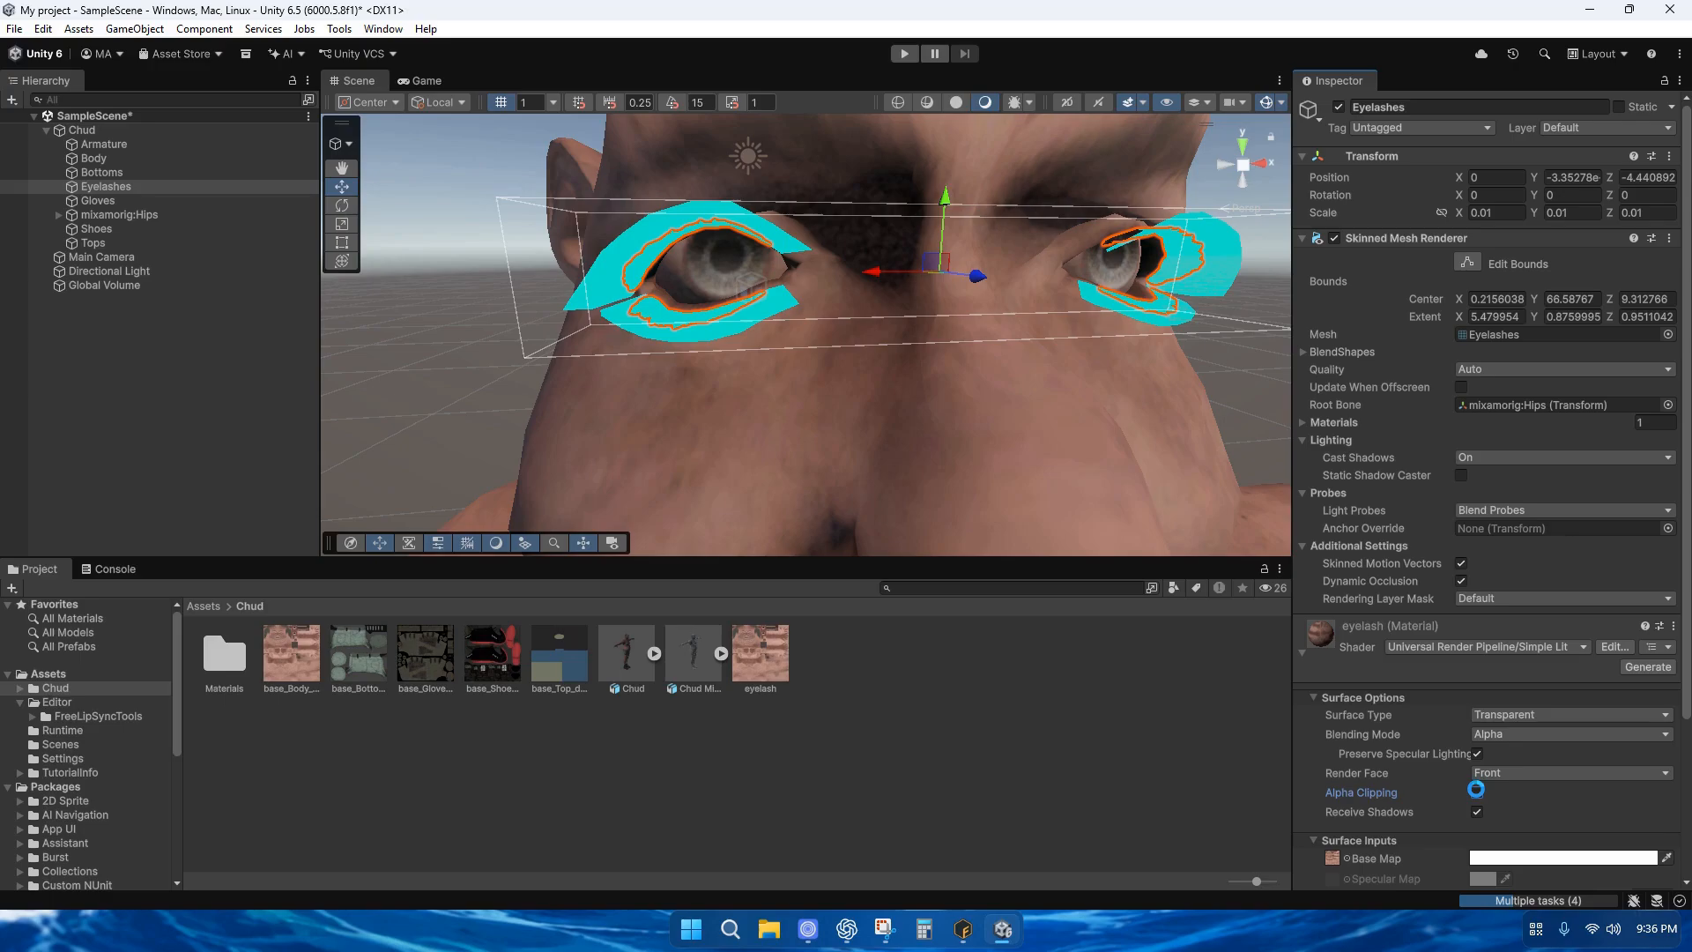
click(1553, 773)
click(1540, 797)
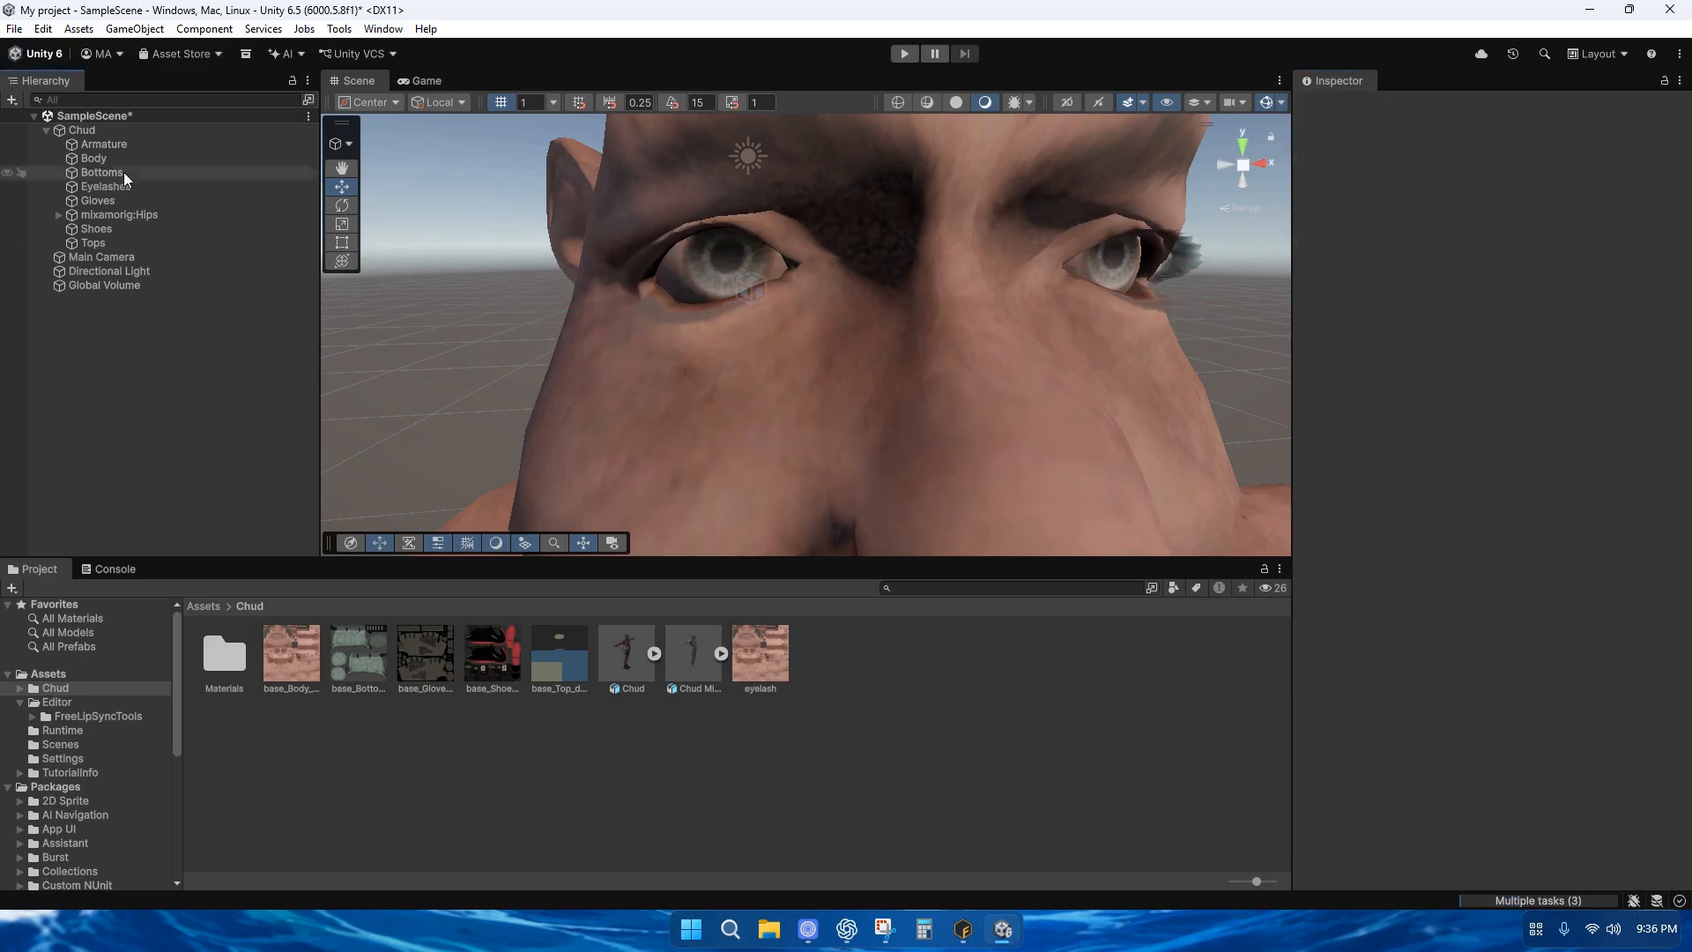
Reselect the Eyelashes mesh and set its material's Base Map color to black
scroll(873, 313, down, 8)
right_drag(873, 313, 778, 340)
key(w)
click(798, 319)
scroll(1530, 721, down, 2)
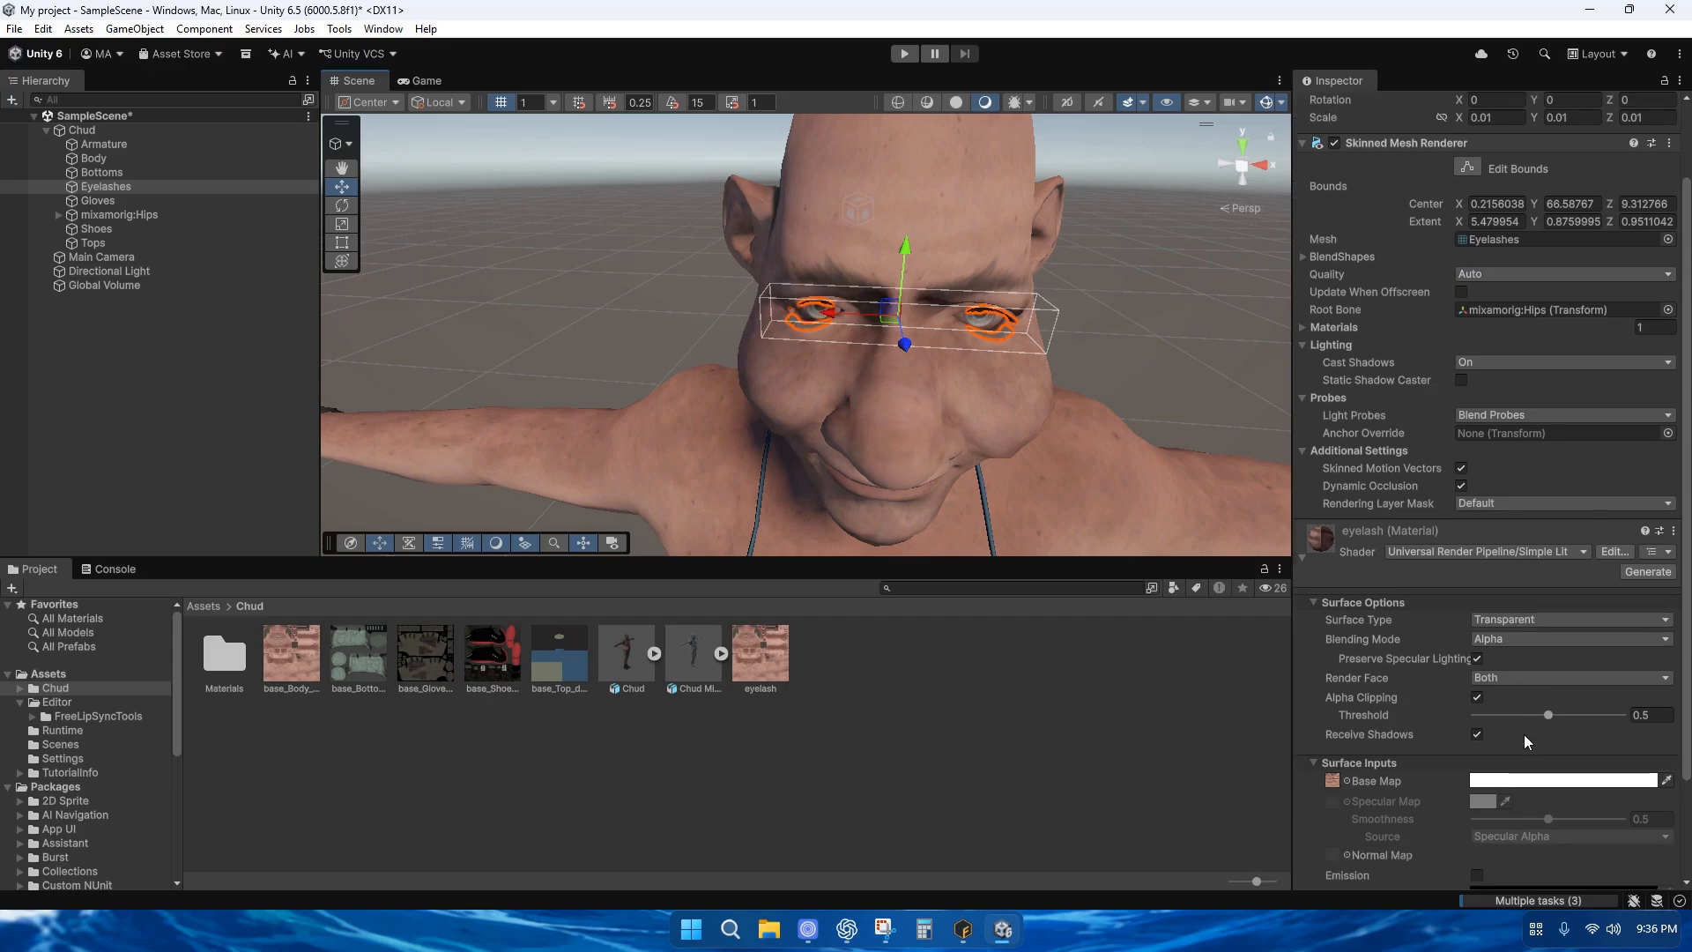
scroll(1525, 736, down, 1)
click(1525, 736)
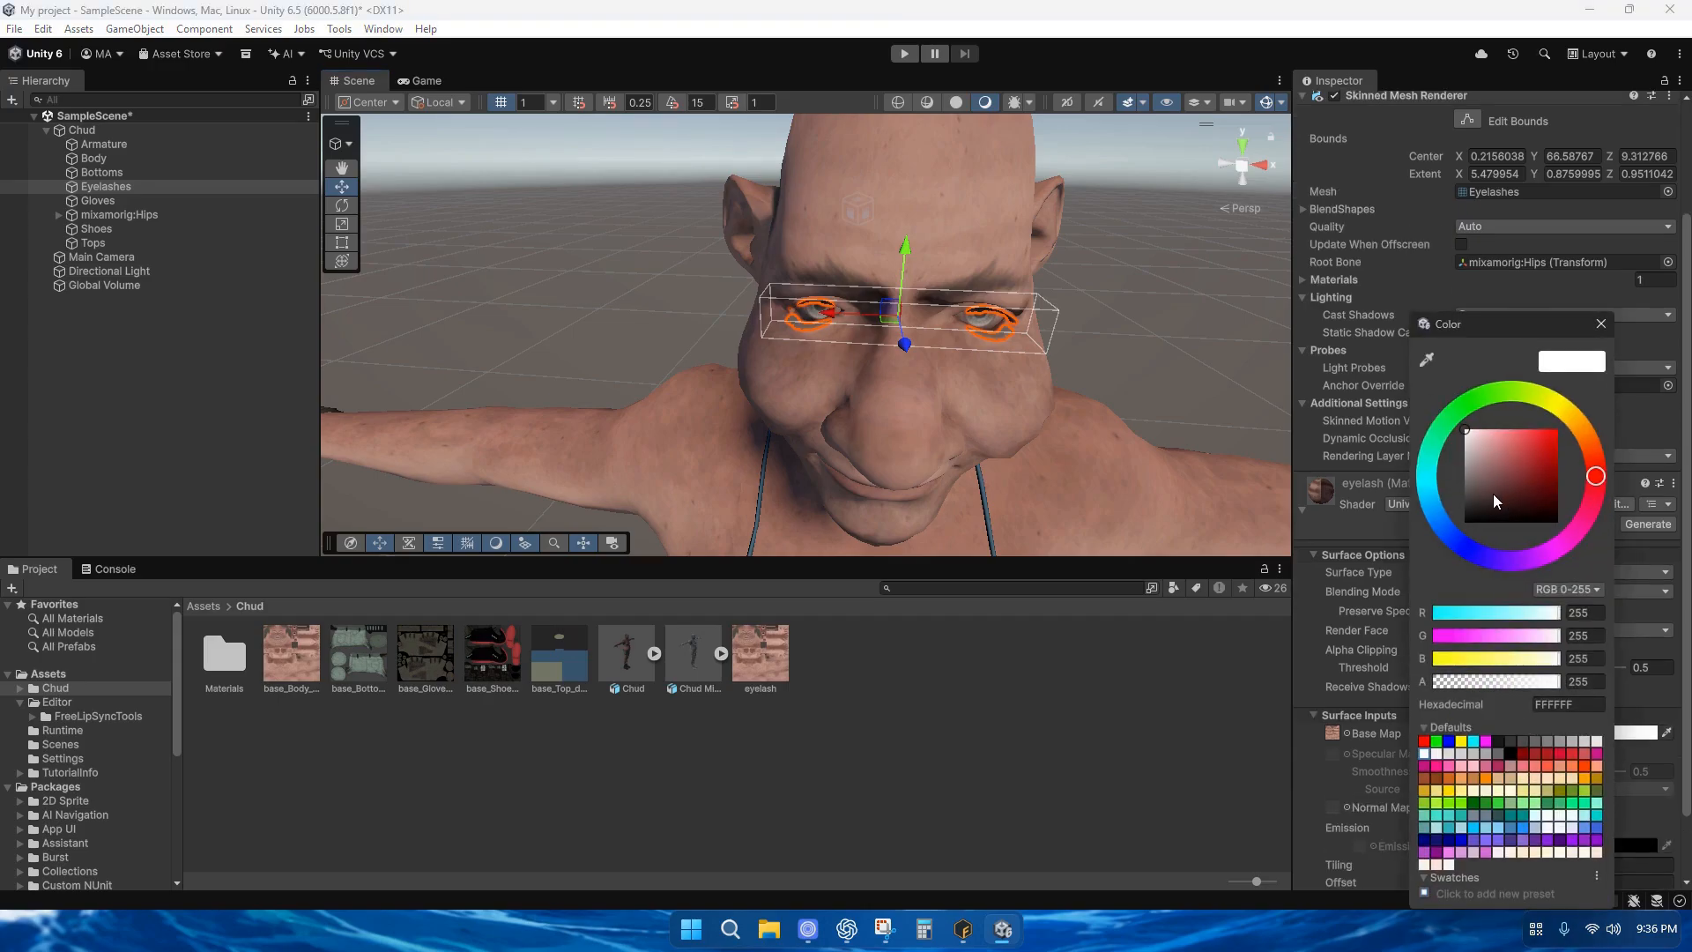
drag(1495, 500, 1395, 608)
click(1601, 323)
Deselect the mesh and examine the character's face and eyelashes from another angle in the Scene view
click(1092, 734)
right_drag(1000, 395, 937, 357)
key(s)
key(q)
key(w)
key(d)
key(s)
key(w)
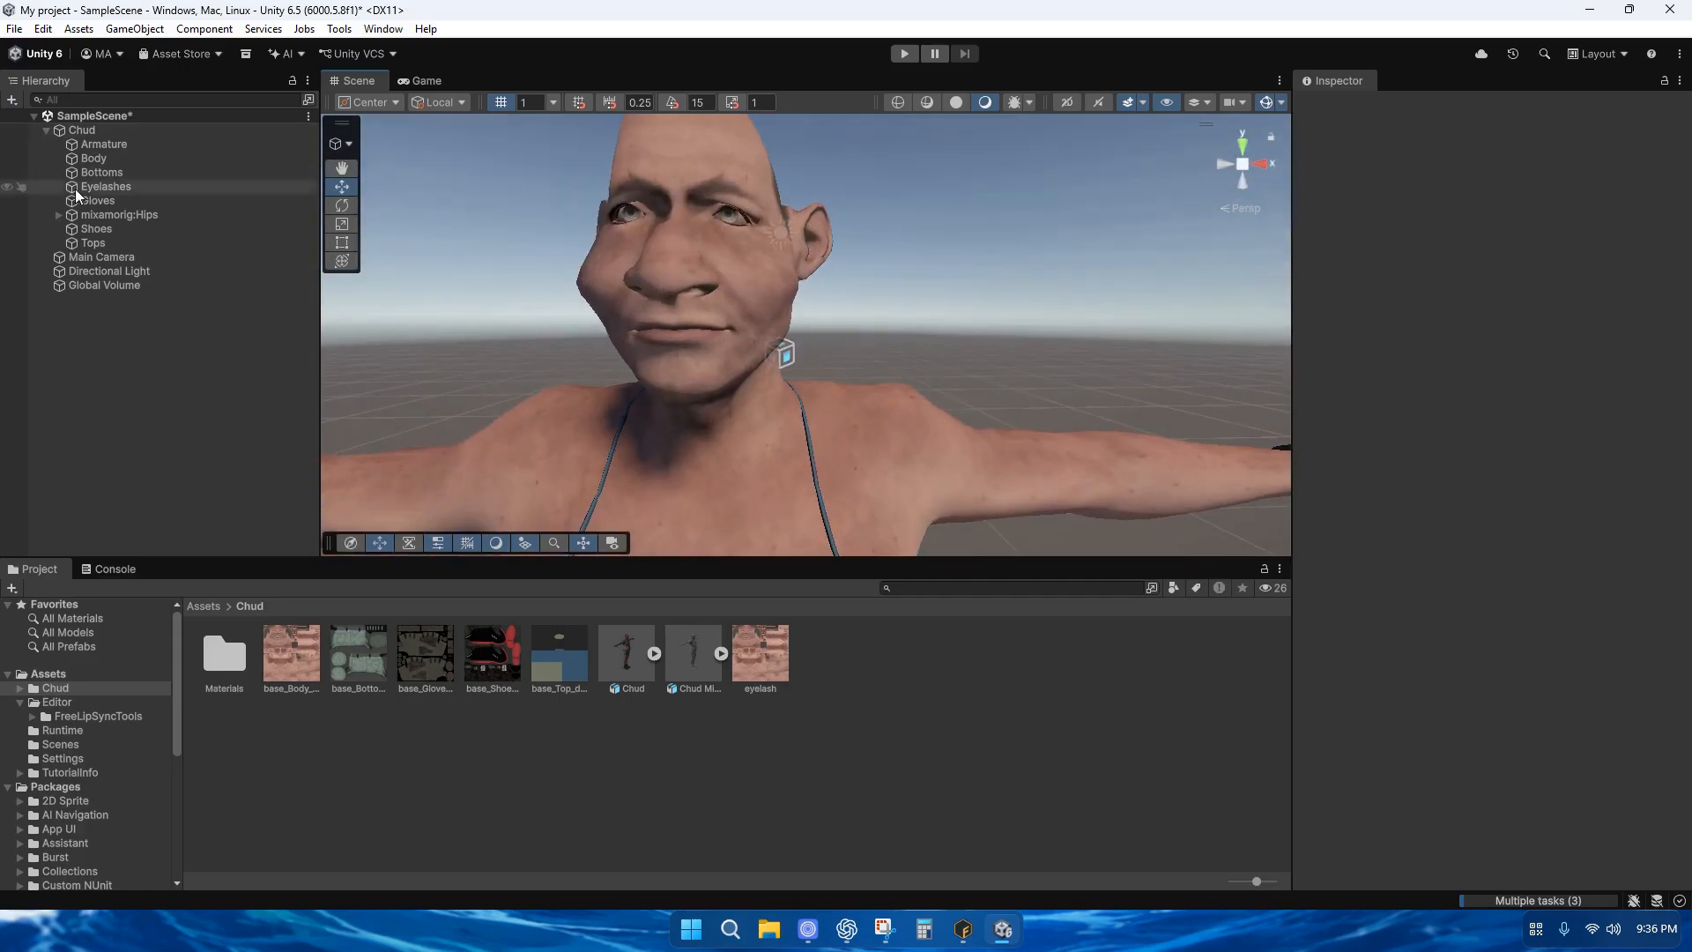
Collapse Chud's hierarchy, open the Mumin Lip Sync tool and resize its window to float over the editor
click(47, 131)
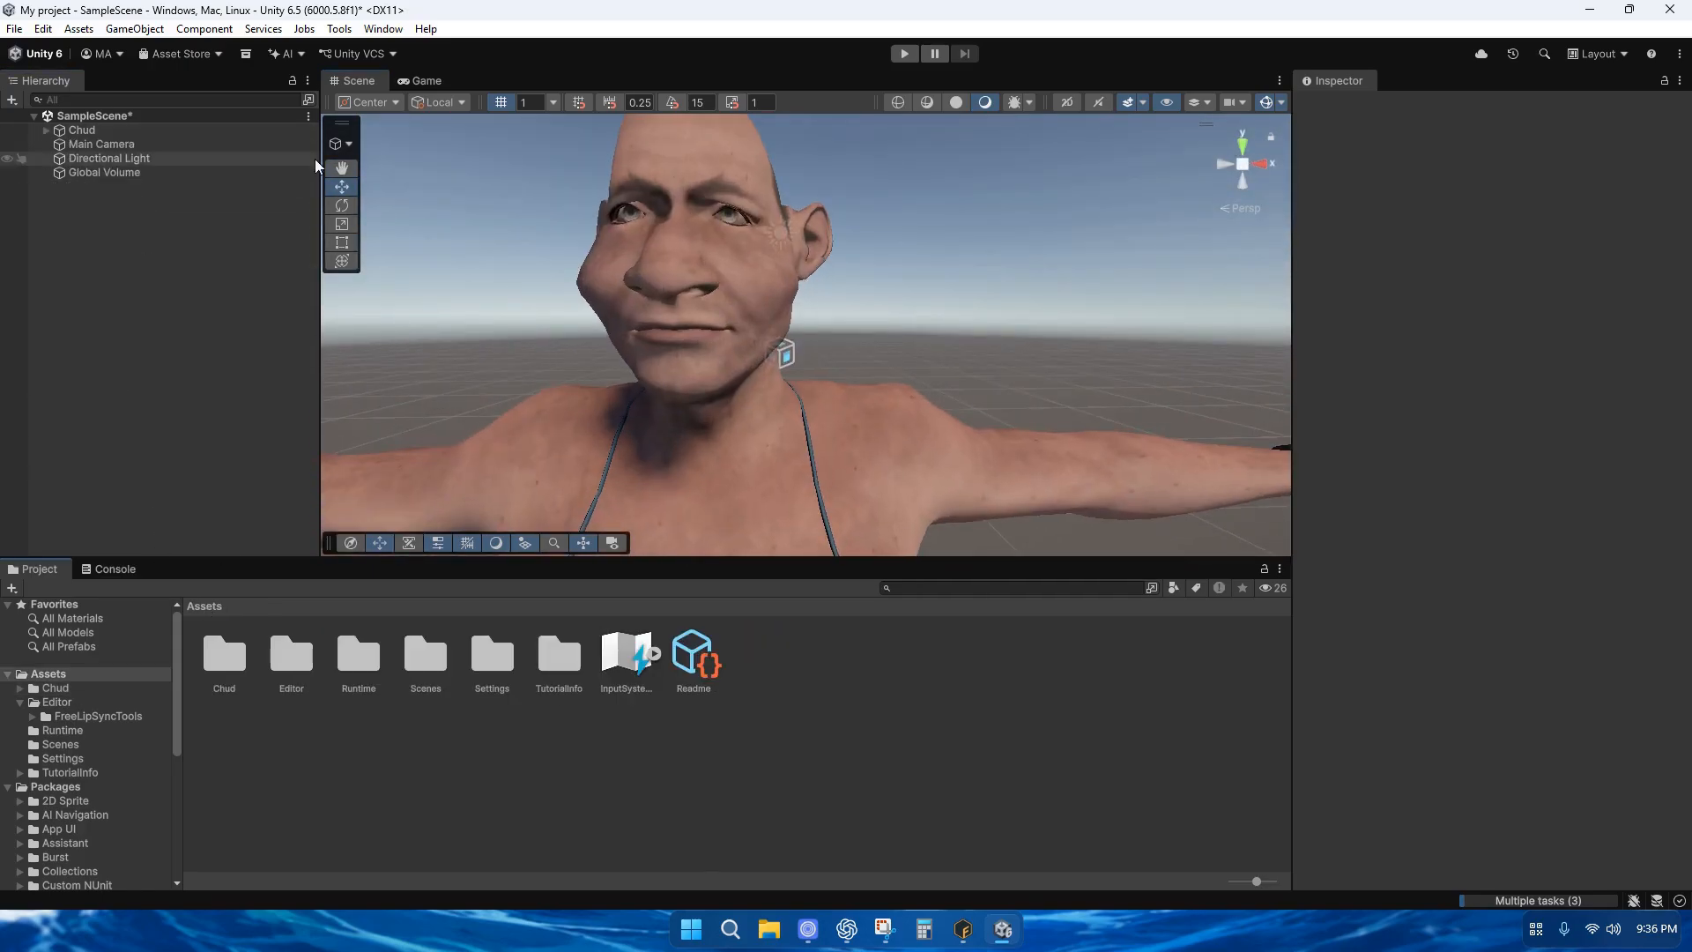
click(340, 29)
mouse_move(370, 51)
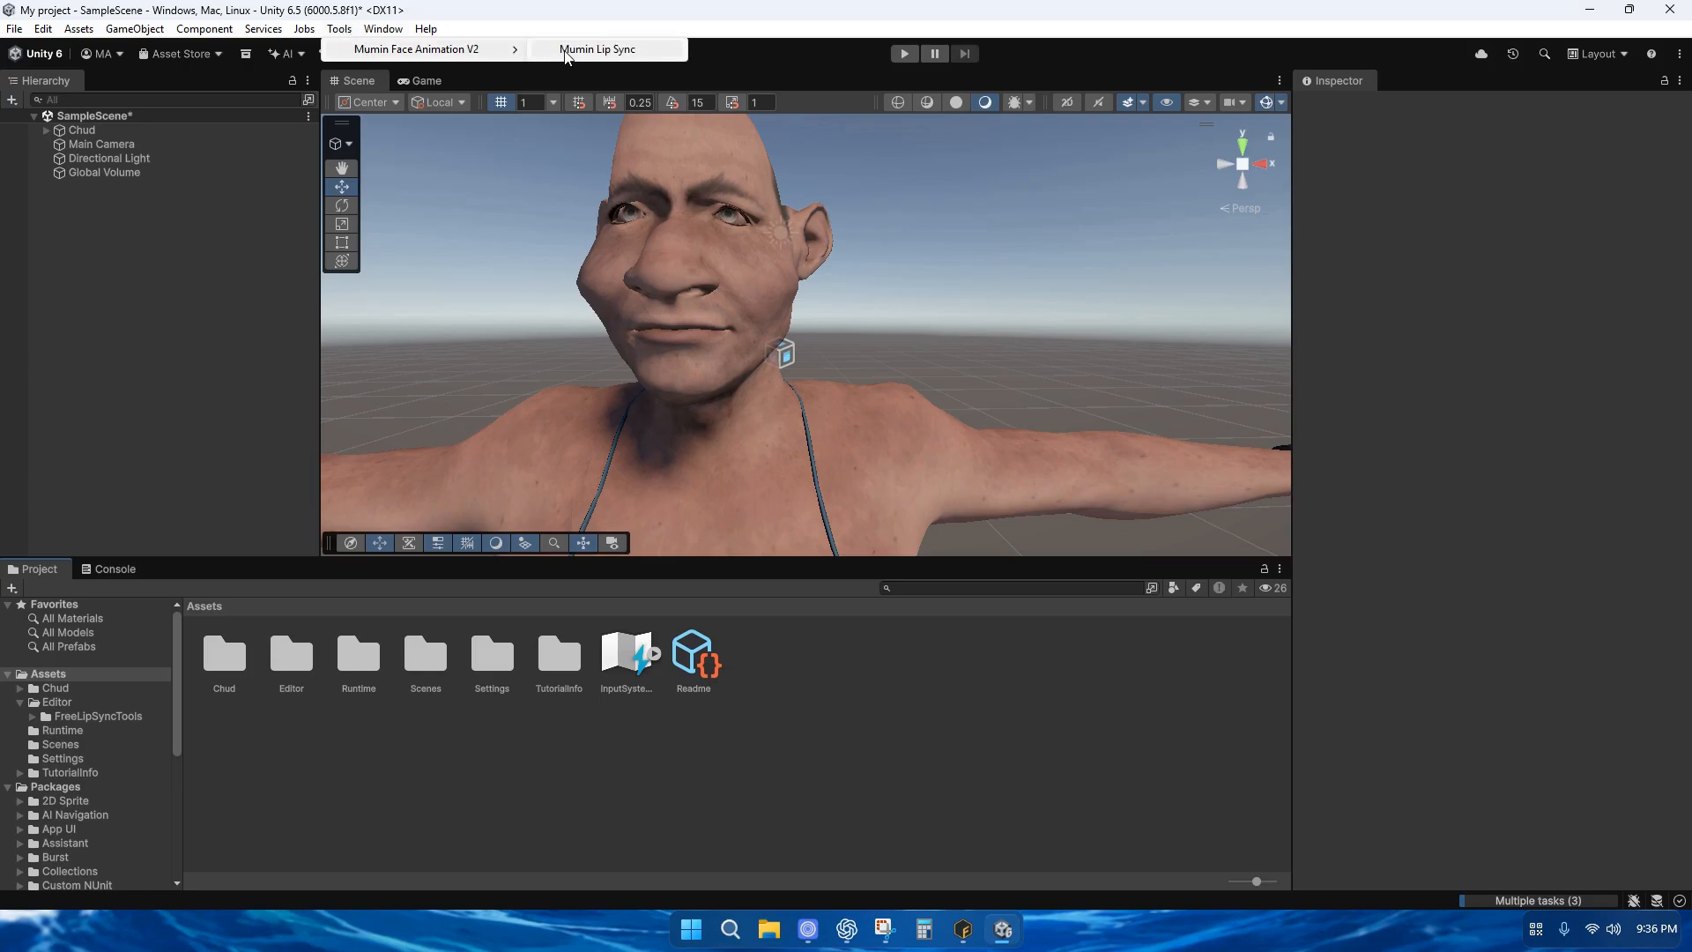
click(566, 50)
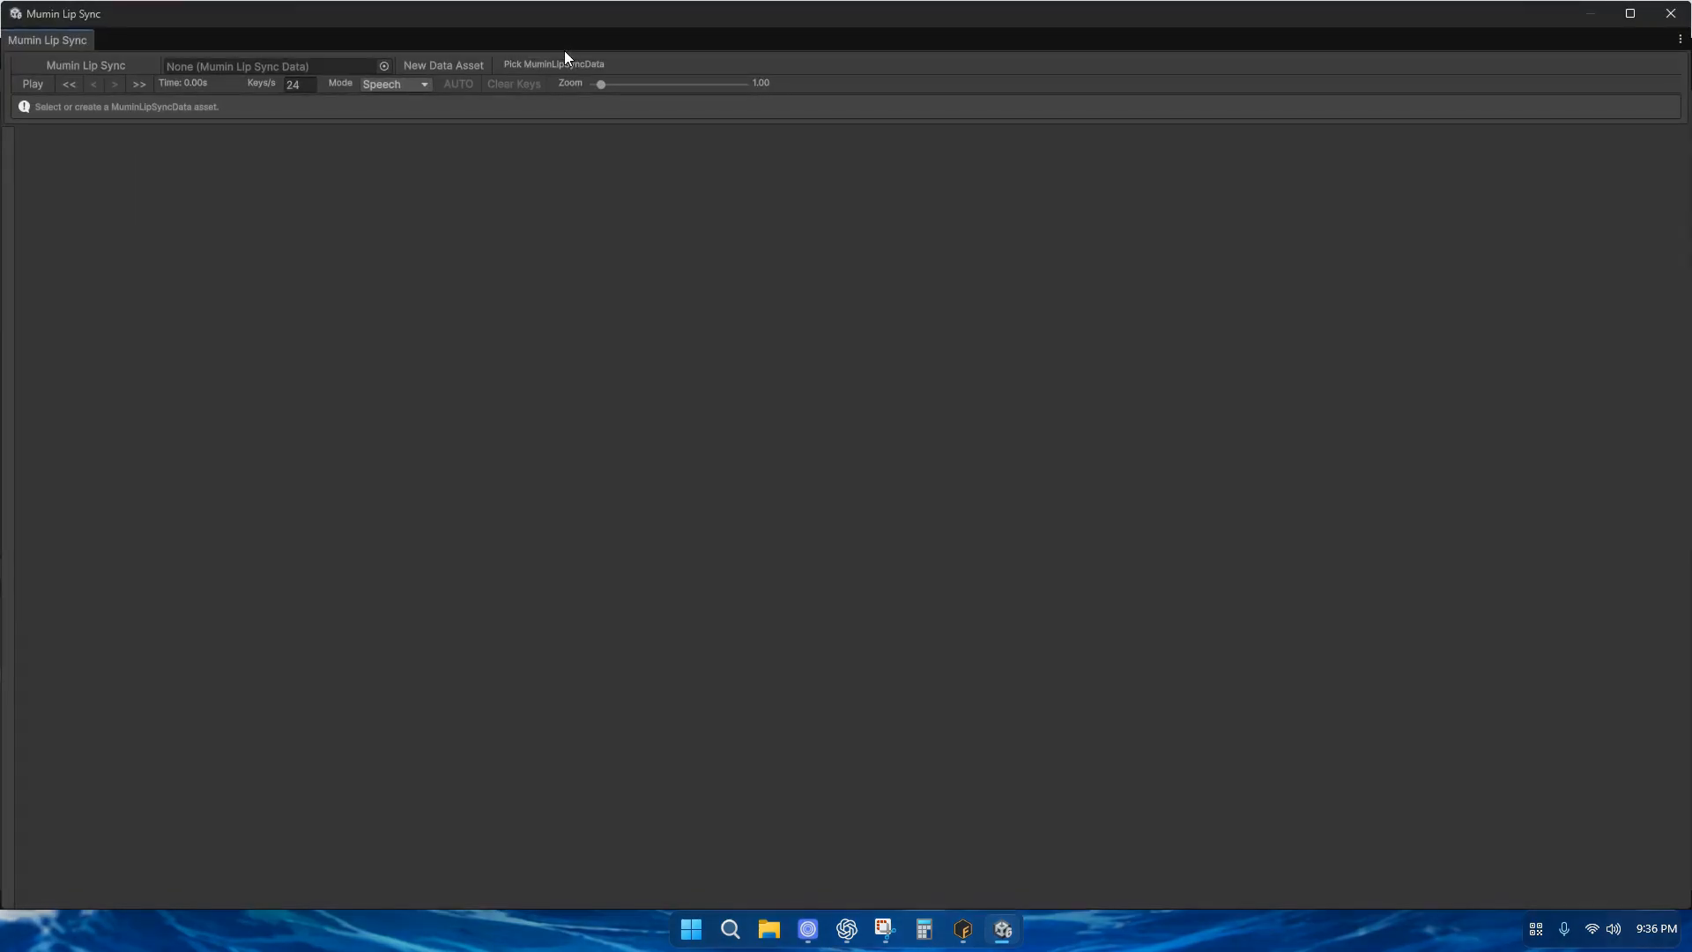
drag(1480, 9, 1328, 228)
drag(1542, 359, 551, 359)
drag(282, 229, 1076, 427)
drag(1077, 439, 884, 187)
drag(1153, 317, 1560, 312)
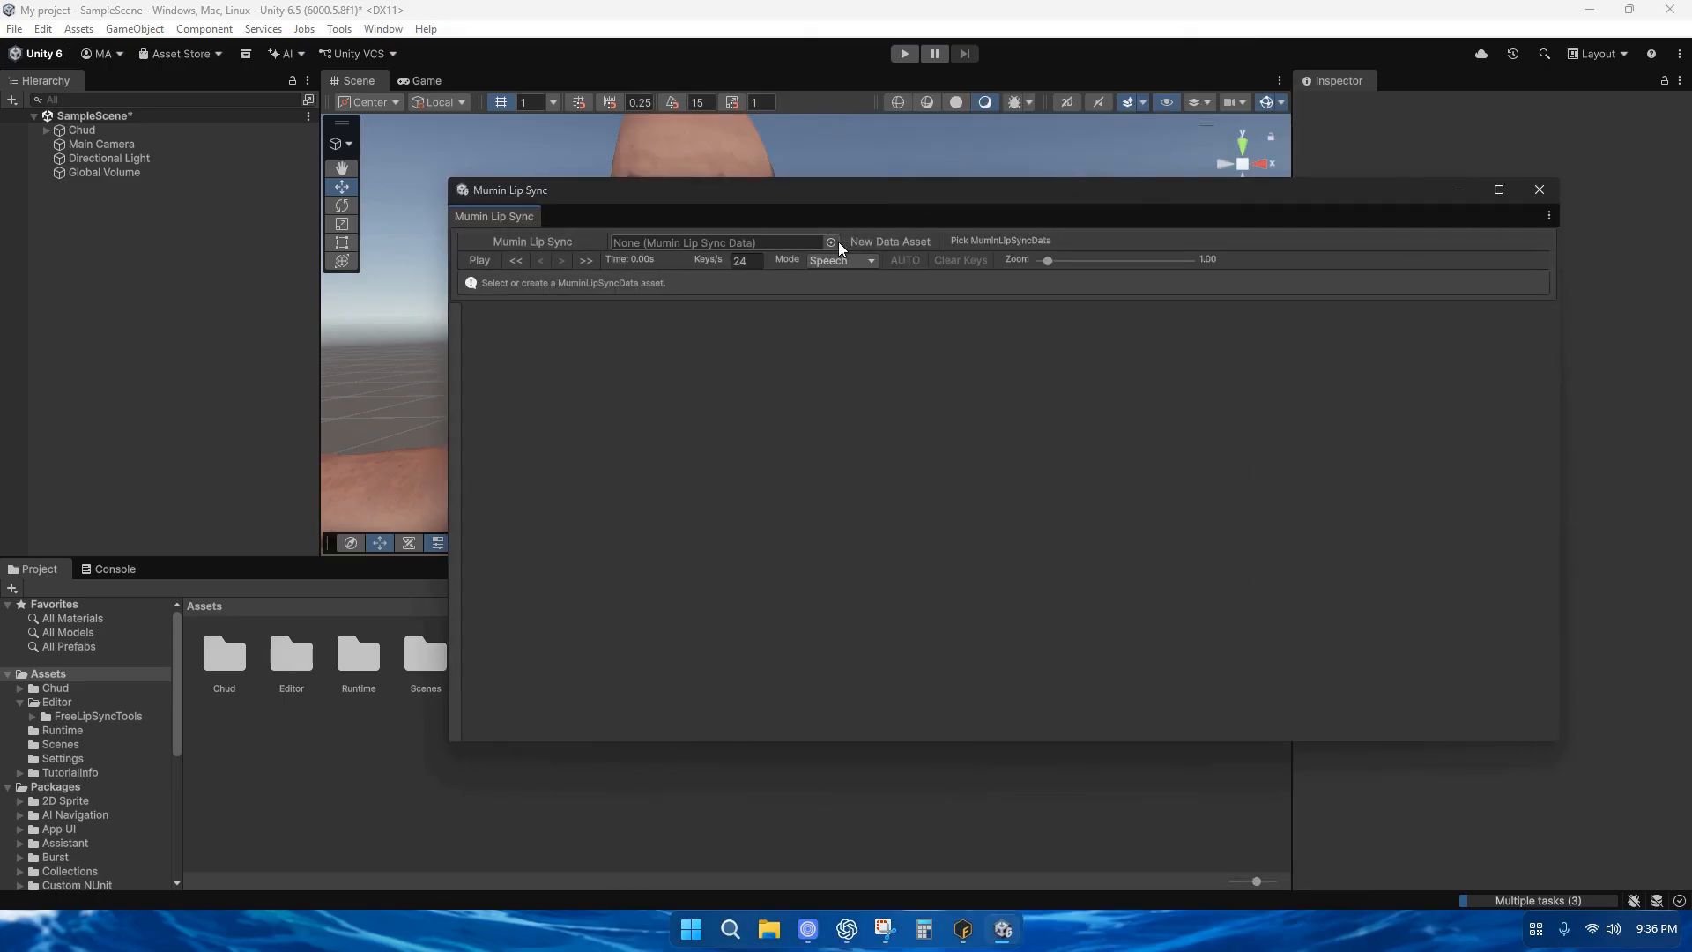
Create a Mumin Lip Sync data asset named mr hippo in the Assets folder and close the lip sync window
click(832, 243)
click(1001, 226)
click(858, 236)
text(mr hippo)
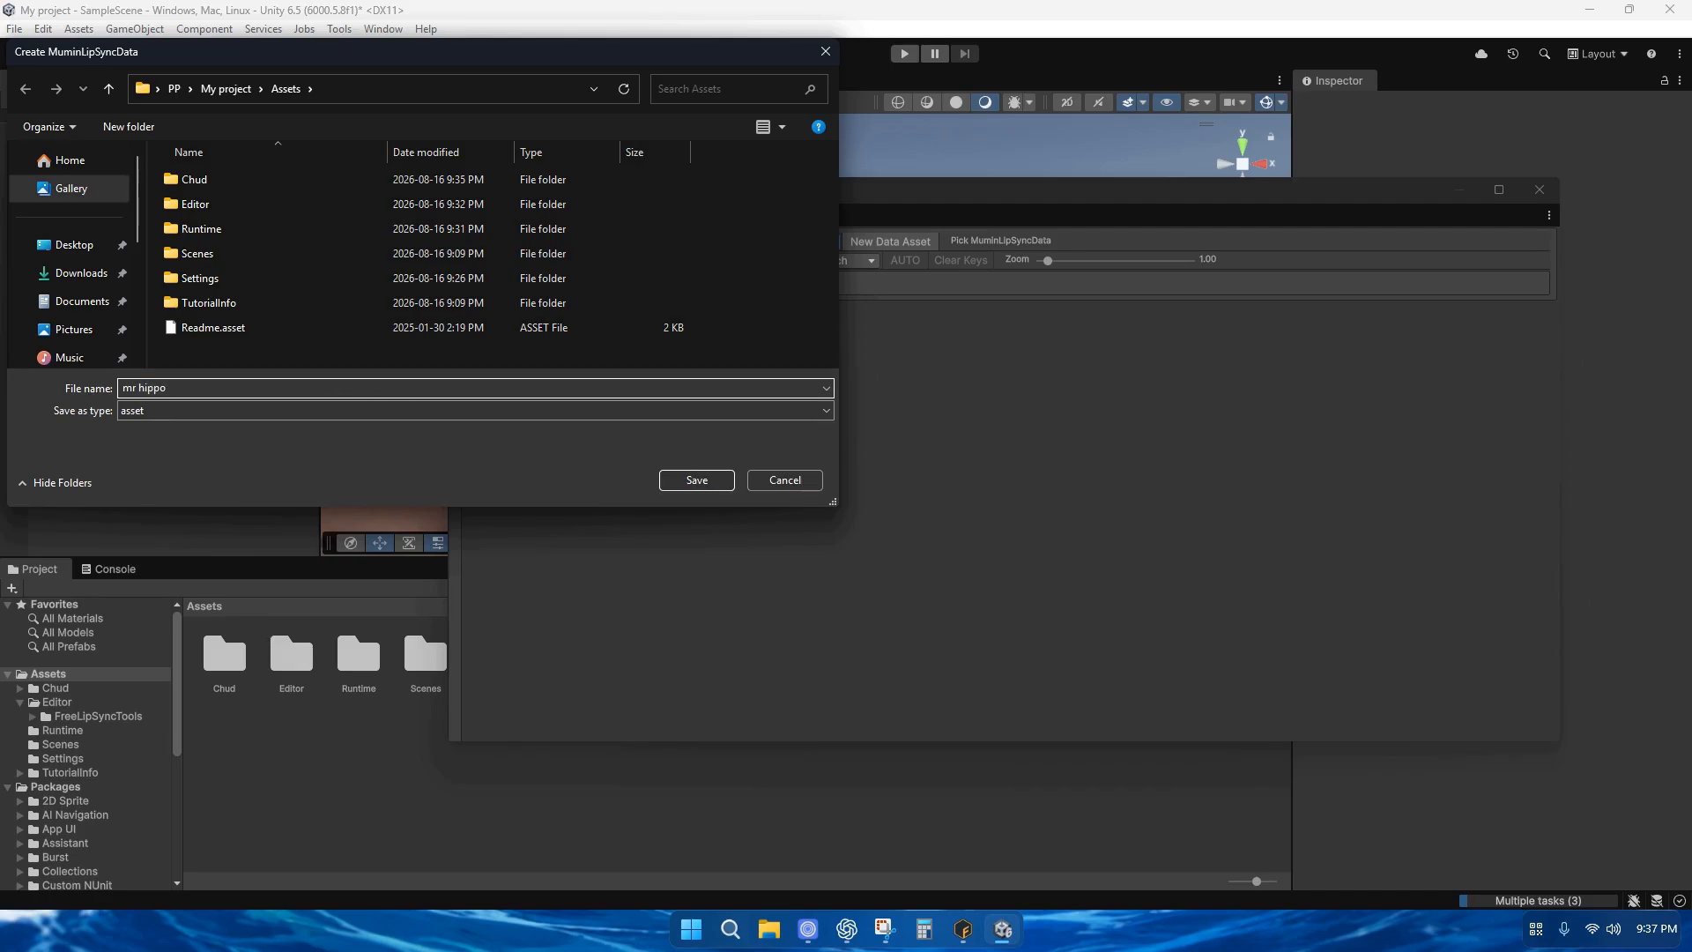
key(Return)
drag(929, 207, 713, 221)
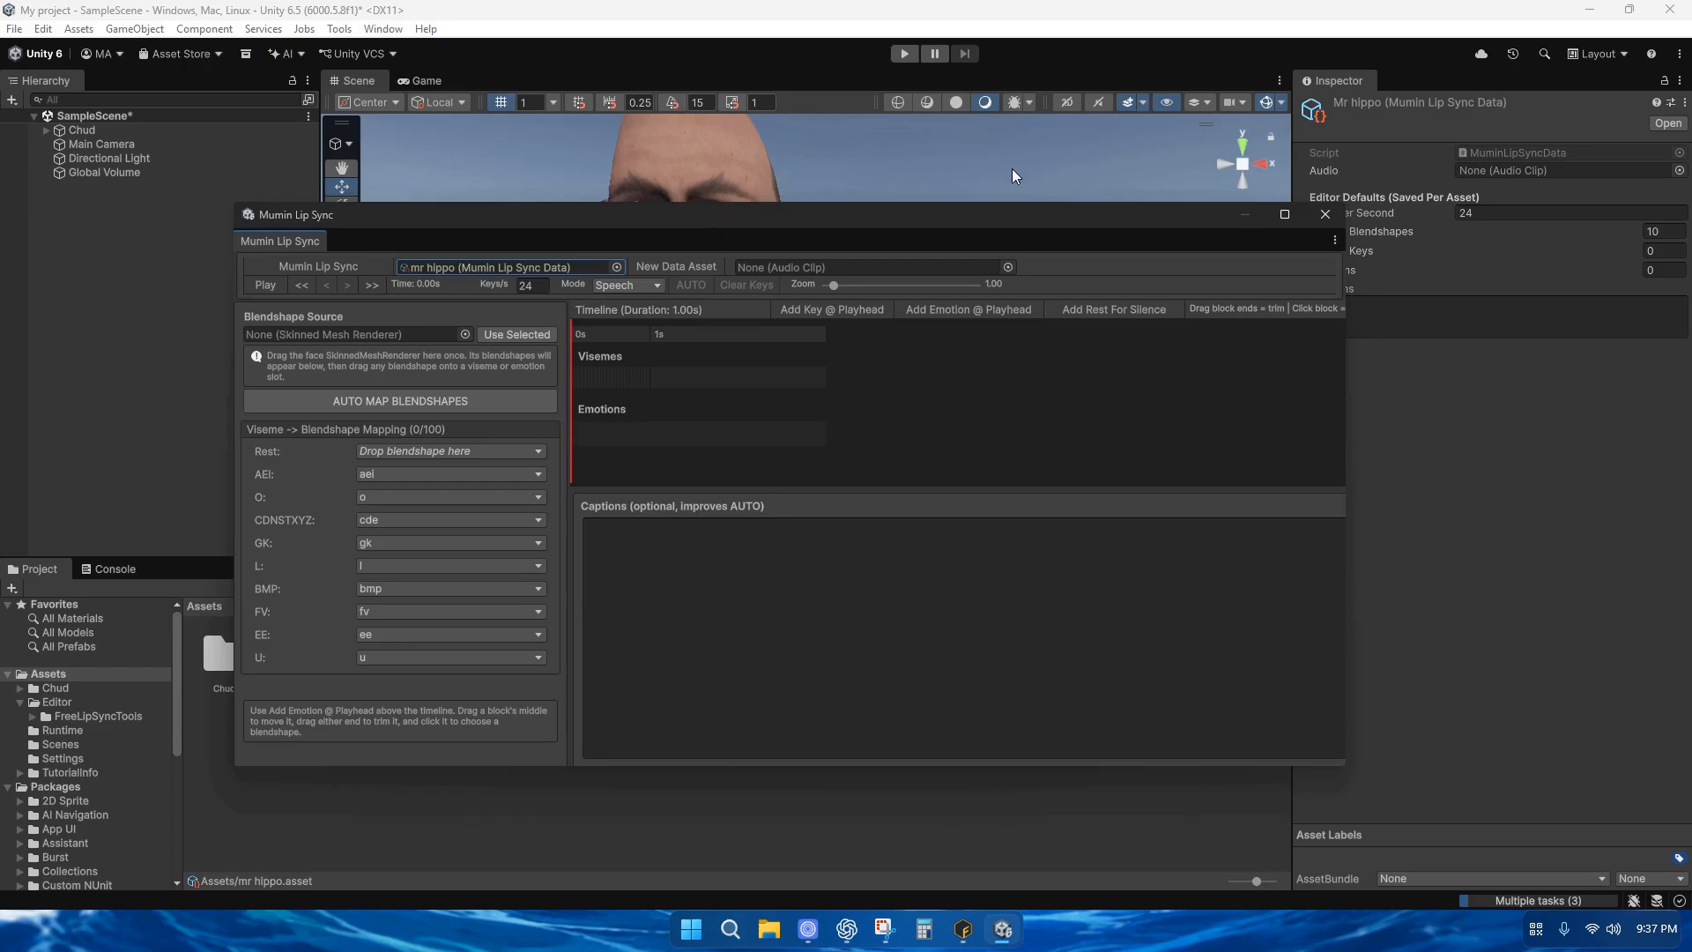
click(1324, 215)
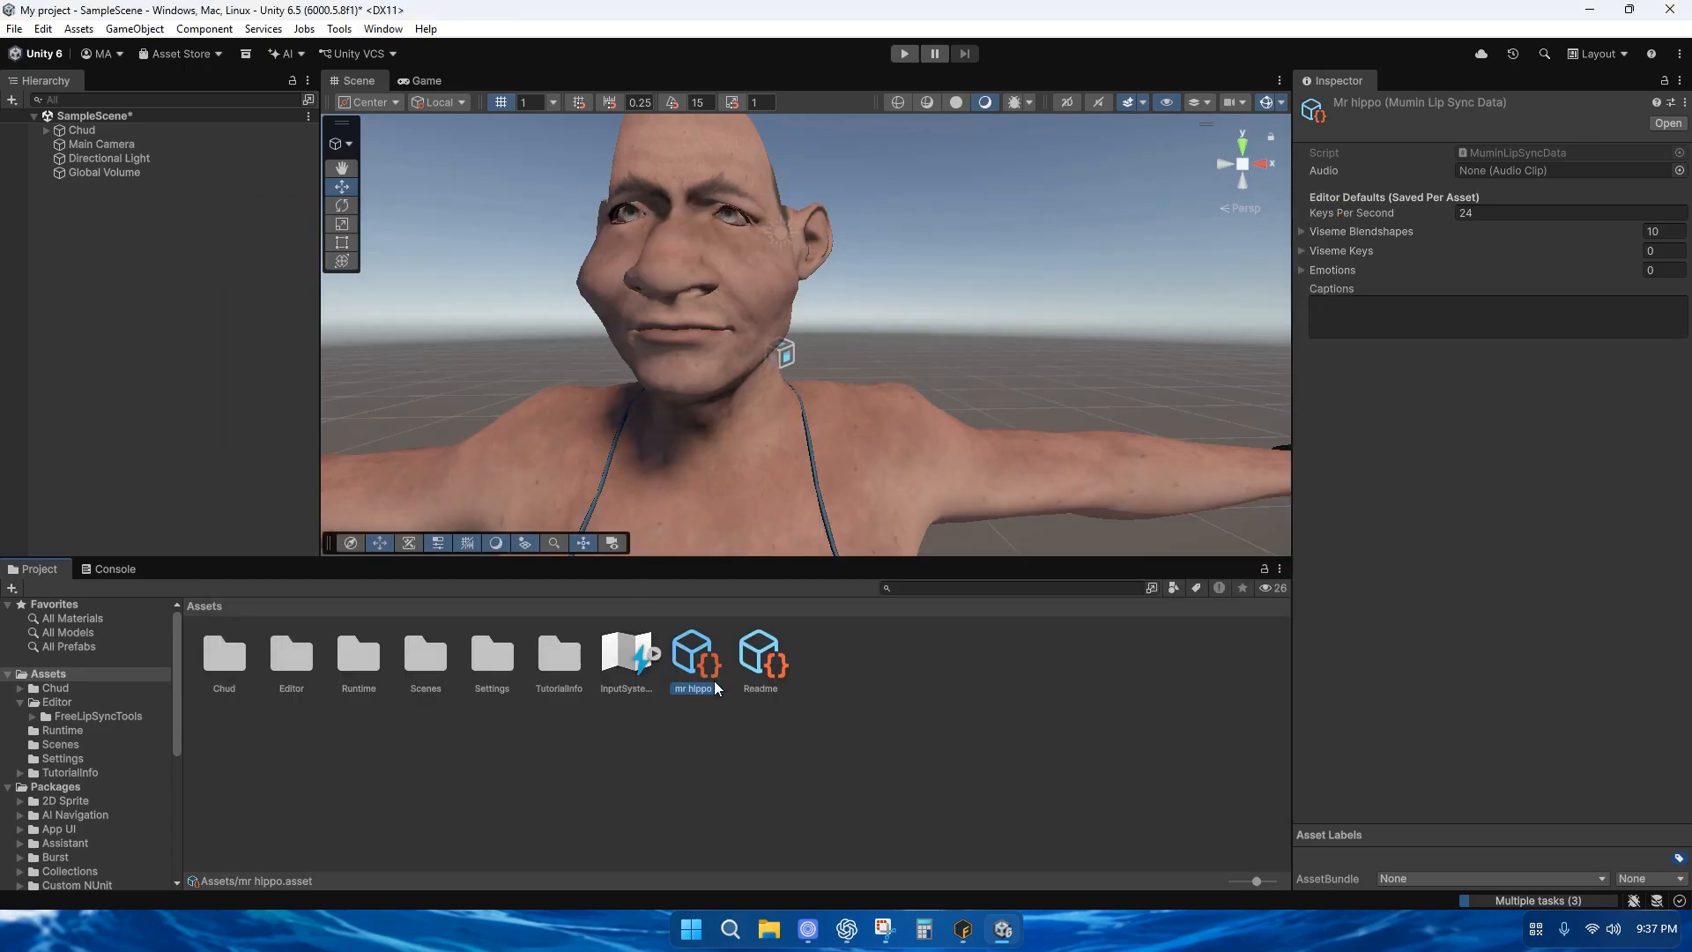
Add a Mumin Lip Sync Player component to Chud with mr hippo as Data and Body as Face Renderer
click(129, 132)
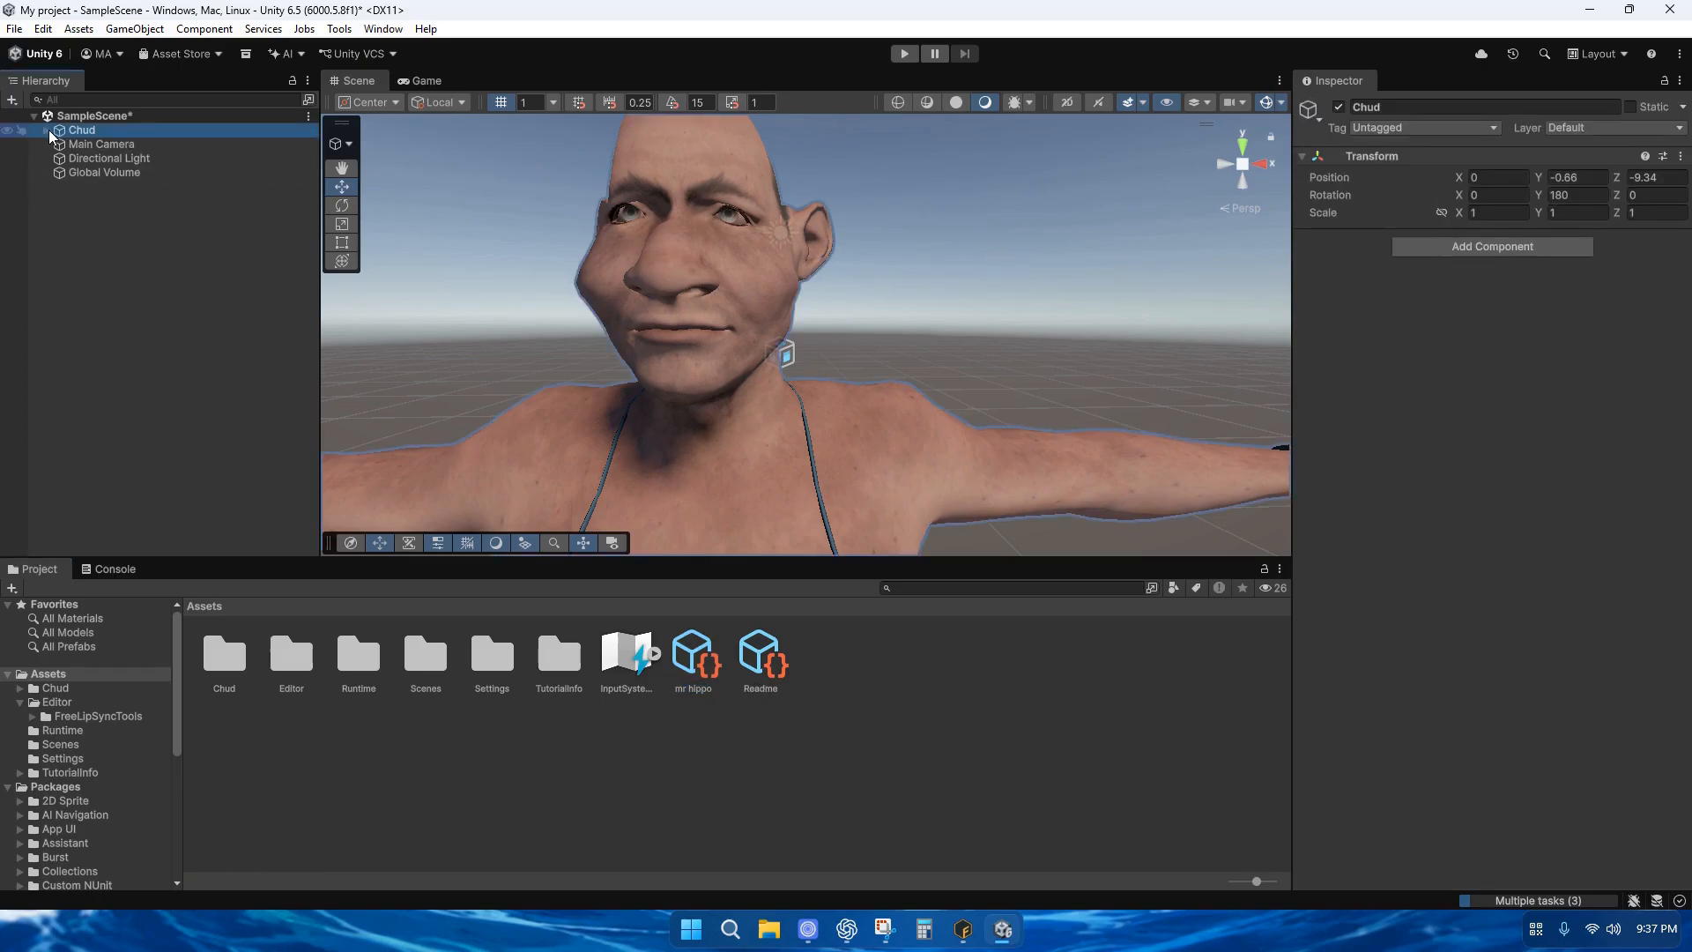
click(1501, 245)
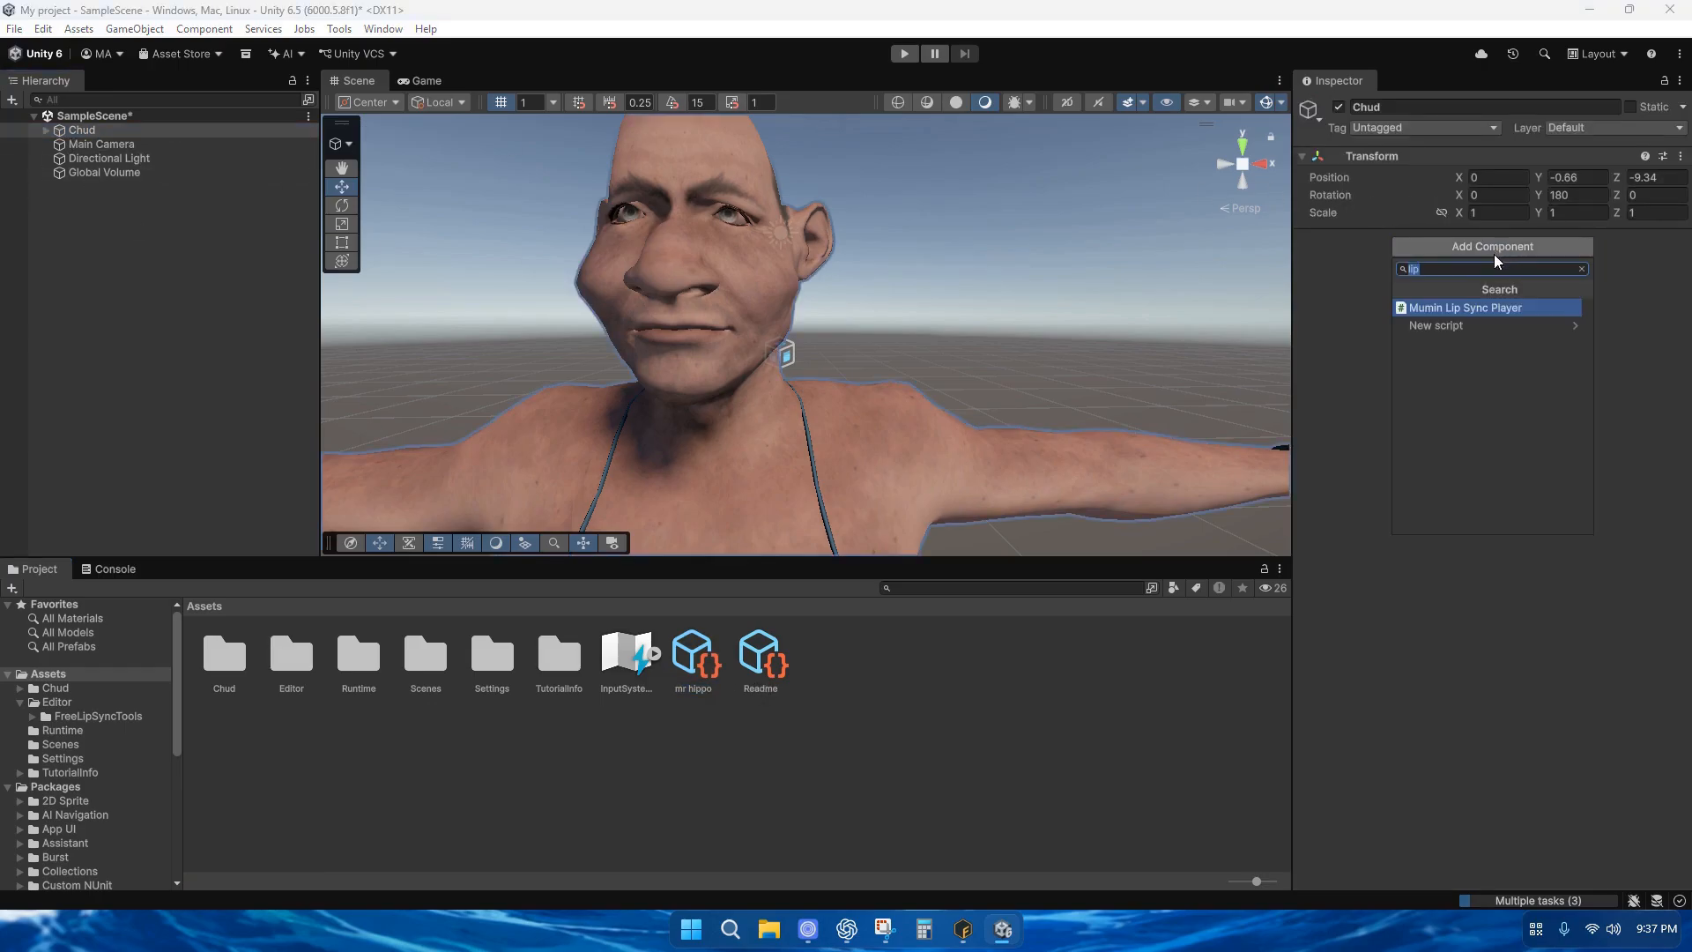
click(1486, 307)
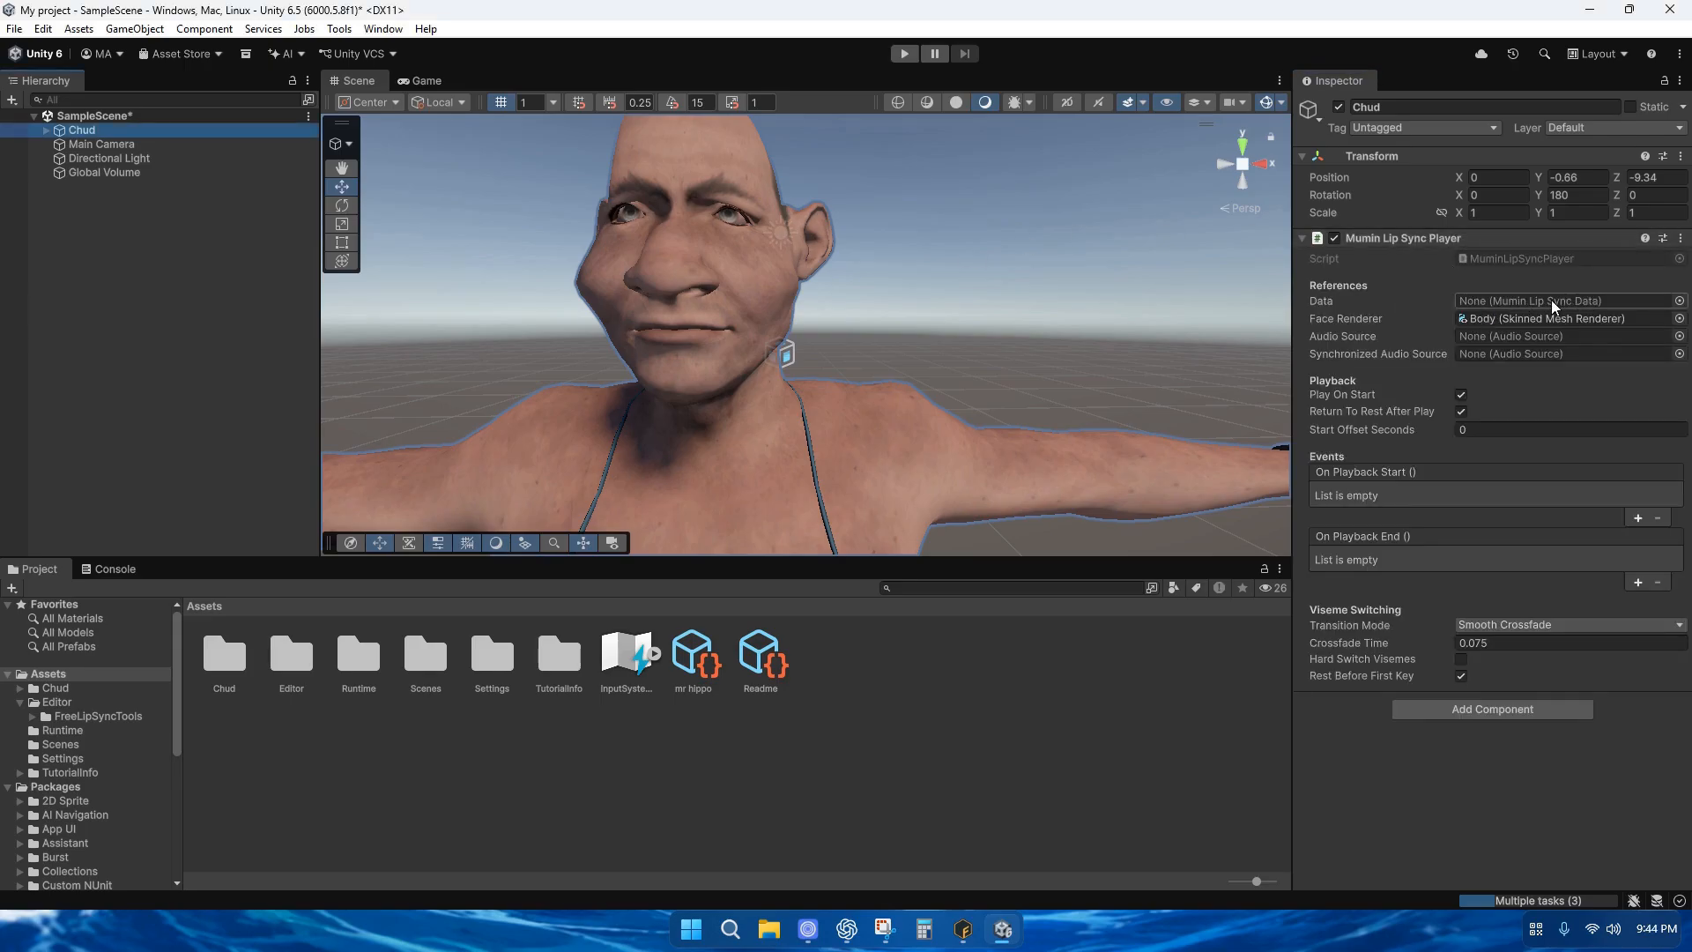
drag(693, 671, 1549, 309)
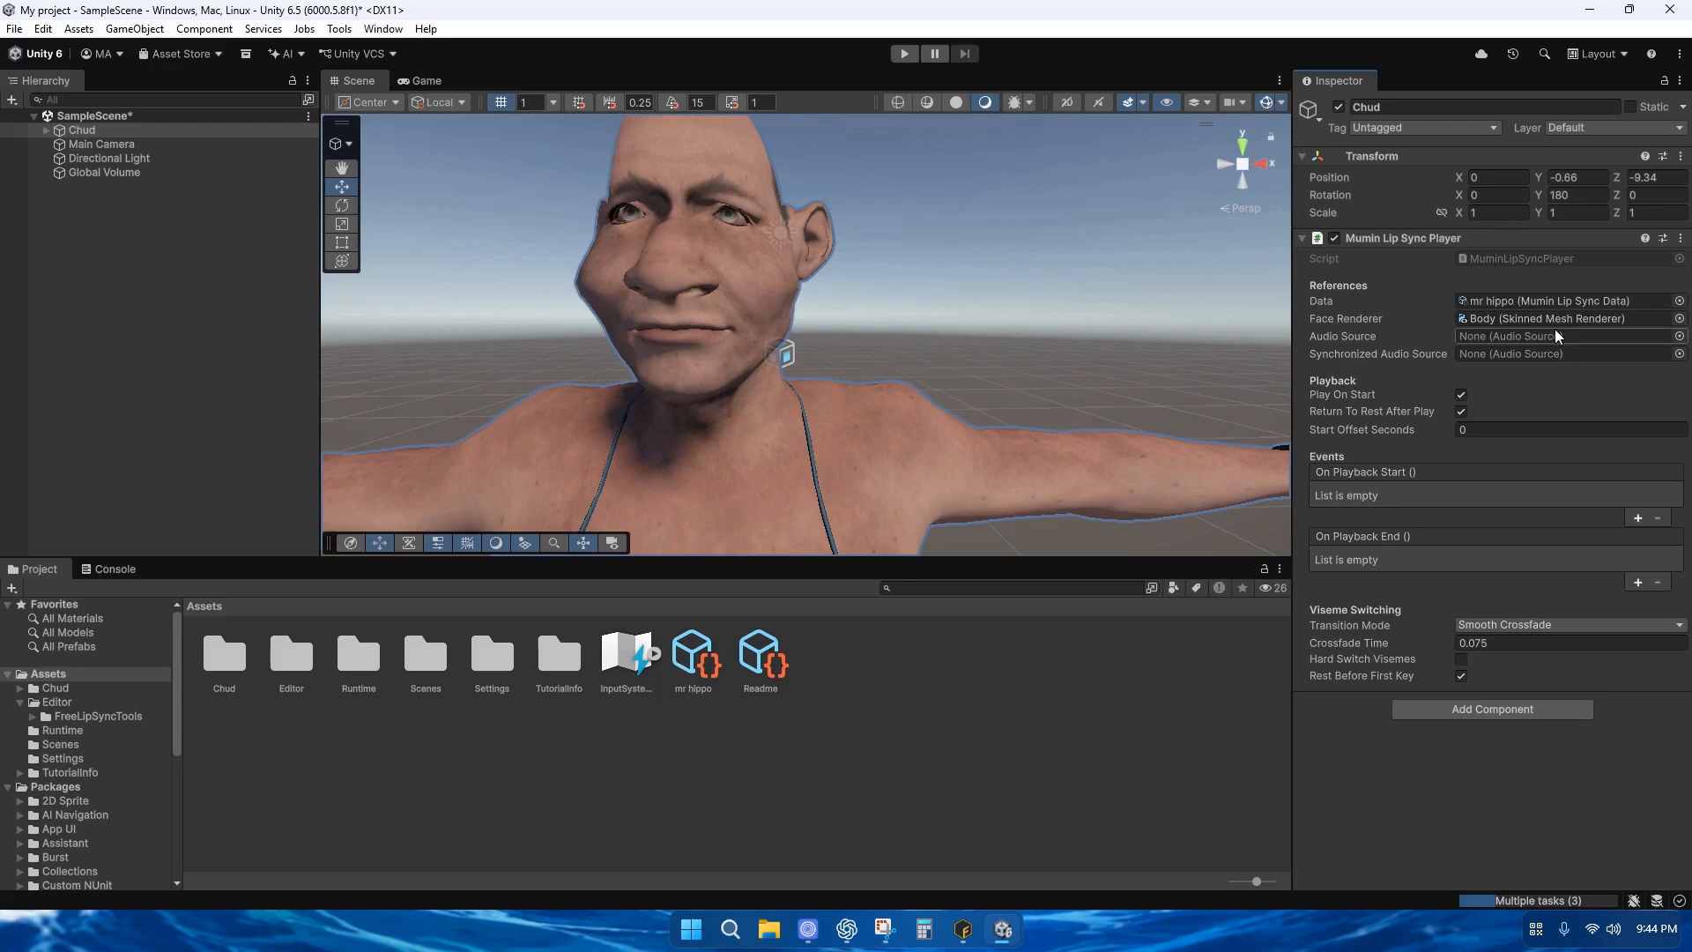
click(47, 130)
drag(94, 159, 1563, 319)
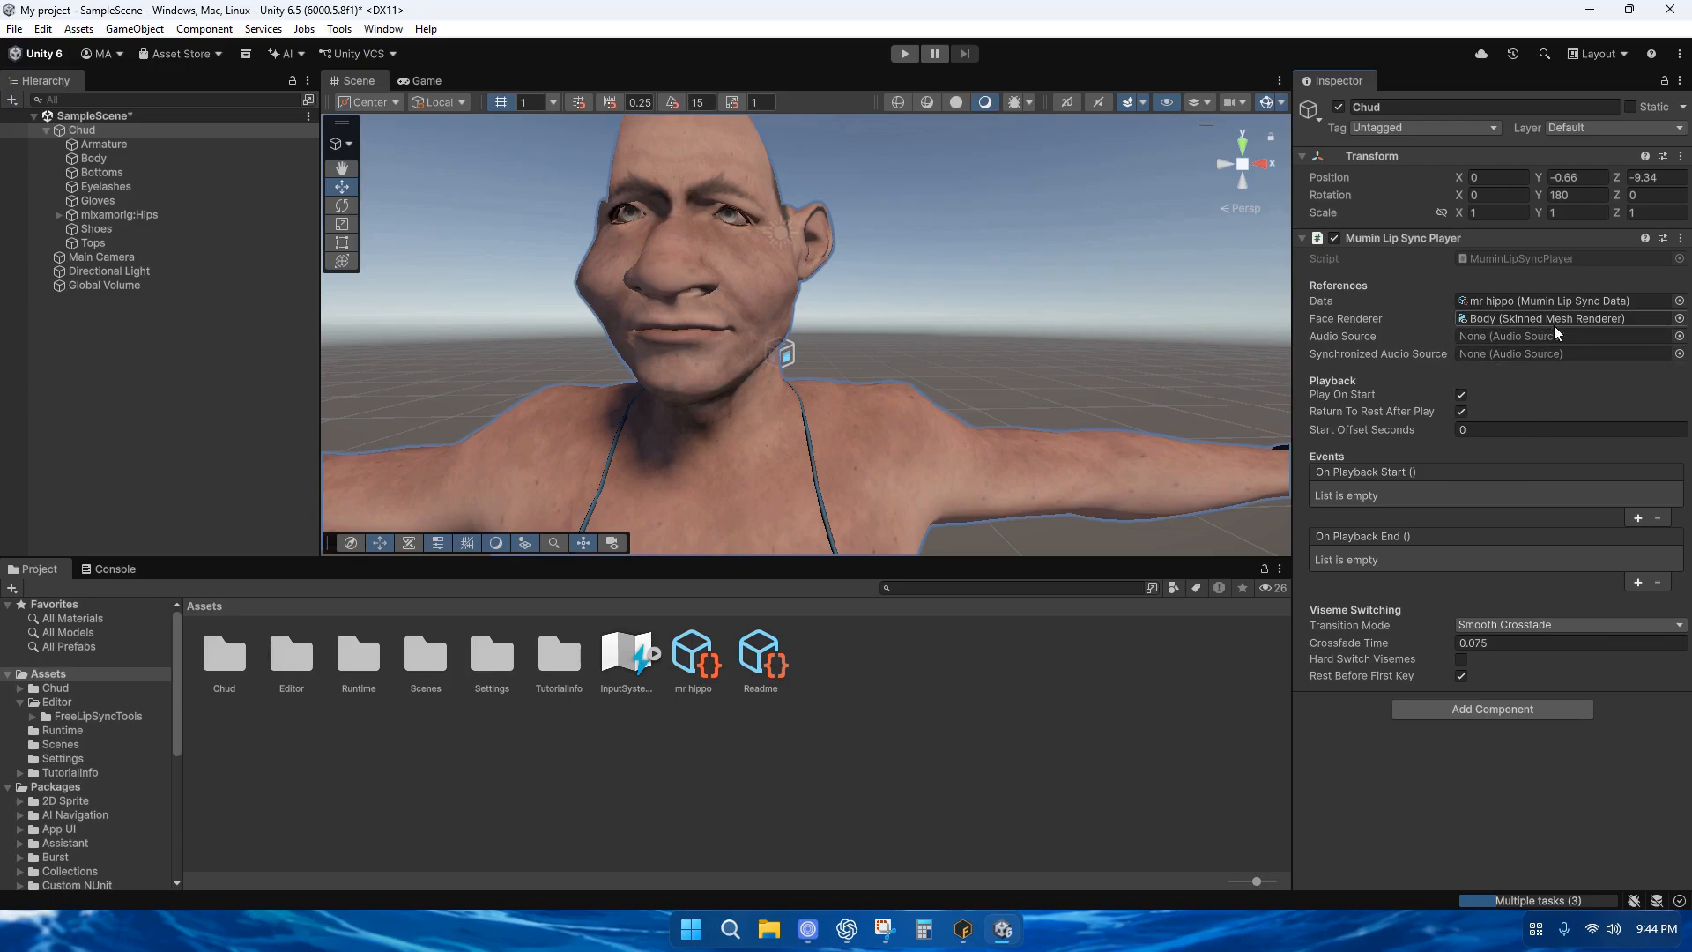
Import the My First Monologue The Sourdough Bread MP3 and the Mr Hippo Lyrics text file from Downloads into Assets
click(768, 928)
click(565, 455)
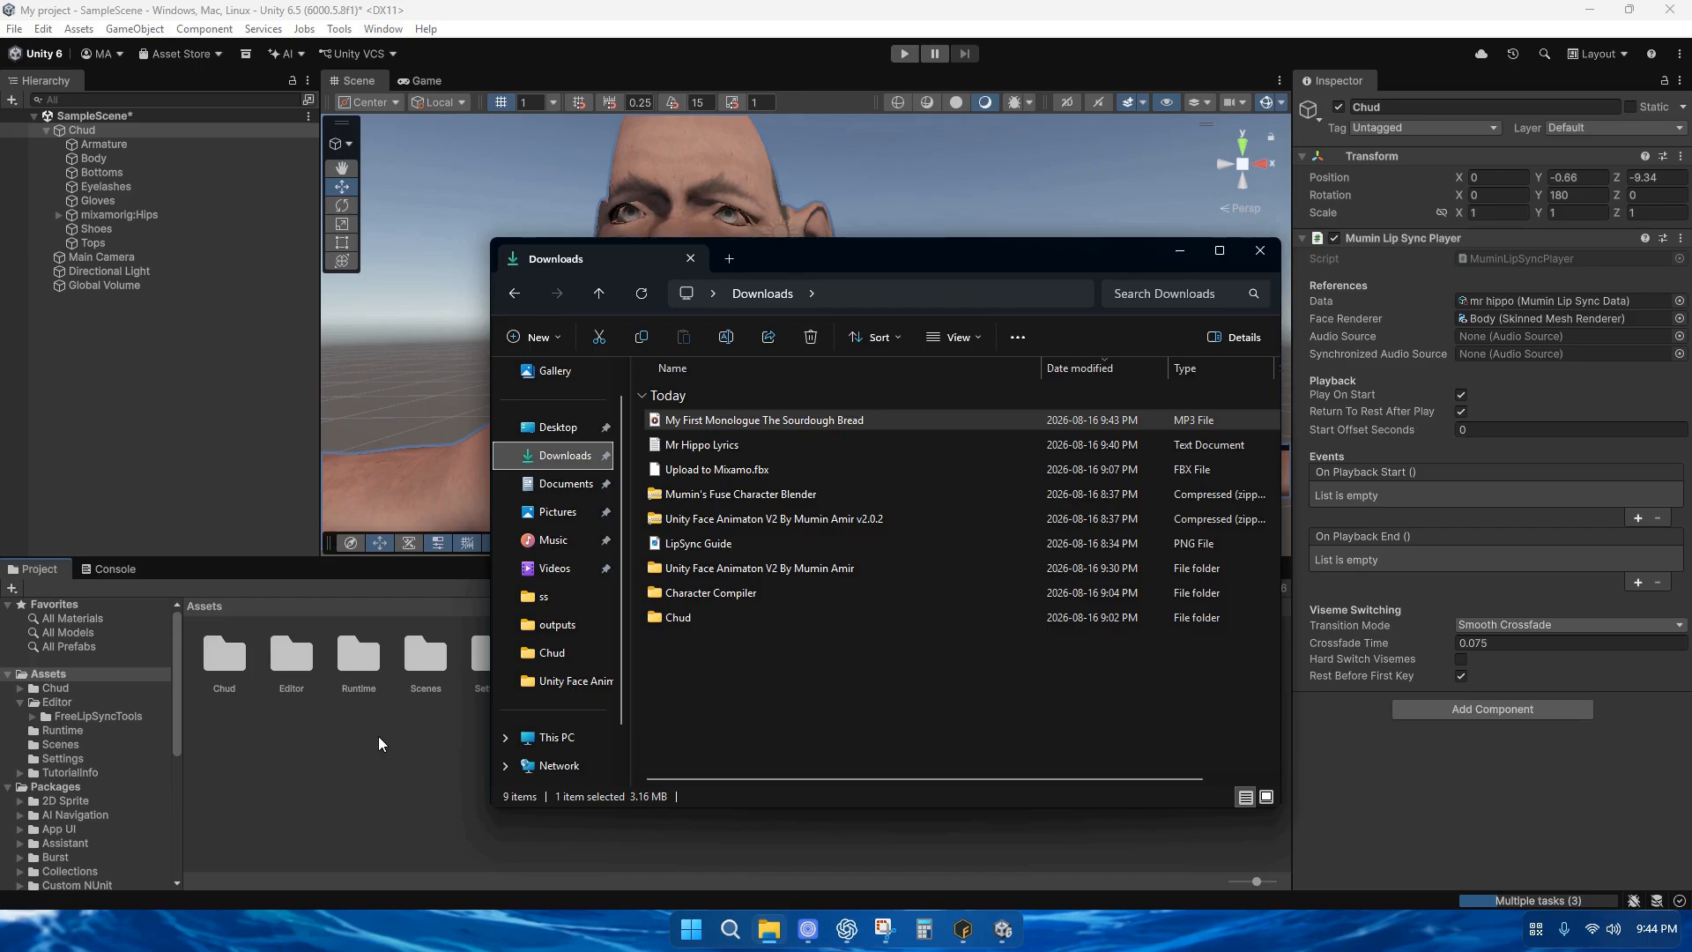
drag(706, 446, 444, 747)
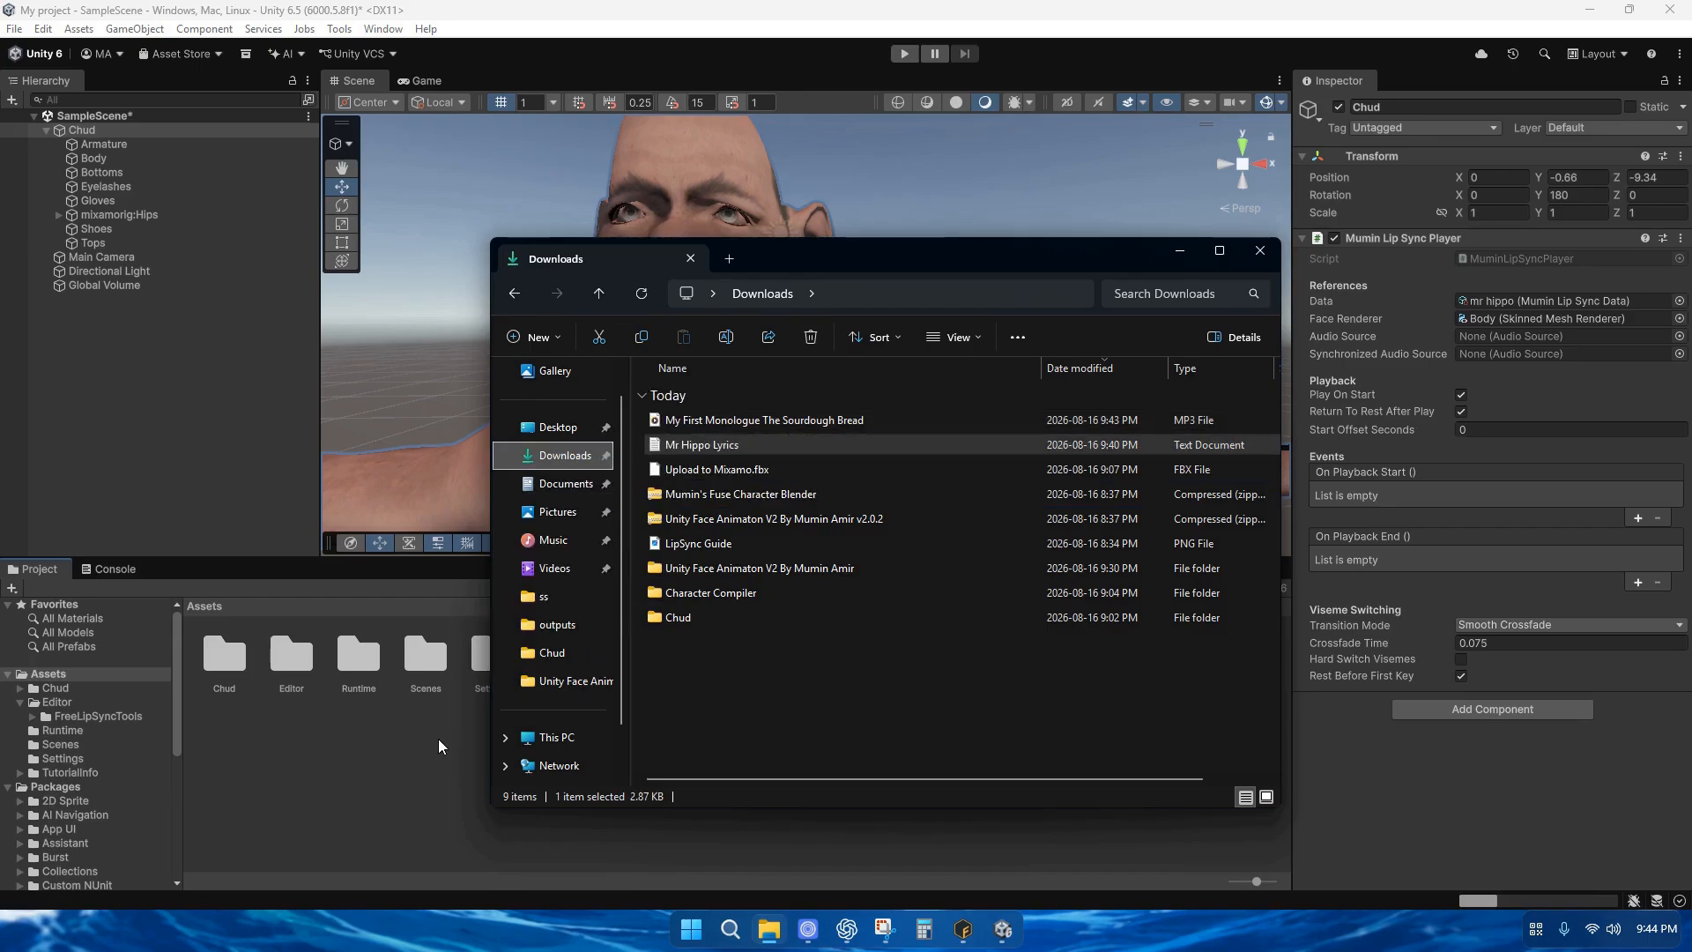
click(1260, 250)
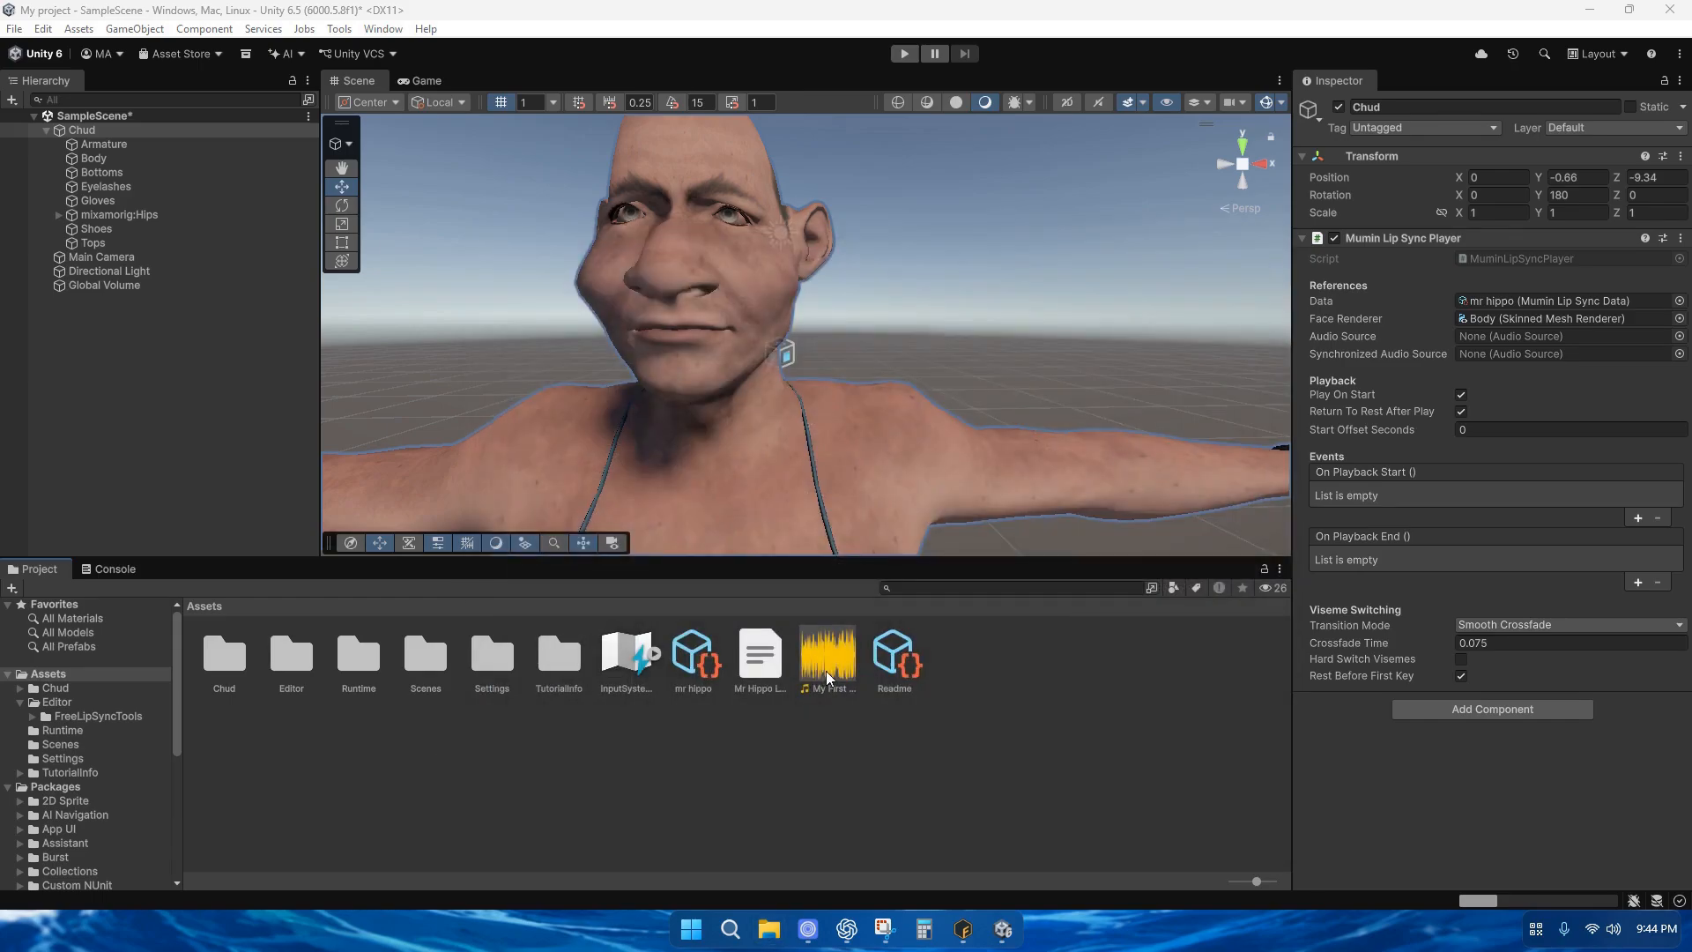
Add the monologue audio to the scene and assign it as Audio Source in Chud's Mumin Lip Sync Player
drag(827, 661, 172, 382)
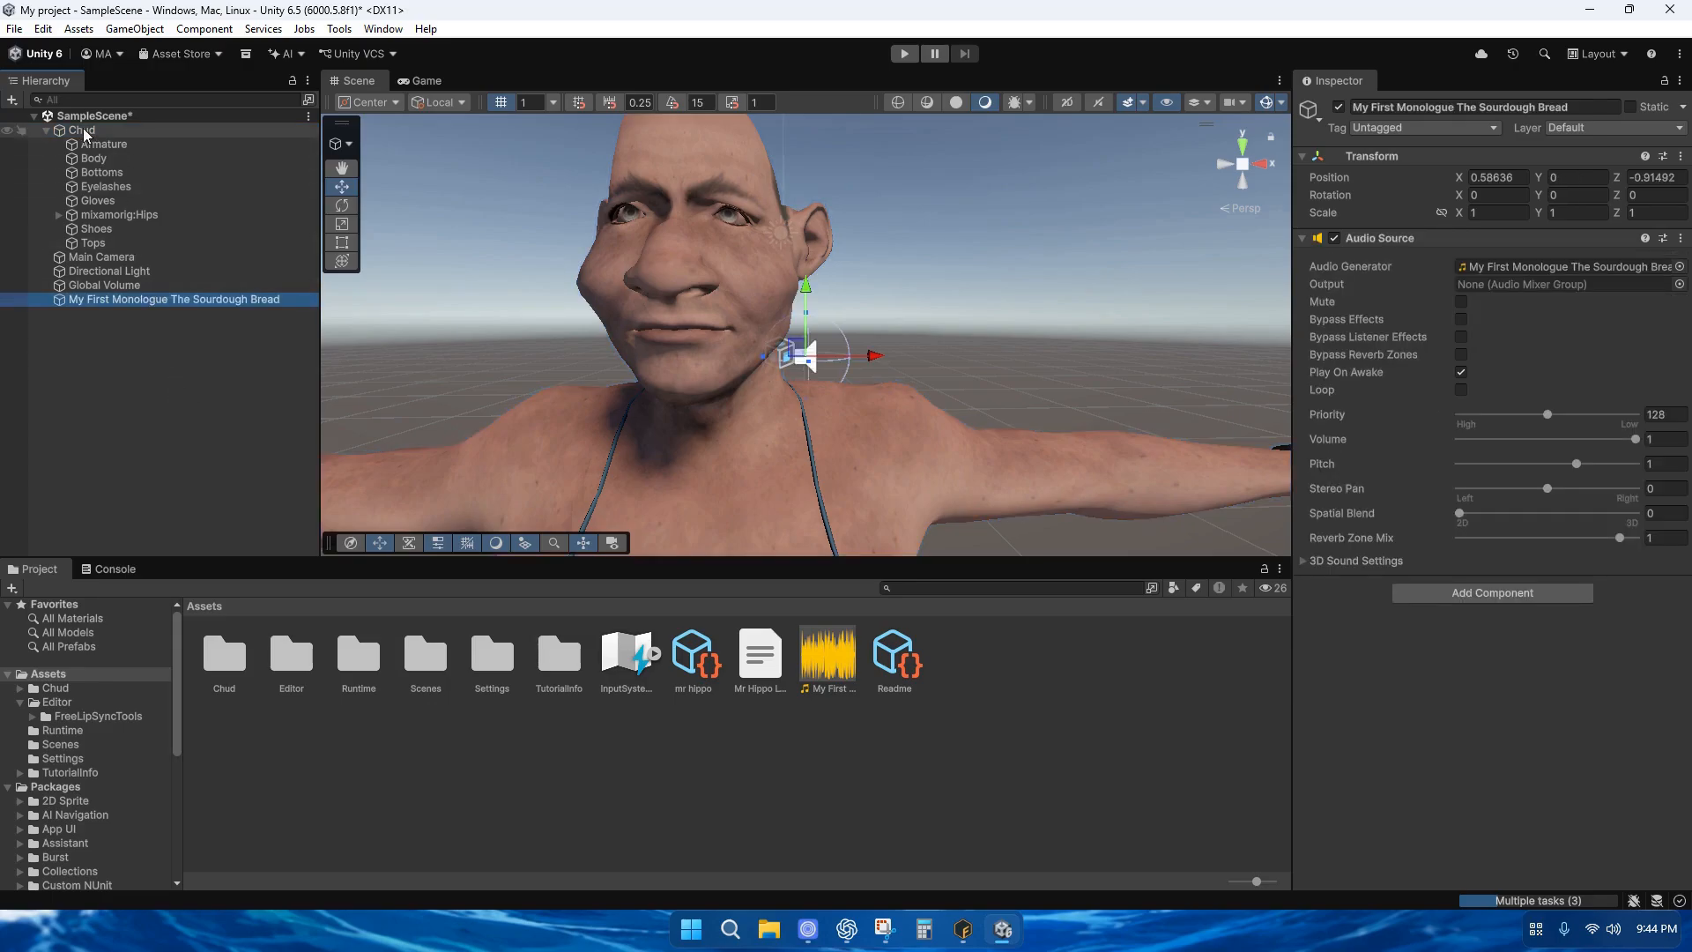
click(46, 130)
click(62, 129)
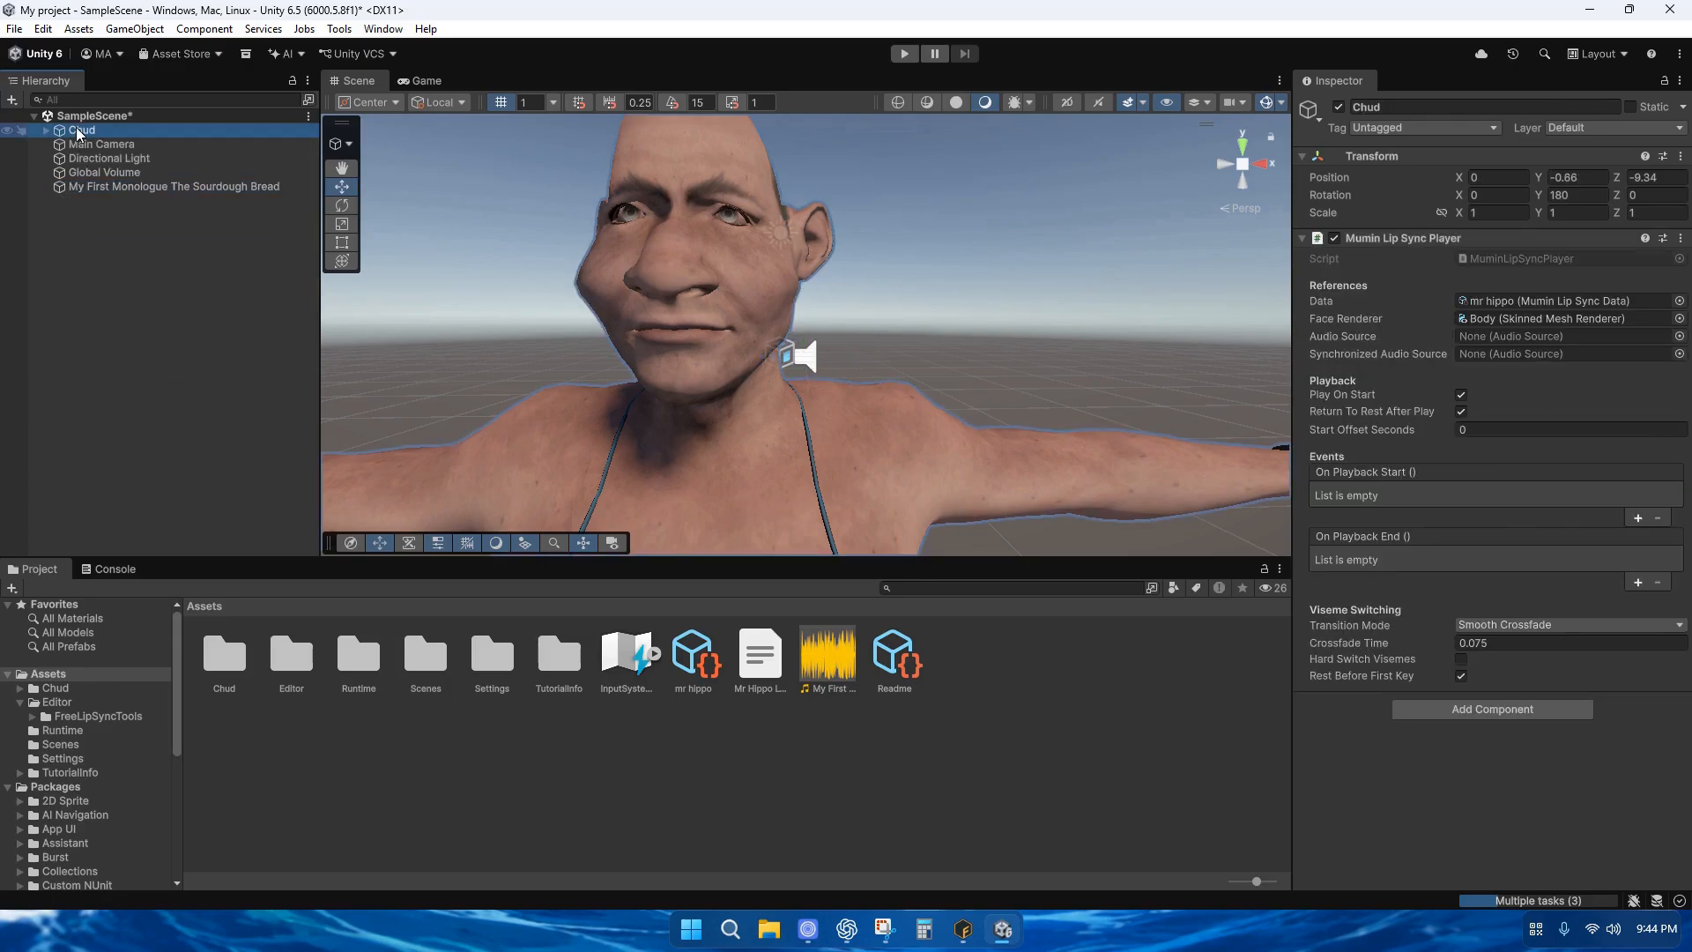
drag(166, 185, 1405, 297)
drag(1558, 302, 1563, 335)
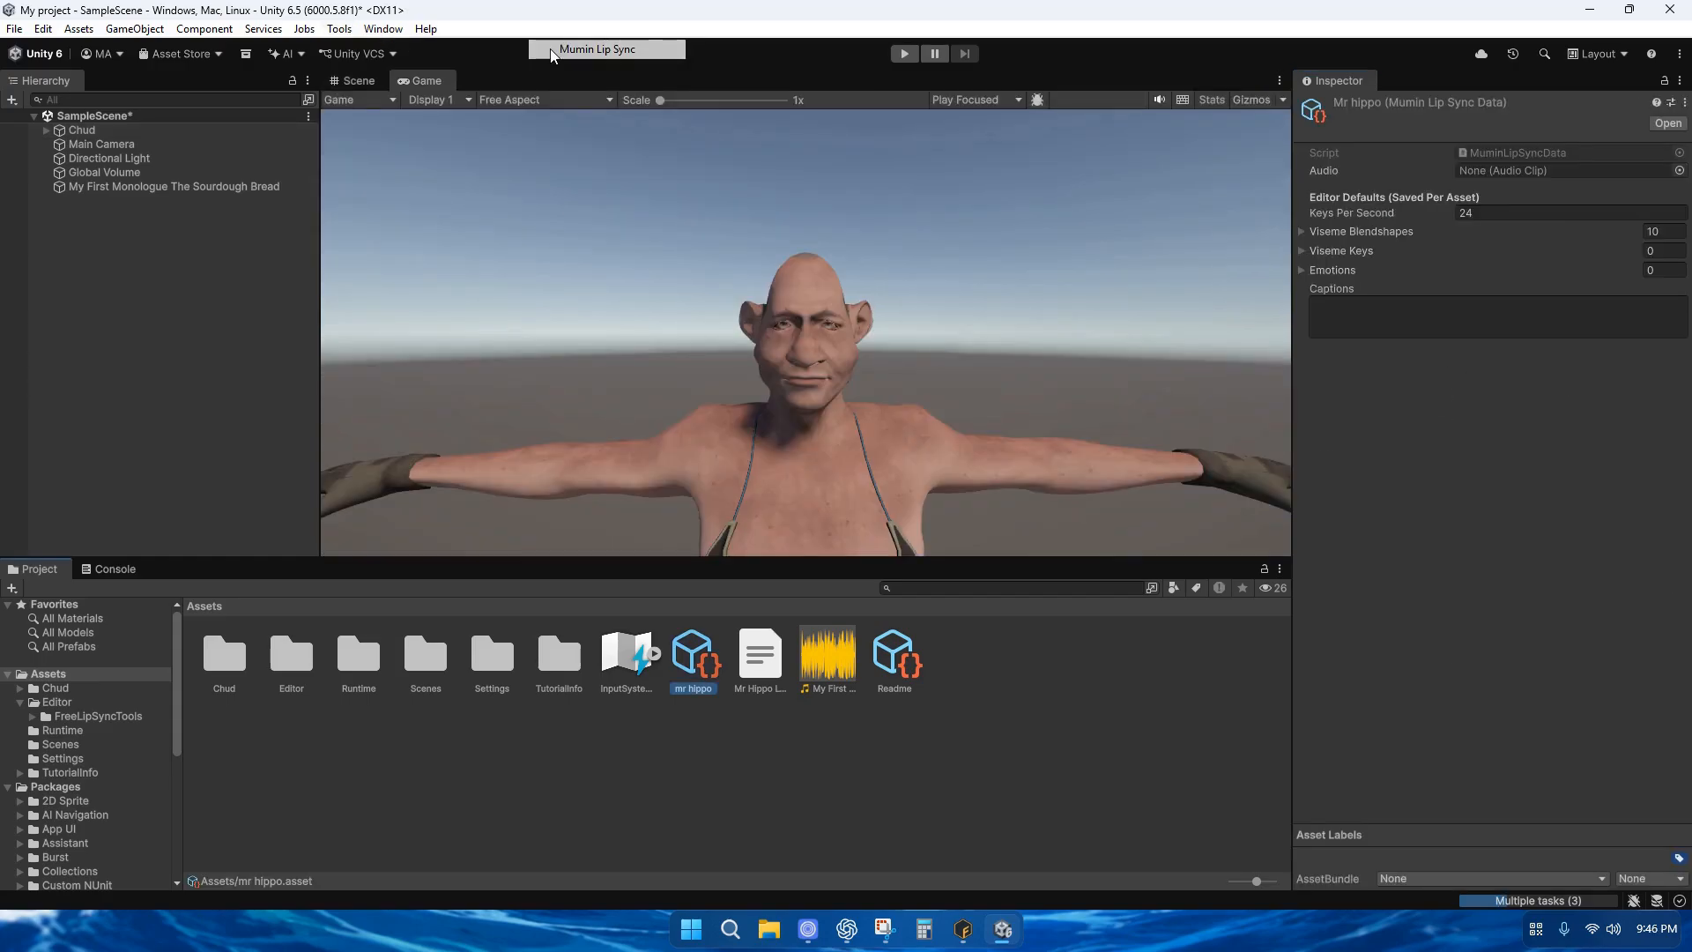
Reopen the Mumin Lip Sync tool, load the mr hippo data asset and assign the Sourdough Bread monologue as its audio clip
click(551, 53)
click(614, 267)
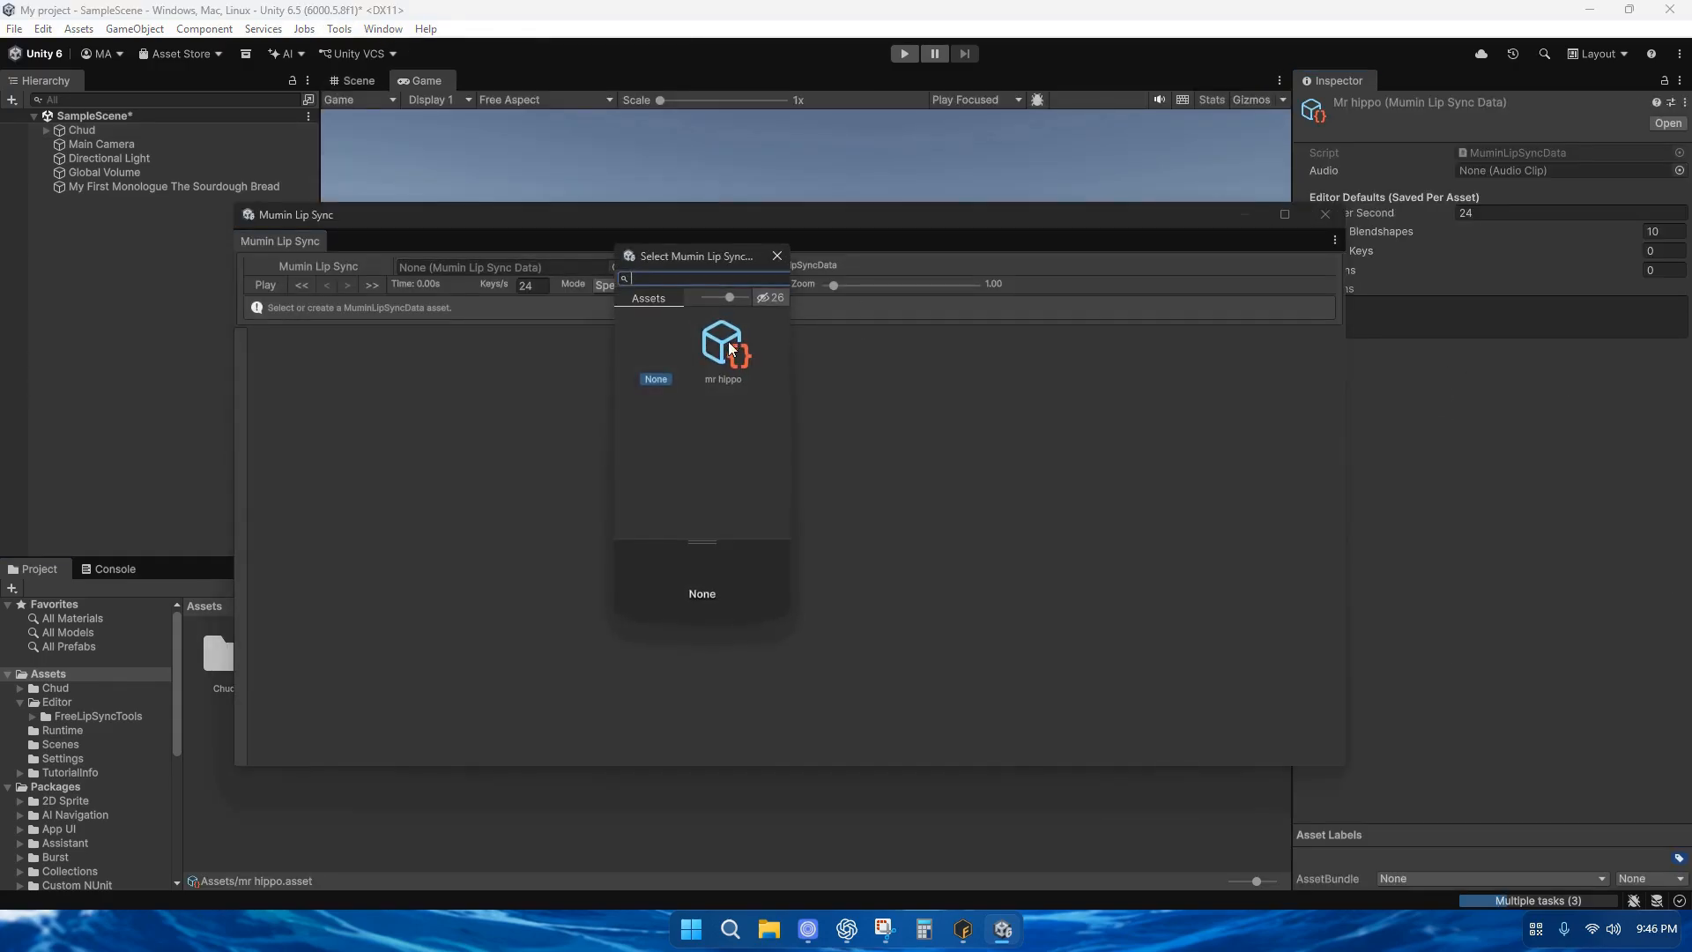
double_click(729, 347)
drag(729, 236, 612, 123)
drag(815, 546, 704, 153)
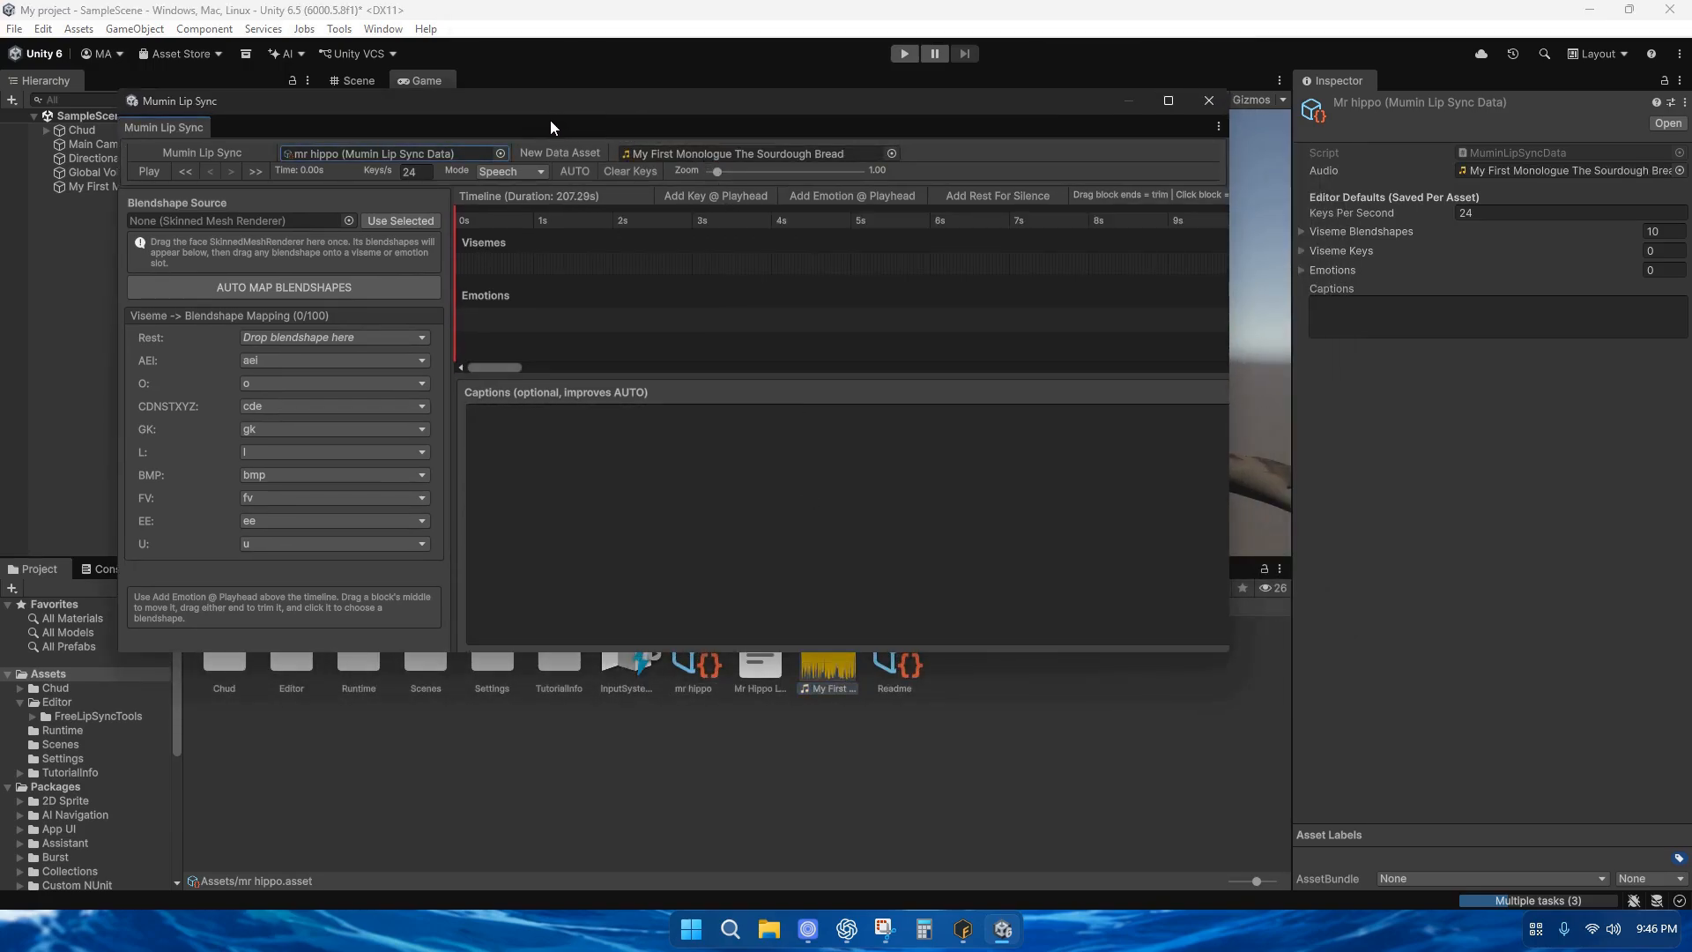
drag(573, 109, 751, 162)
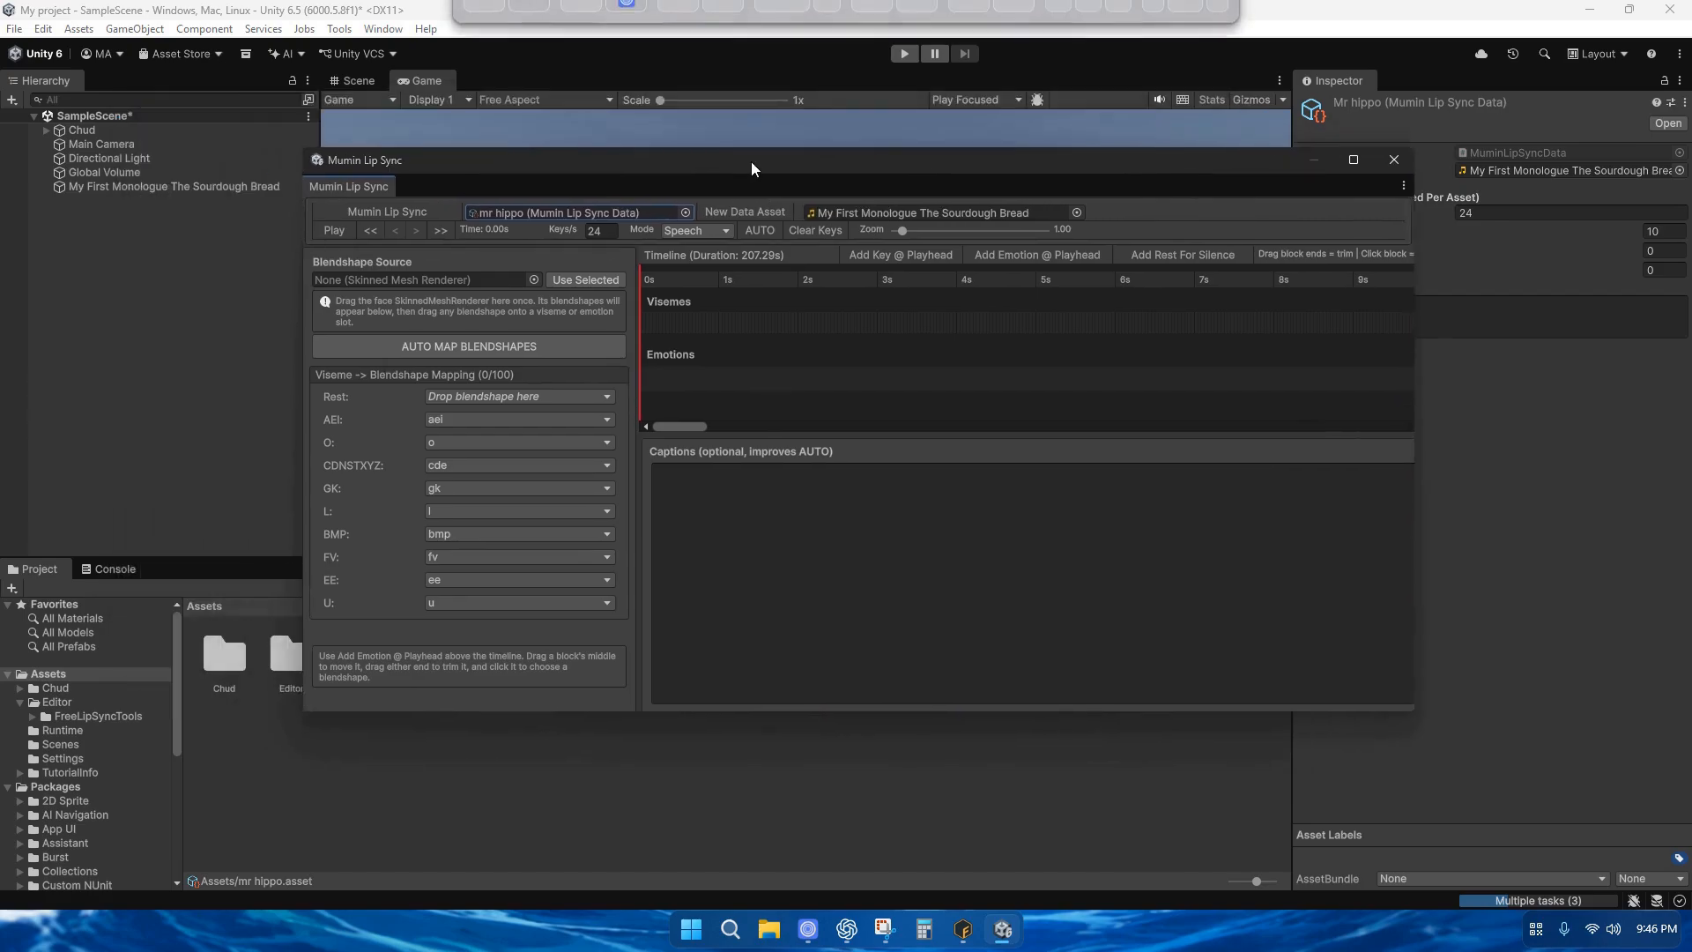
Assign Chud's Body mesh as the Blendshape Source and auto-map its blendshapes to the visemes
click(45, 130)
drag(111, 159, 527, 311)
click(552, 460)
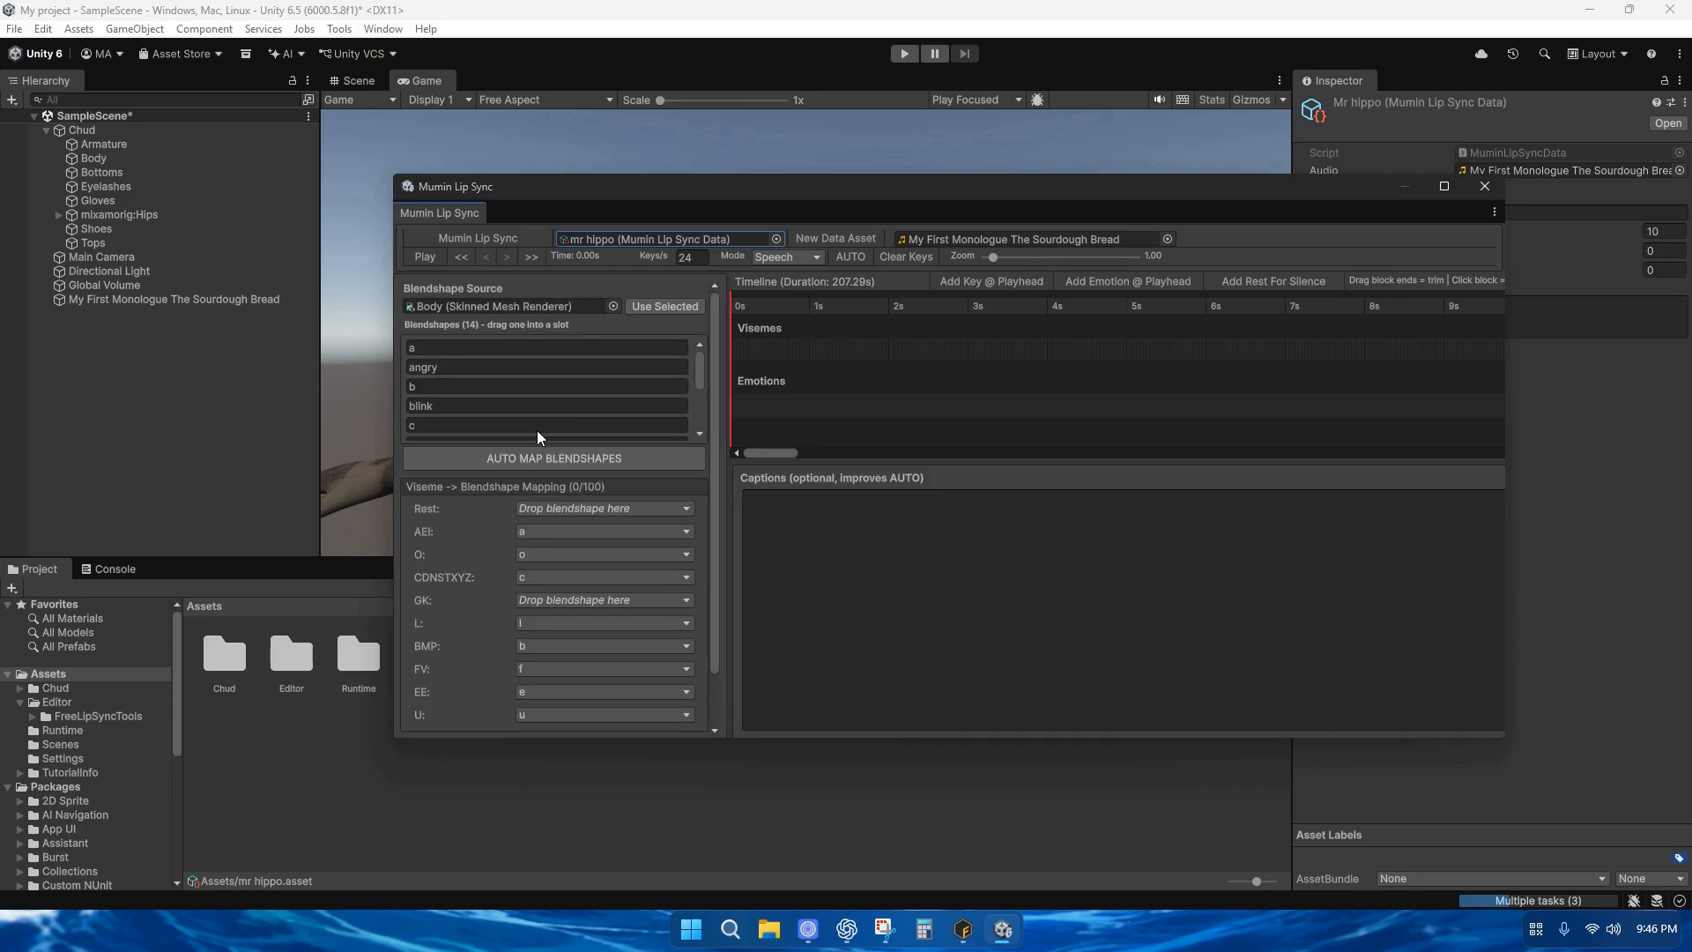
Map the GK viseme to the q blendshape and set the lip sync data to 60 keys per second
scroll(539, 432, down, 3)
click(585, 547)
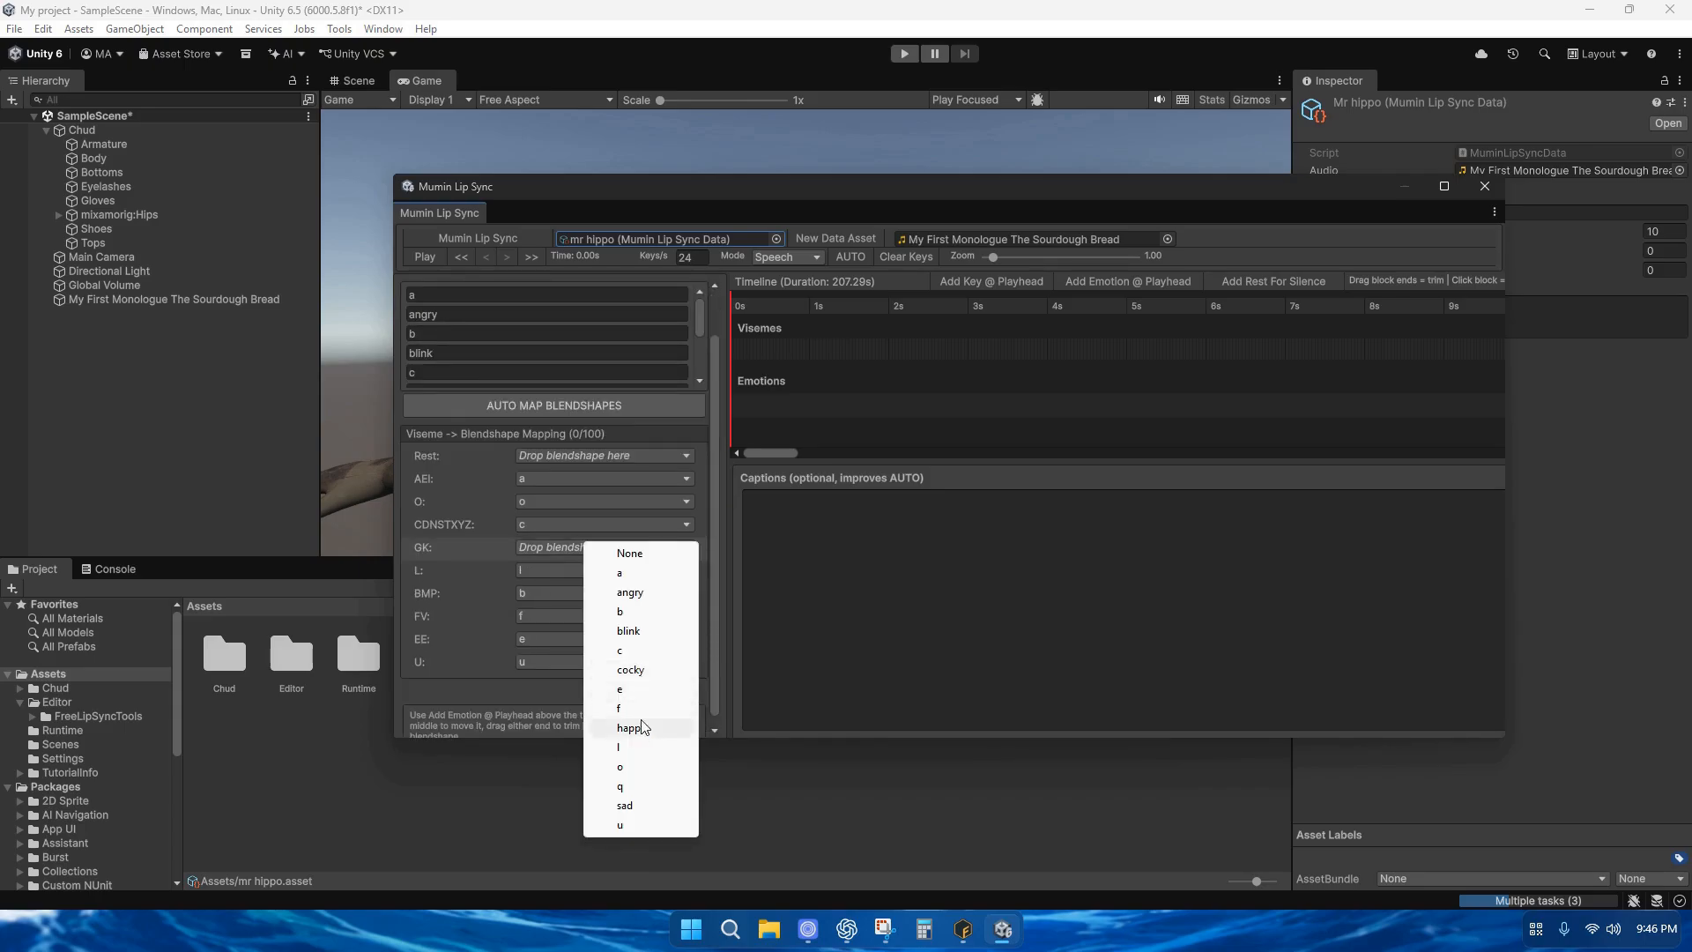
click(631, 784)
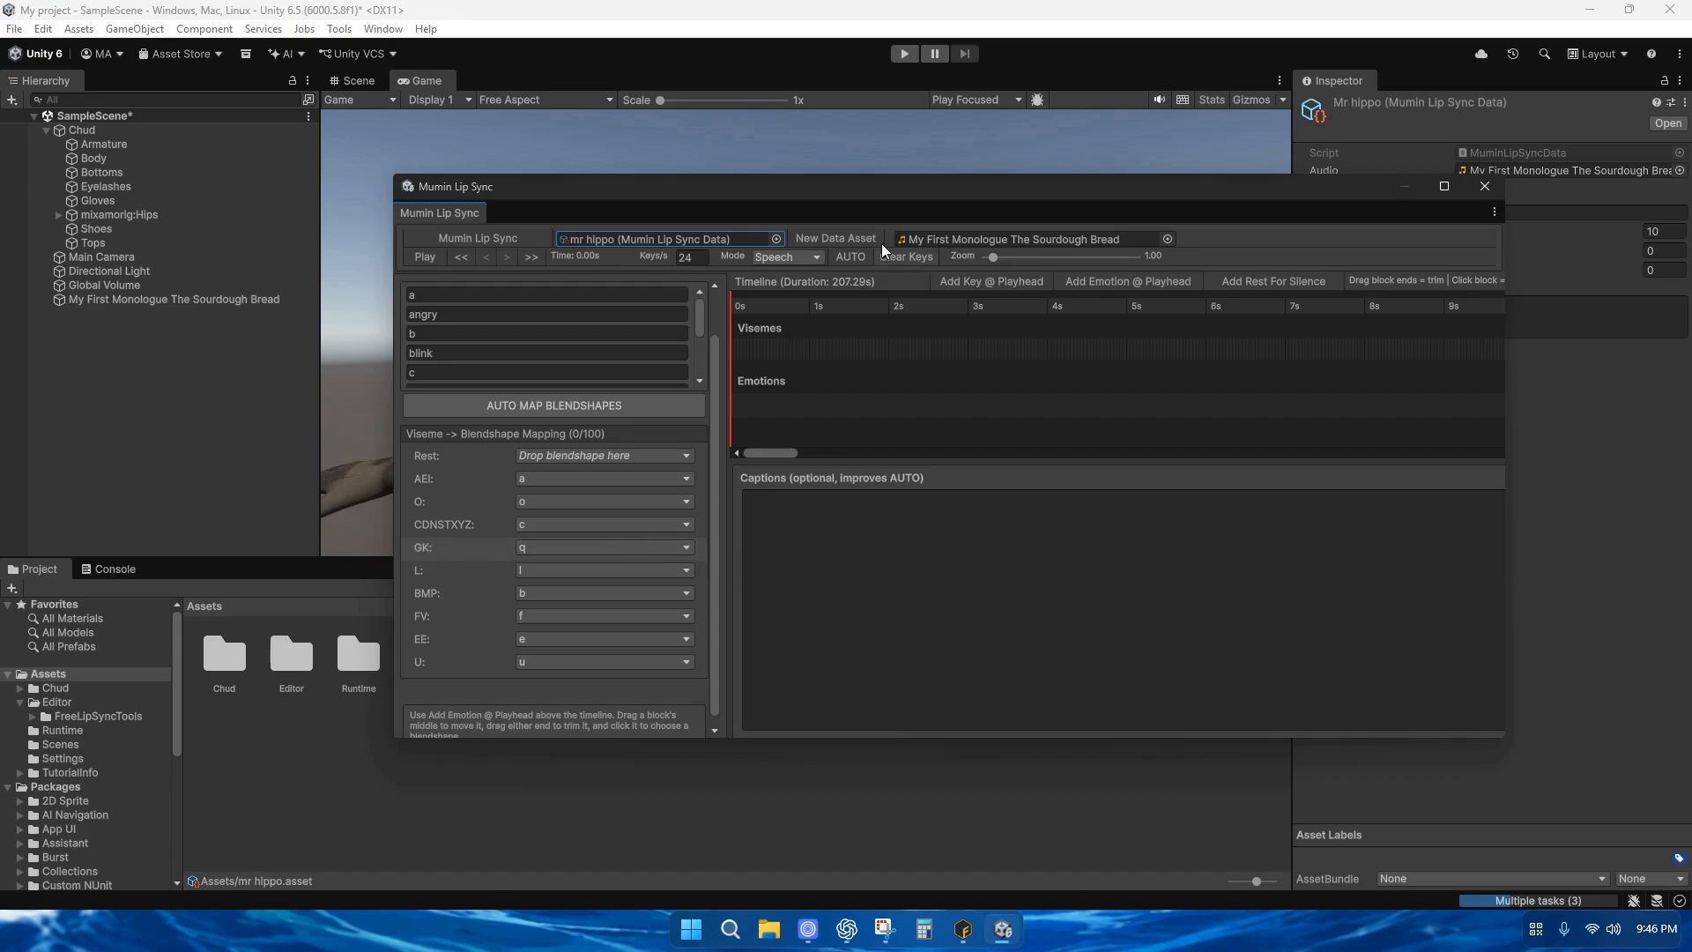
drag(959, 182, 851, 179)
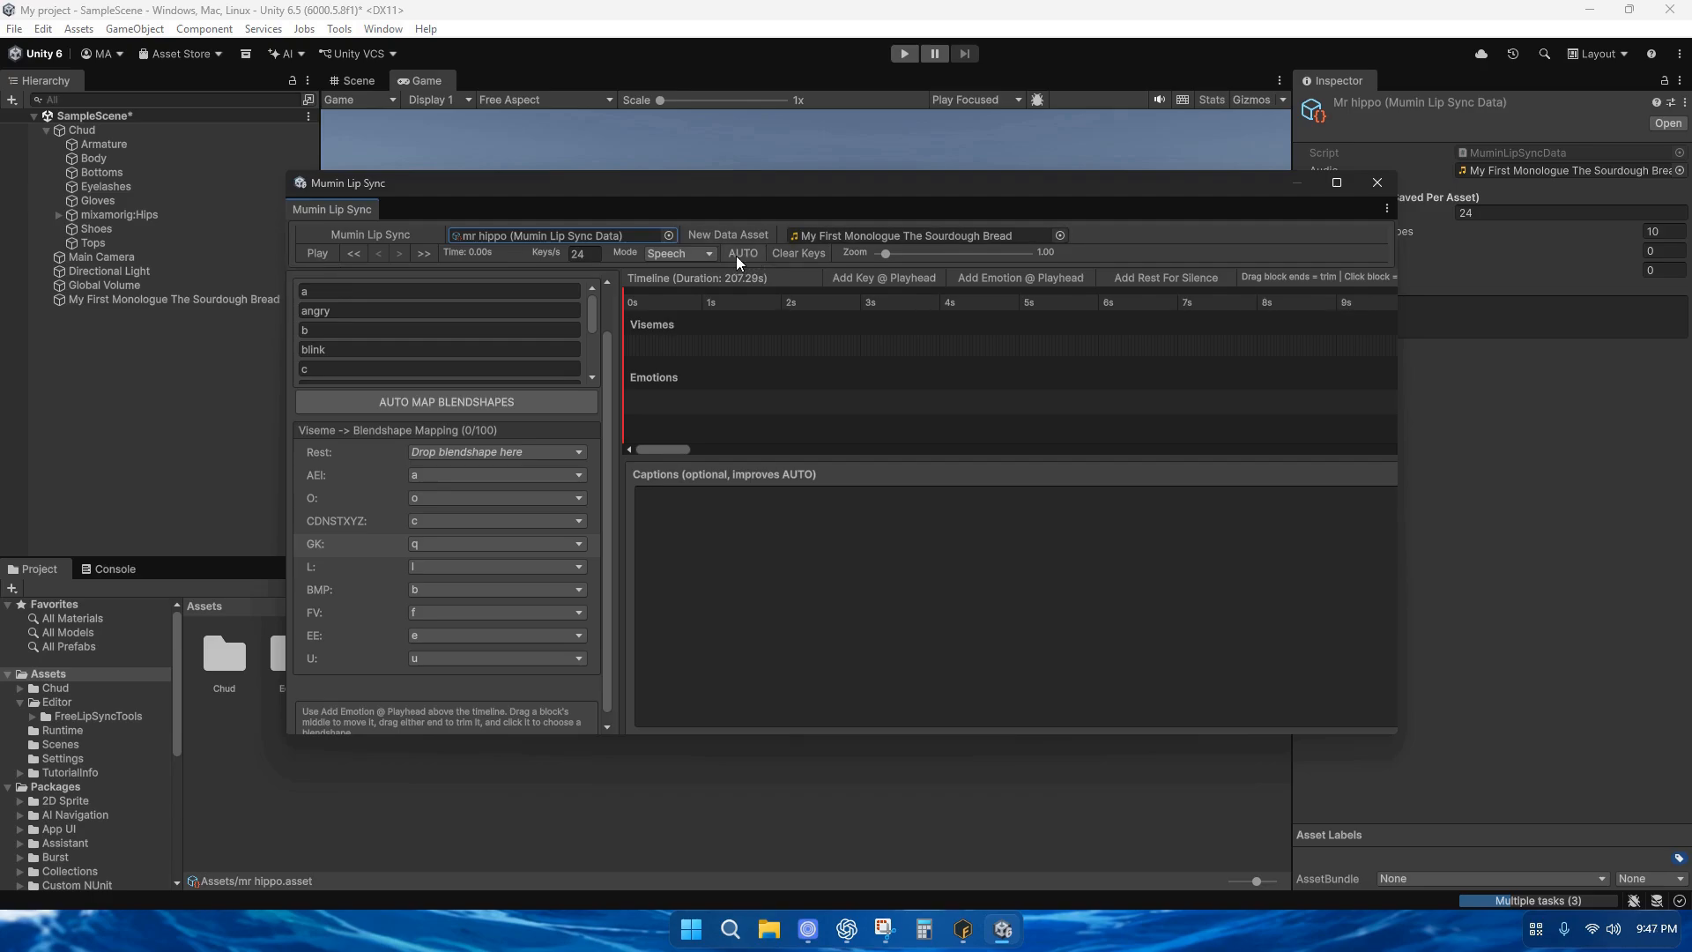
click(597, 253)
text(60)
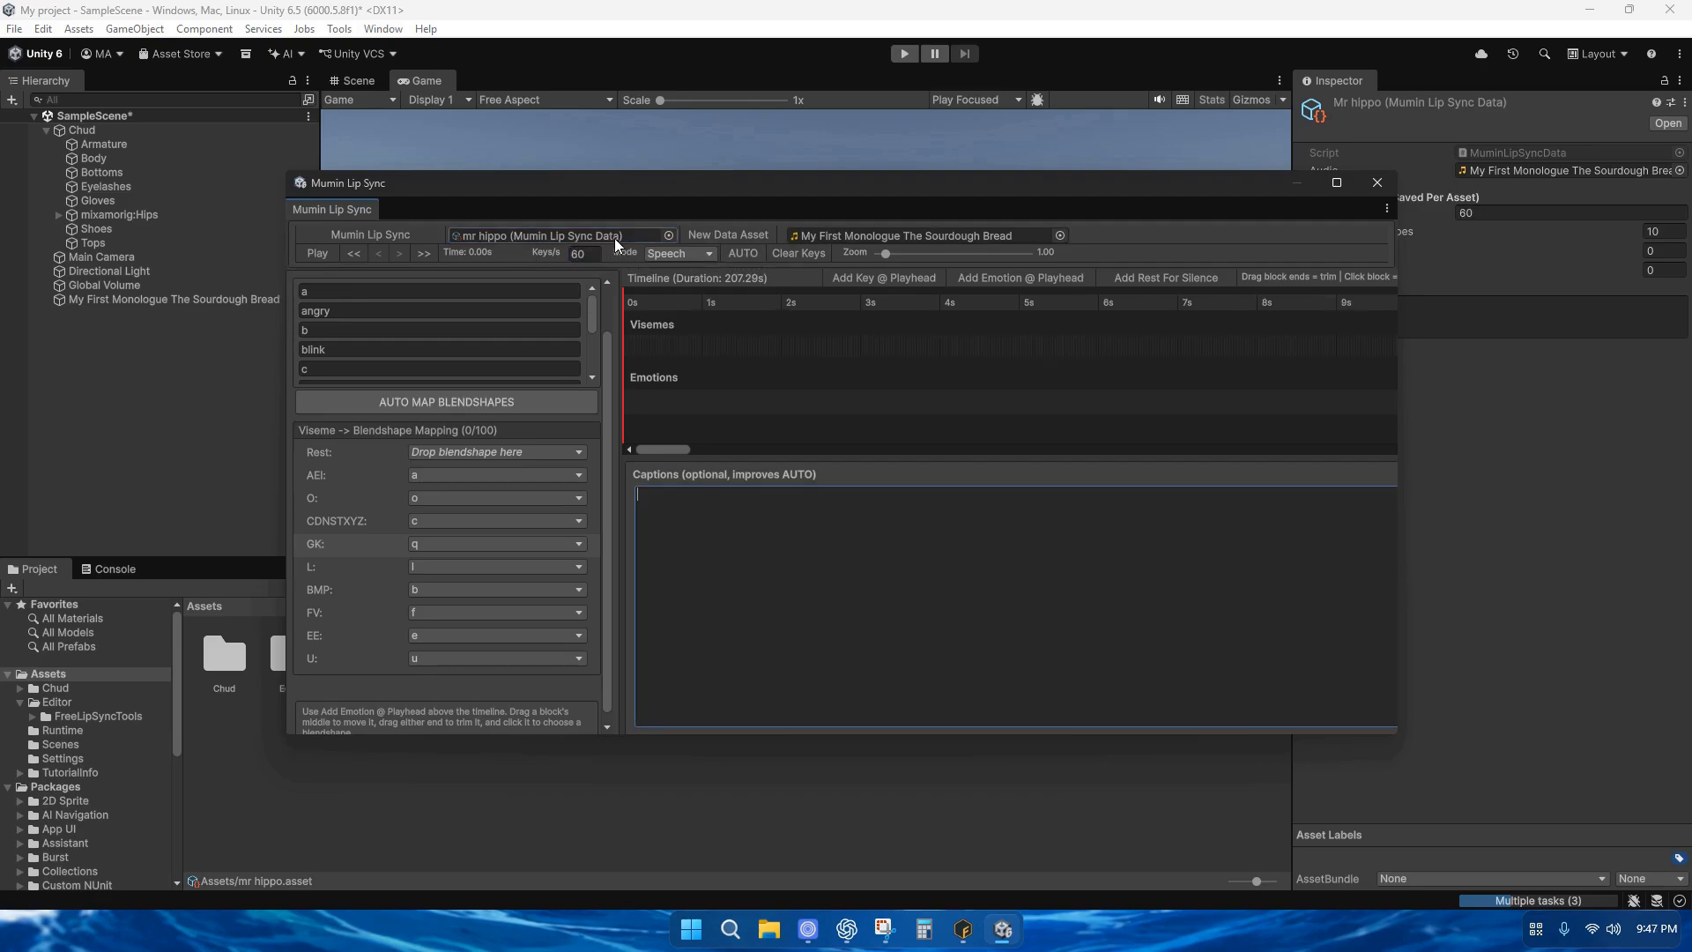
Copy the full text of the Mr Hippo Lyrics asset into the Mumin Lip Sync captions
click(504, 839)
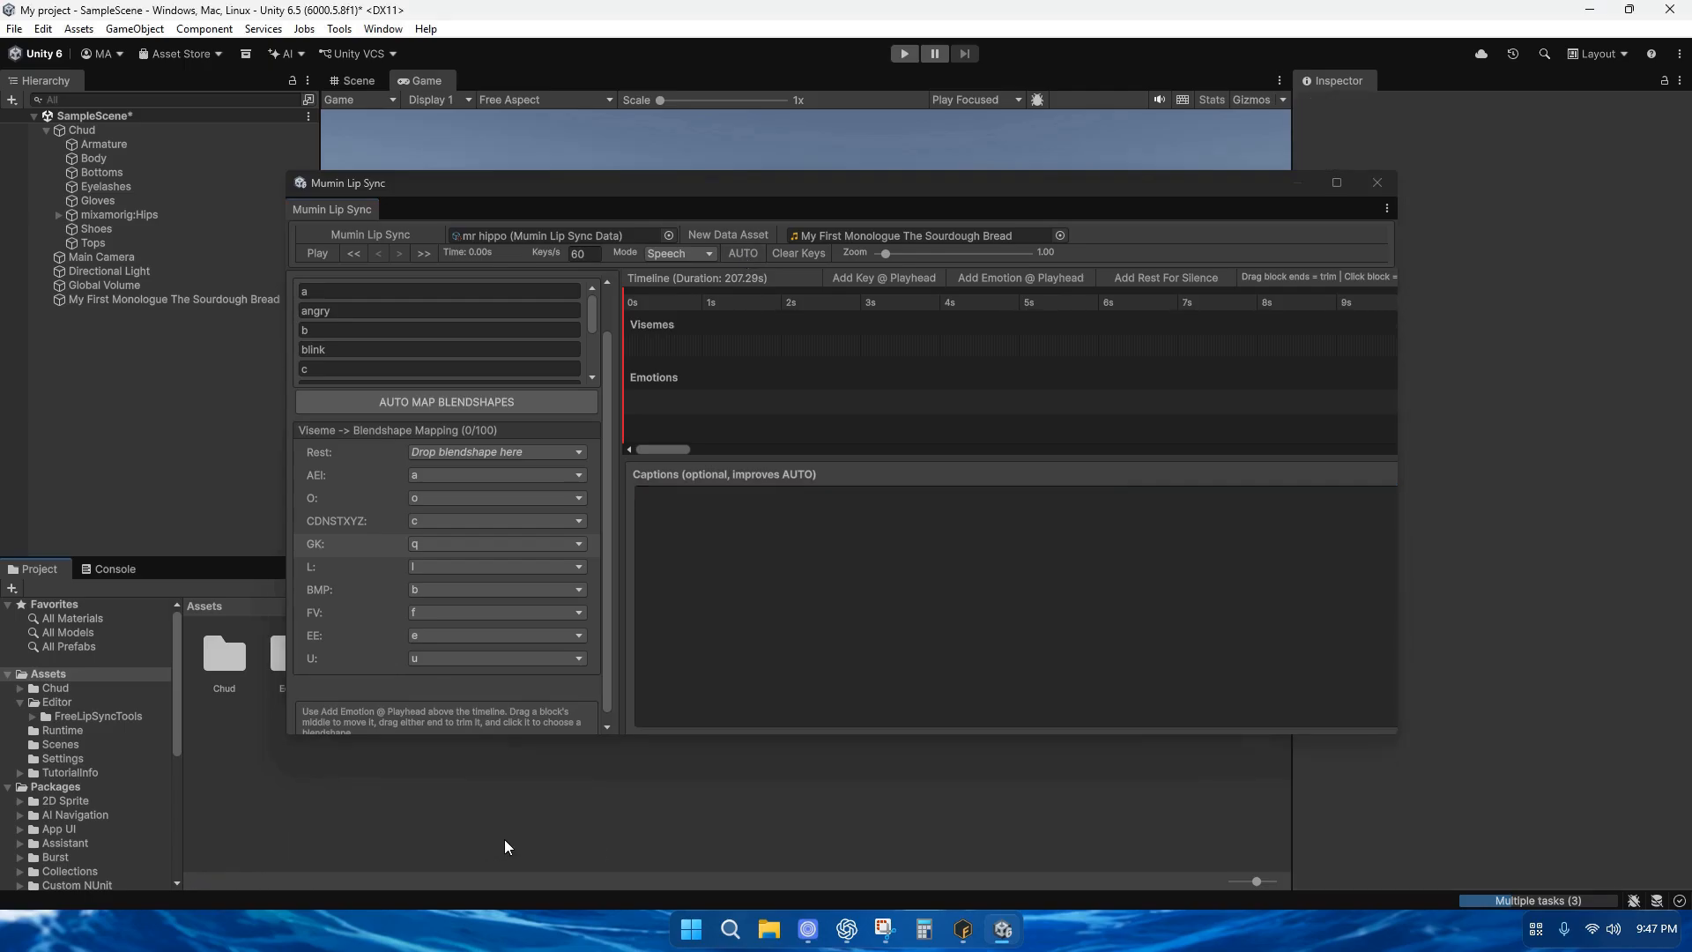
drag(1213, 189, 1063, 104)
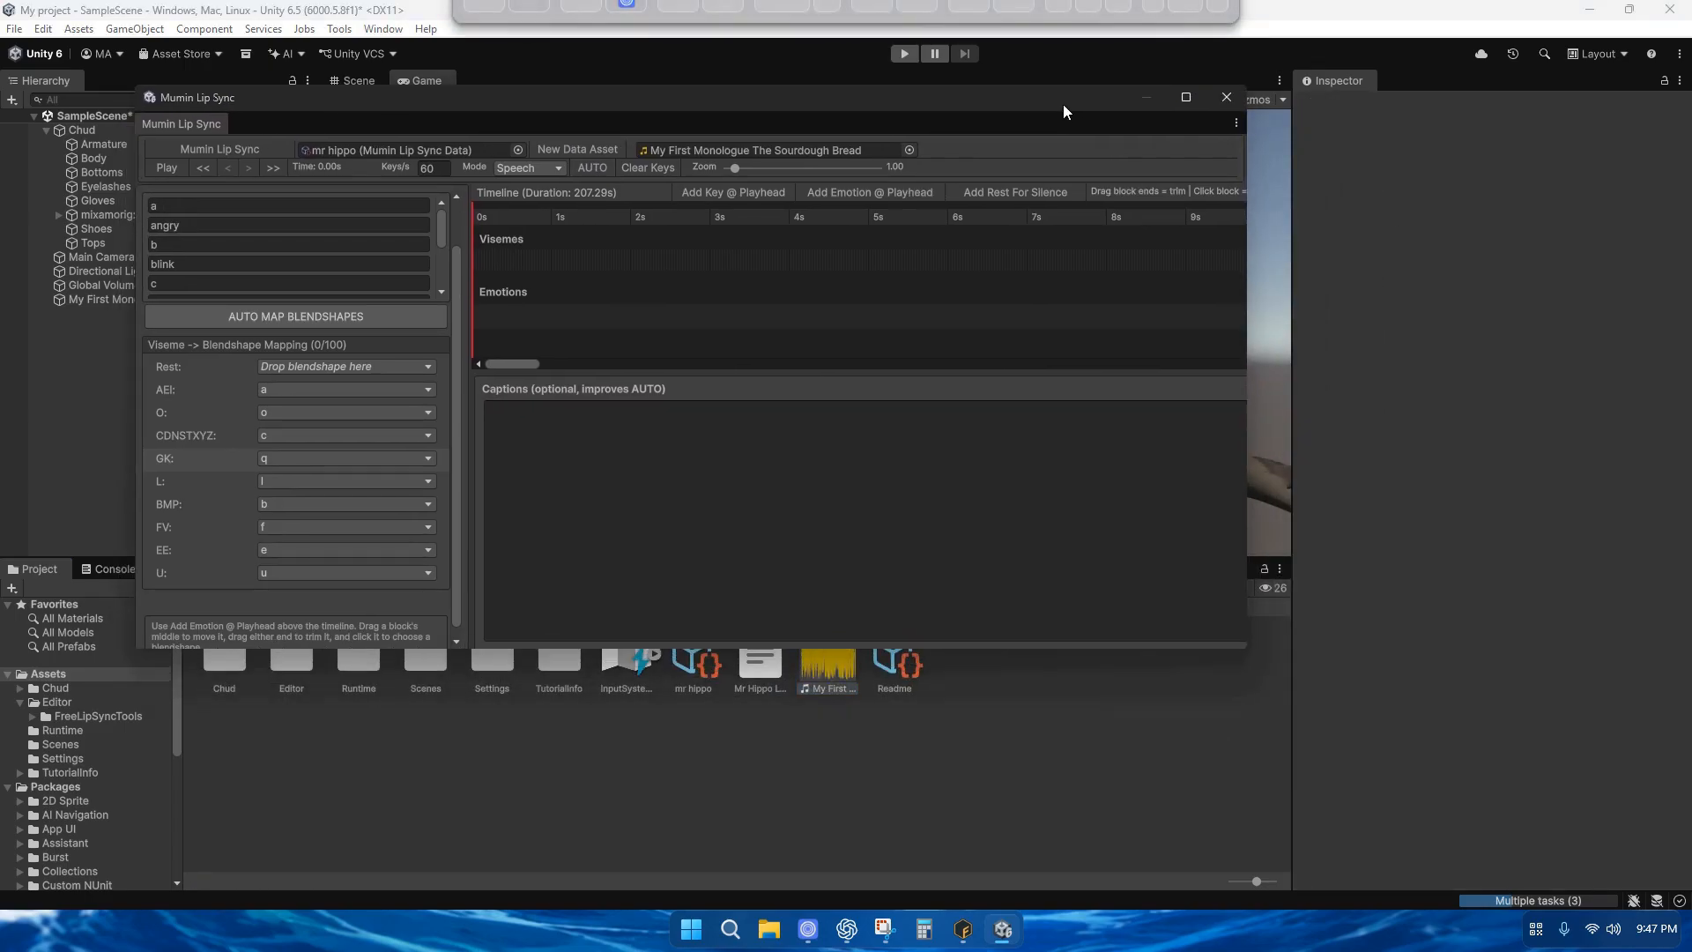
click(763, 669)
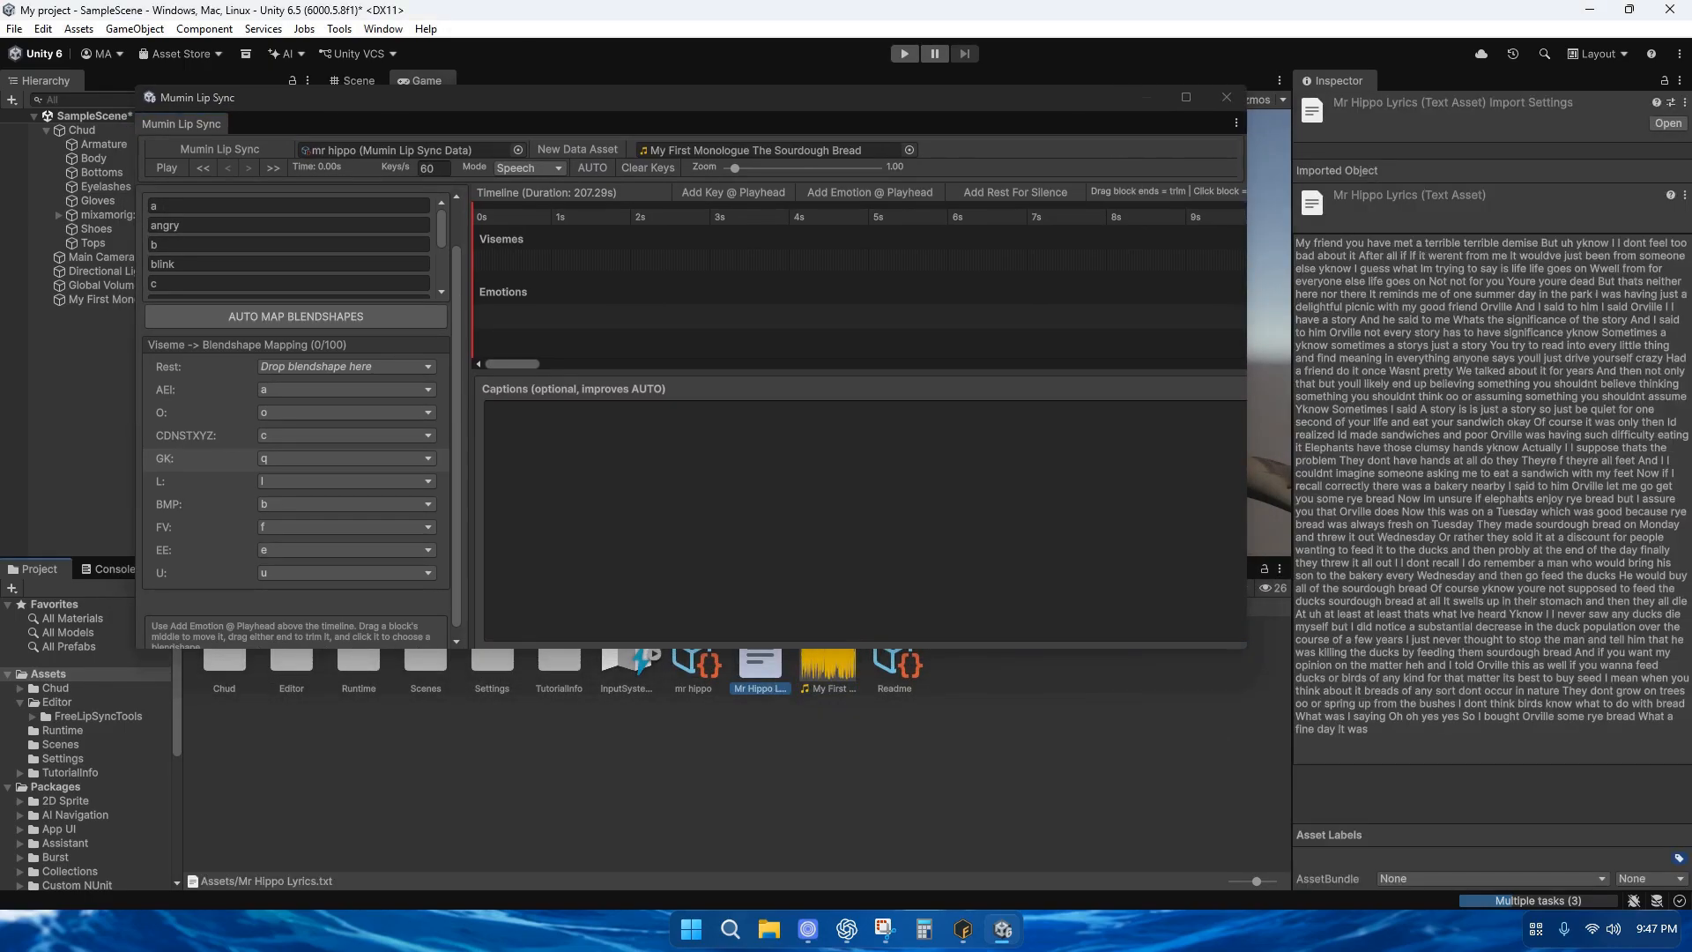
click(1564, 747)
click(602, 468)
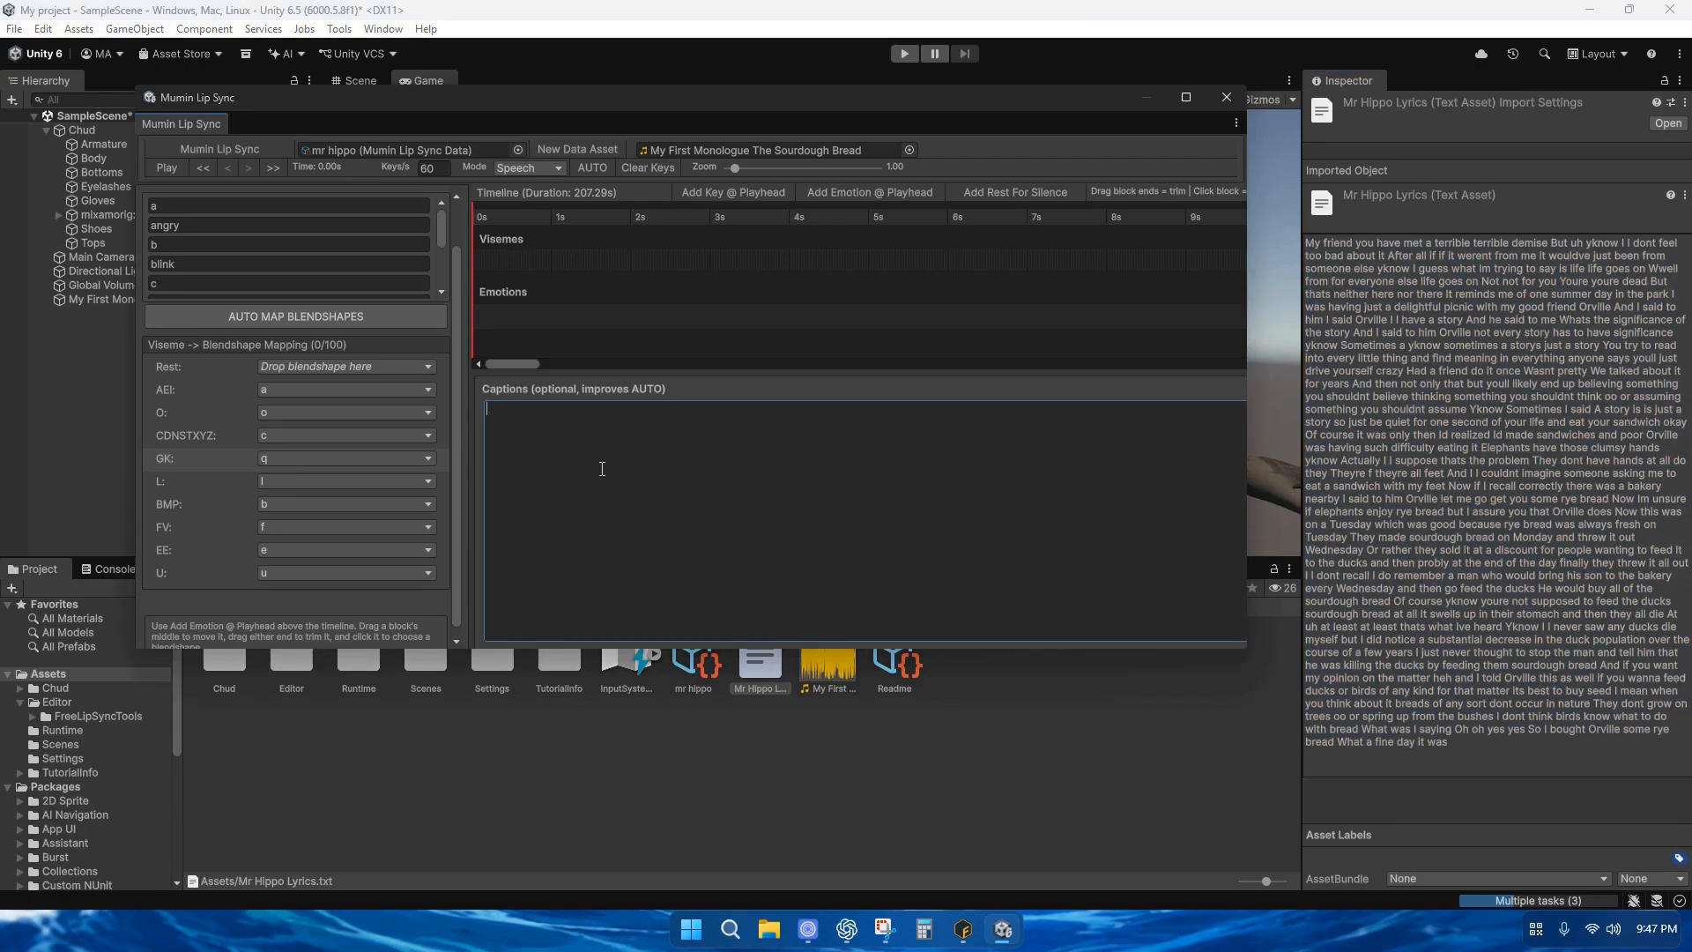
key(ctrl+v)
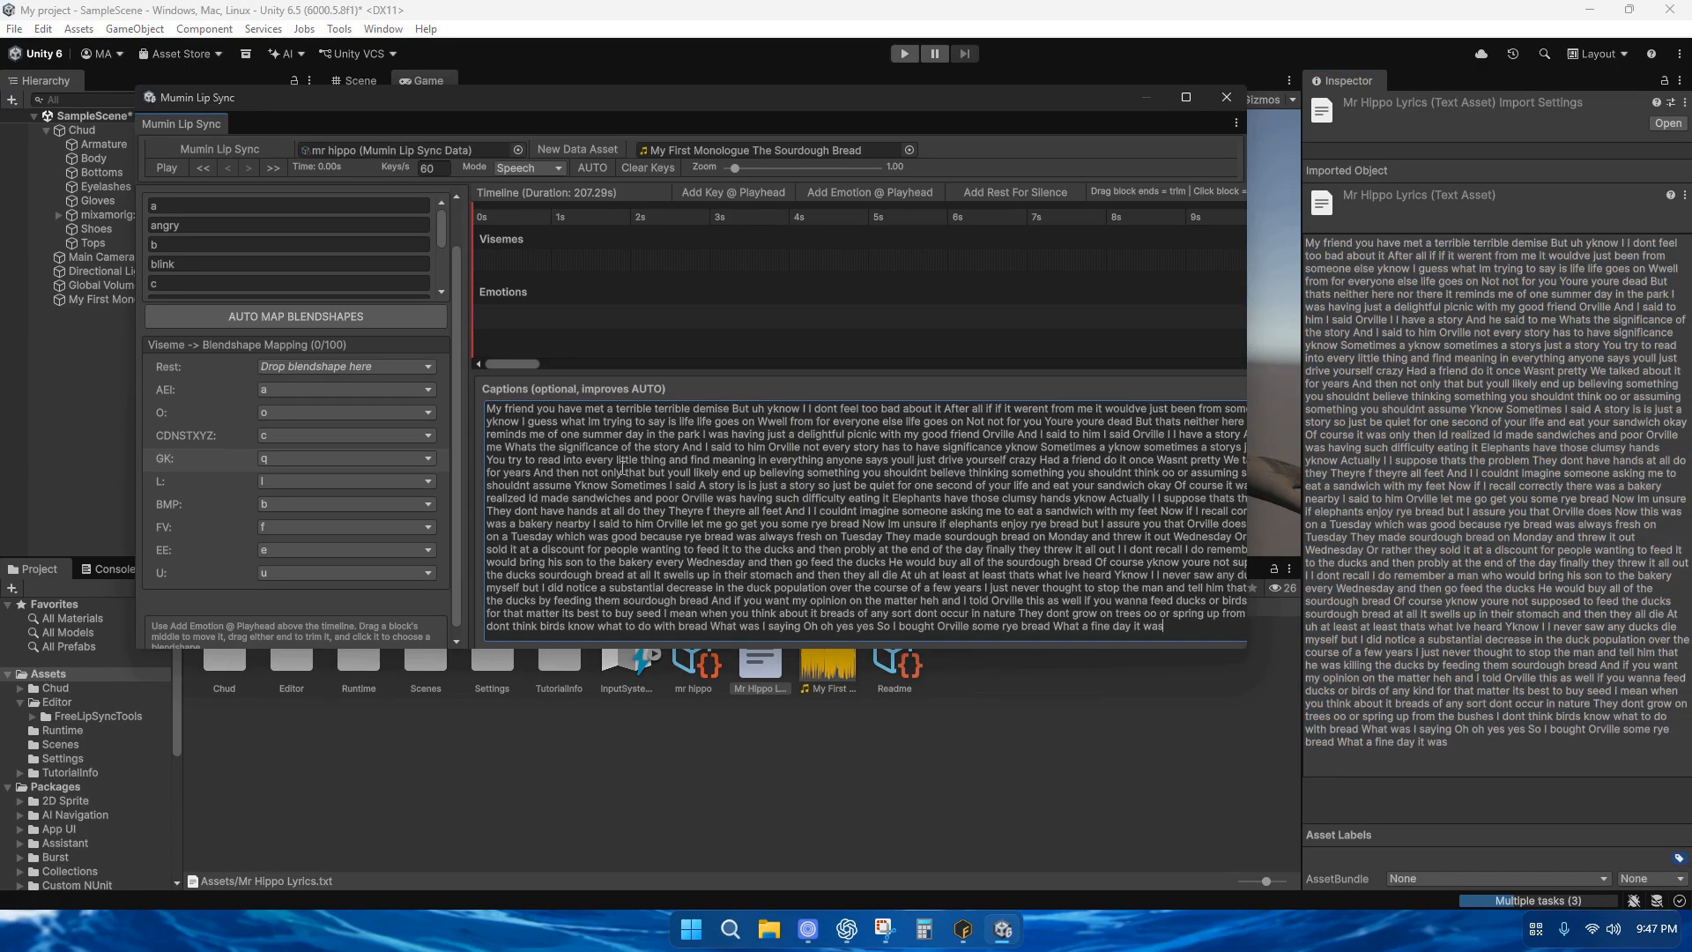
Widen the Mumin Lip Sync window, auto-generate the viseme keys from the audio and captions, and close the tool
drag(1247, 321, 1446, 329)
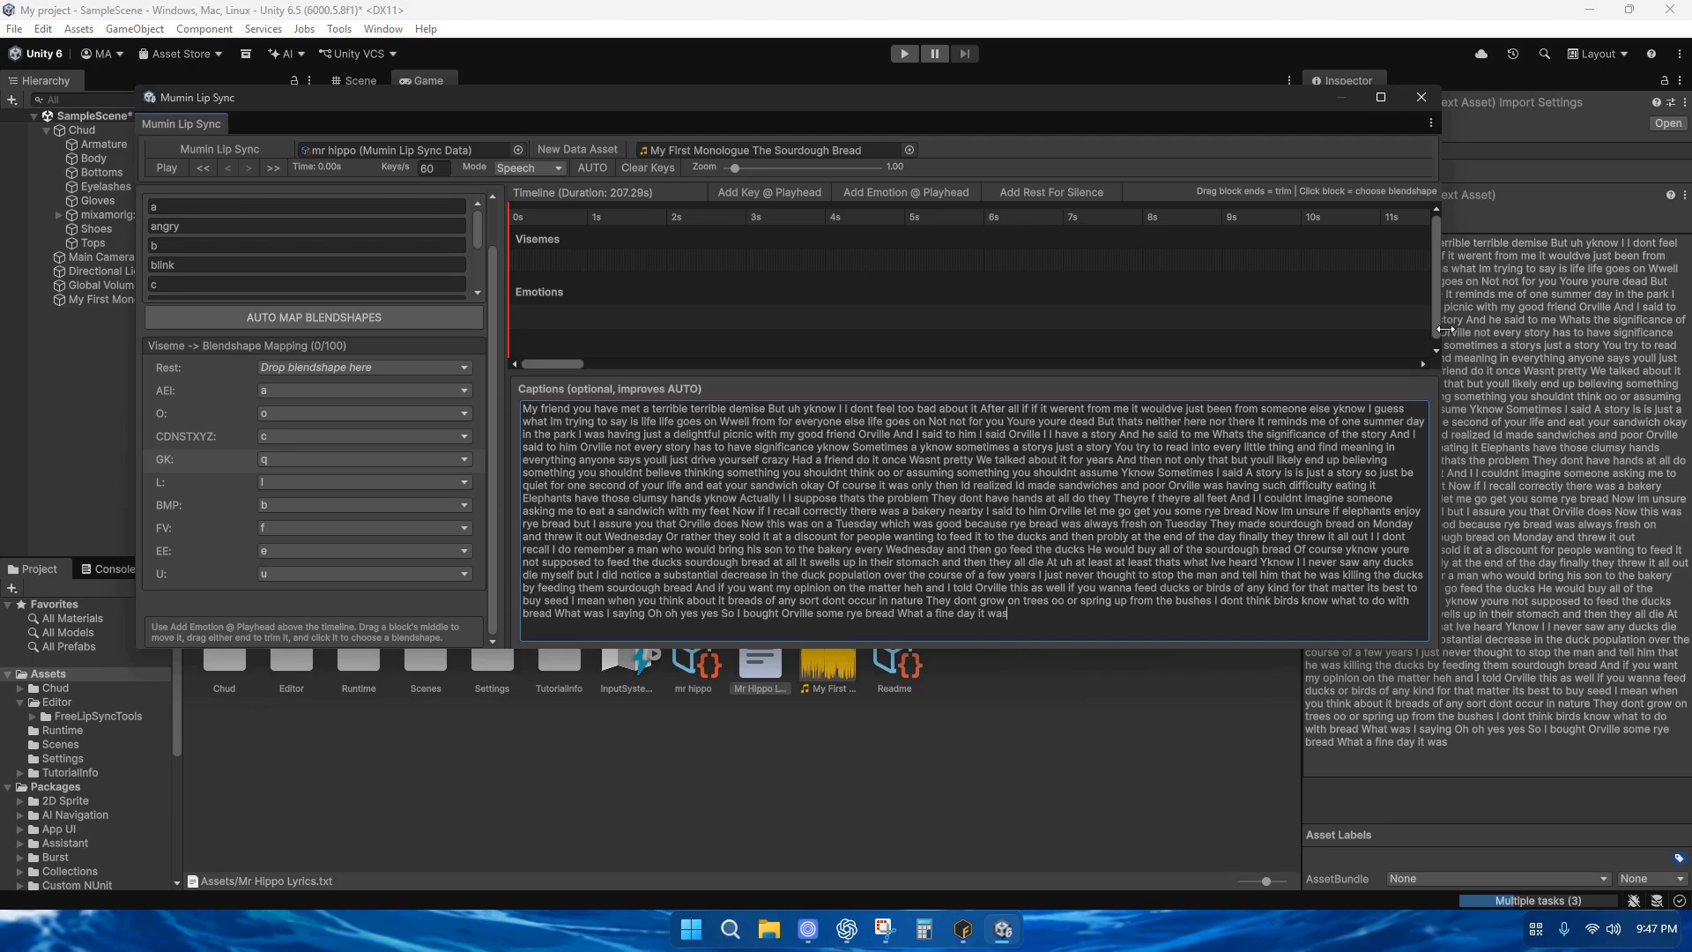
click(599, 166)
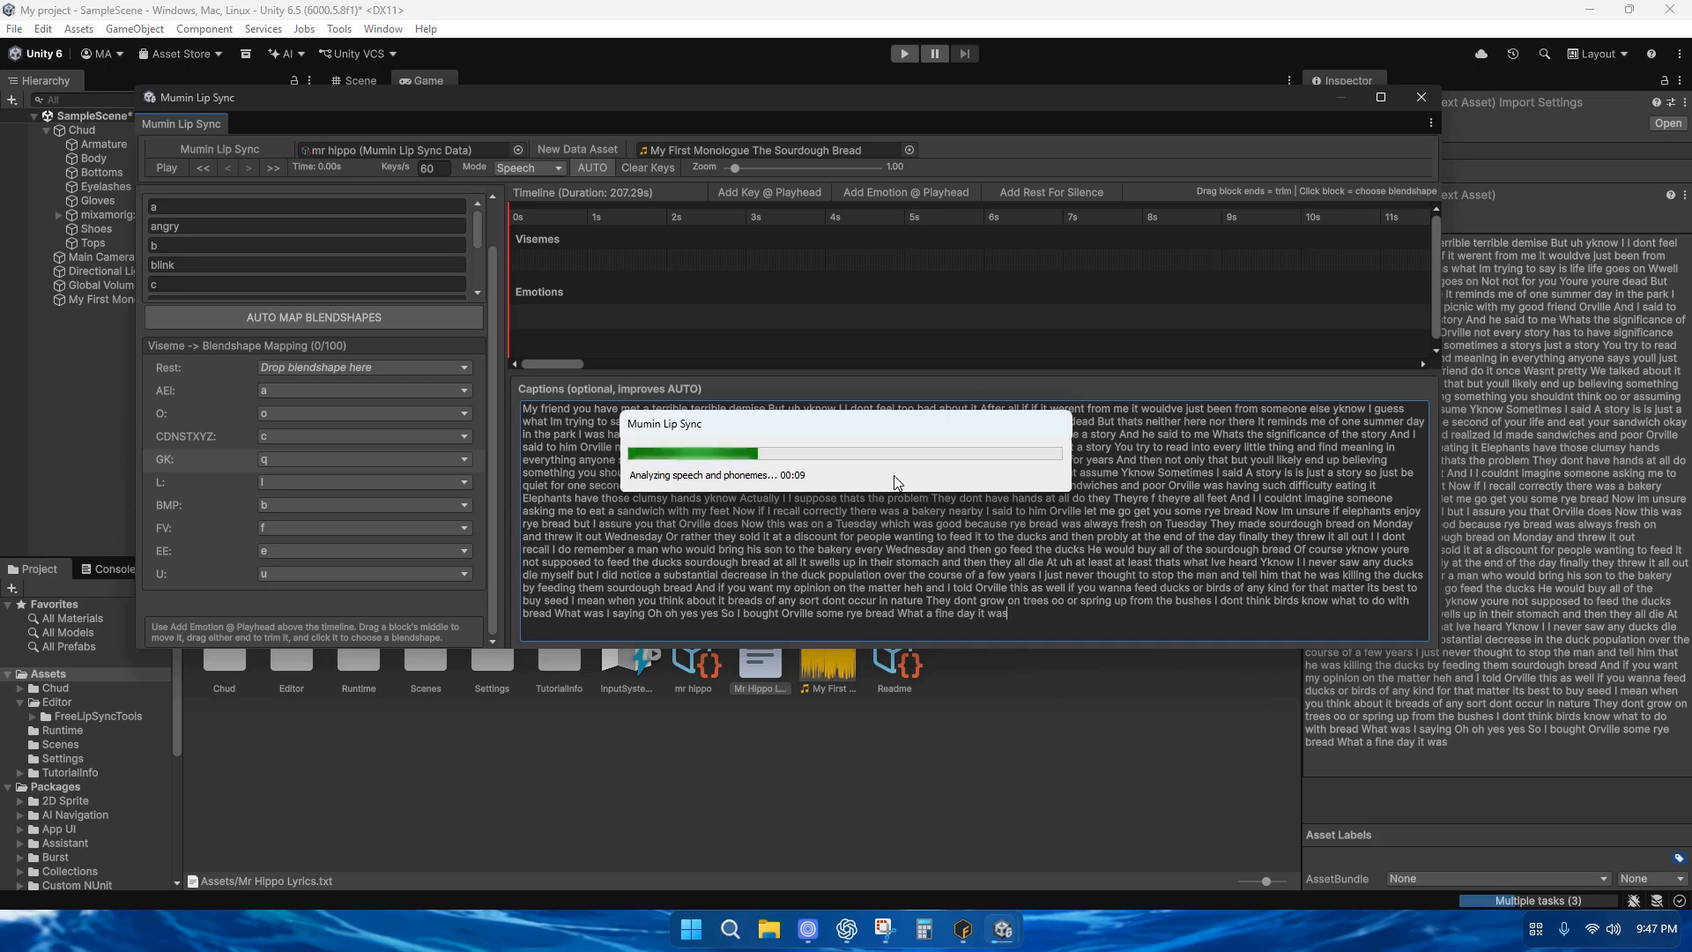
click(1420, 107)
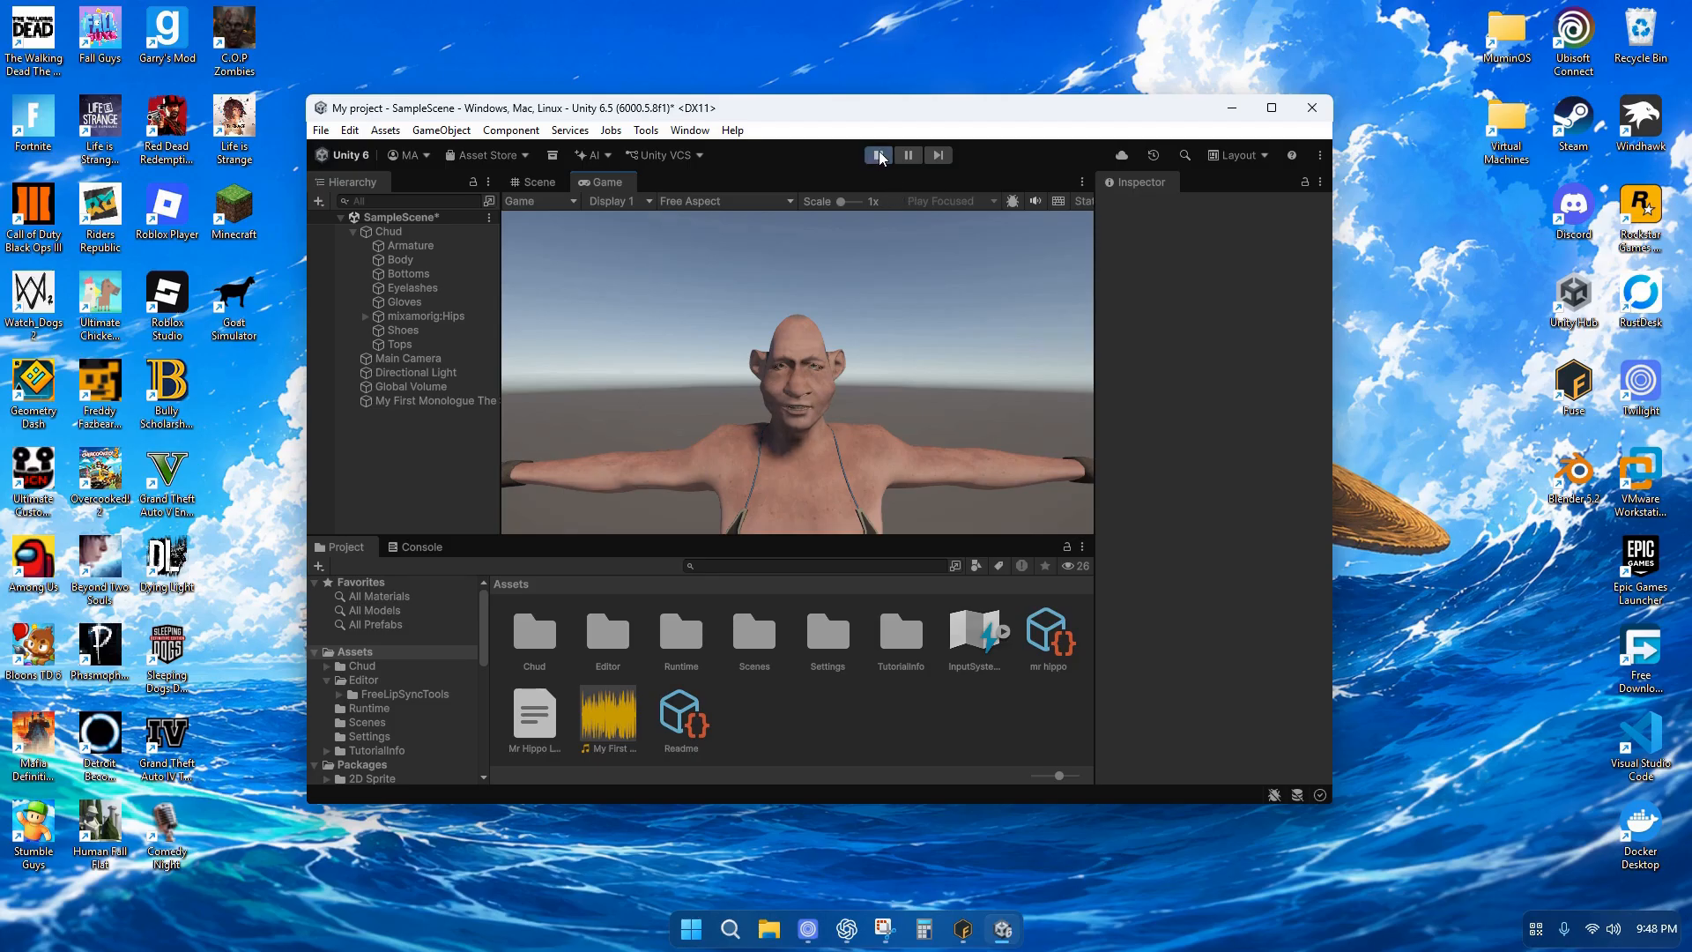
Stop the scene playback and add a Mumin Auto Blink component to Chud
click(880, 156)
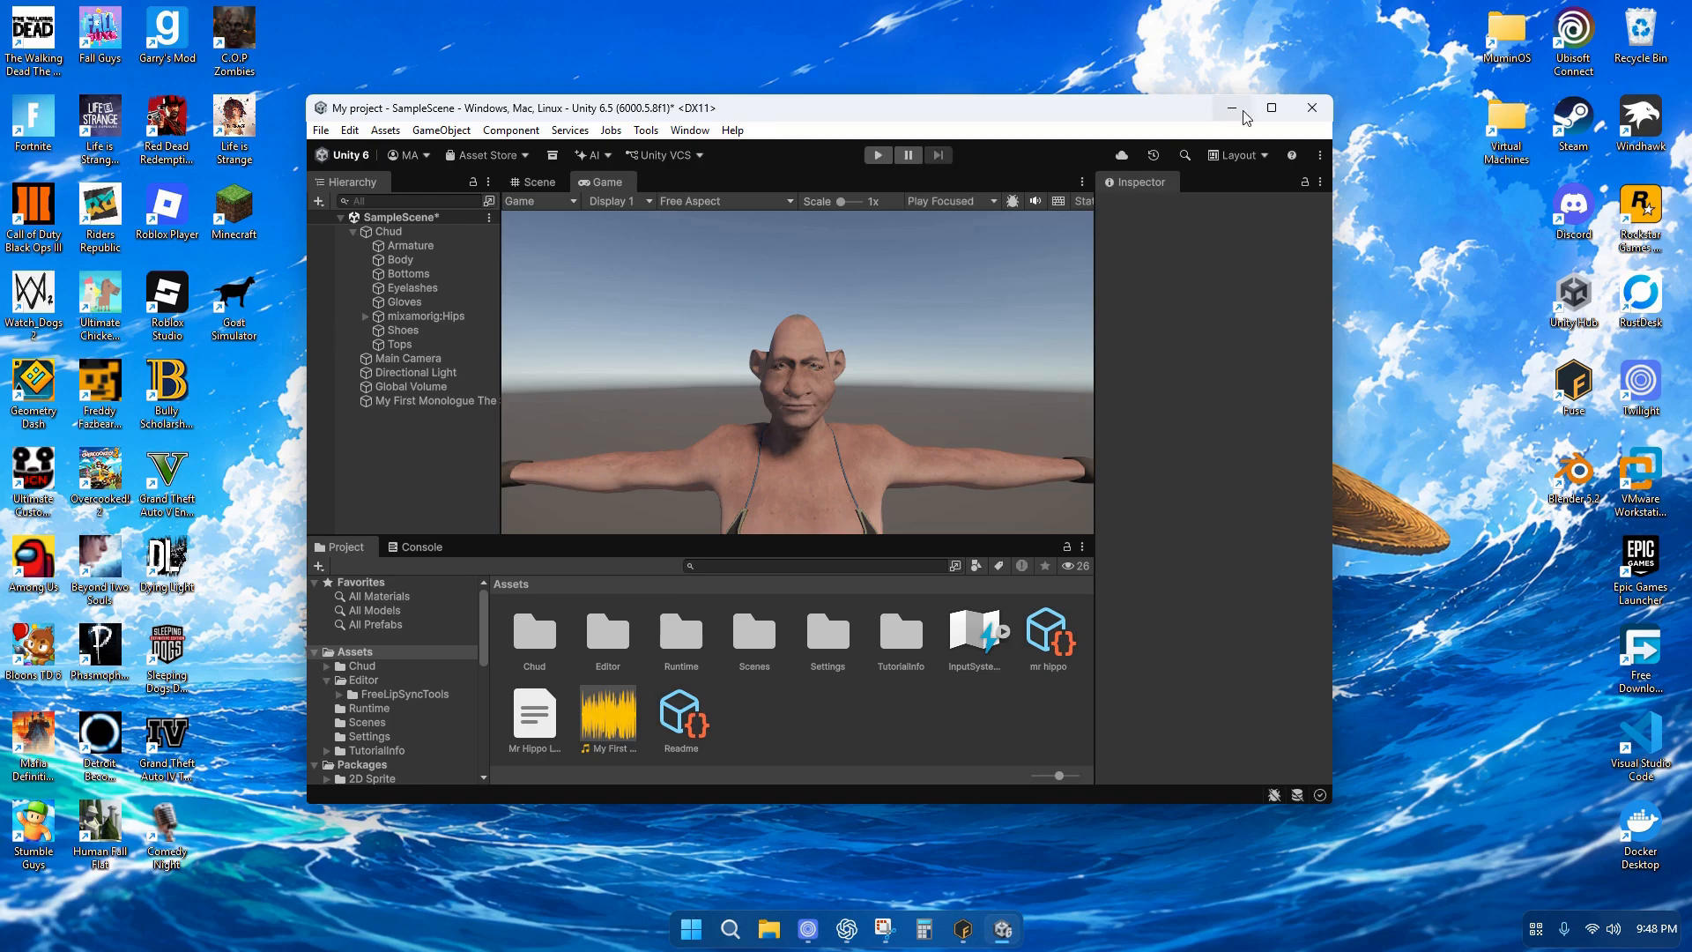
click(1272, 107)
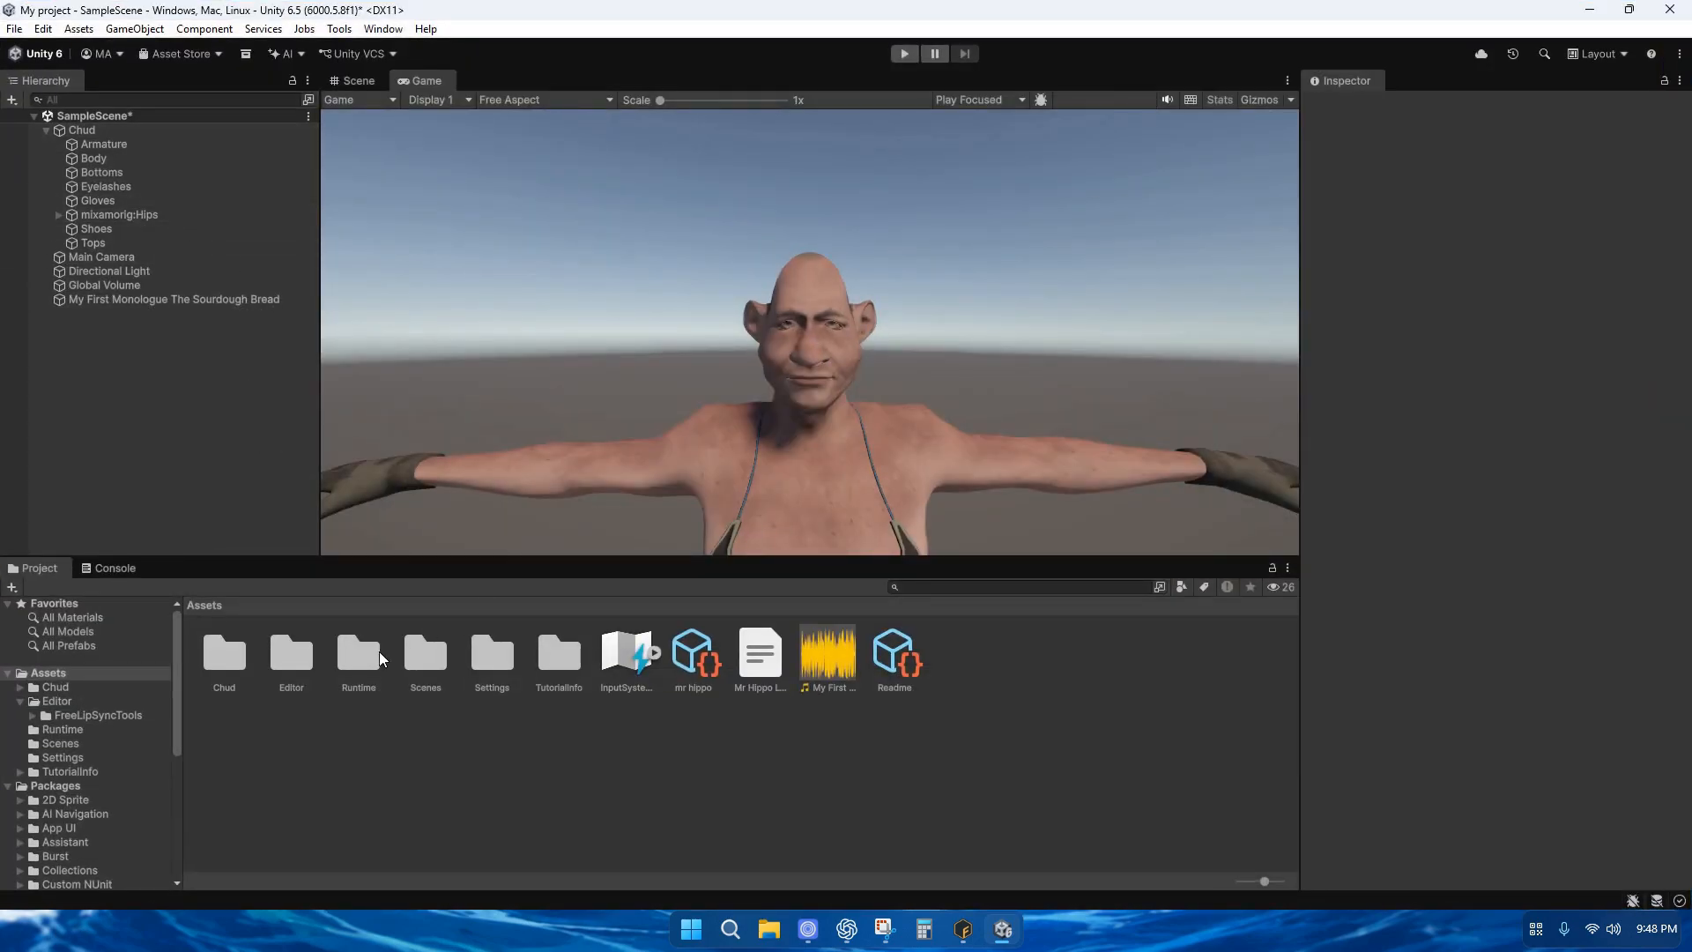
click(132, 137)
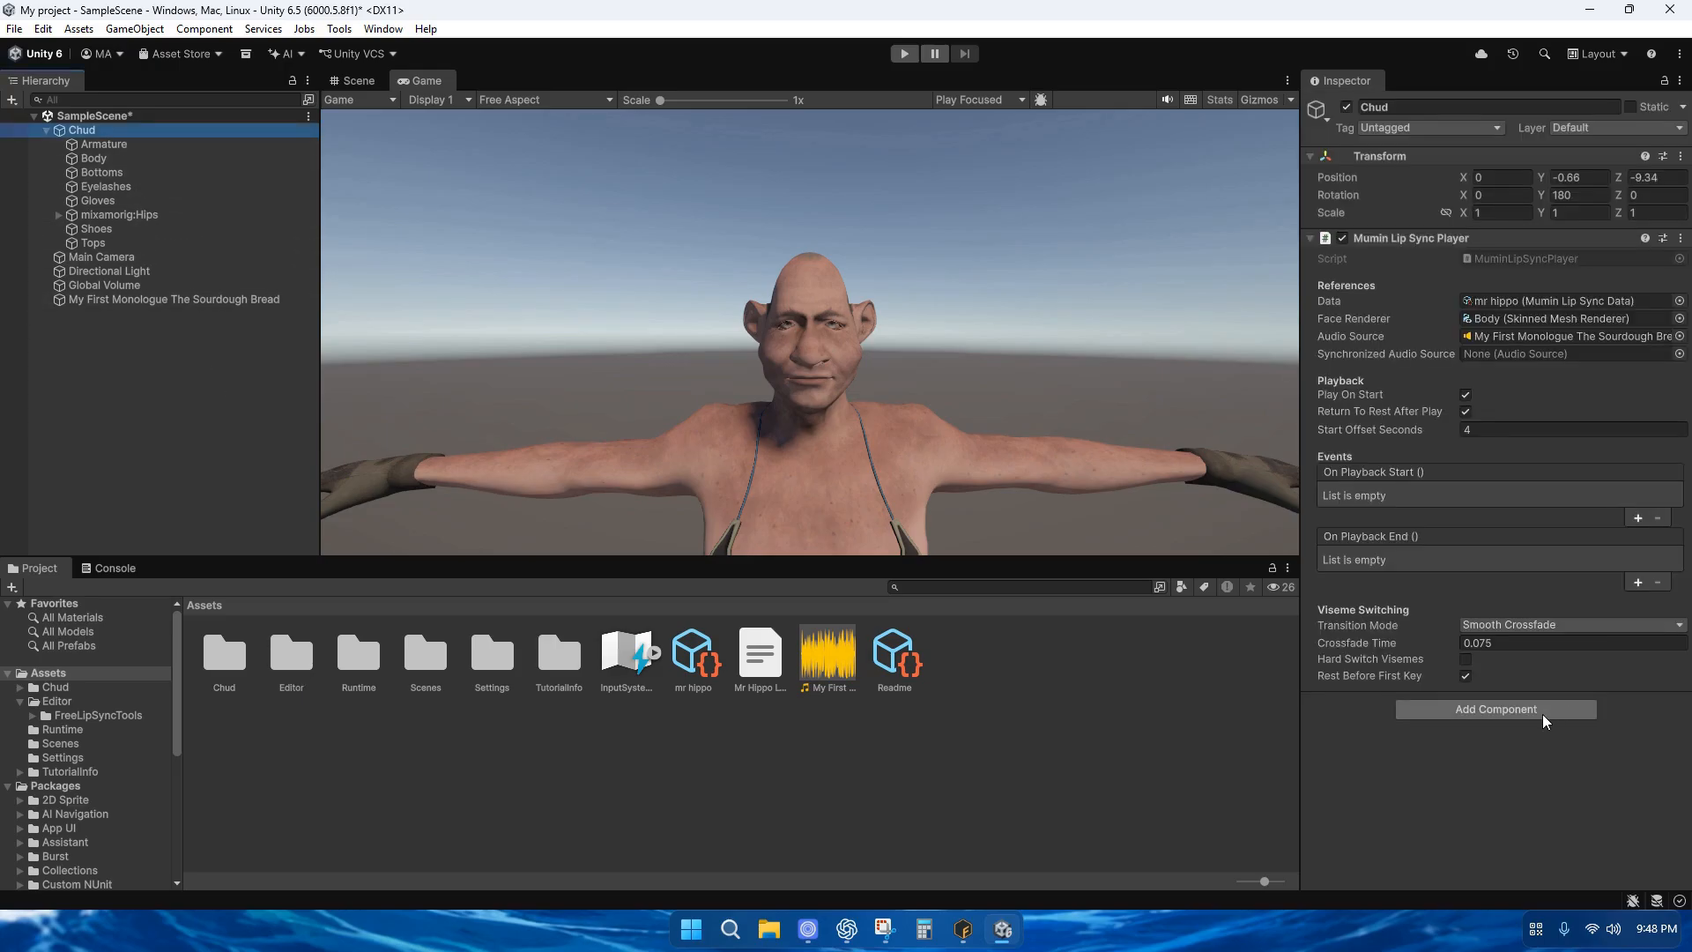
click(1543, 721)
text(blin)
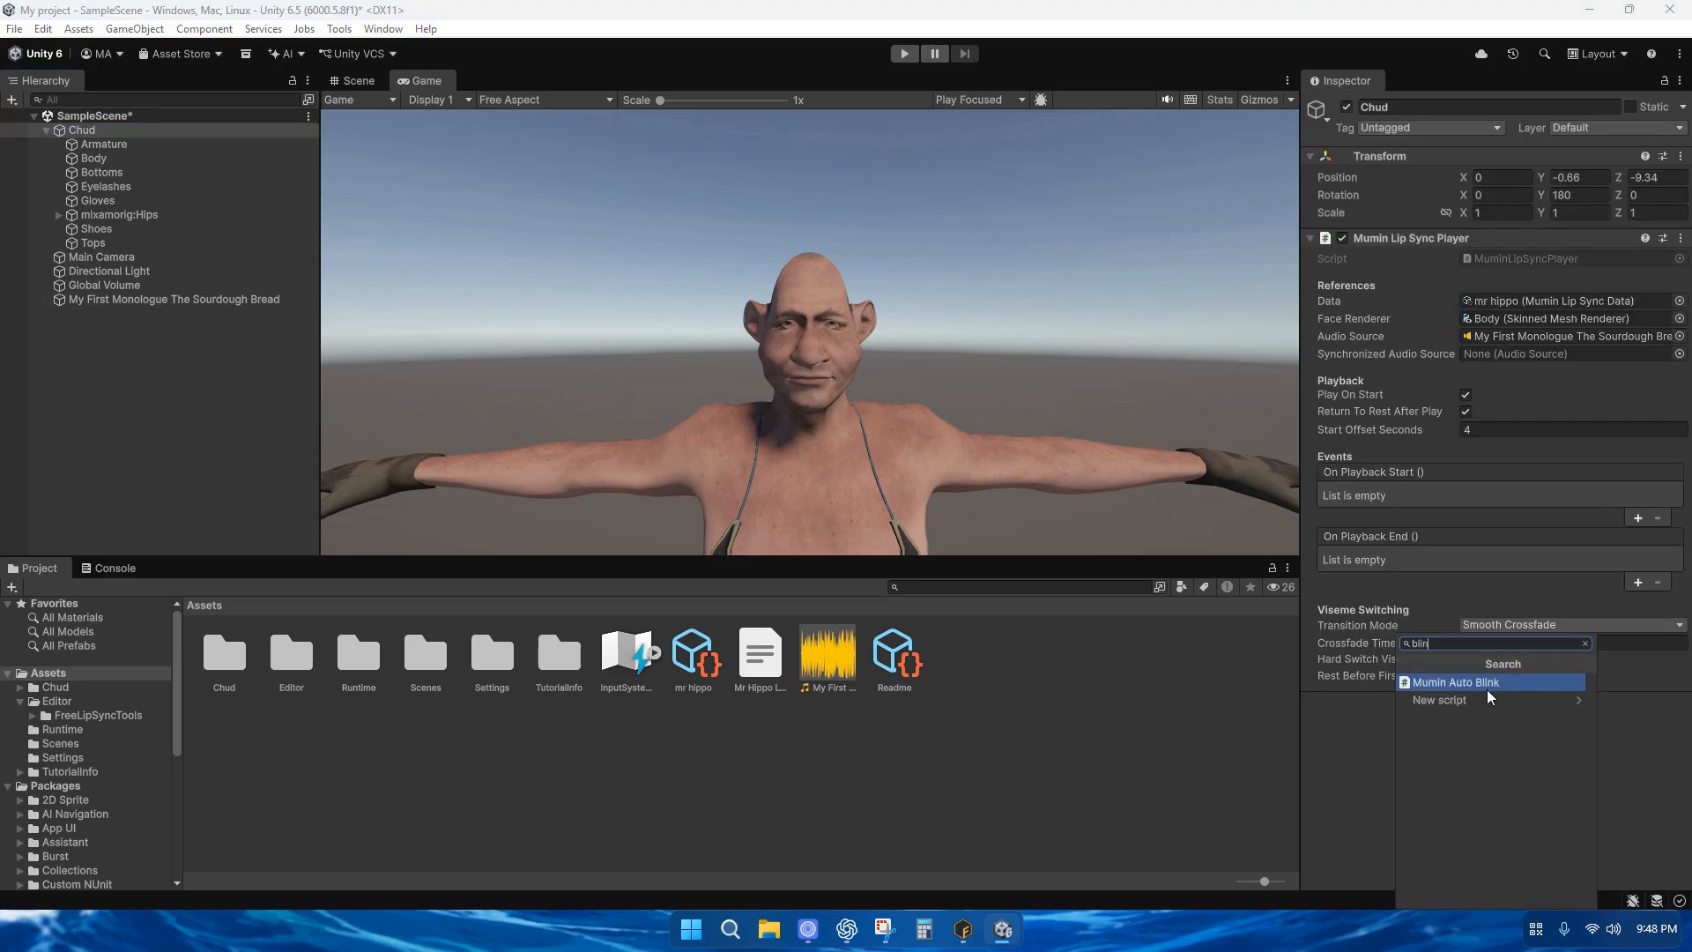
click(1488, 684)
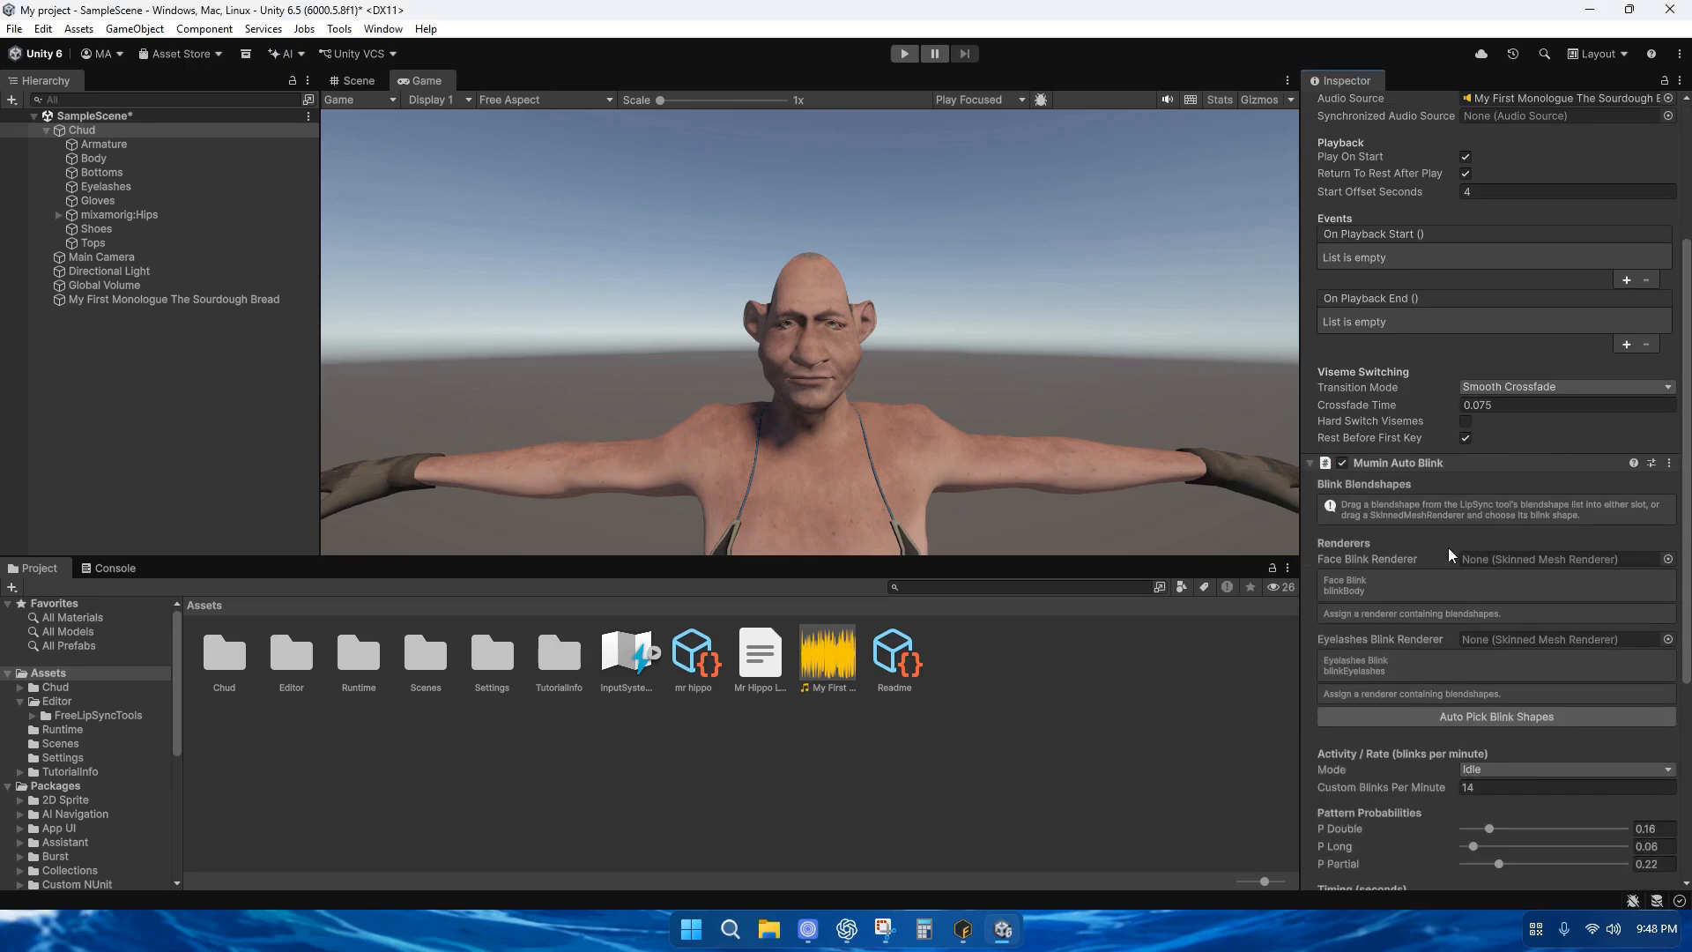
Assign Body as the Face Blink Renderer and Eyelashes as the Eyelashes Blink Renderer, both using the blink blendshape
drag(93, 157, 1513, 559)
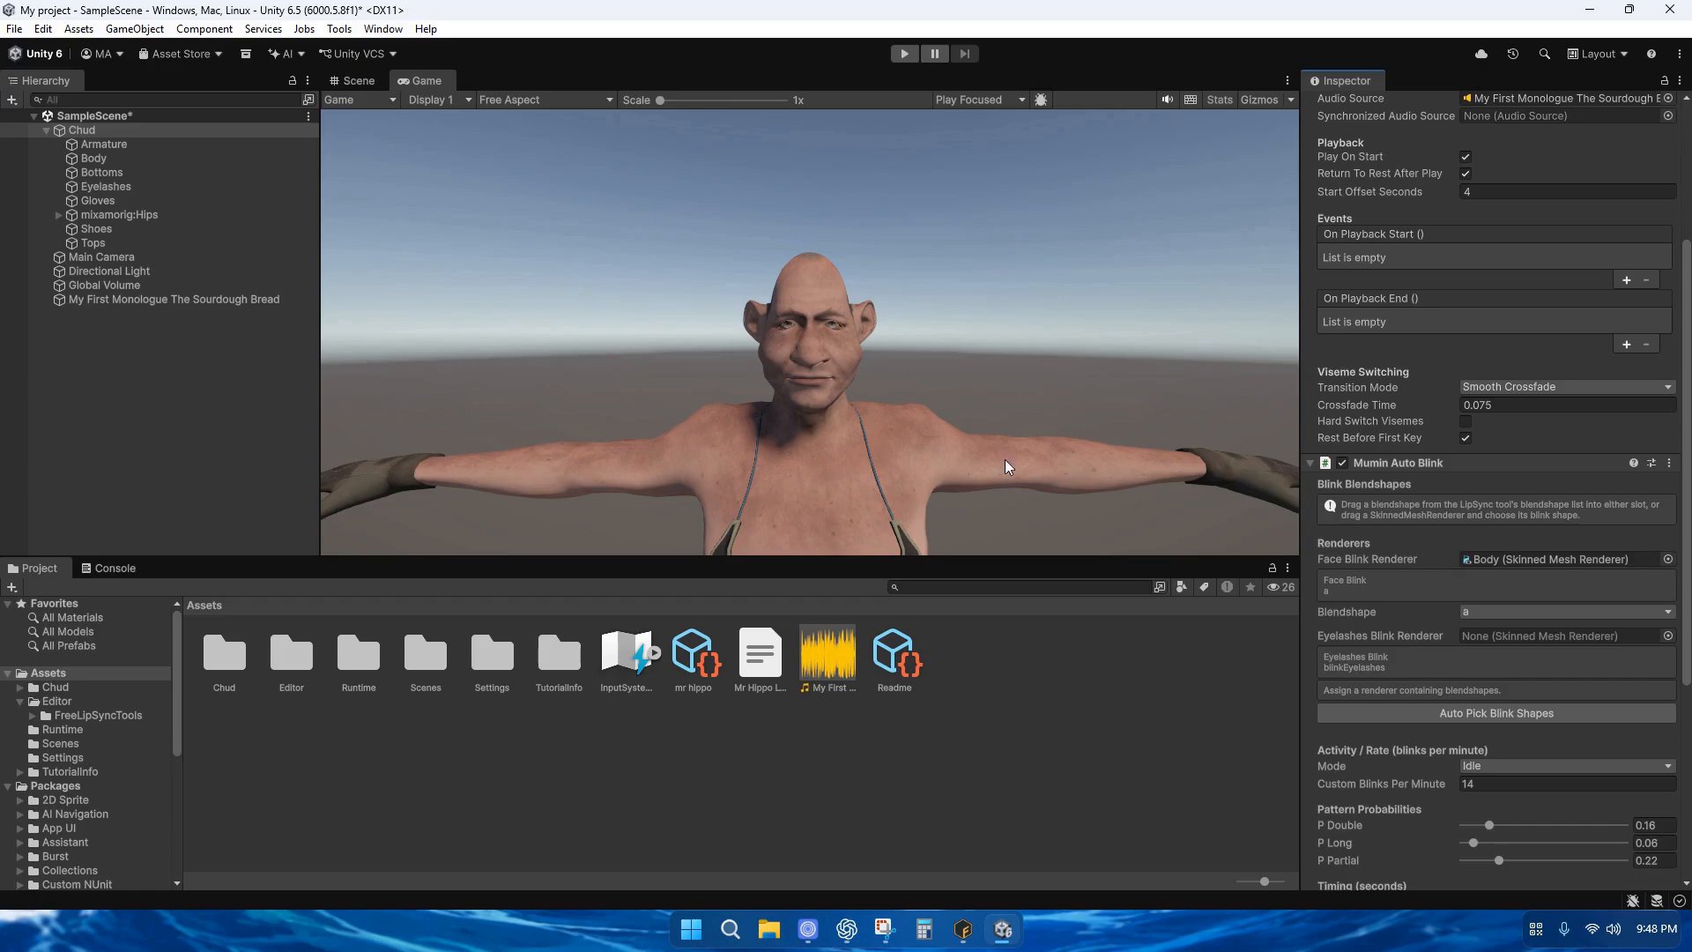
drag(100, 165, 1398, 532)
drag(1517, 620, 1522, 636)
click(1521, 620)
click(1512, 691)
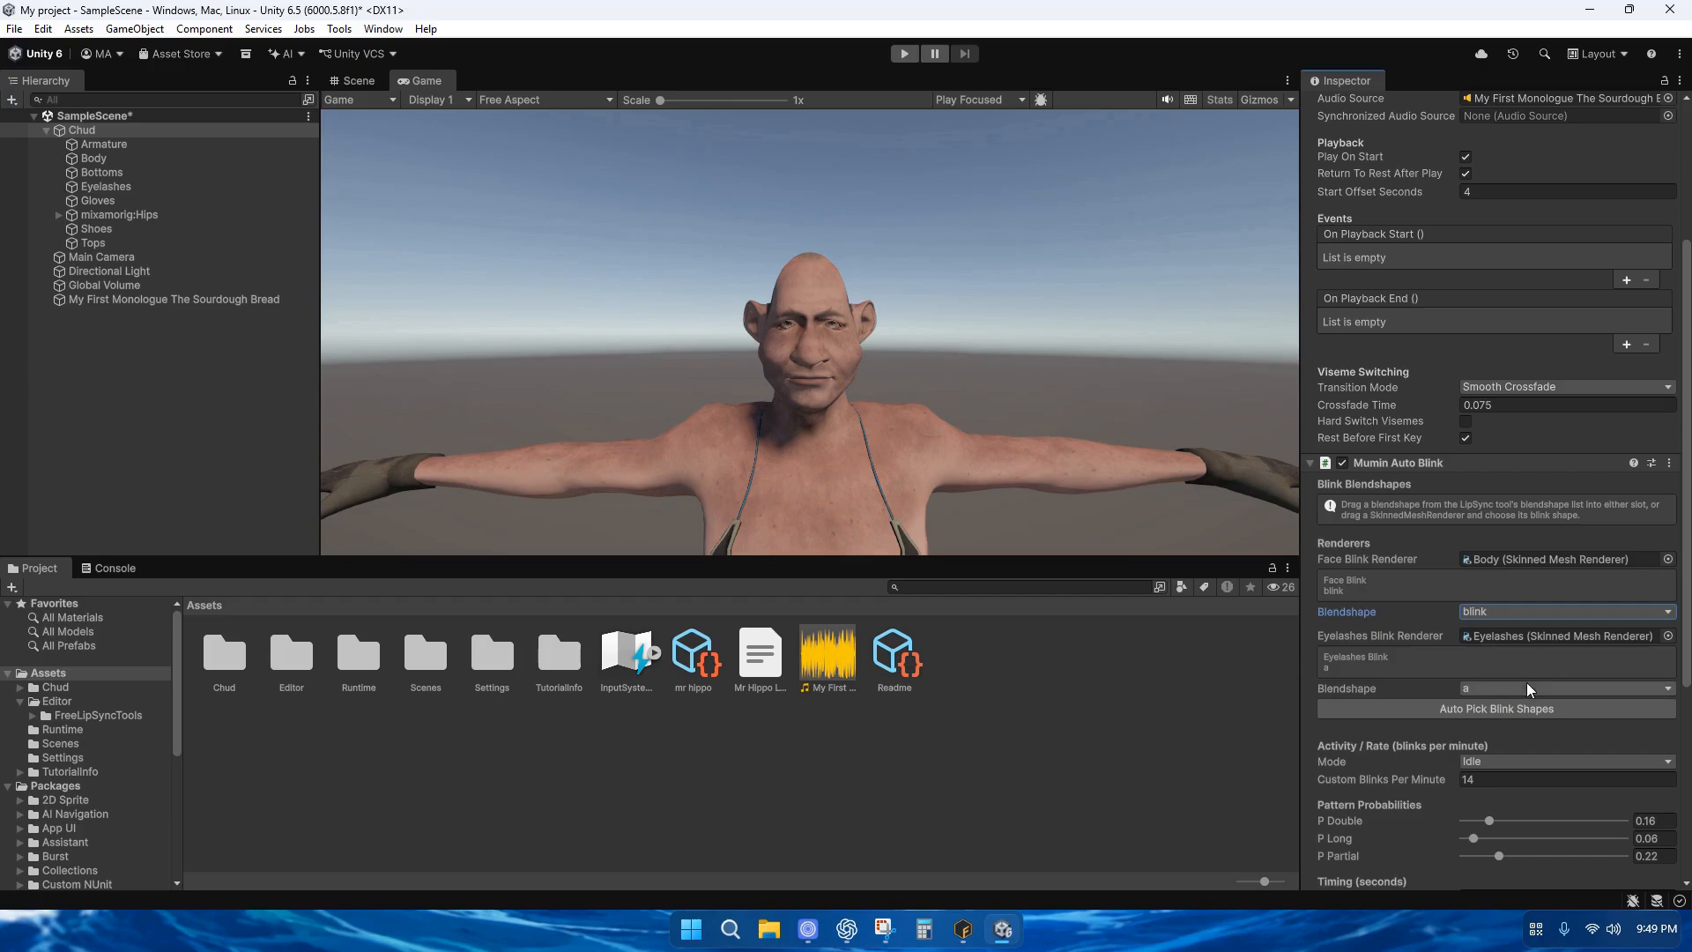
click(1513, 691)
click(1520, 493)
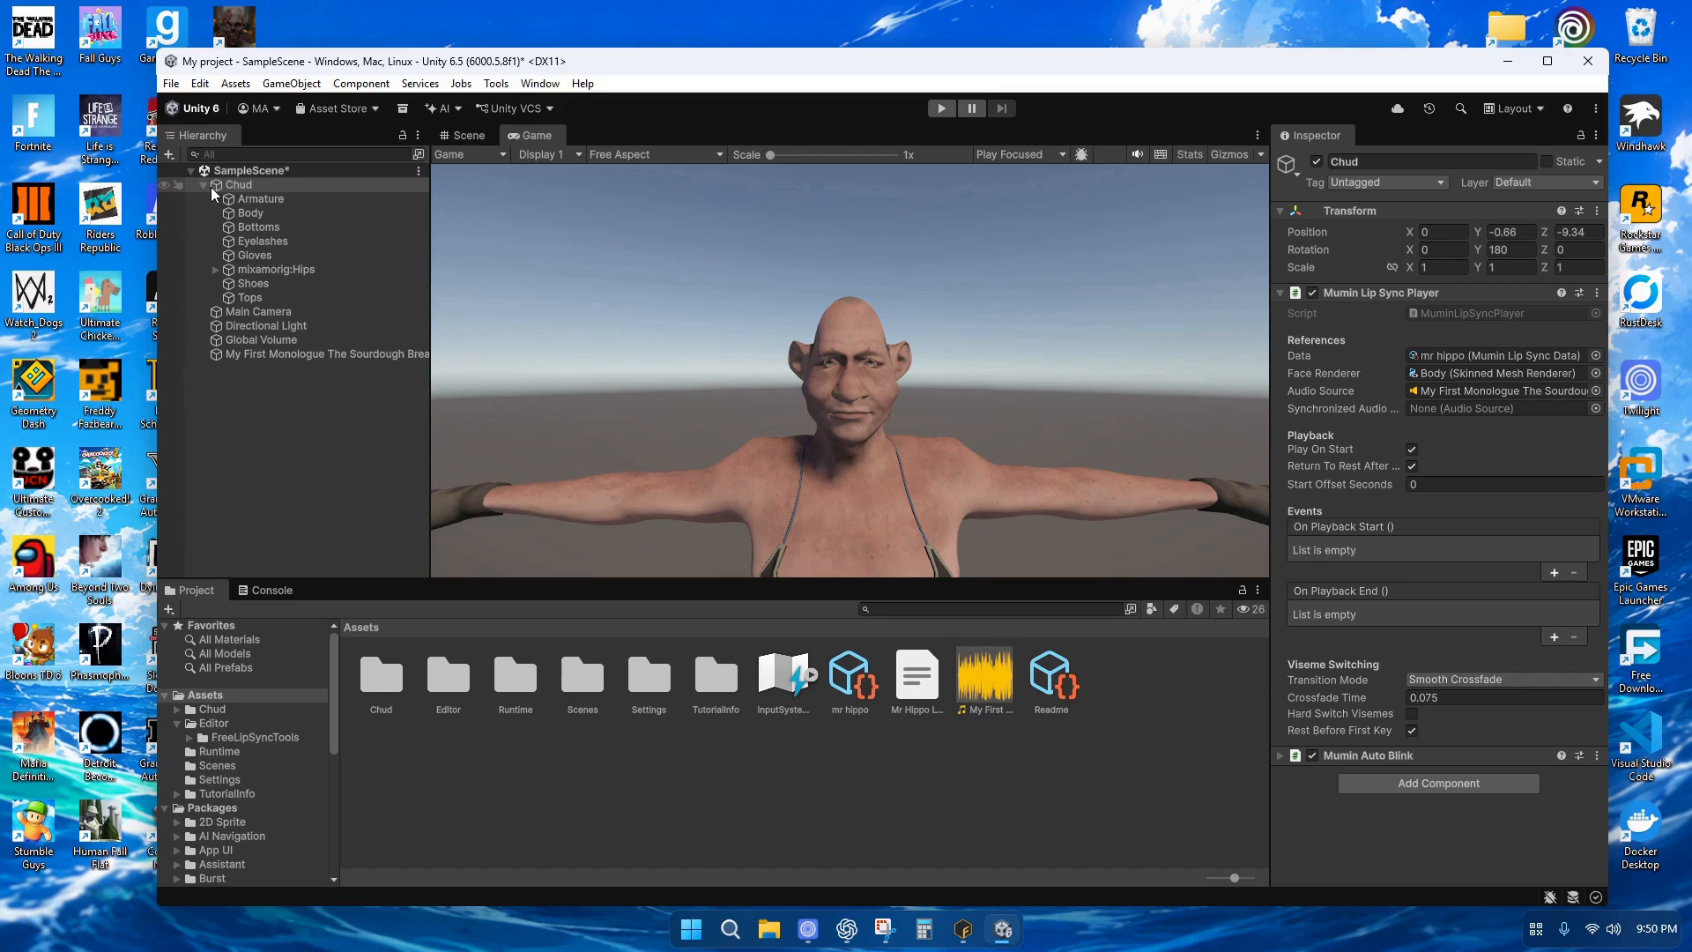
Collapse Chud's lip sync and blink components and add a Mumin Eye Tracking component
click(1280, 292)
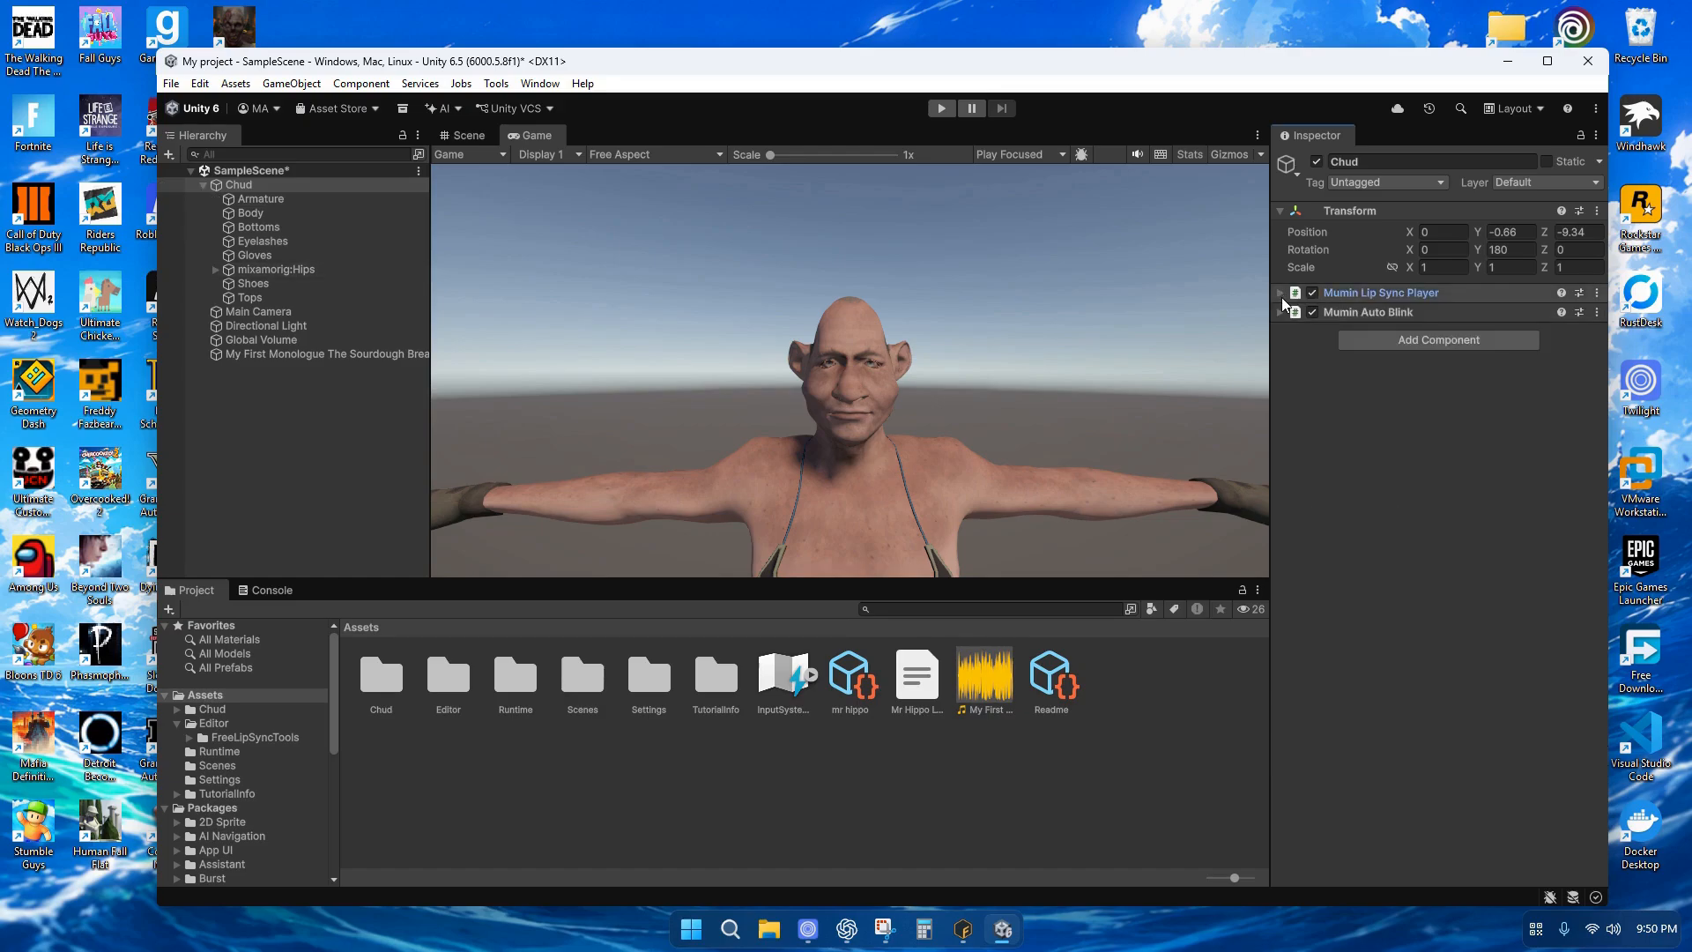
click(1281, 313)
click(1280, 312)
click(1440, 339)
text(ey)
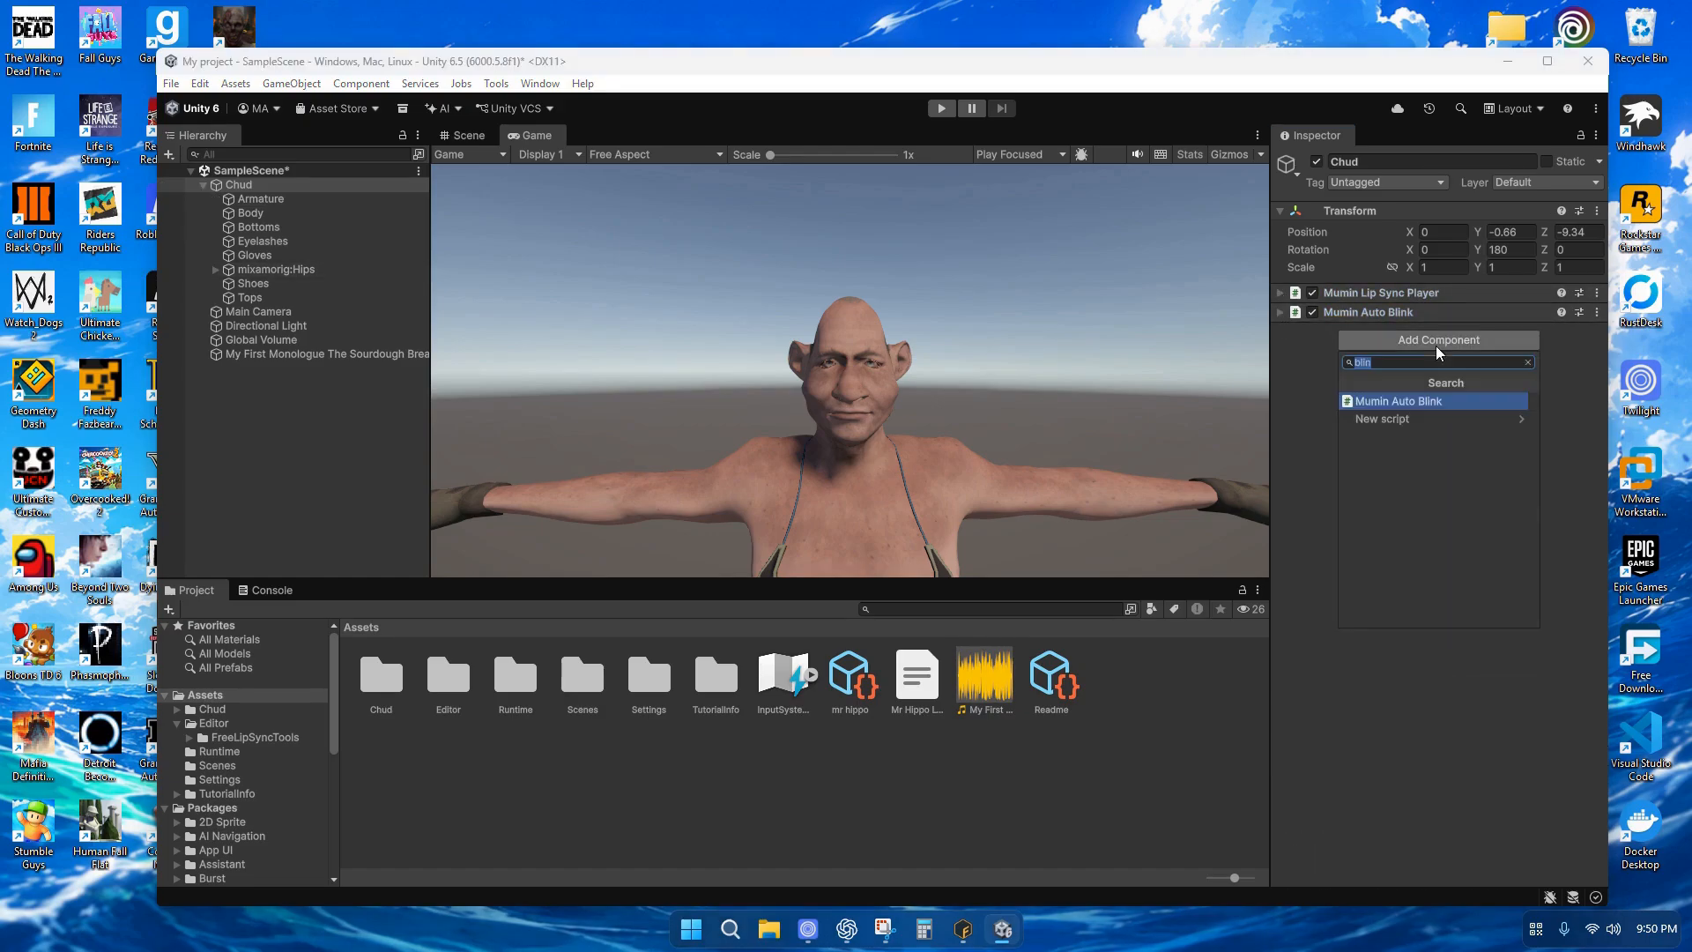
click(1437, 402)
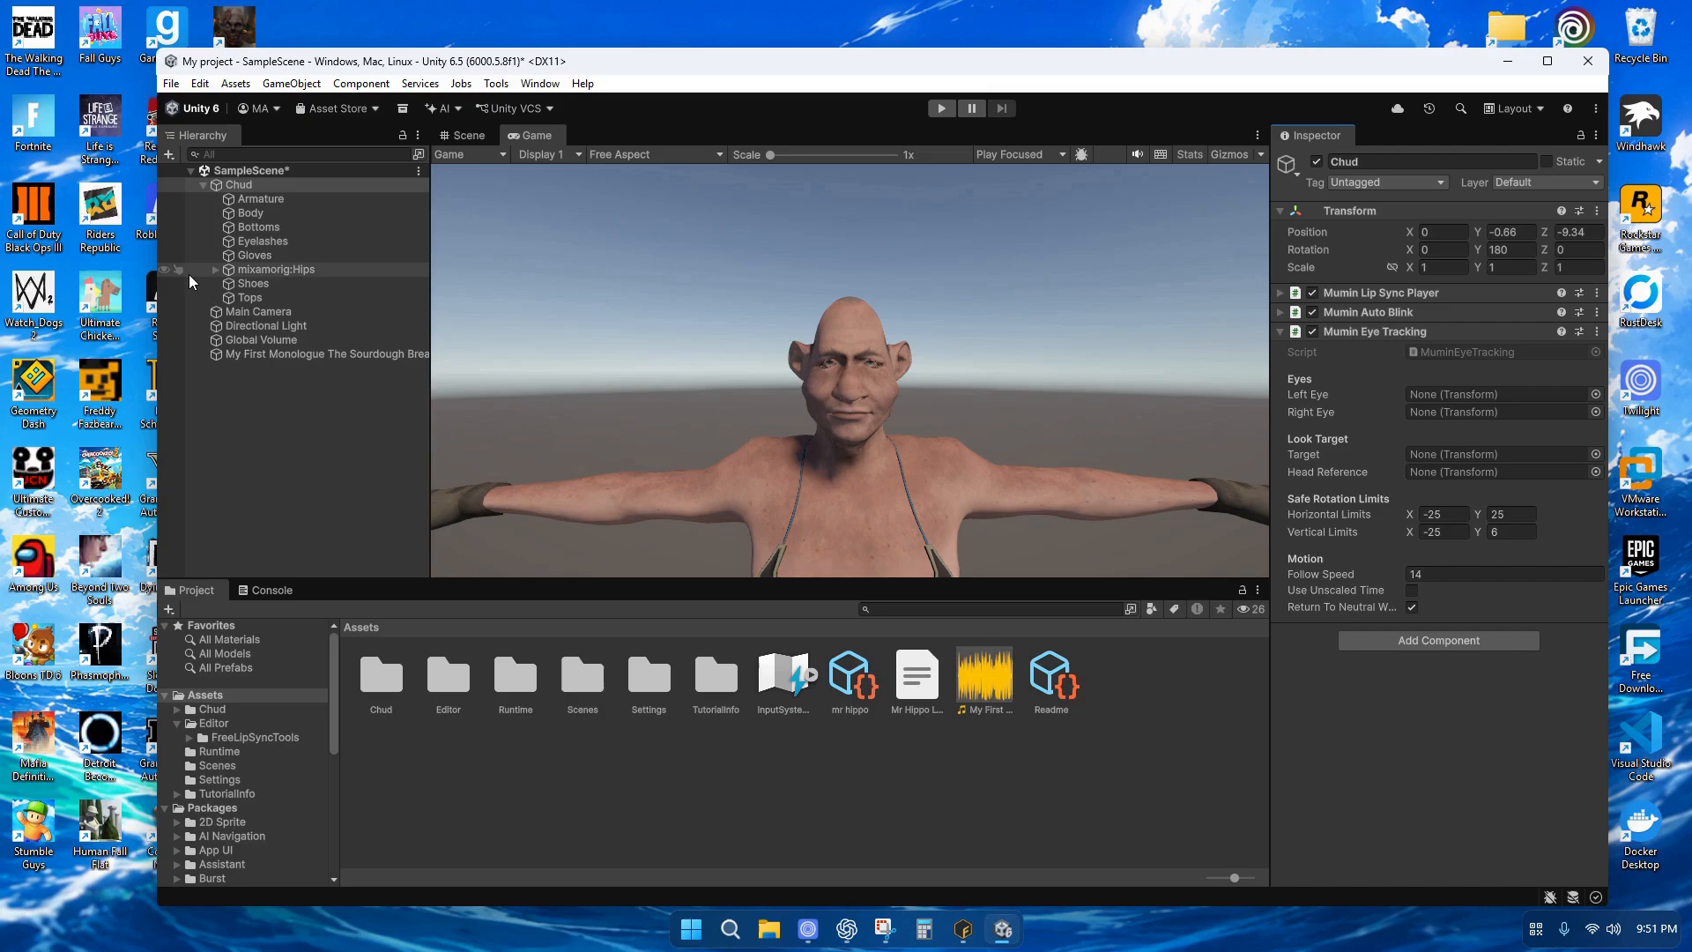
Assign the LeftEye and RightEye bones under mixamorig:Head as the Left Eye and Right Eye of Mumin Eye Tracking
click(214, 269)
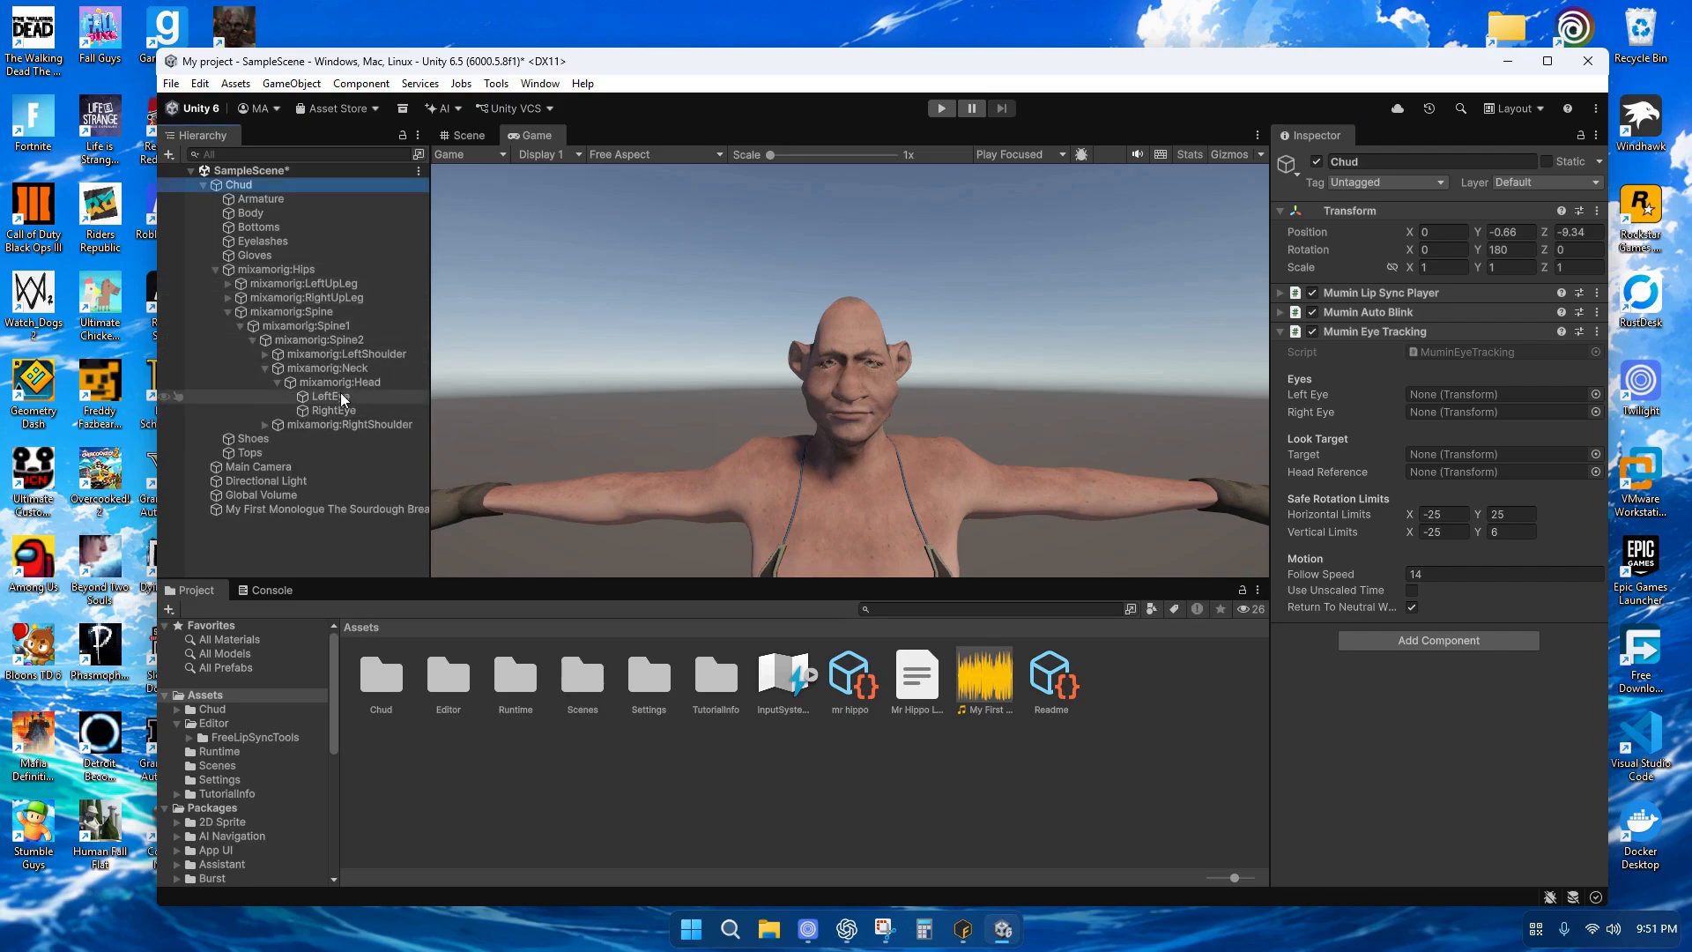
drag(327, 398, 1490, 411)
click(214, 269)
Create a cube as a child of Chud and name it Look Target
right_click(232, 184)
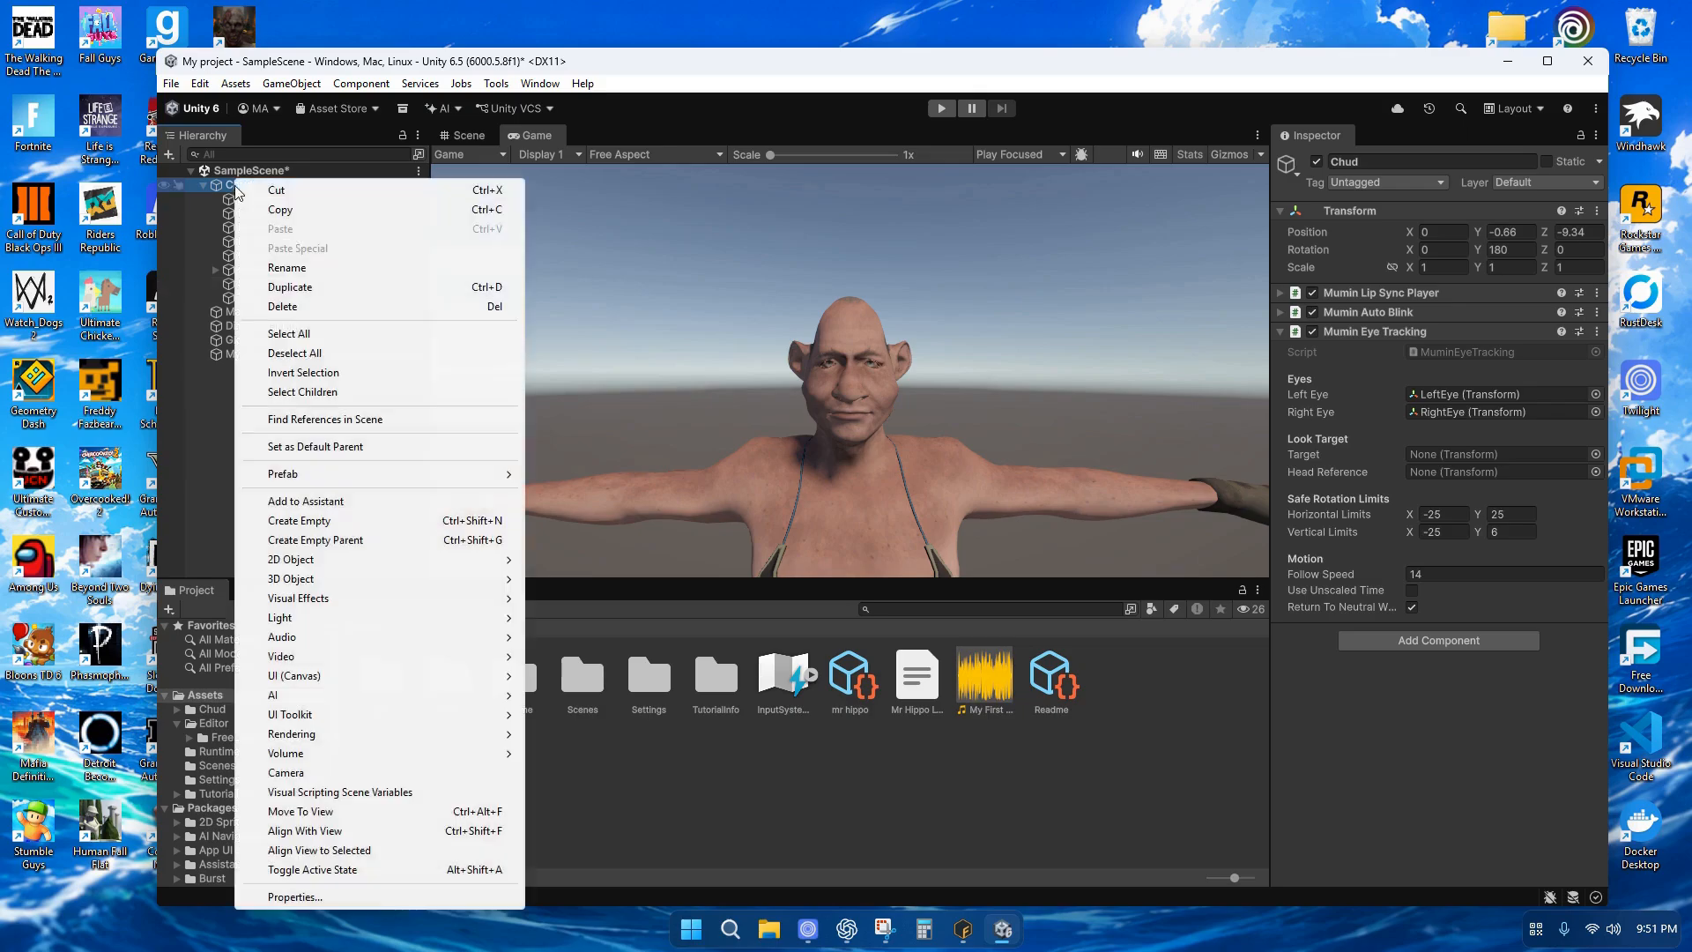
mouse_move(445, 578)
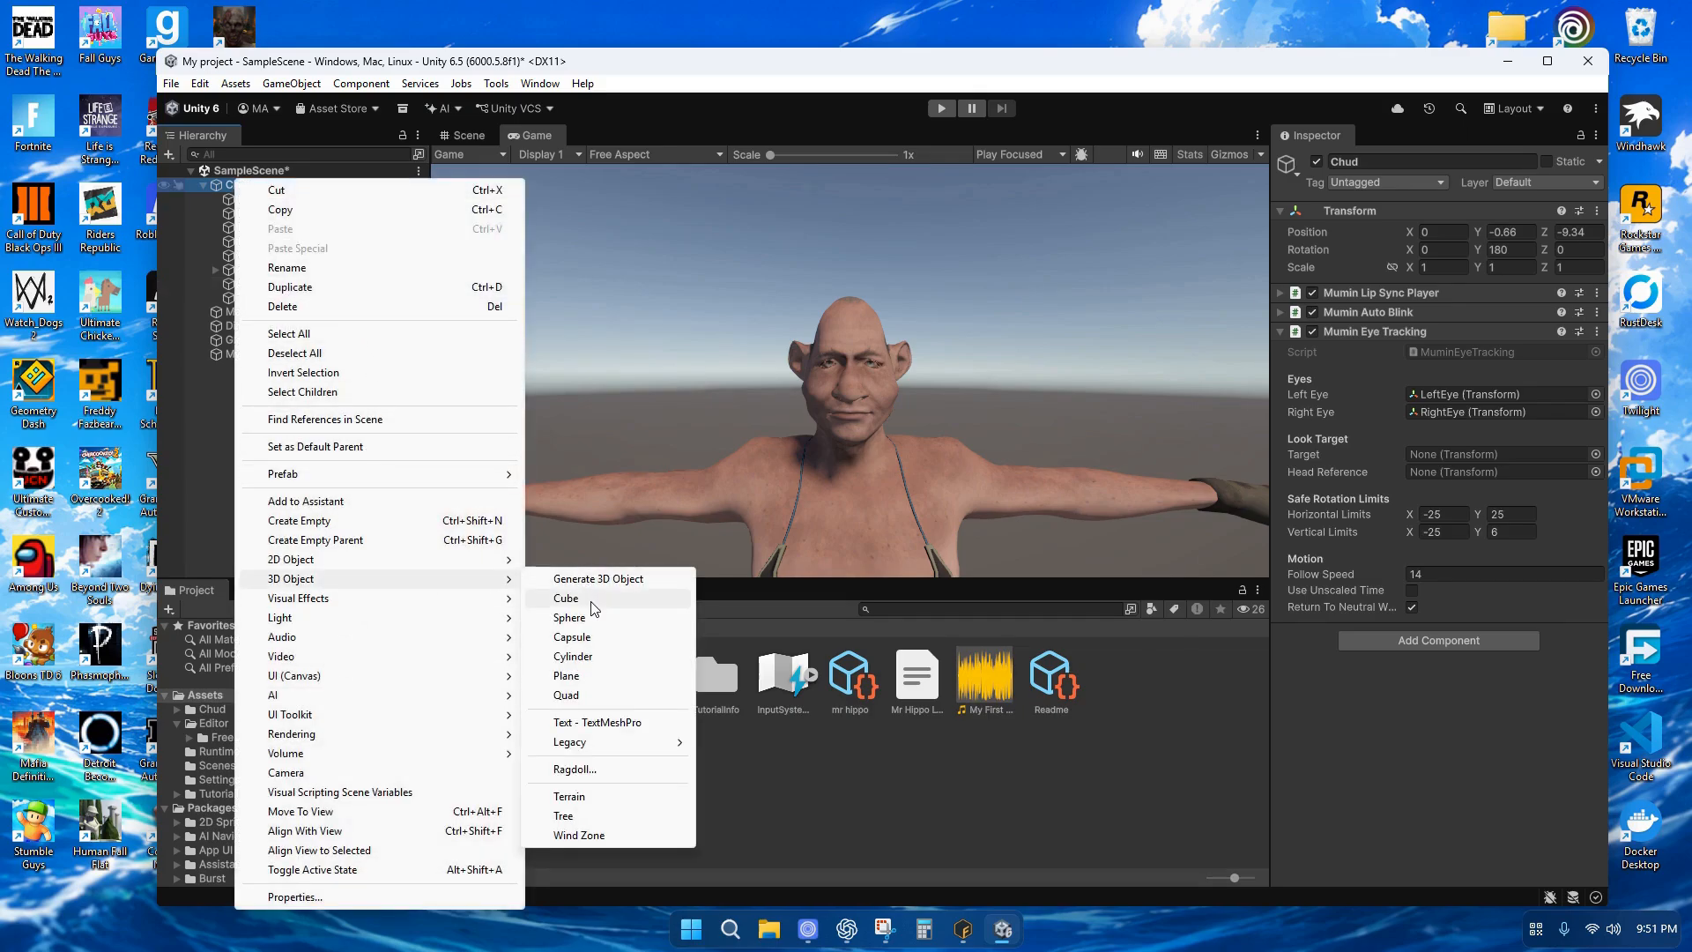
click(590, 599)
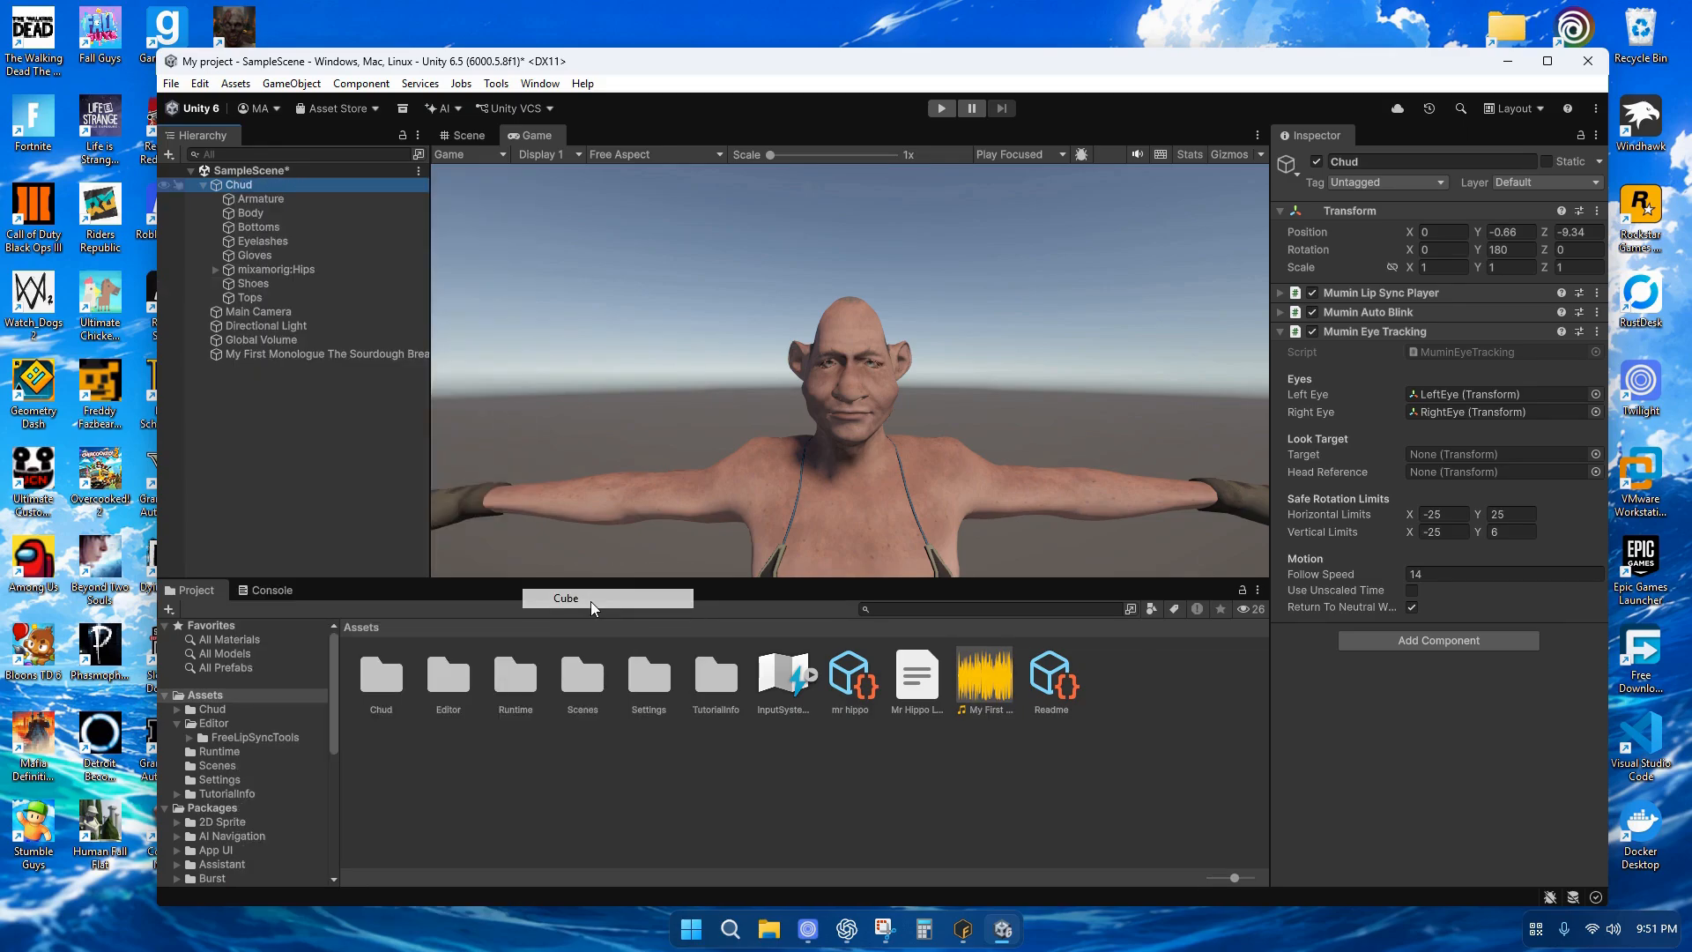
text(Look Target)
key(Return)
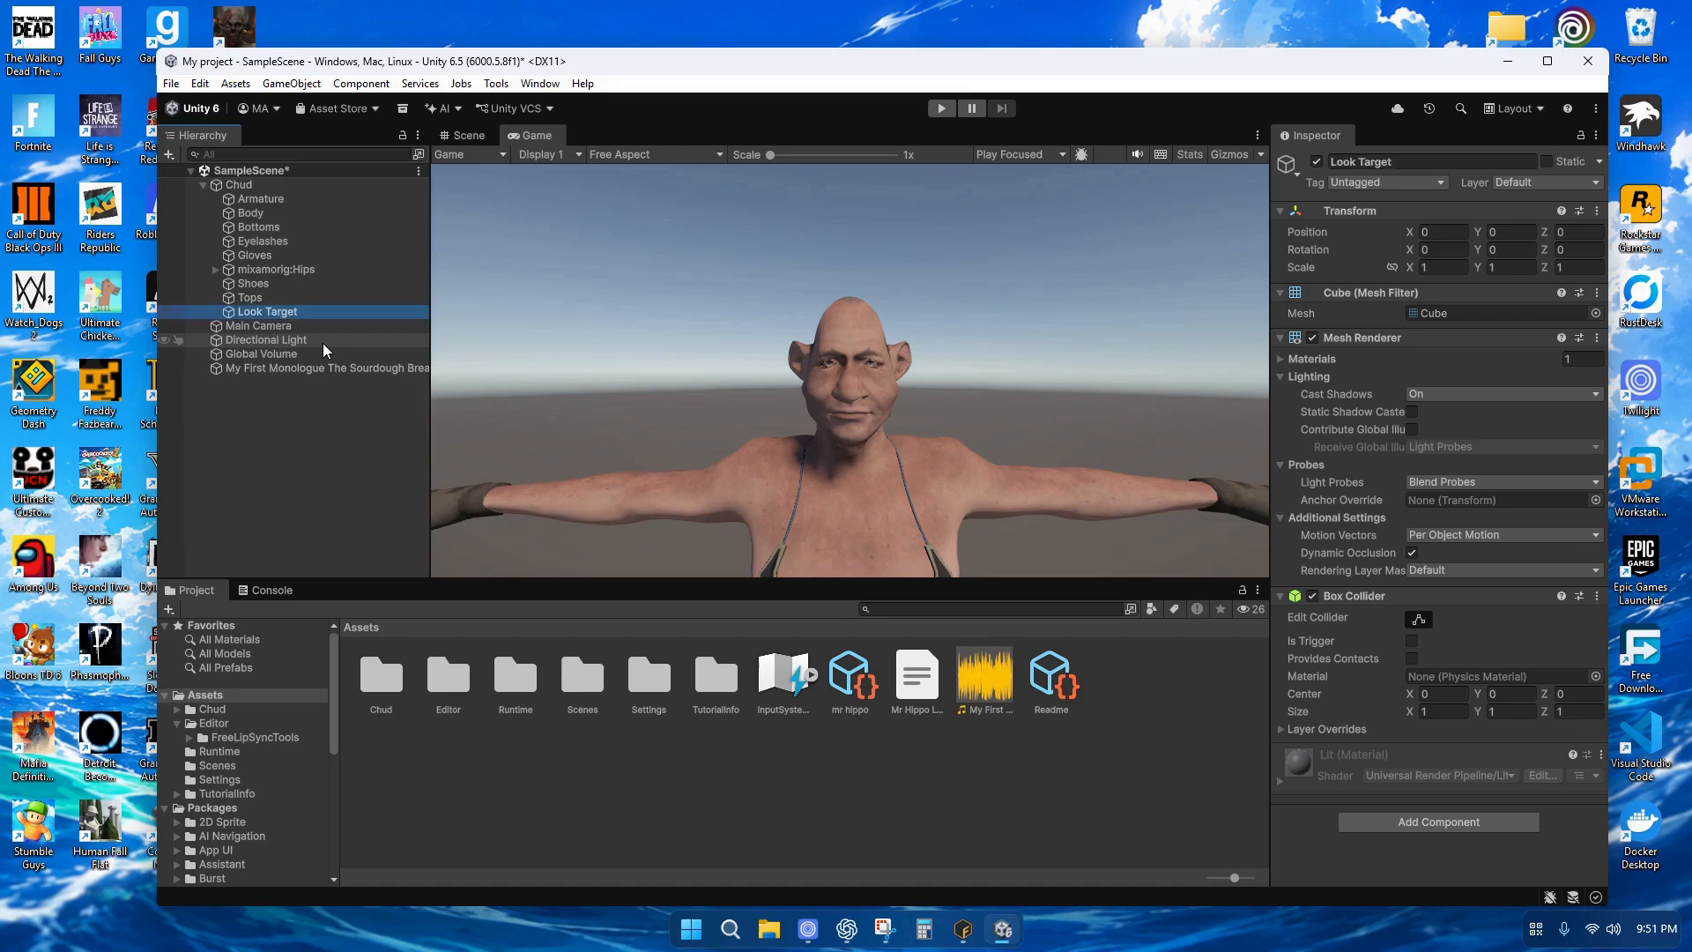
In Chud's Mumin Eye Tracking, assign Look Target as the Target and mixamorig:Head as the Head Reference
click(239, 185)
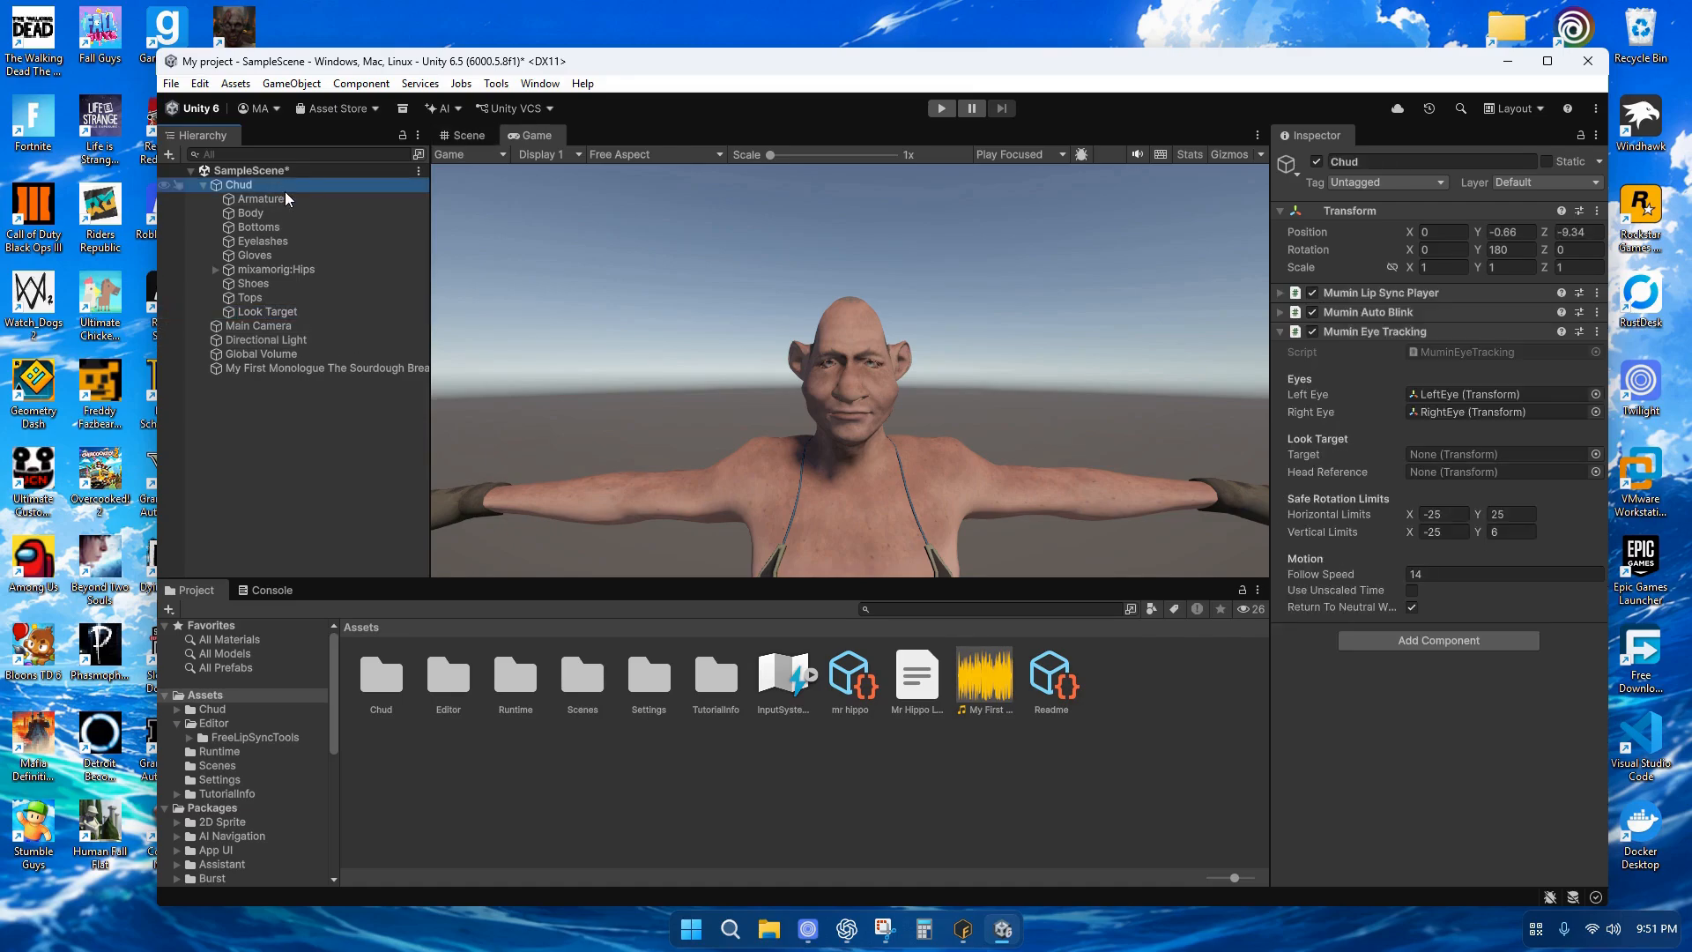
drag(264, 312, 1466, 456)
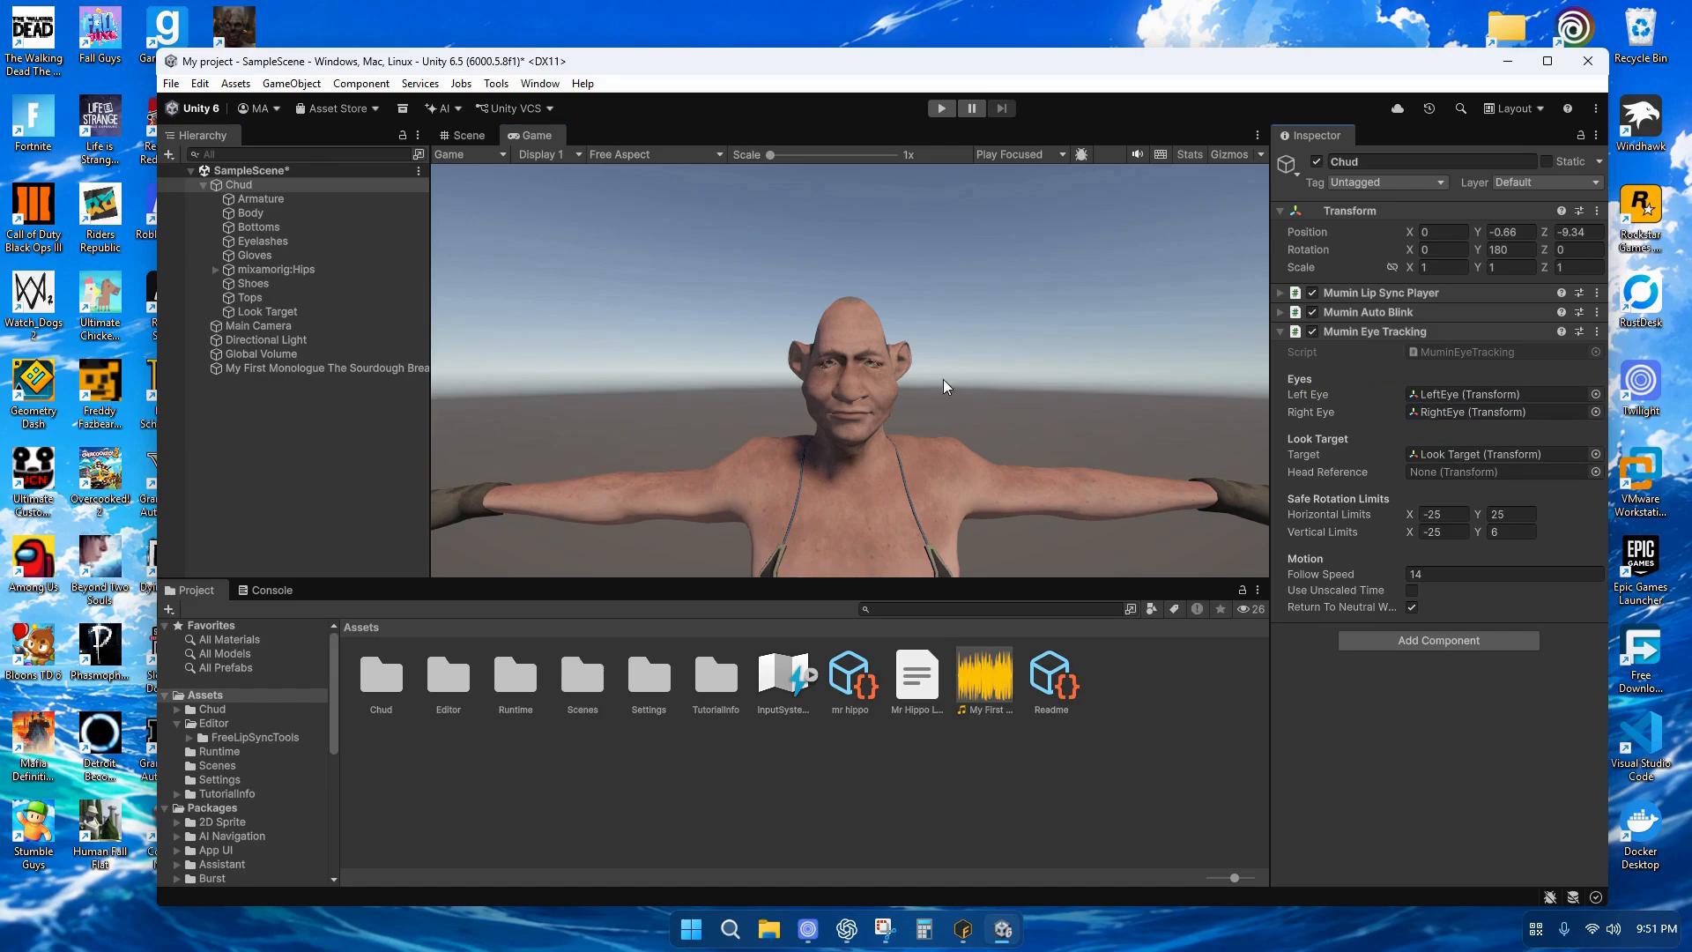
click(215, 270)
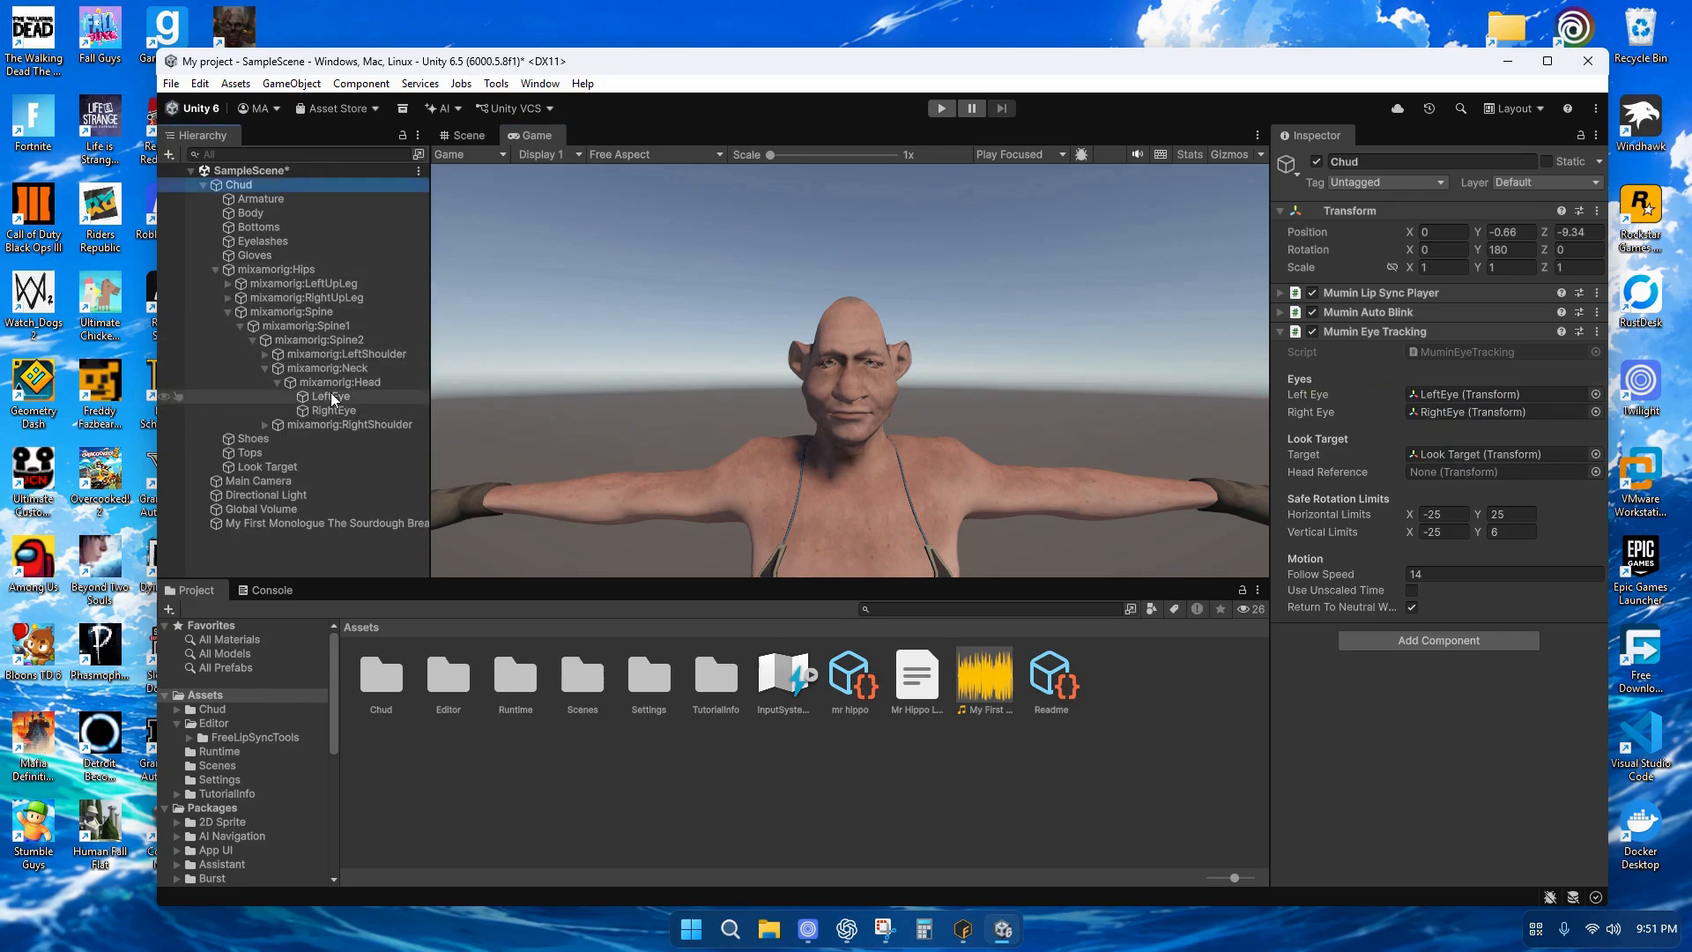
drag(335, 383, 1481, 473)
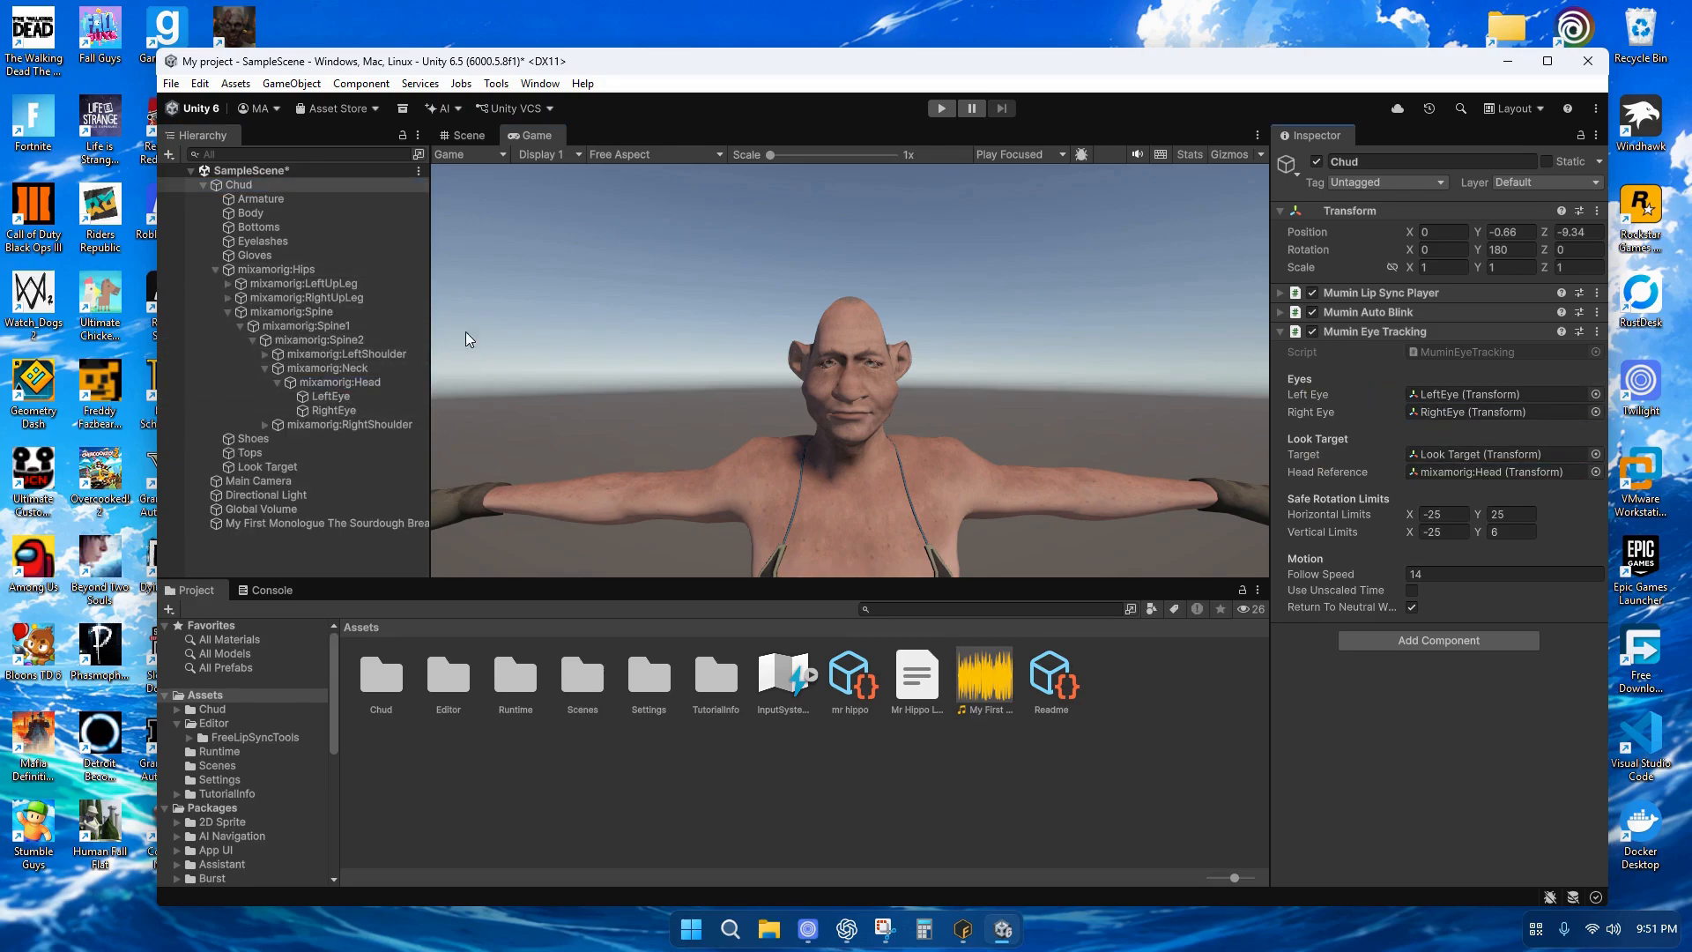
click(215, 270)
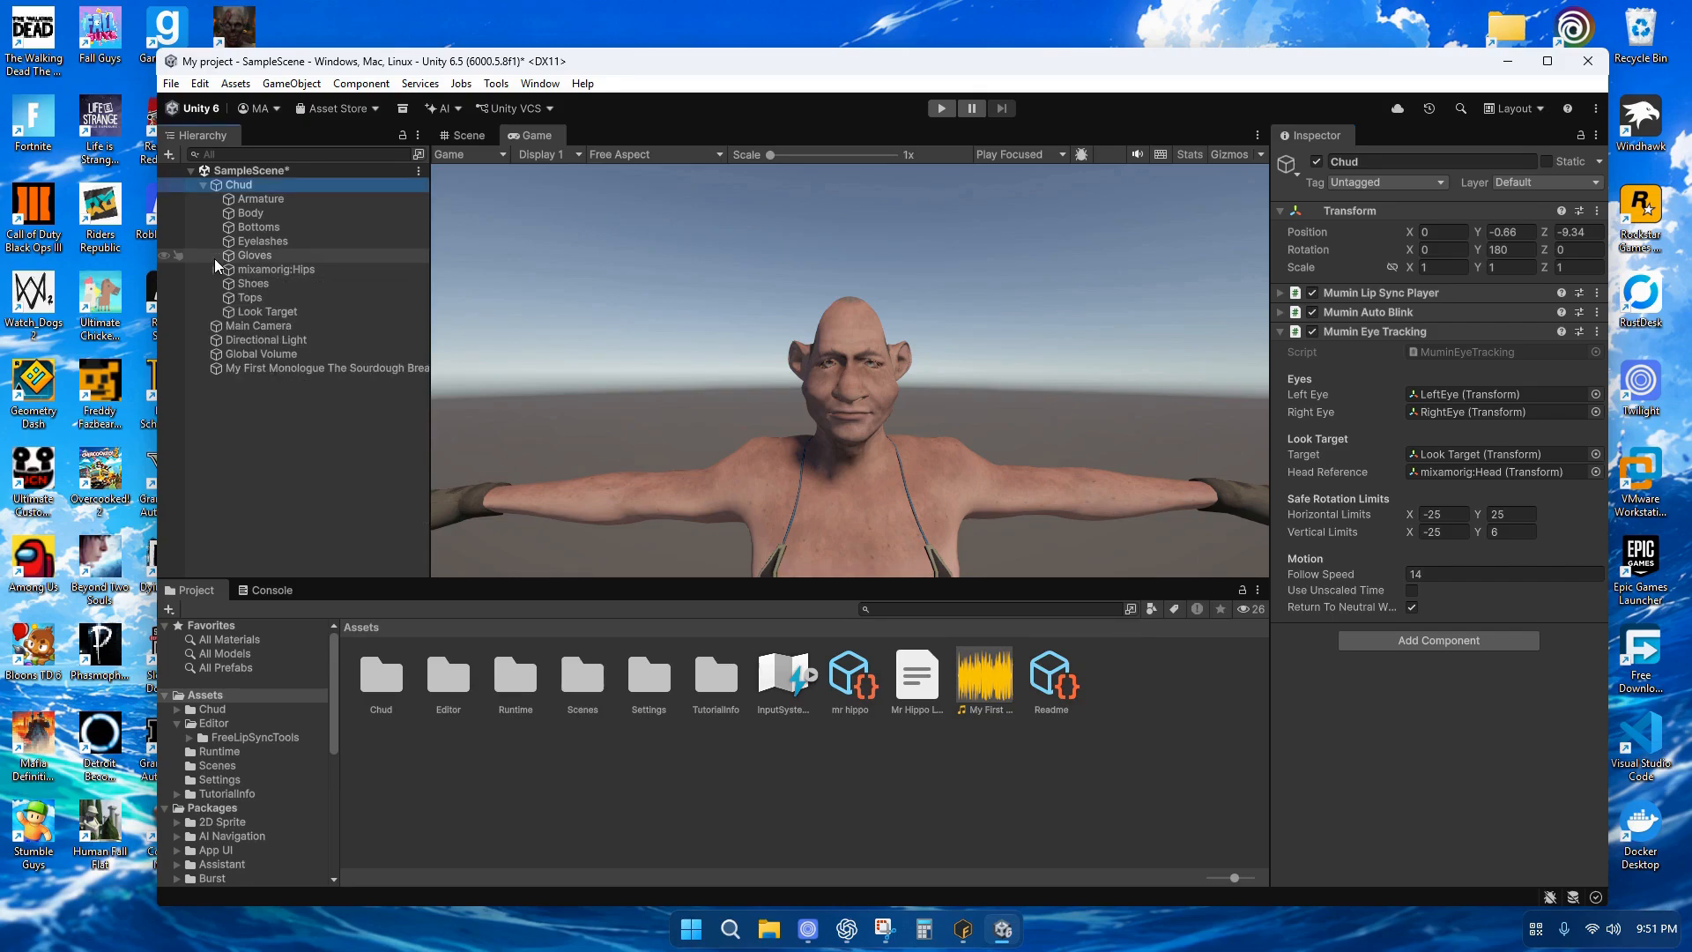
In the Scene view, shrink the Look Target cube to about 0.0098 scale and place it in front of Chud at about Y 1.547, Z 0.422
click(451, 139)
right_drag(608, 256, 876, 385)
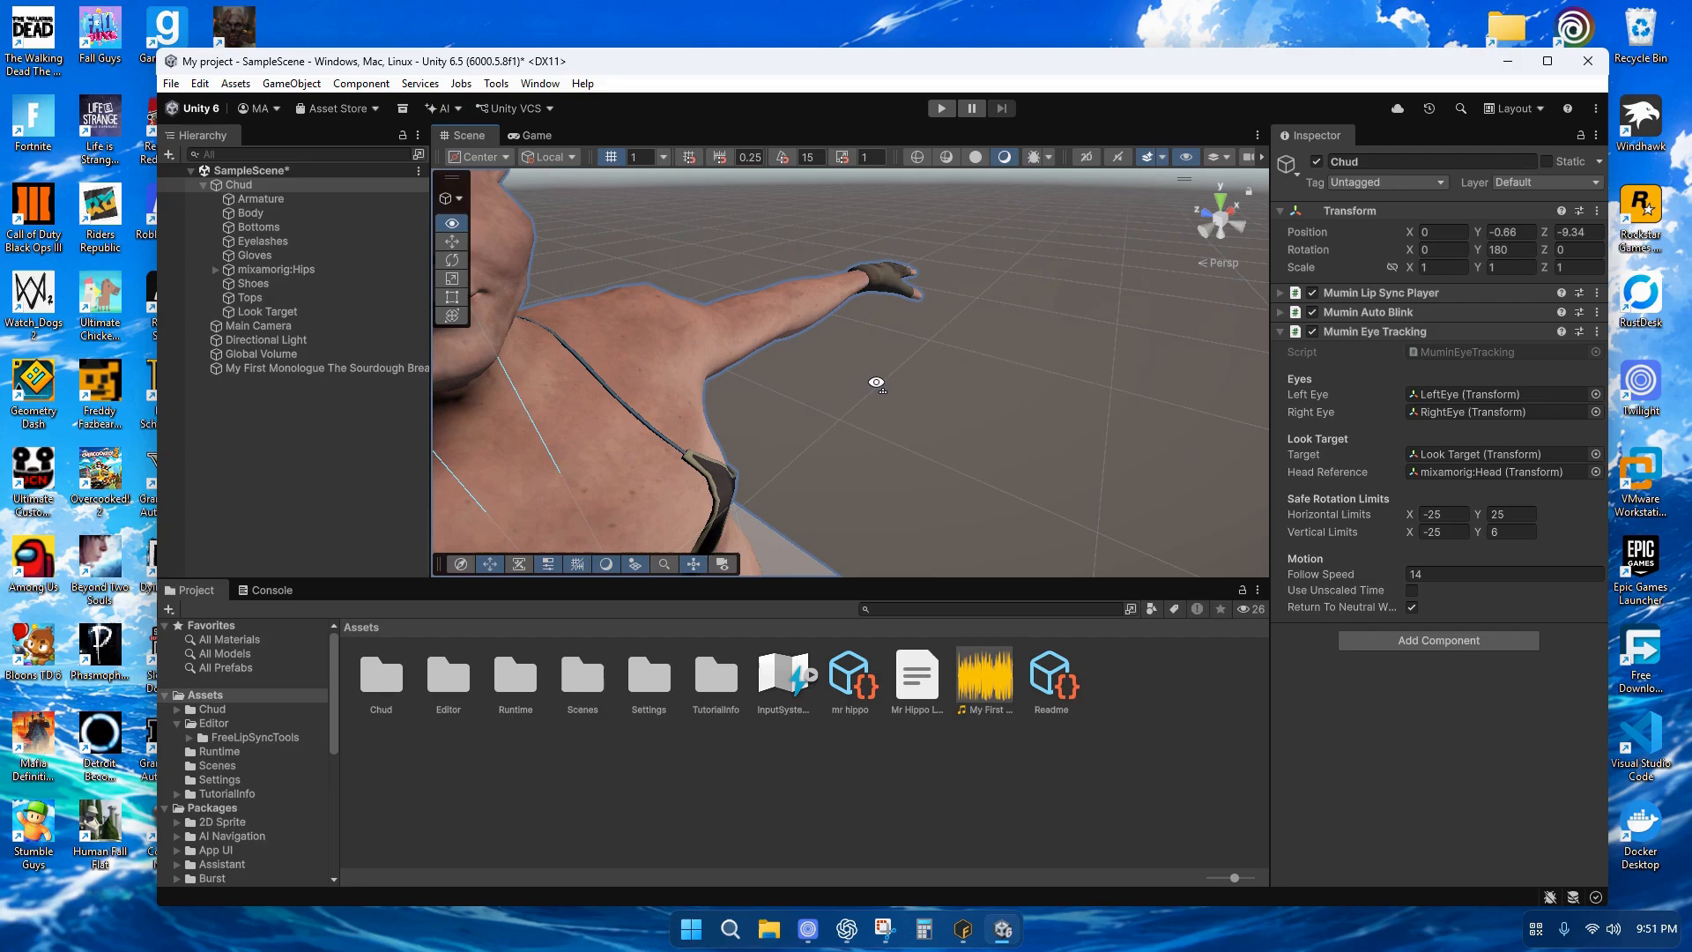
scroll(879, 388, down, 5)
right_drag(789, 416, 828, 446)
drag(775, 364, 763, 280)
key(ctrl+z)
click(308, 311)
click(451, 315)
drag(797, 450, 838, 353)
click(531, 136)
click(468, 136)
click(527, 141)
drag(985, 372, 914, 337)
click(467, 135)
drag(831, 247, 788, 280)
click(539, 136)
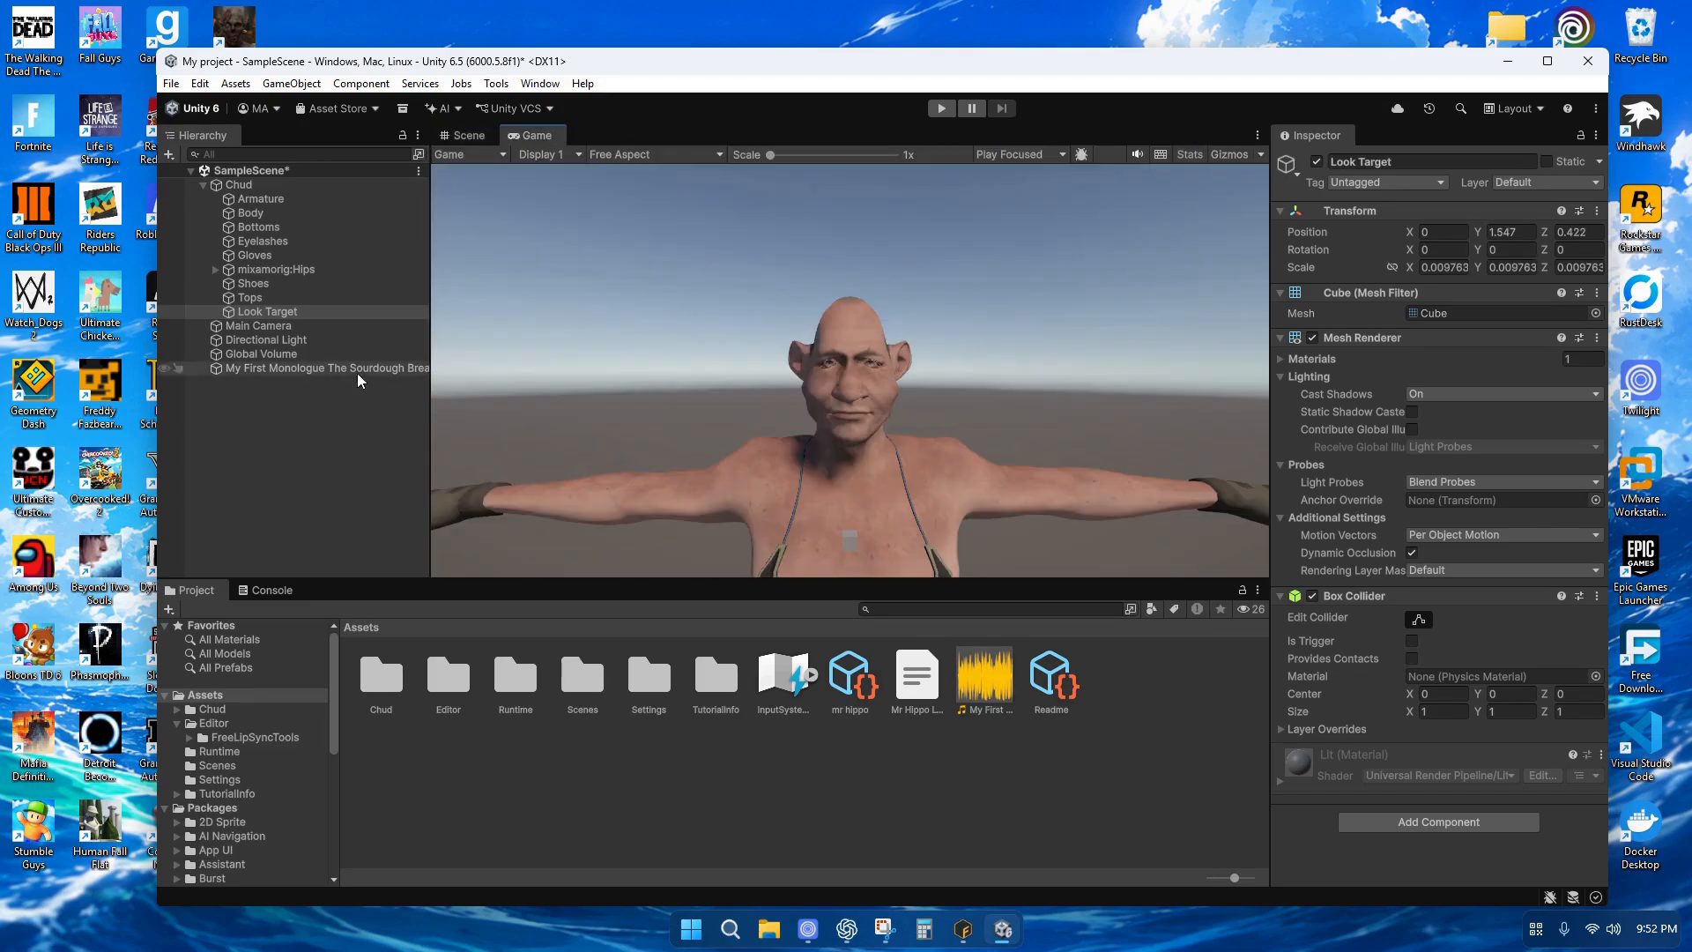
Open the Chud assets folder and select the Chud Mixamo Get Anim File model
click(239, 185)
click(273, 270)
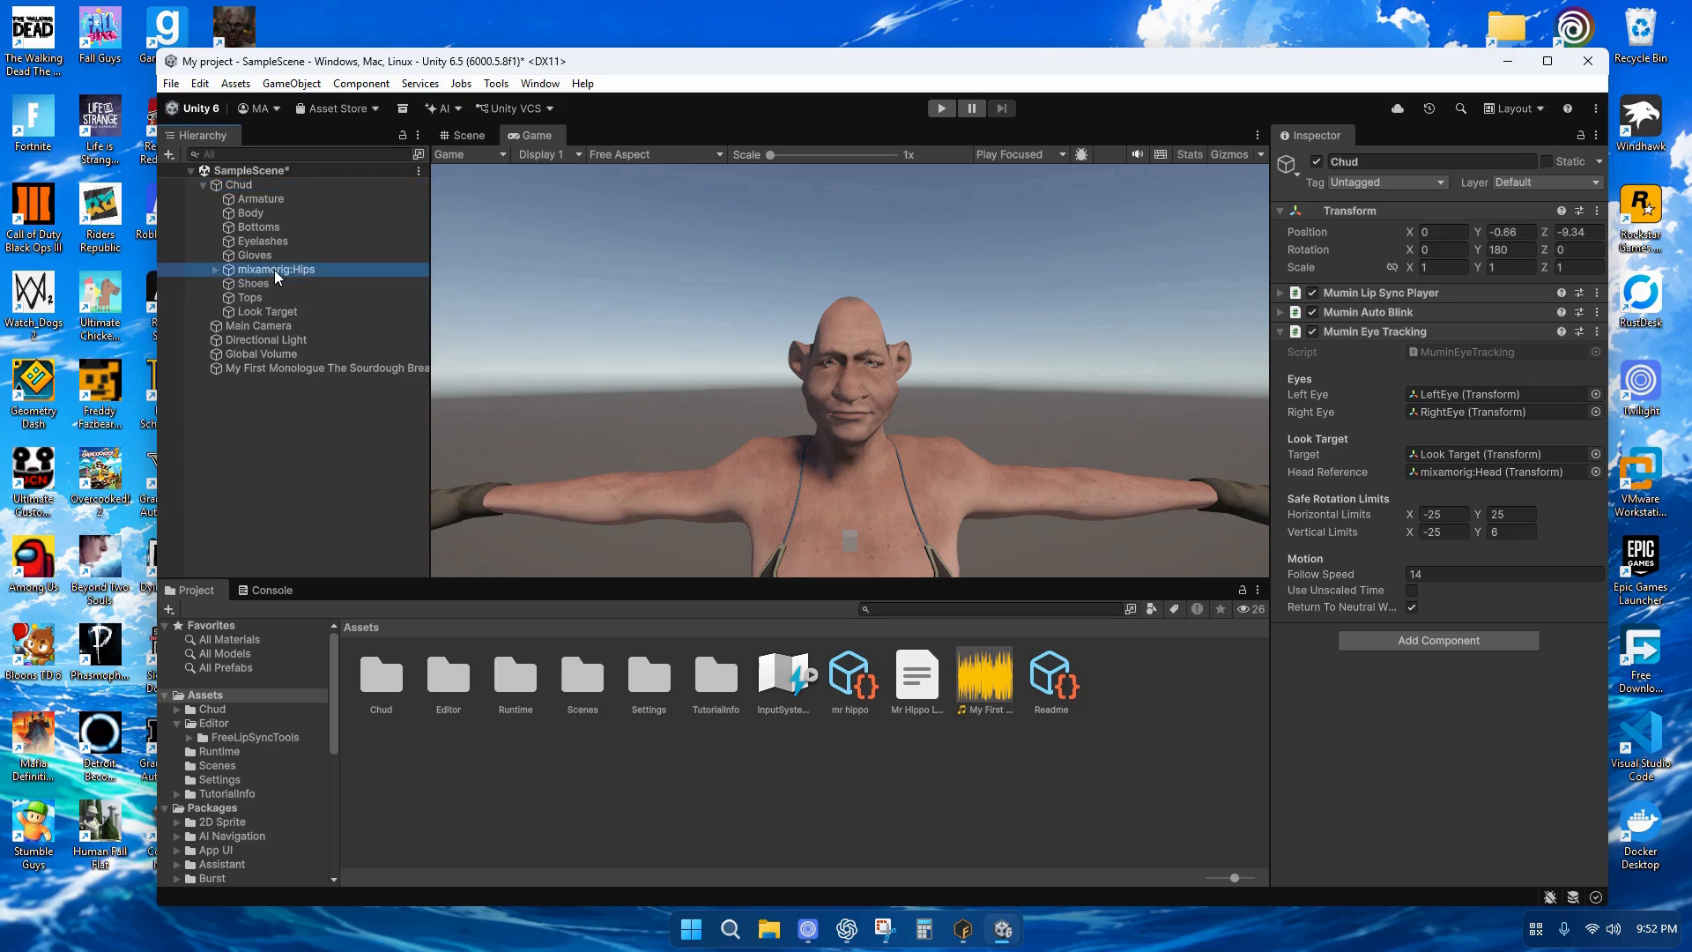
click(268, 188)
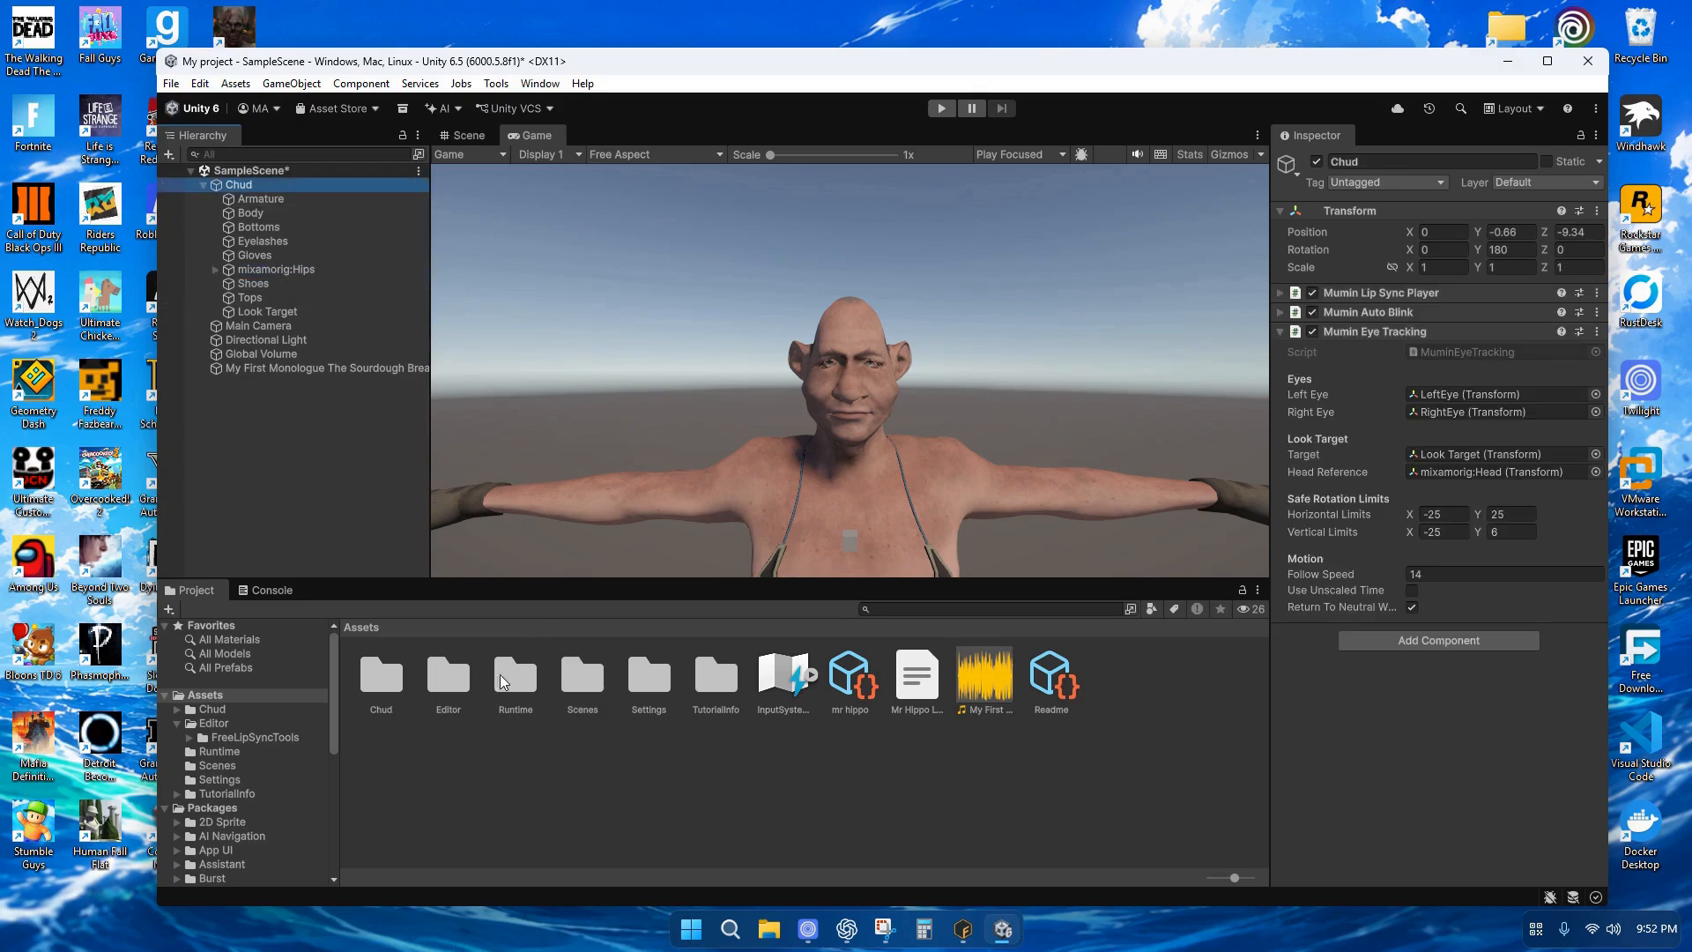
double_click(379, 683)
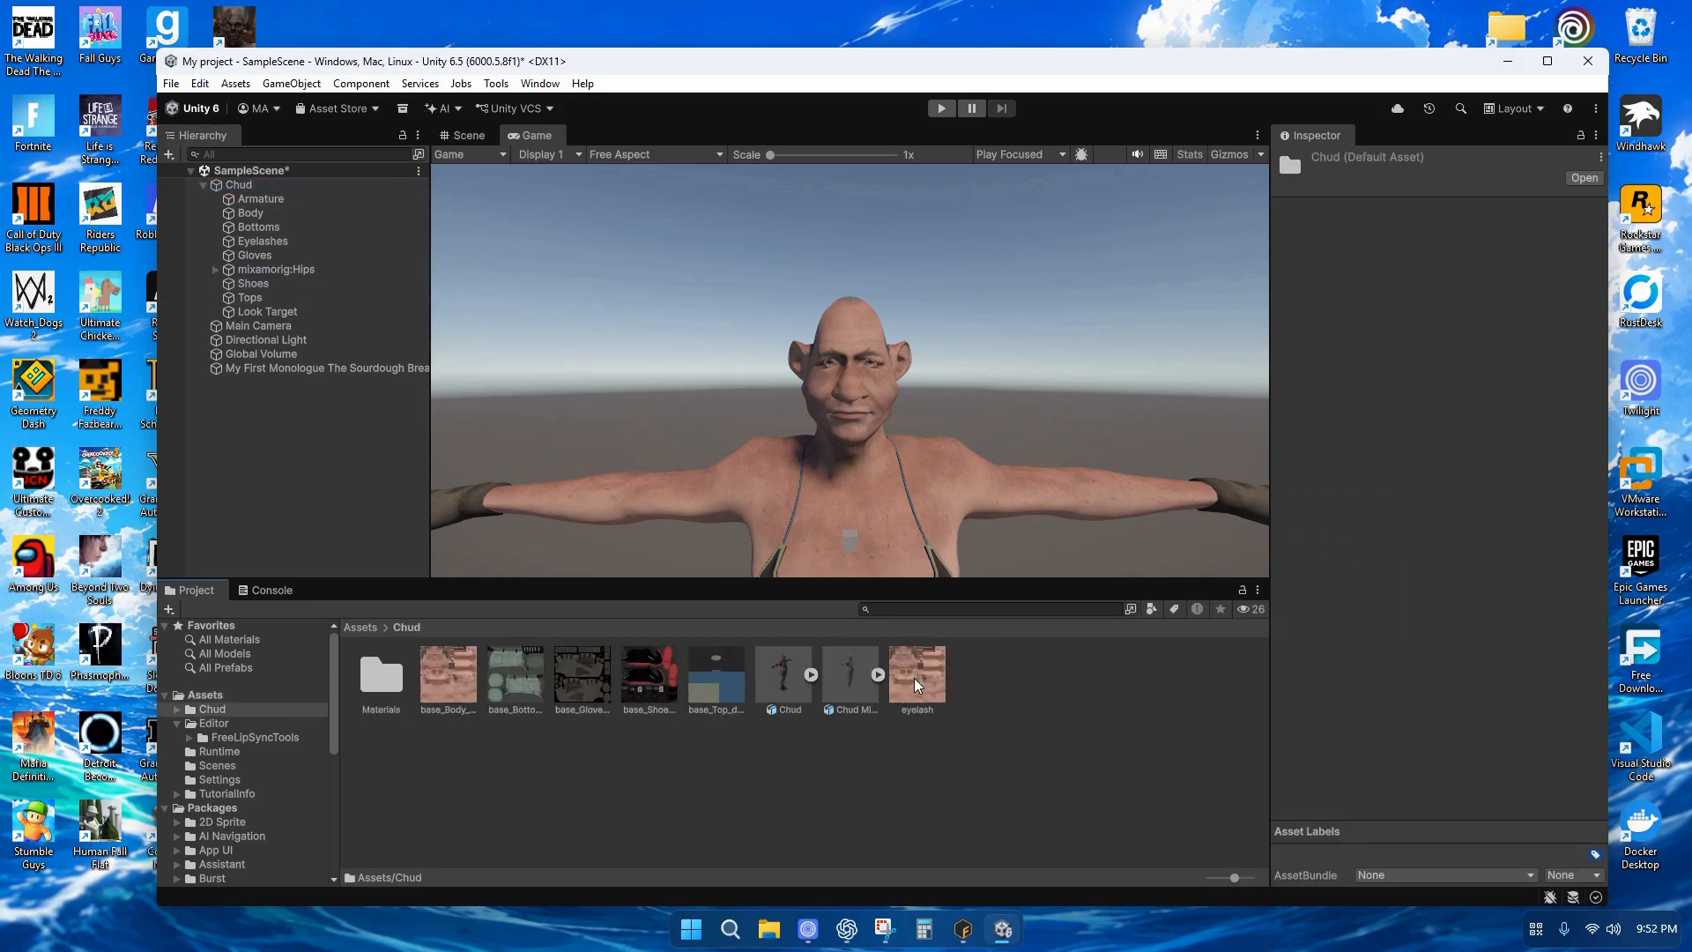
click(862, 675)
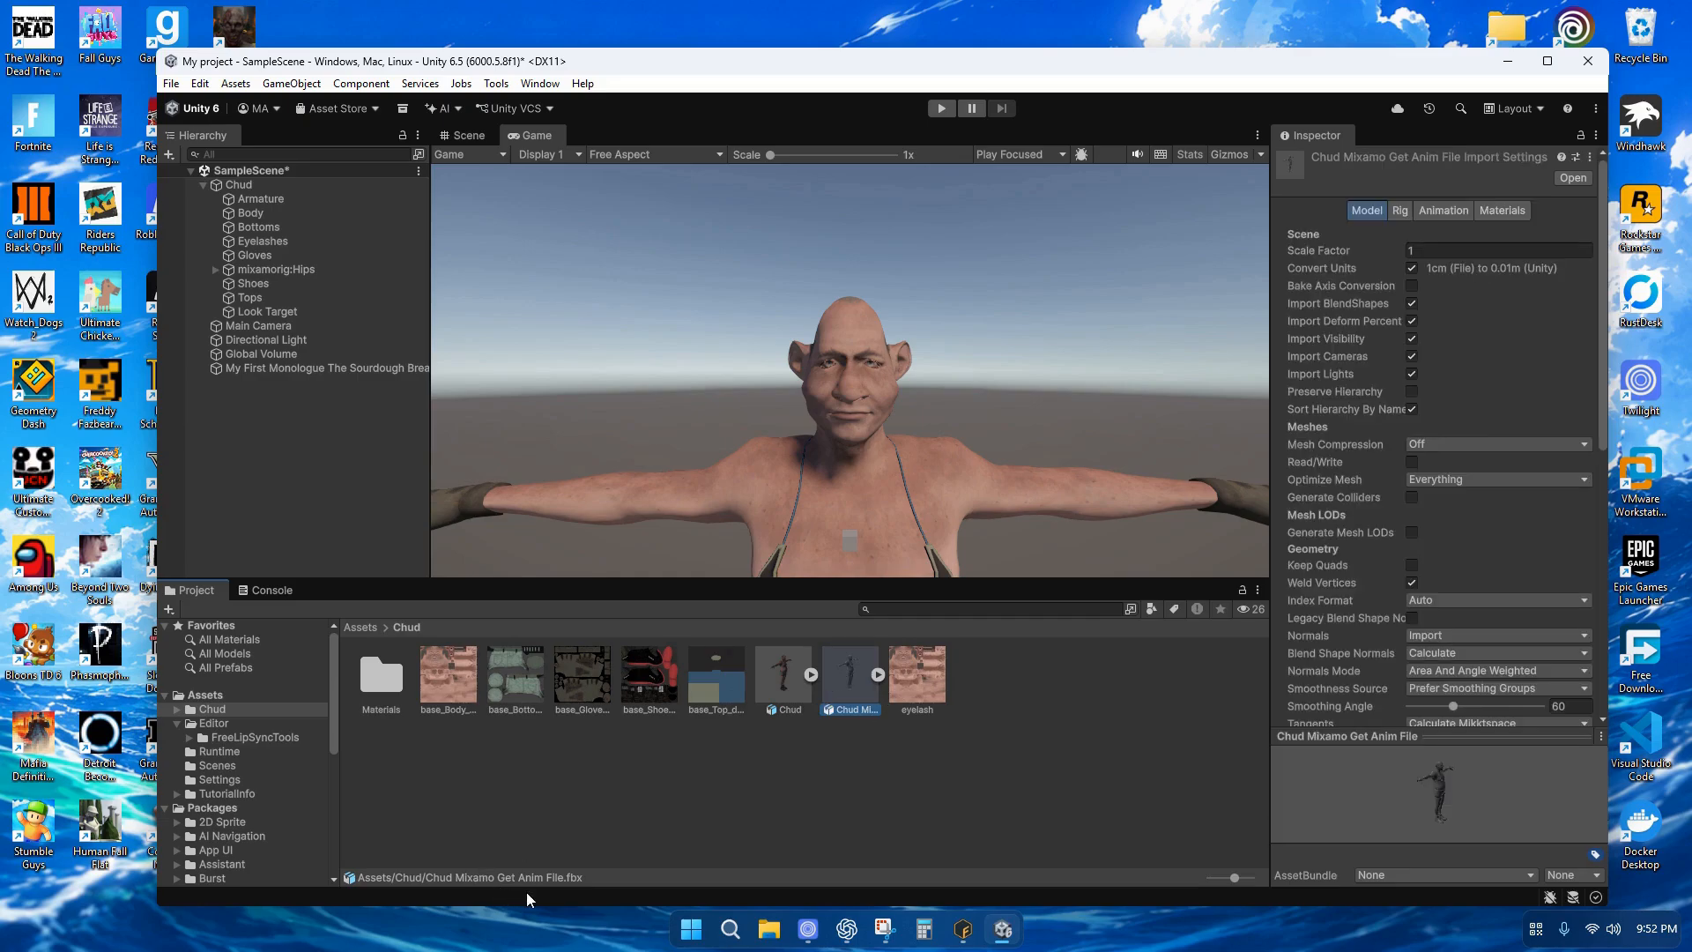
Switch to Mixamo in the browser, search the animations for "idle", and apply a relaxed standing Idle animation to the uploaded character
click(809, 927)
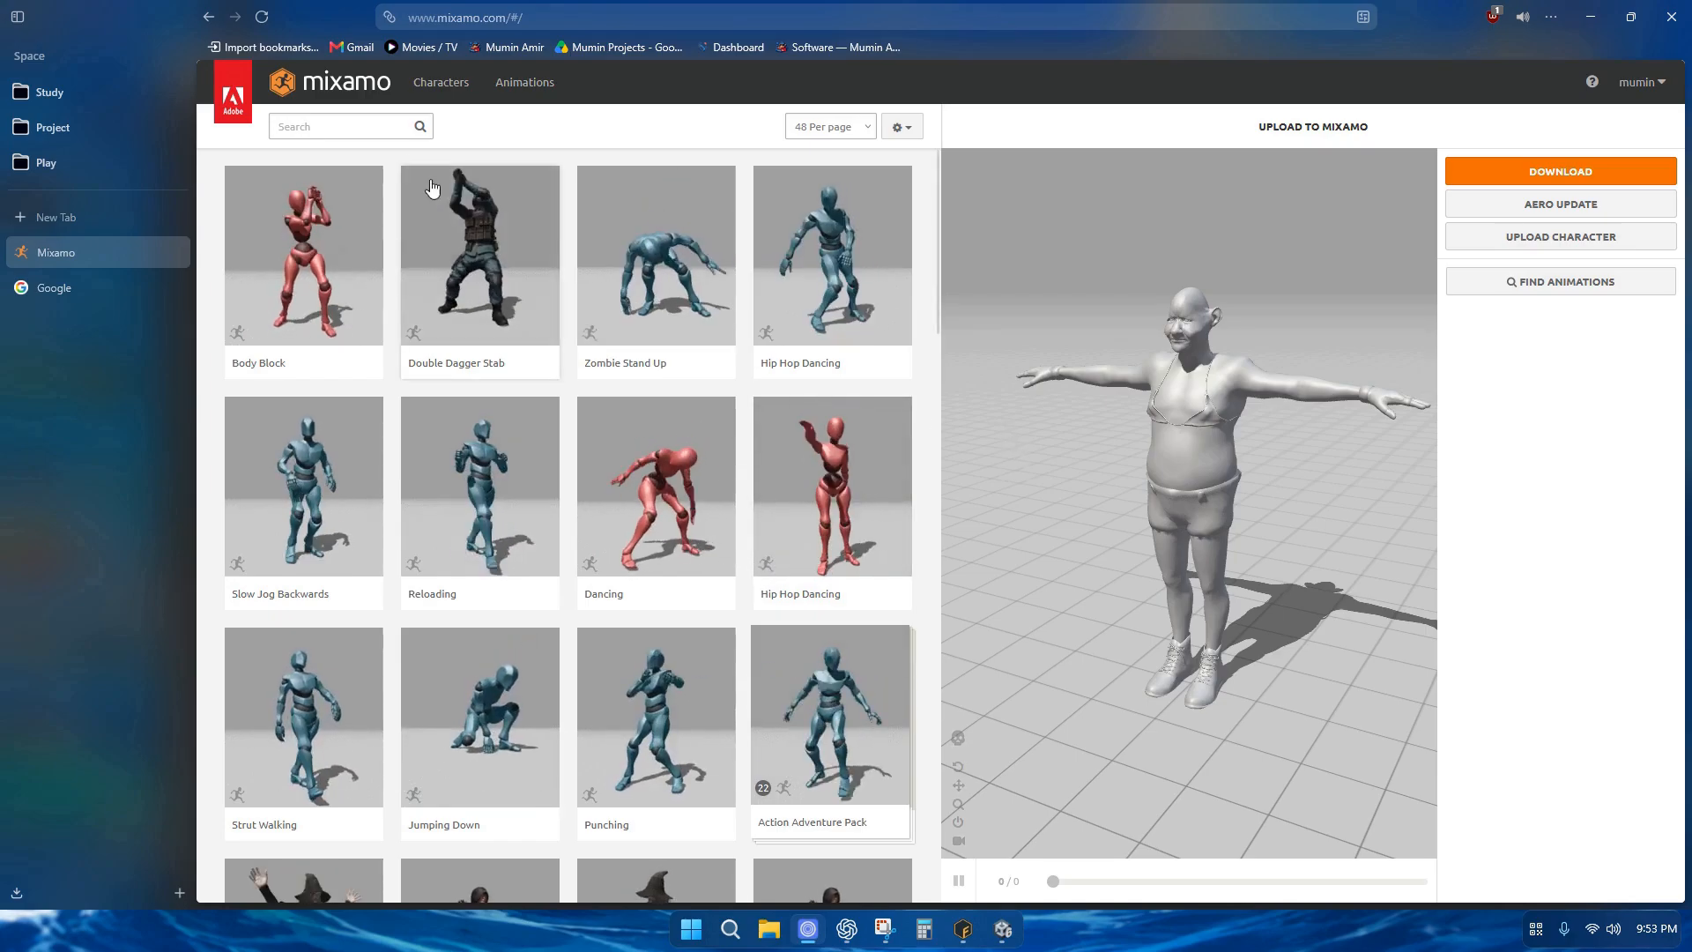
click(374, 136)
text(idle)
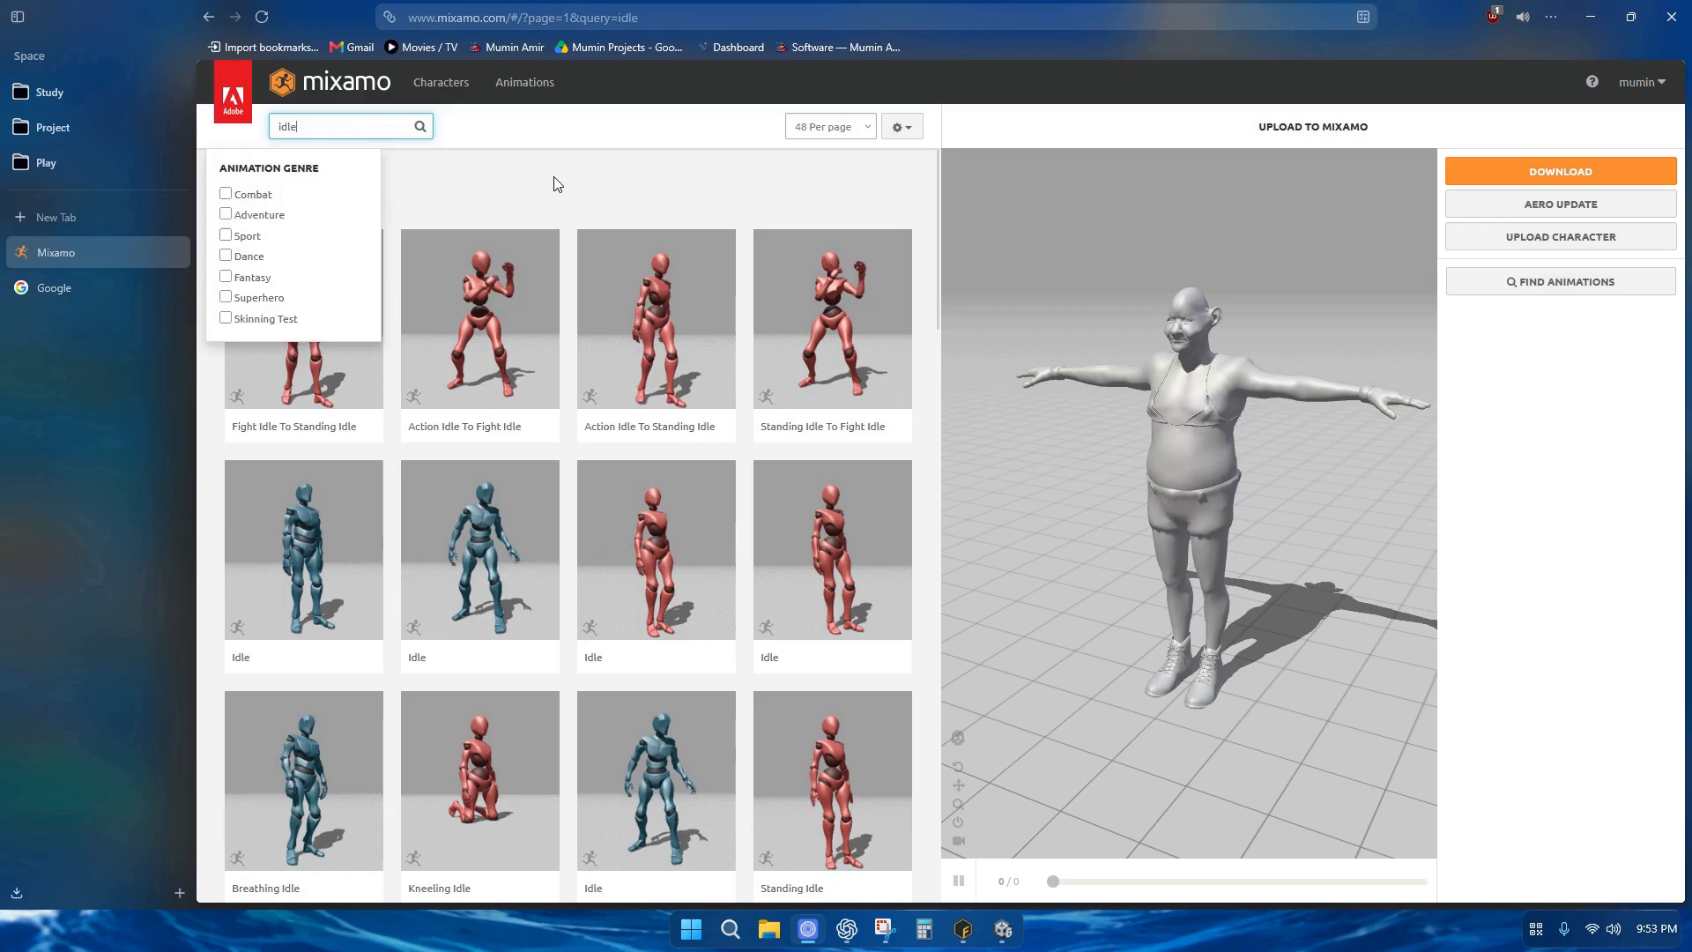
click(670, 520)
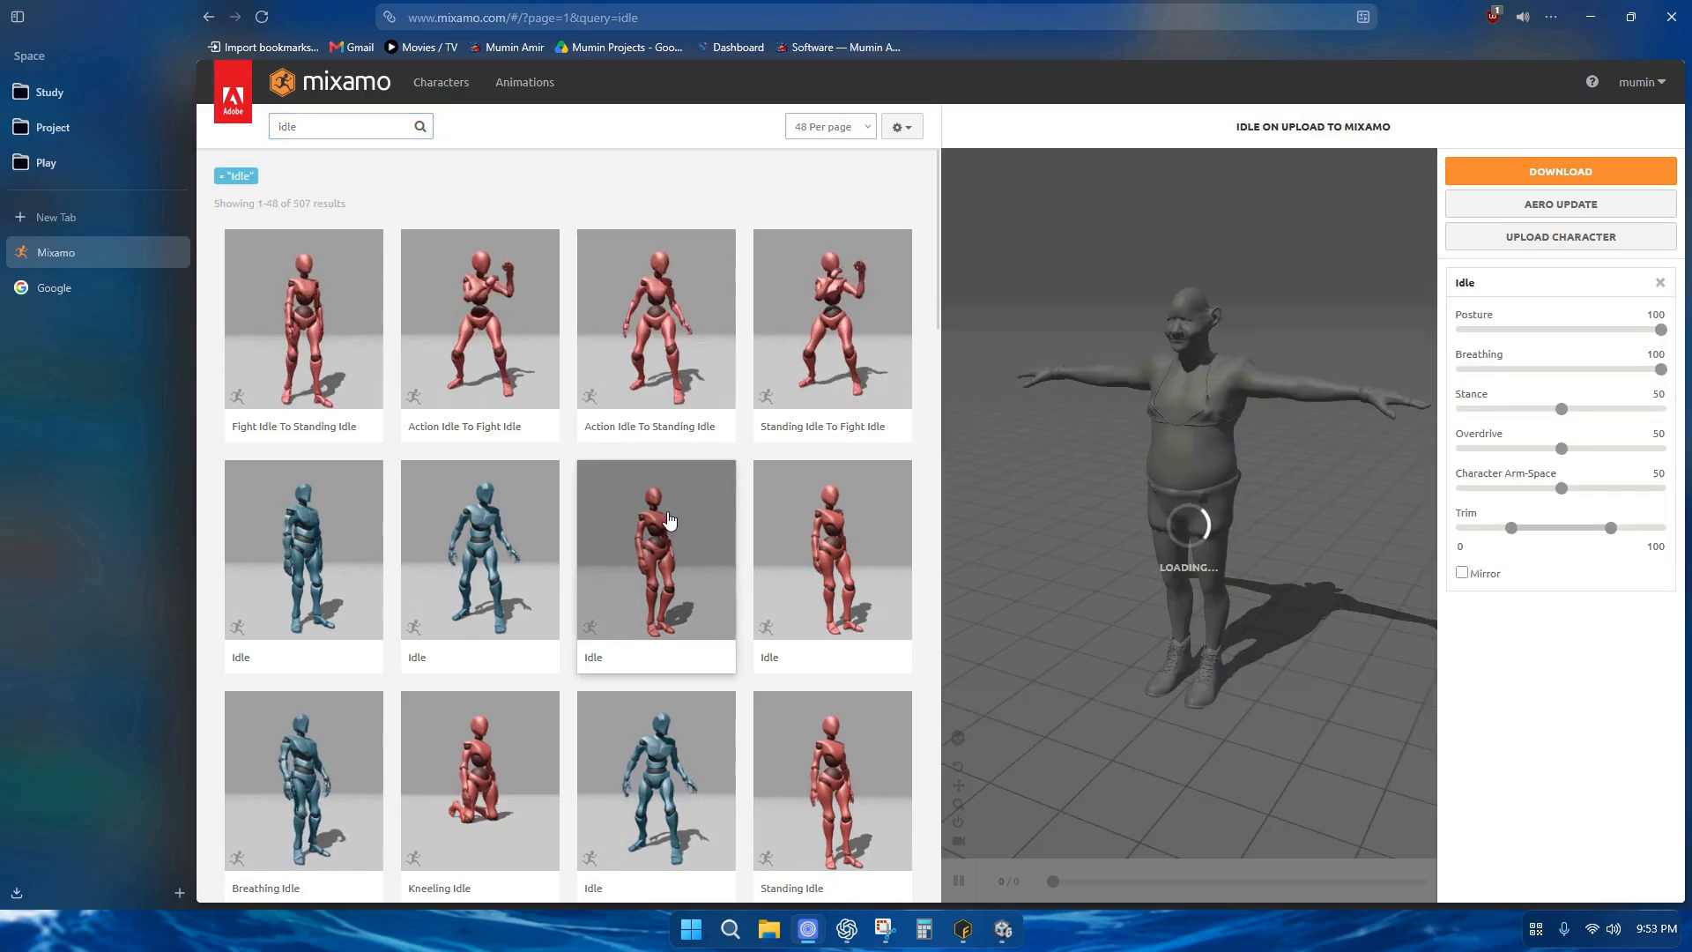
Download the Idle animation as FBX Binary without skin, at 30 frames per second with no keyframe reduction
click(1509, 172)
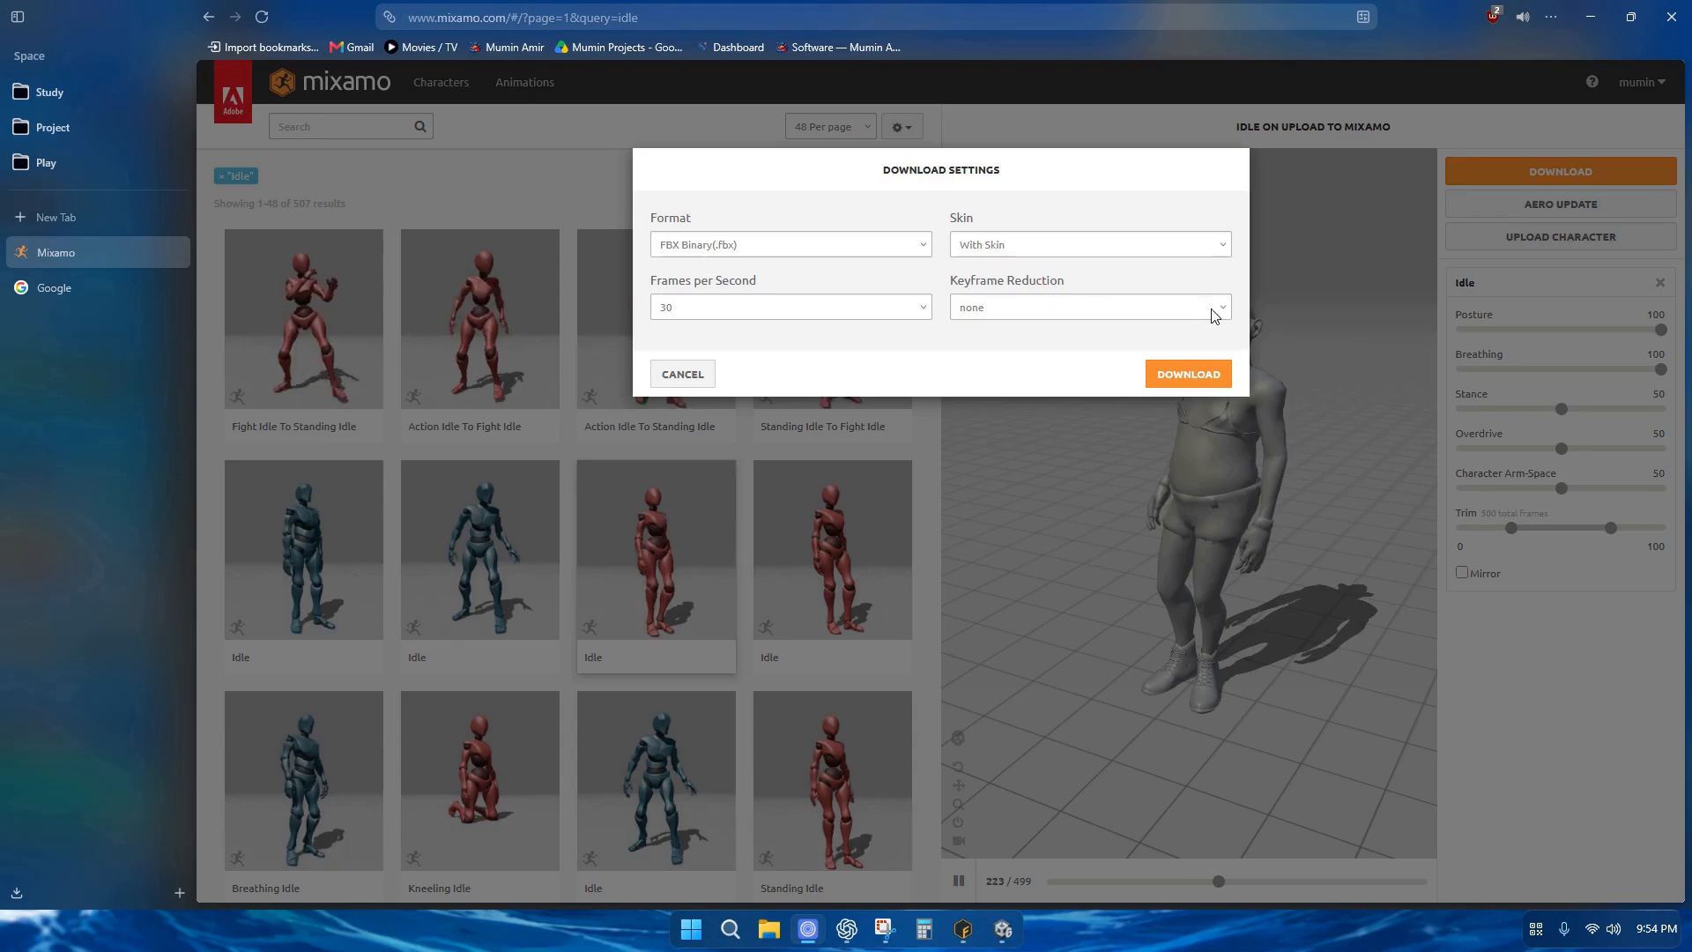
click(1174, 246)
click(1064, 291)
click(1181, 371)
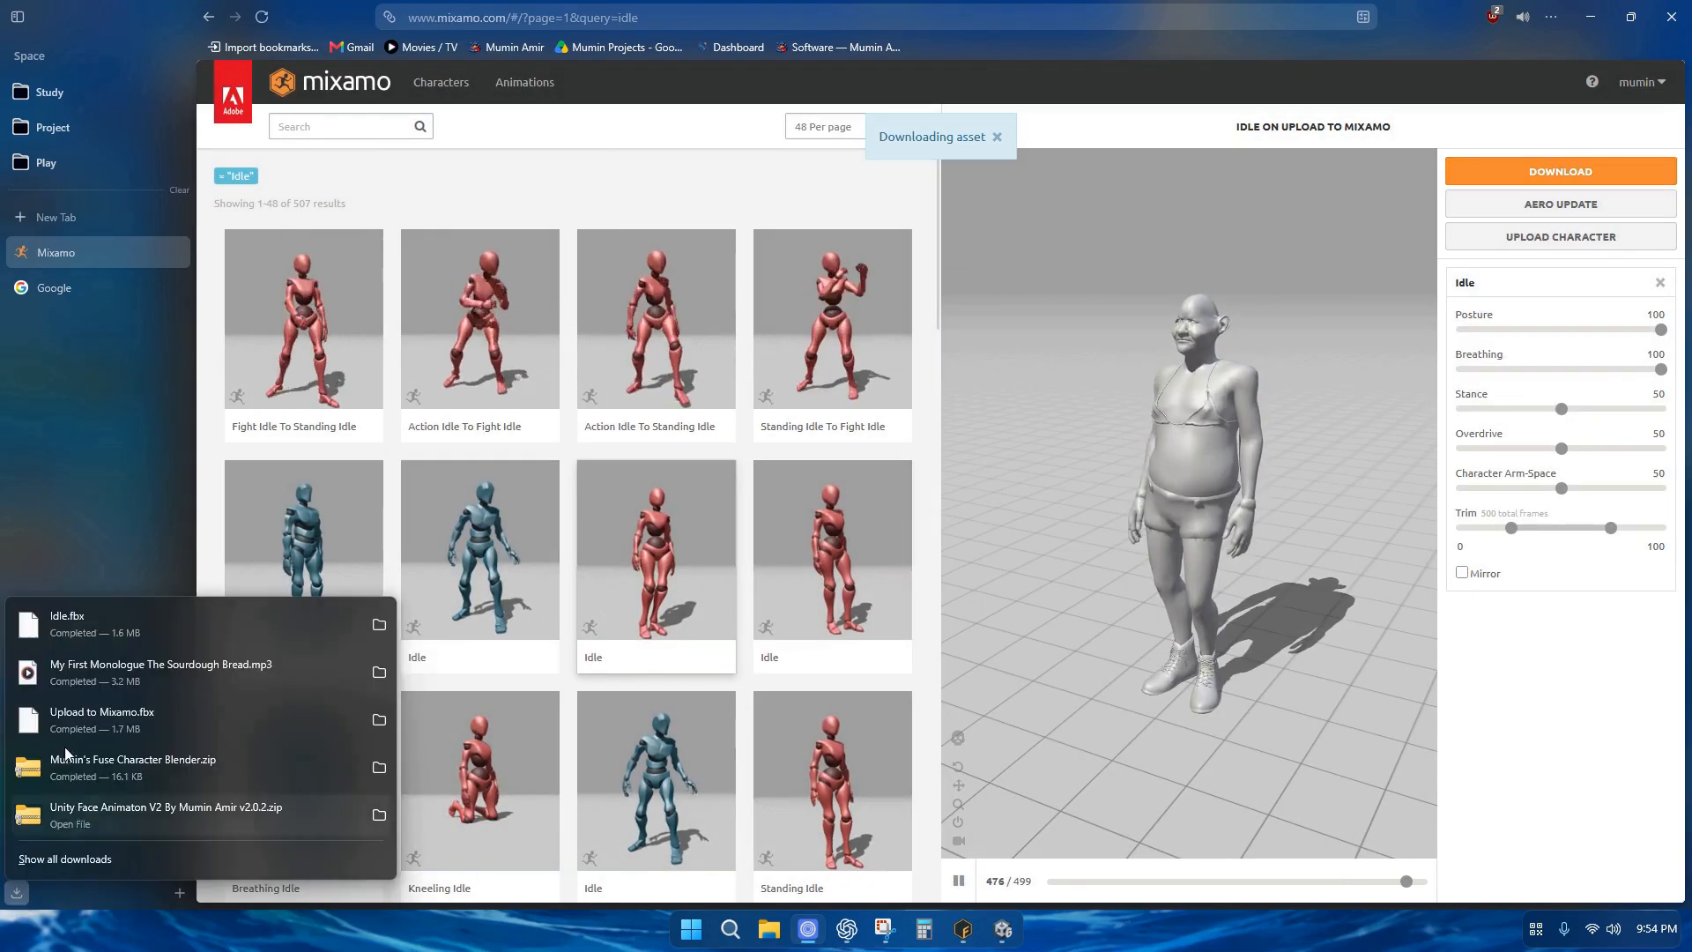
Switch to Unity, import the downloaded Idle.fbx into the Chud folder, and duplicate its mixamo.com animation clip
click(1005, 940)
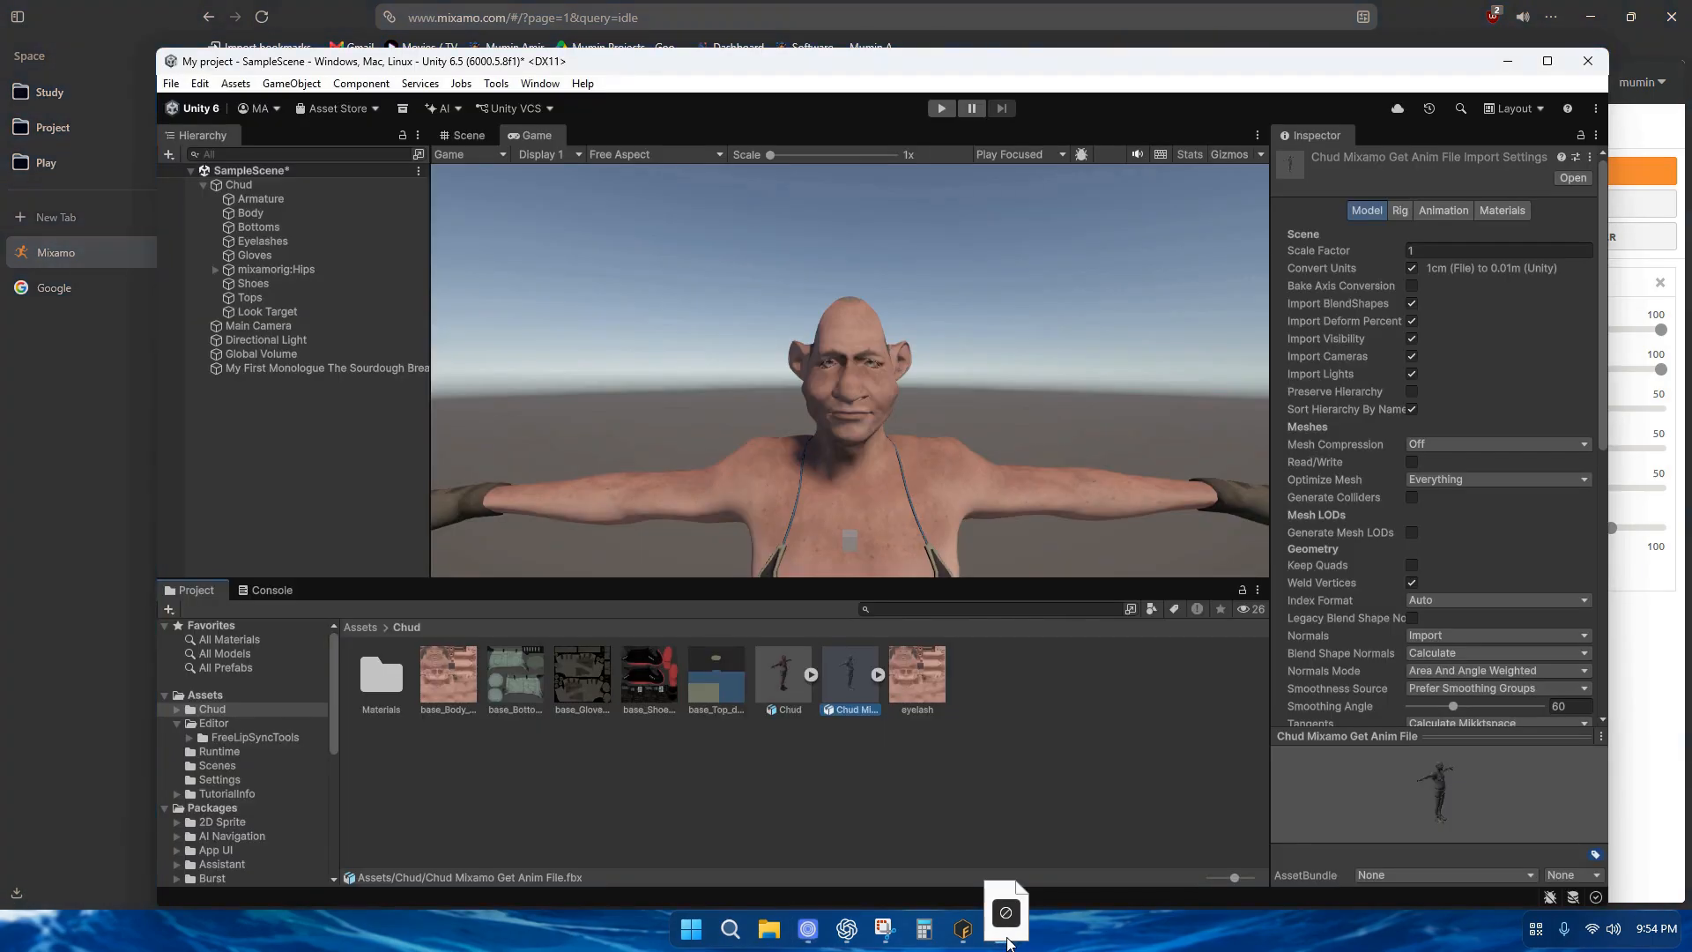
drag(1041, 763, 1041, 763)
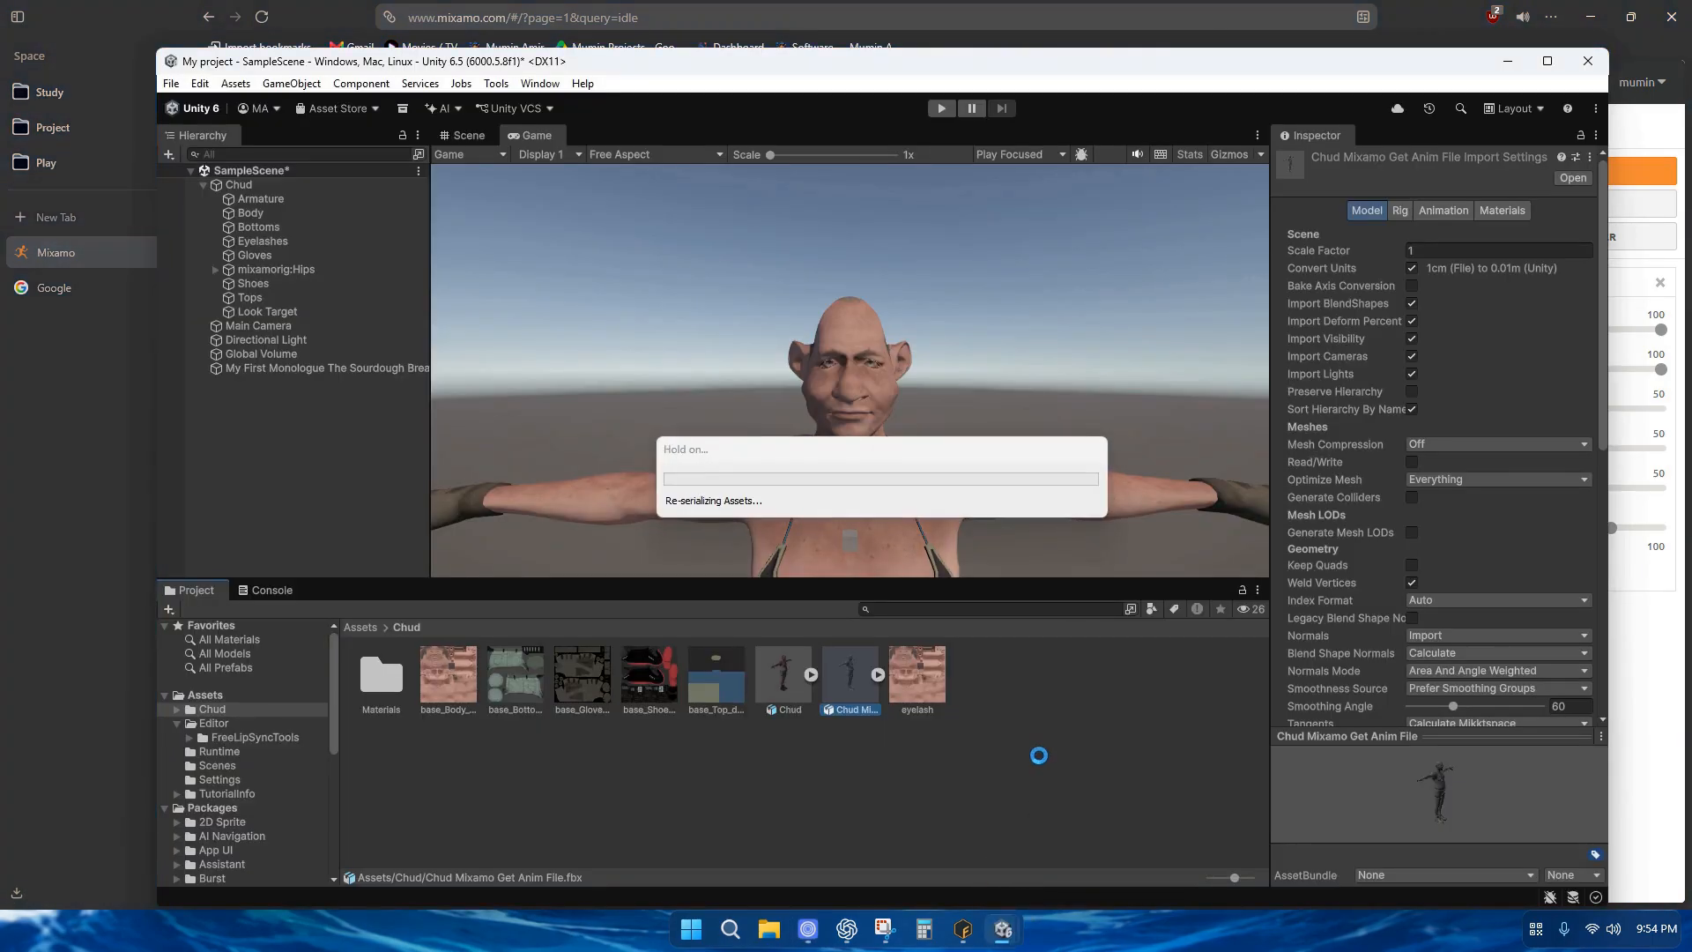
click(1014, 675)
click(1056, 675)
key(ctrl+d)
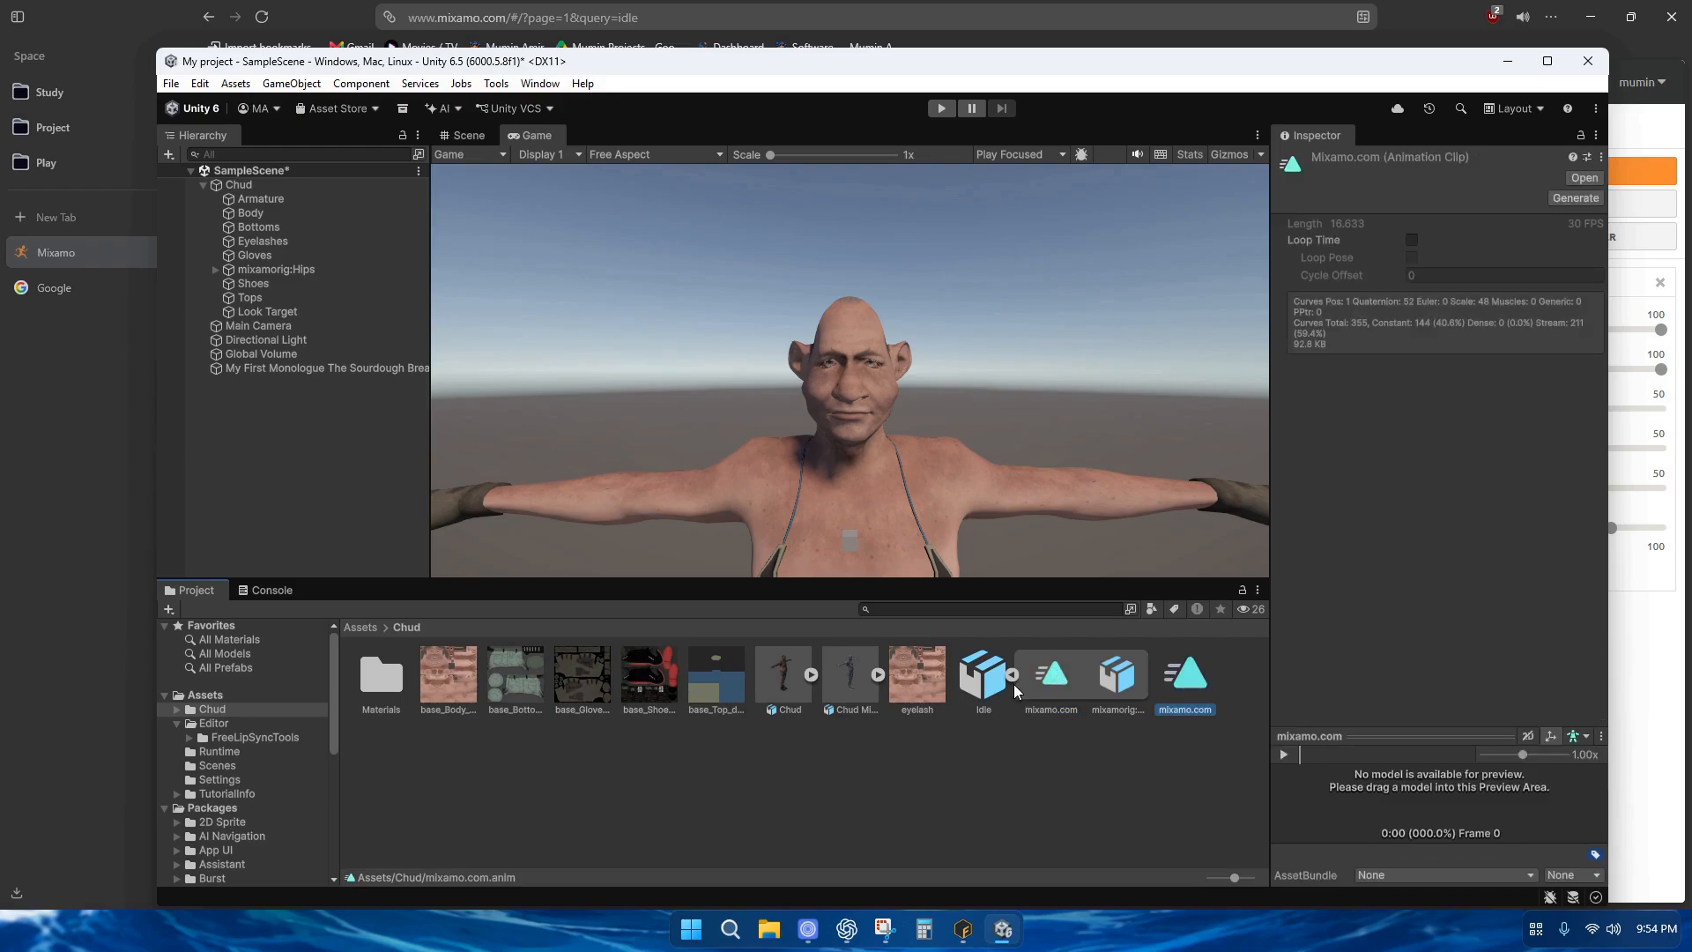
Rename the duplicated mixamo.com clip to idle and enable Loop Time on it
click(1014, 675)
right_click(1041, 676)
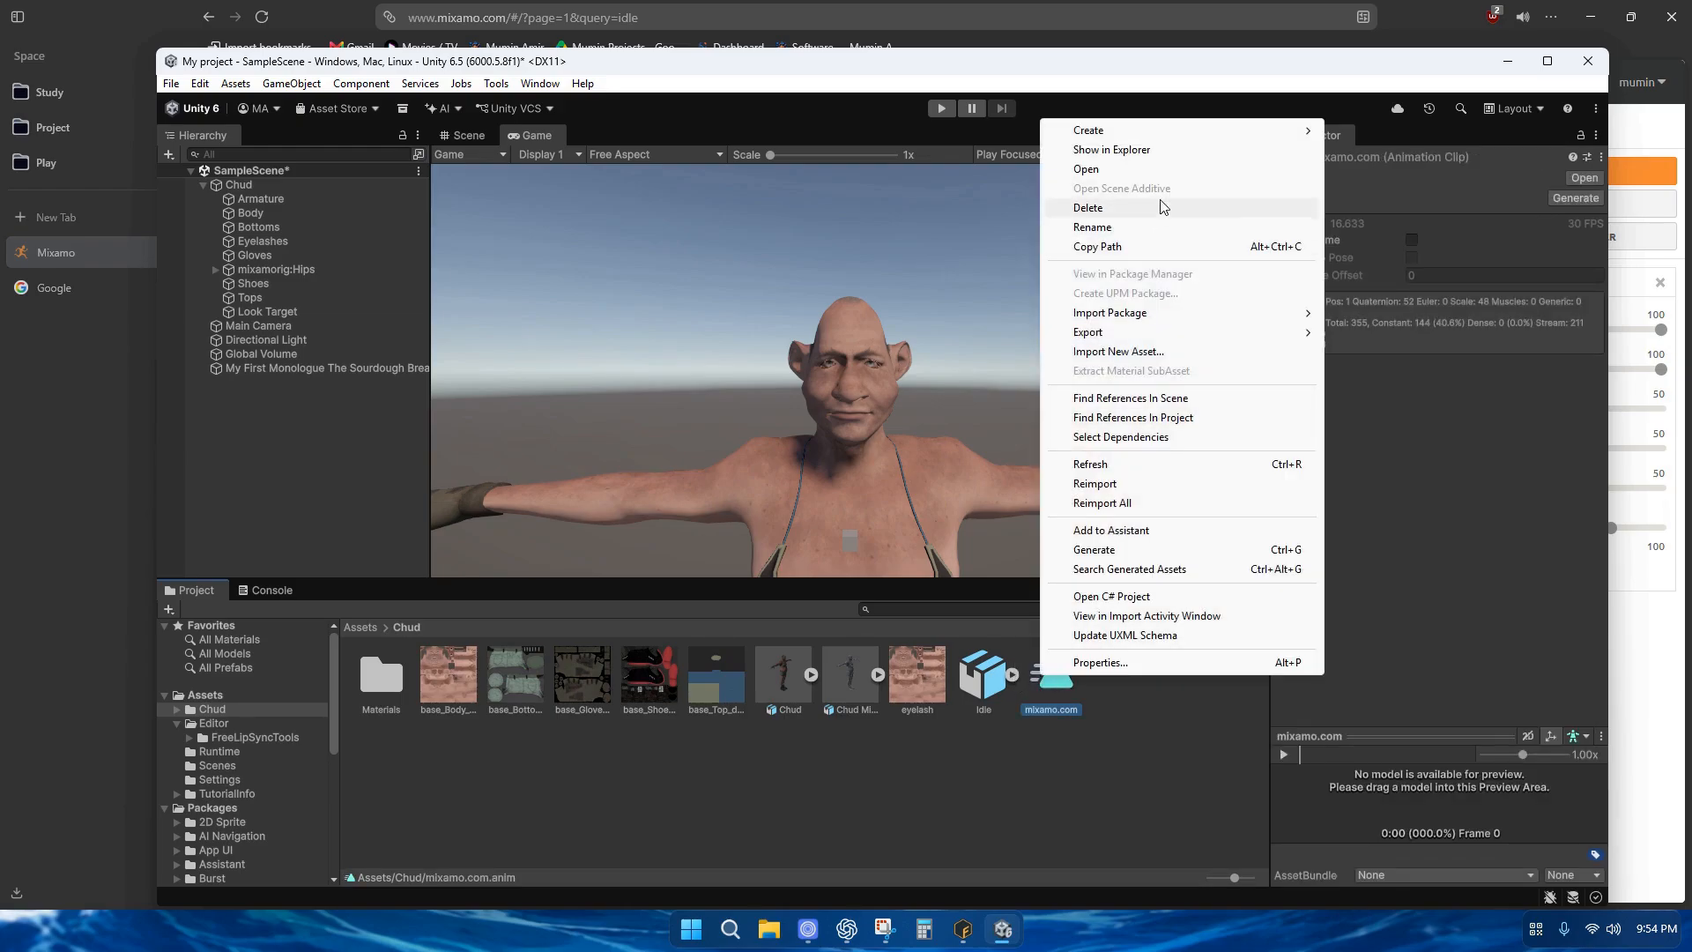
click(1140, 228)
key(BackSpace)
text(Idle)
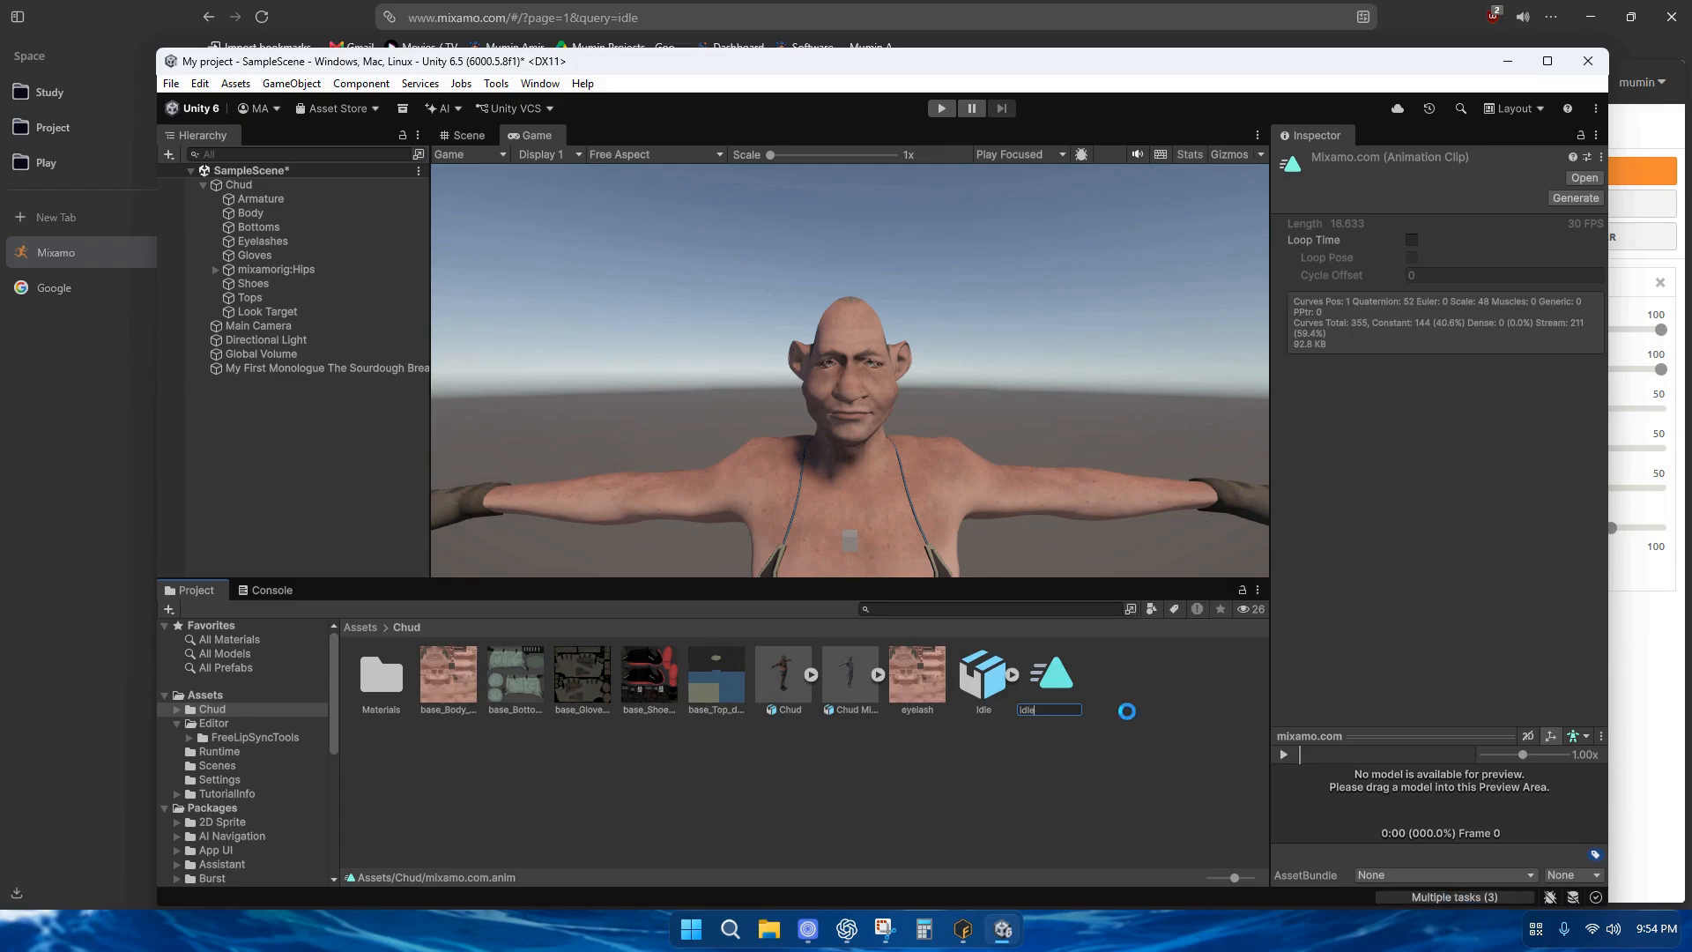
key(Return)
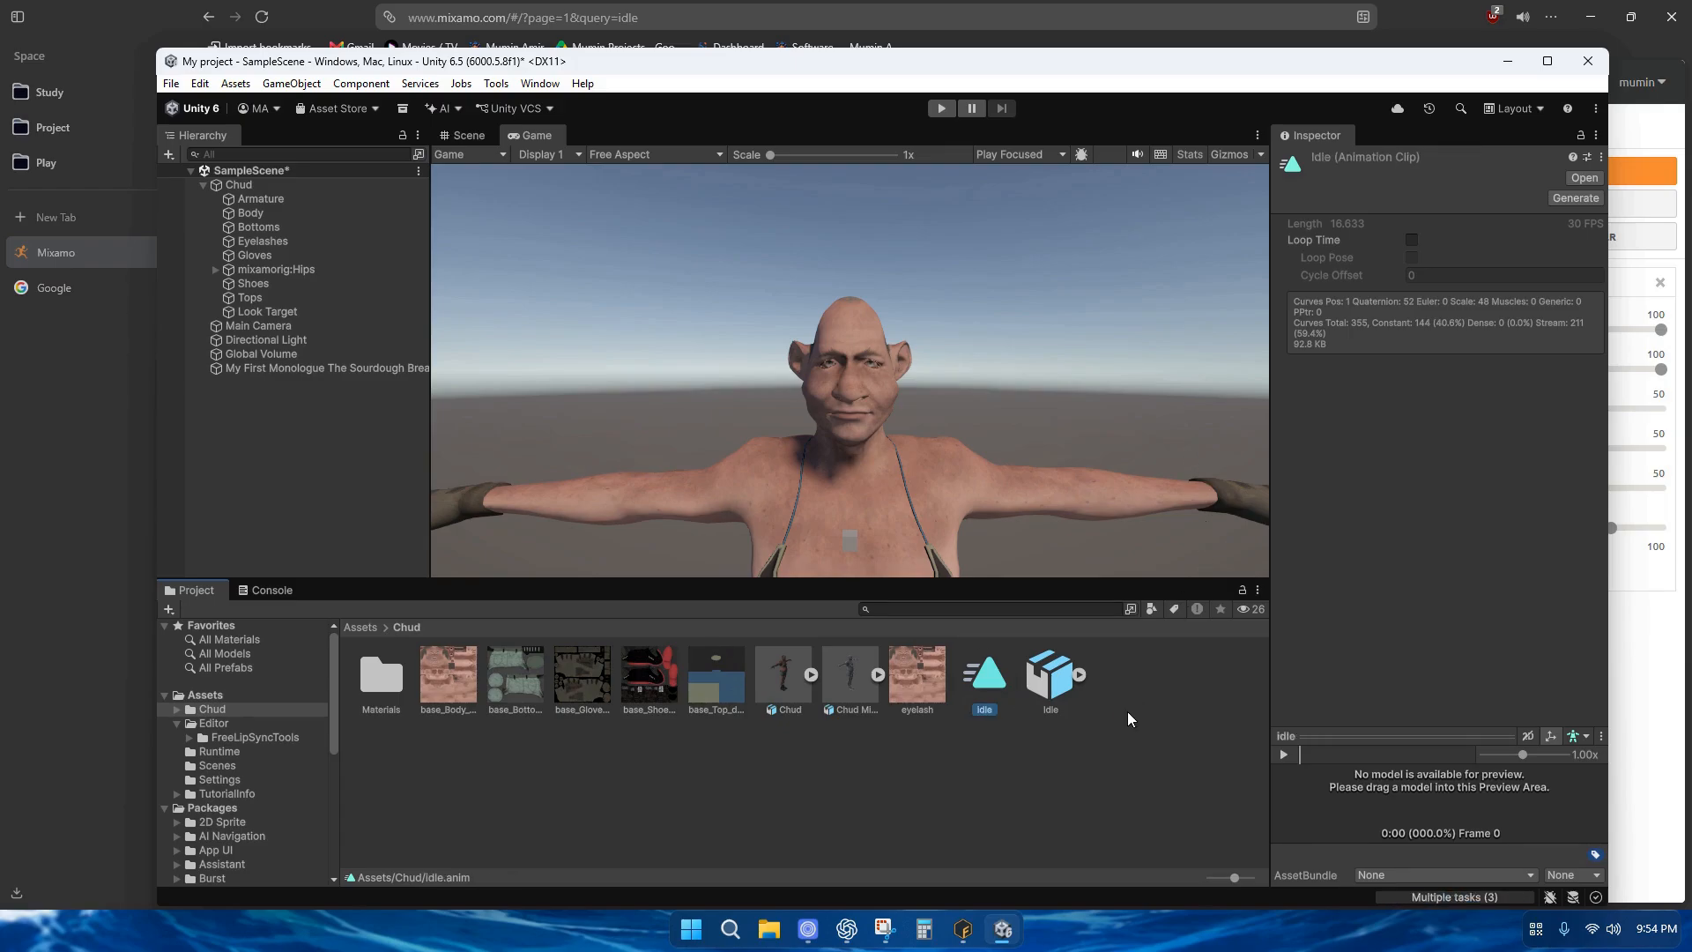
click(1411, 241)
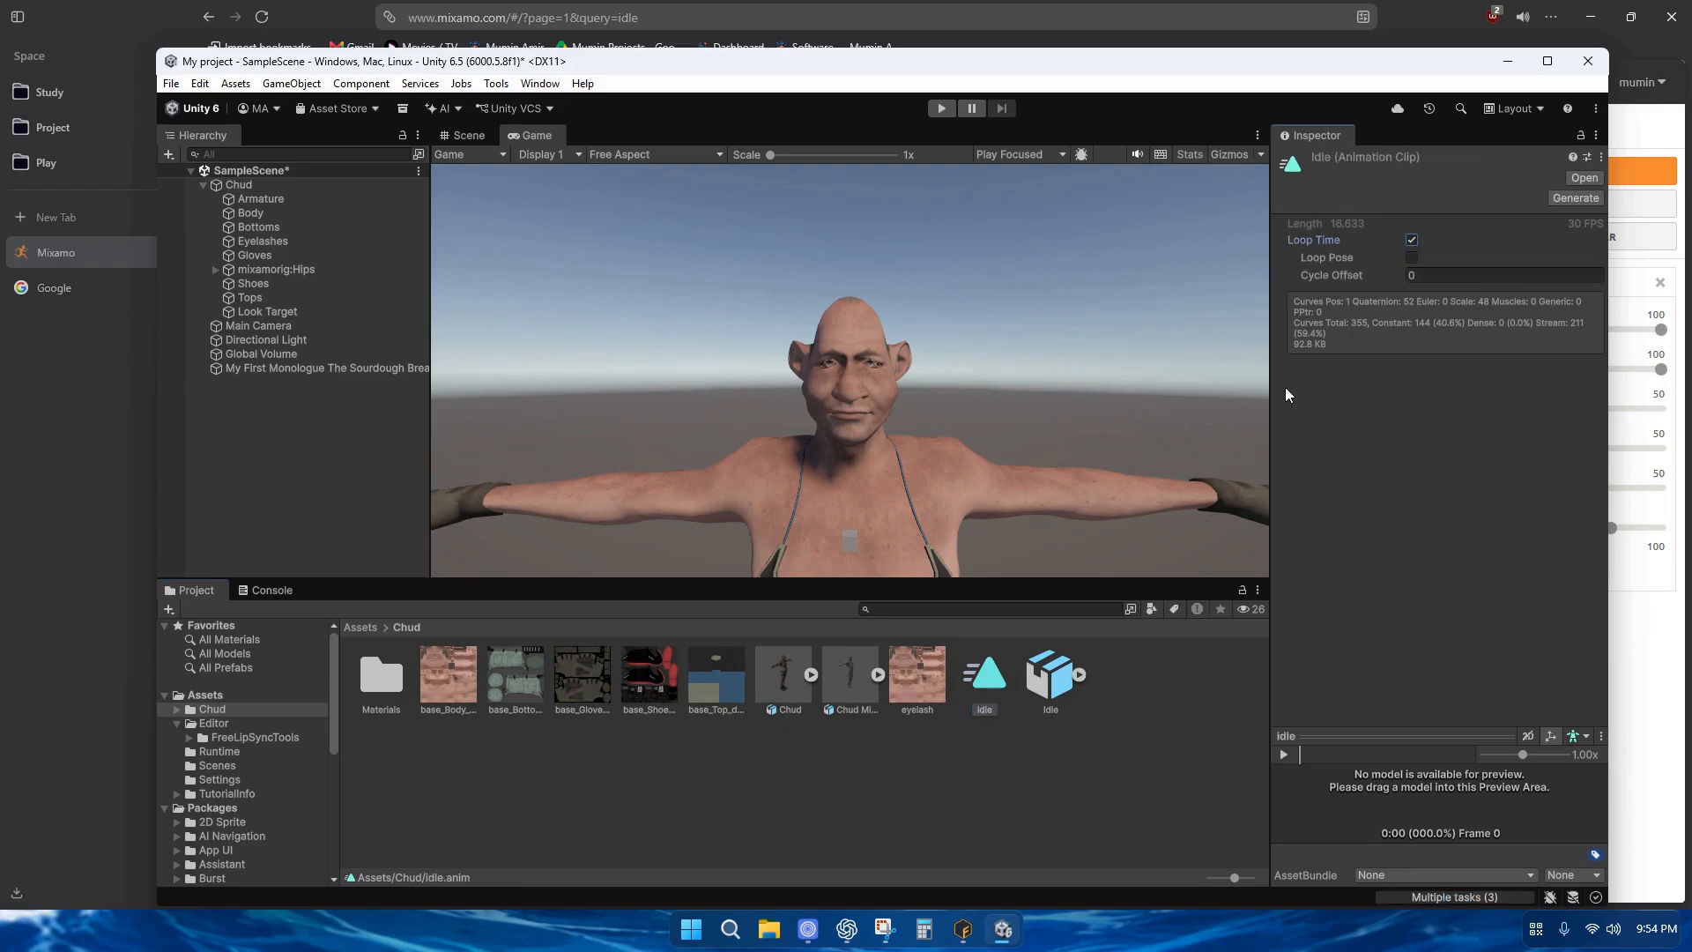
Apply the idle clip to Chud in the scene, then collapse its Animator and Mumin Eye Tracking components
drag(982, 691, 237, 185)
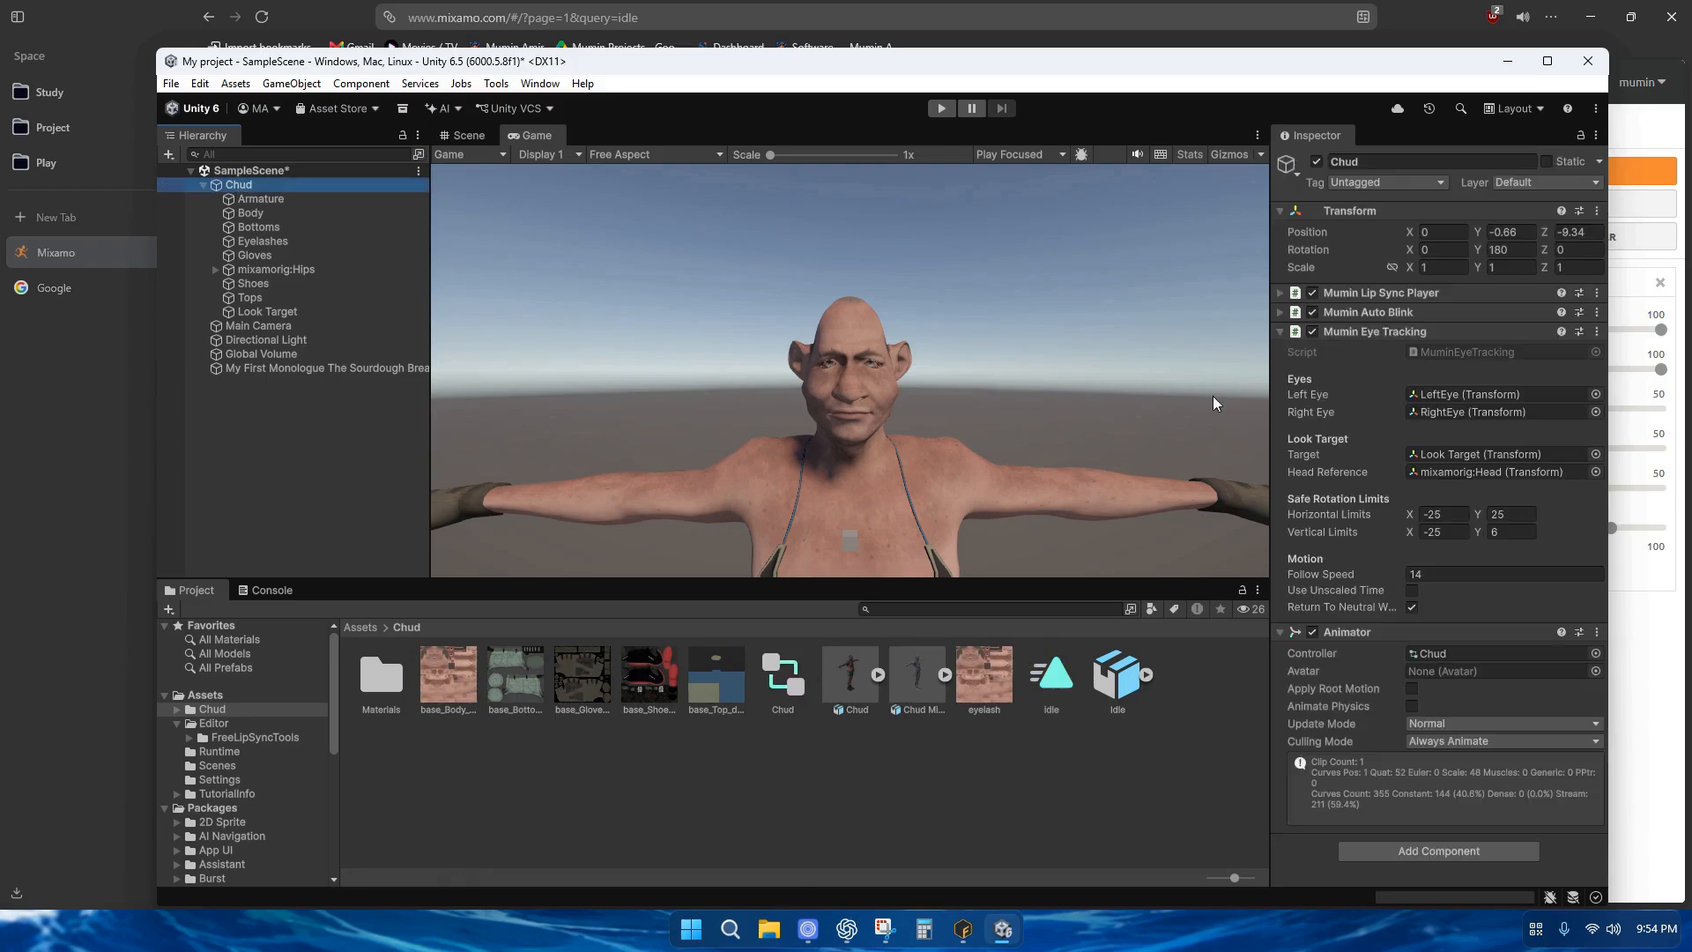
click(1281, 632)
click(1282, 332)
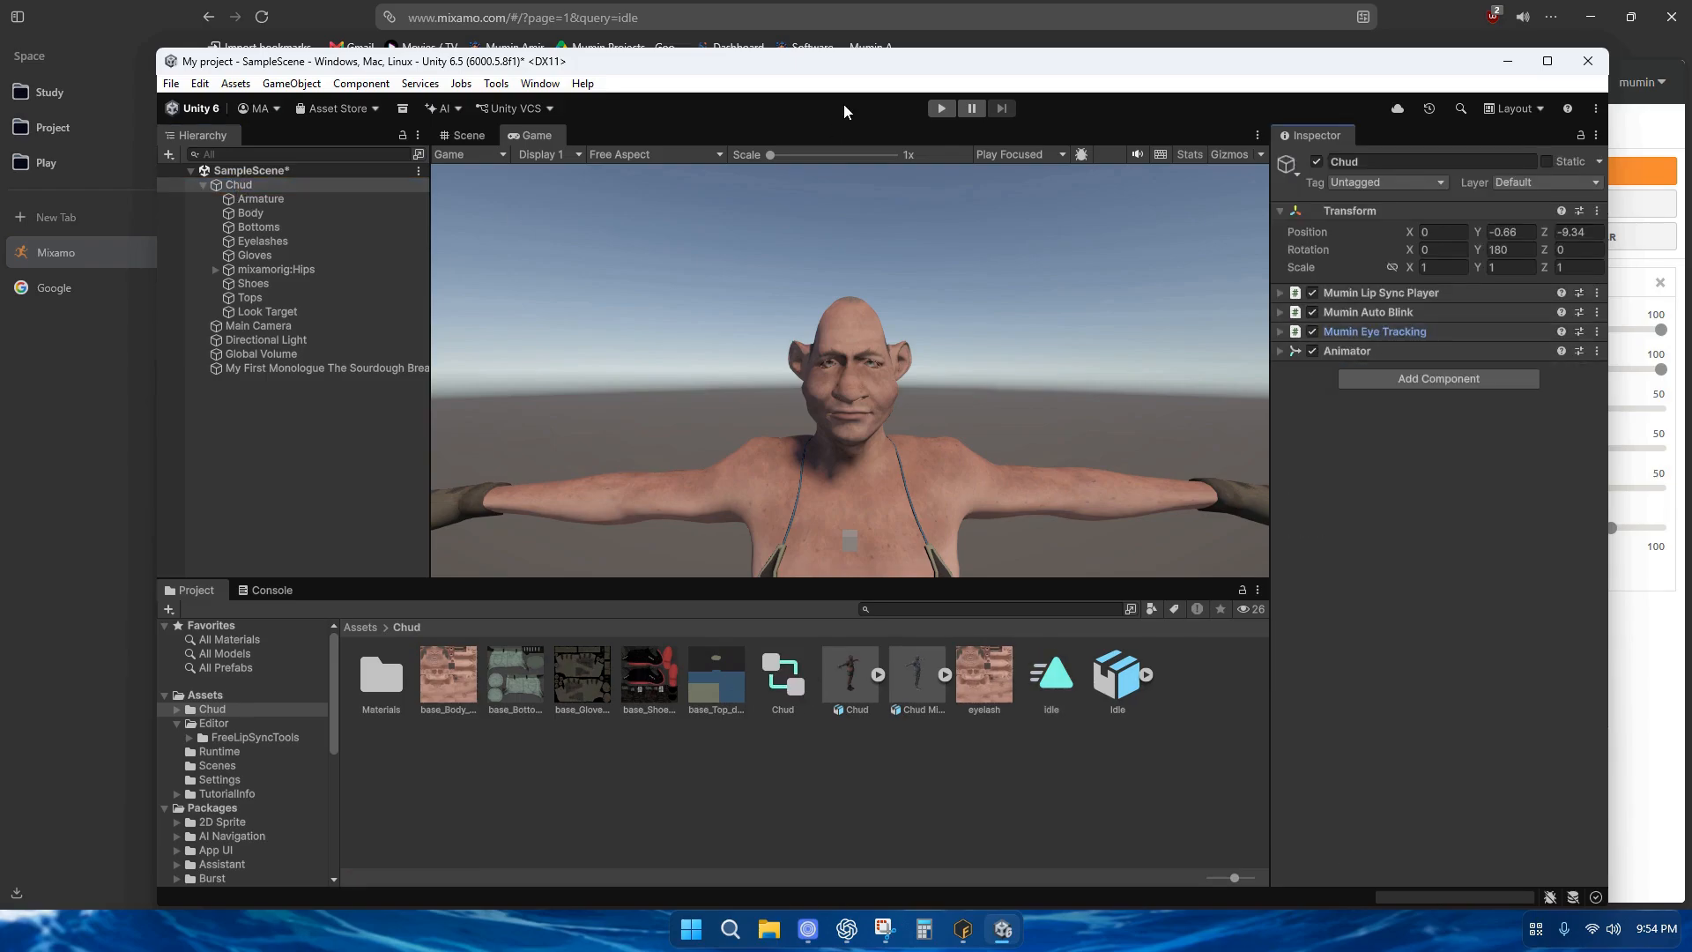
Run the scene in Play mode and vary the Look Target's Y and X positions to test Chud's eye tracking
click(941, 109)
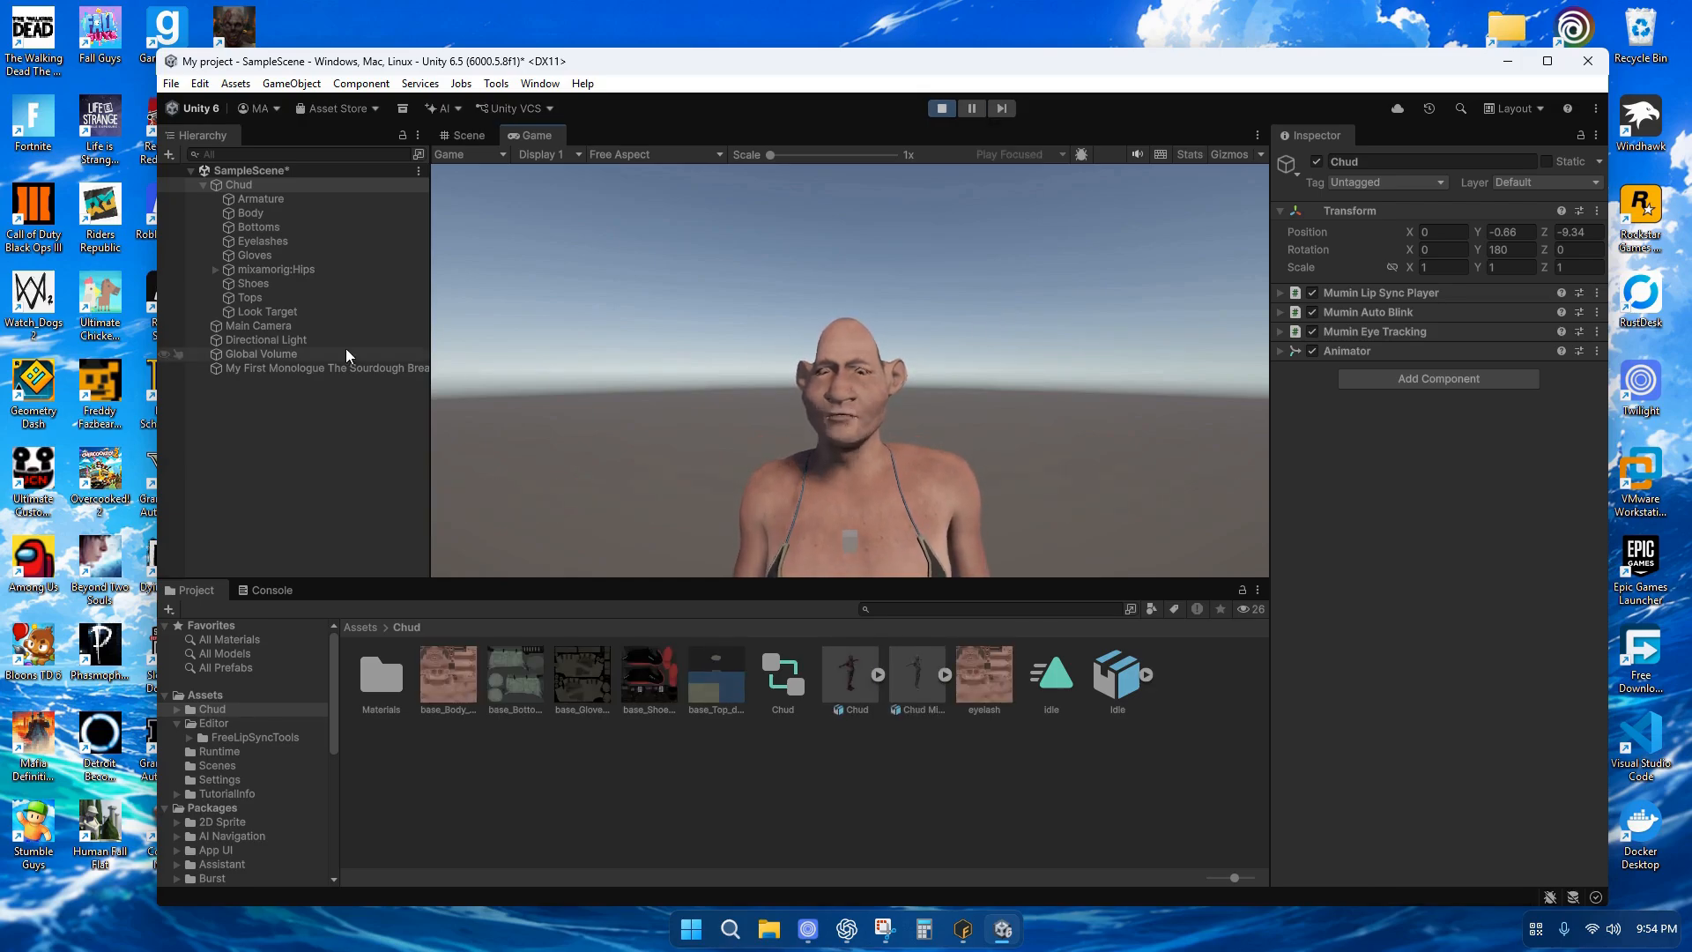
click(295, 314)
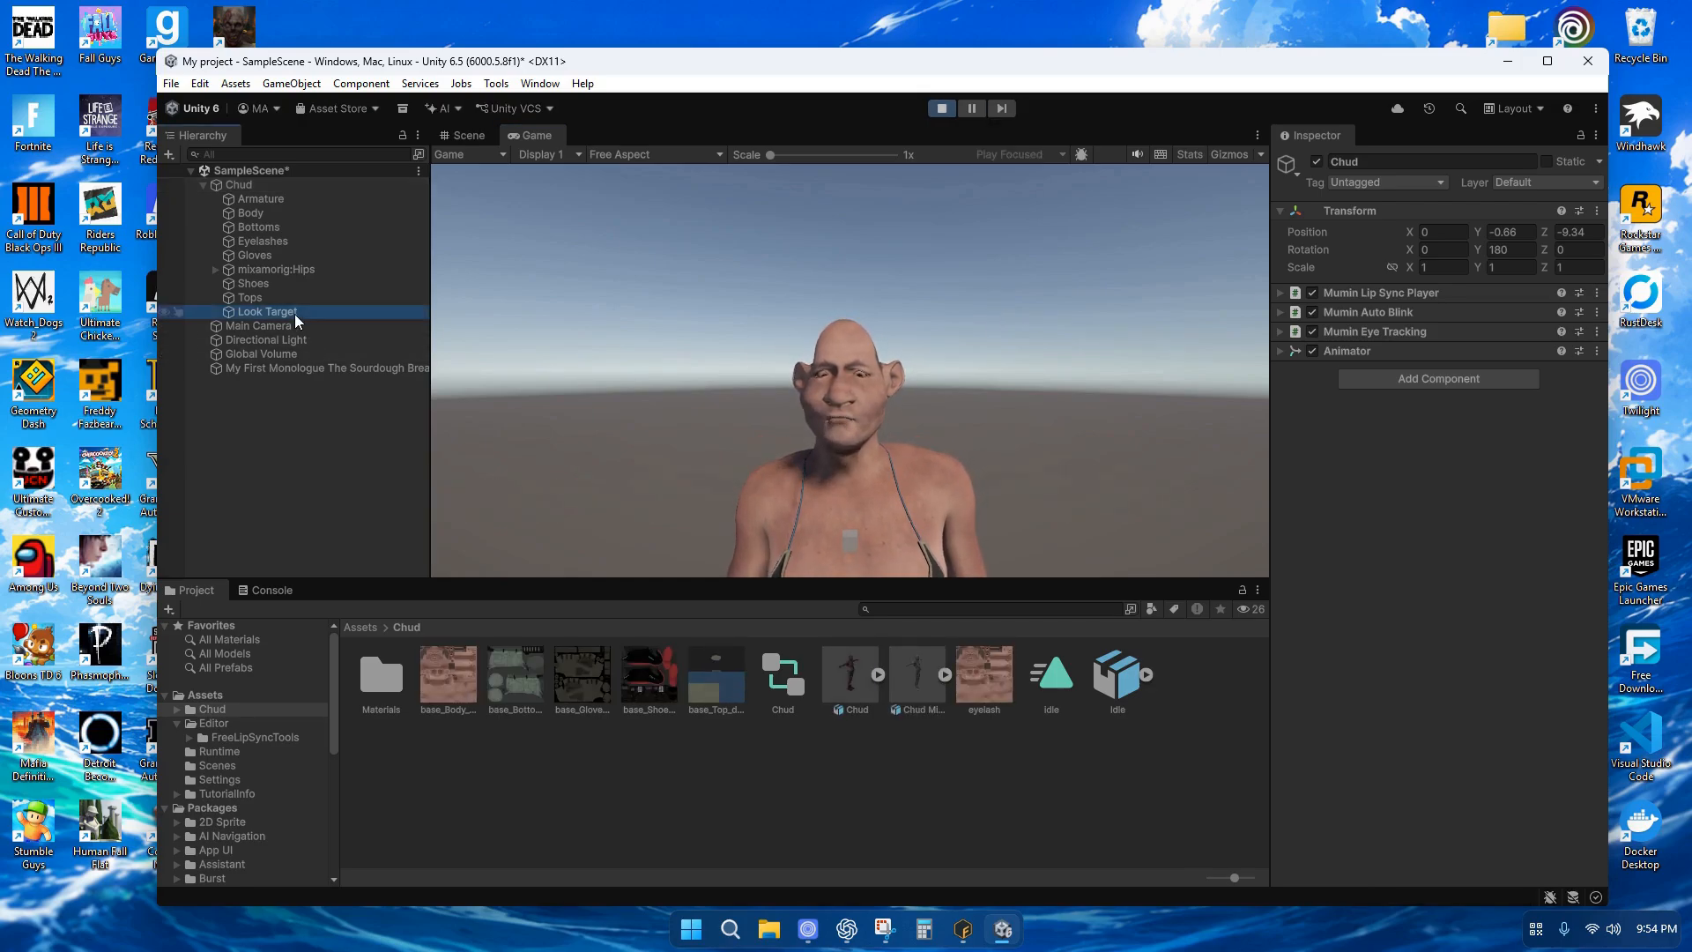
click(1488, 231)
drag(1489, 231, 1490, 230)
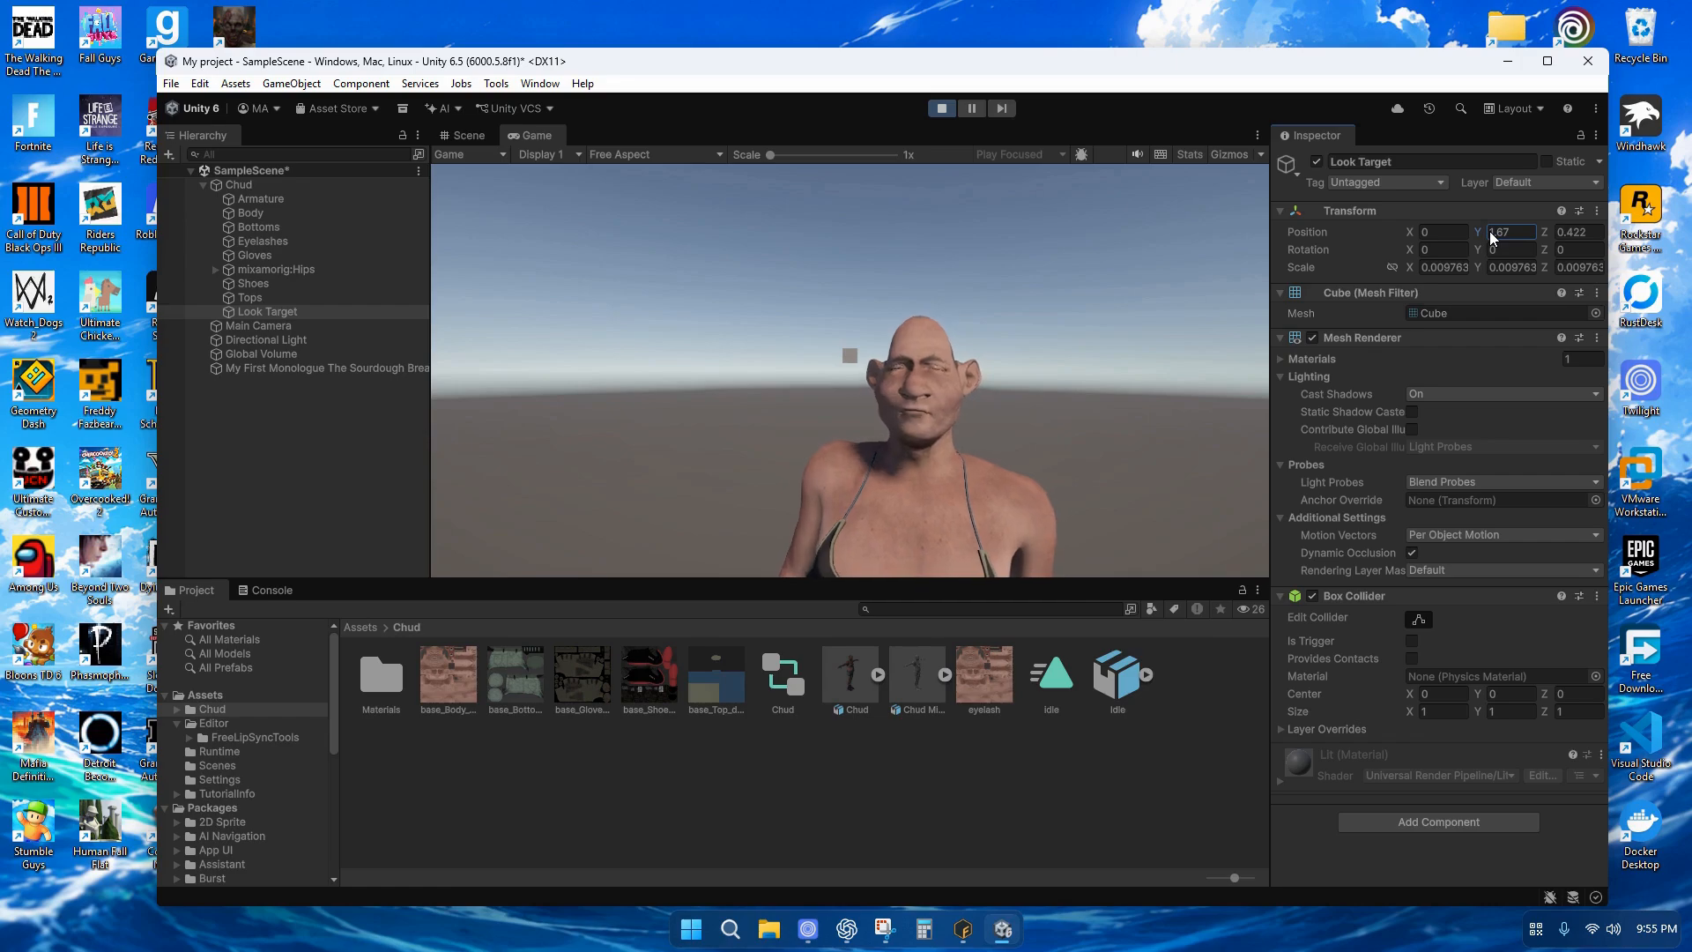
drag(1427, 233, 1415, 231)
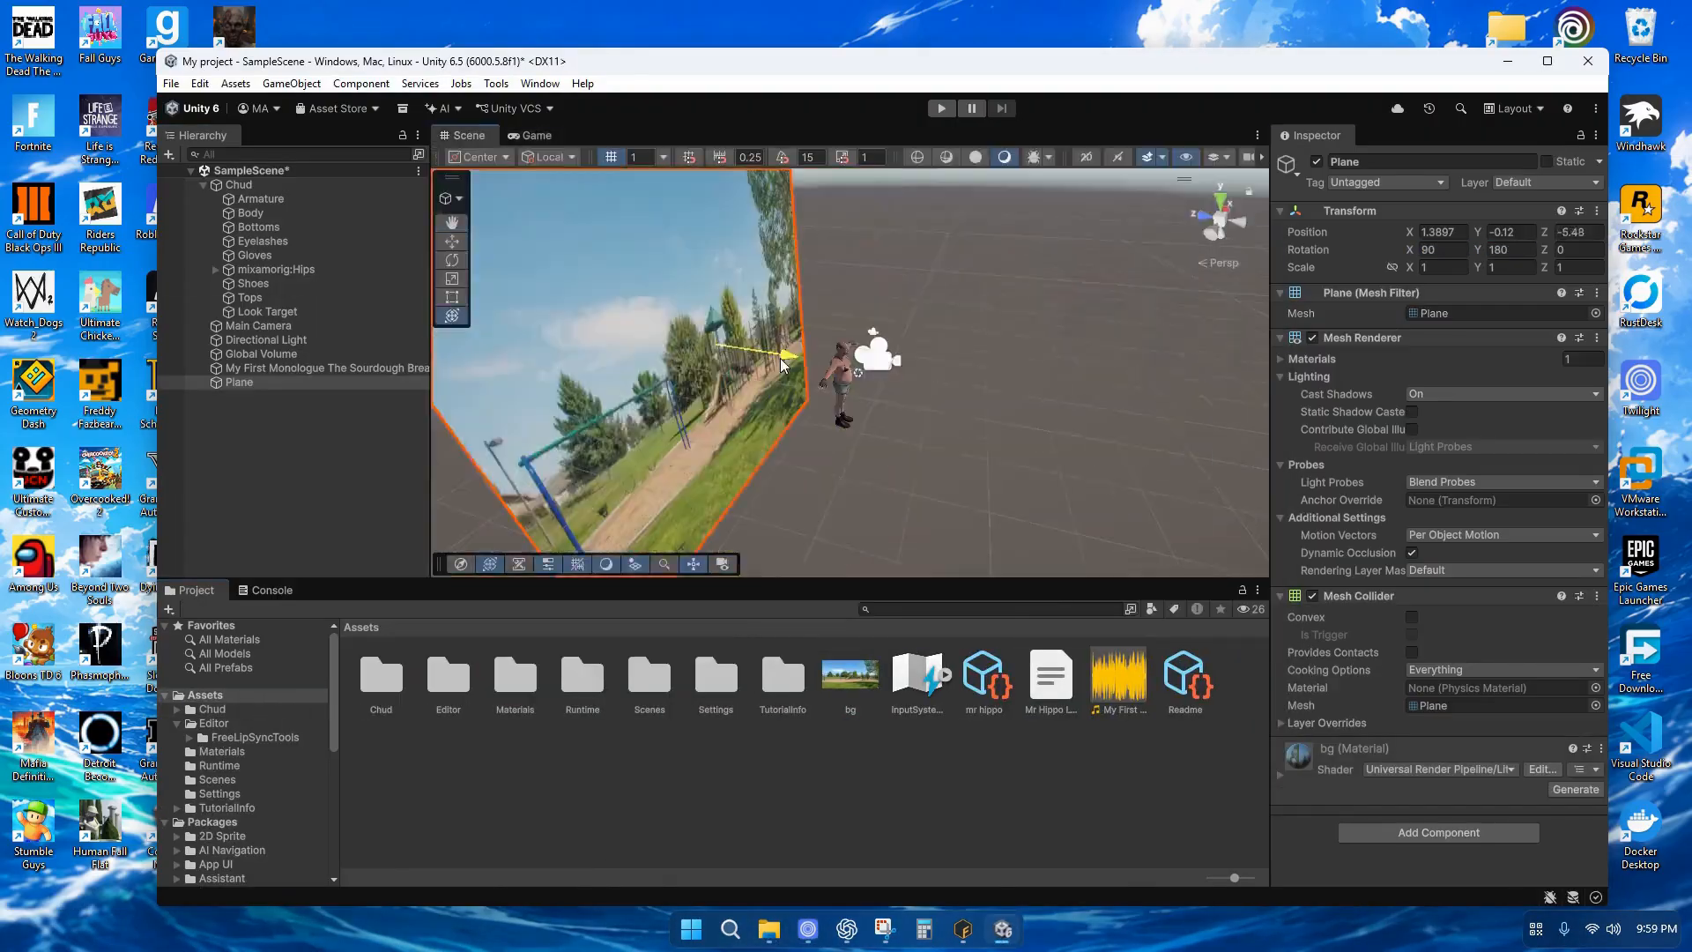